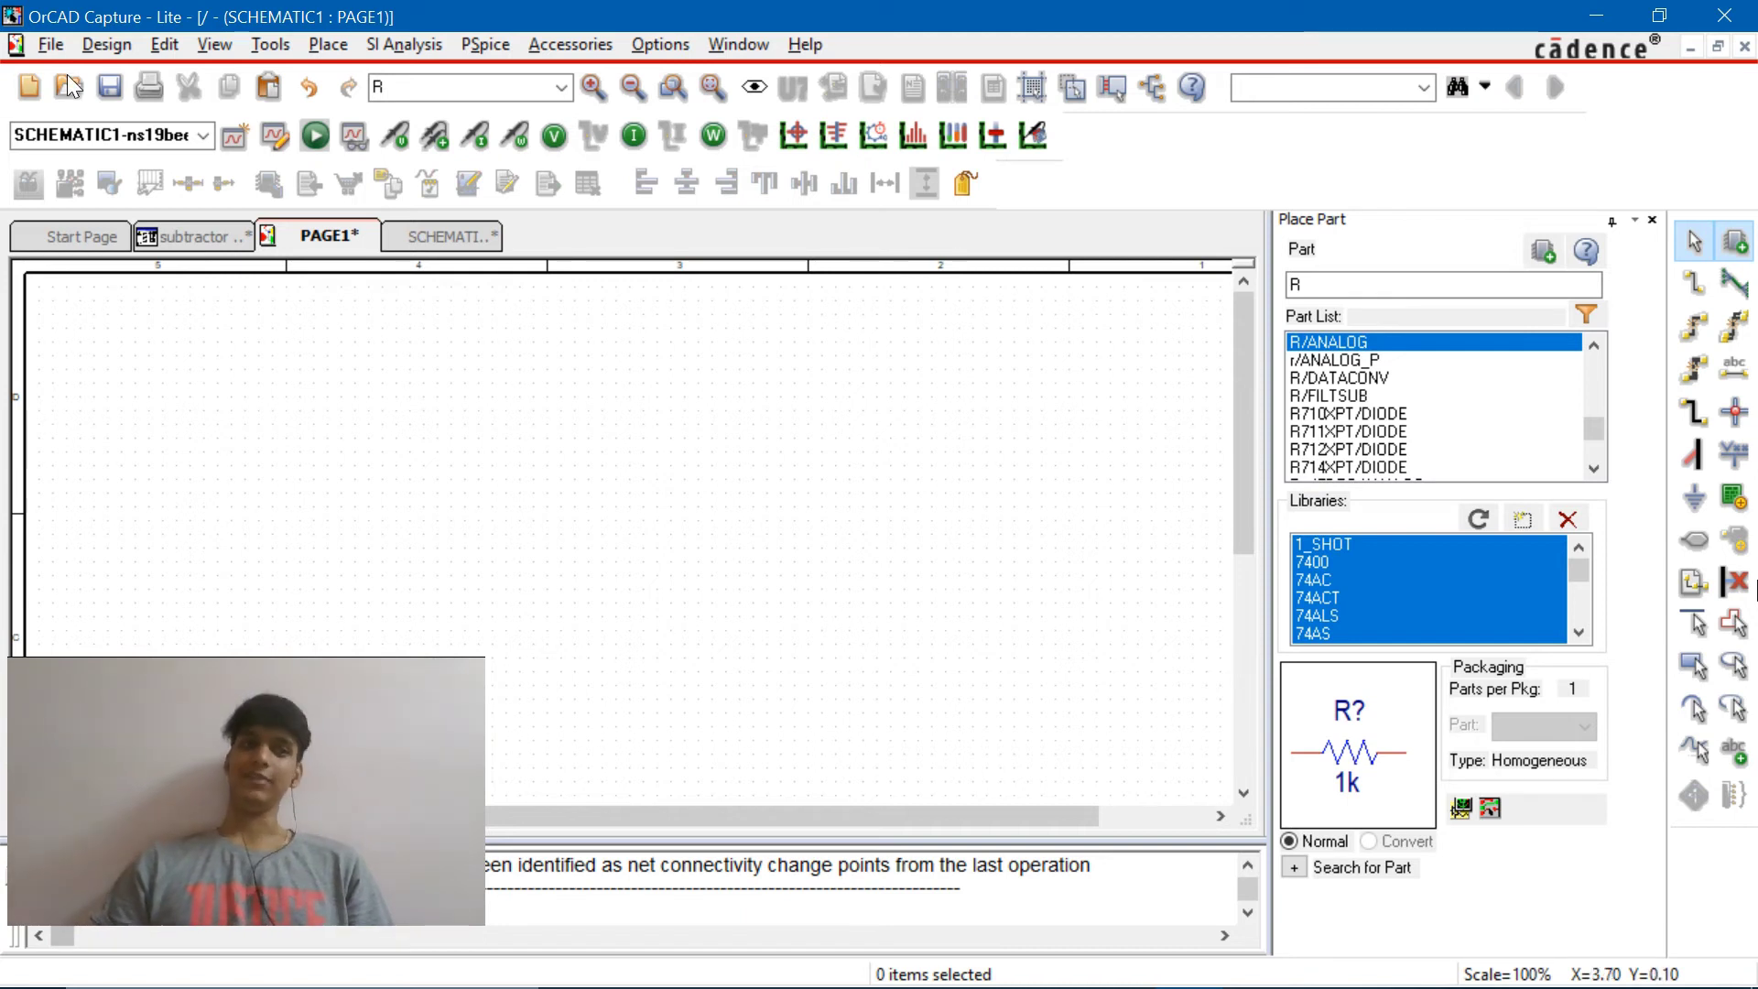
Create a blank project named 'summndsubamplifier' without a PSpice project
left_click(51, 44)
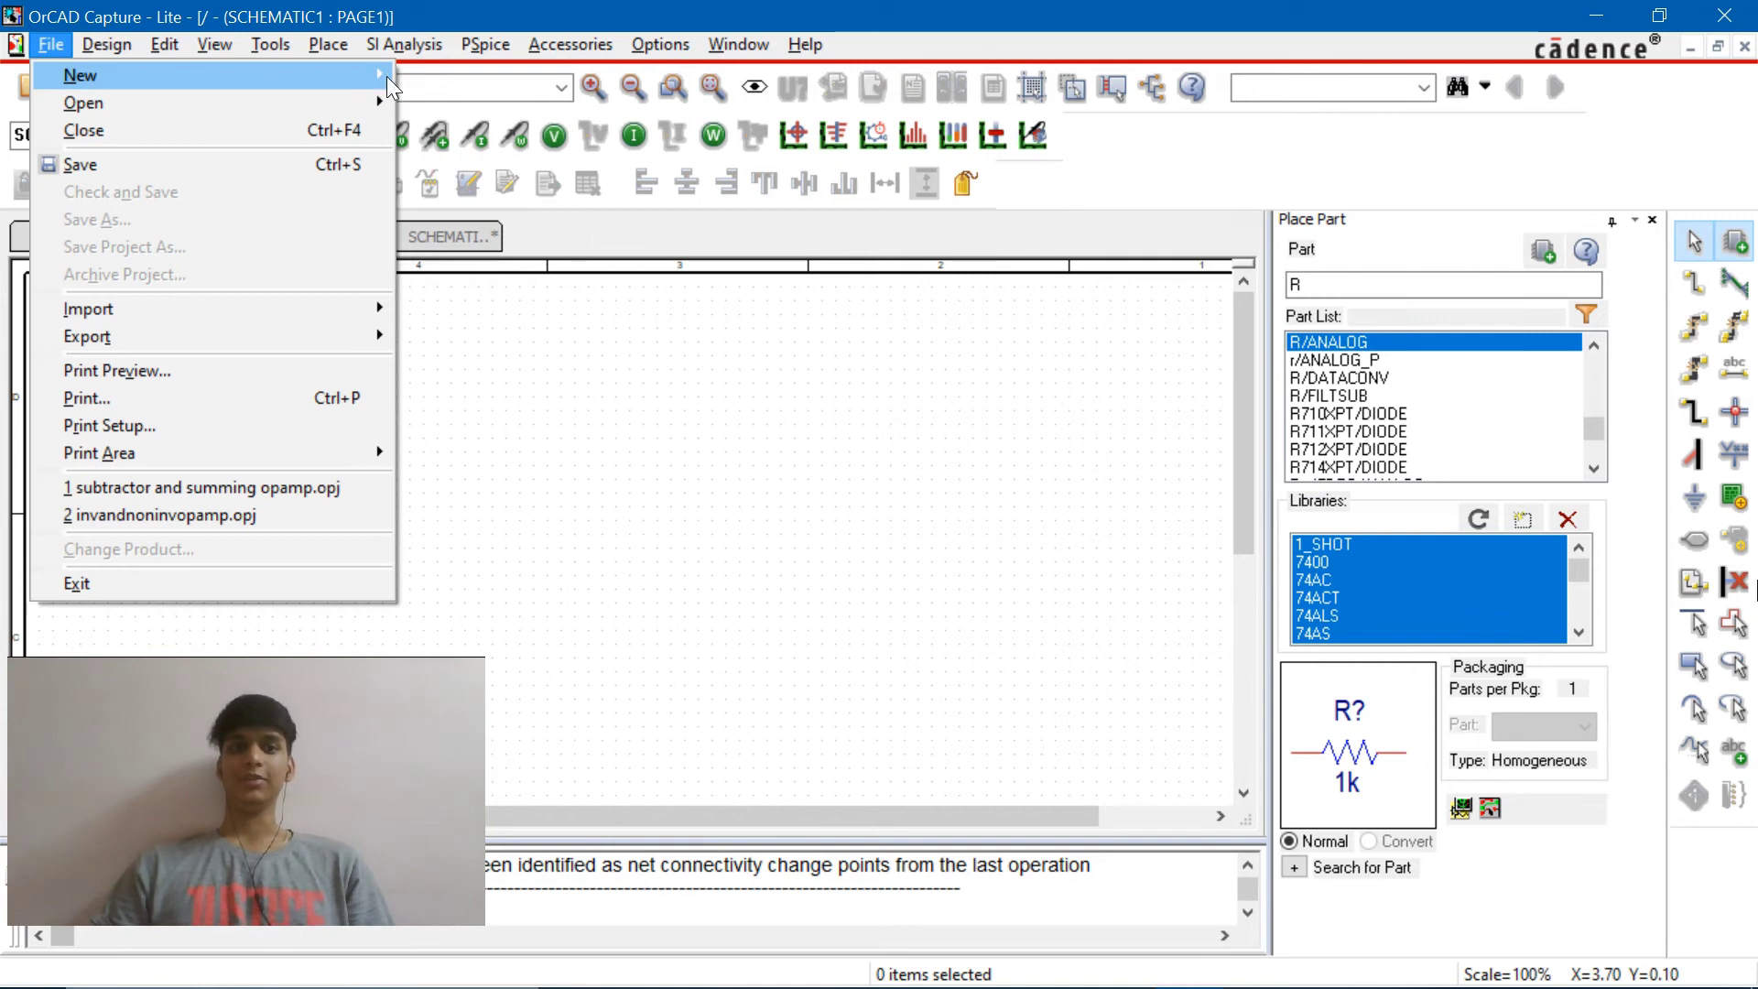
left_click(432, 75)
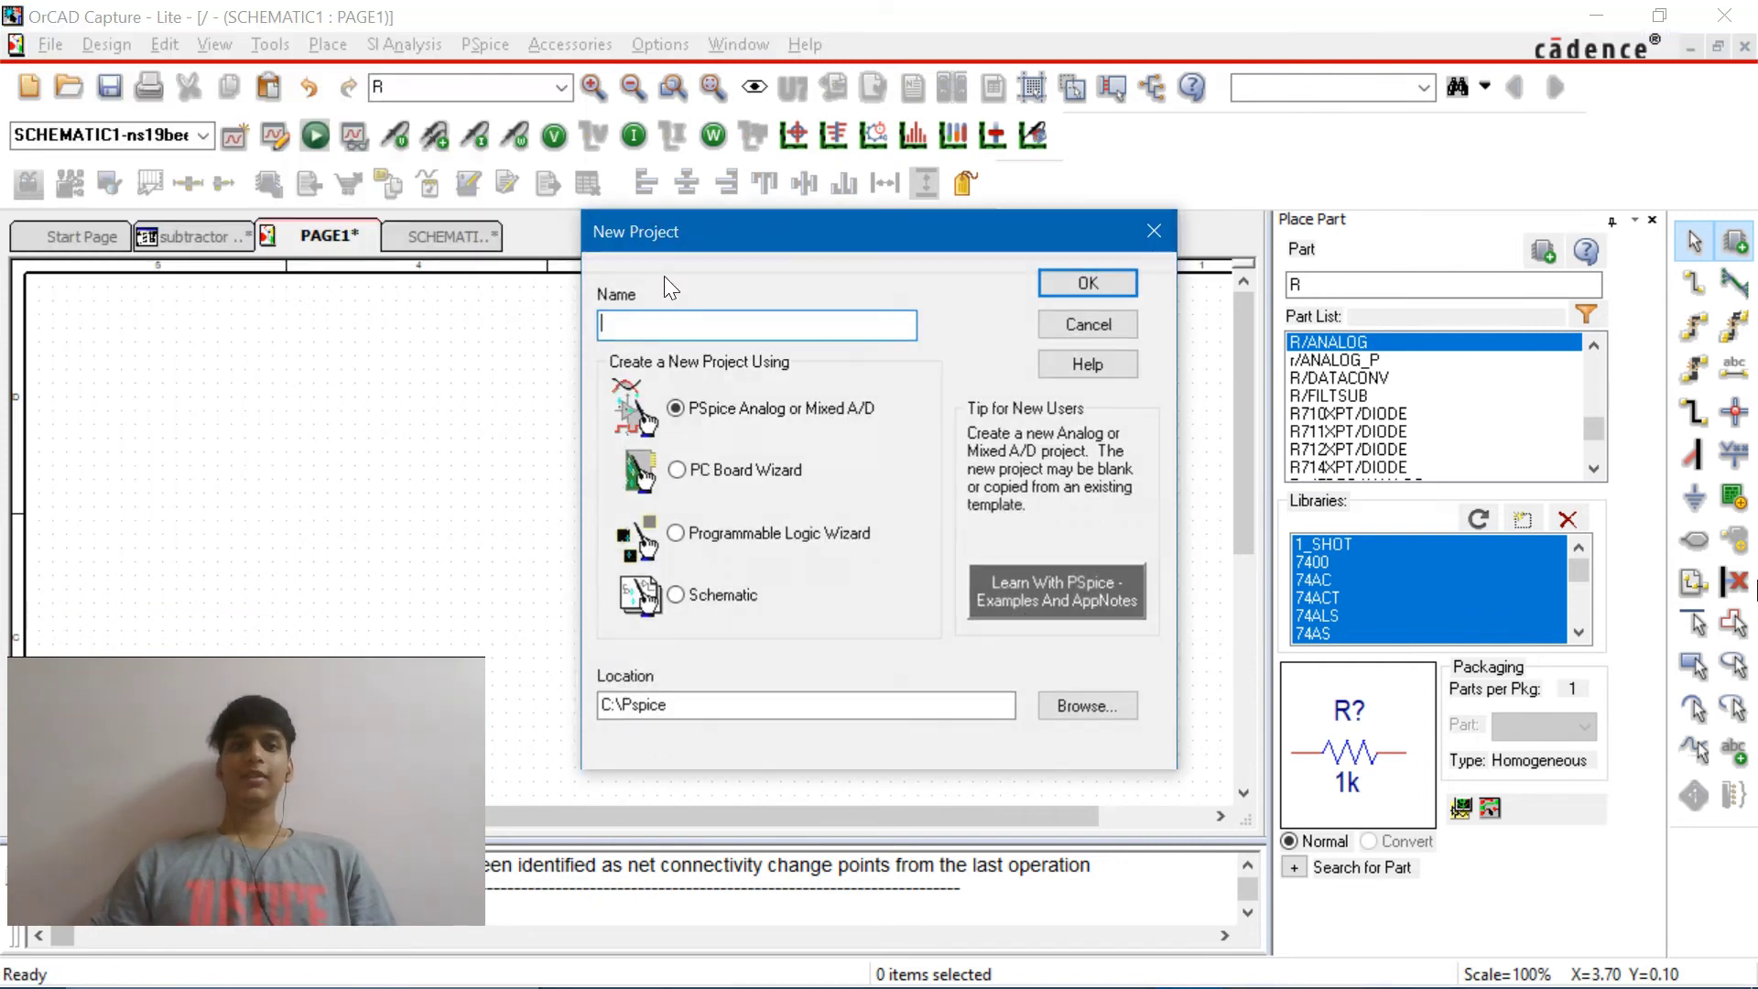
type("sum")
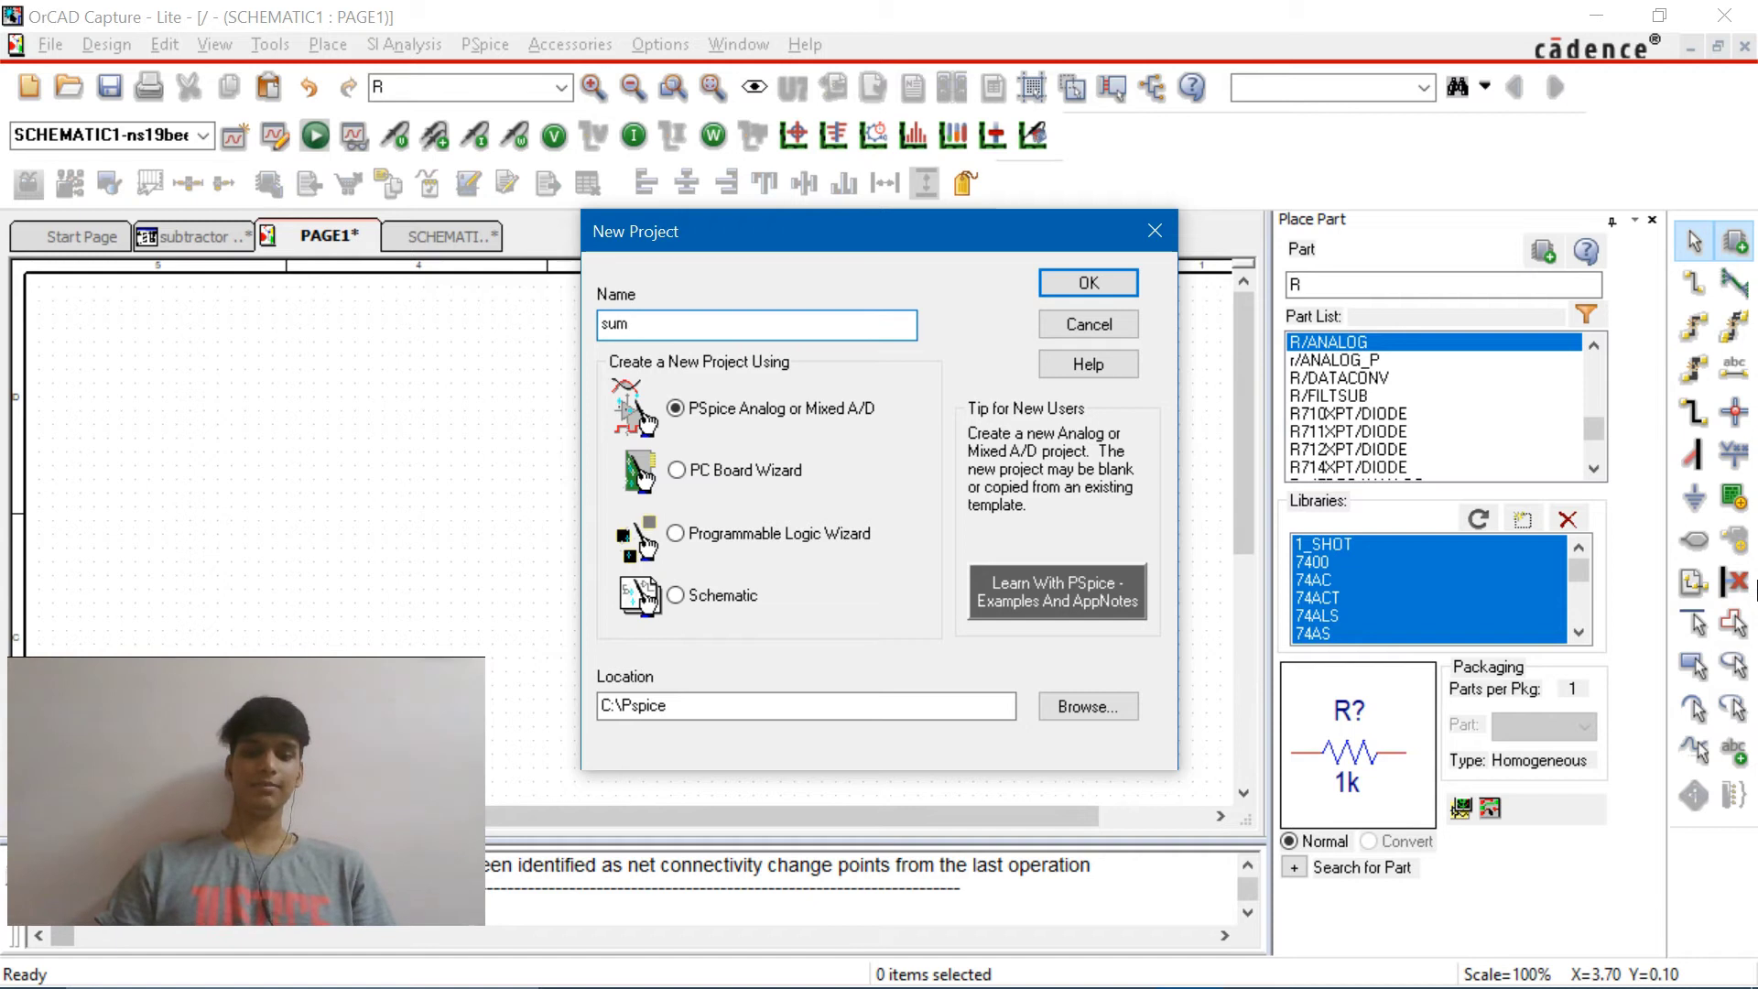
type("mndsubamp")
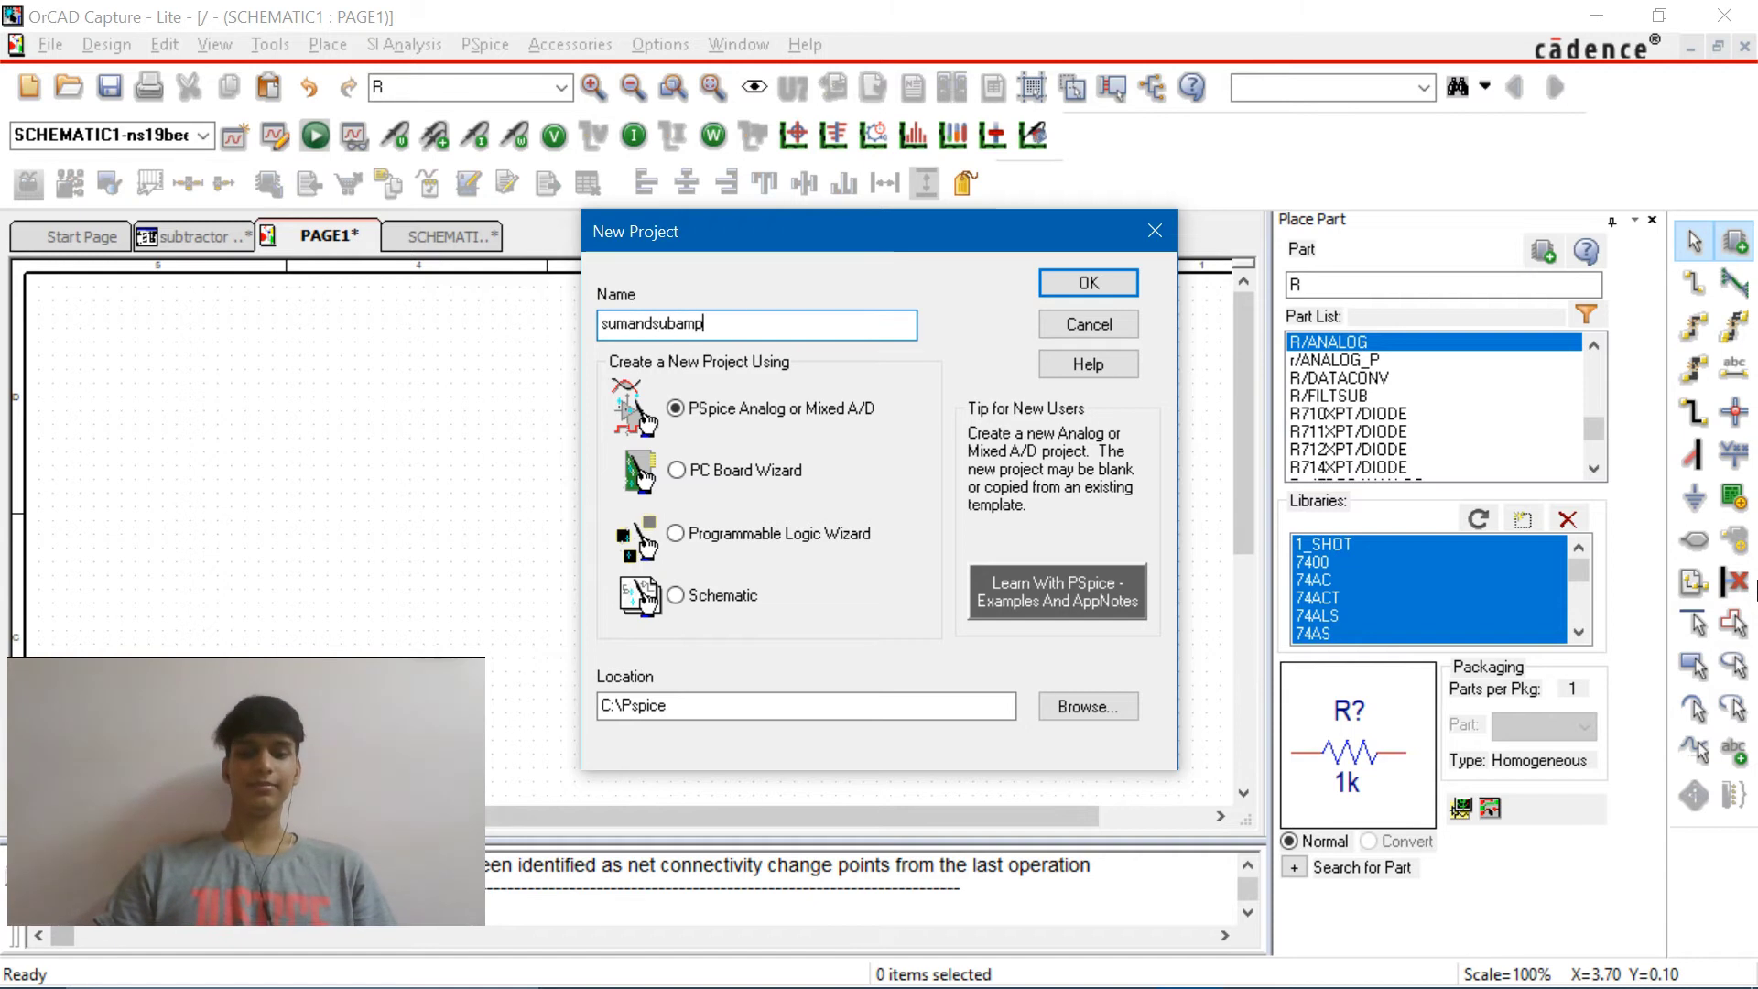
type("lifier")
key("Return")
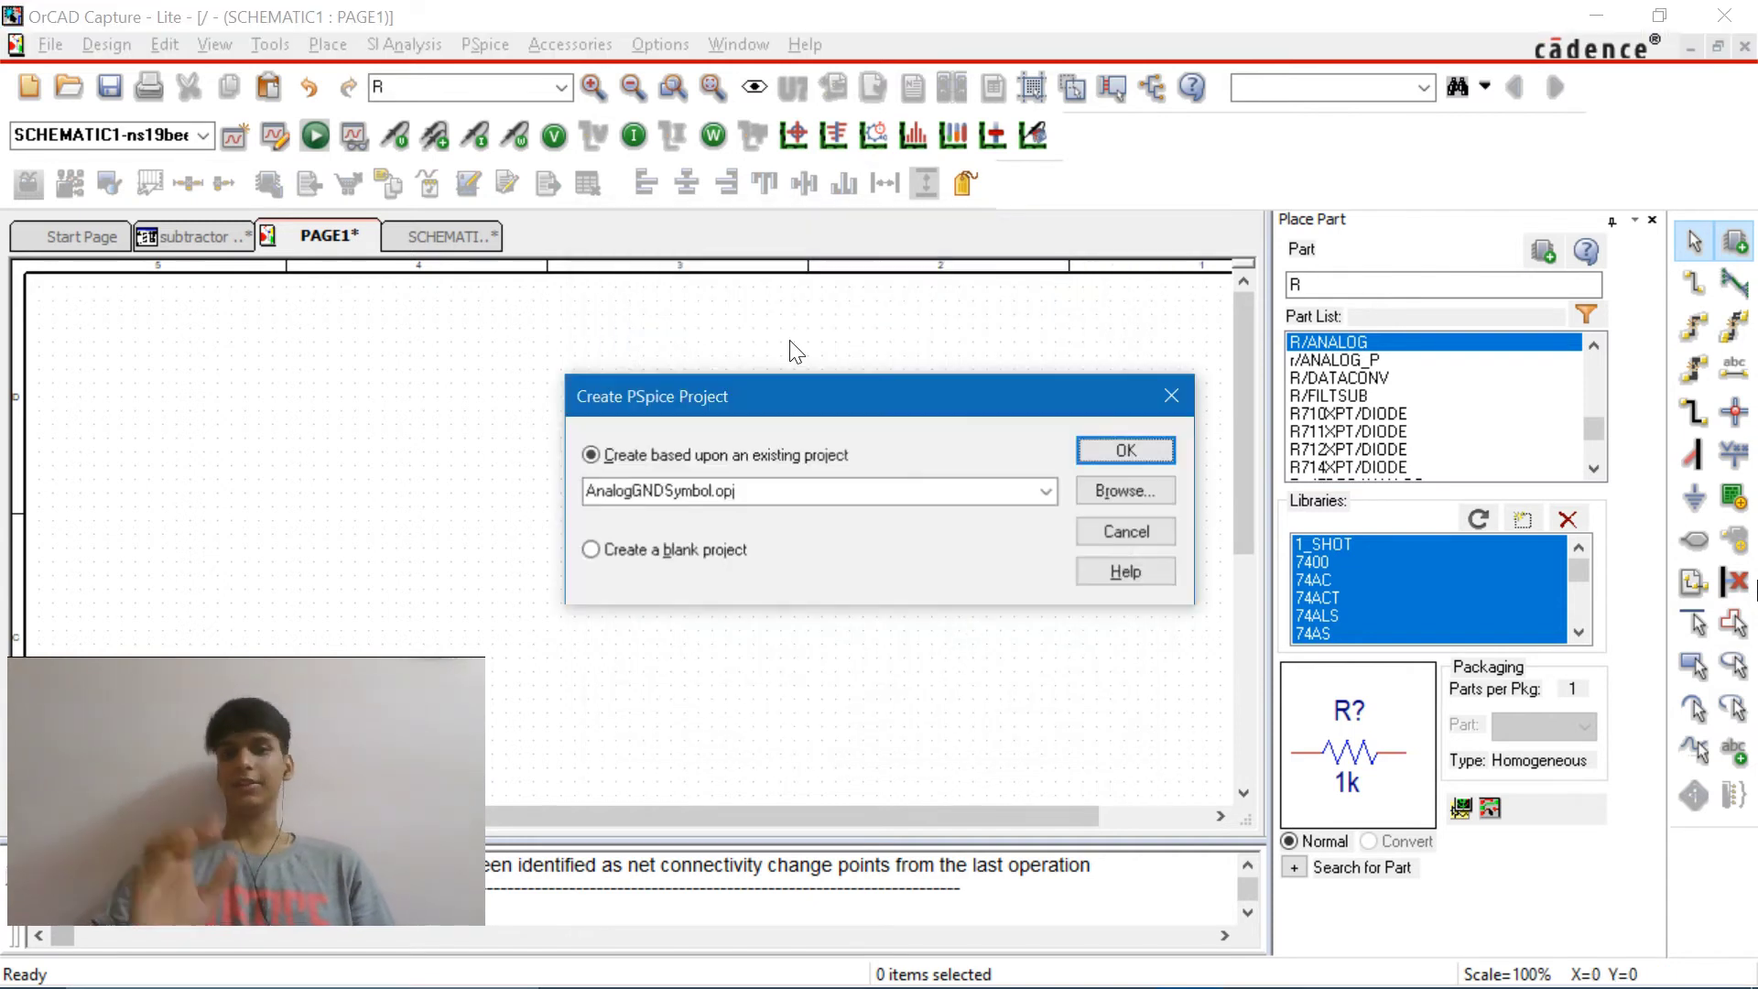
left_click(694, 549)
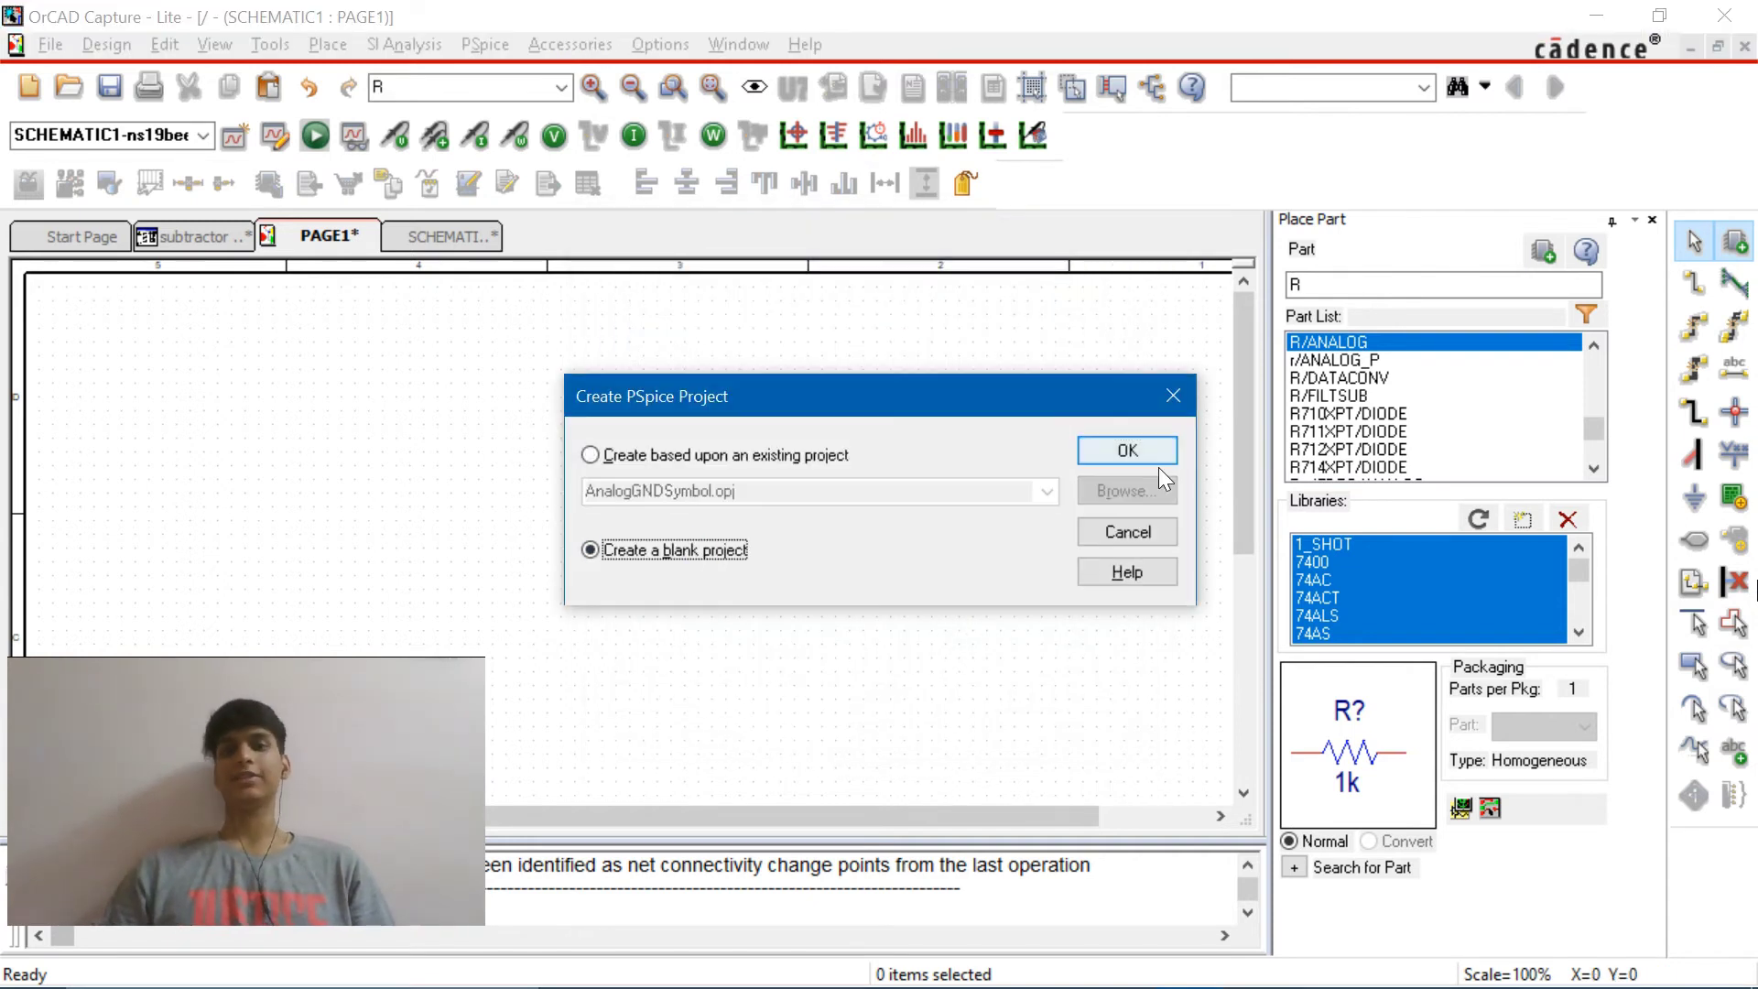
left_click(1156, 531)
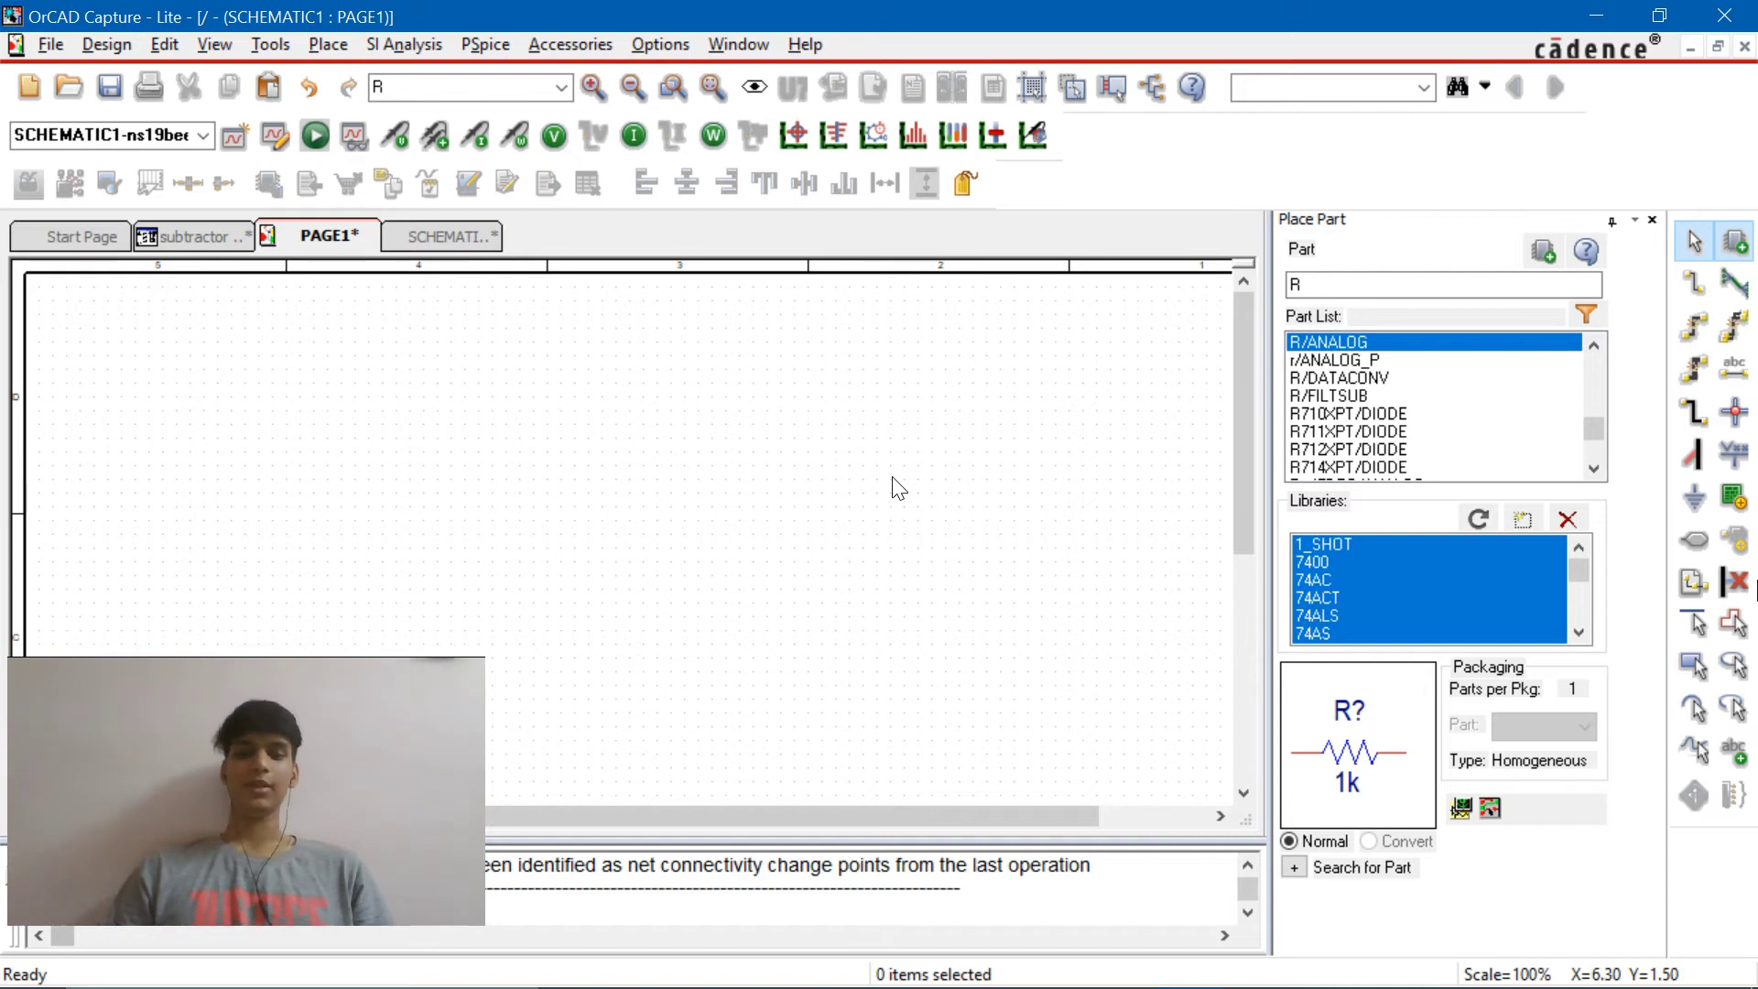
Place an LM741 op-amp U1 and move it up and right of the page centre
key("p")
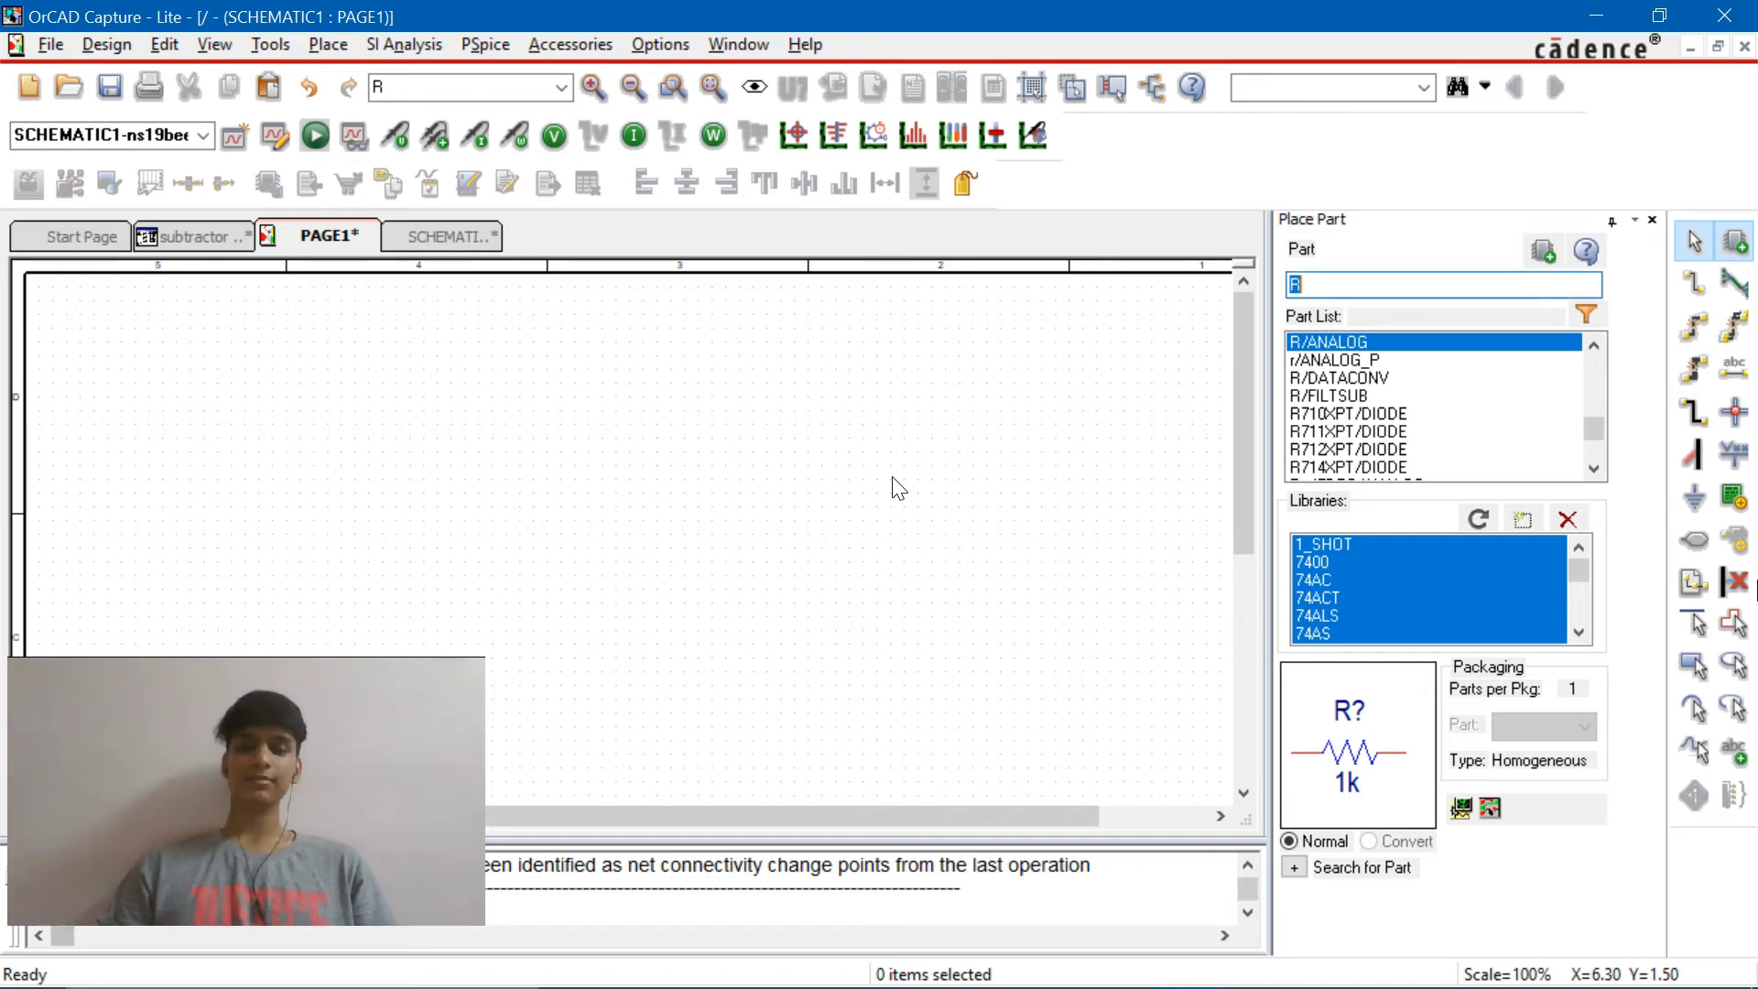
type("l")
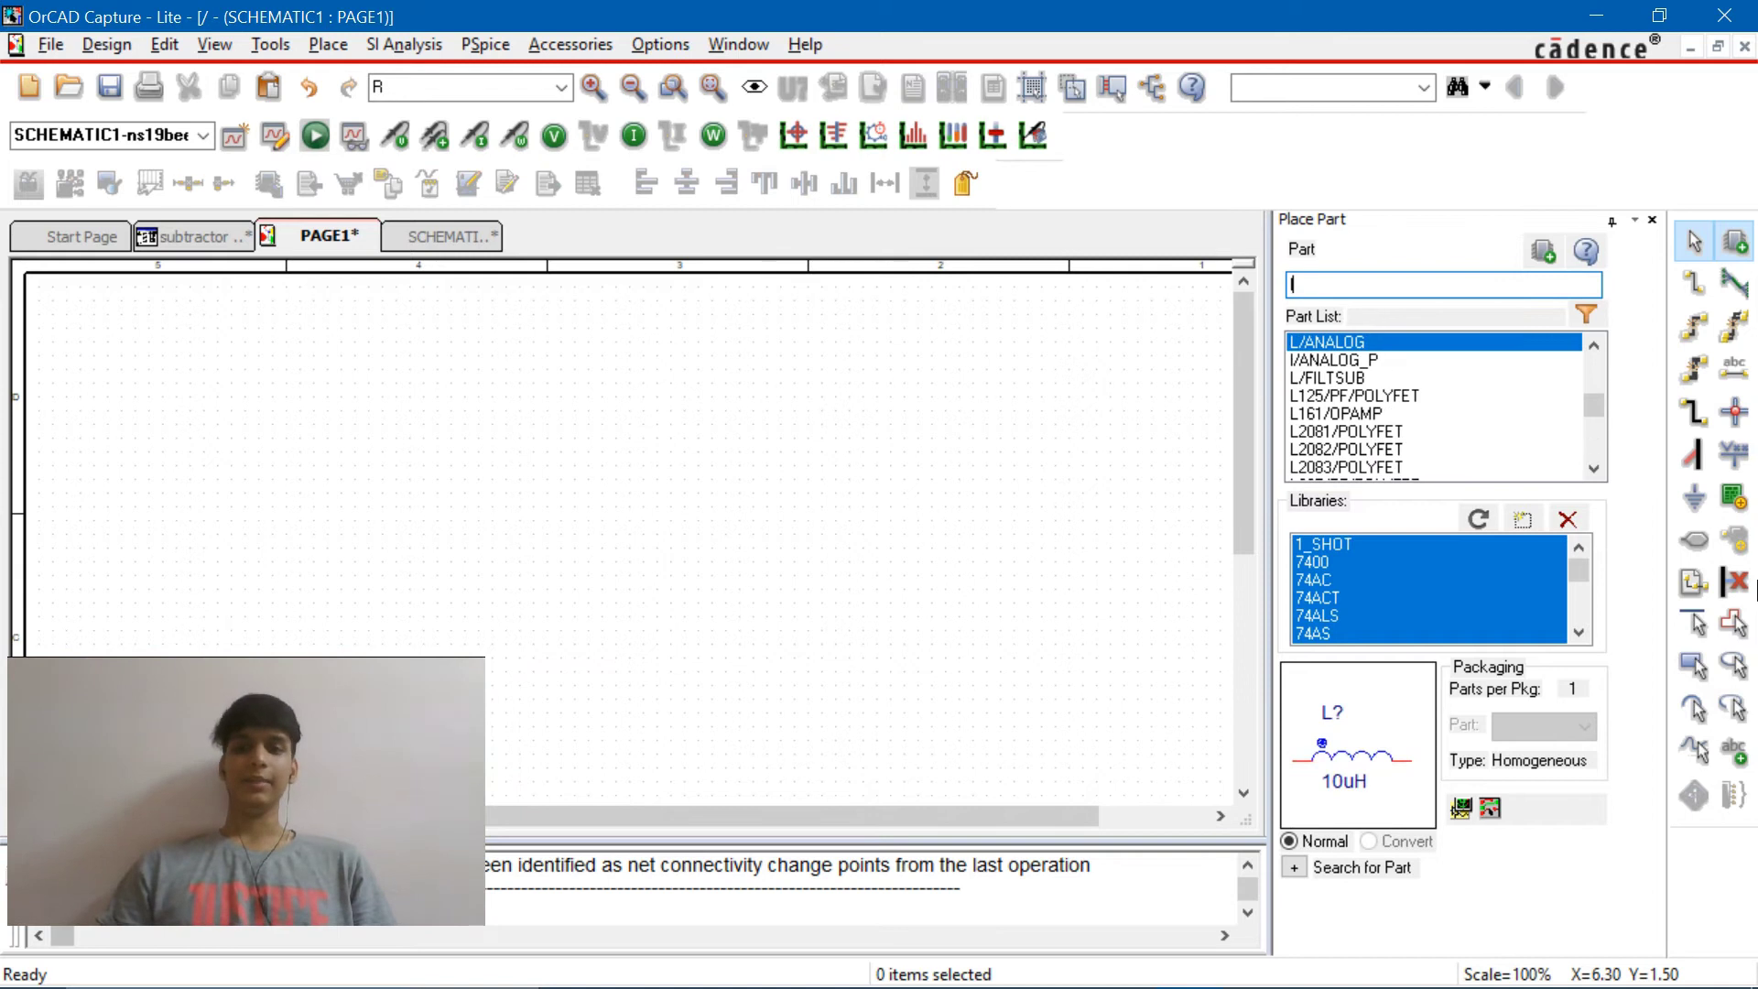
type("m74")
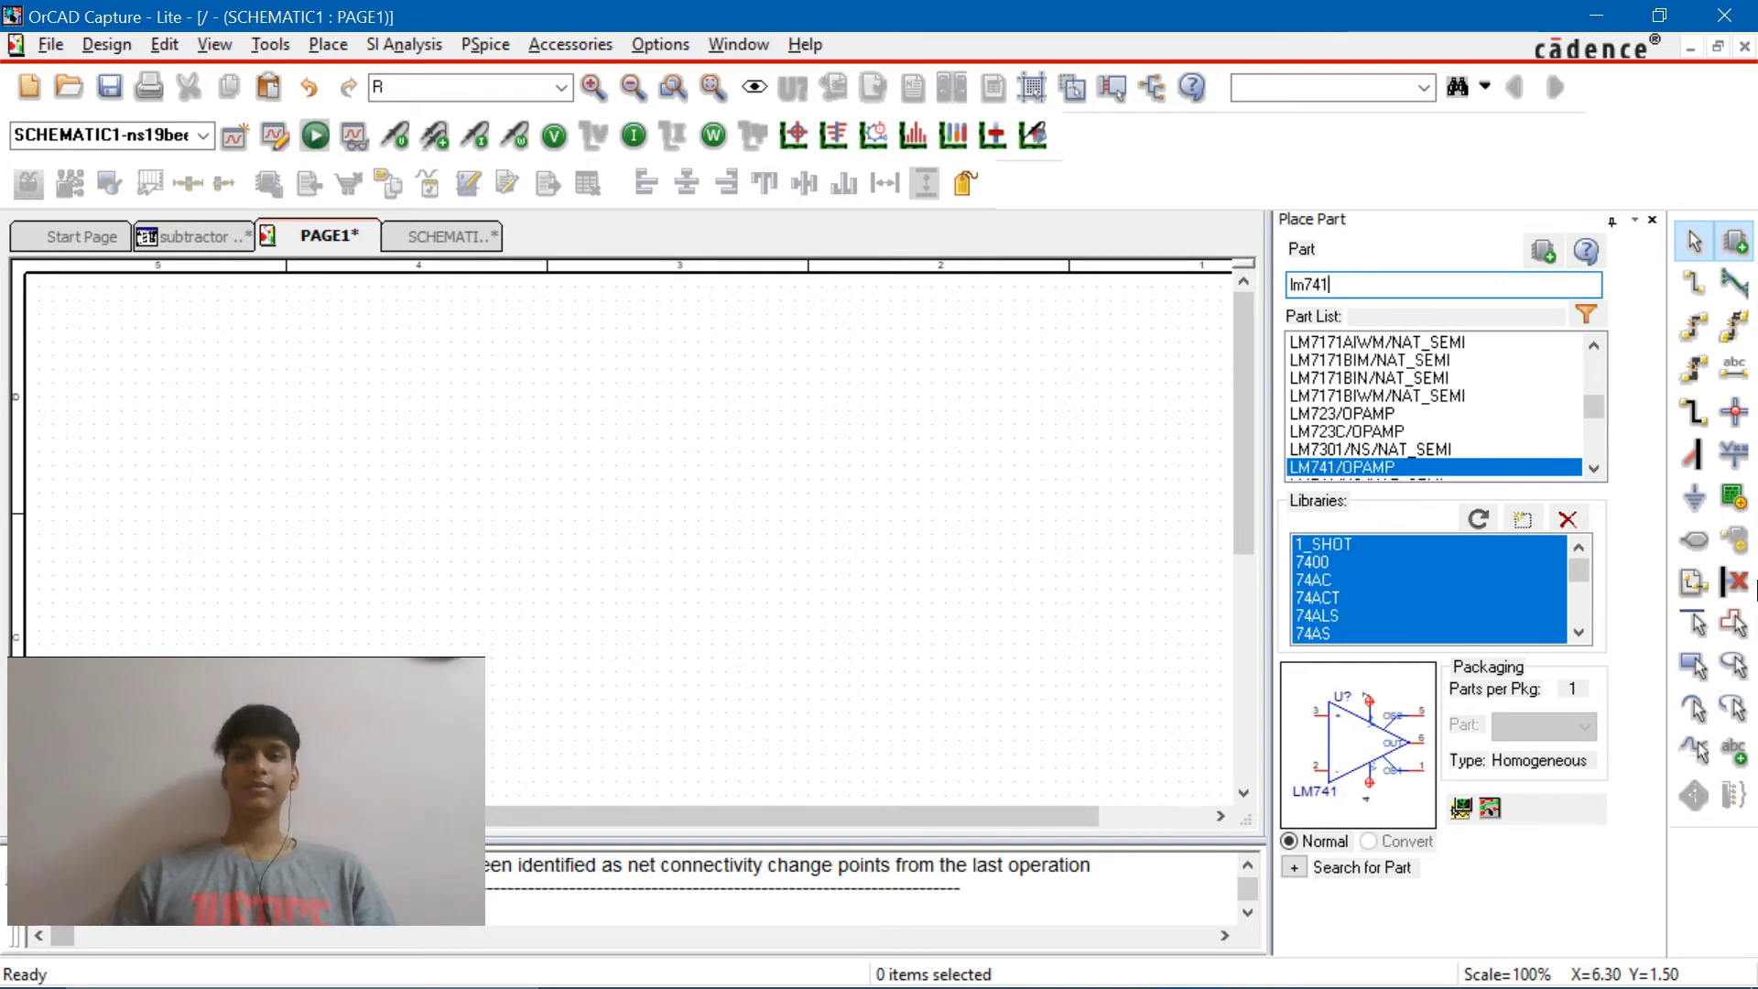
type("1")
key("Return")
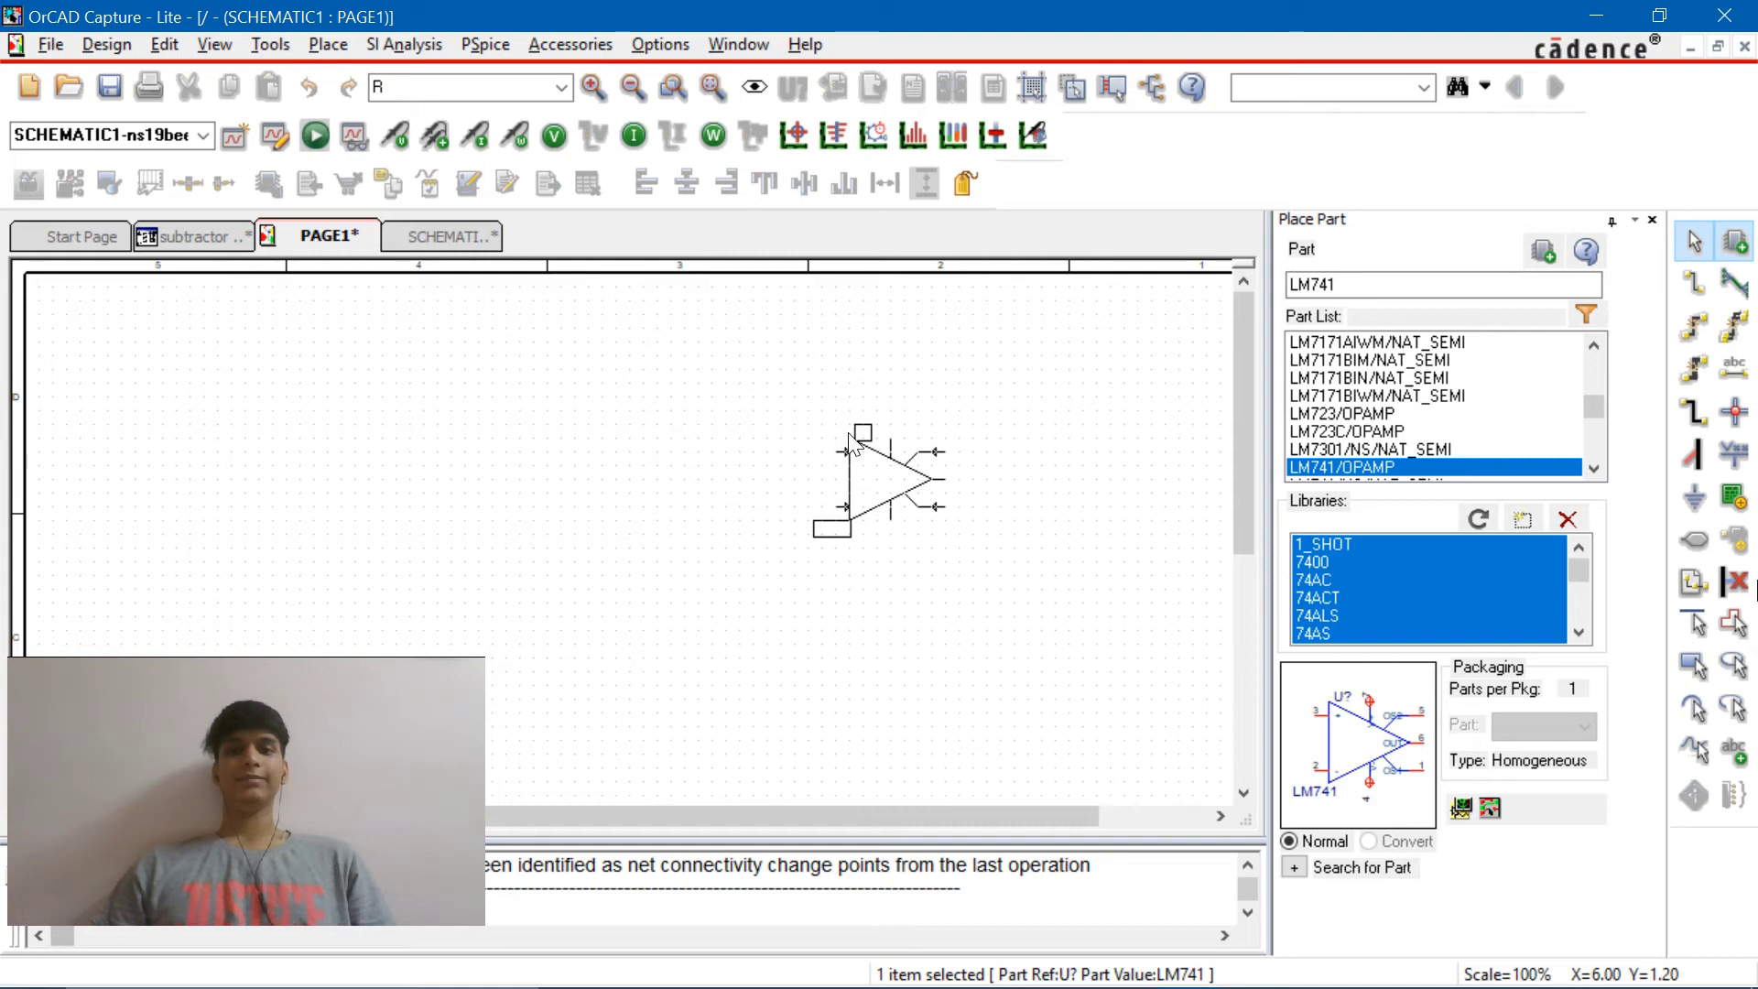
left_click(851, 442)
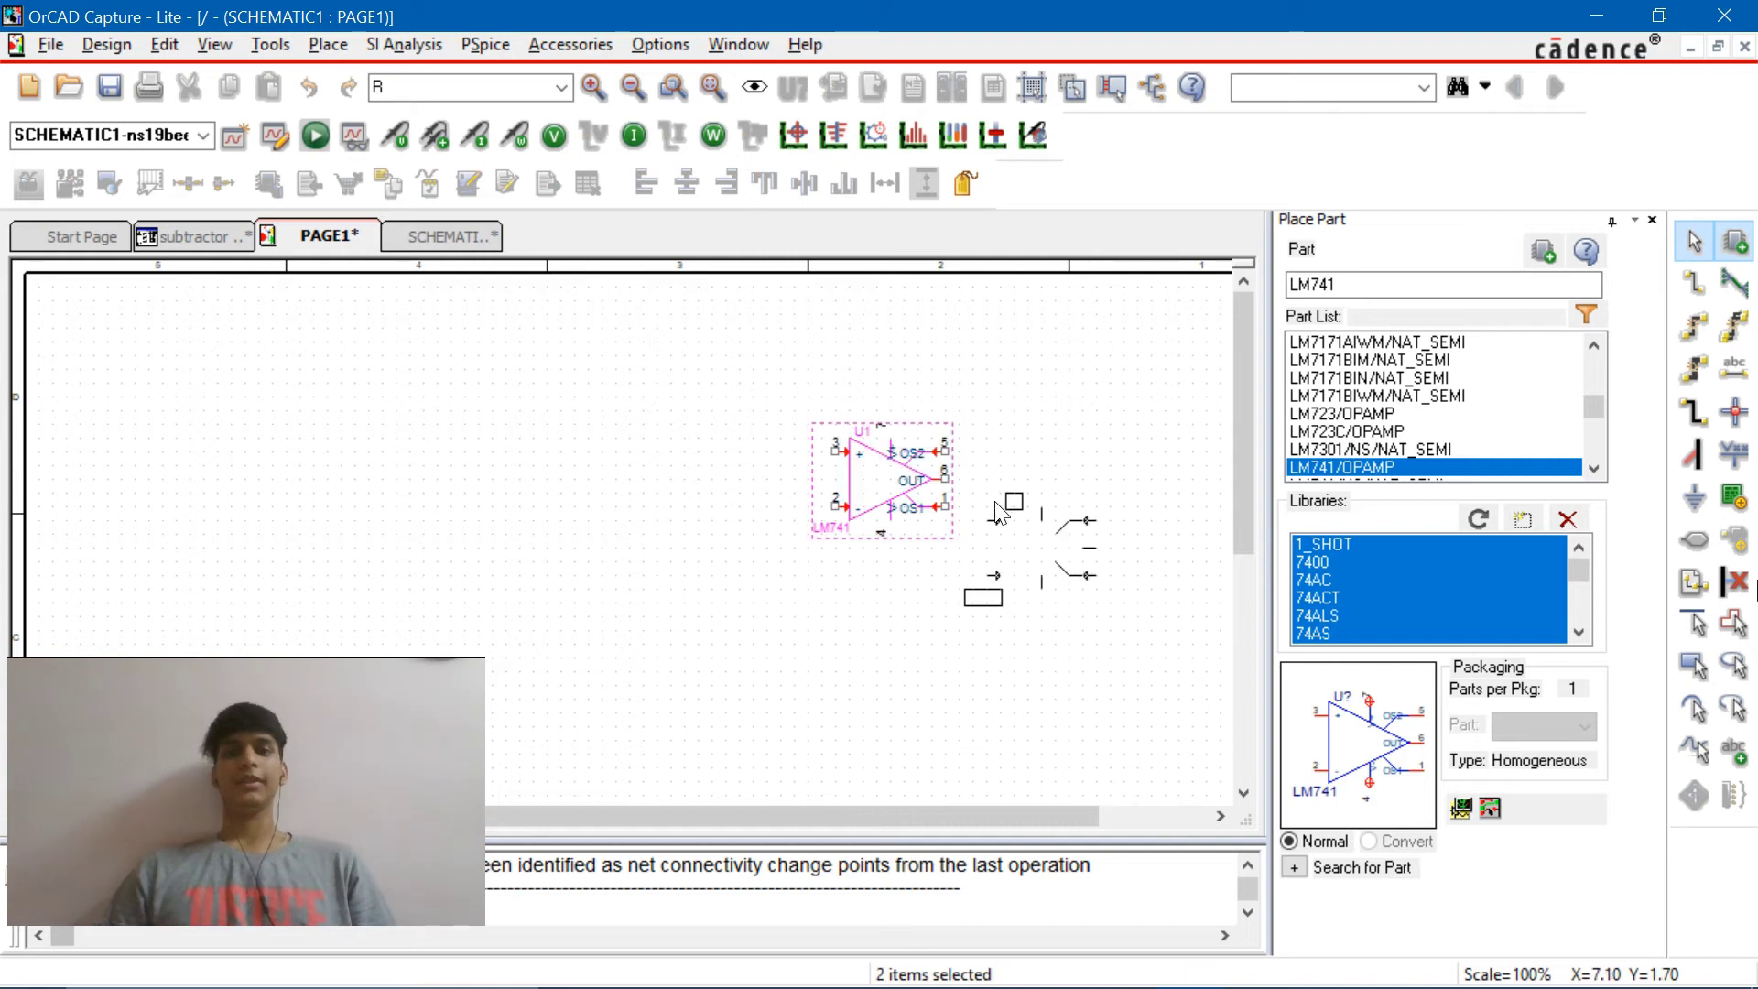
key("Escape")
left_click_drag(863, 459, 915, 437)
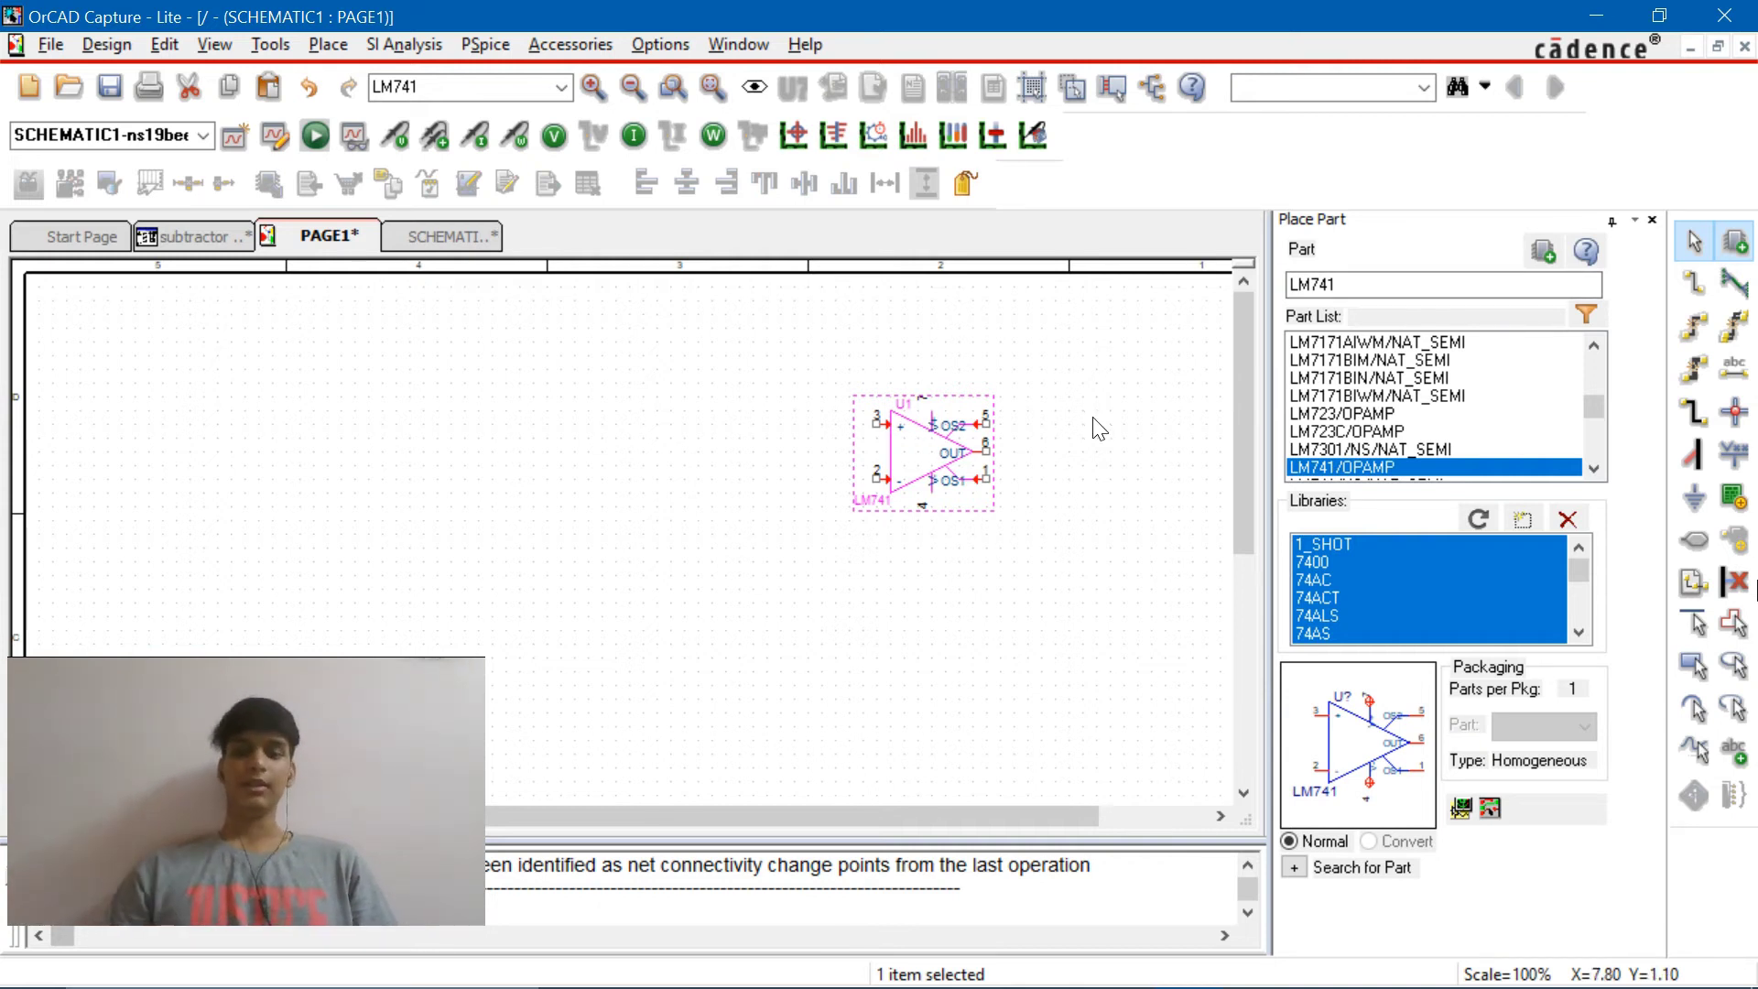
Flip U1 vertically and stack VSIN sources V1, V2 and V3 left of it
key("v")
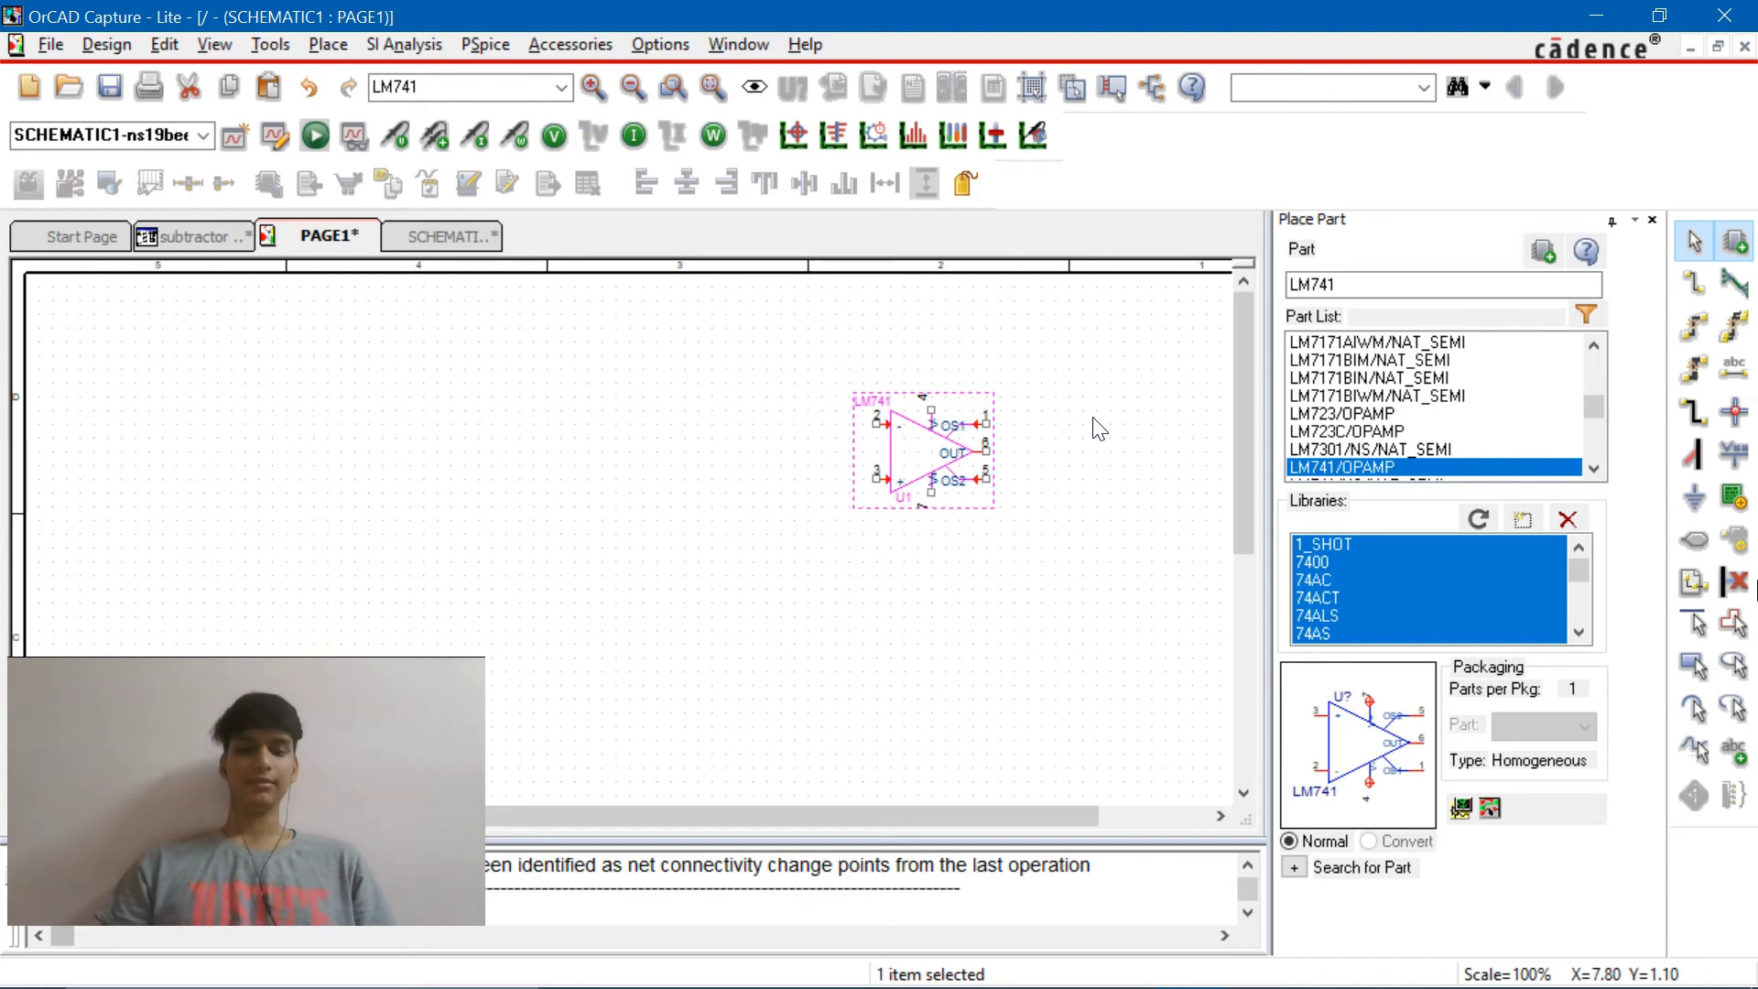
type("pvsin")
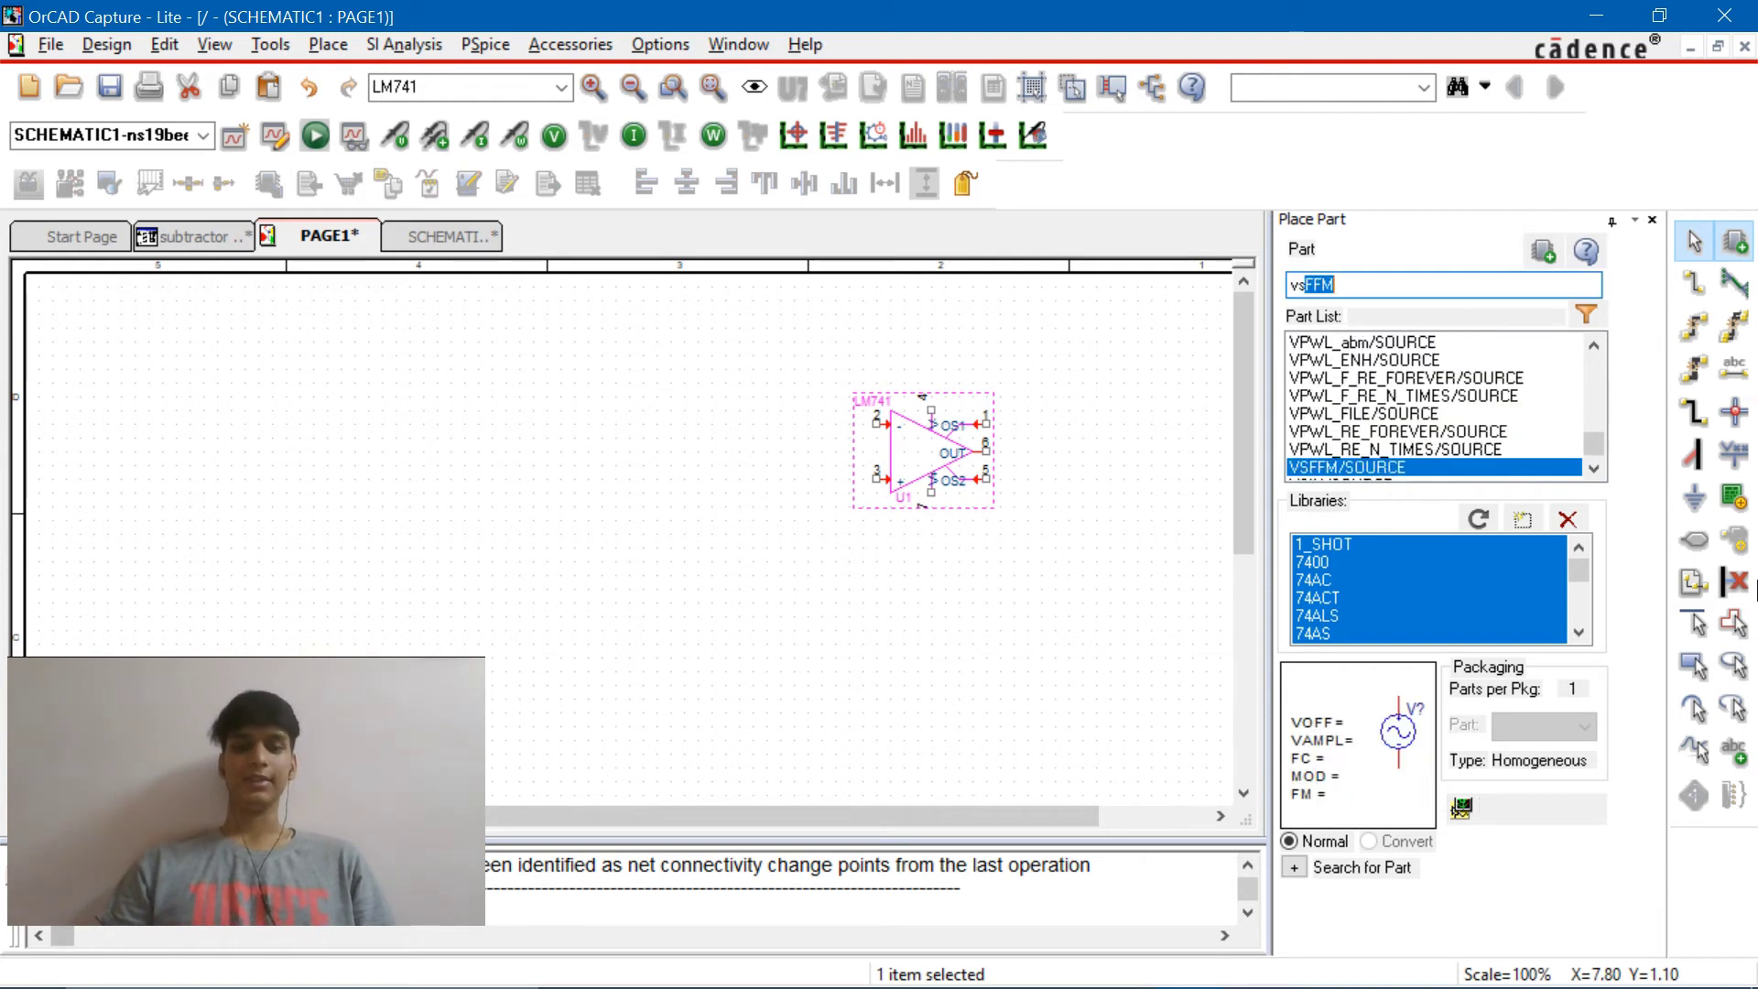
key("Return")
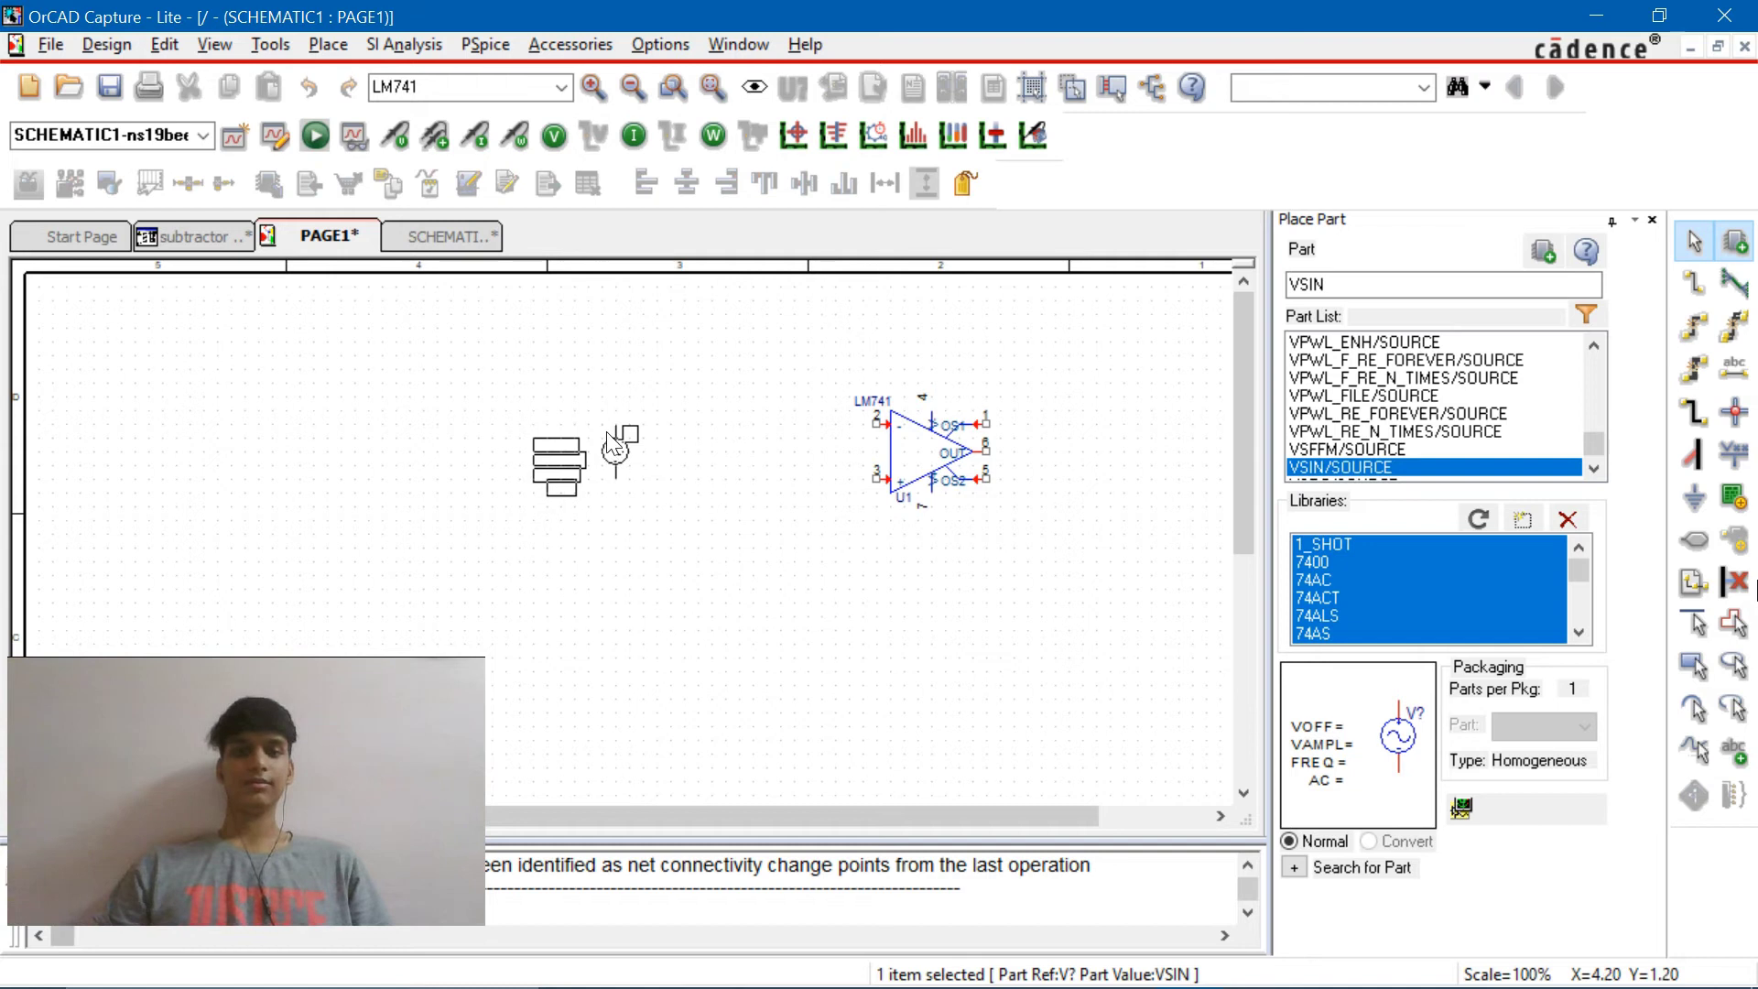
key("Escape")
left_click_drag(611, 446, 602, 333)
left_click(604, 344)
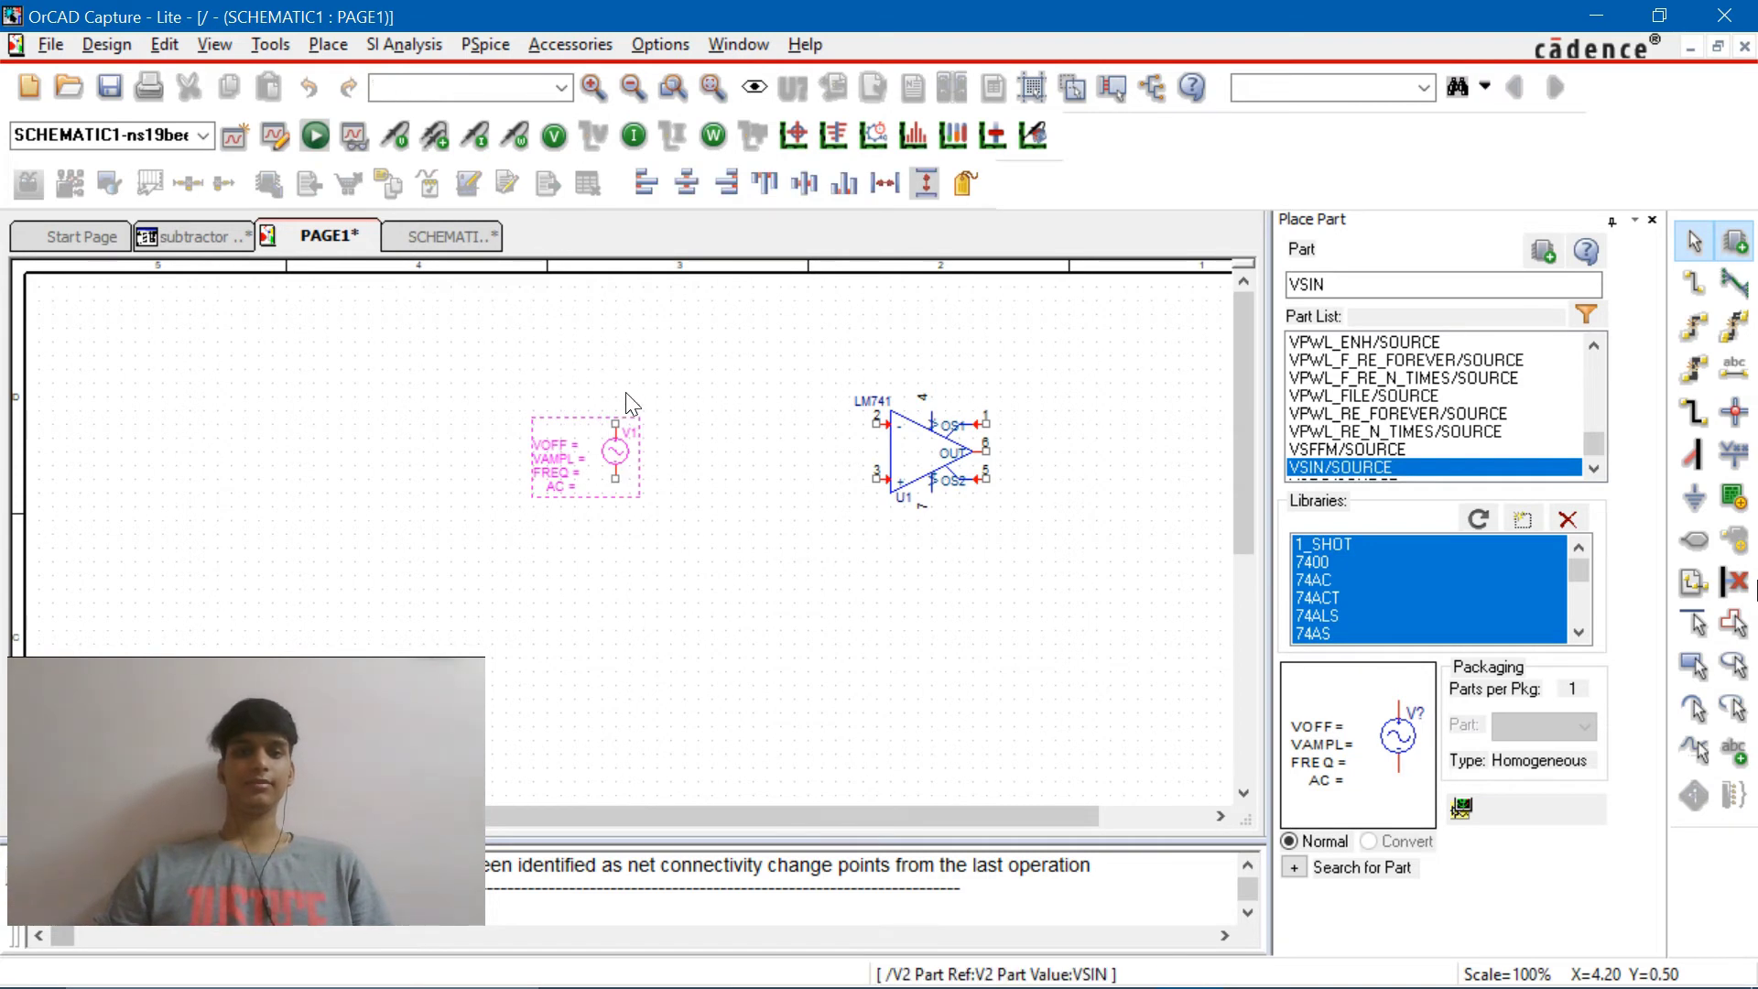
left_click(608, 538)
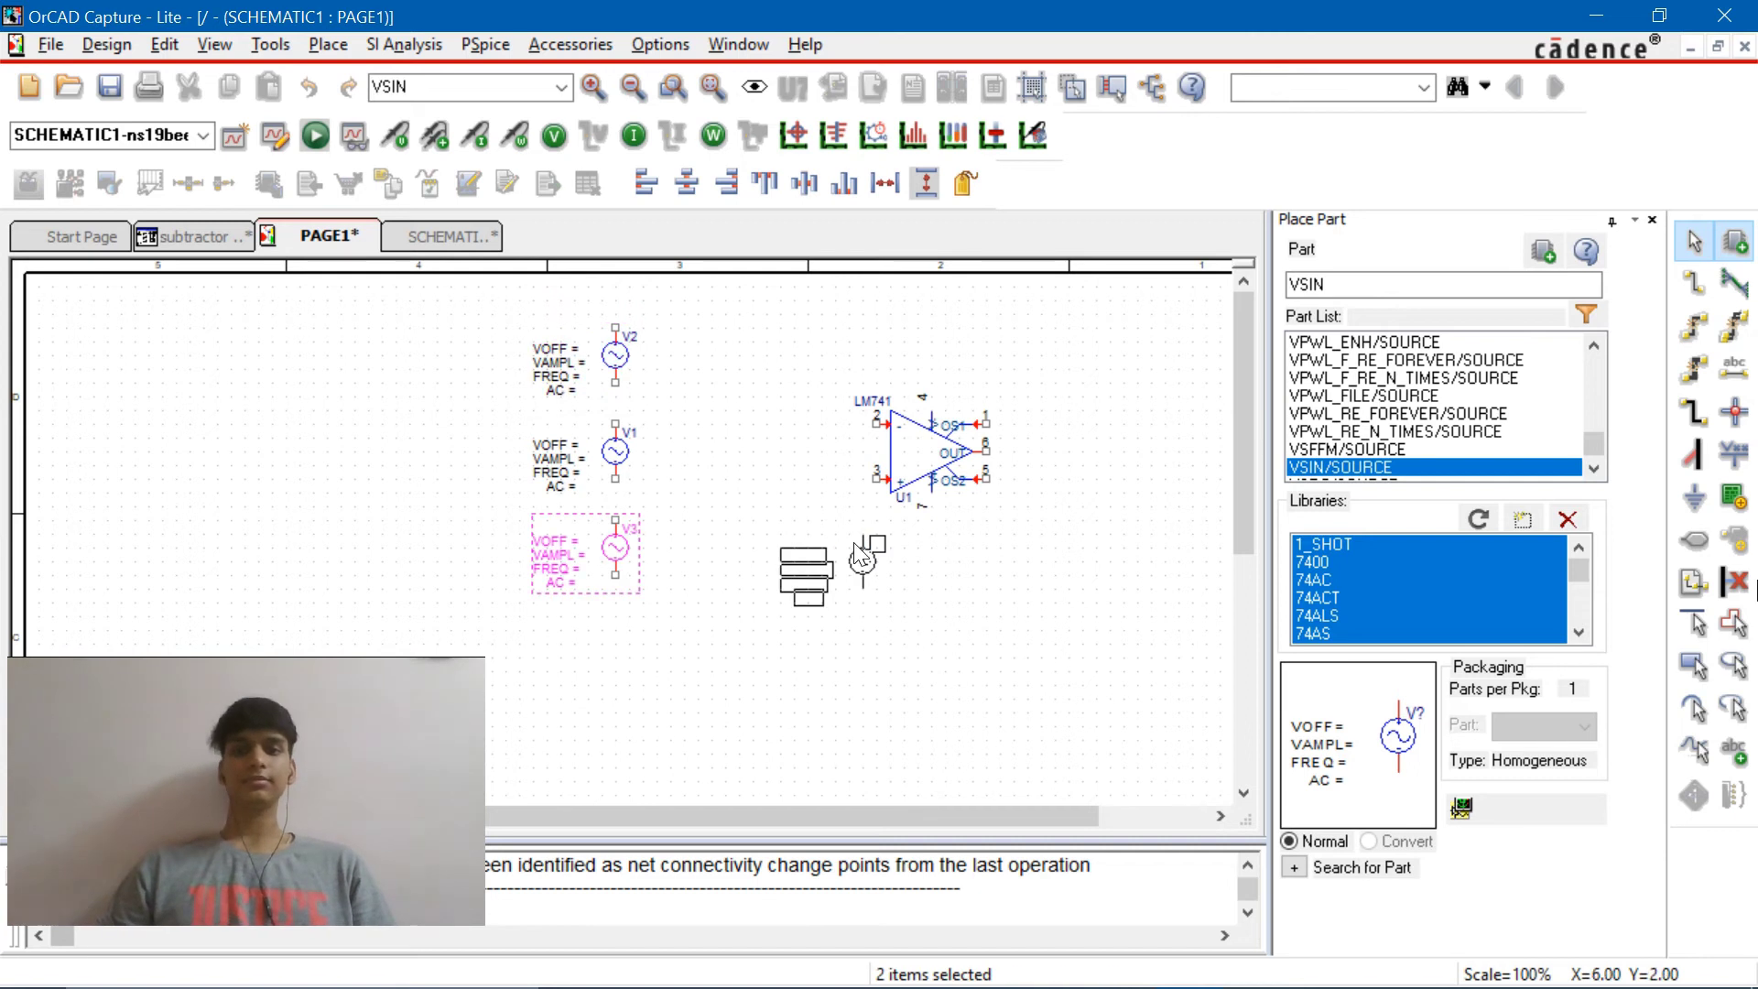
key("Escape")
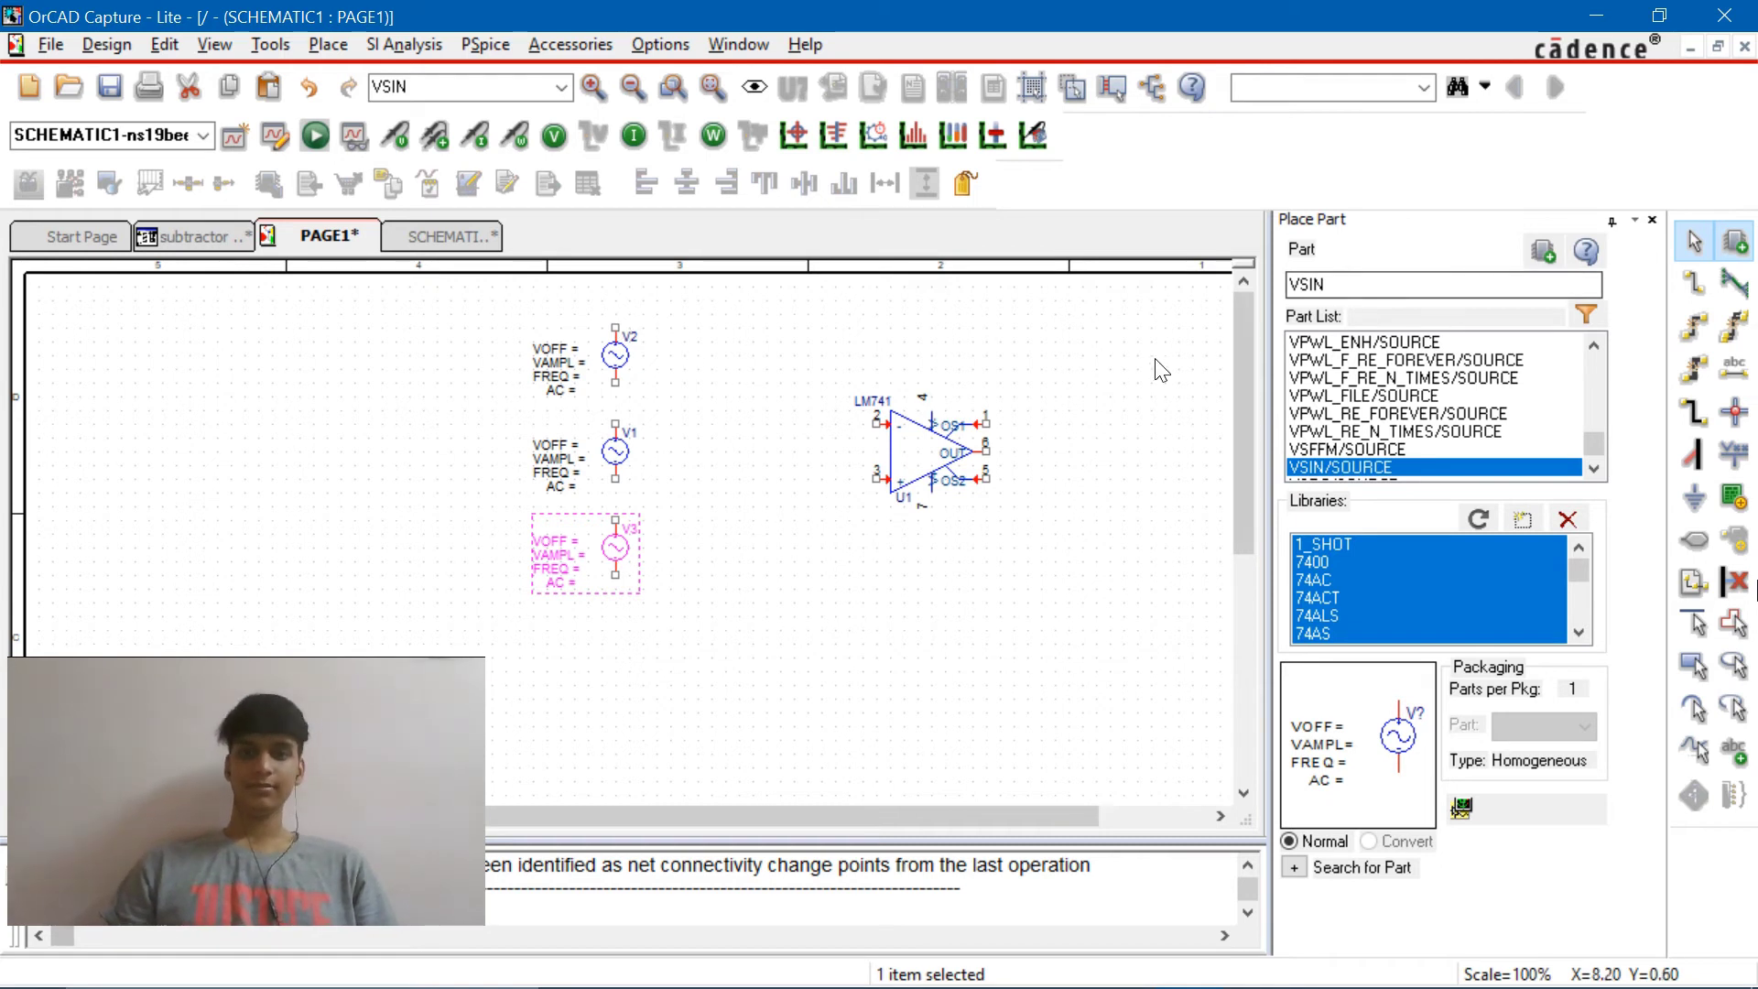
Place VDC source V4 above the op-amp and V5 below it, rotated horizontal
double_click(1355, 284)
type("vdc")
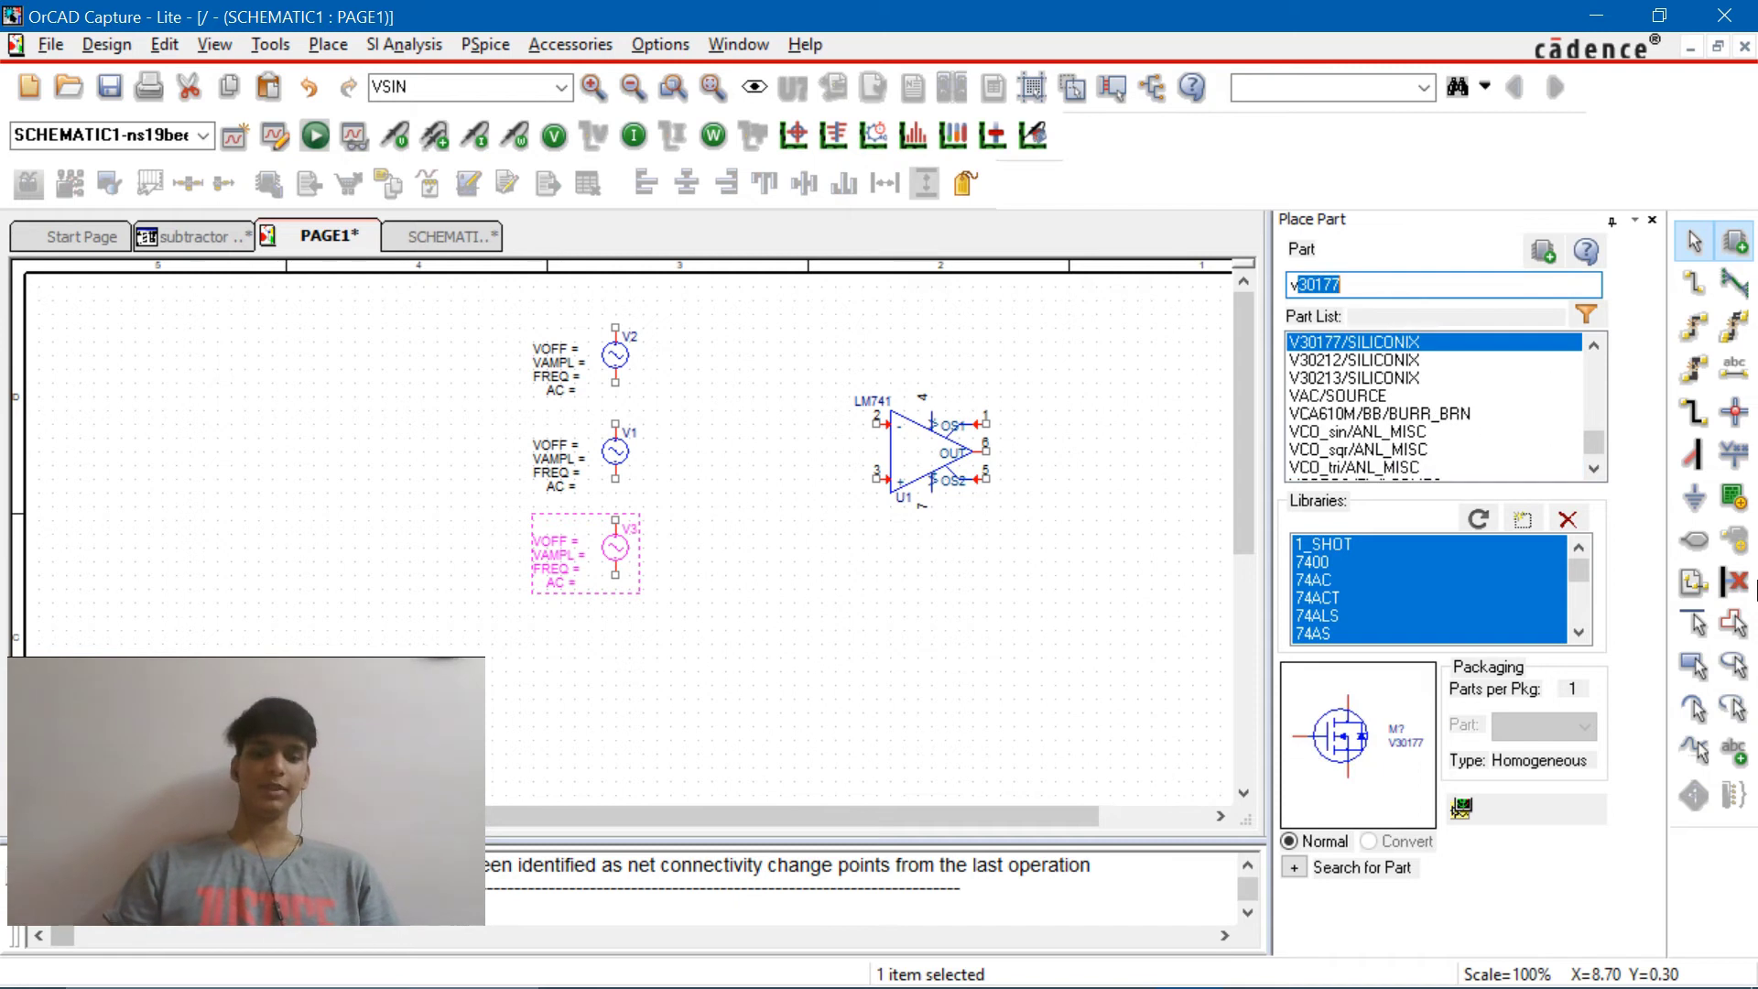
key("Return")
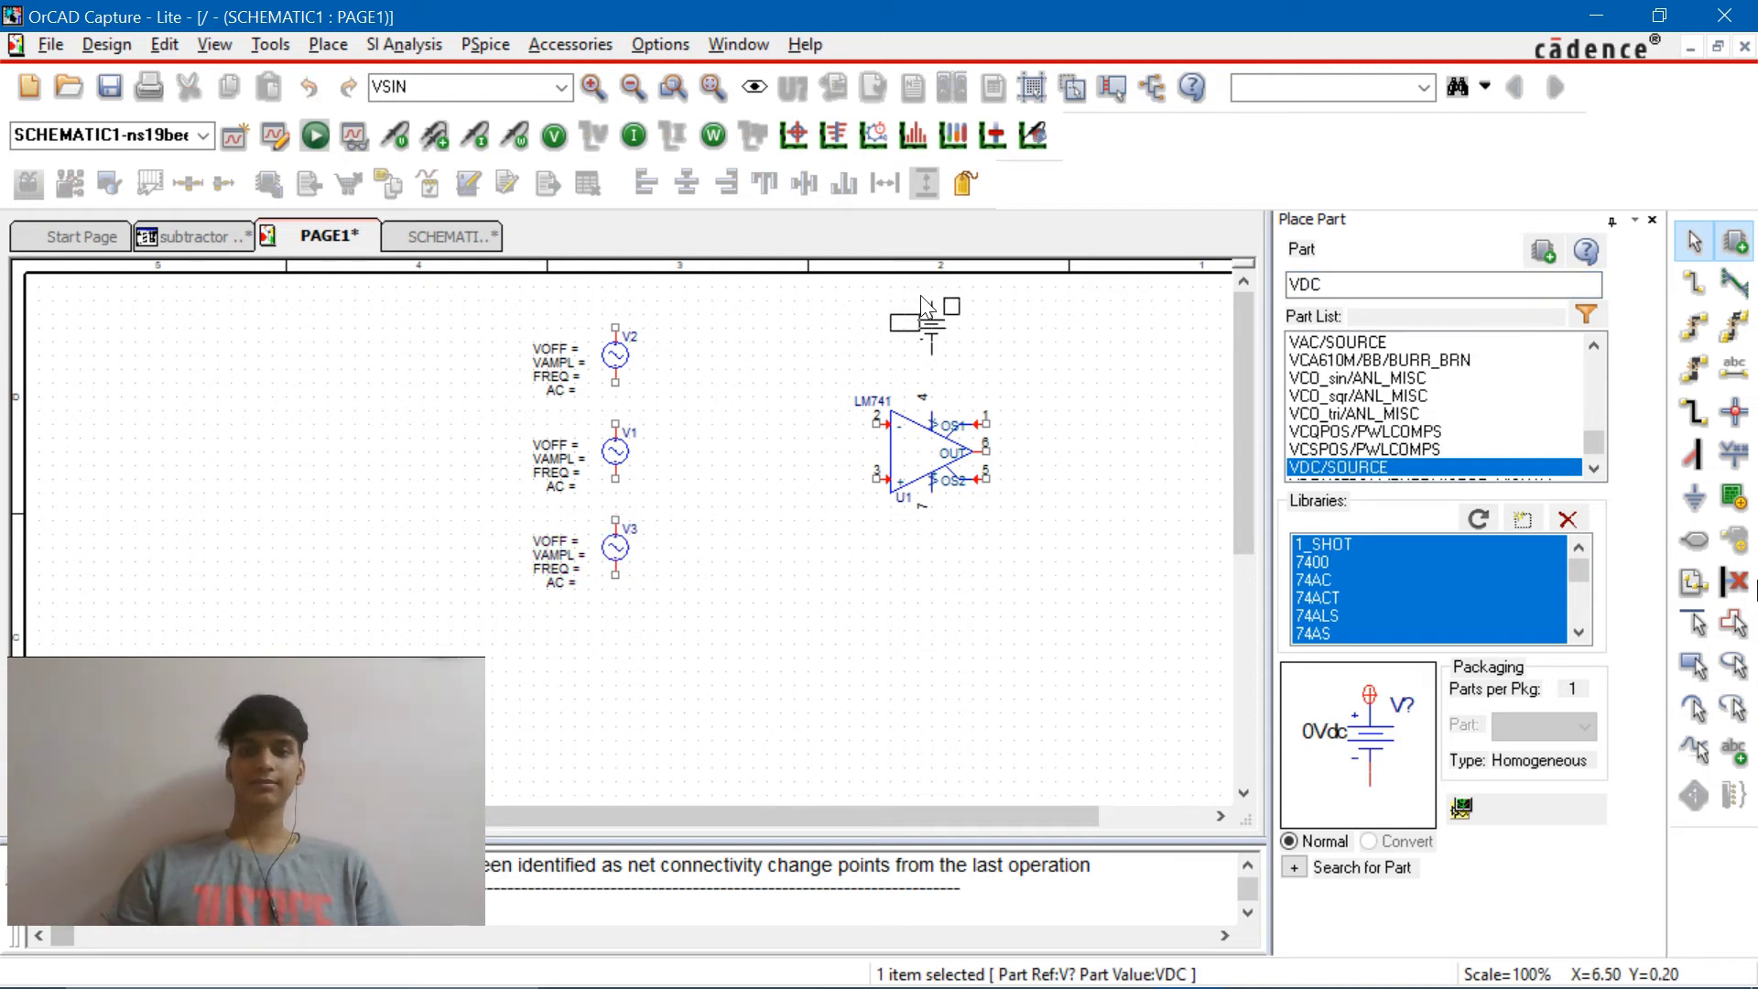
left_click(920, 295)
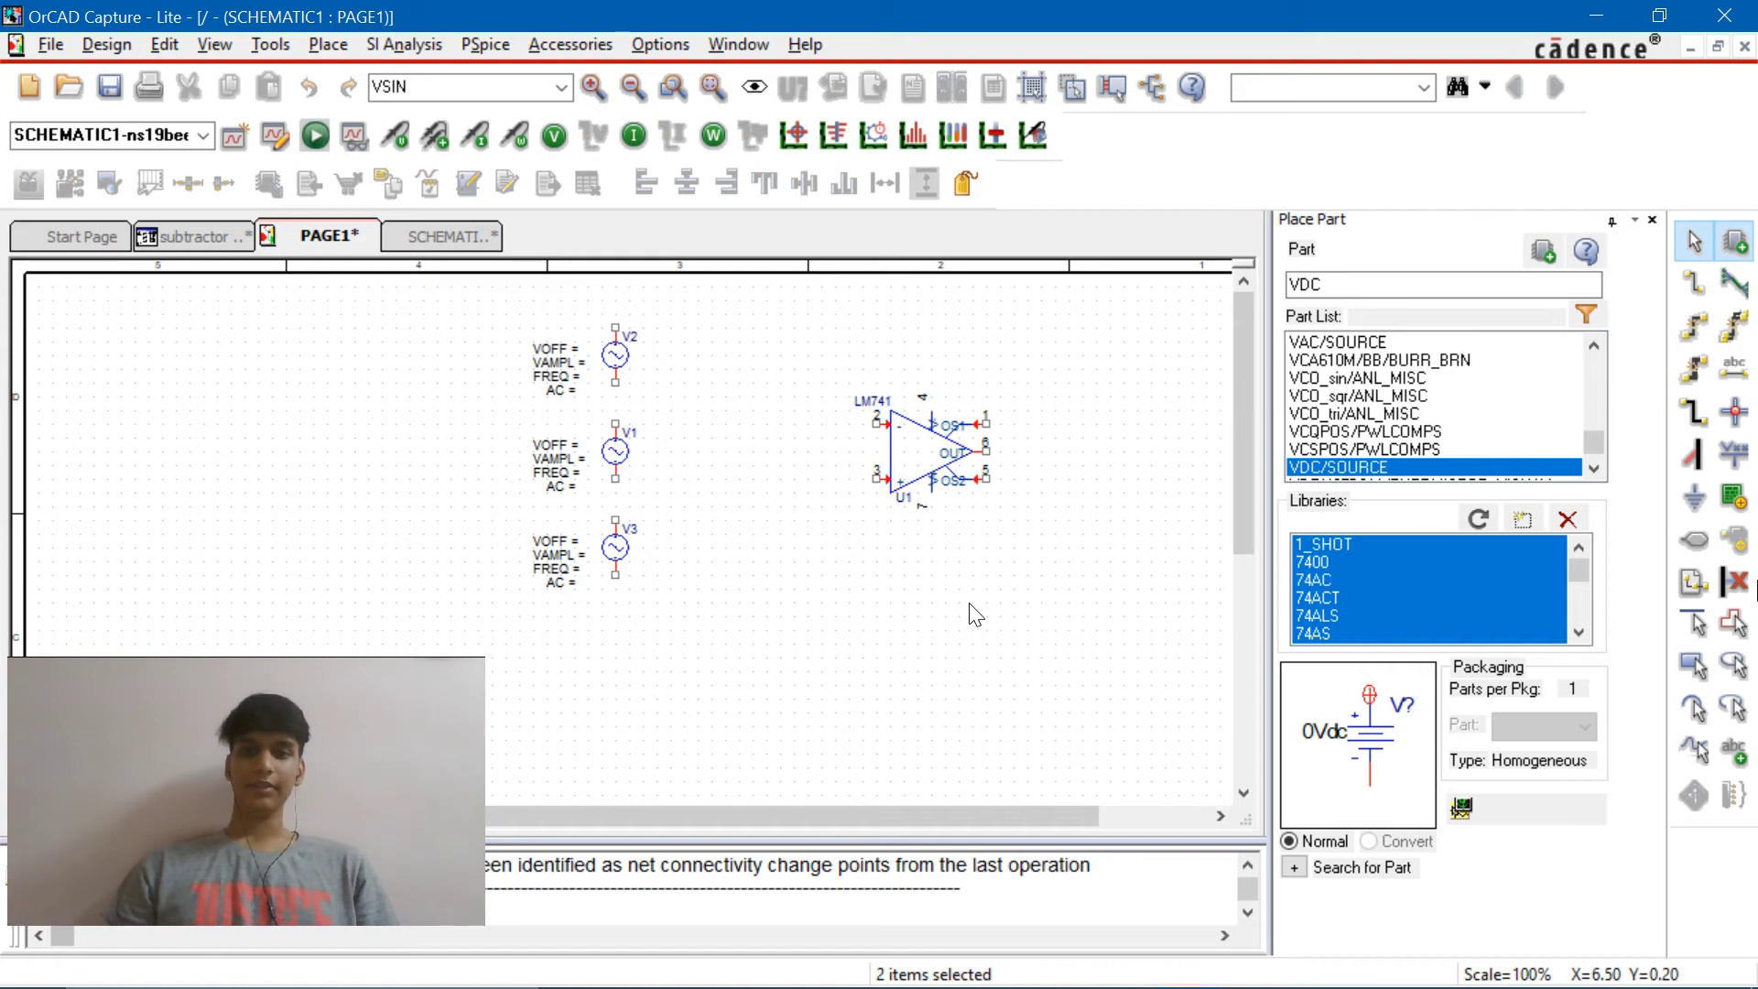
left_click(923, 590)
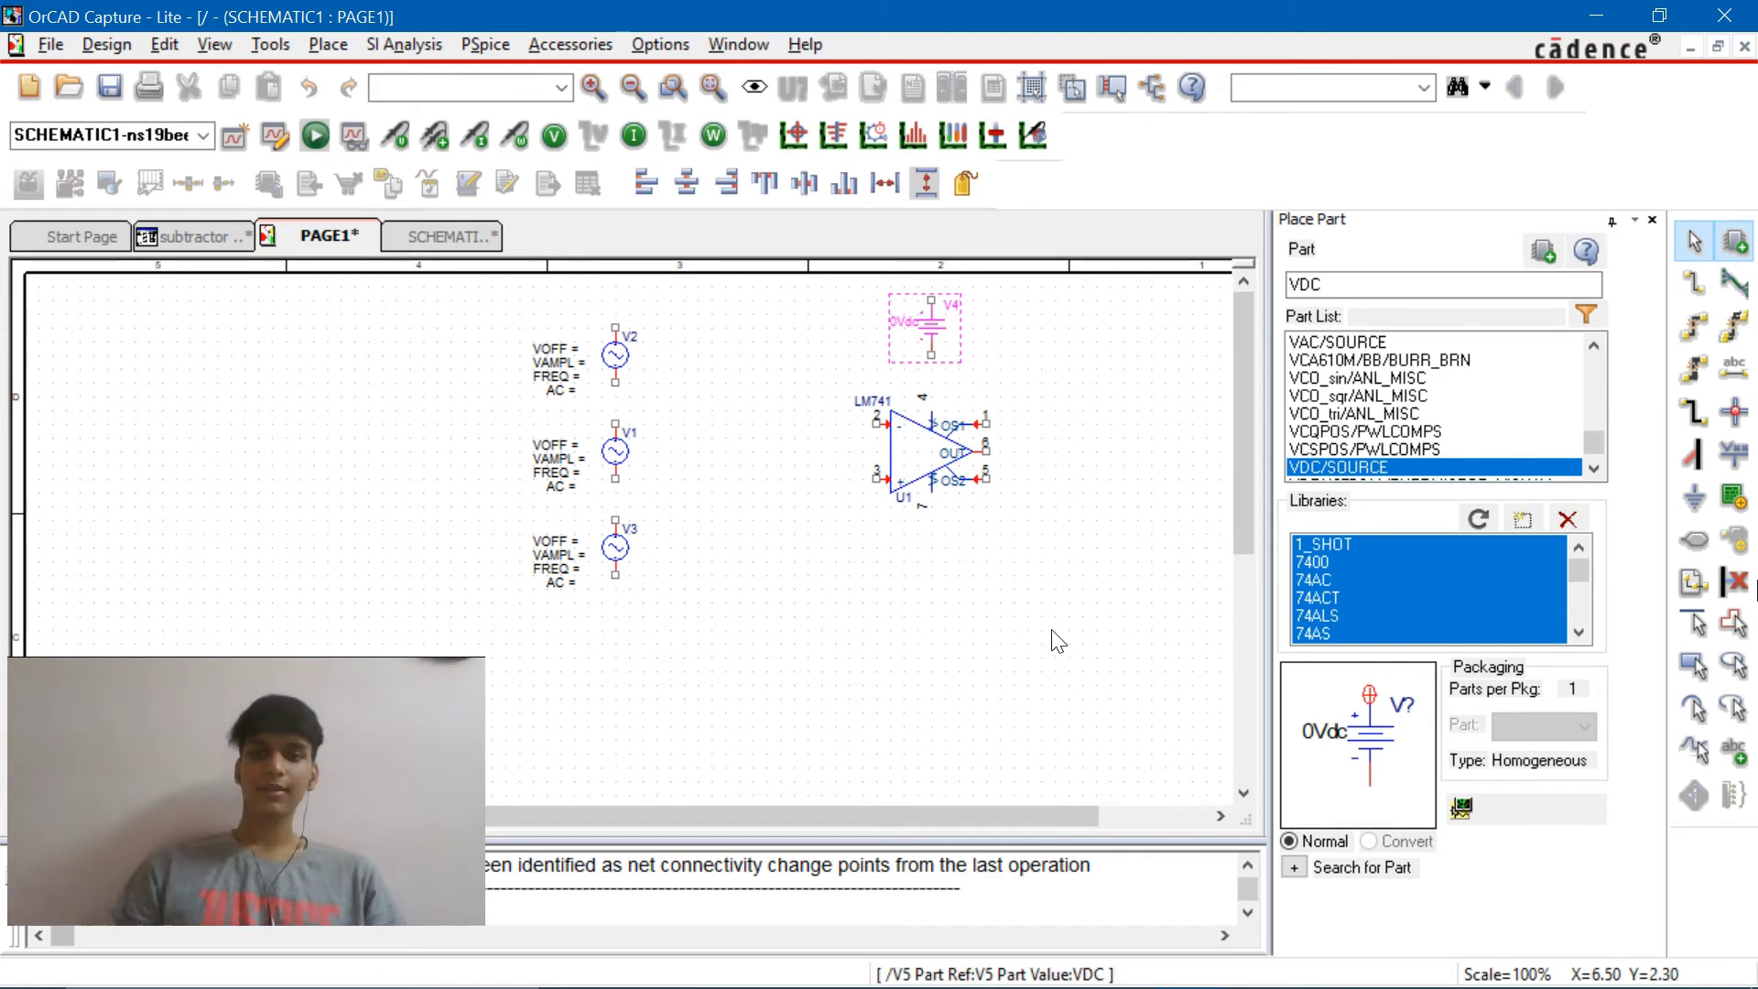
key("Escape")
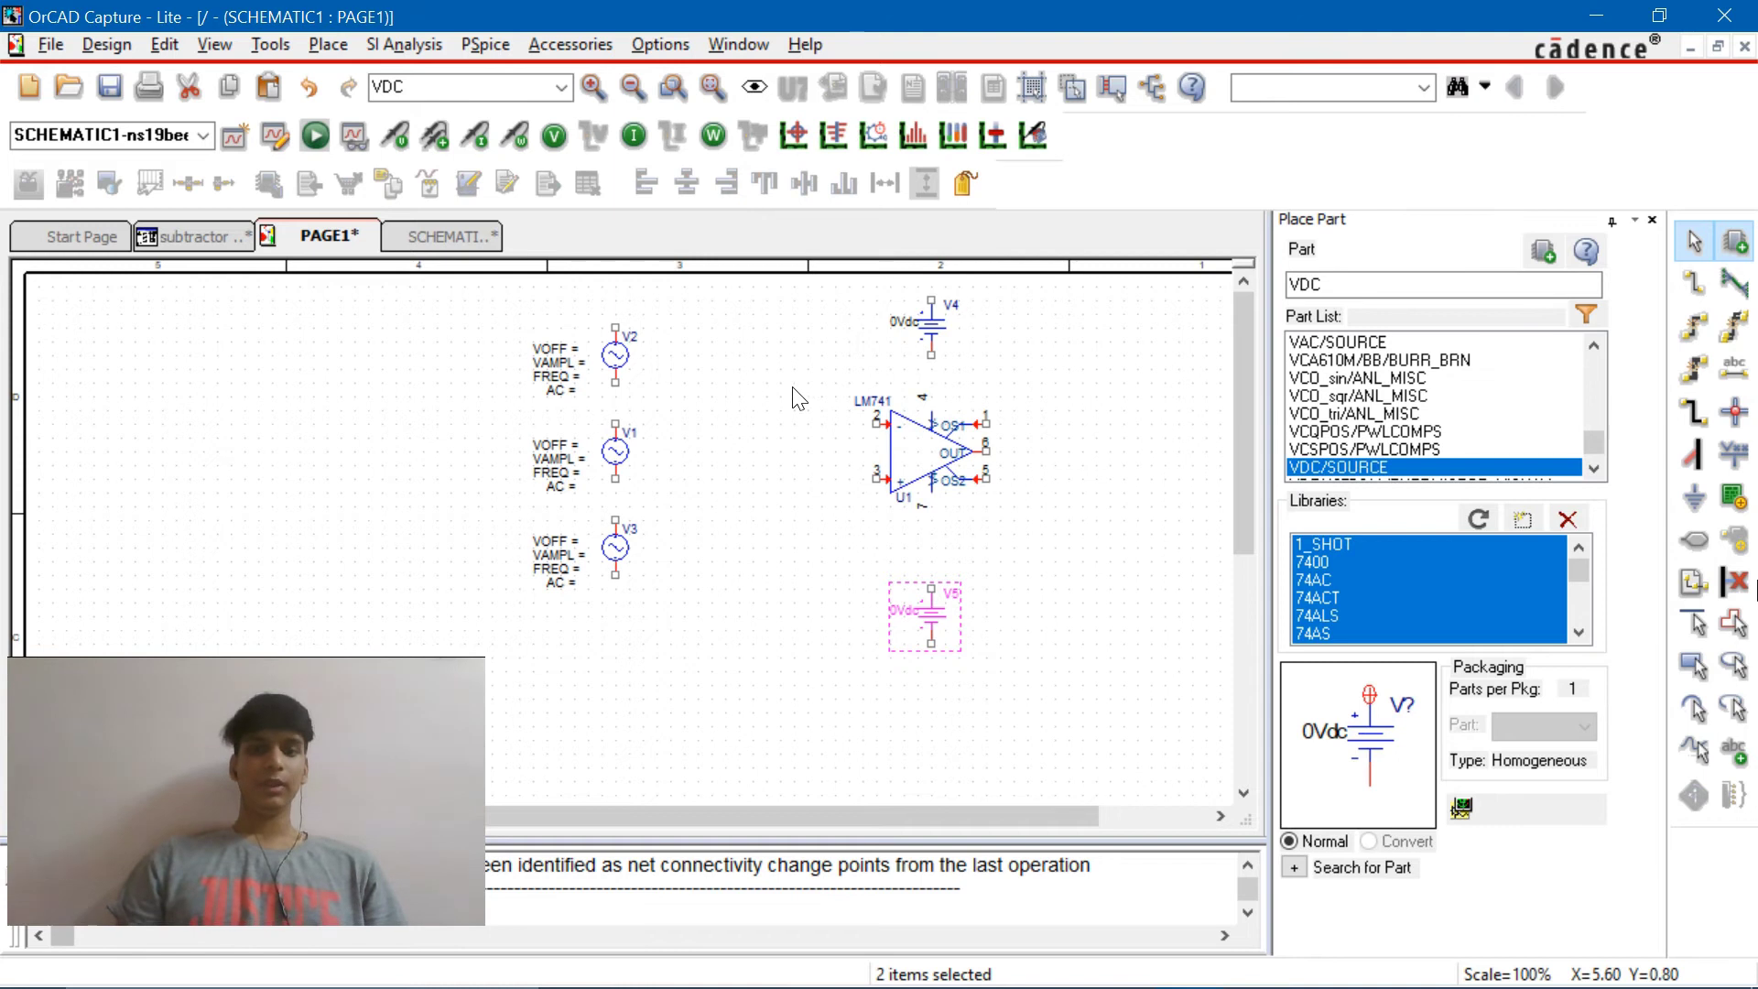
key("r")
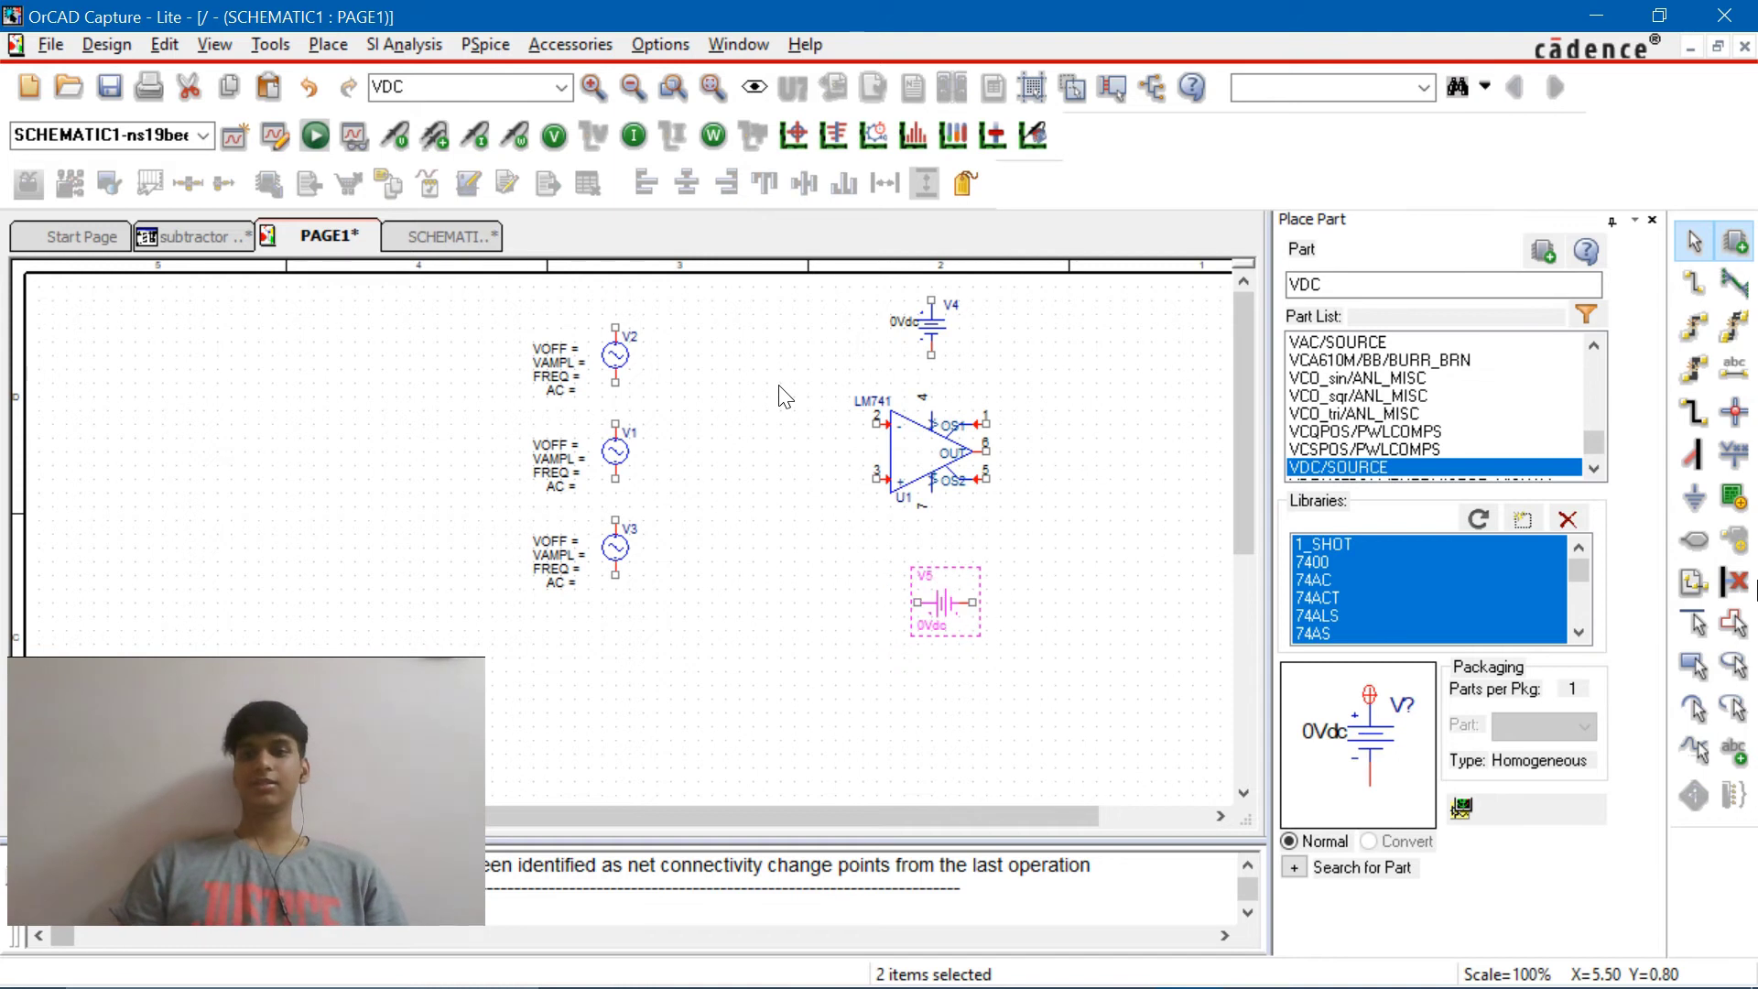
type("p")
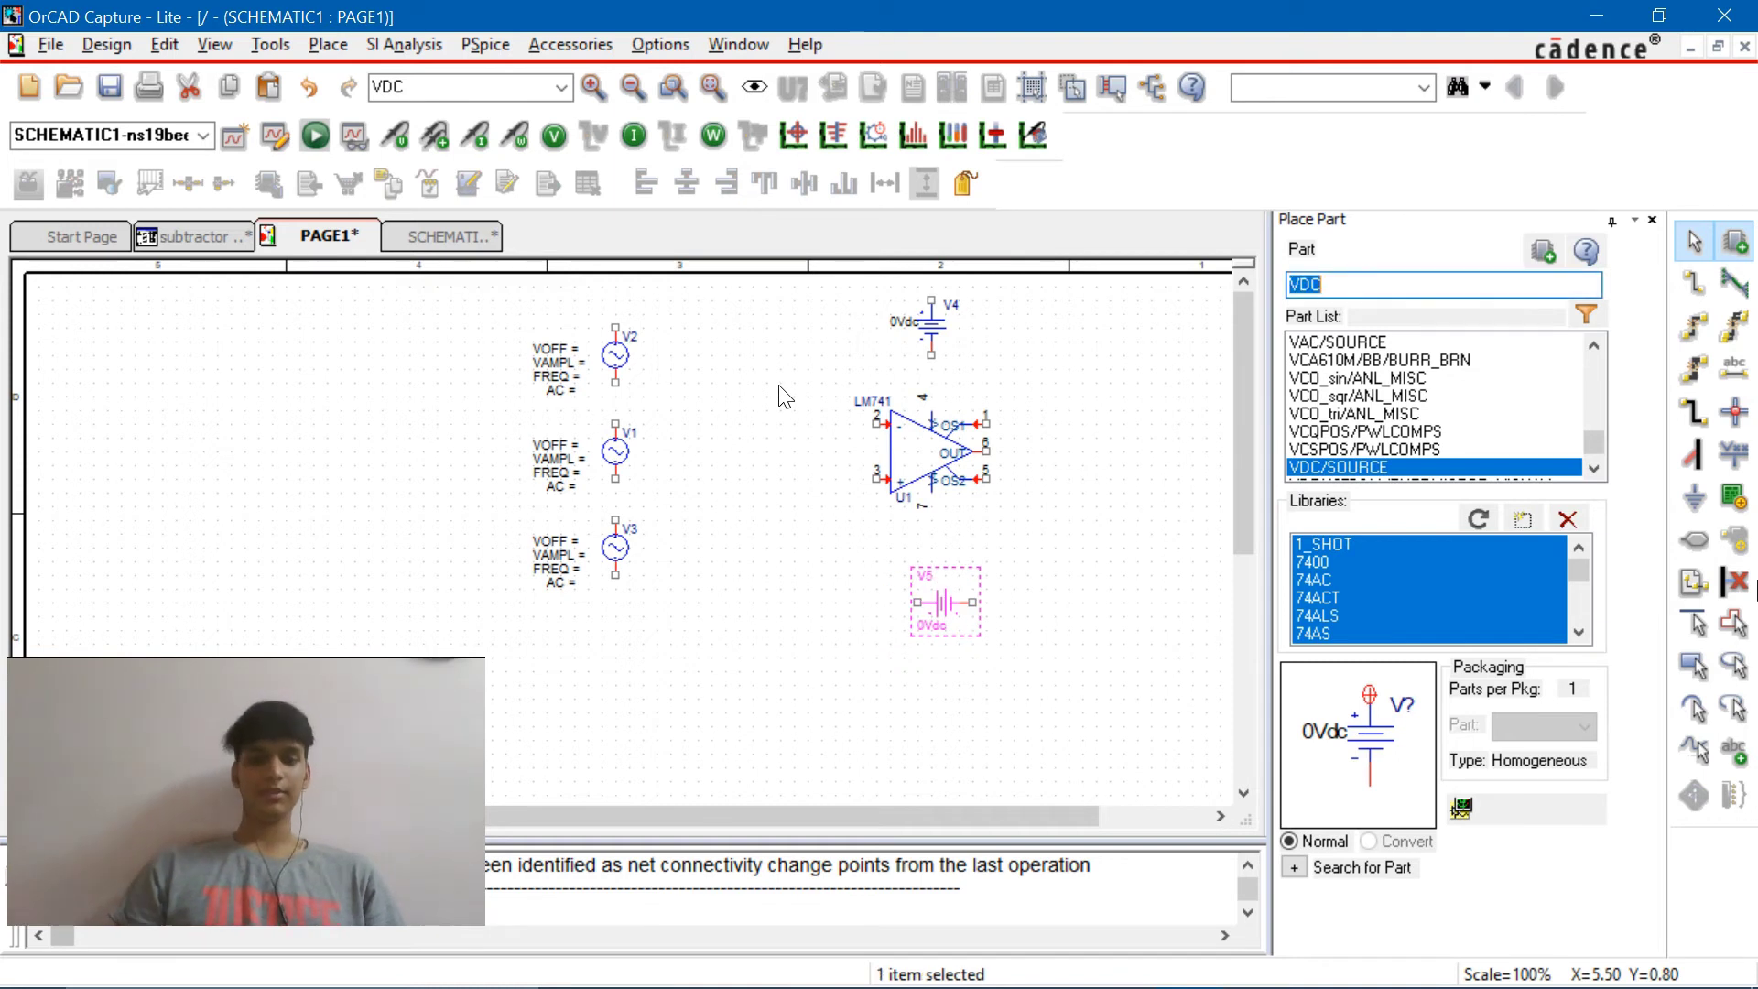
type("r")
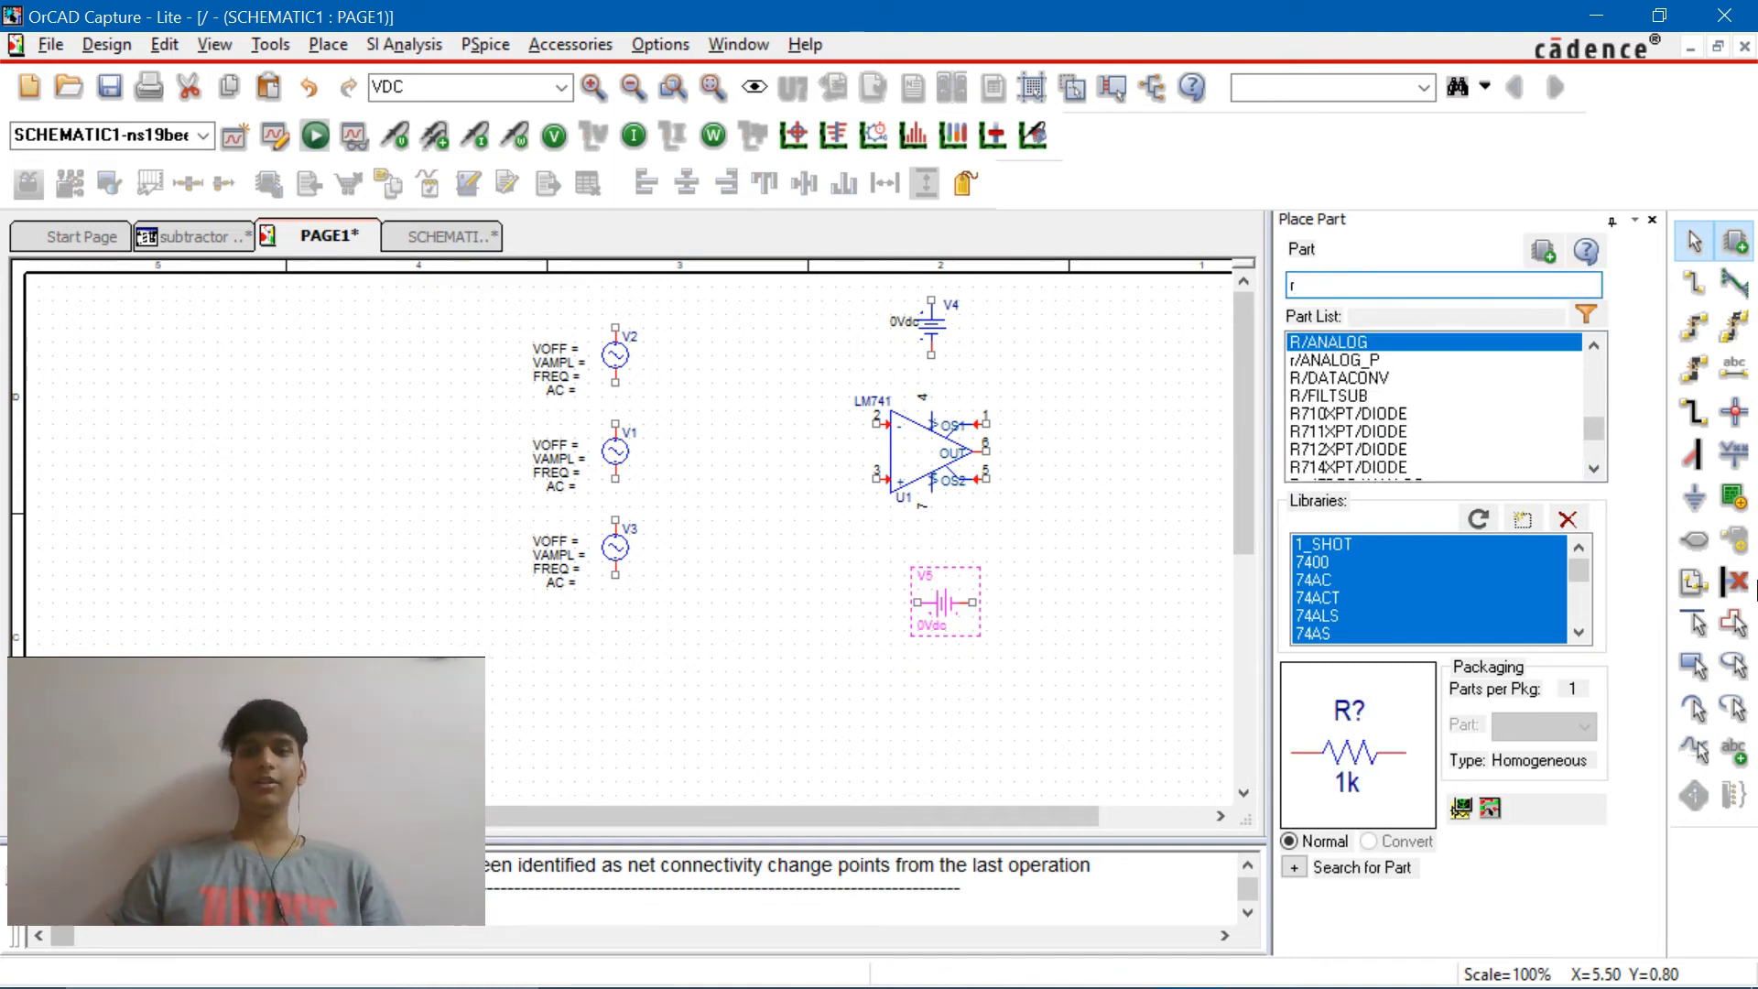
Place resistors R1–R3 right of the sine sources and horizontal R4 above the op-amp
key("Return")
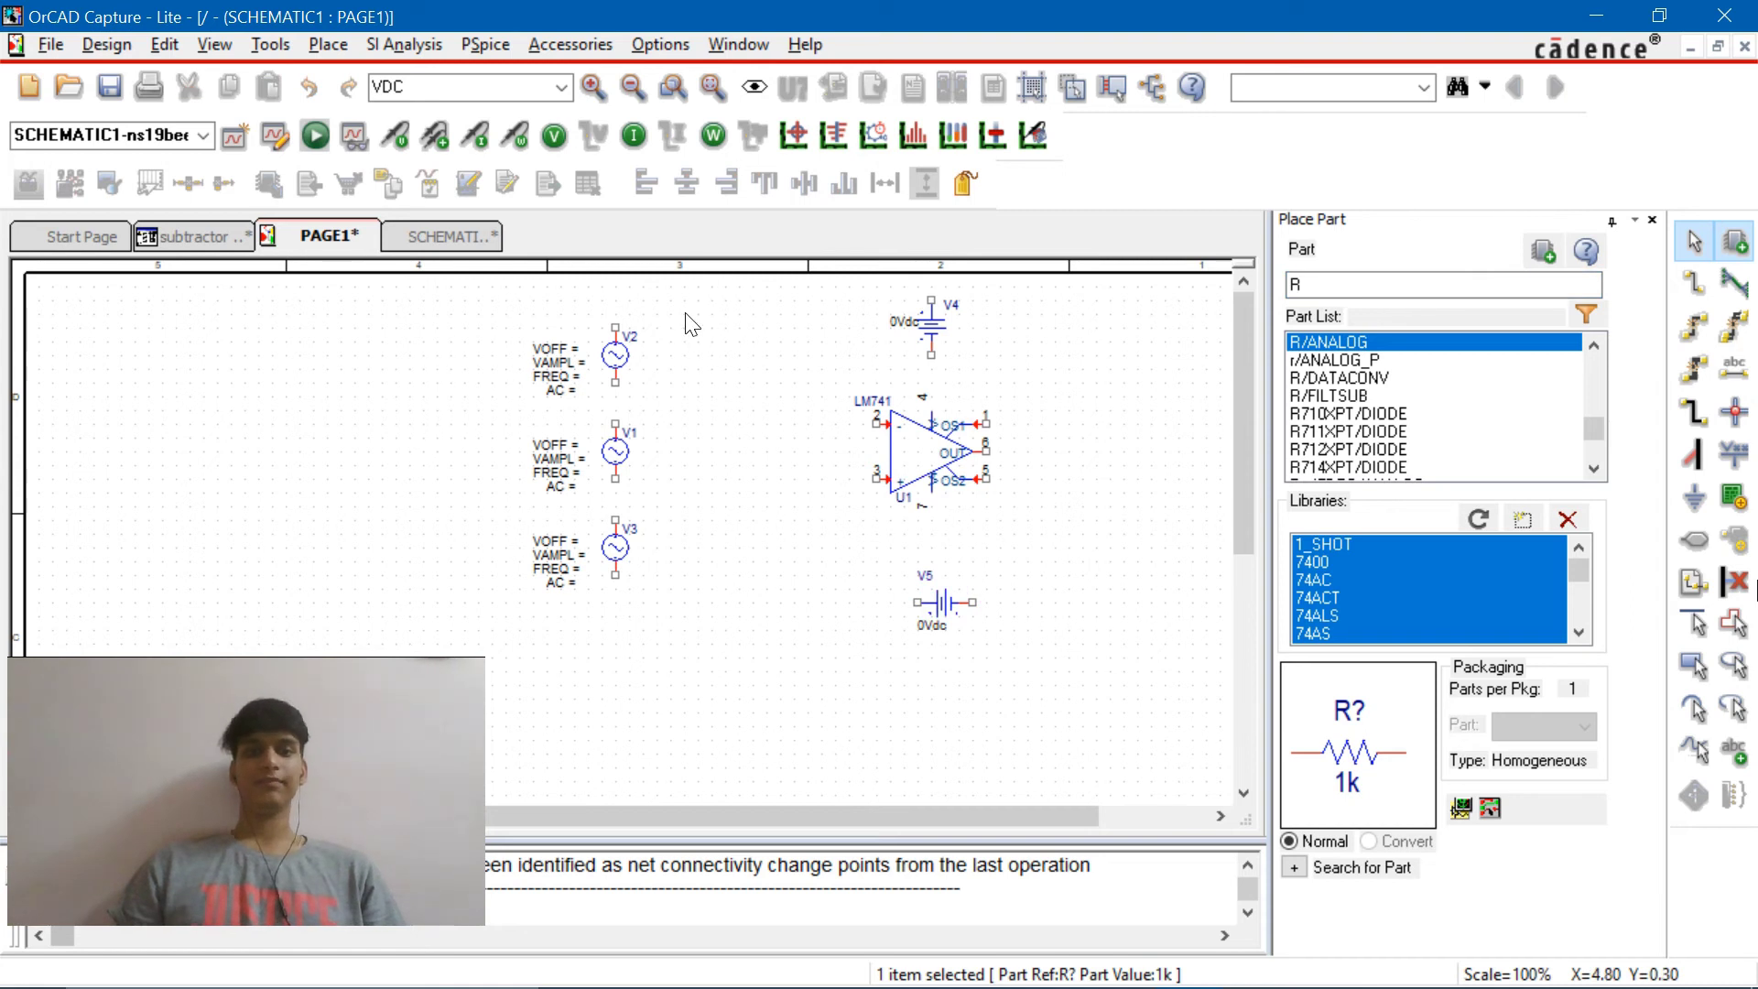
left_click(699, 326)
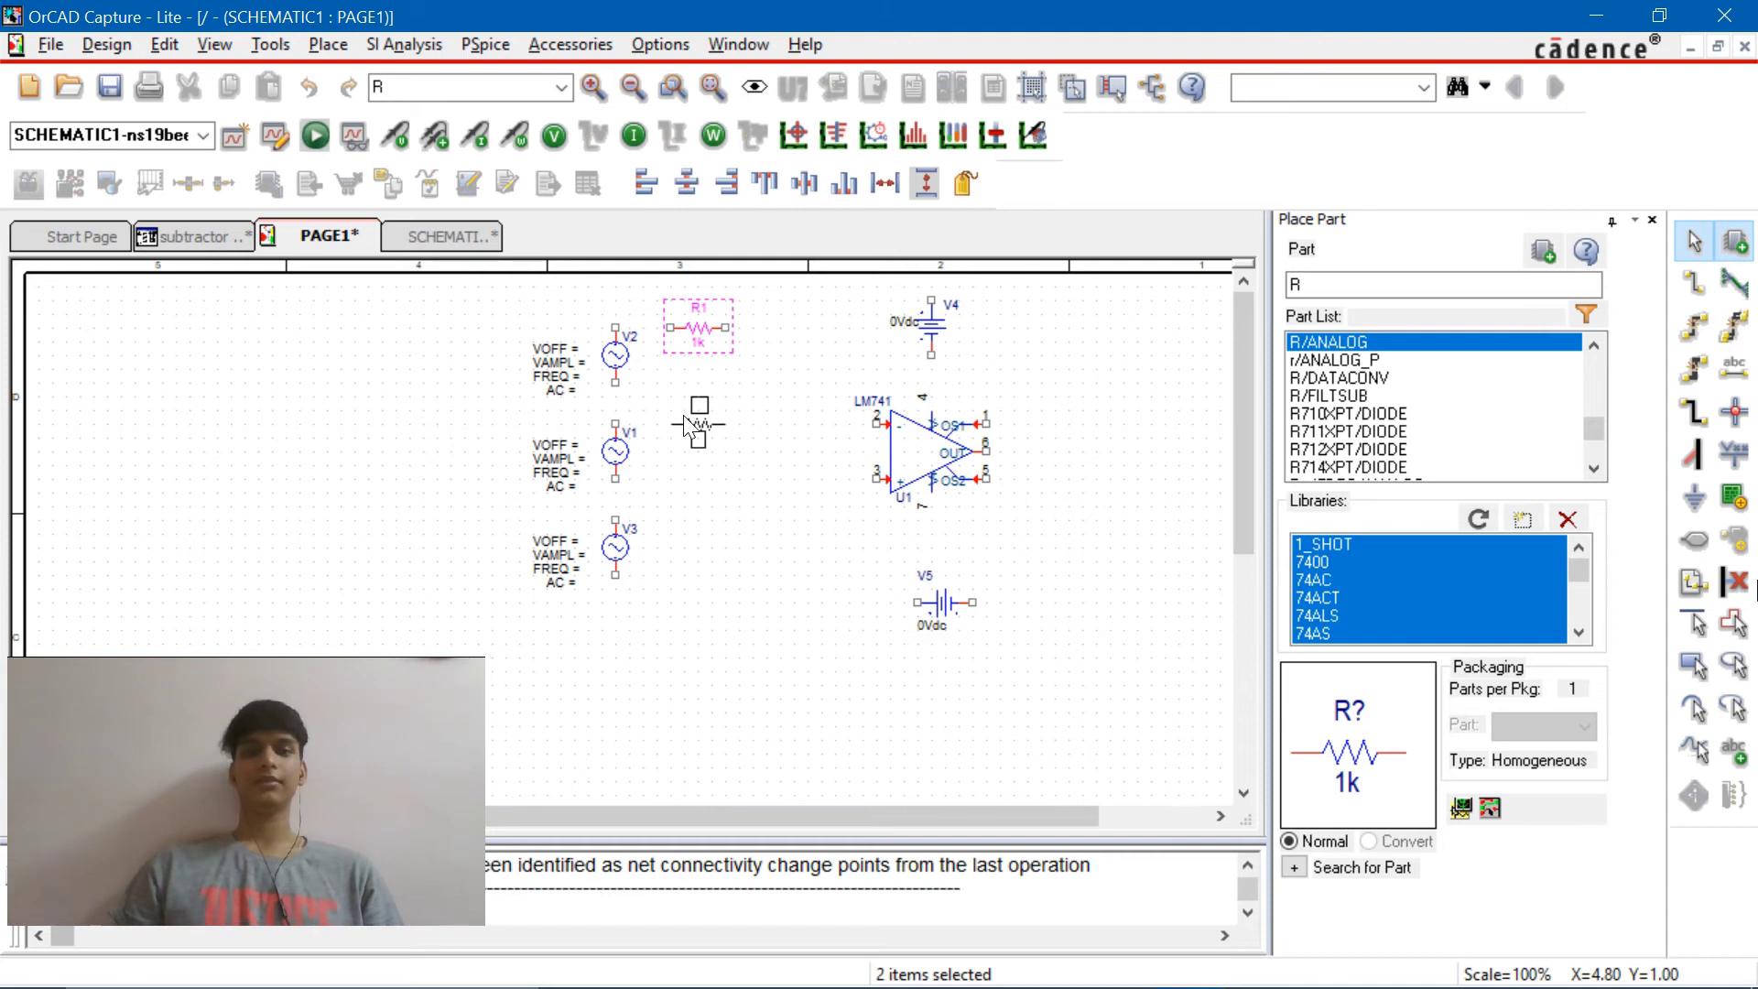
left_click(685, 424)
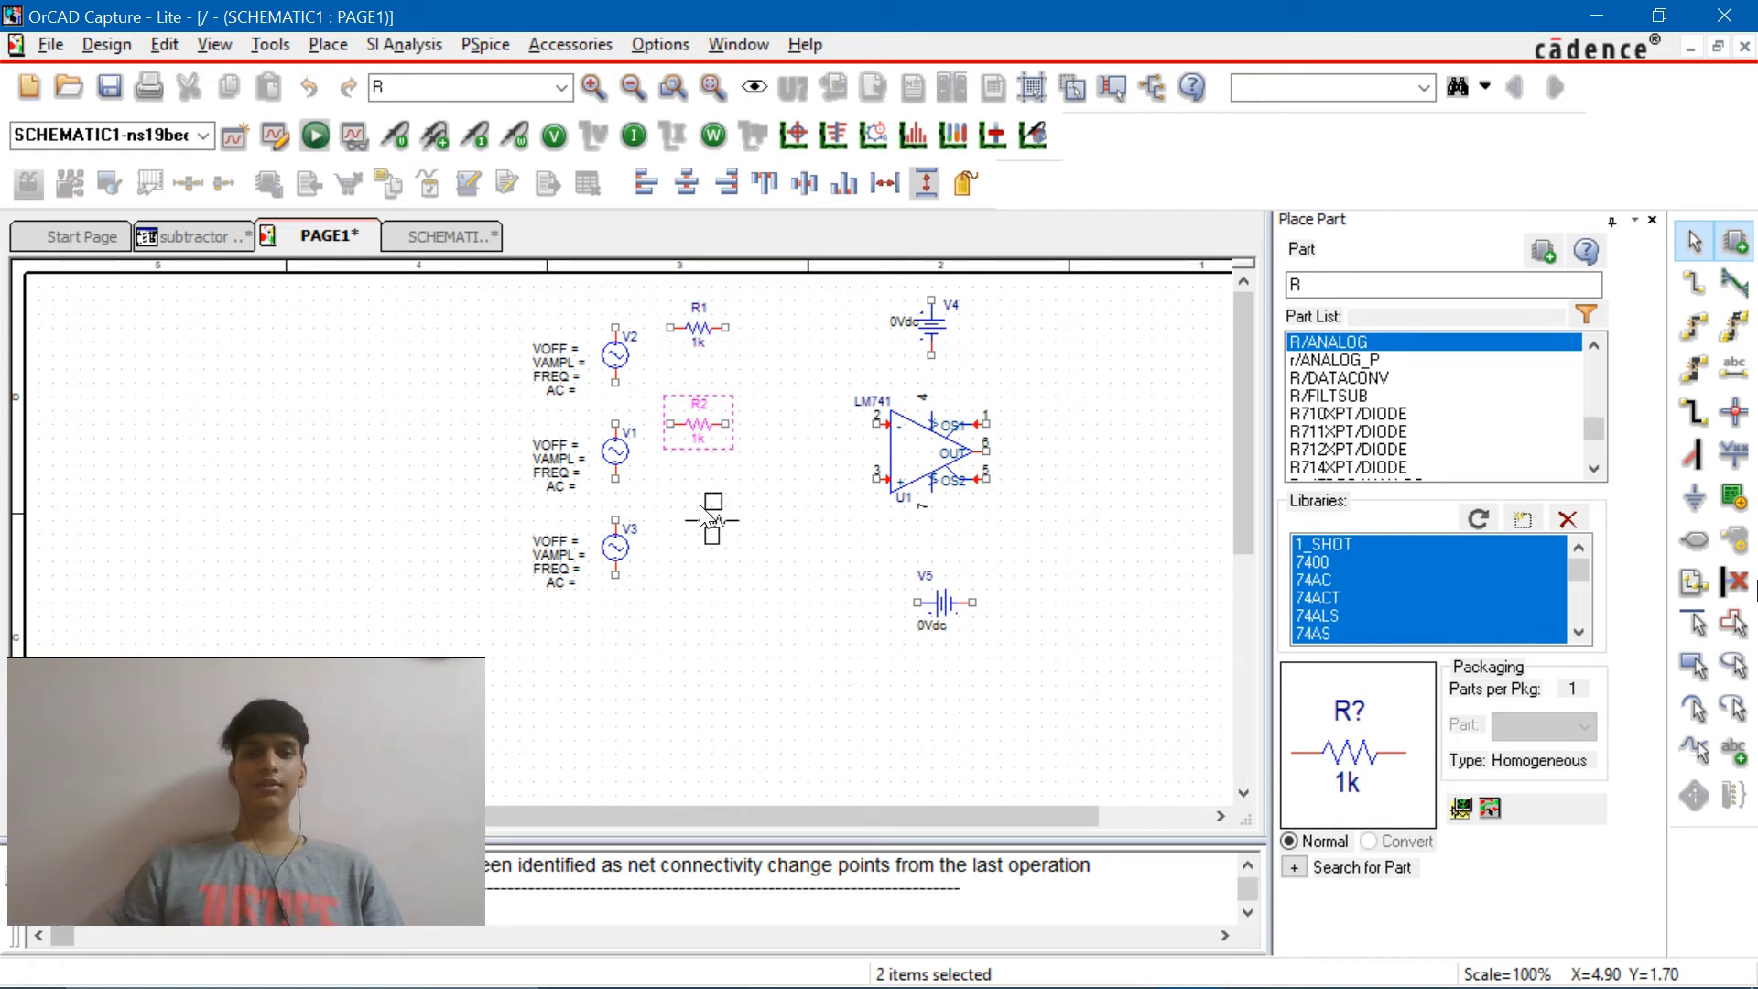
key("r")
left_click(699, 519)
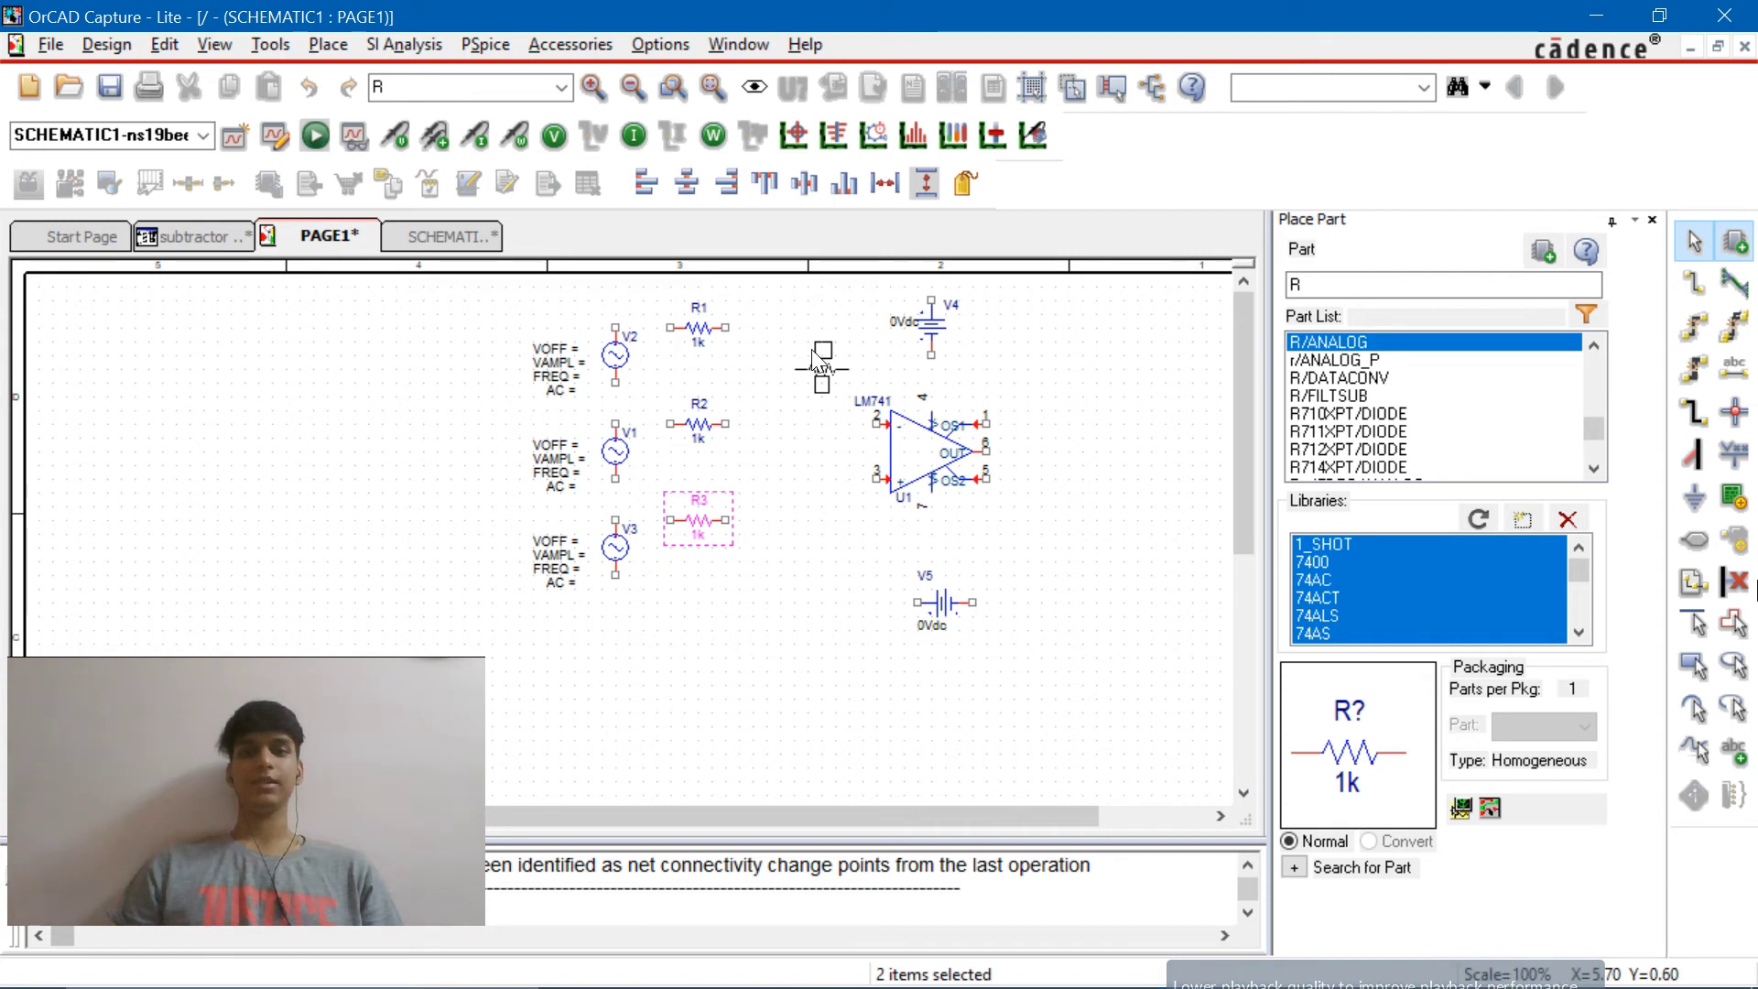
key("r")
left_click(820, 356)
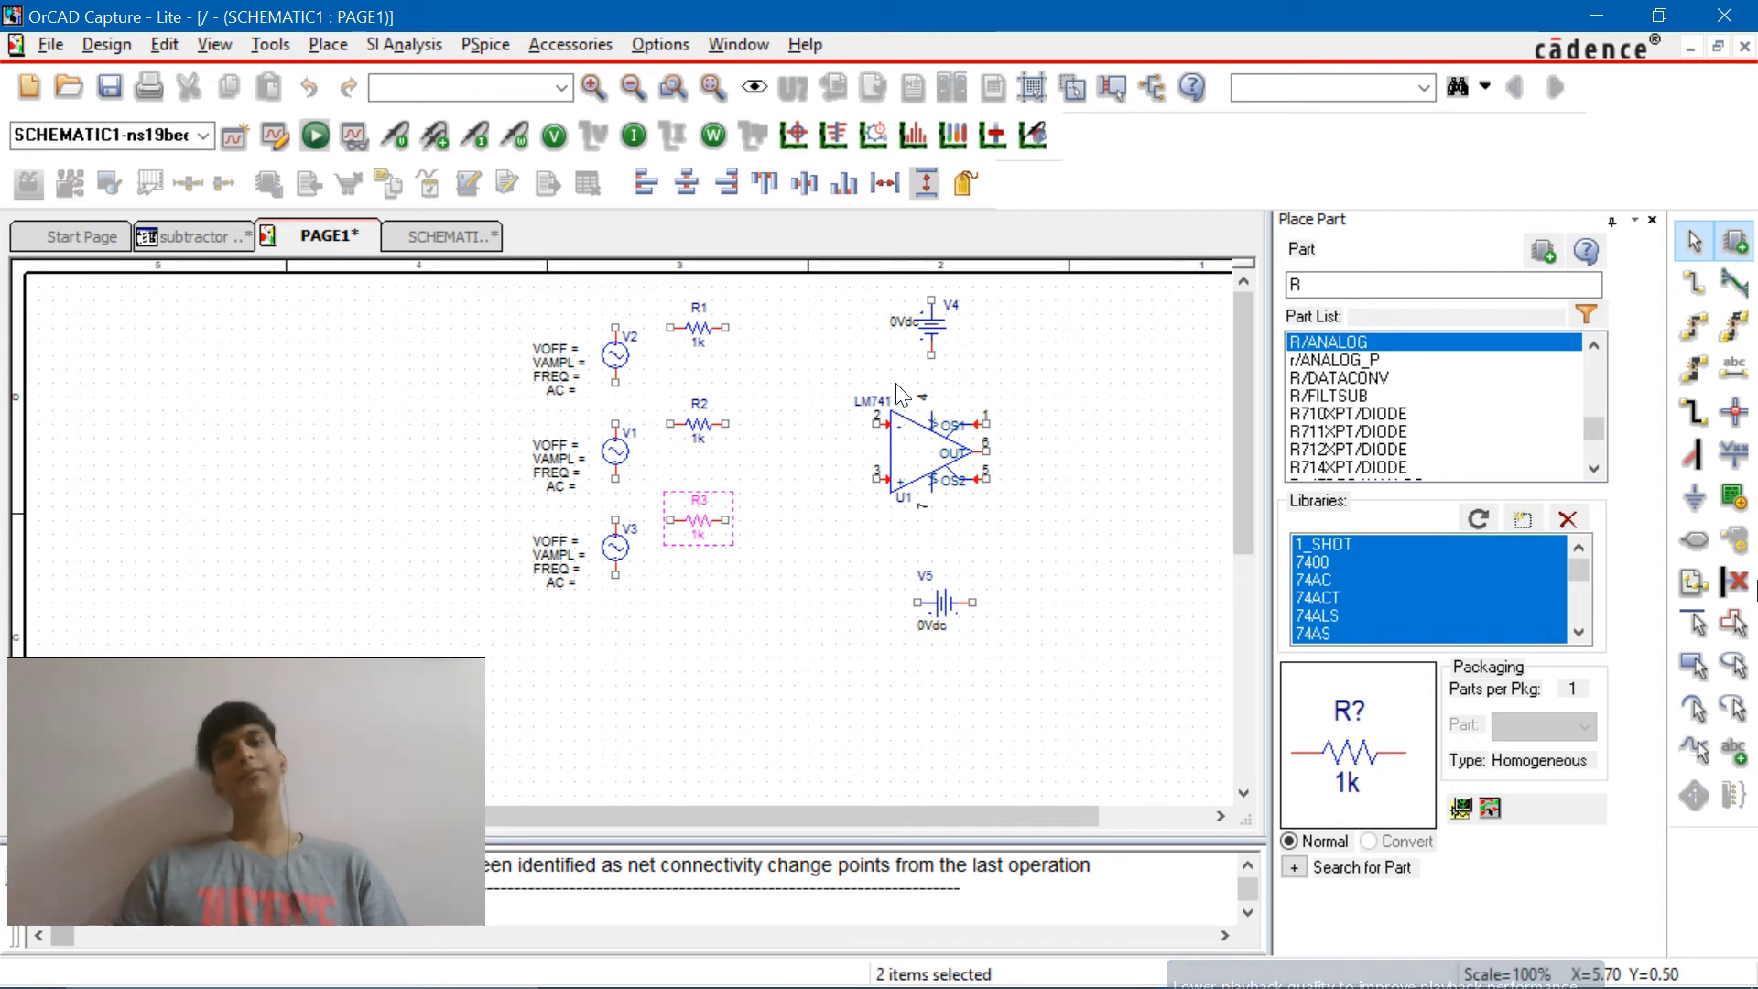
key("Escape")
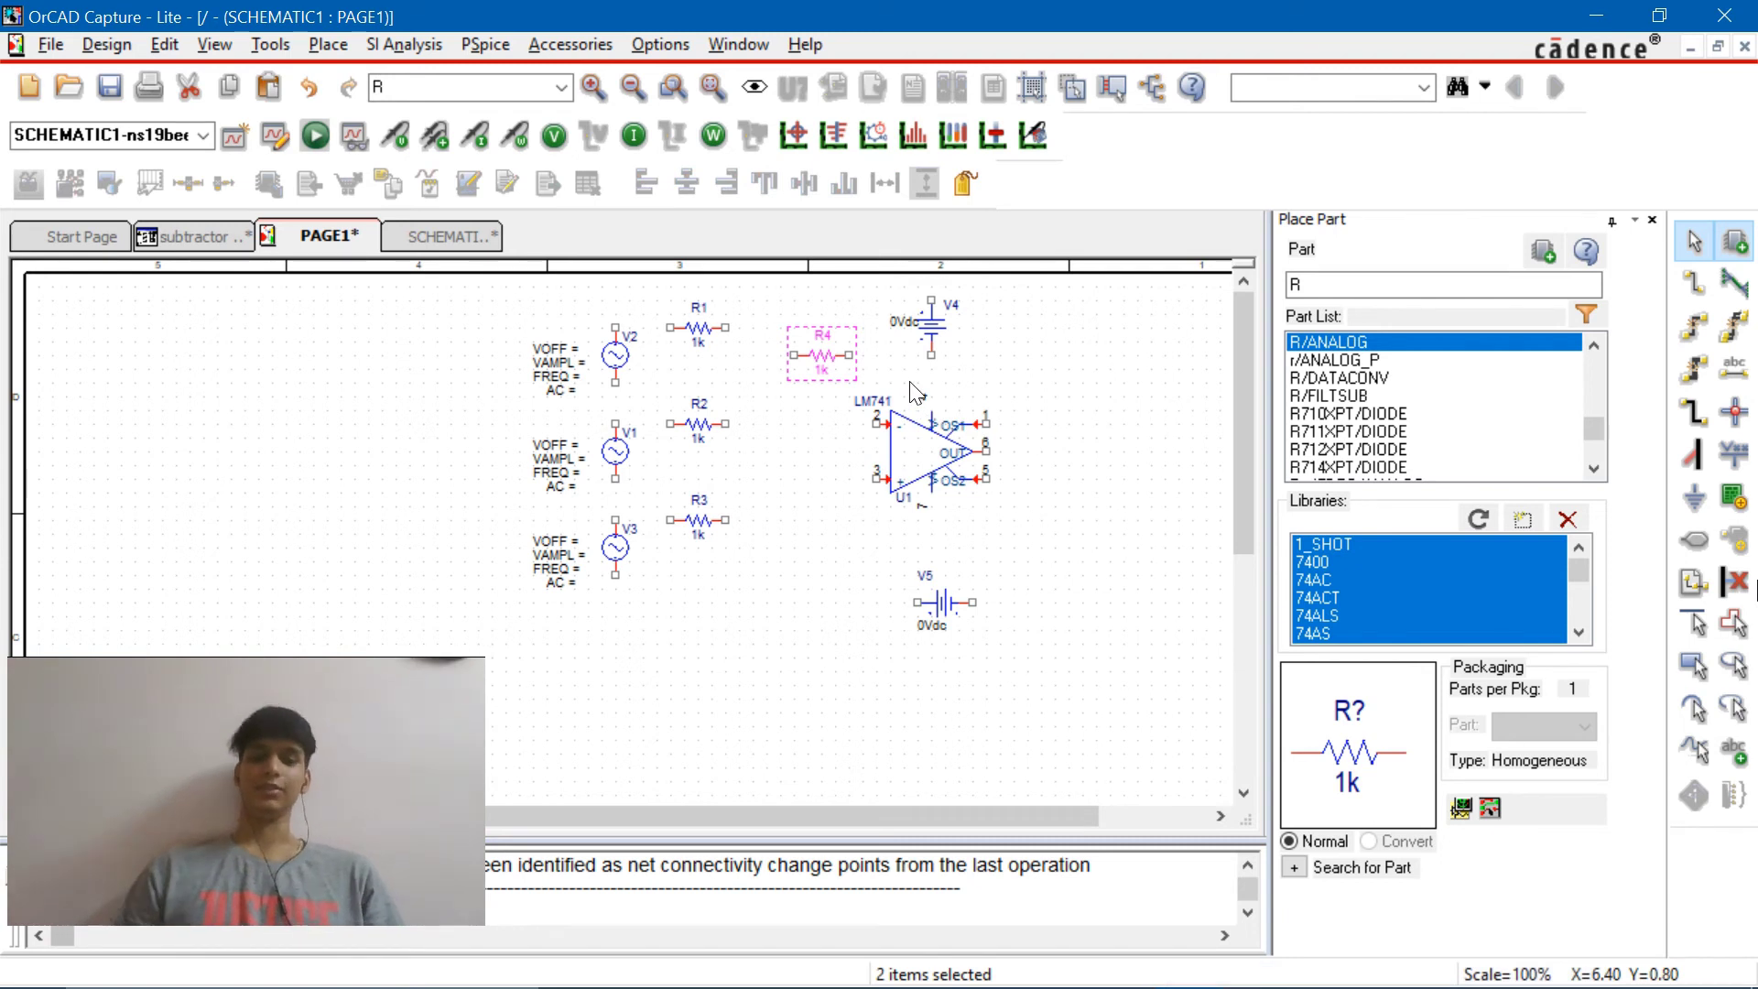
key("w")
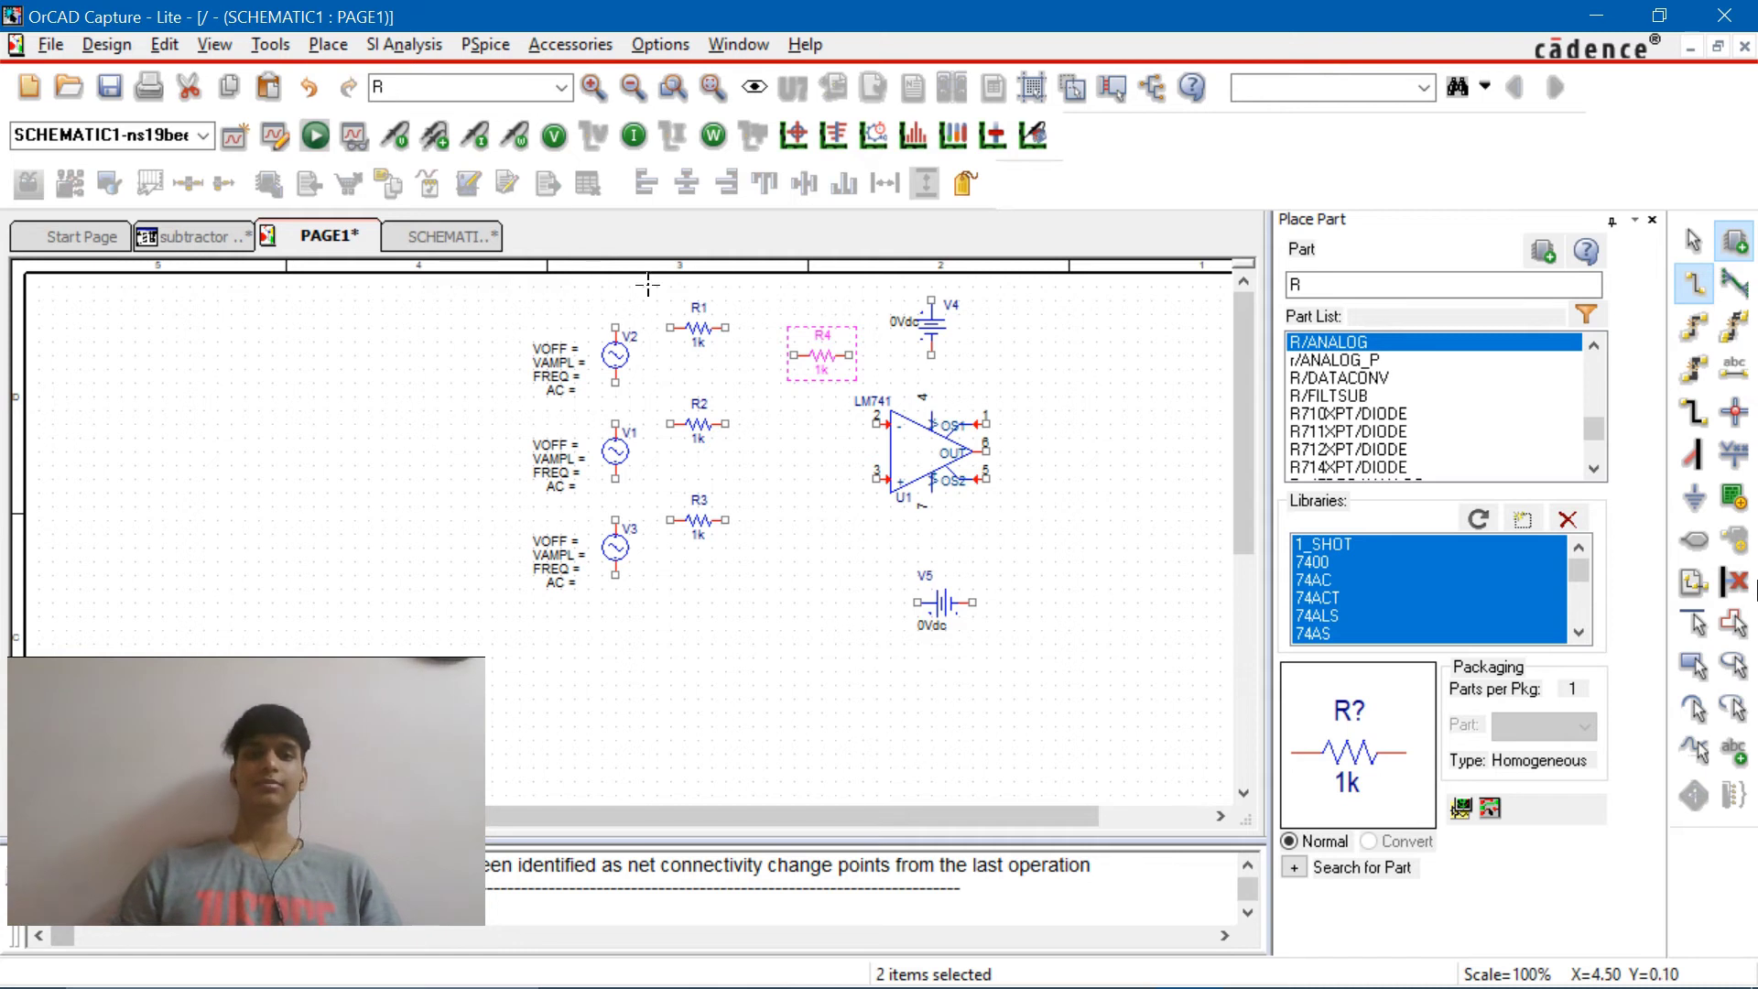
Wire V2 to R1, V1 to R2 and V3 to R3
left_click(616, 327)
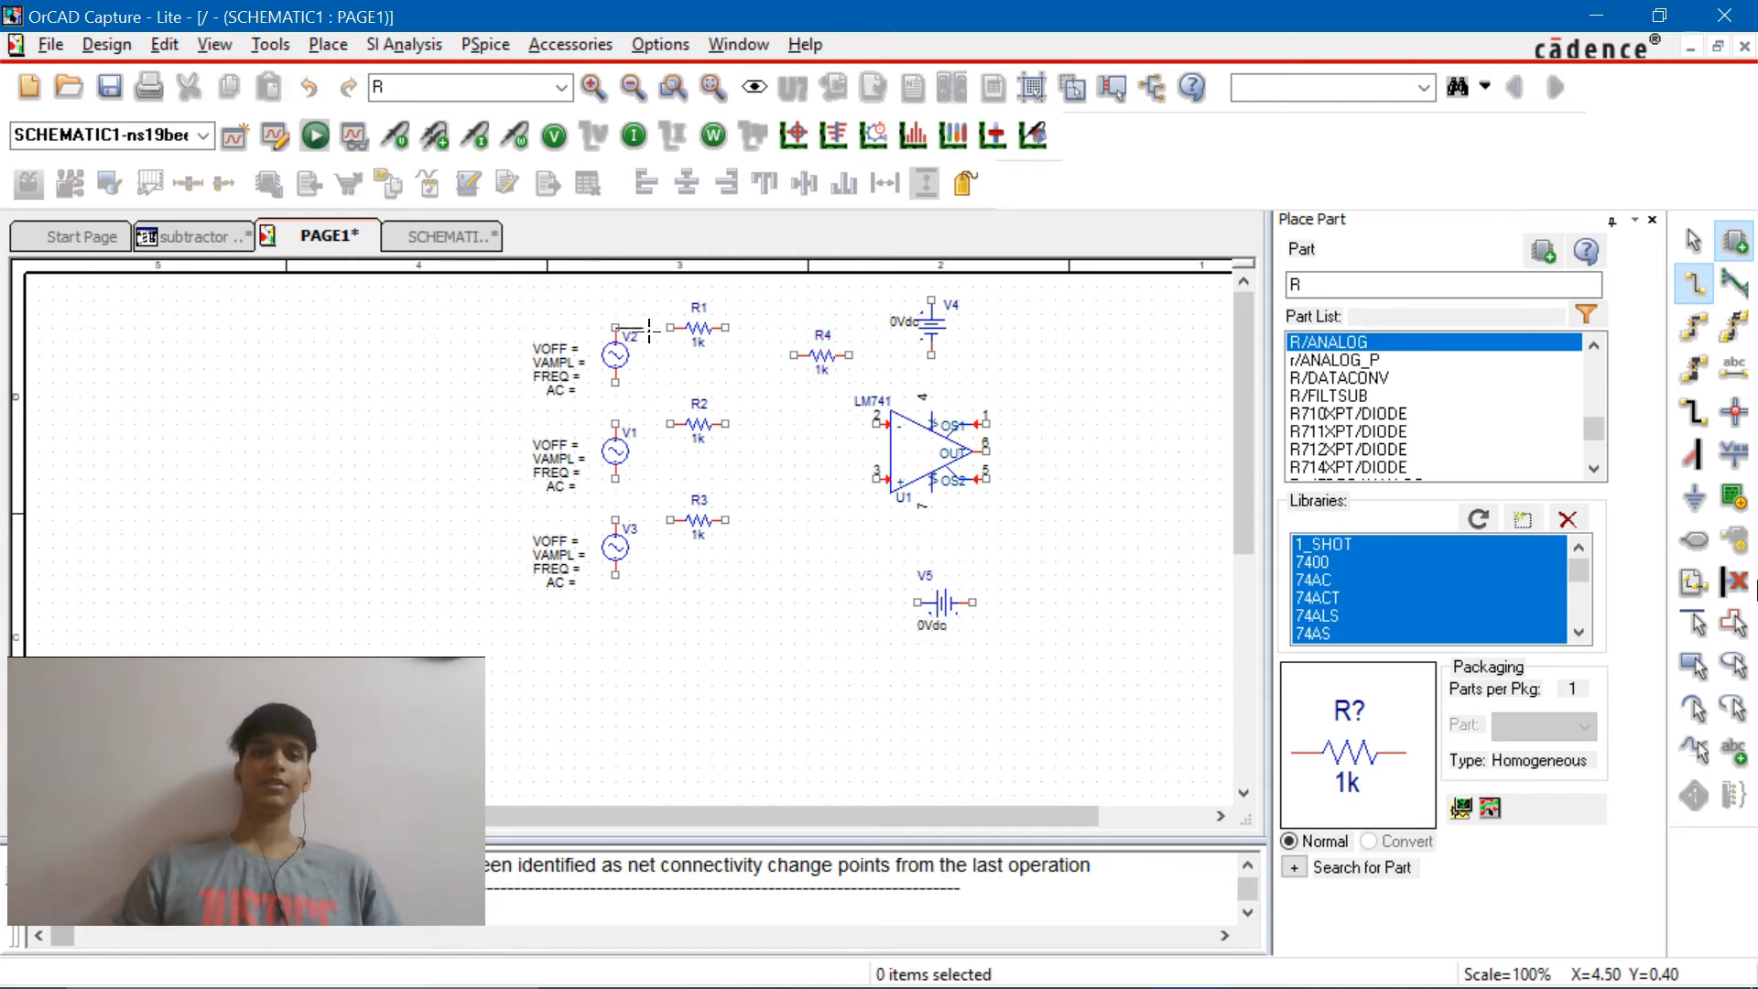
left_click(668, 327)
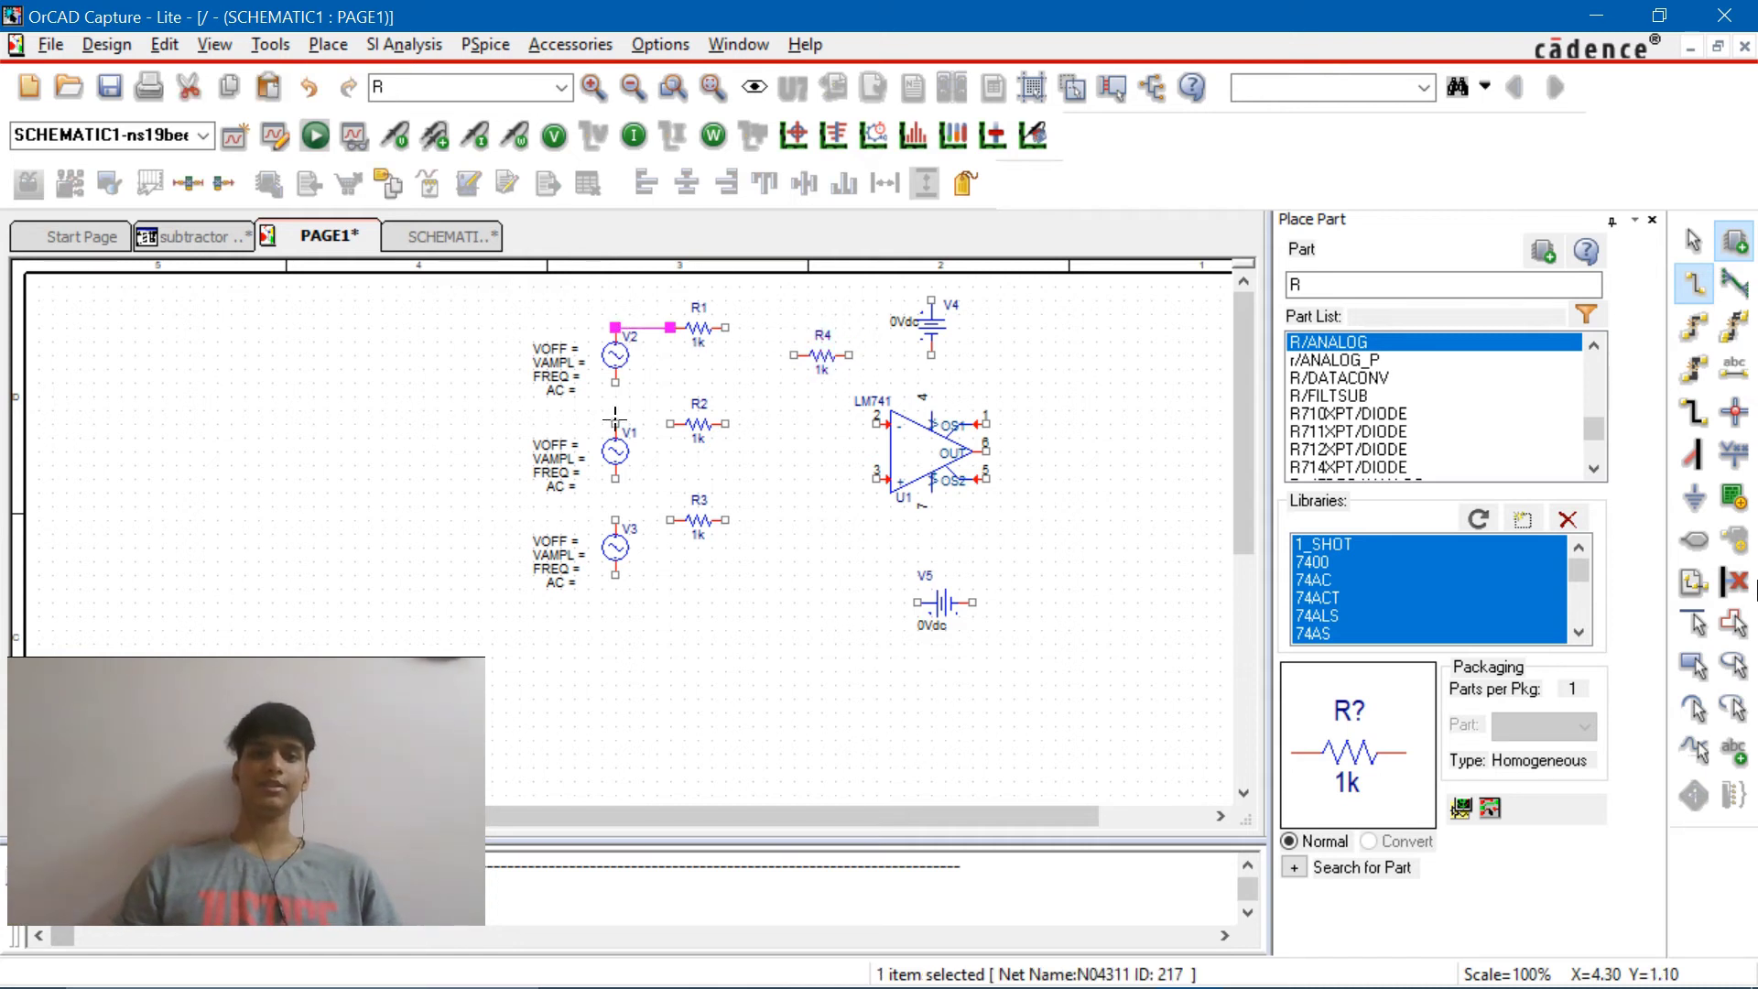
left_click_drag(670, 423, 627, 438)
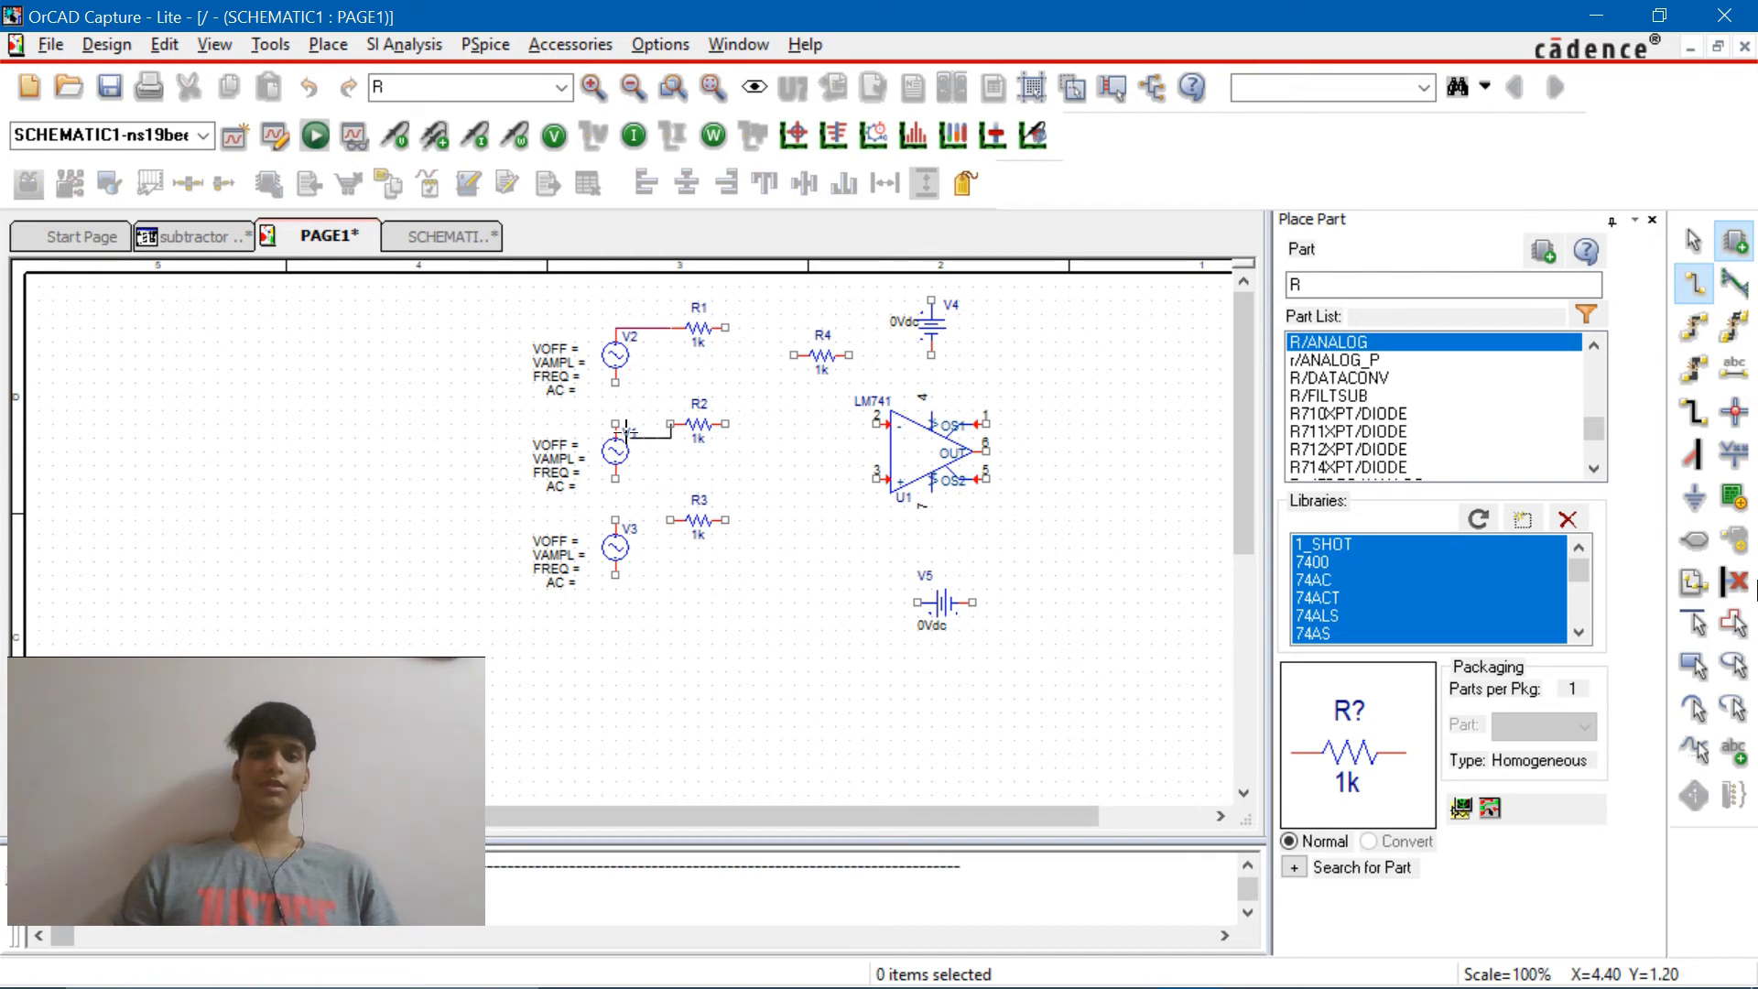
left_click(616, 424)
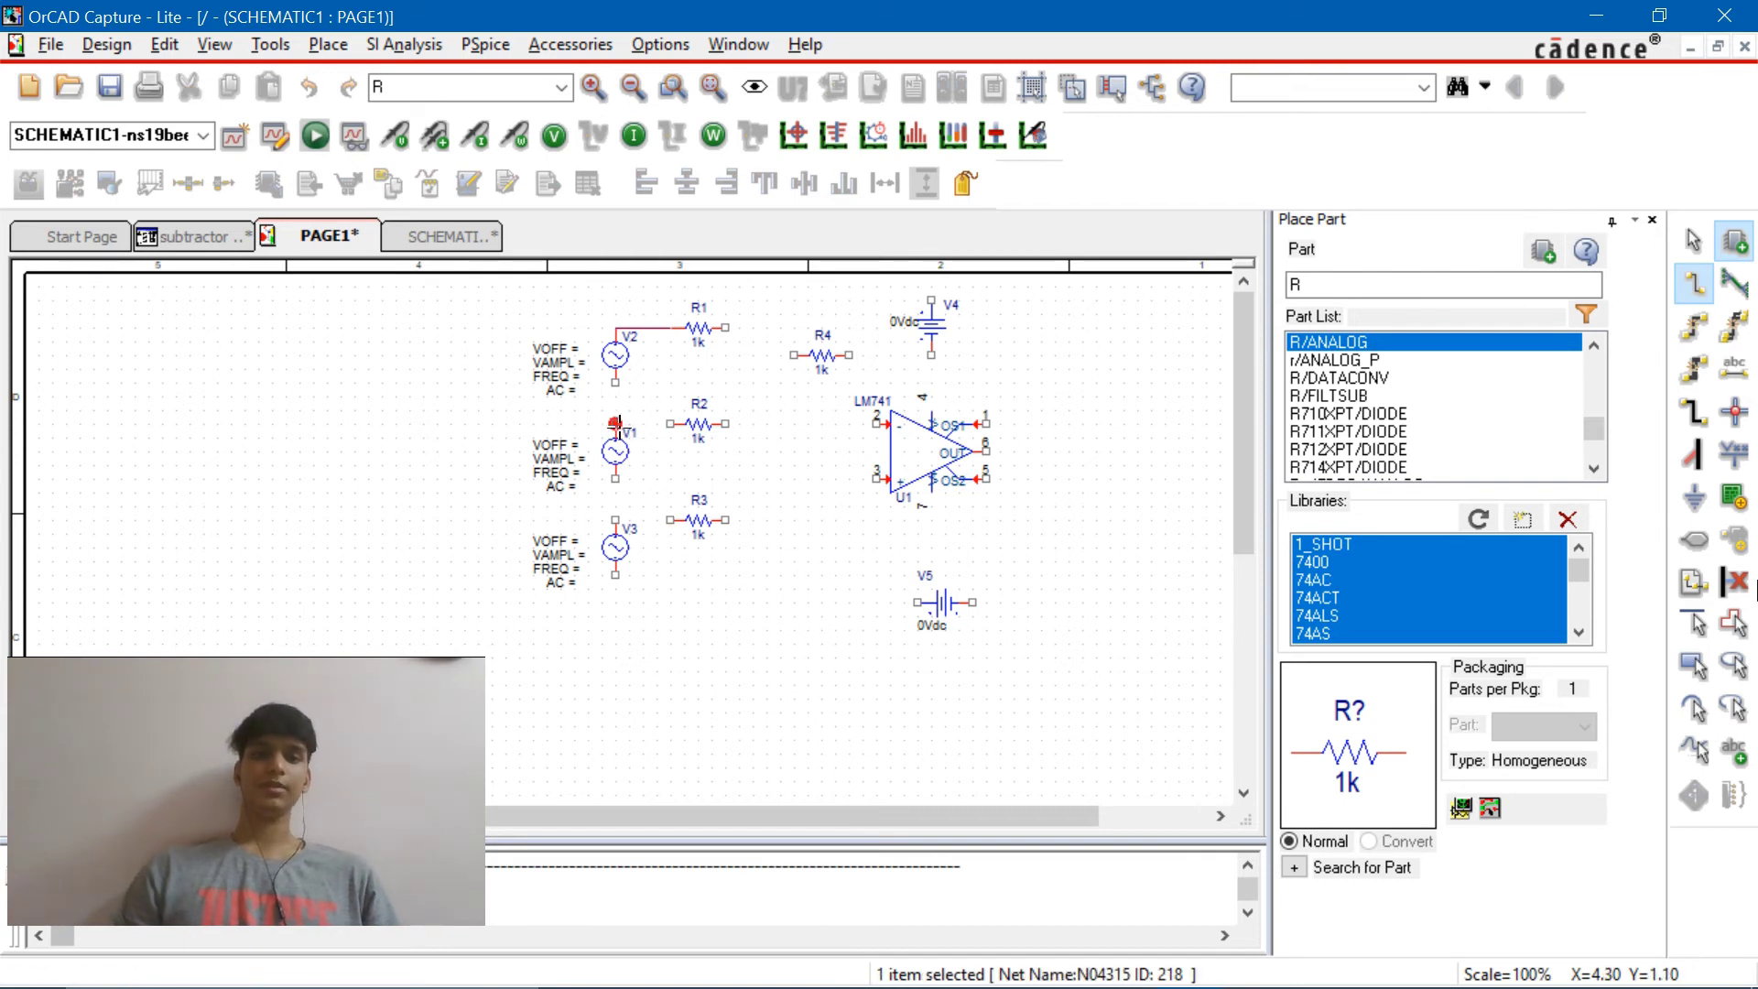
left_click(670, 520)
left_click(615, 519)
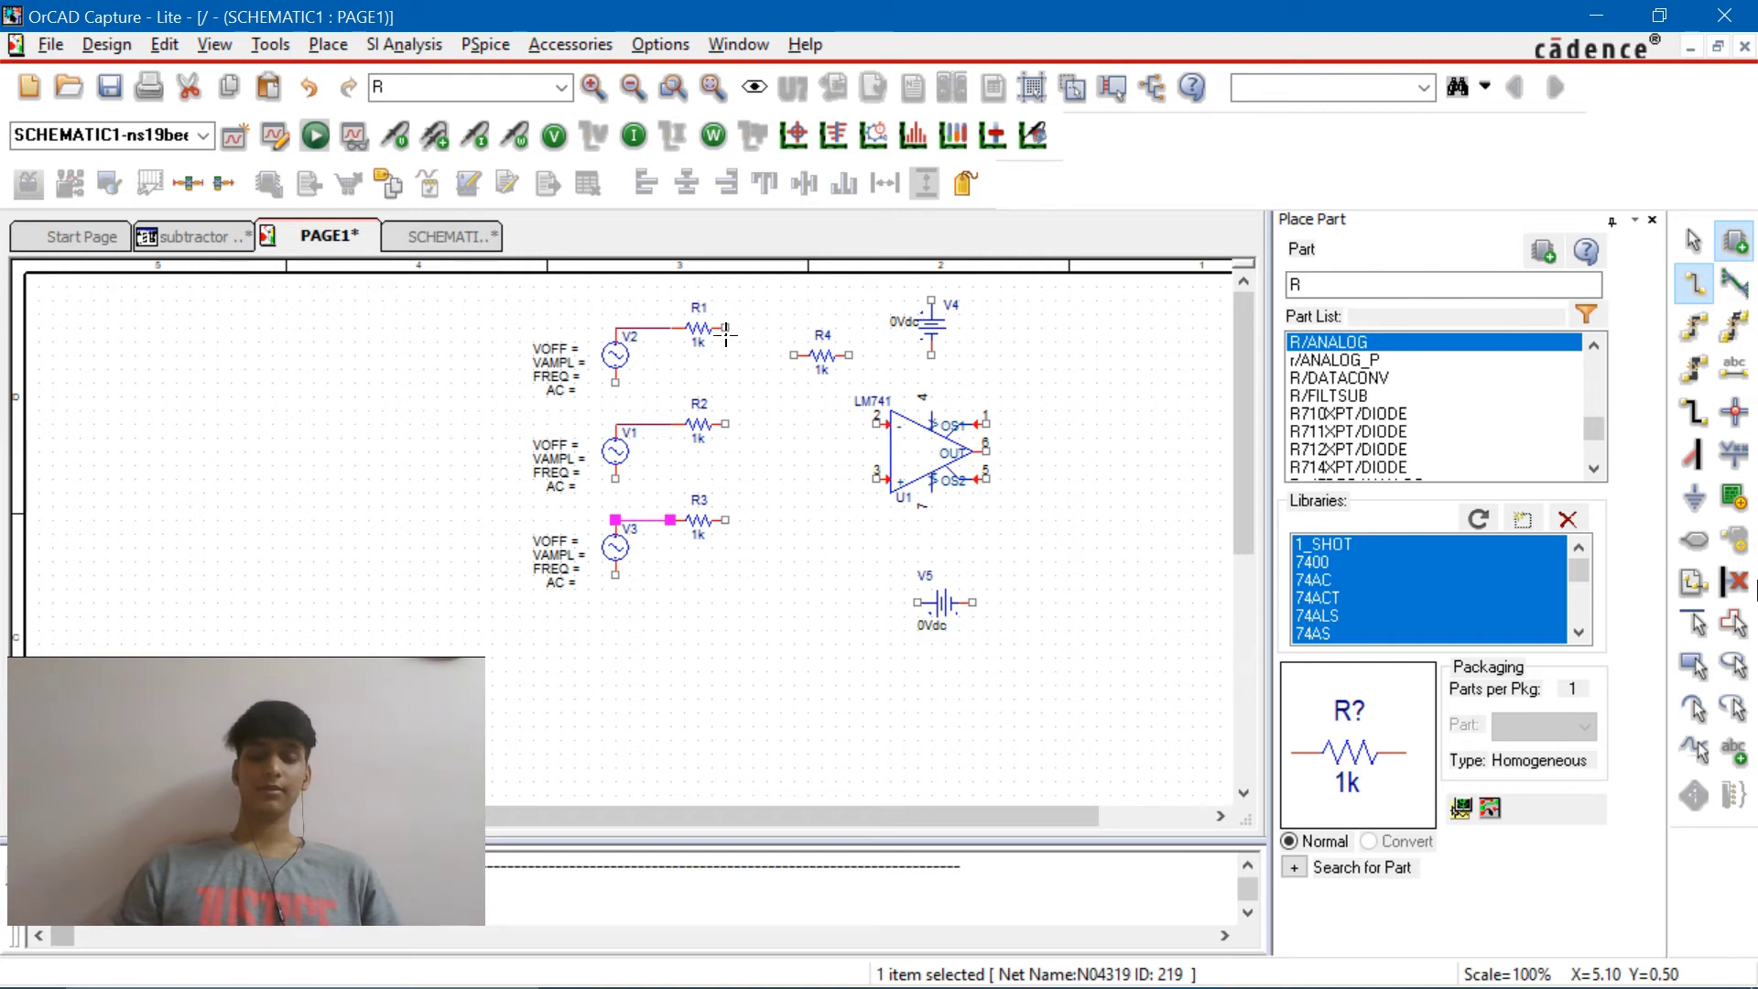
Delete a stray wire drawn from R1 toward R4
left_click_drag(724, 331, 767, 338)
double_click(767, 338)
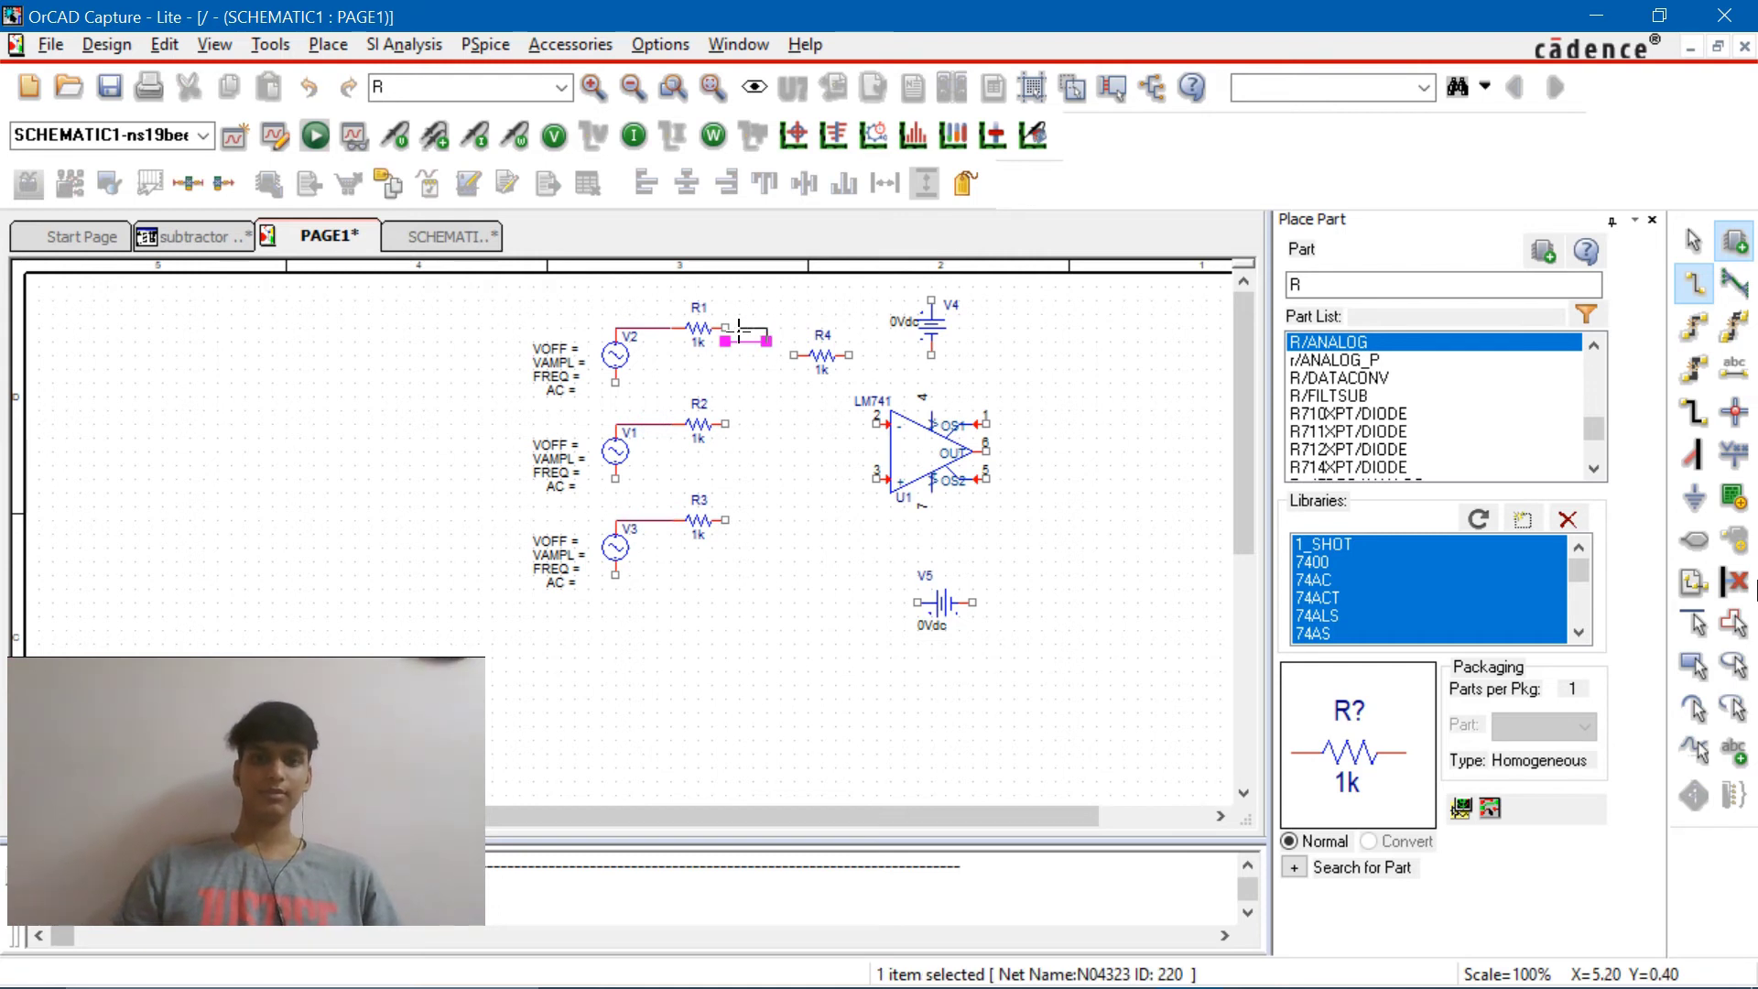
left_click(780, 340)
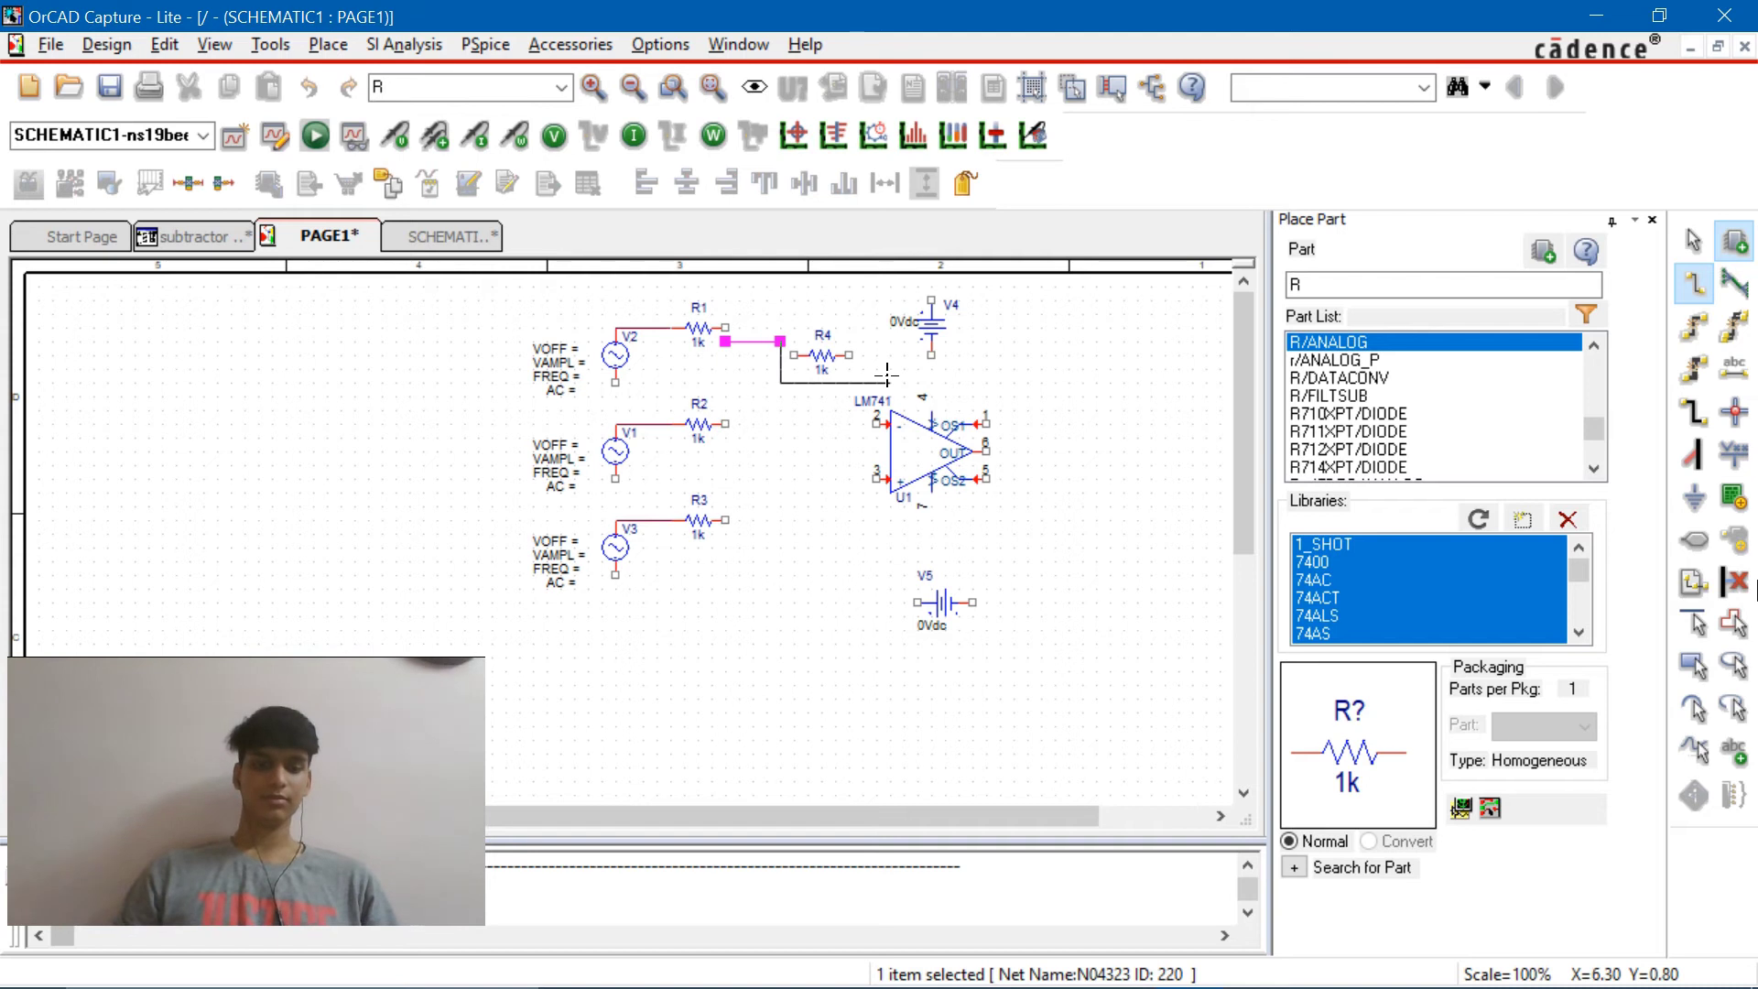
key("Escape")
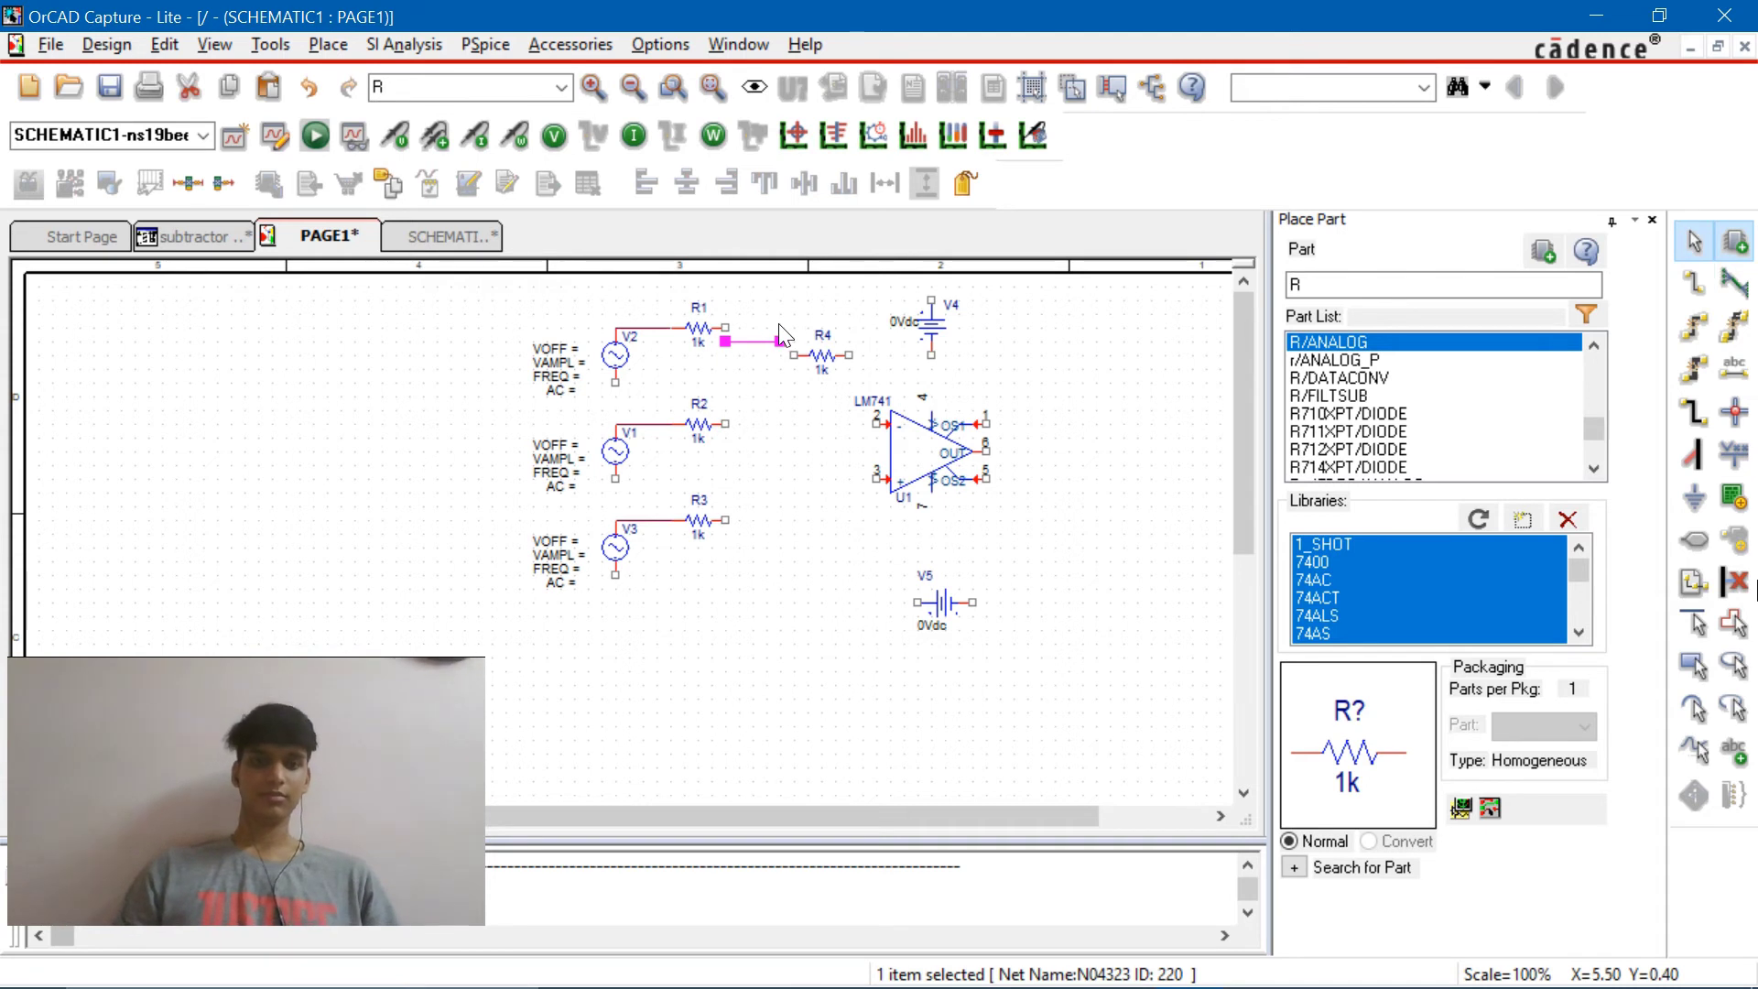
key("Delete")
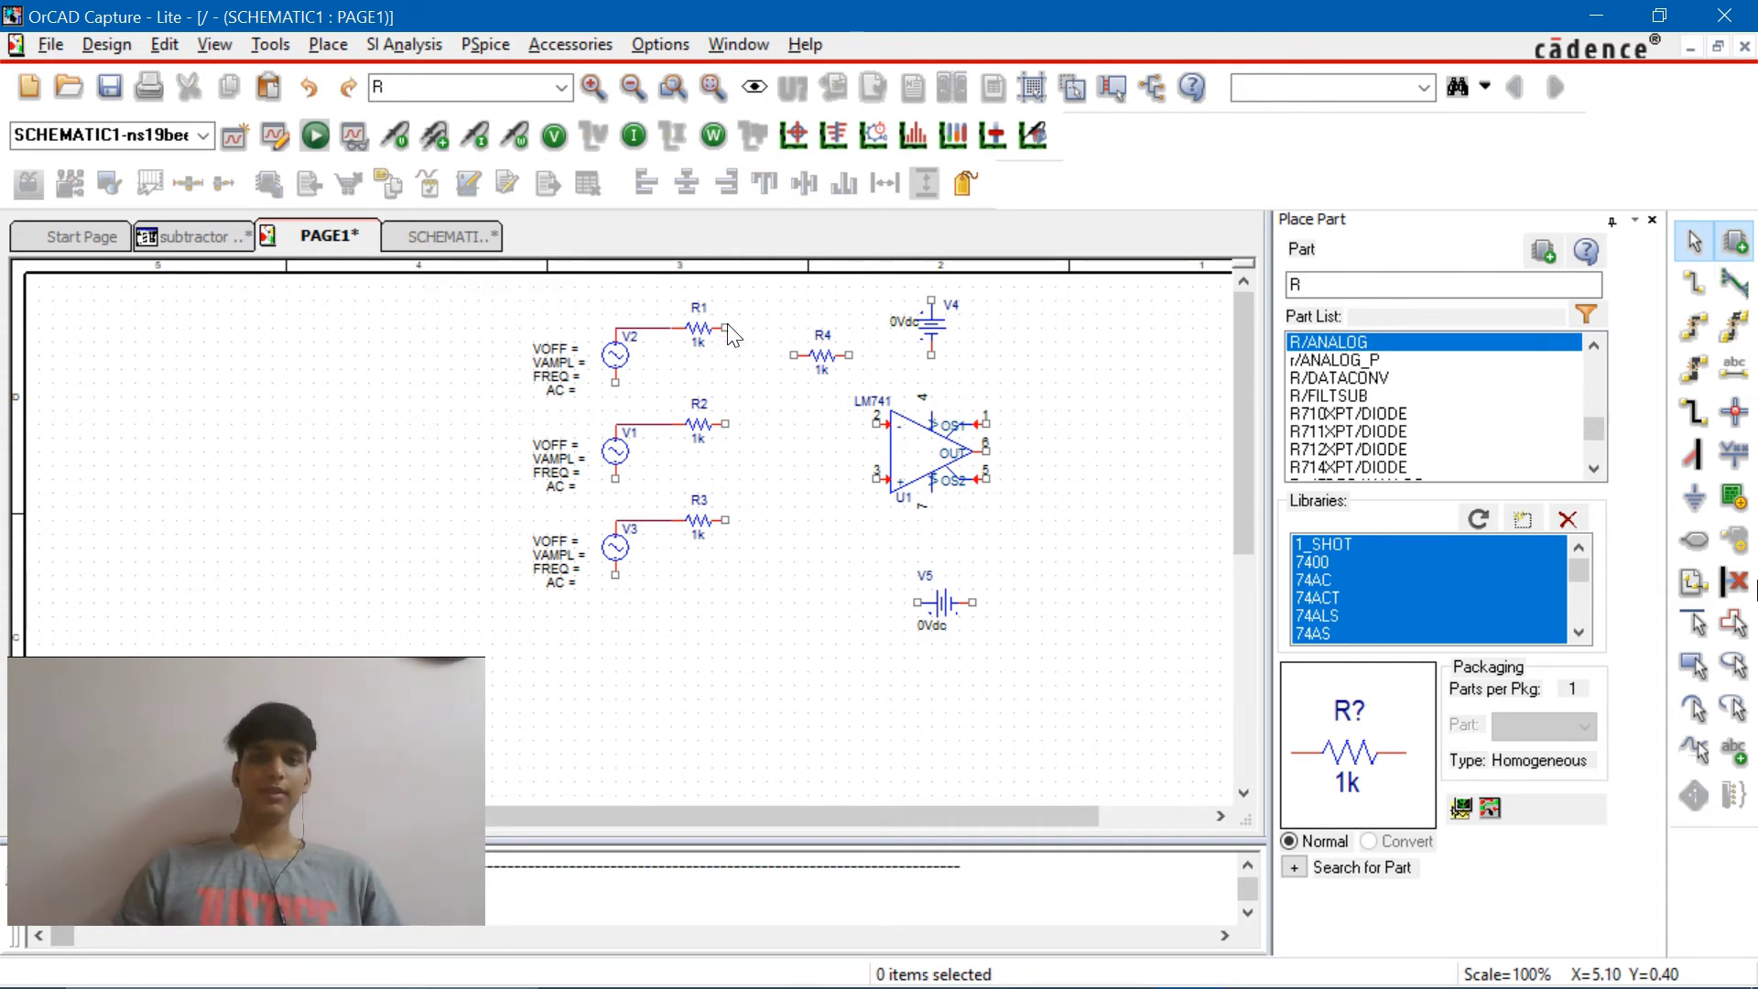
key("w")
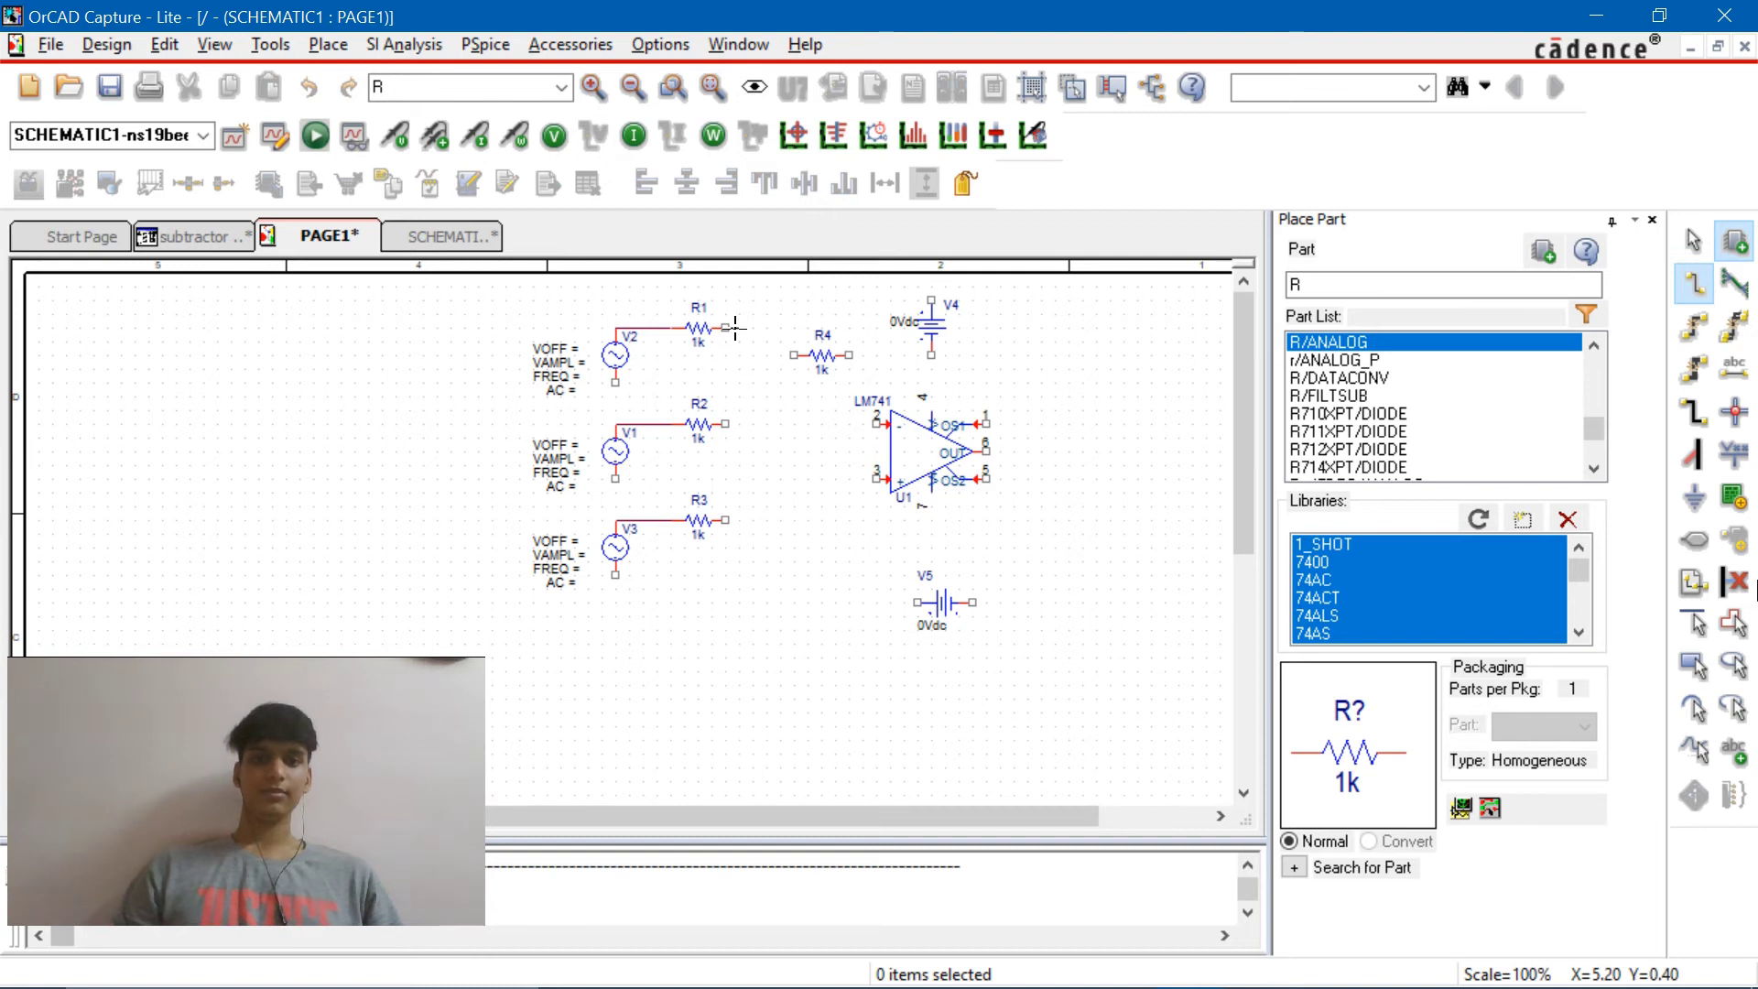
key("Escape")
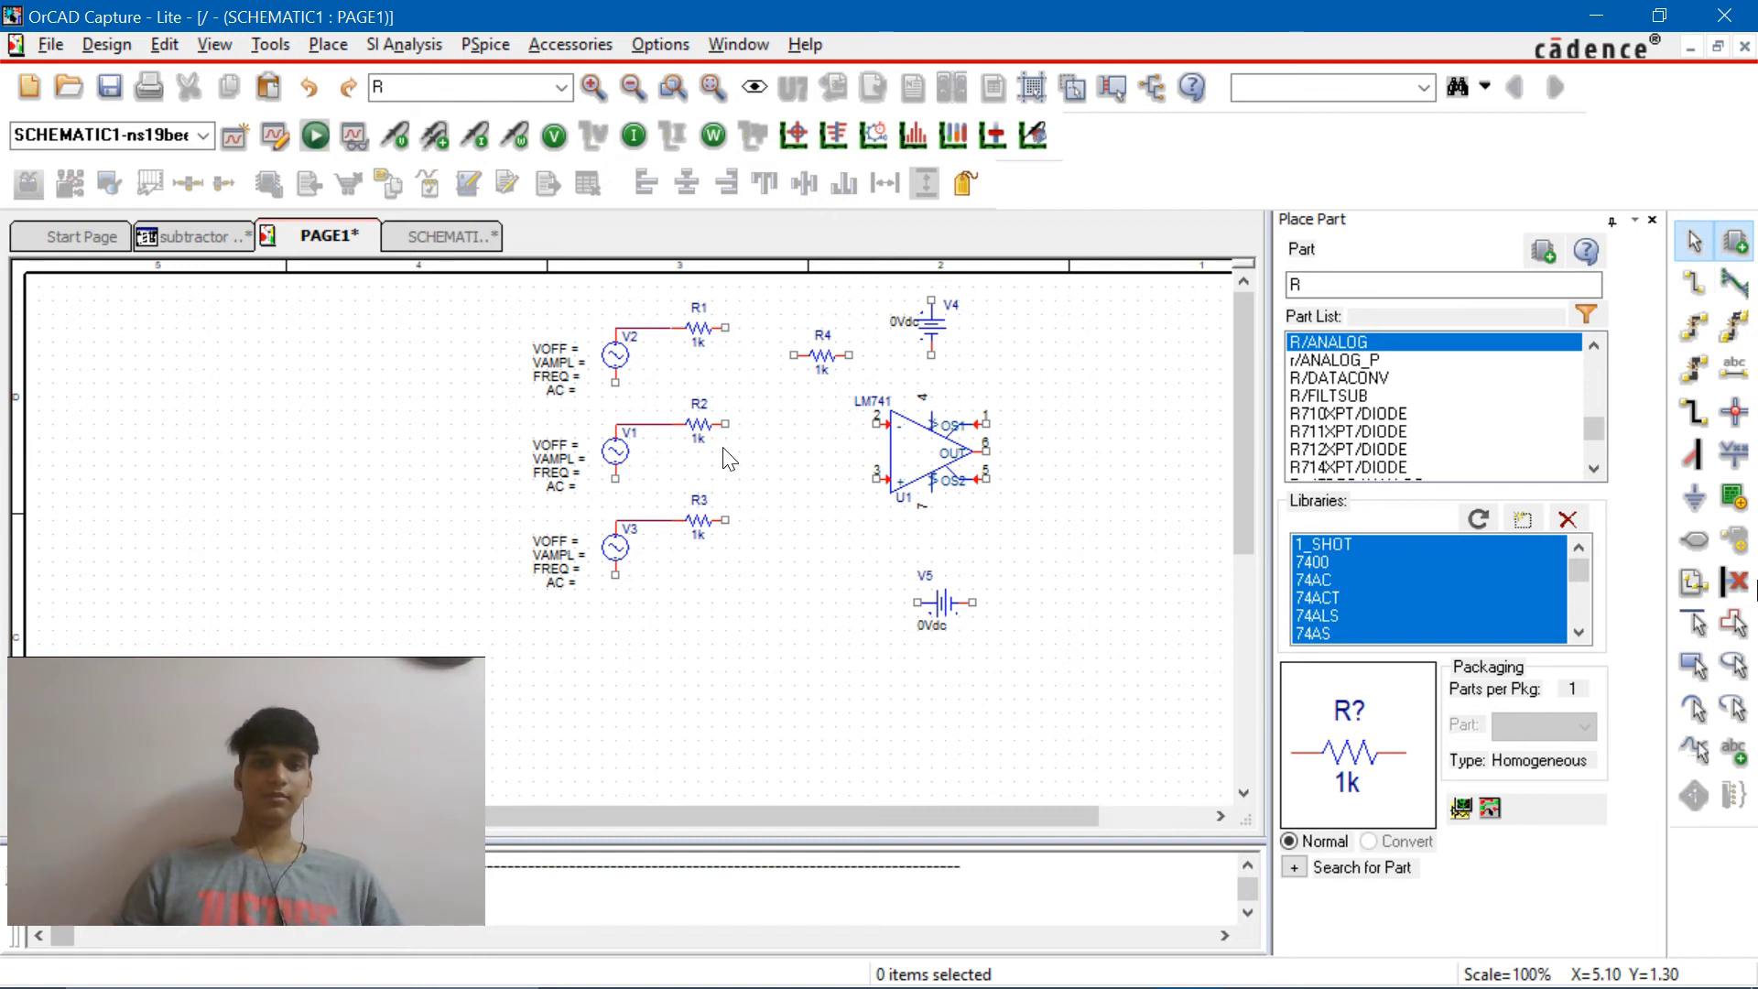
key("w")
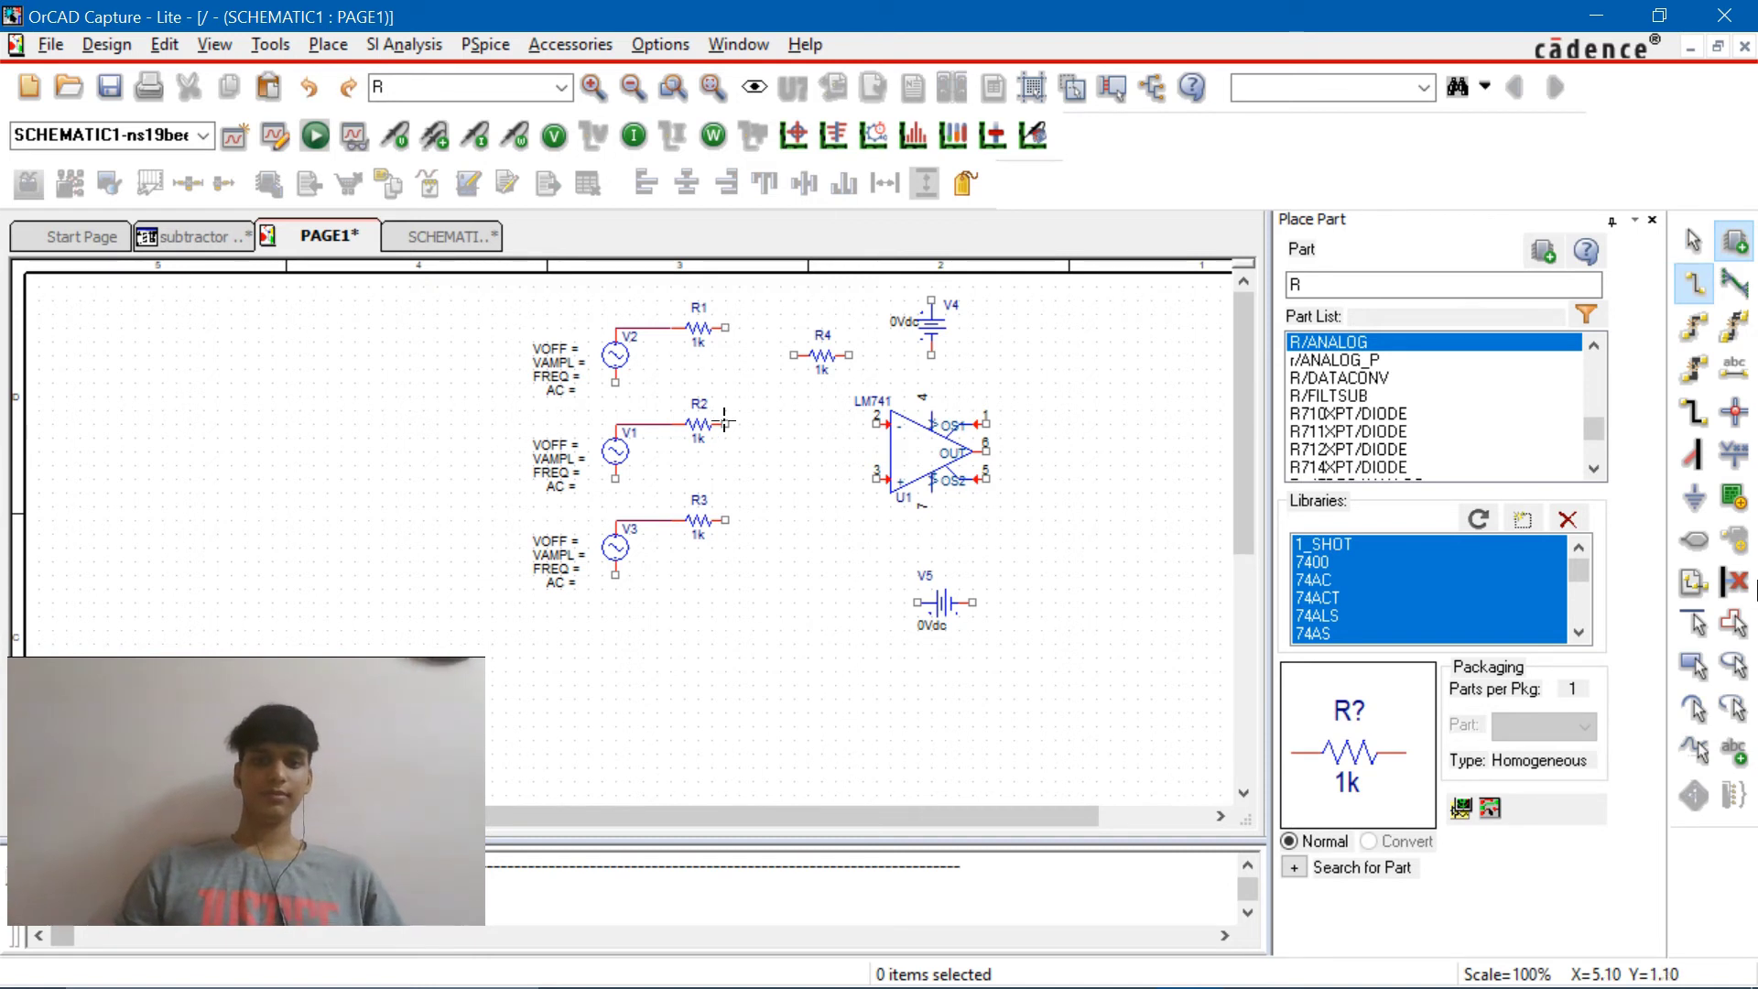
Join the right ends of R1, R2, R3 and R4's left end to U1 pin 2
left_click(726, 422)
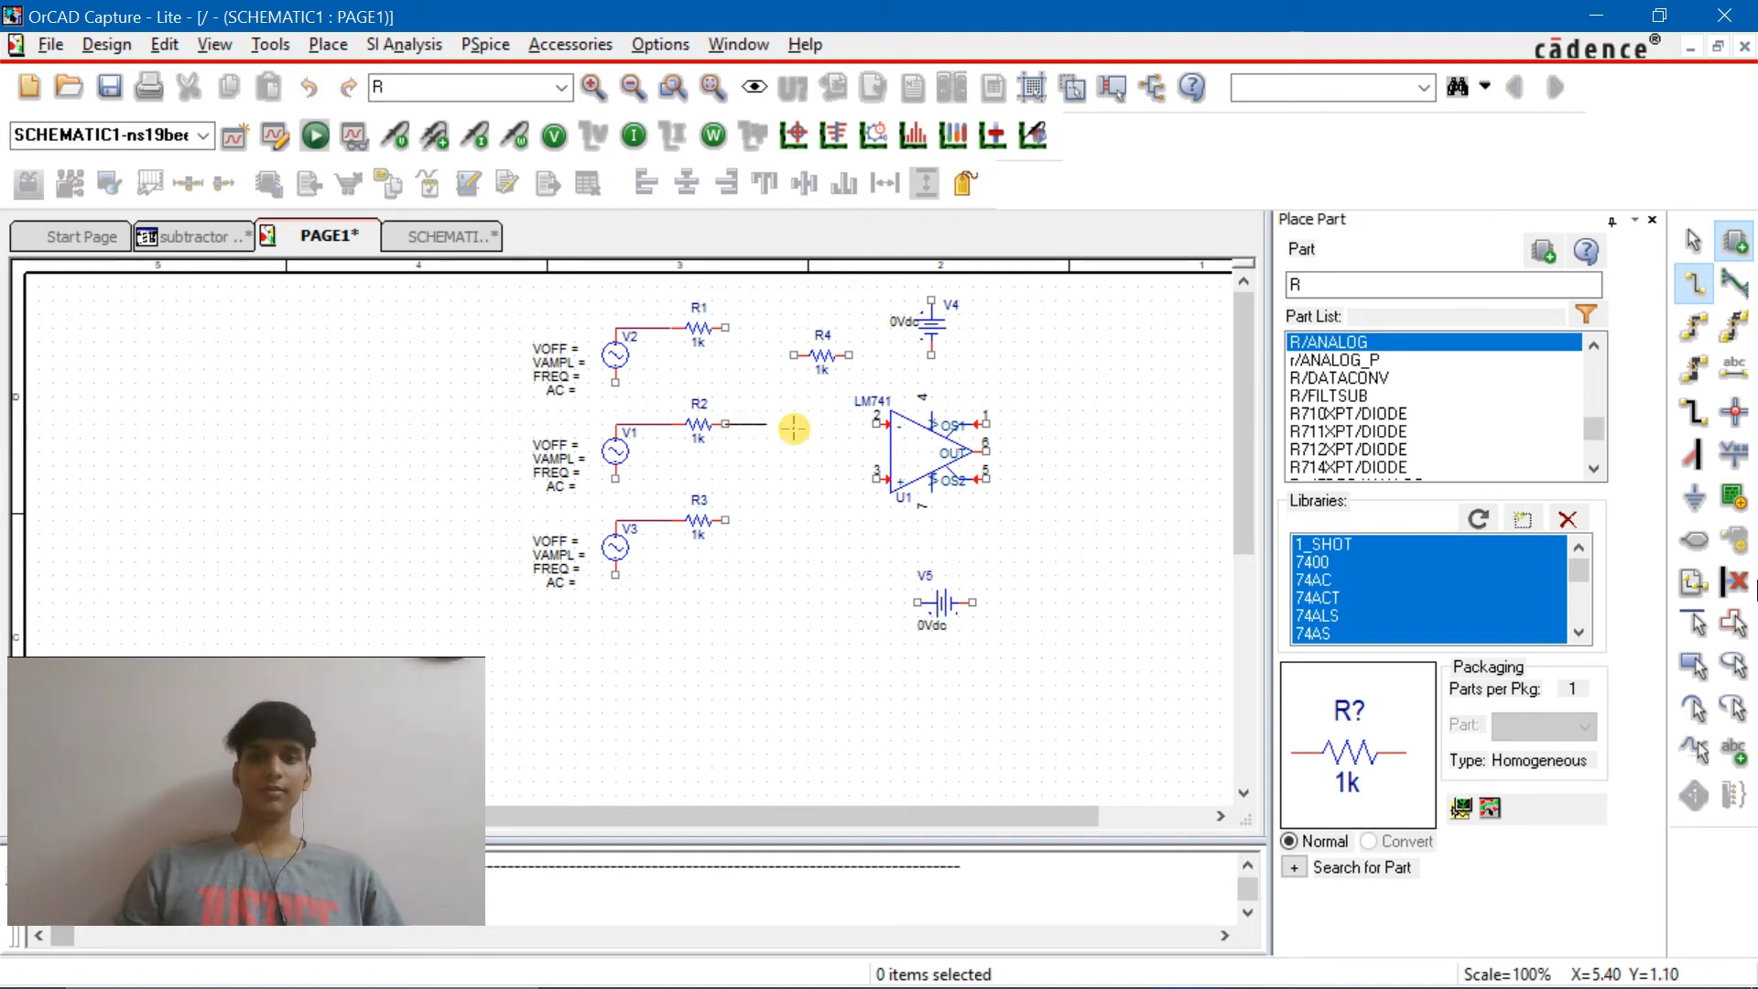
left_click(876, 423)
left_click(730, 330)
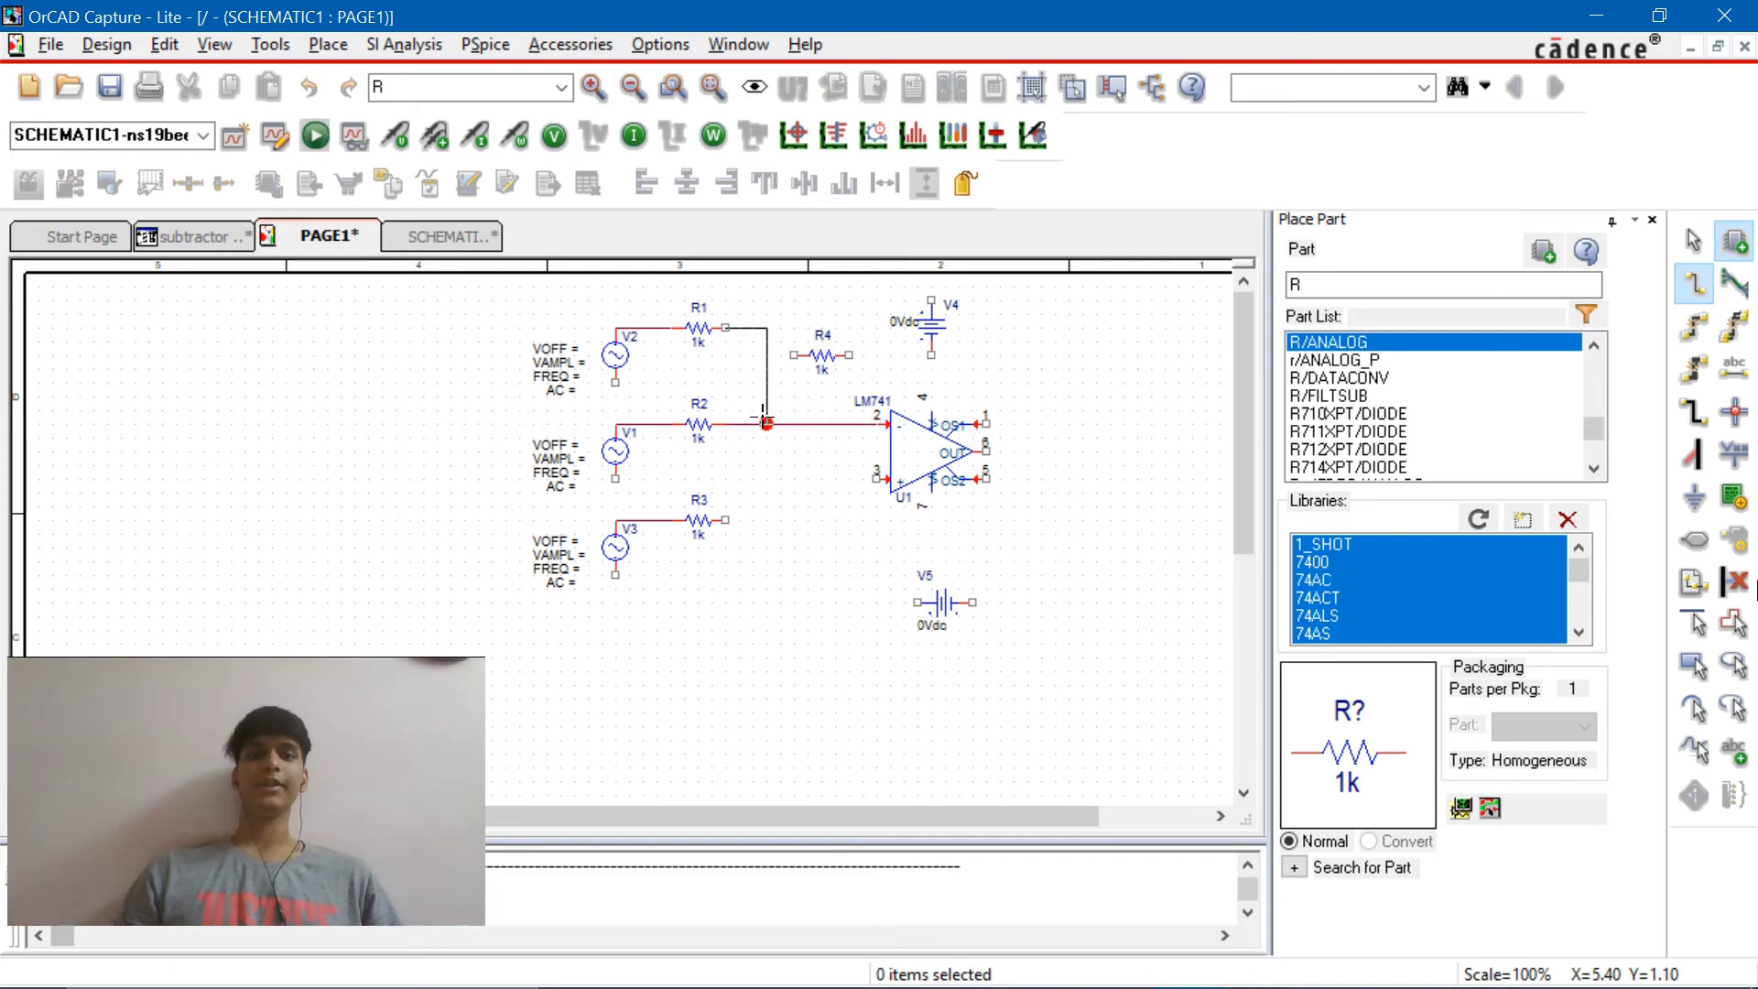
left_click(766, 424)
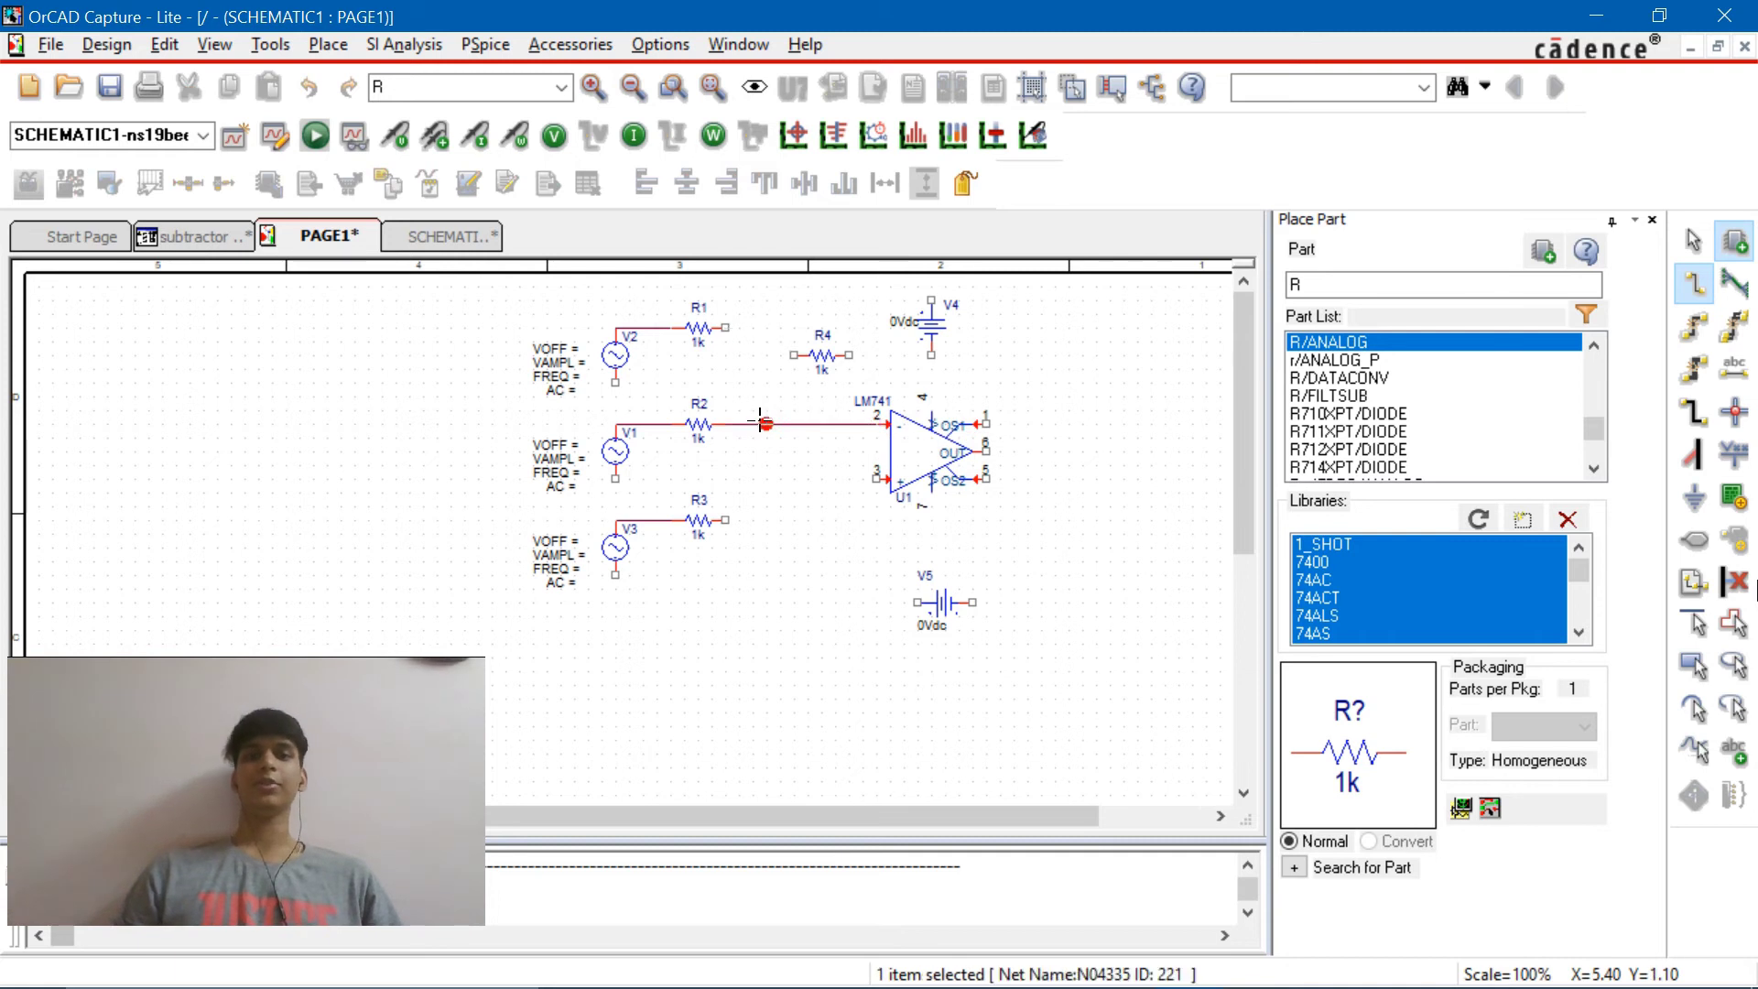
left_click(730, 520)
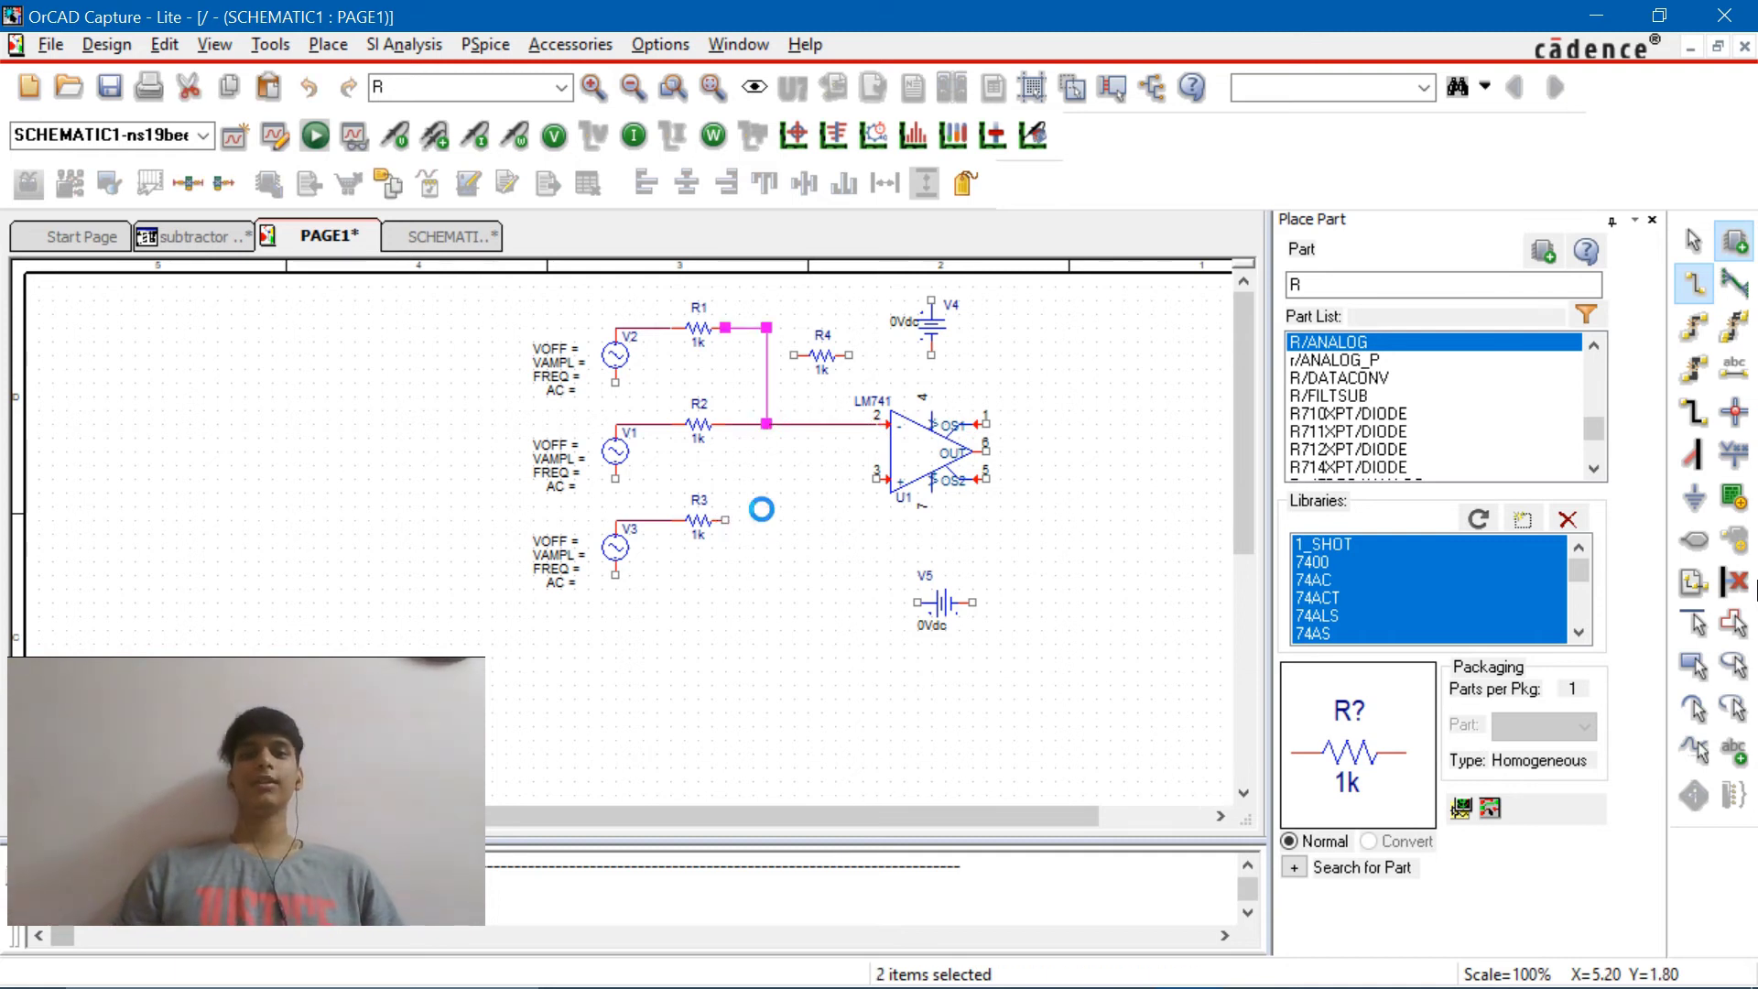
left_click(768, 423)
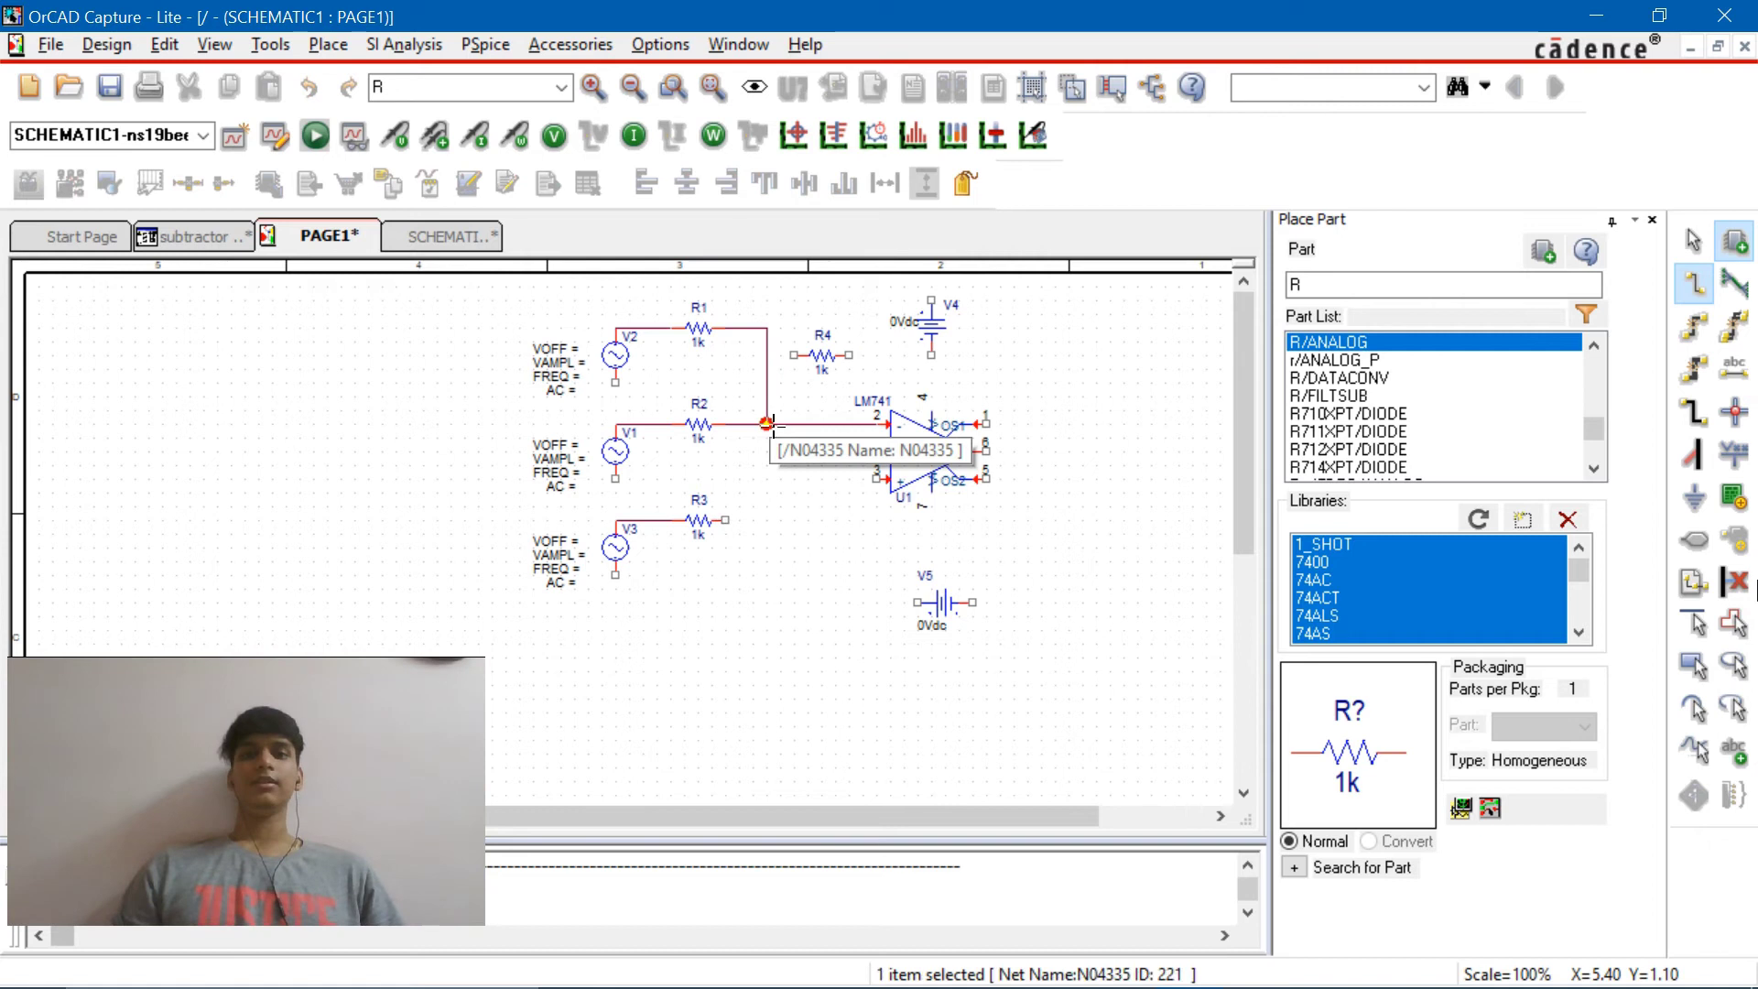
left_click(793, 356)
left_click(793, 423)
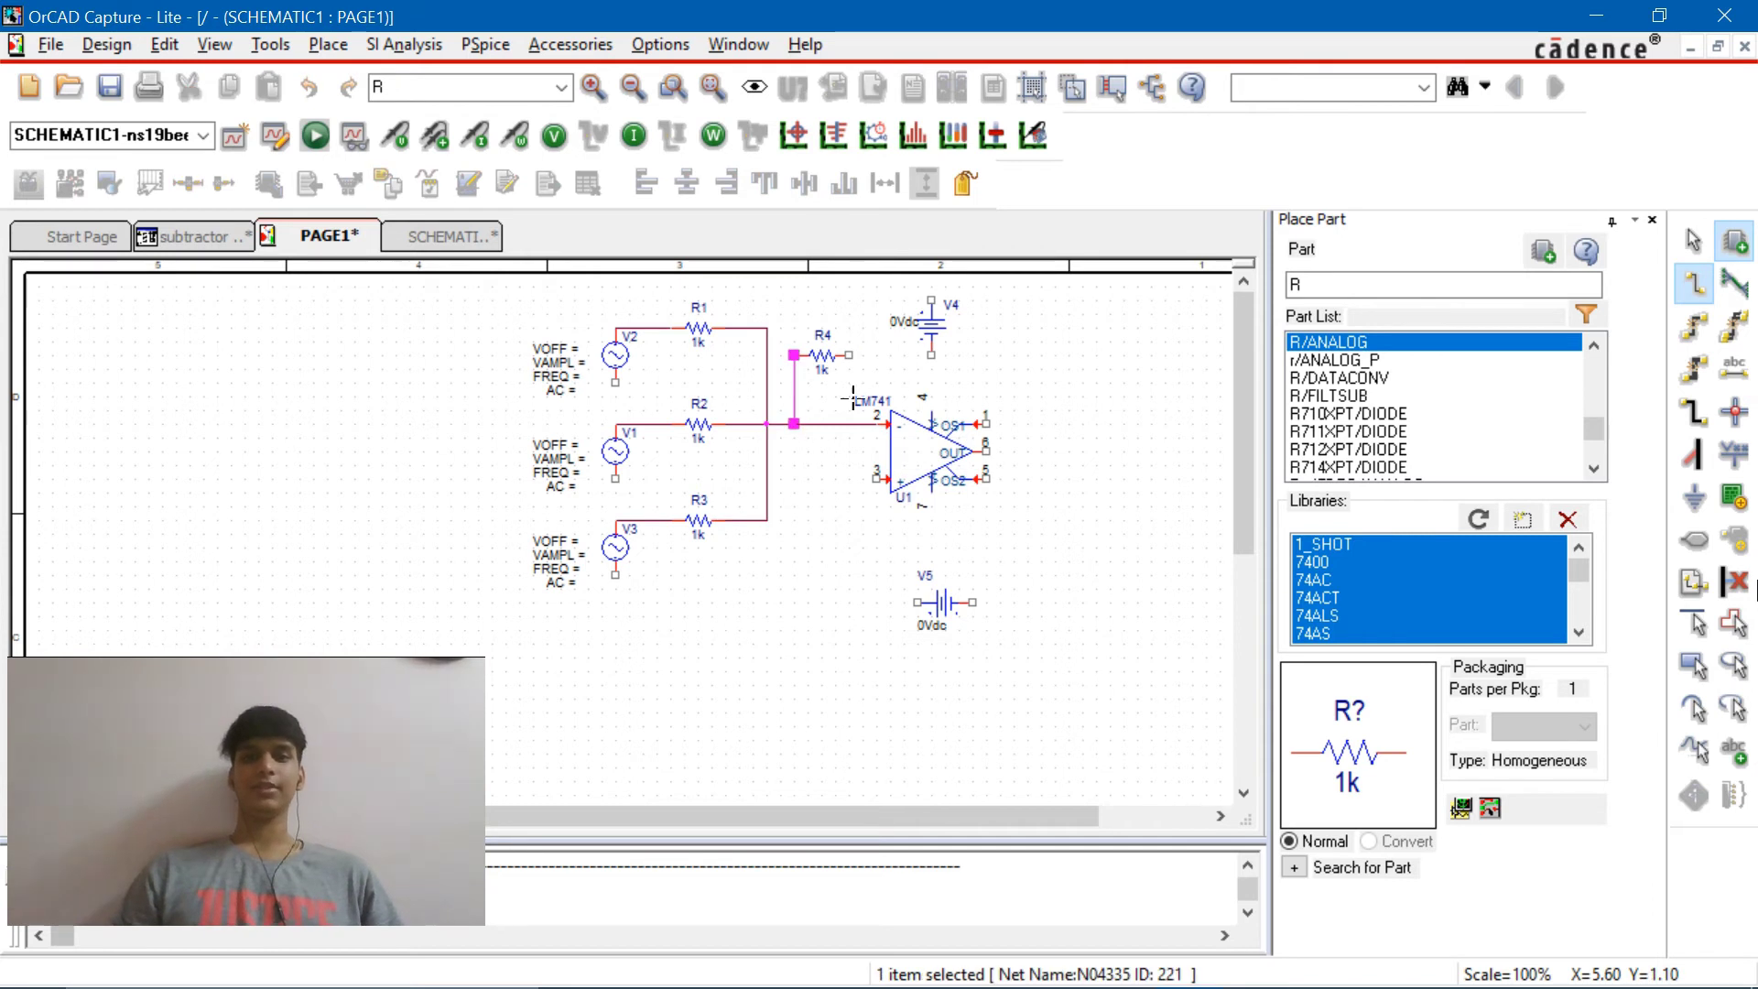
left_click(849, 355)
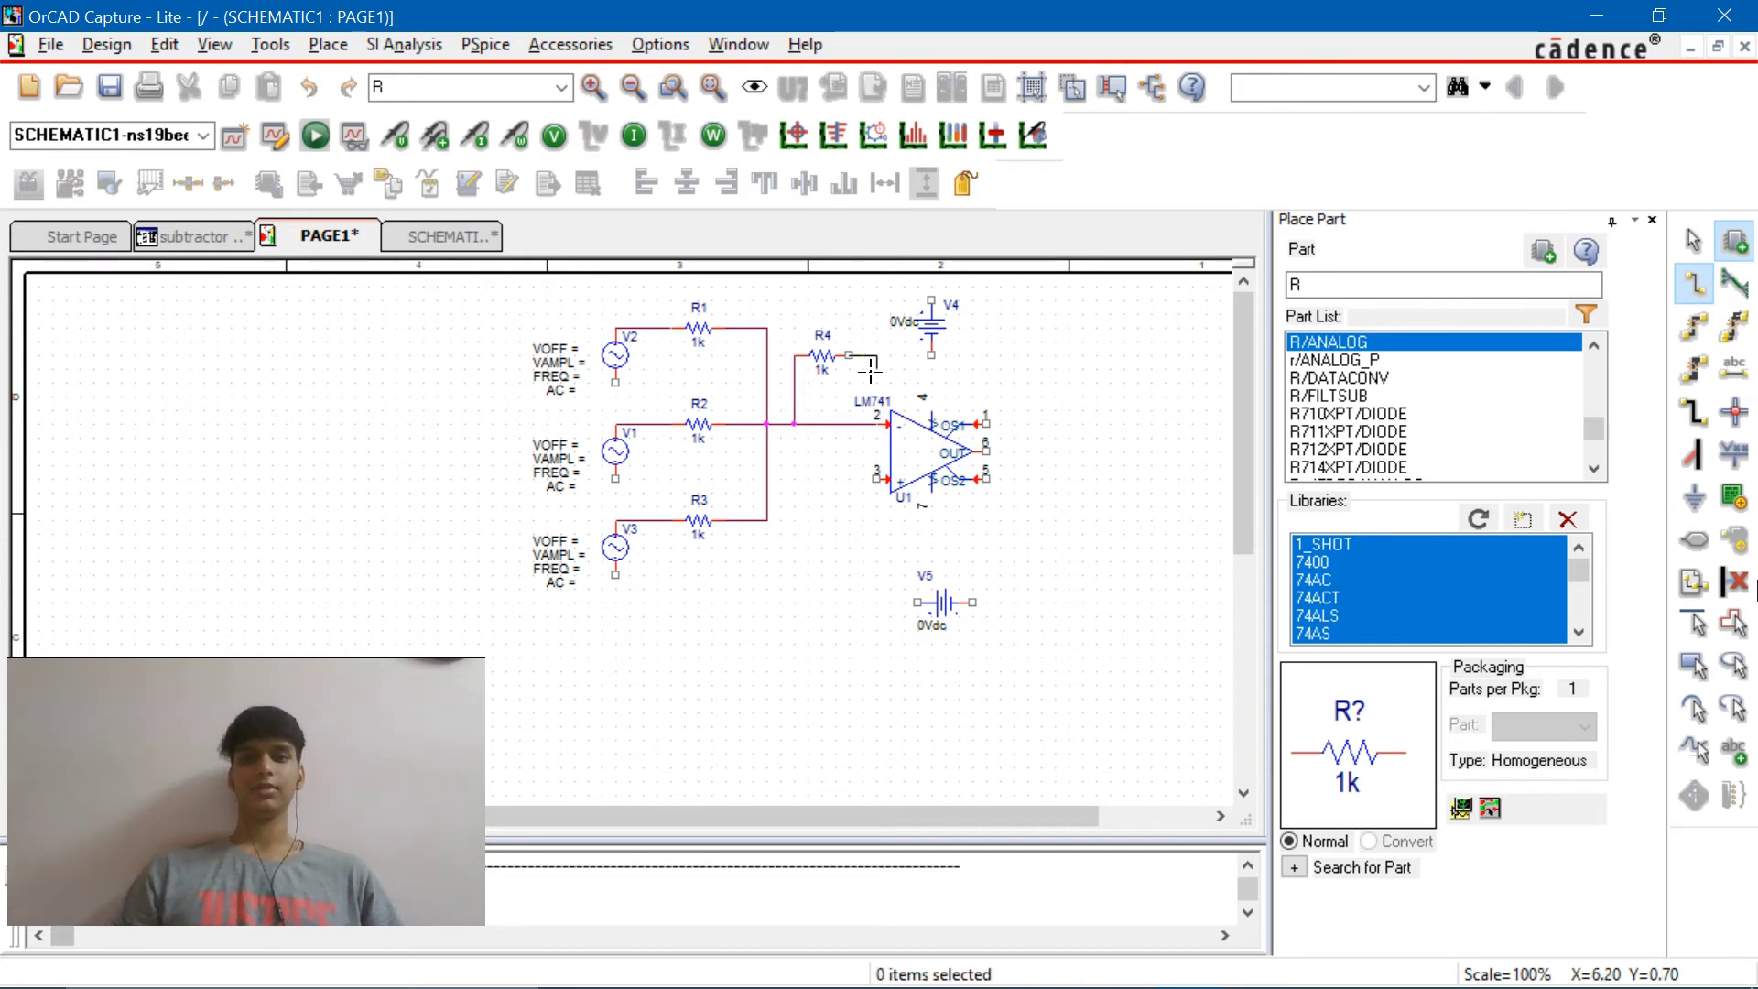
key("Escape")
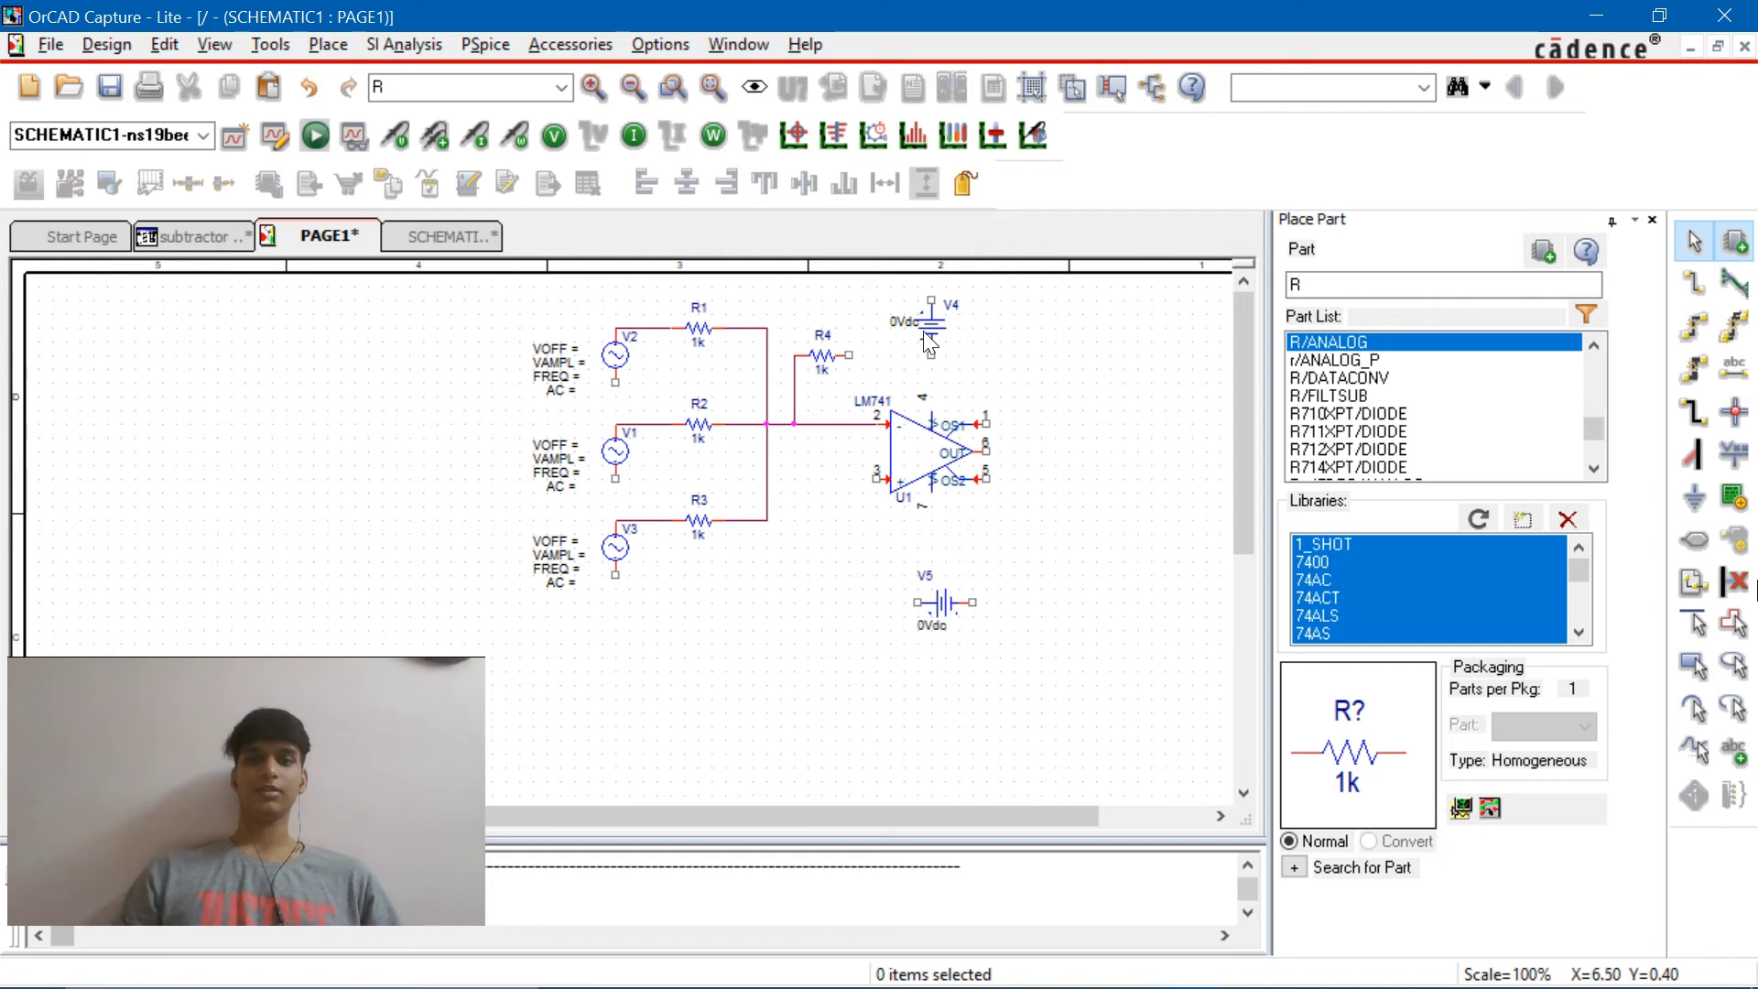
Shift V4 right and wire R4's right end to the op-amp output as feedback
left_click_drag(925, 328, 955, 301)
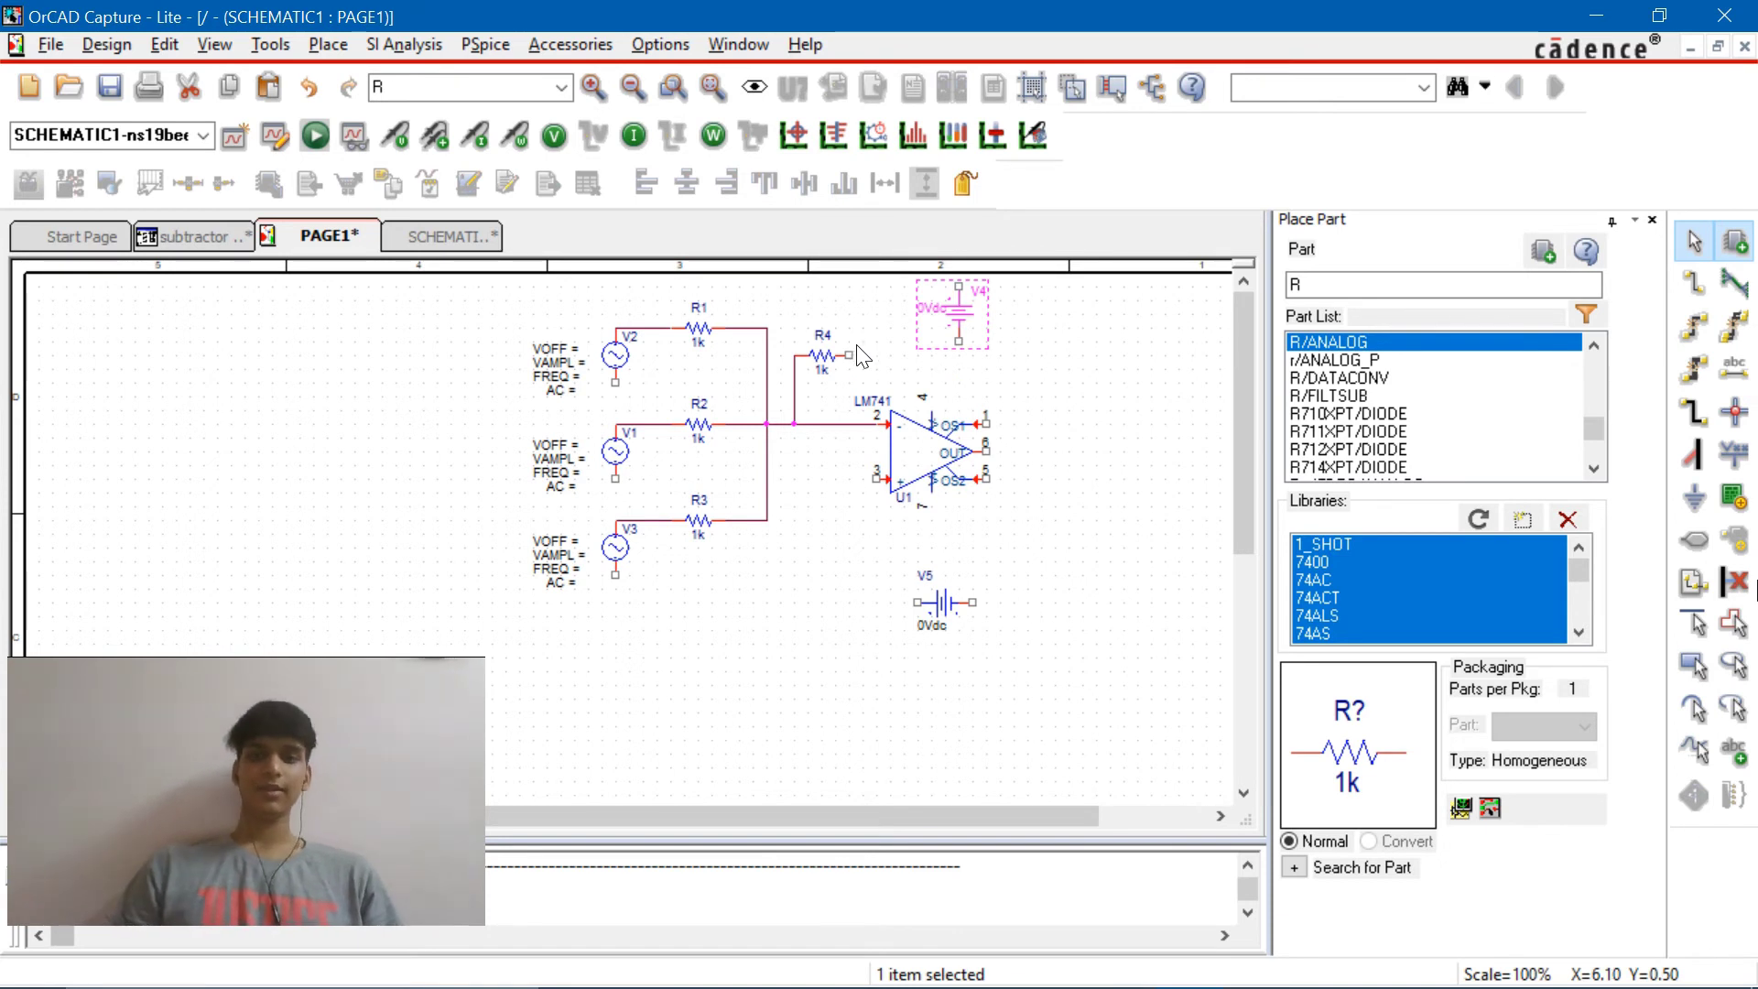
key("w")
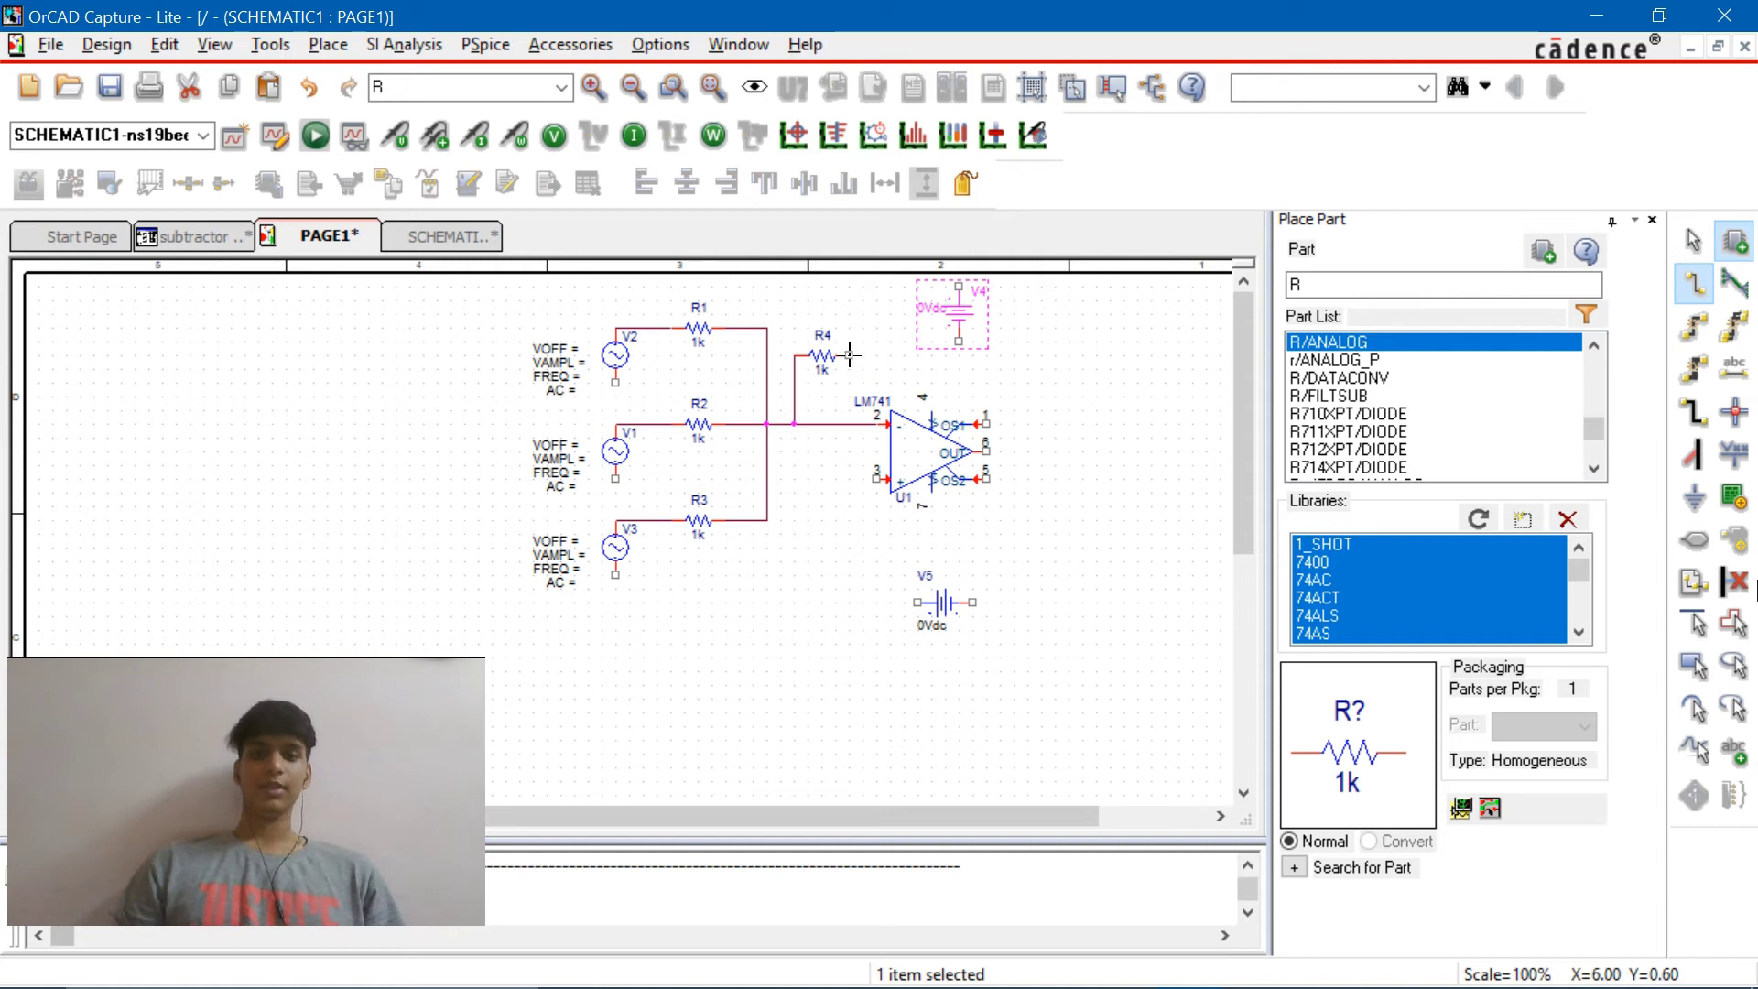
left_click(850, 355)
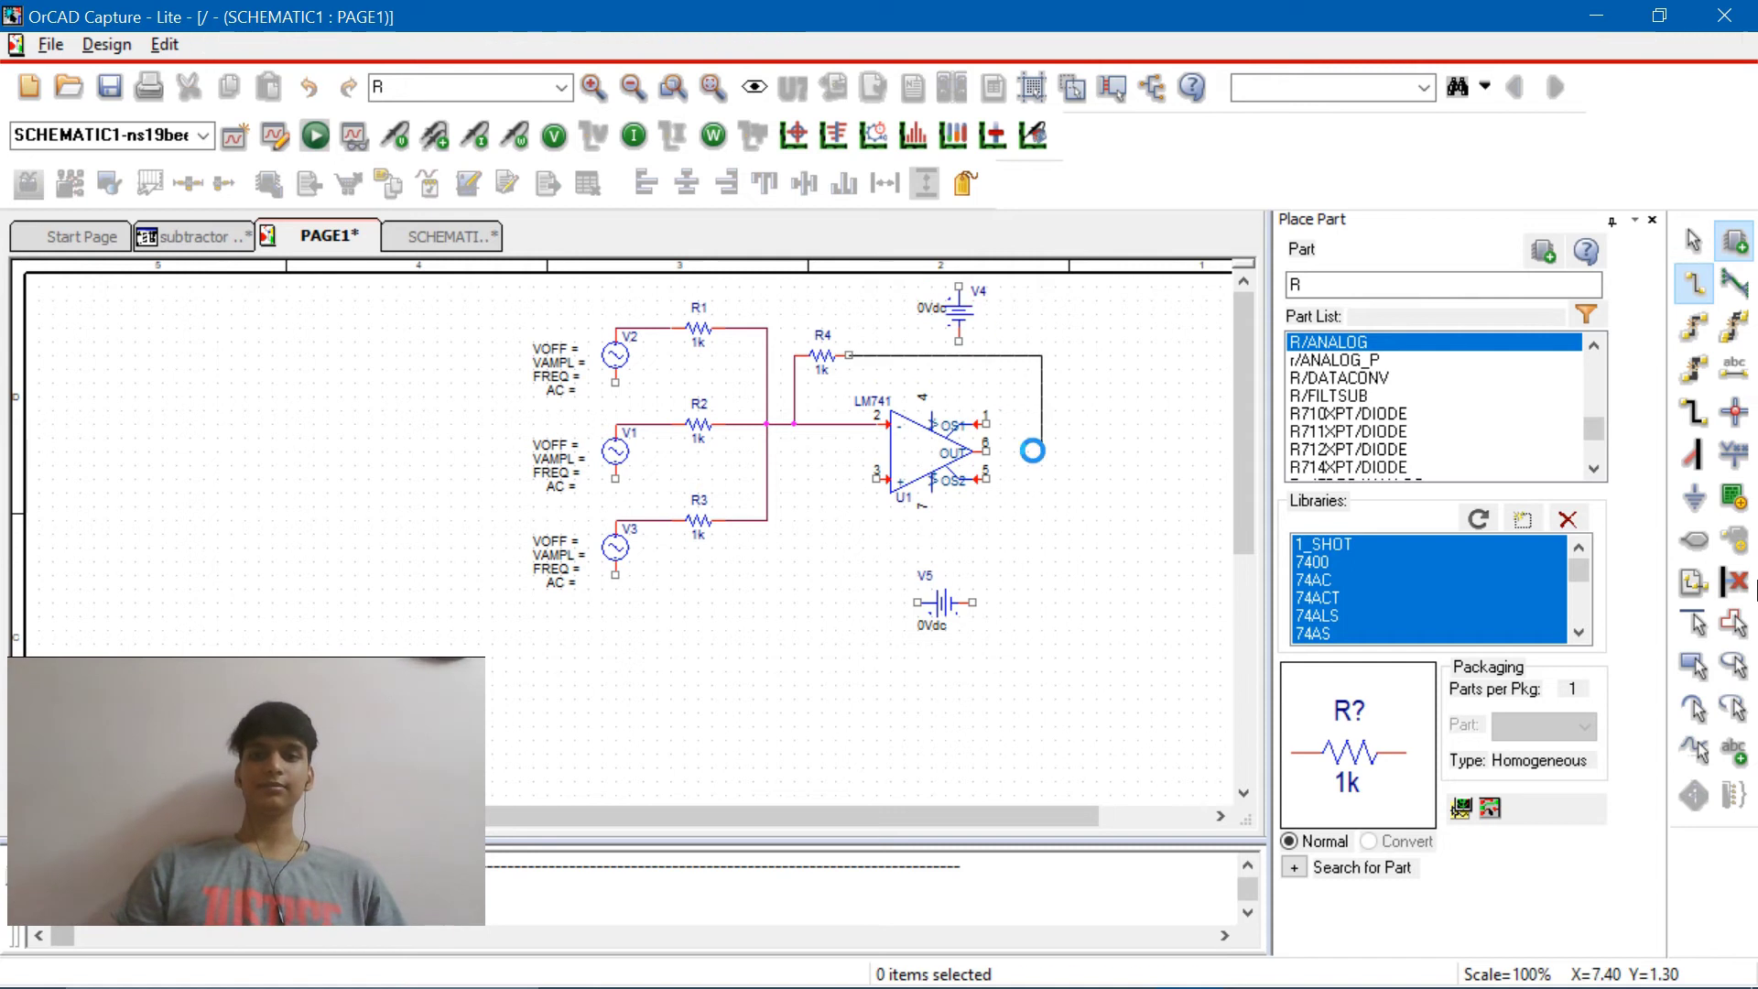
left_click(1027, 449)
left_click(988, 450)
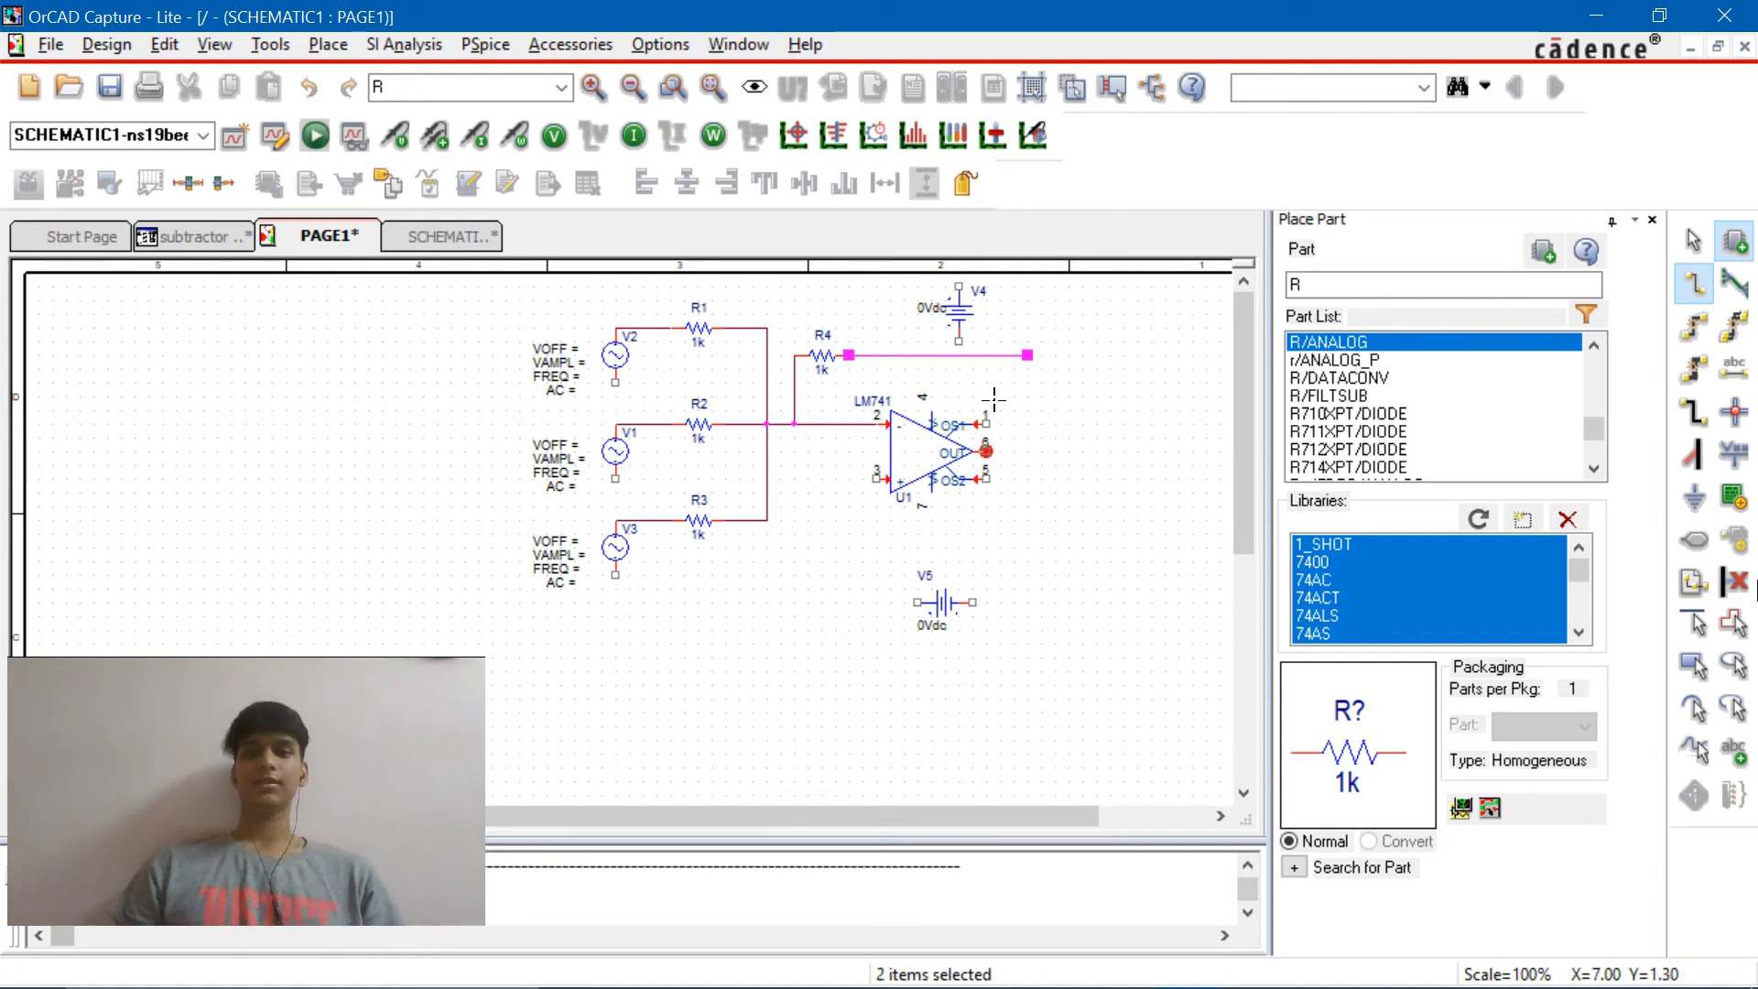
Wire V4 to op-amp pin 4 and V5 to the bottom supply pin
left_click(958, 347)
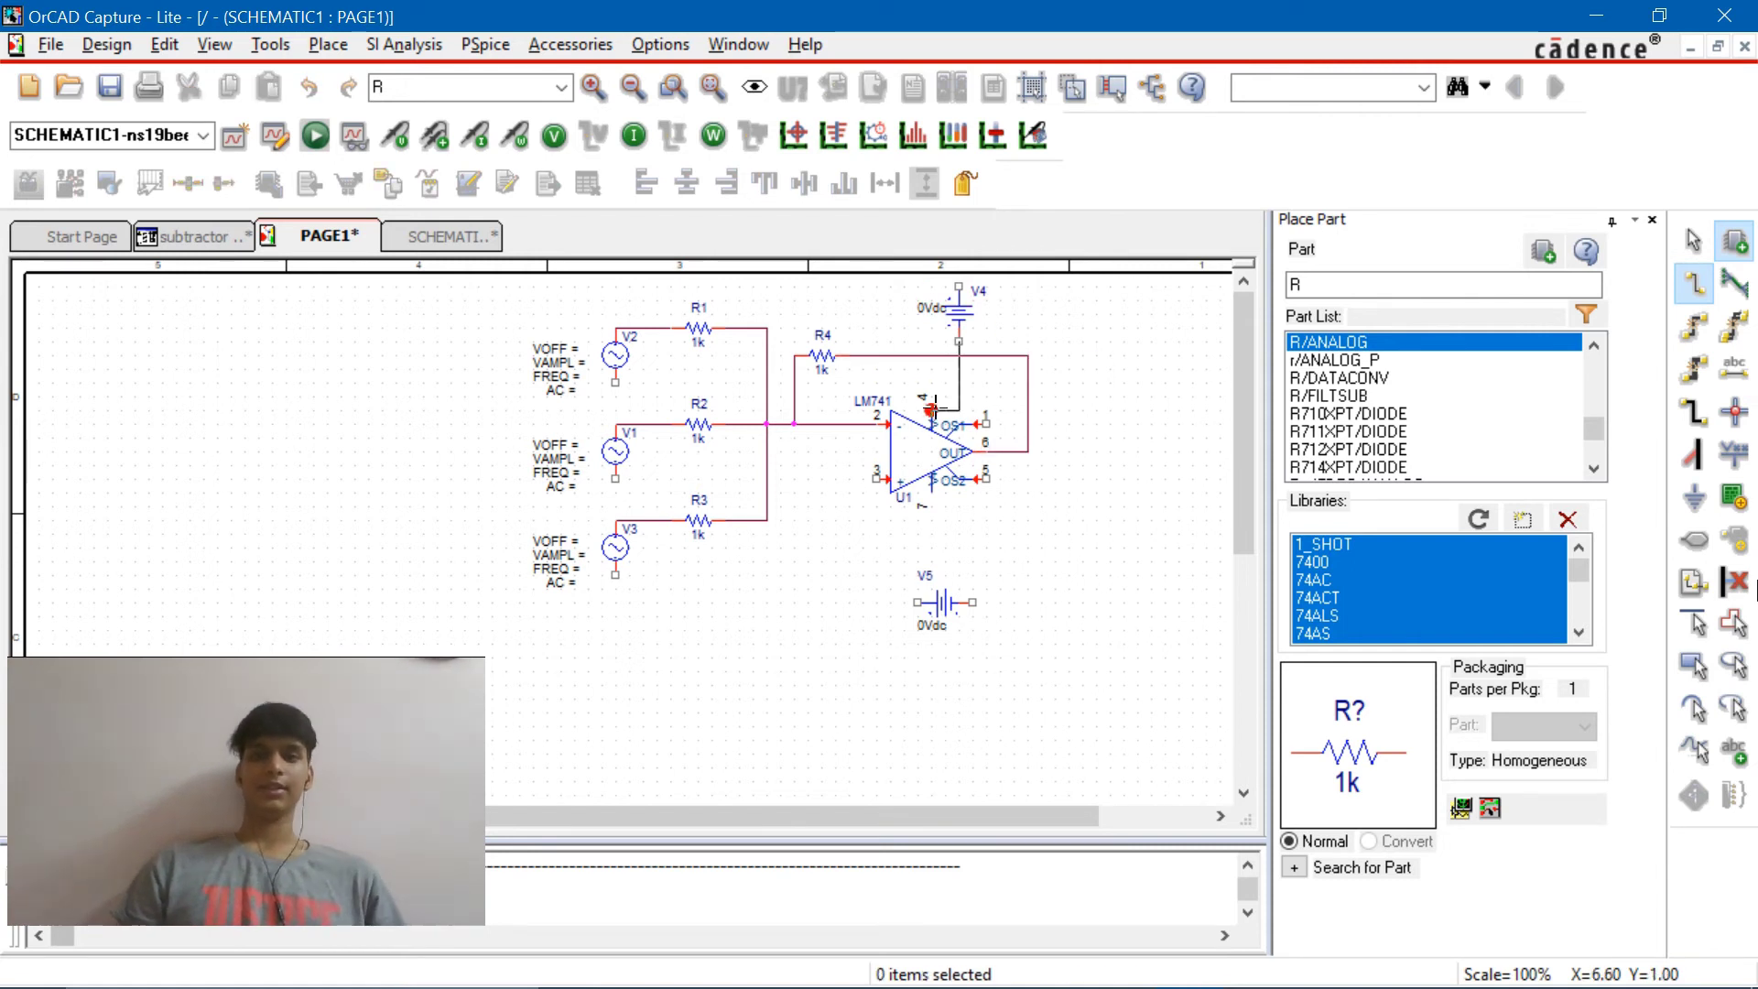
left_click(971, 407)
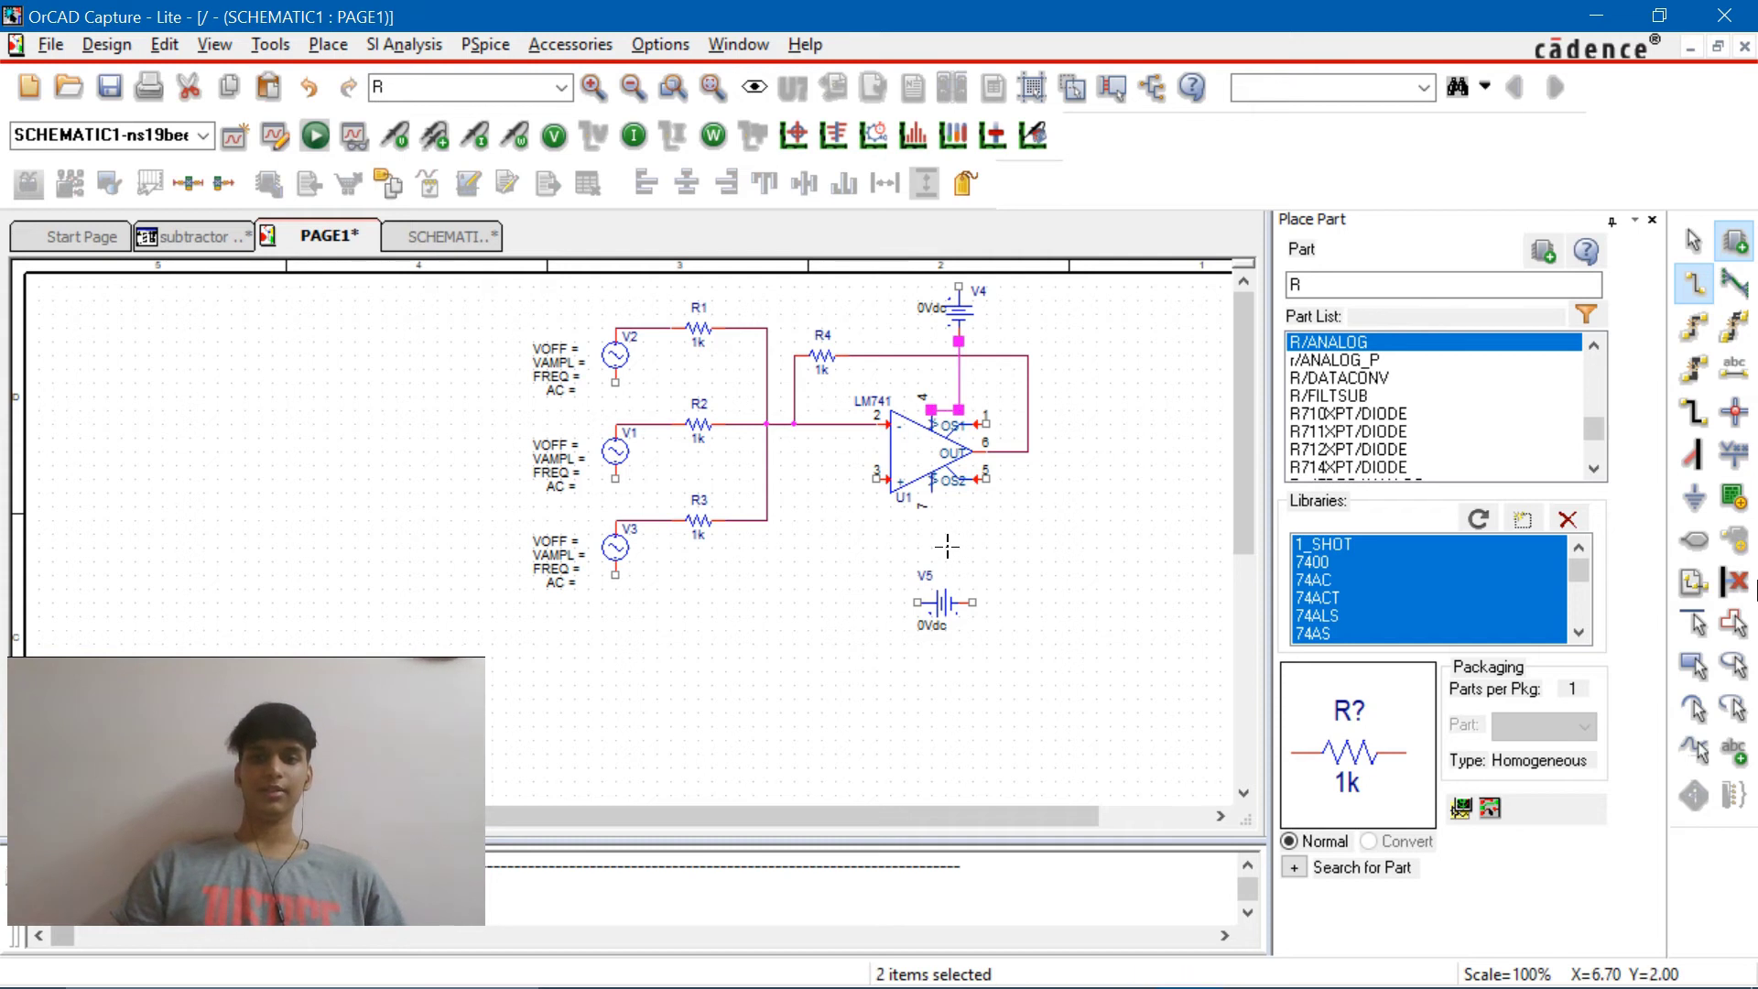
left_click(917, 602)
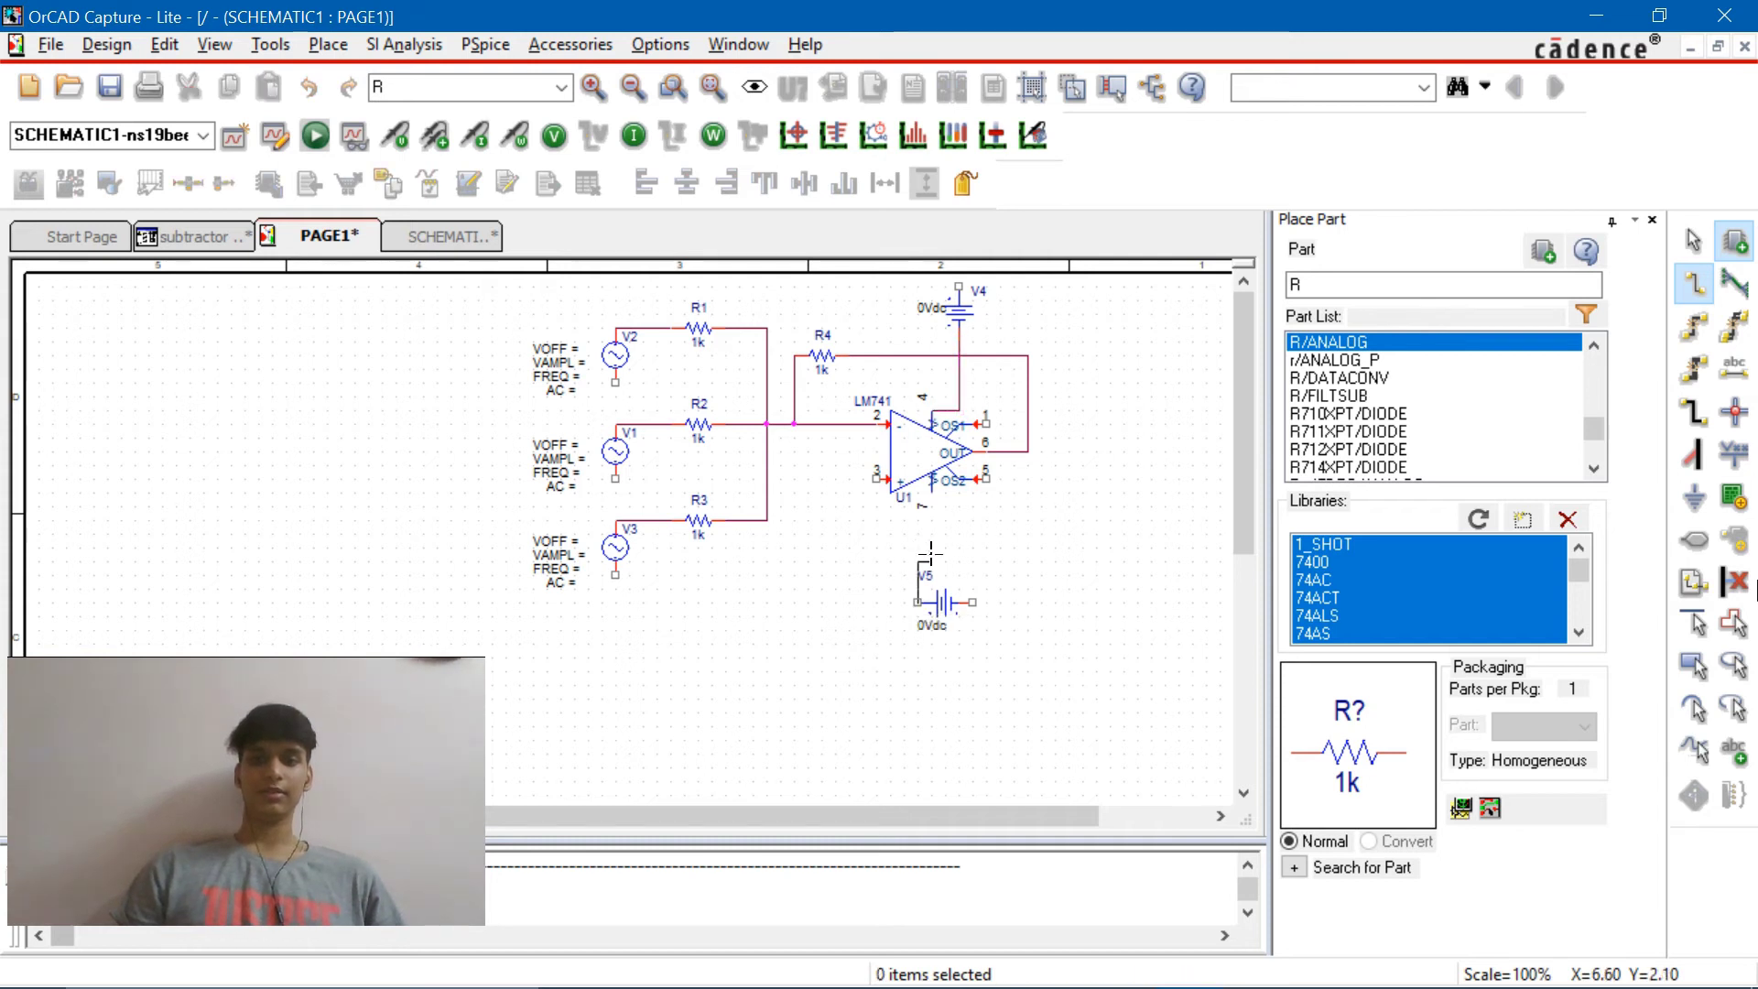
left_click(930, 493)
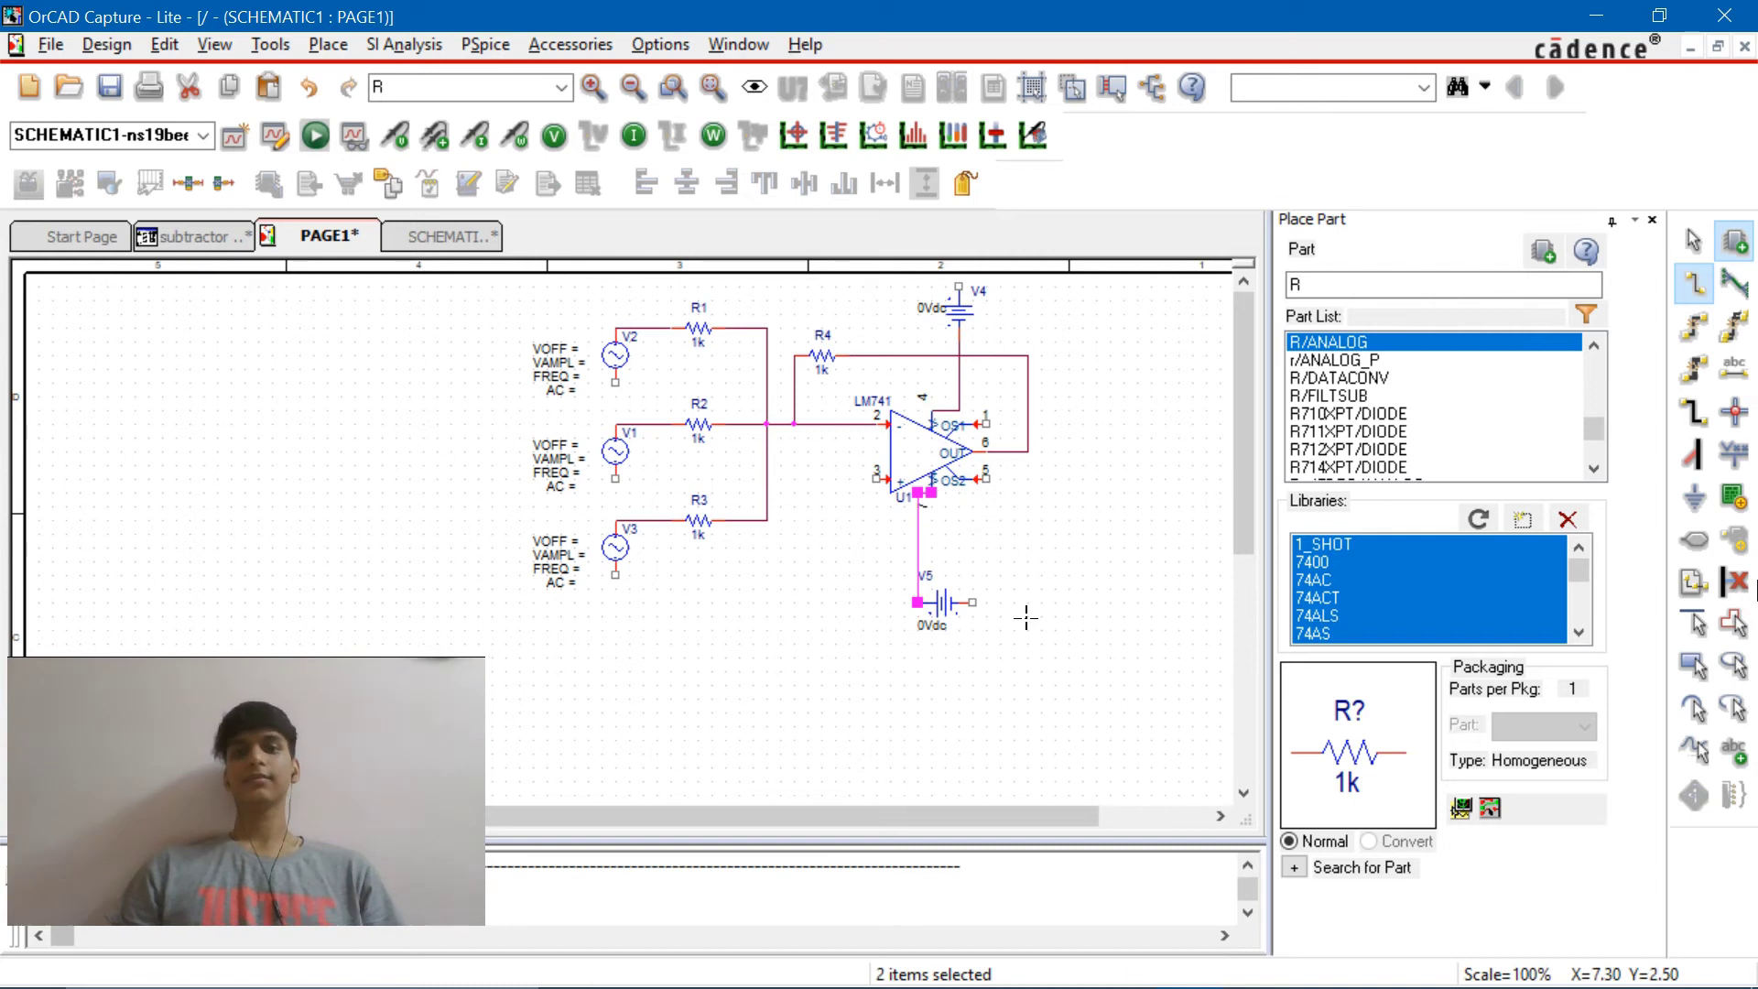
key("Escape")
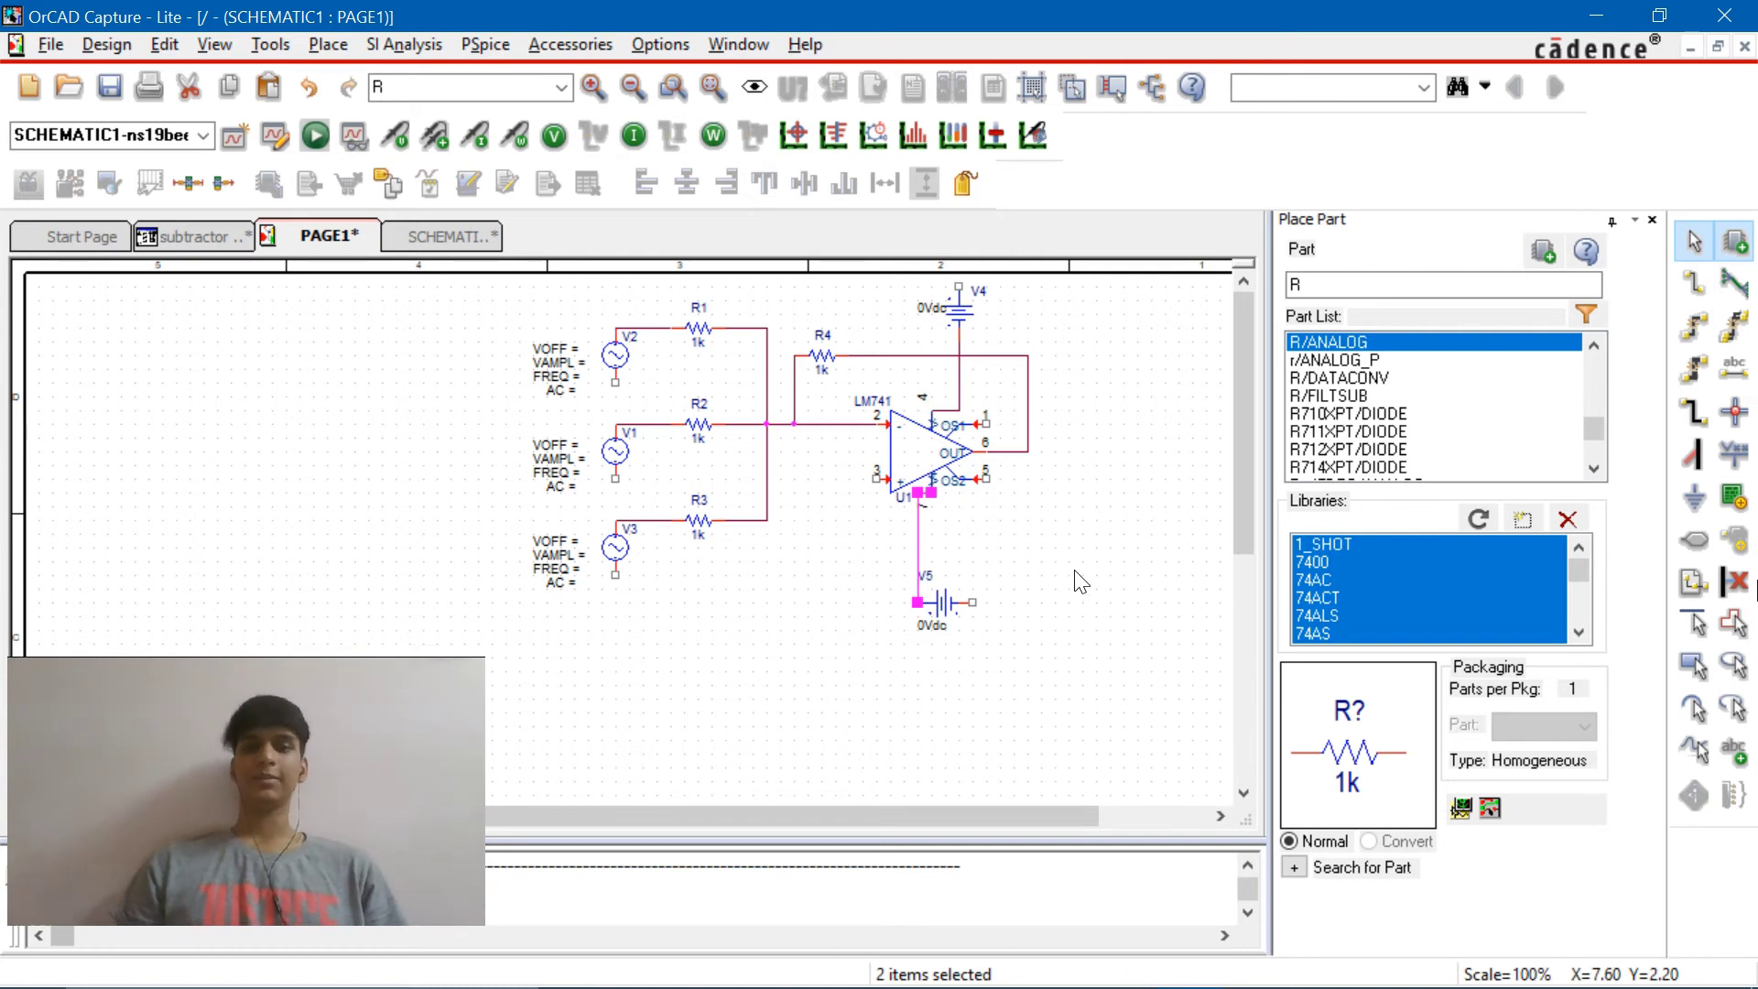
Place 0/CAPSYM grounds below the op-amp input, left of the sources and right of the op-amp
key("g")
left_click(672, 400)
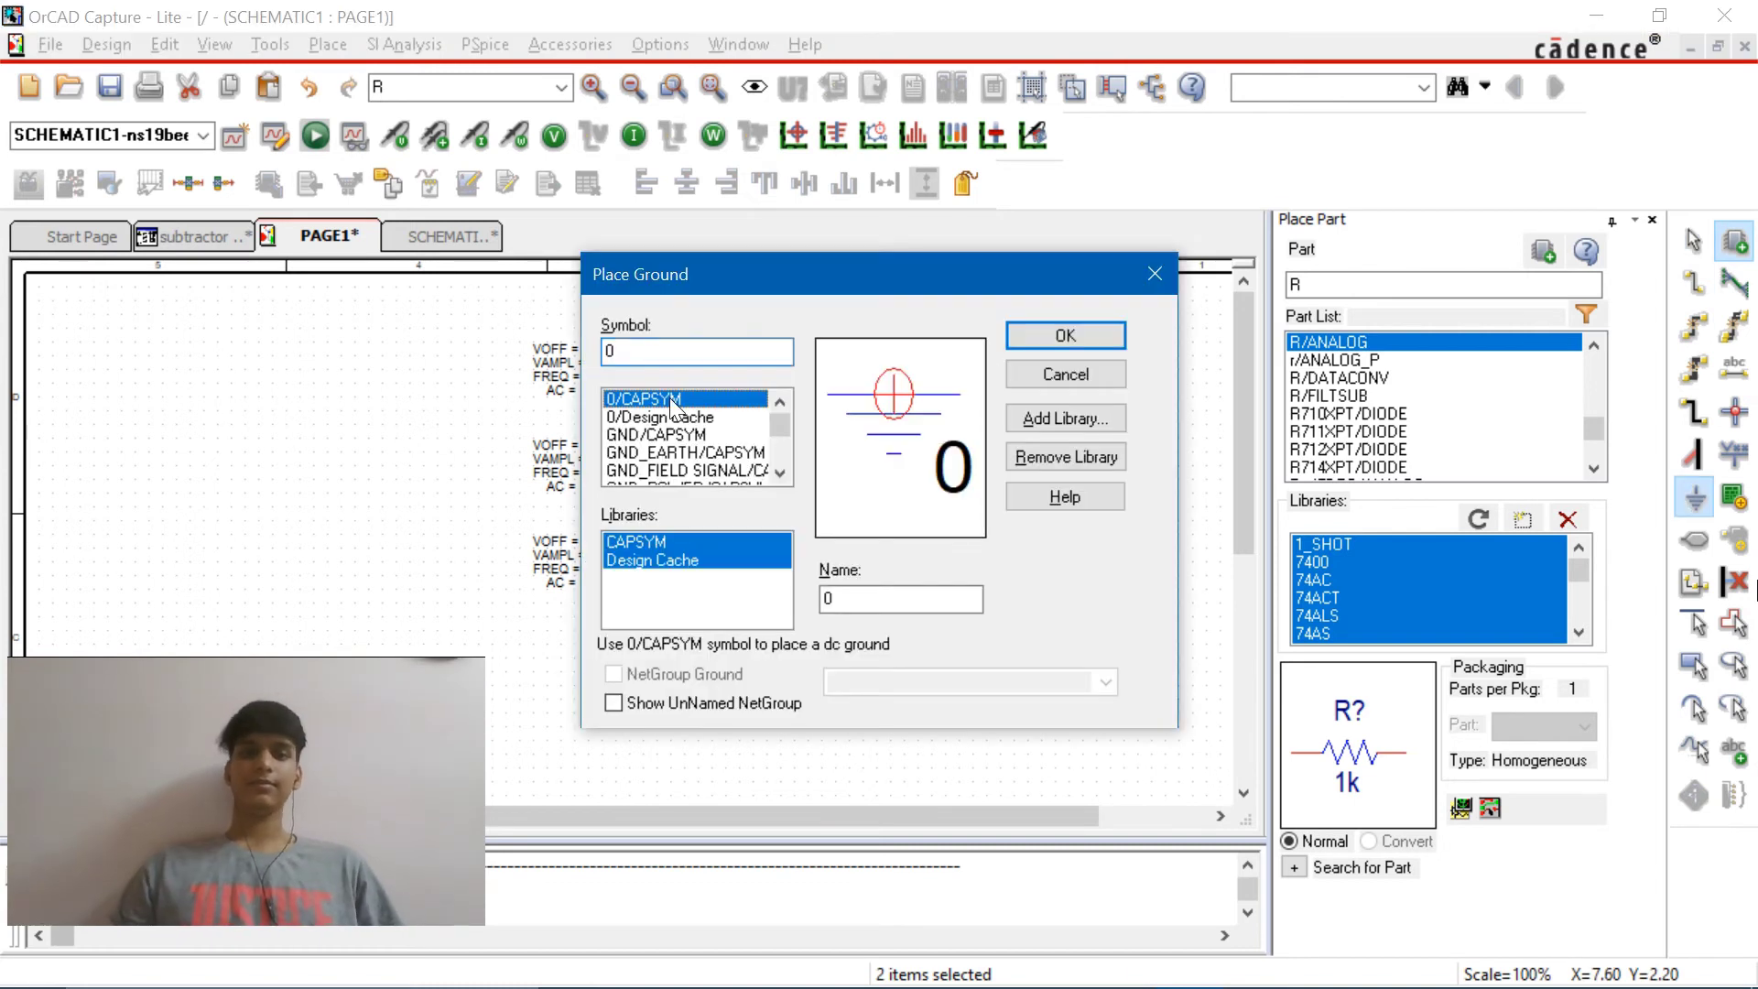
left_click(1065, 342)
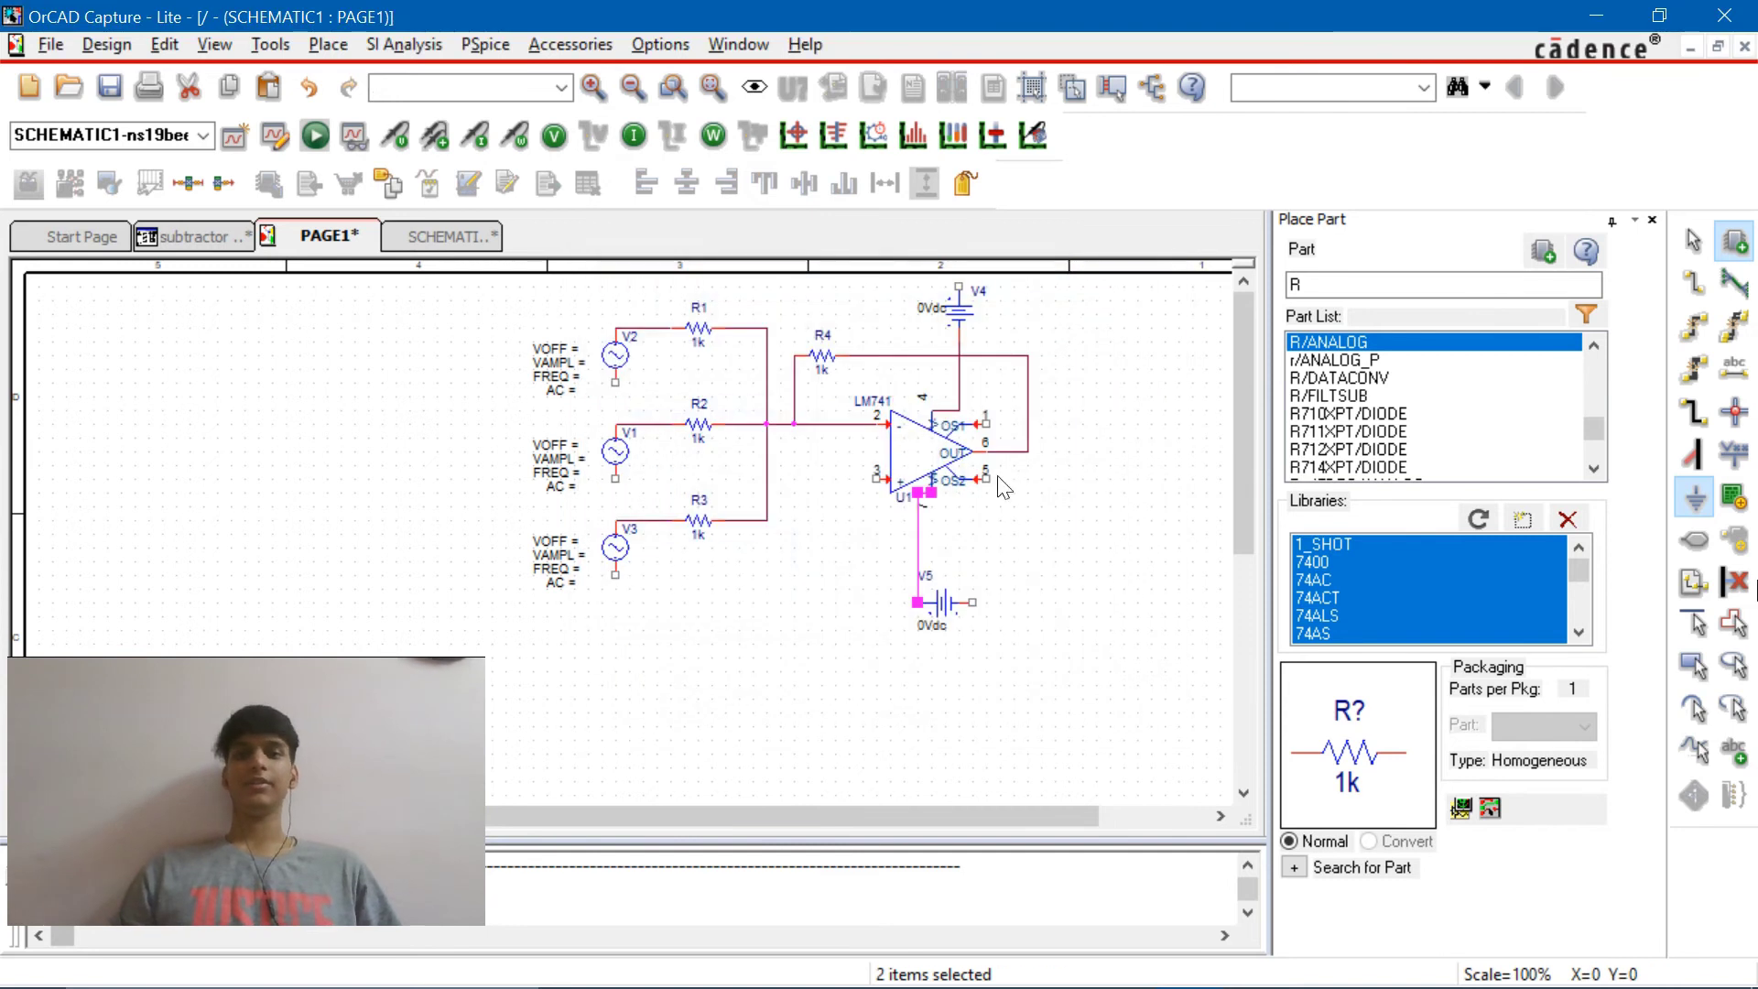
key("Escape")
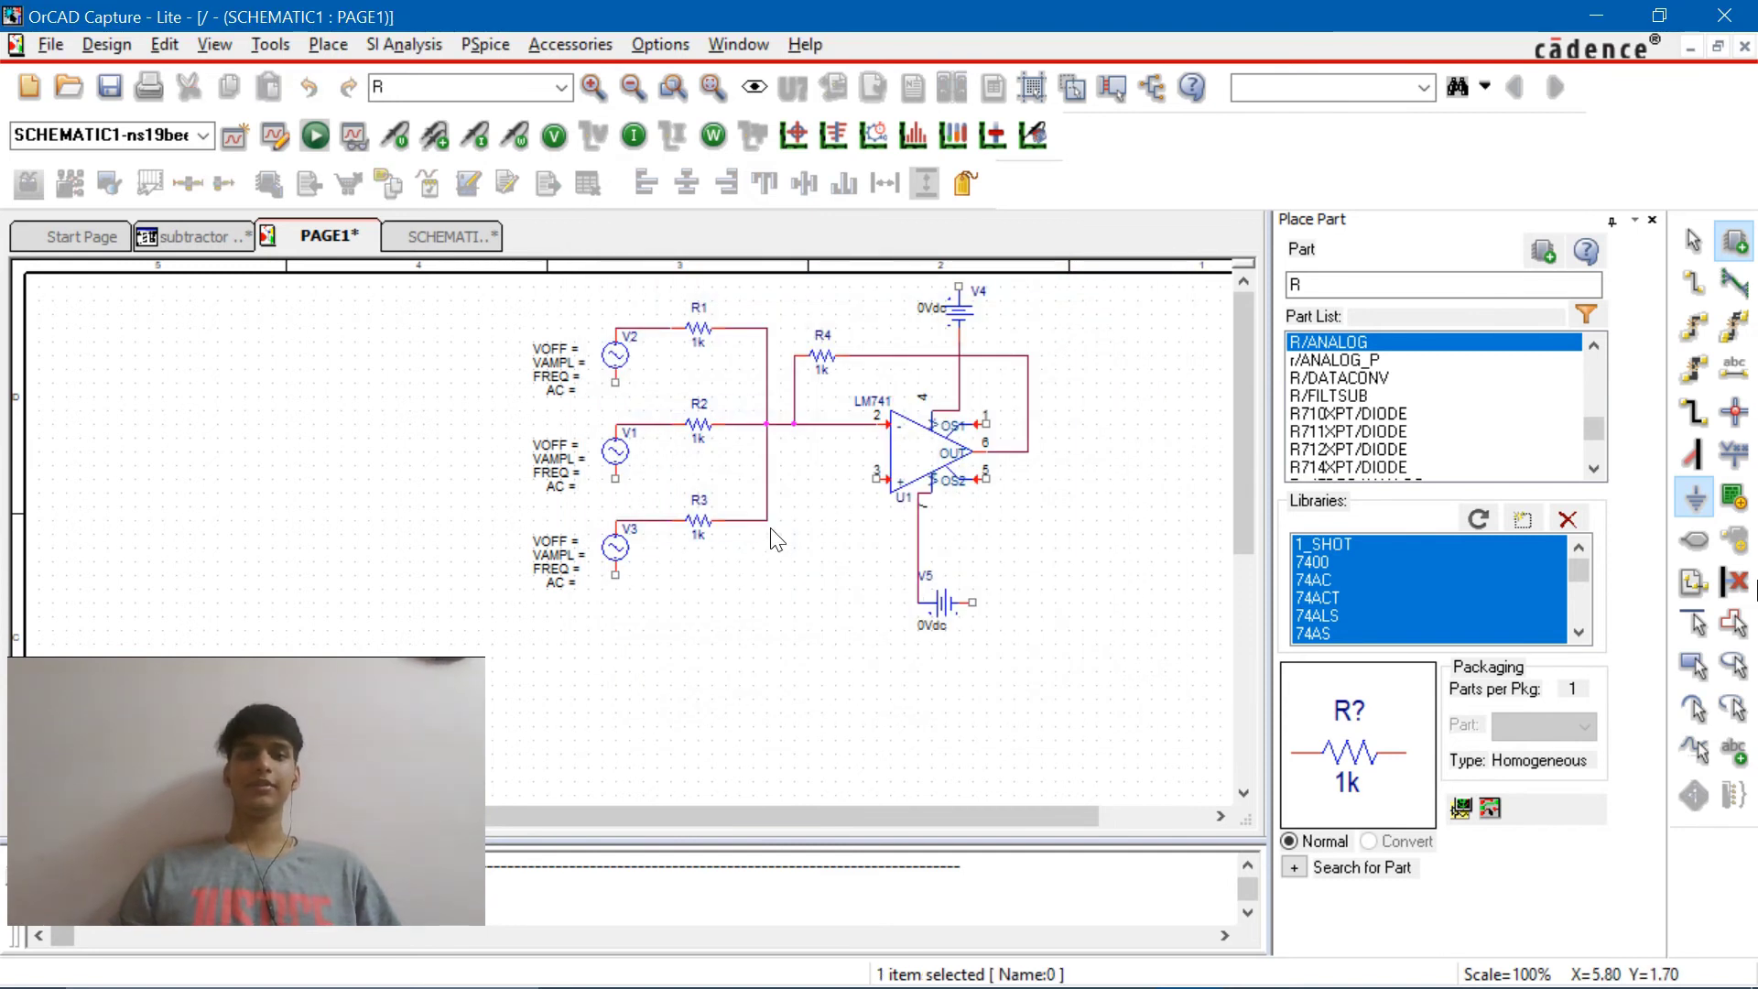
left_click(827, 513)
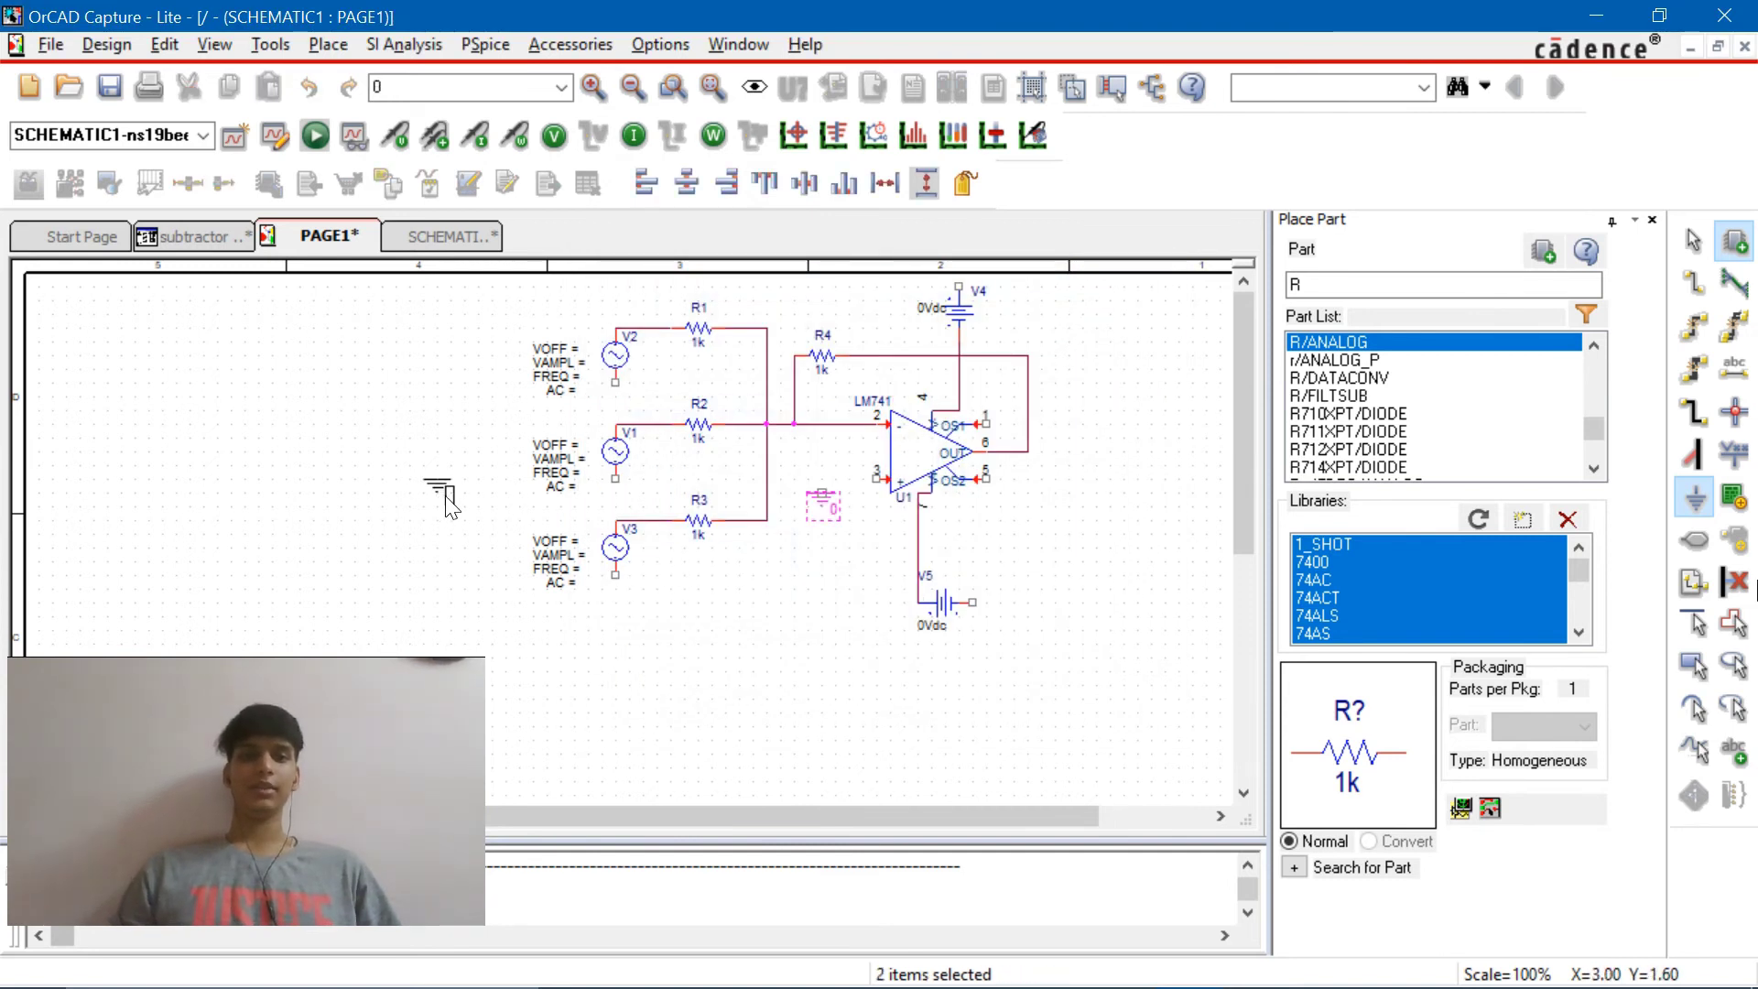
left_click(469, 467)
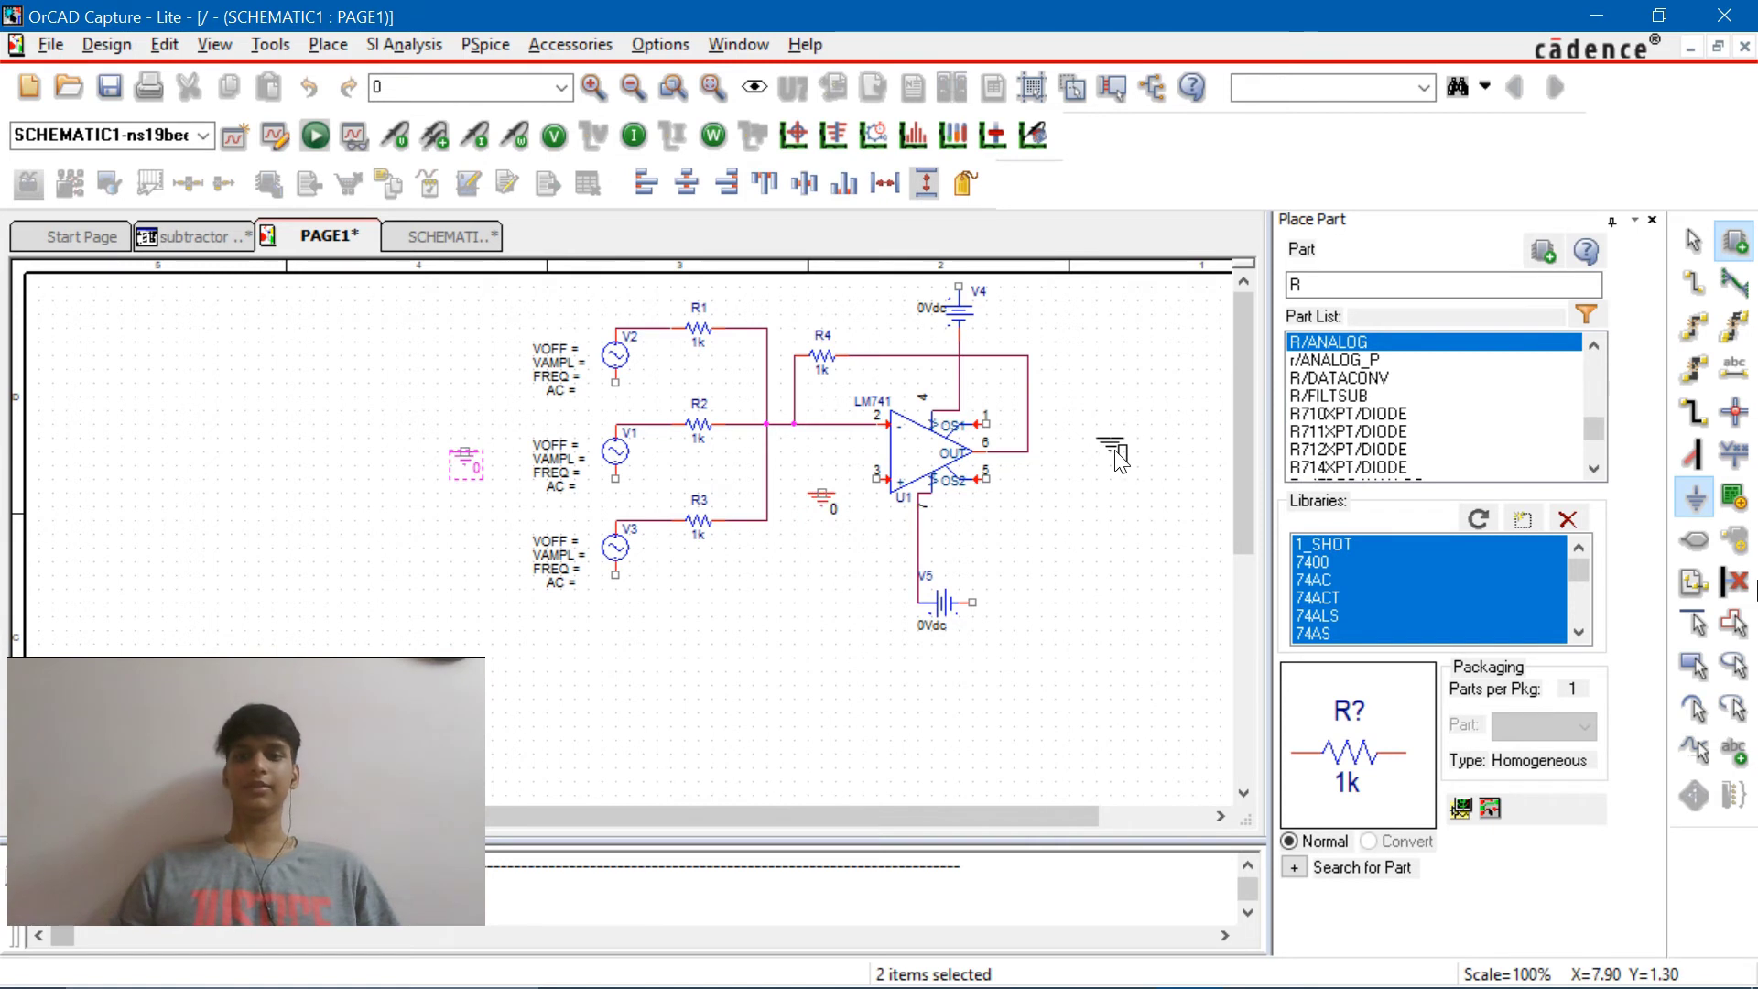
left_click(1119, 459)
Wire V4 and V5 to the right-hand ground
key("Escape")
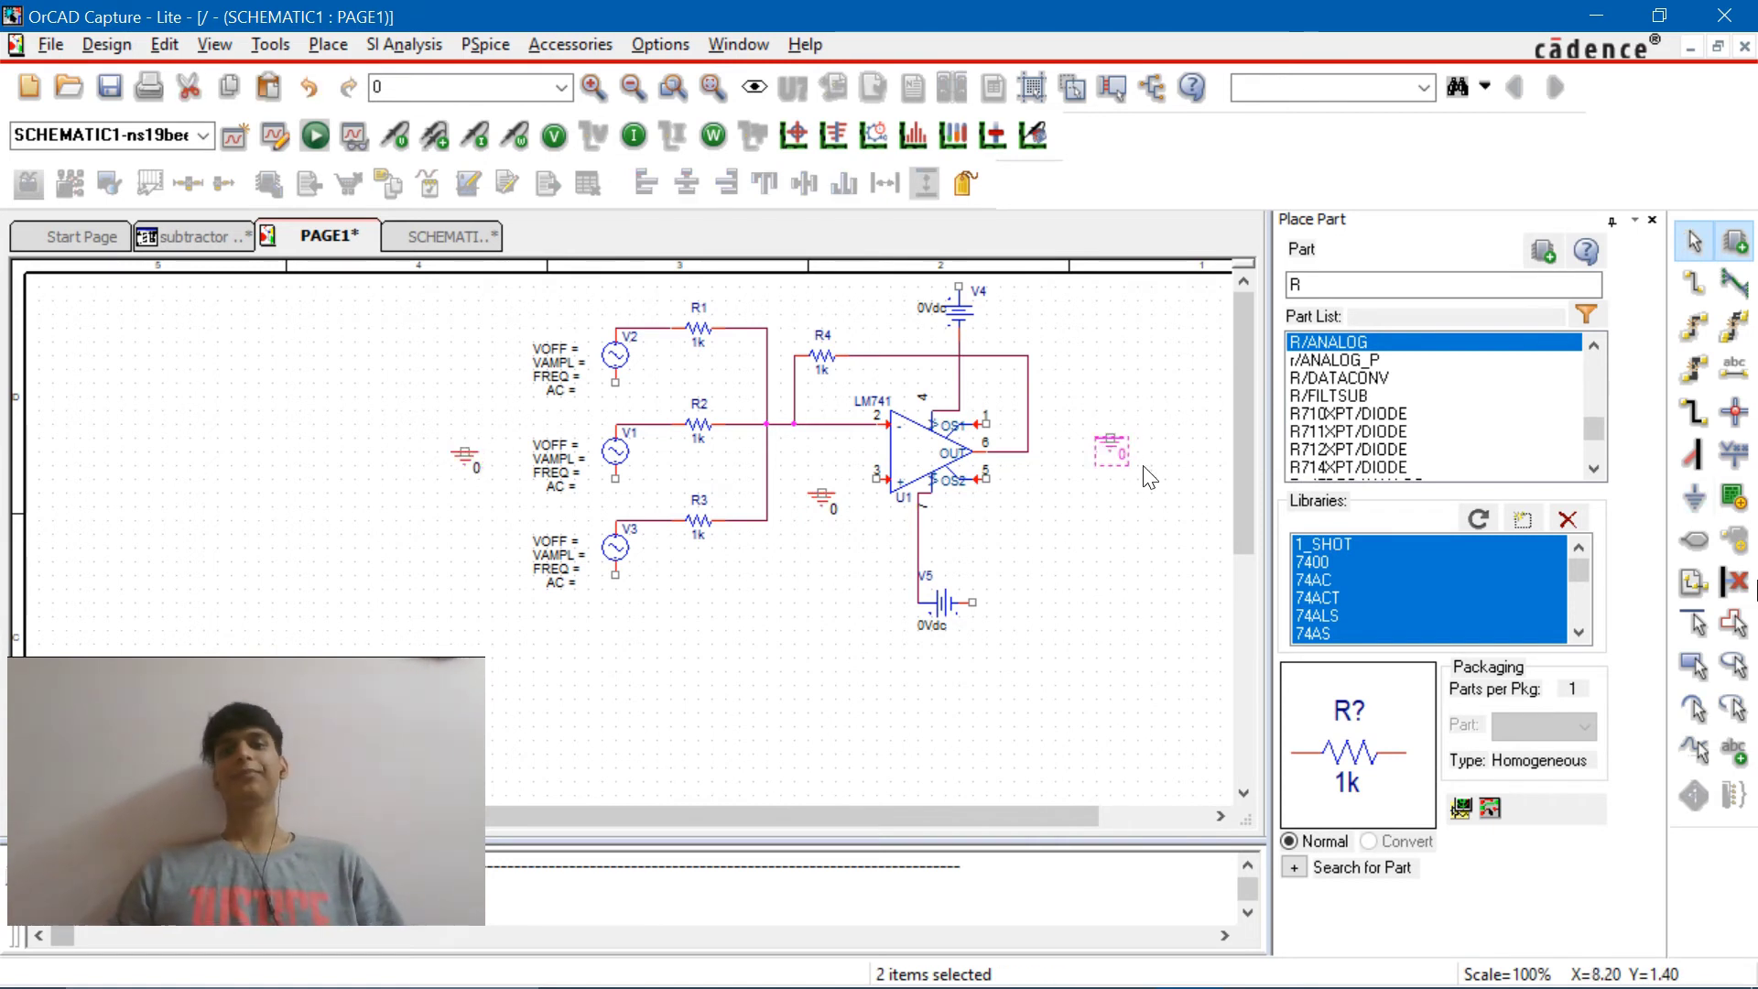
key("w")
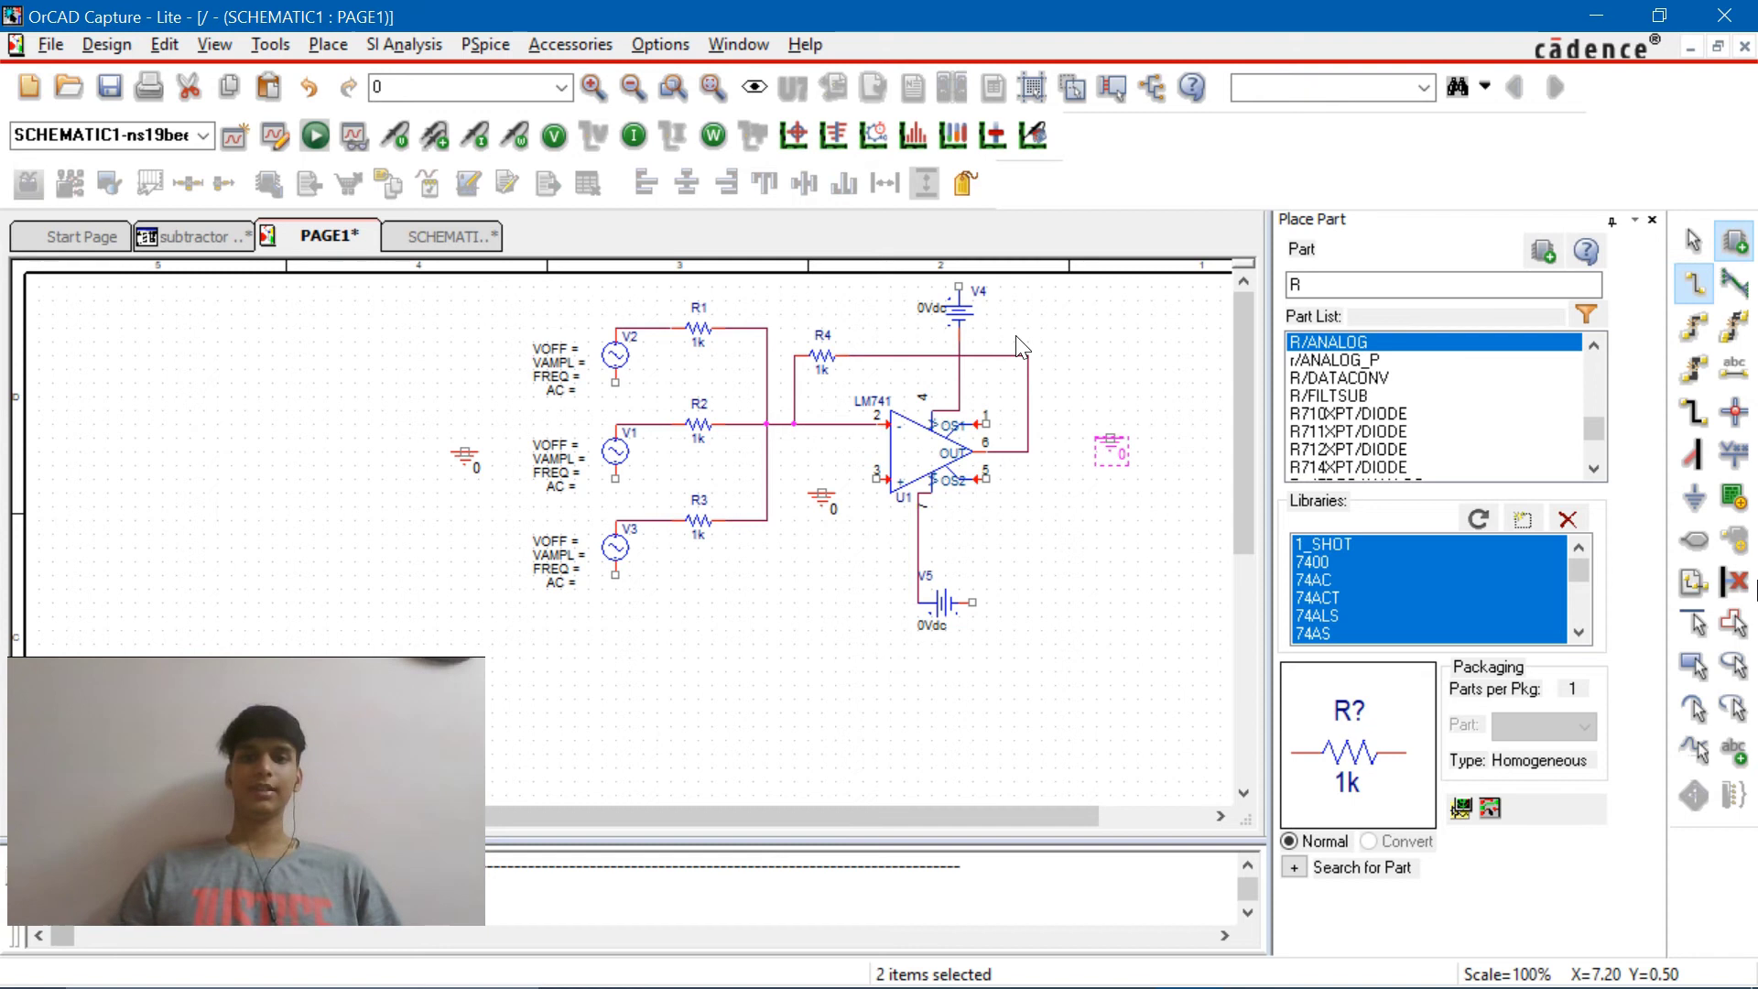
left_click(959, 286)
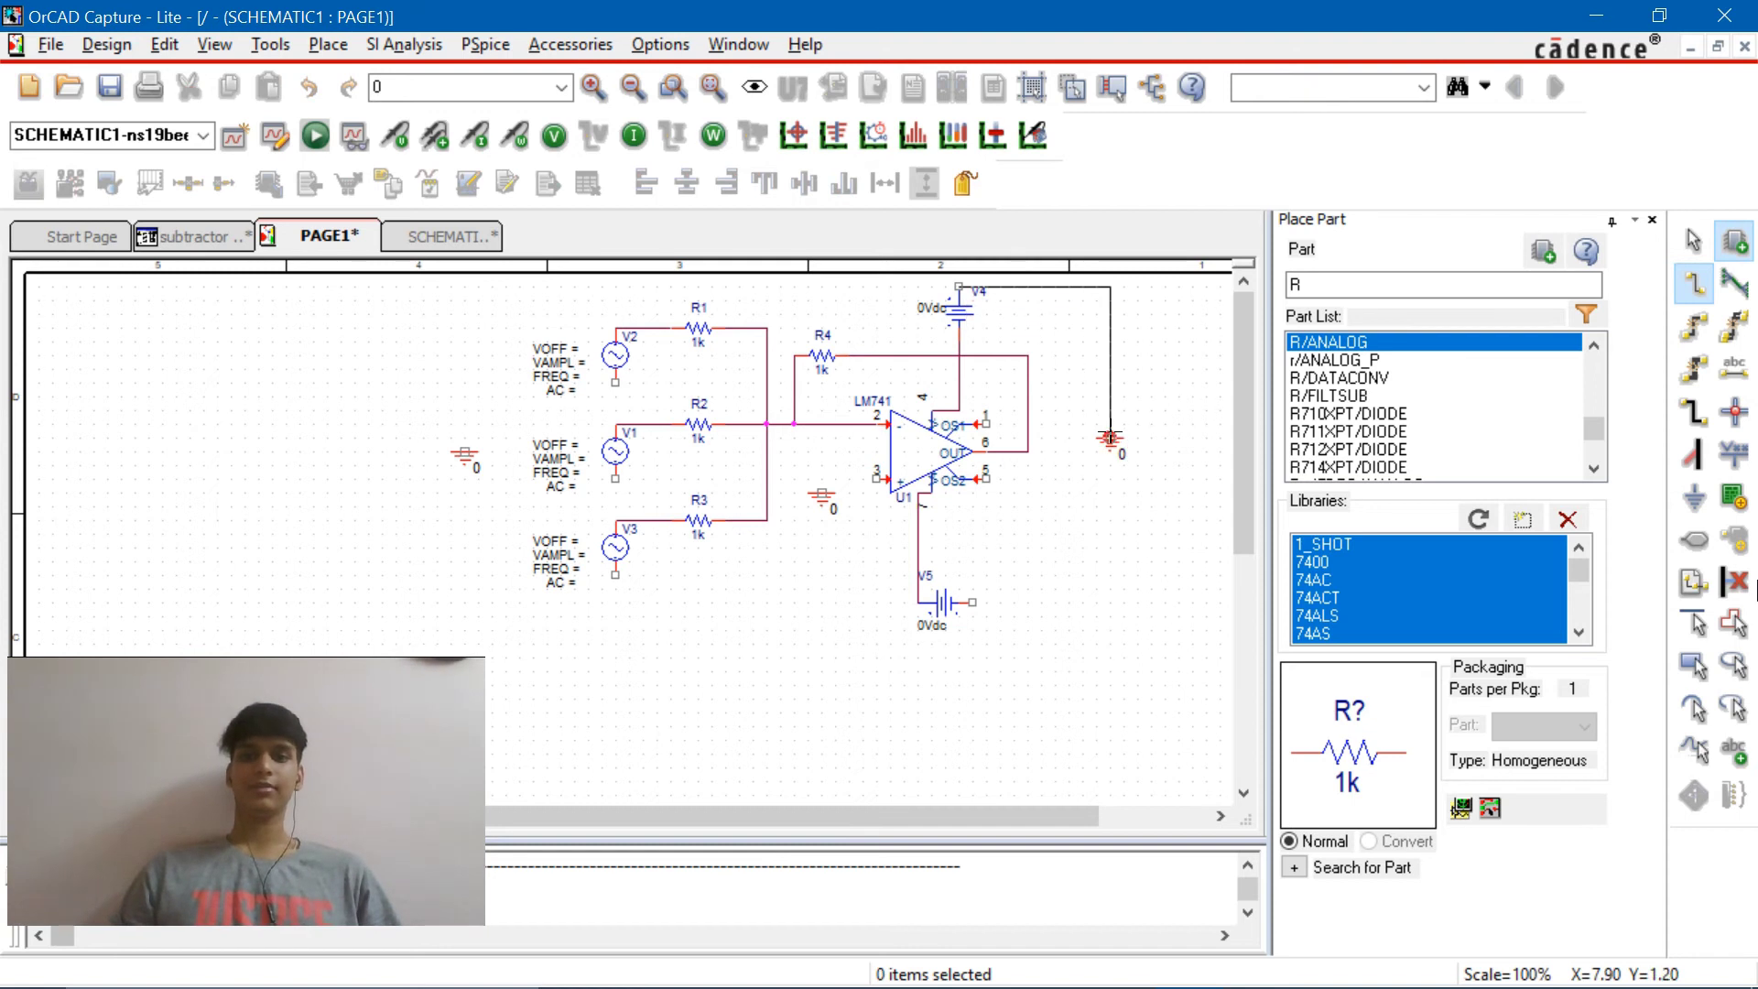
left_click(1111, 437)
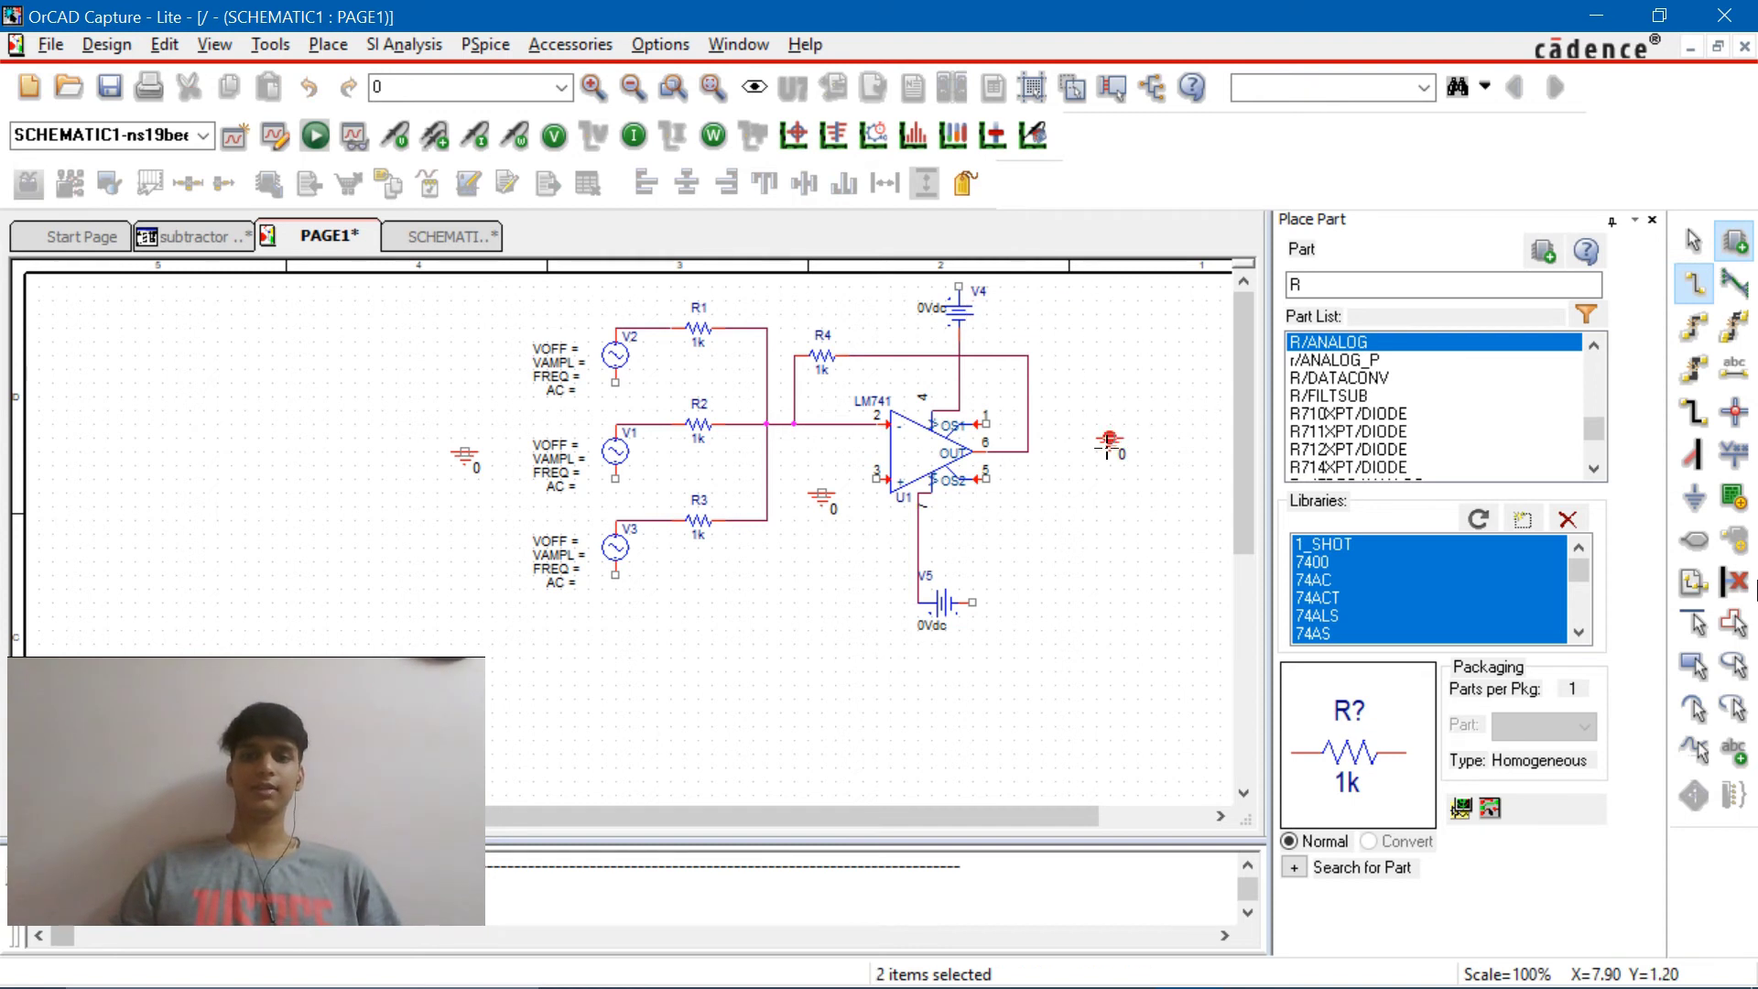
left_click(972, 602)
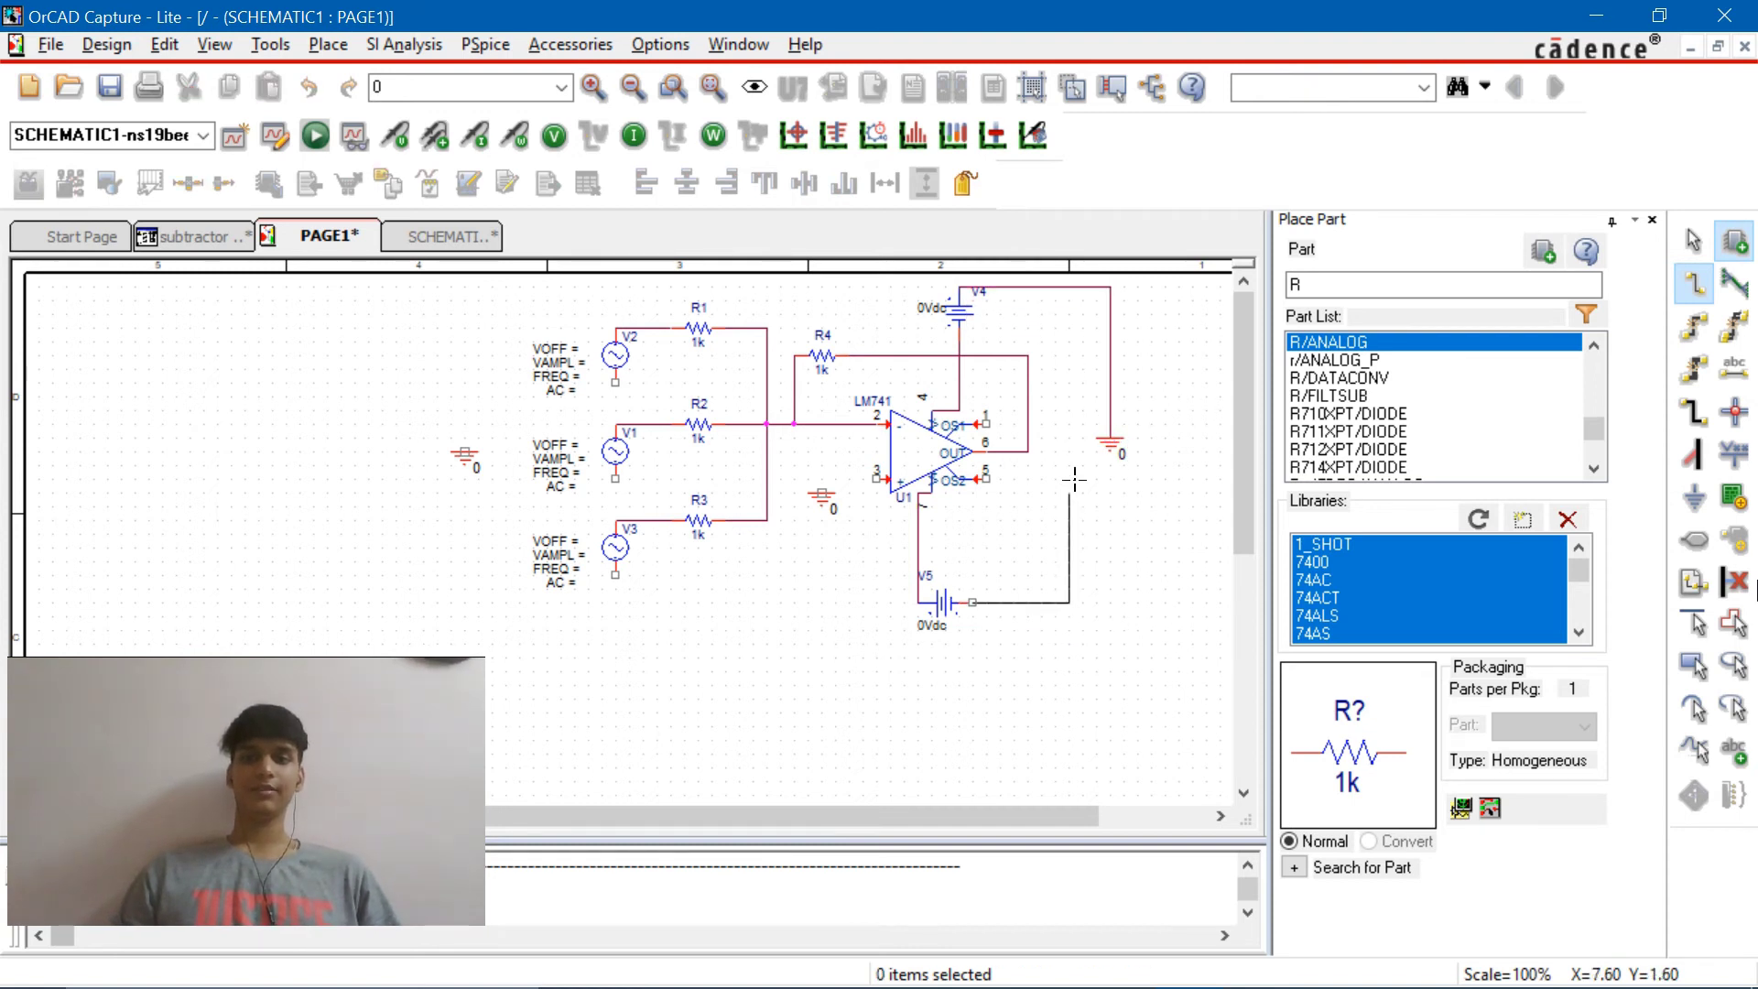
left_click(1111, 438)
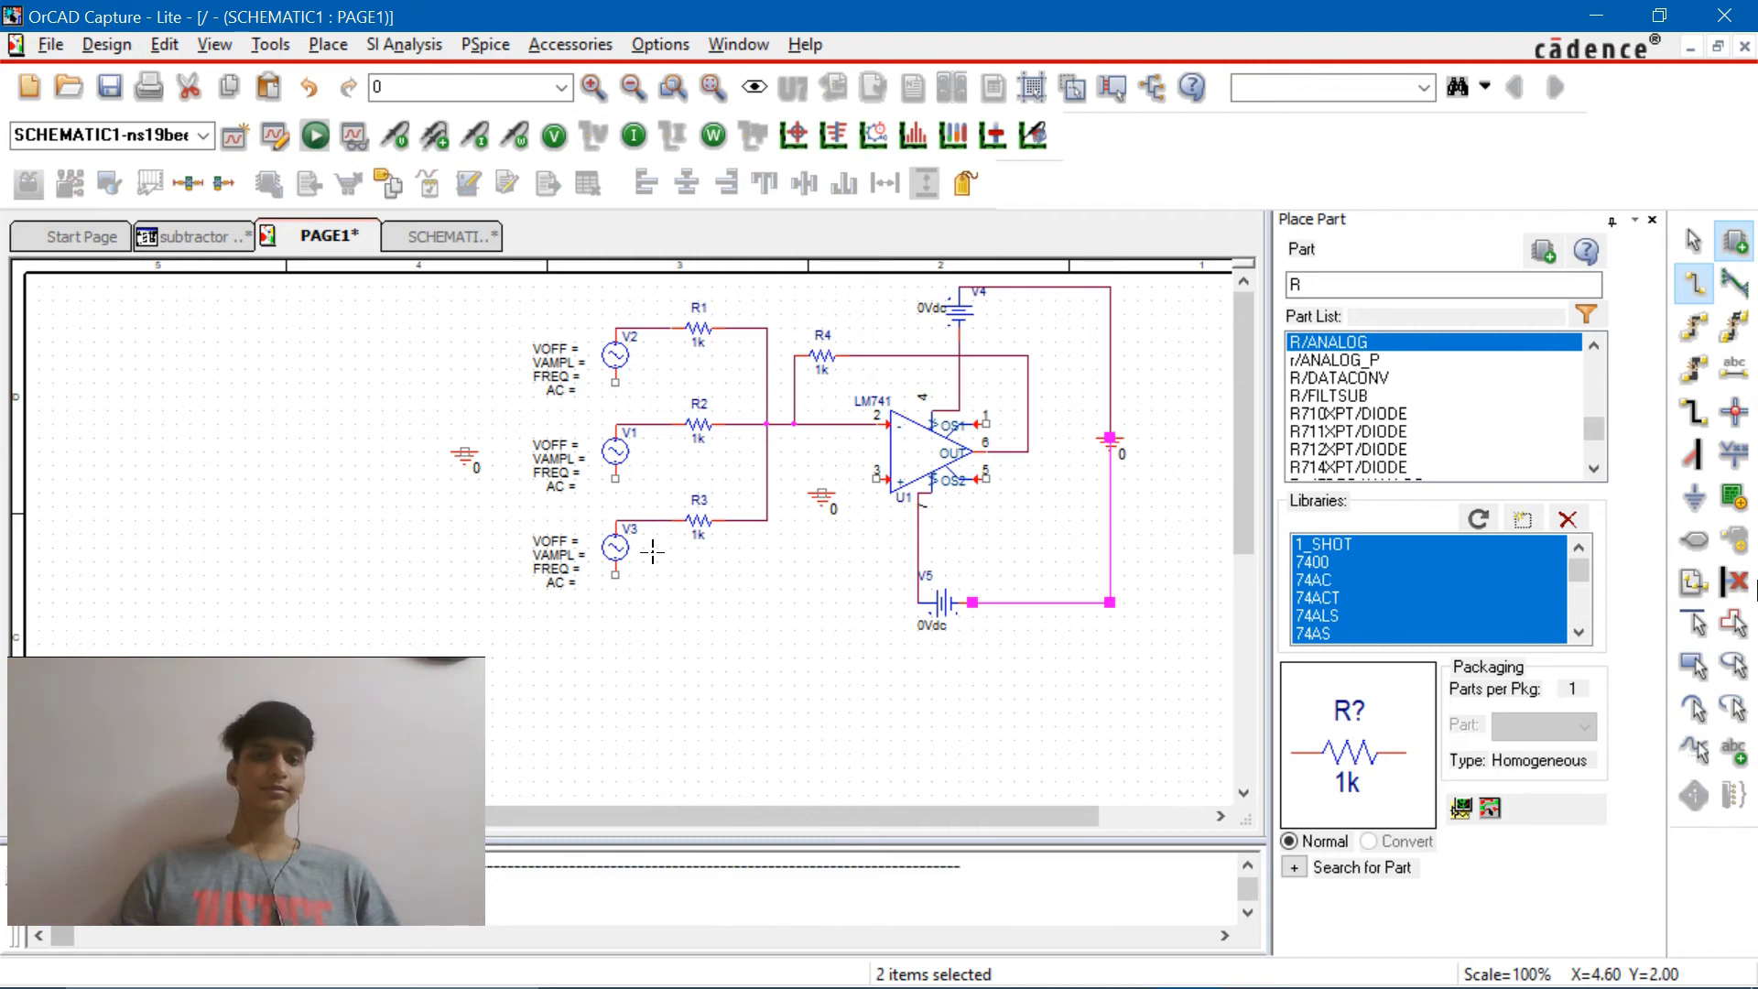
Wire V1, V3 and V2 to the left ground and op-amp pin 3 to the middle ground
left_click(614, 478)
left_click(465, 449)
left_click(616, 575)
left_click(417, 442)
left_click(483, 432)
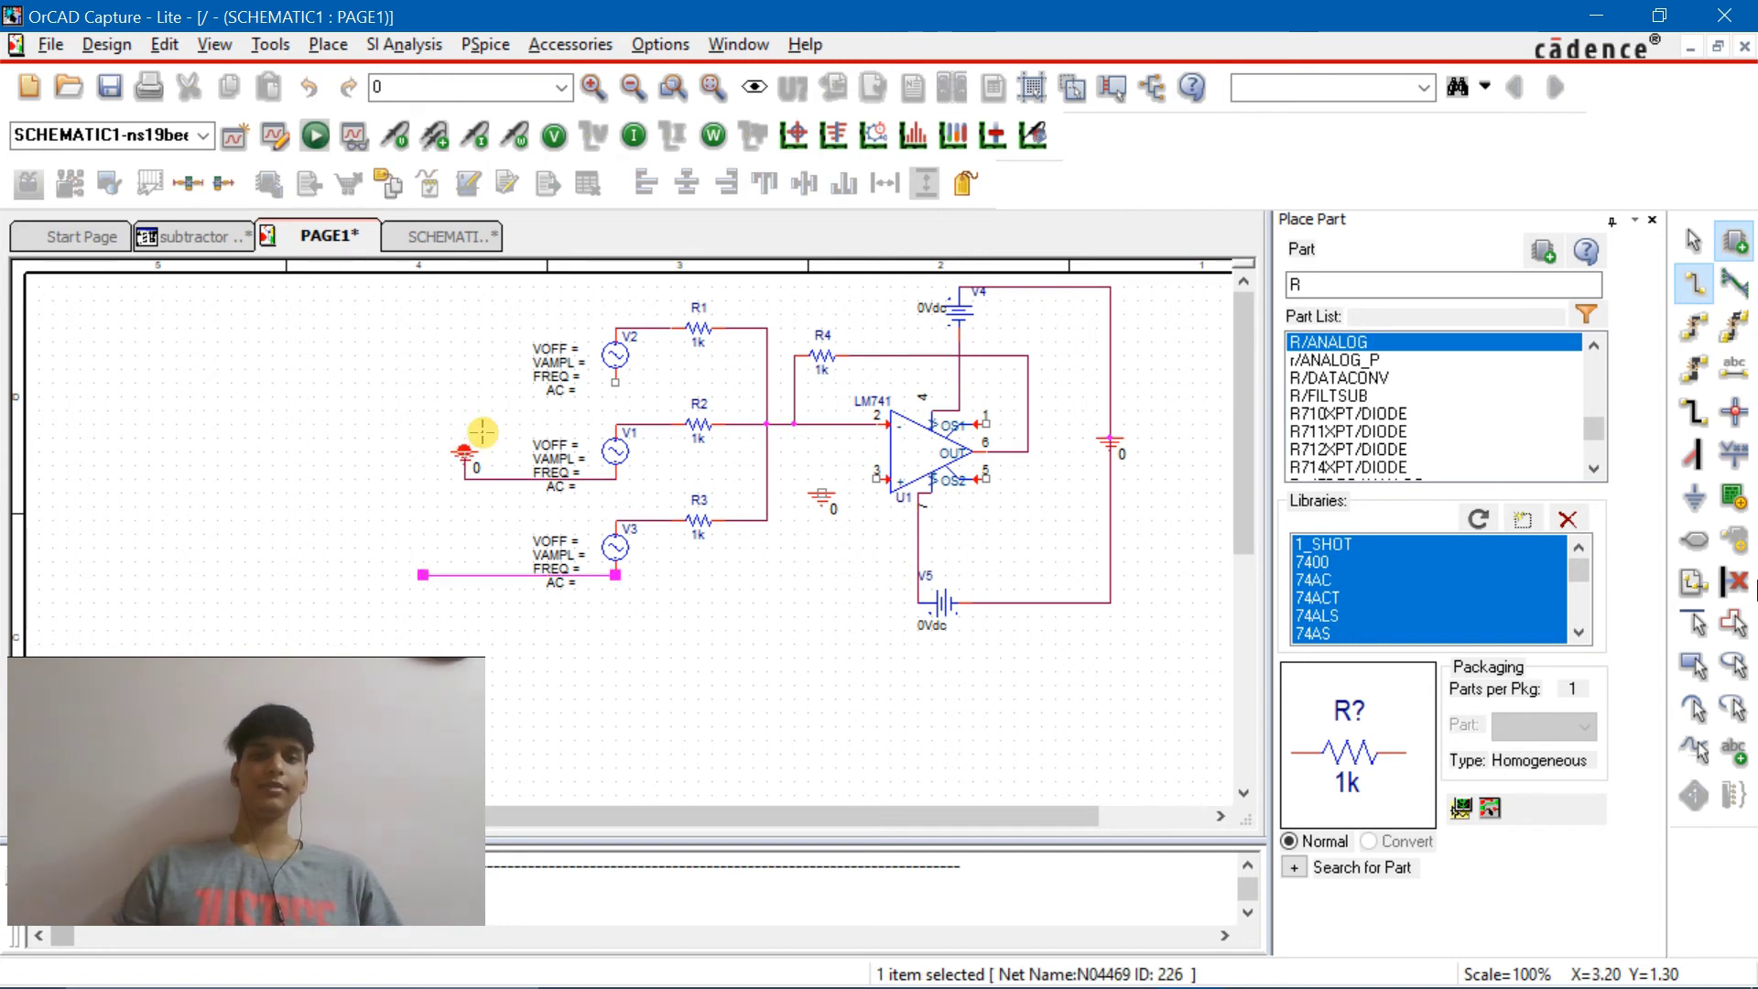
left_click(616, 383)
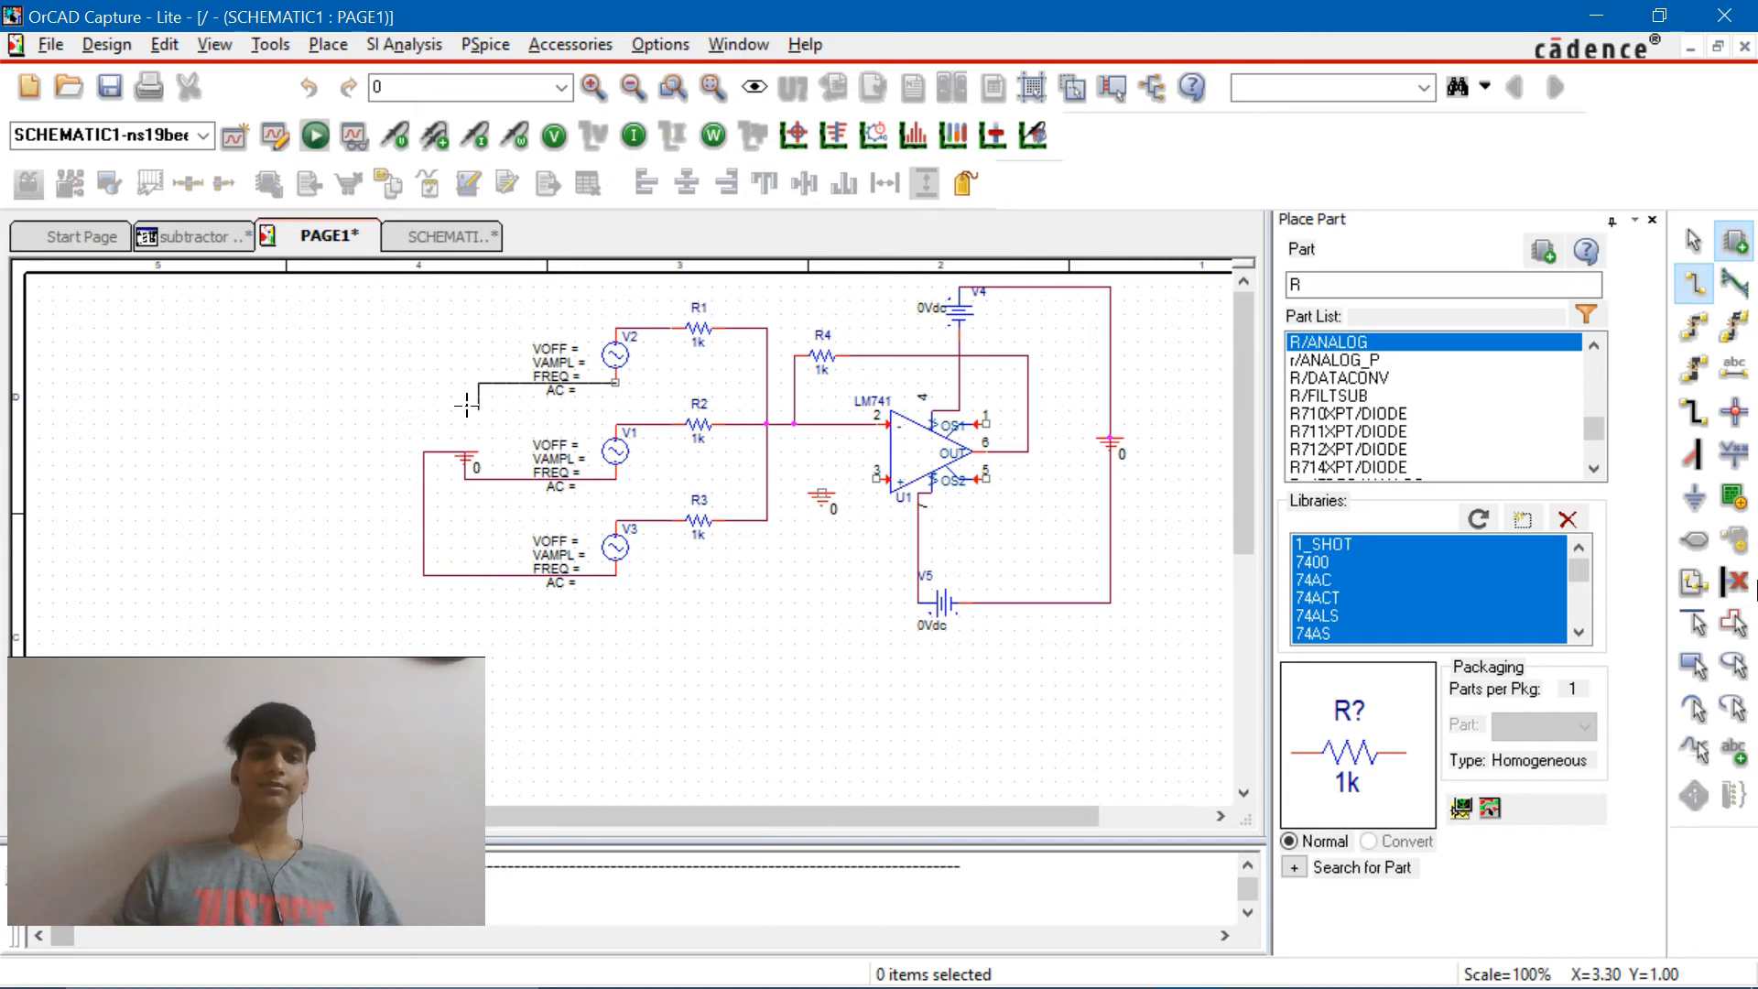
left_click(464, 451)
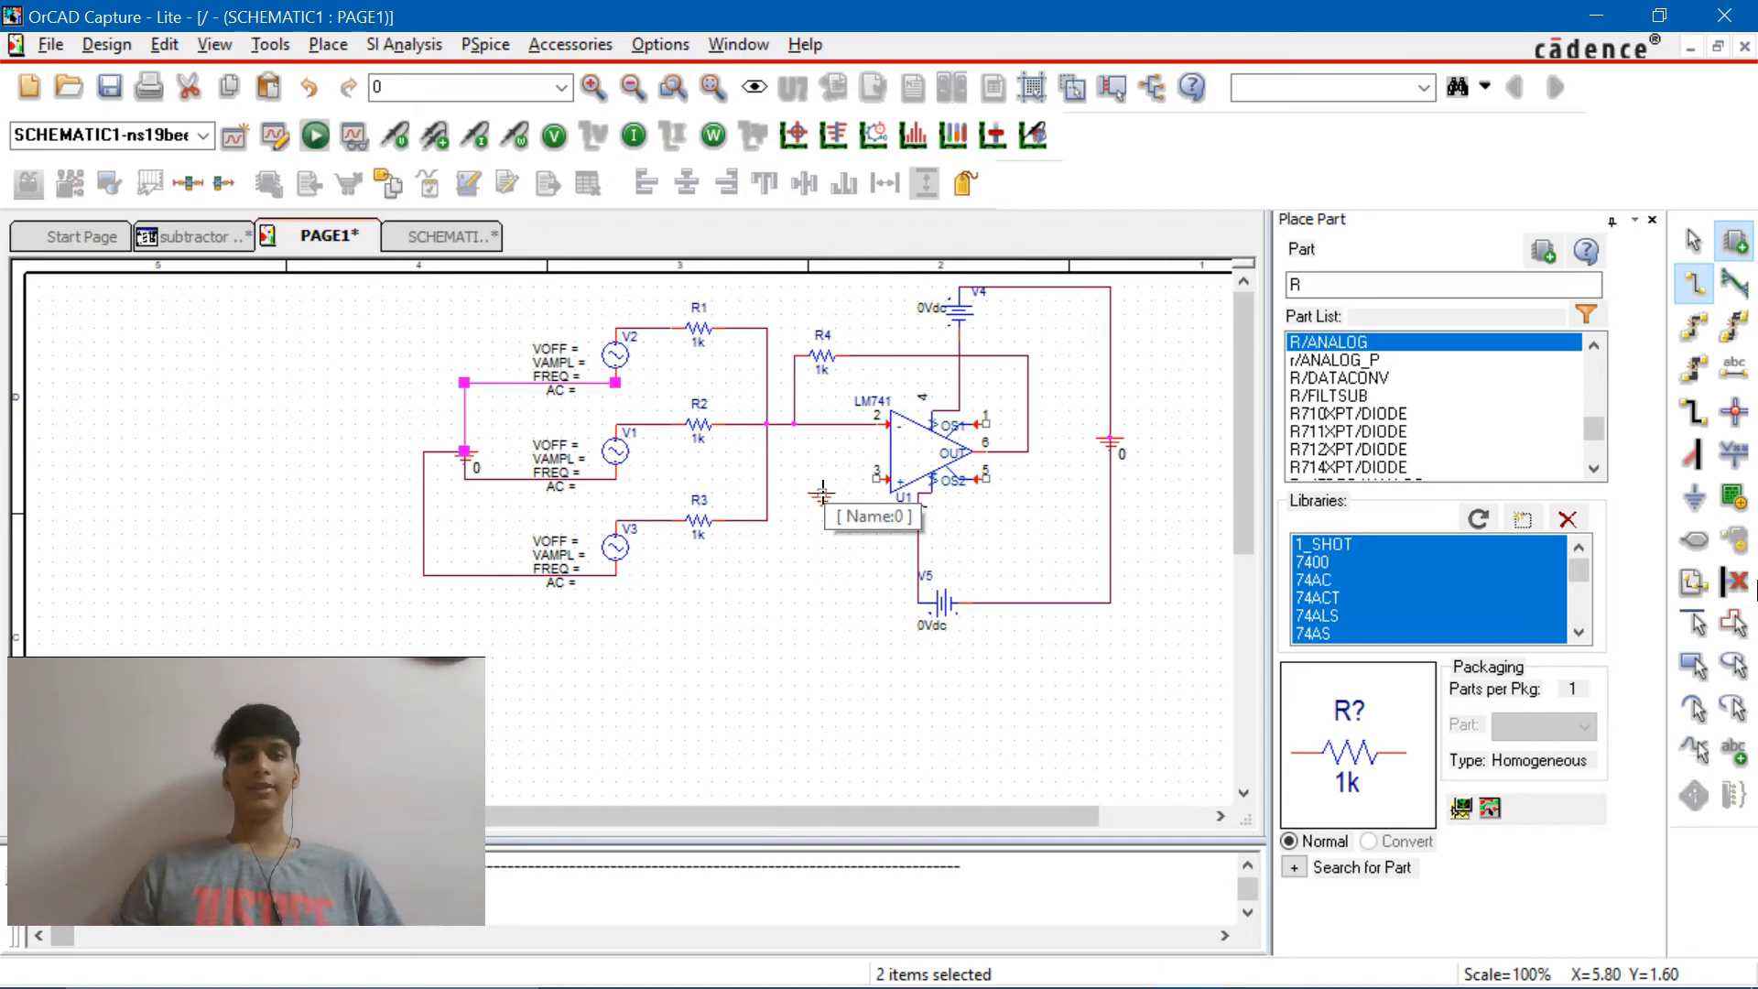
left_click(822, 492)
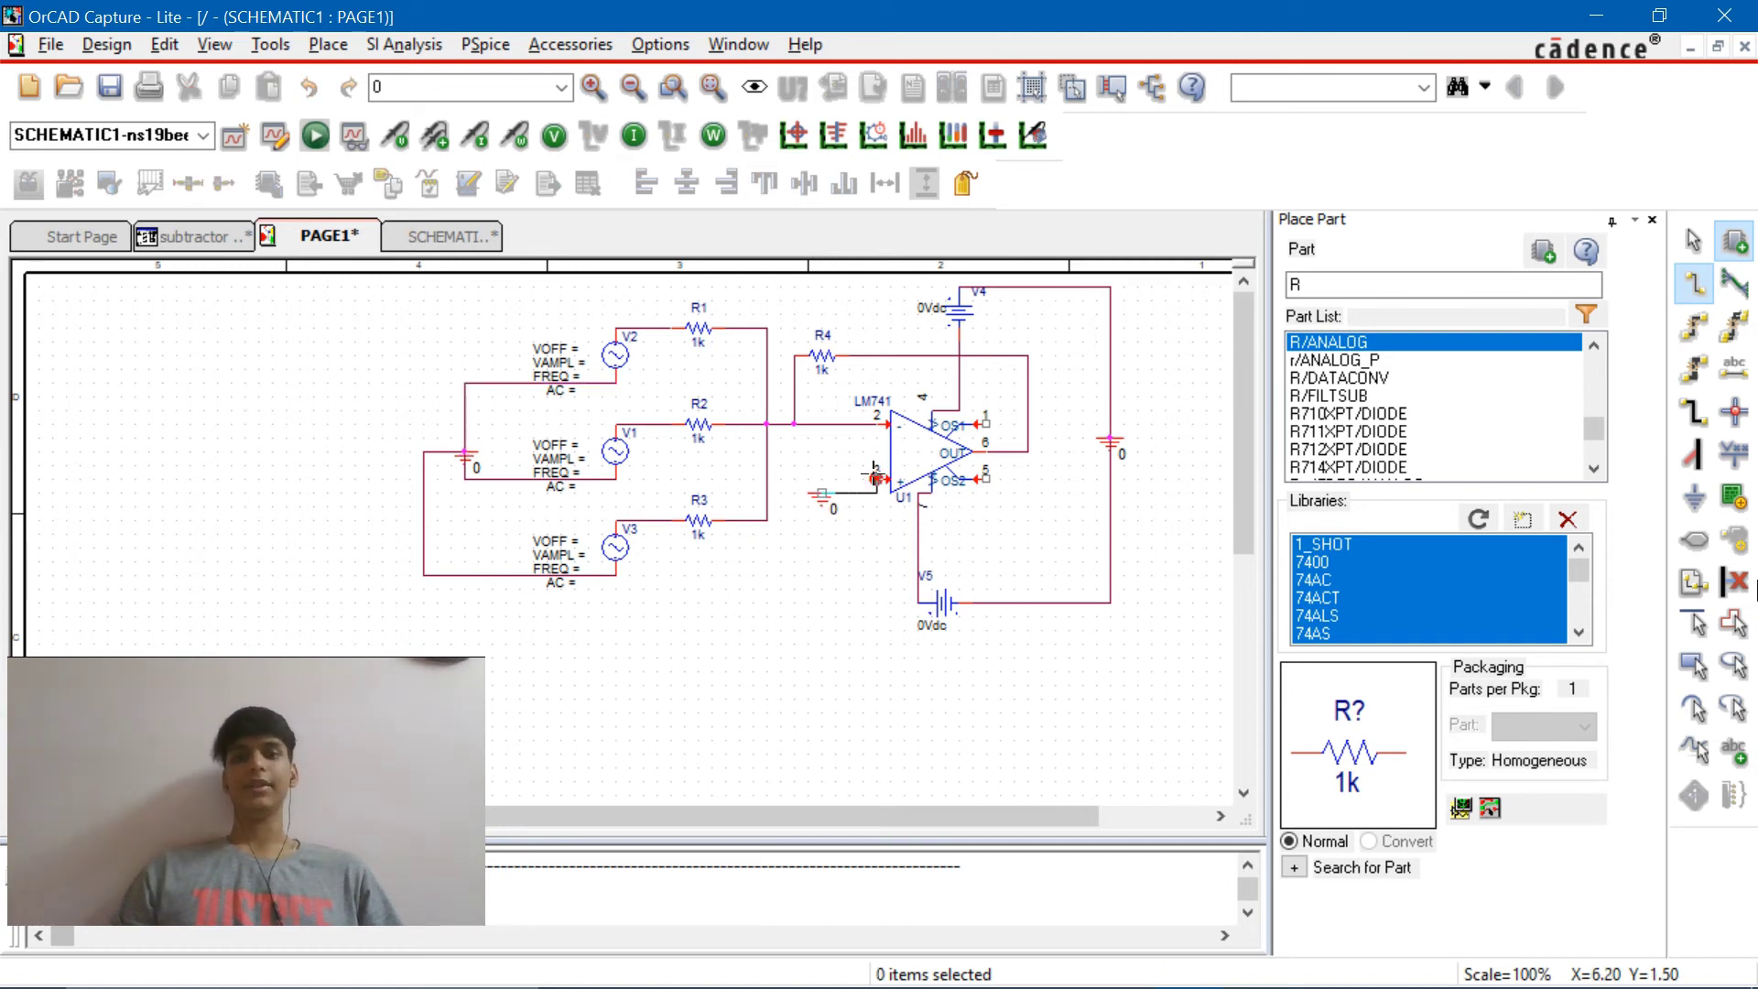
left_click(876, 478)
key("Escape")
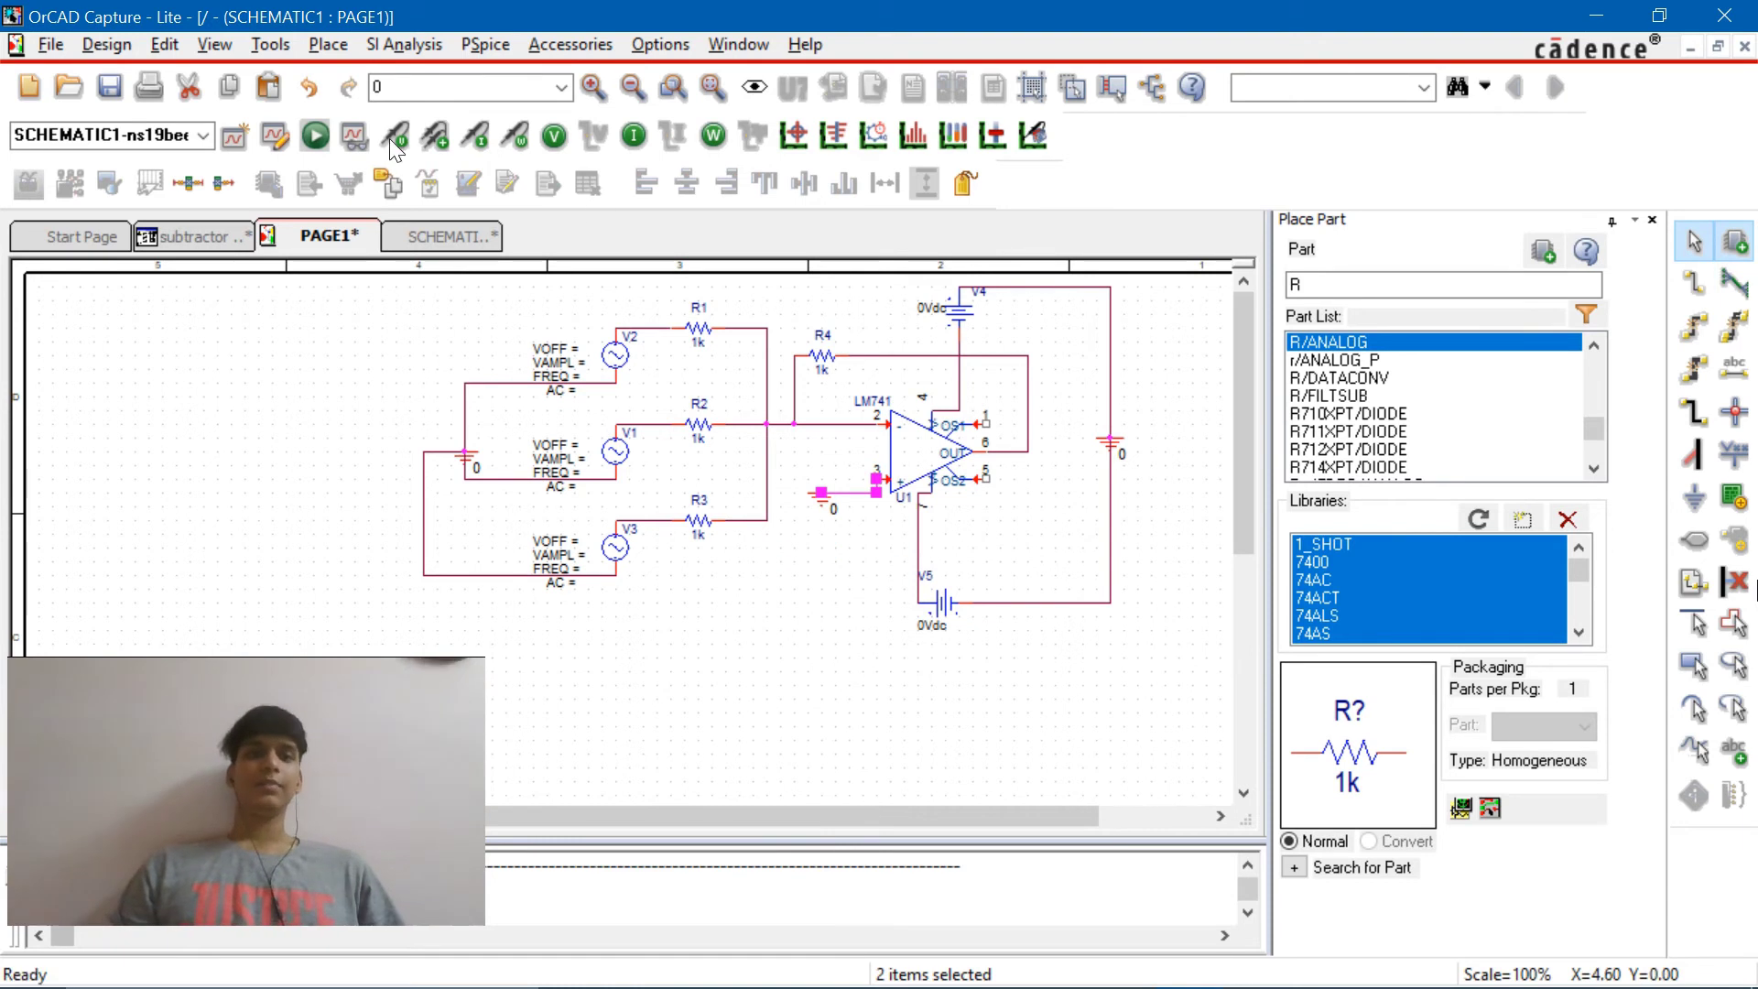
Put voltage probes on the V2–R1 and V1–R2 wires and the op-amp output
left_click(650, 331)
left_click(648, 426)
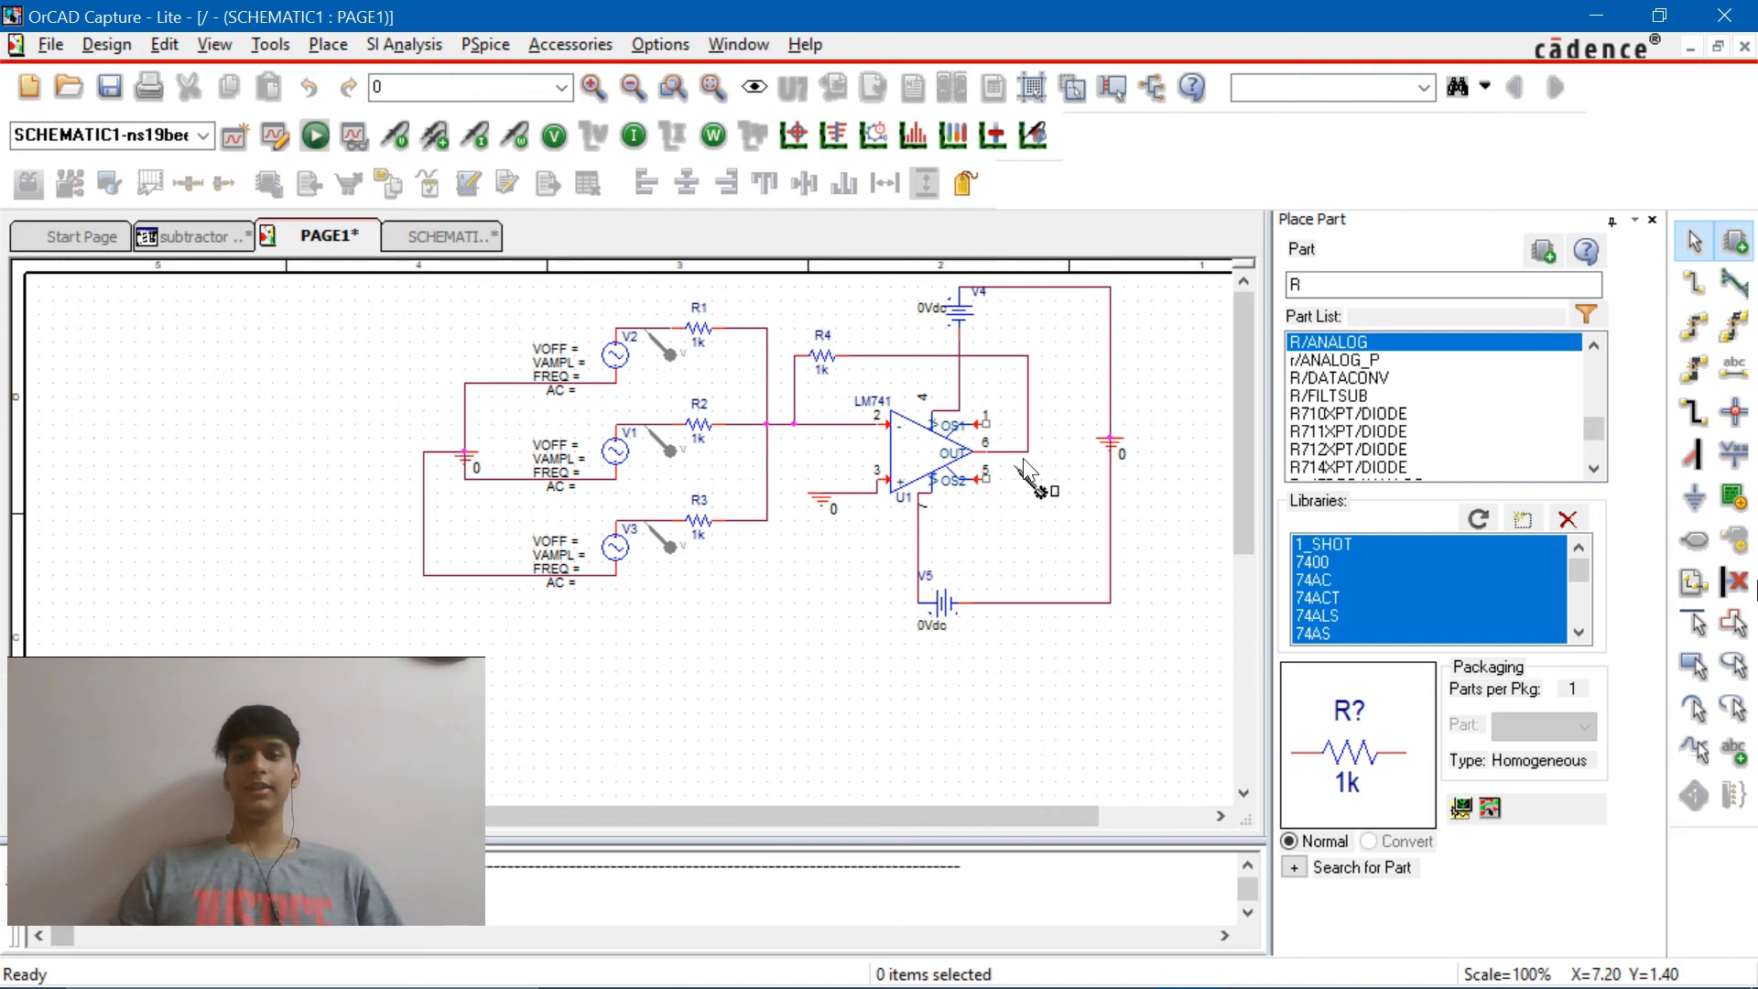
left_click(1044, 480)
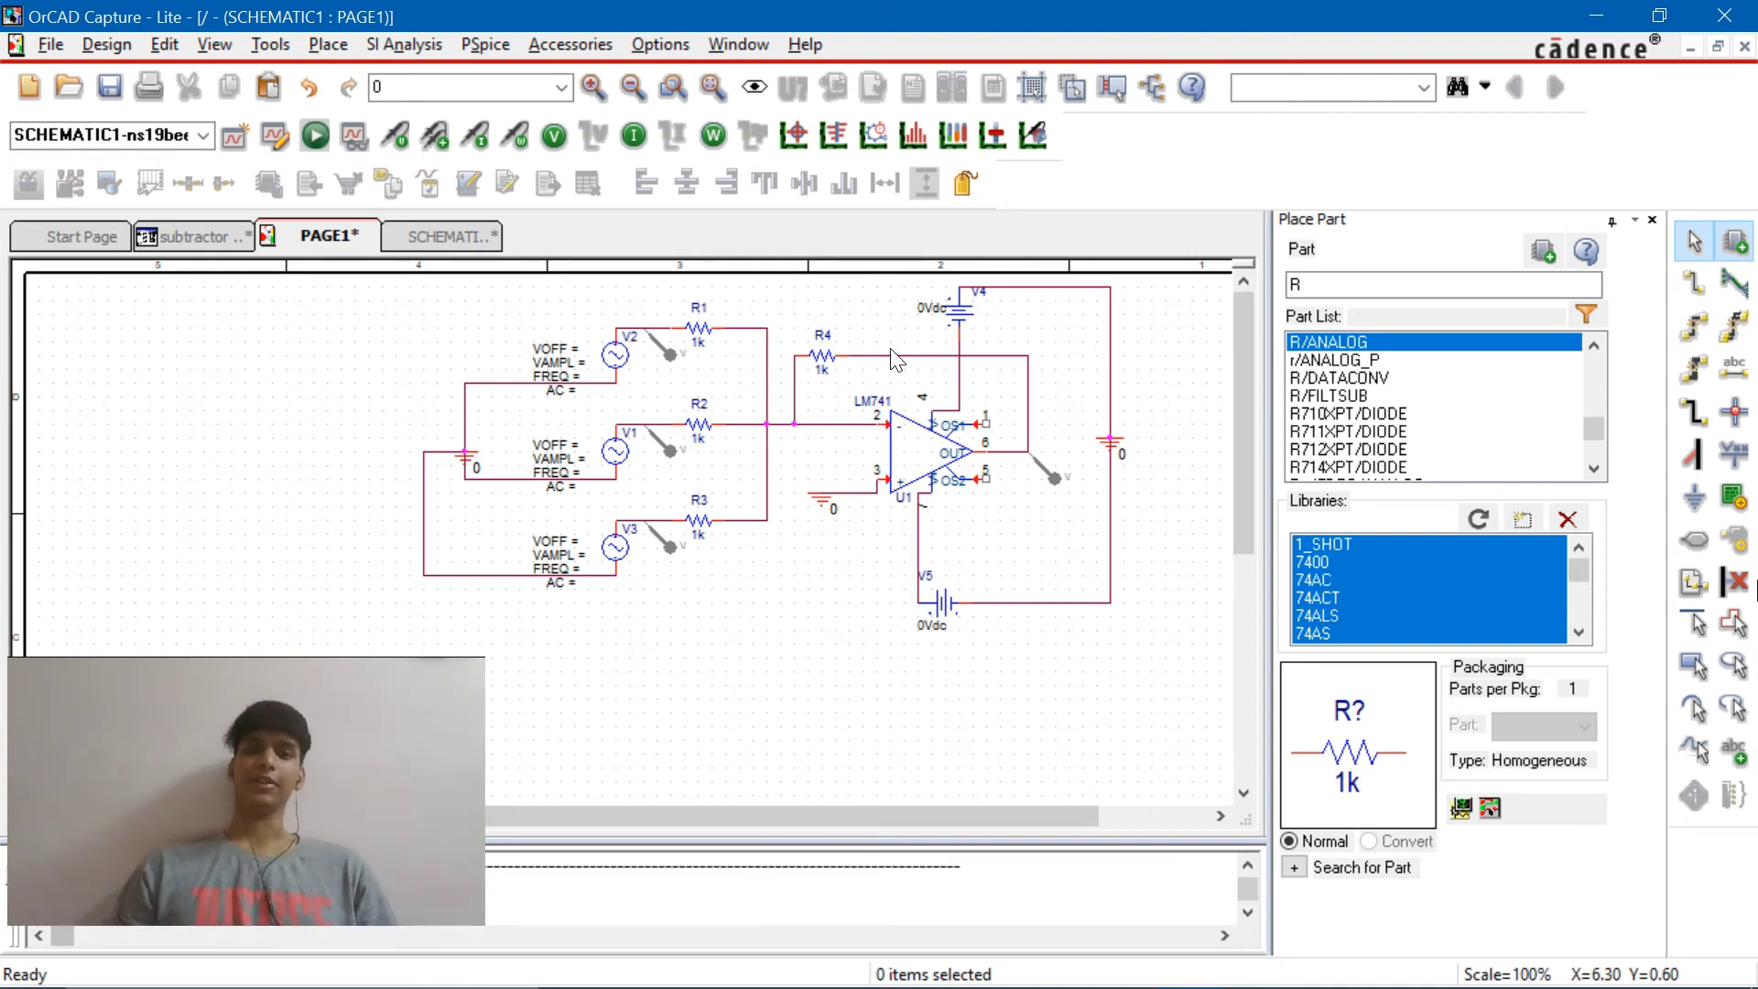
Set V2's VOFF to 0 and amplitude to 4V
left_click(569, 347)
double_click(566, 349)
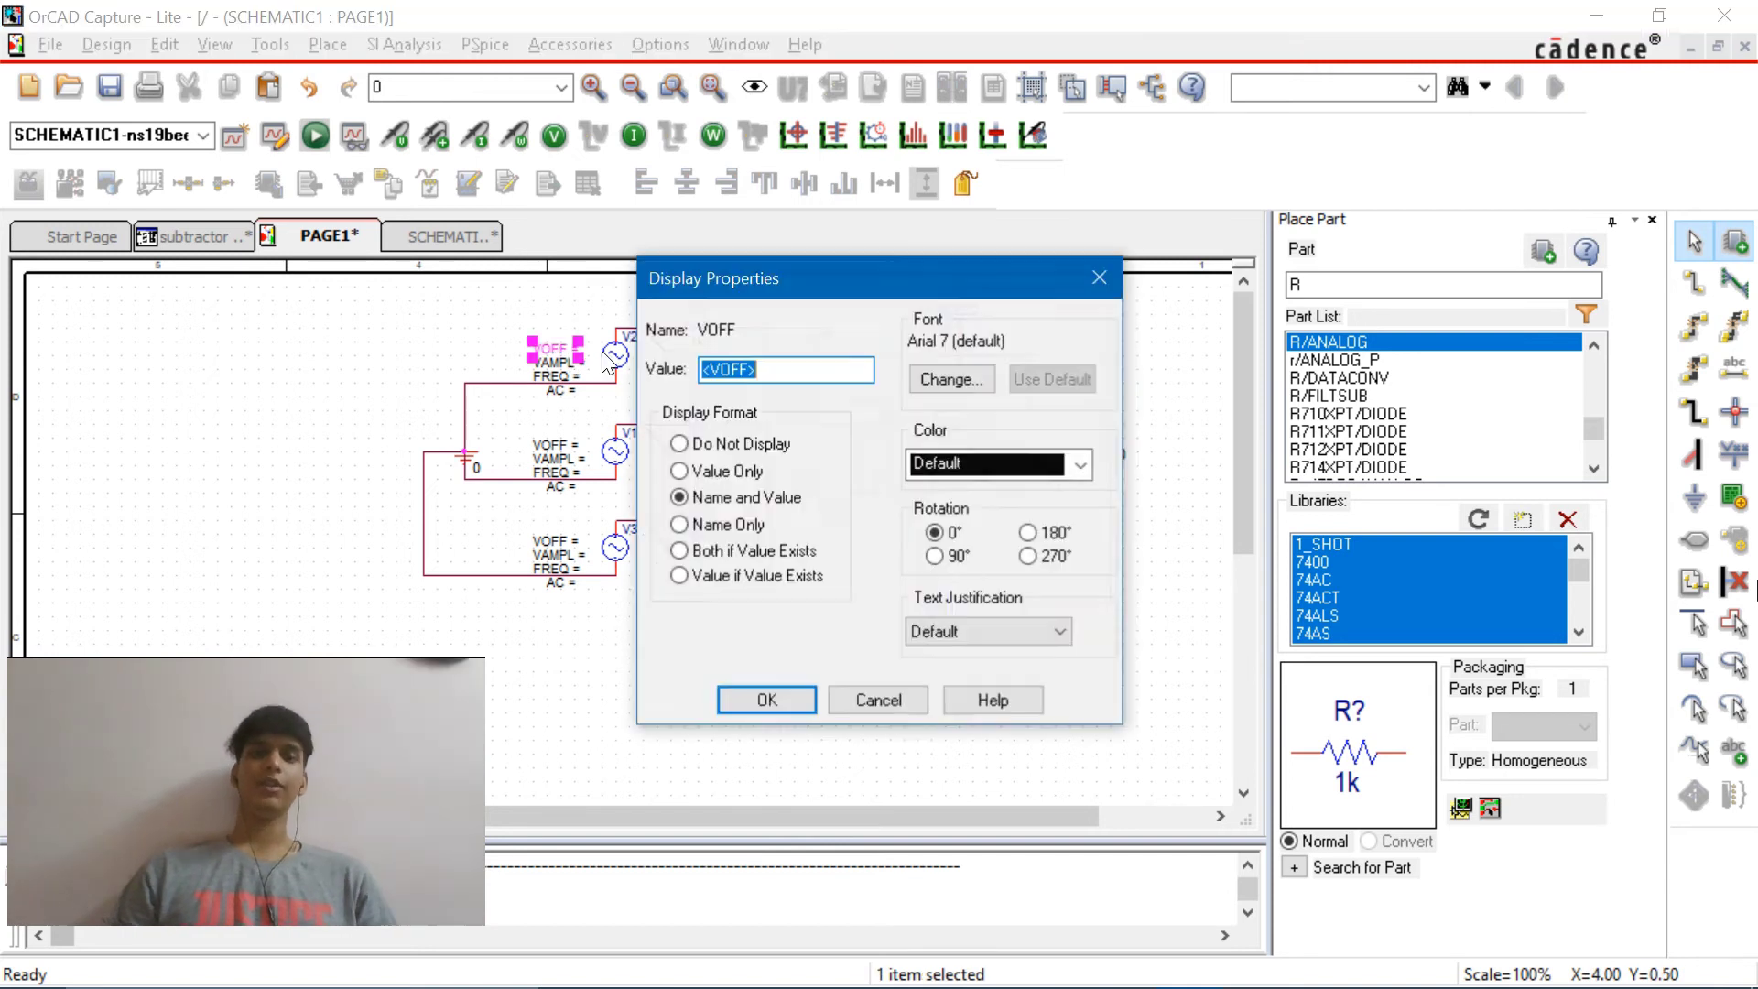
type("0")
key("Return")
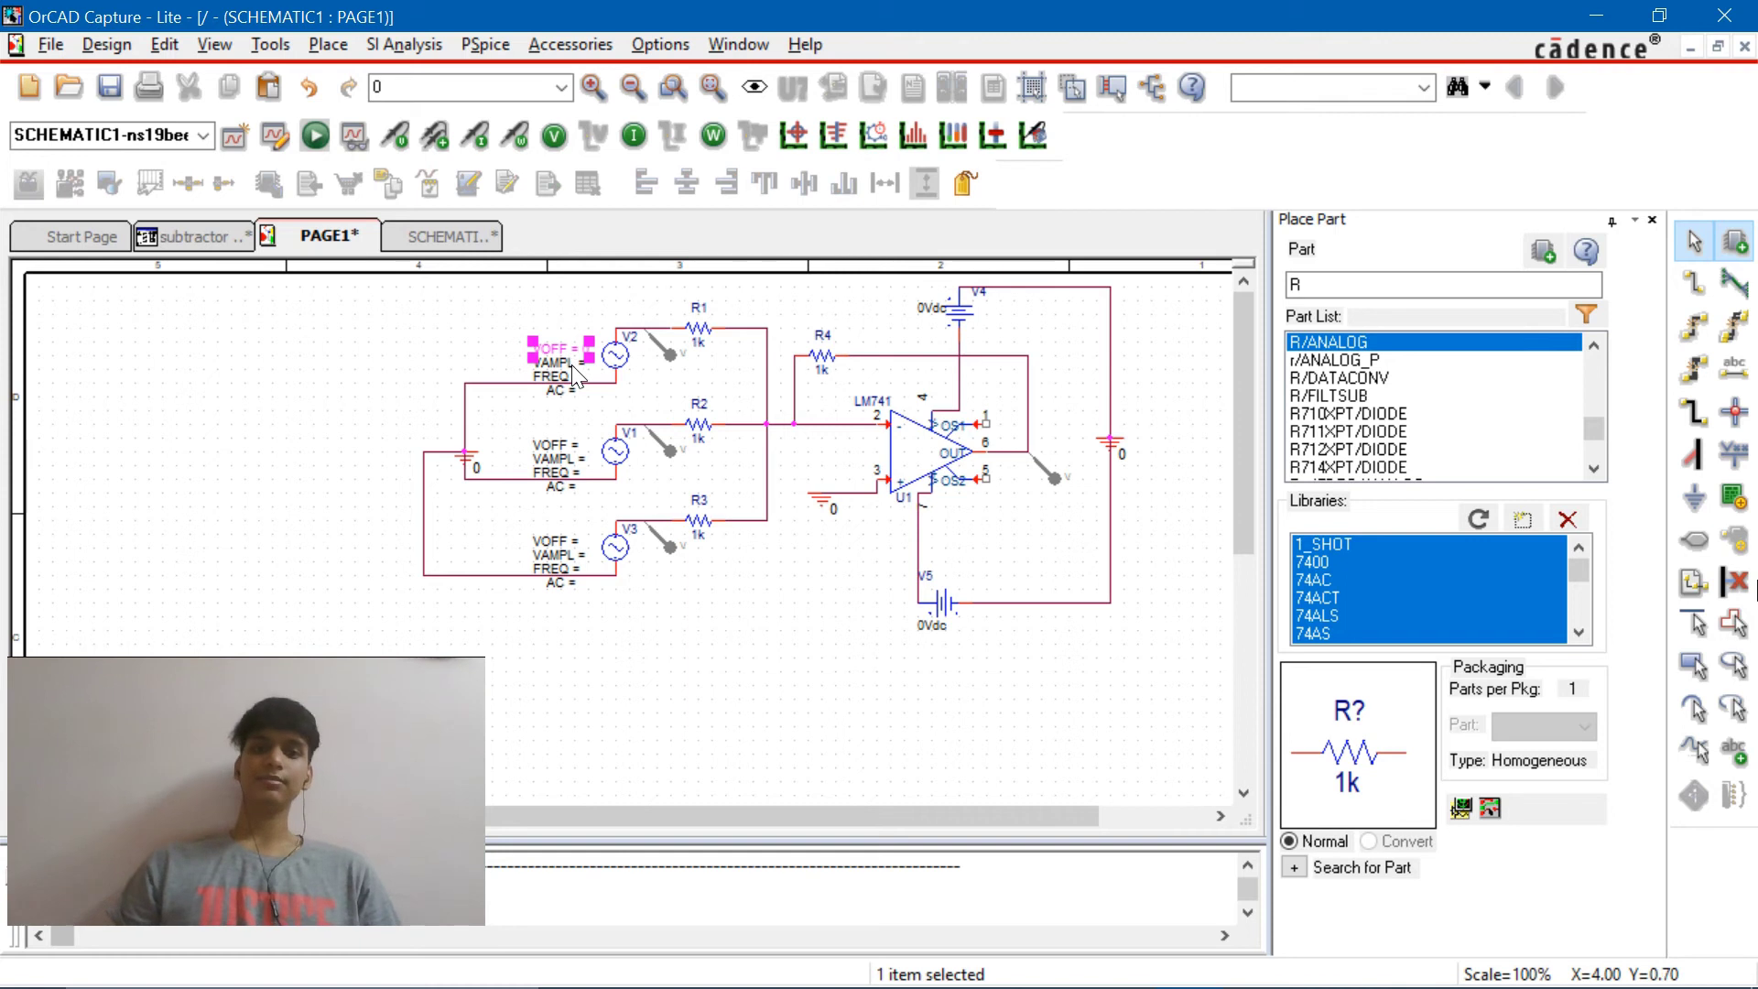
double_click(568, 363)
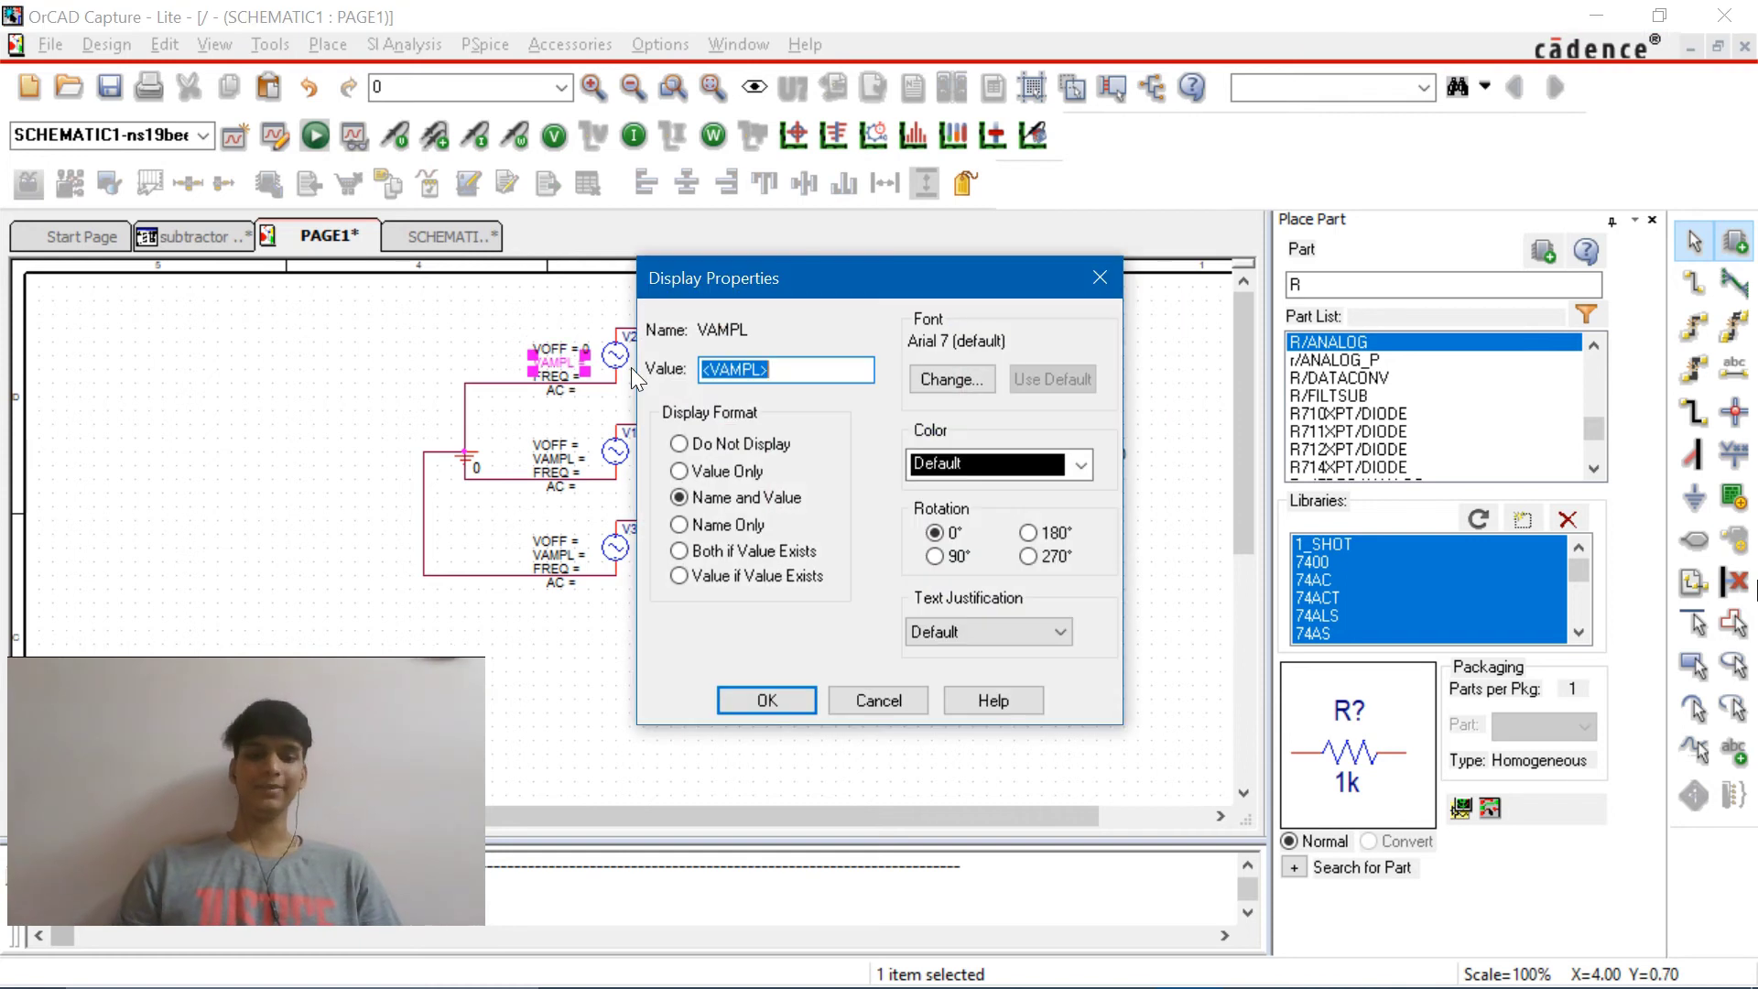
type("4V")
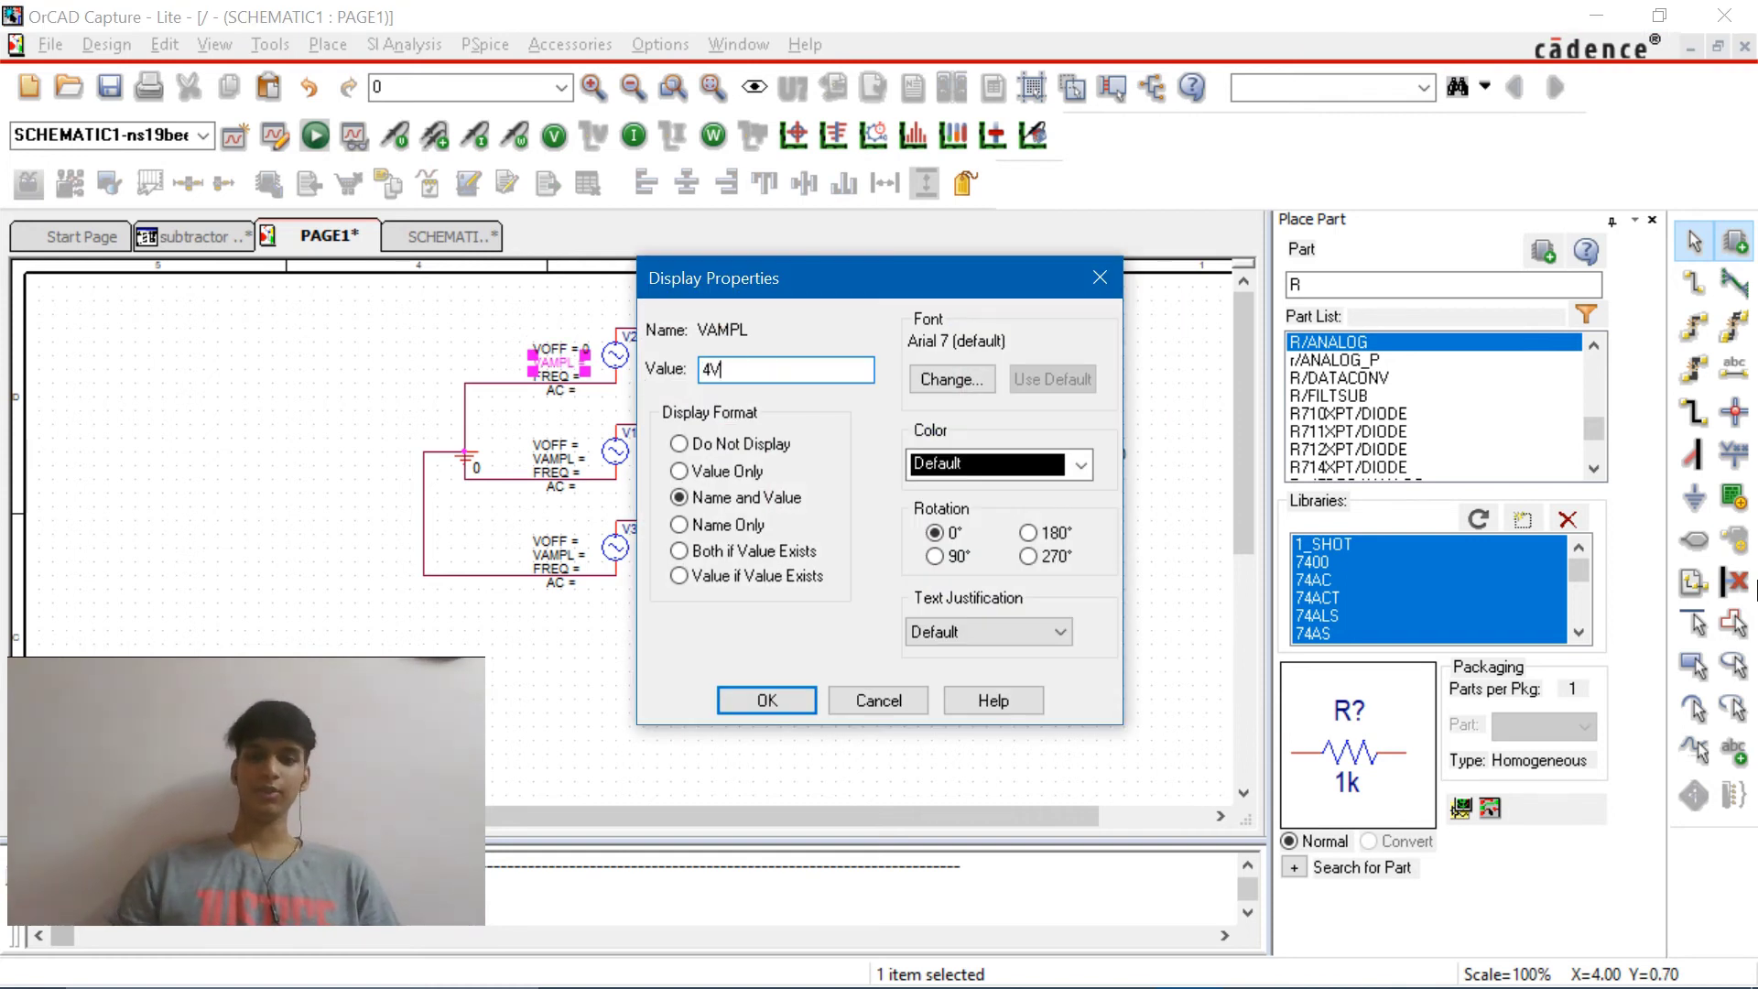
key("Return")
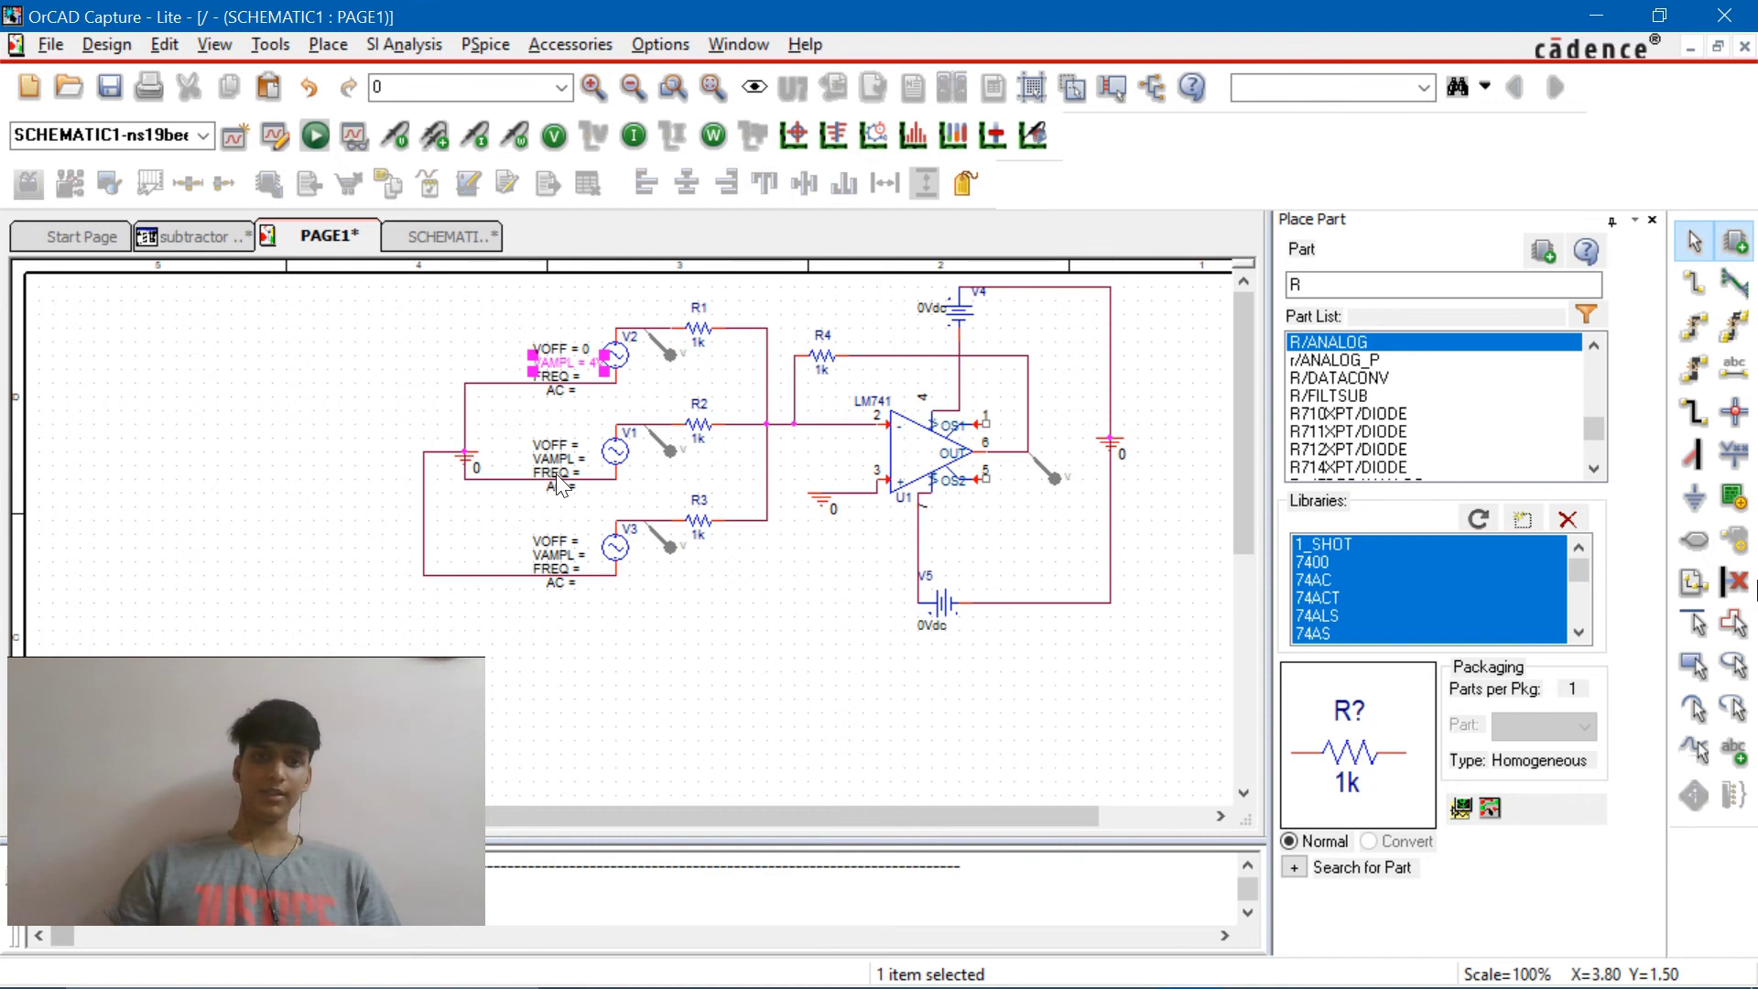
Set V1's amplitude to 3V and V3's amplitude to 2V
left_click(578, 448)
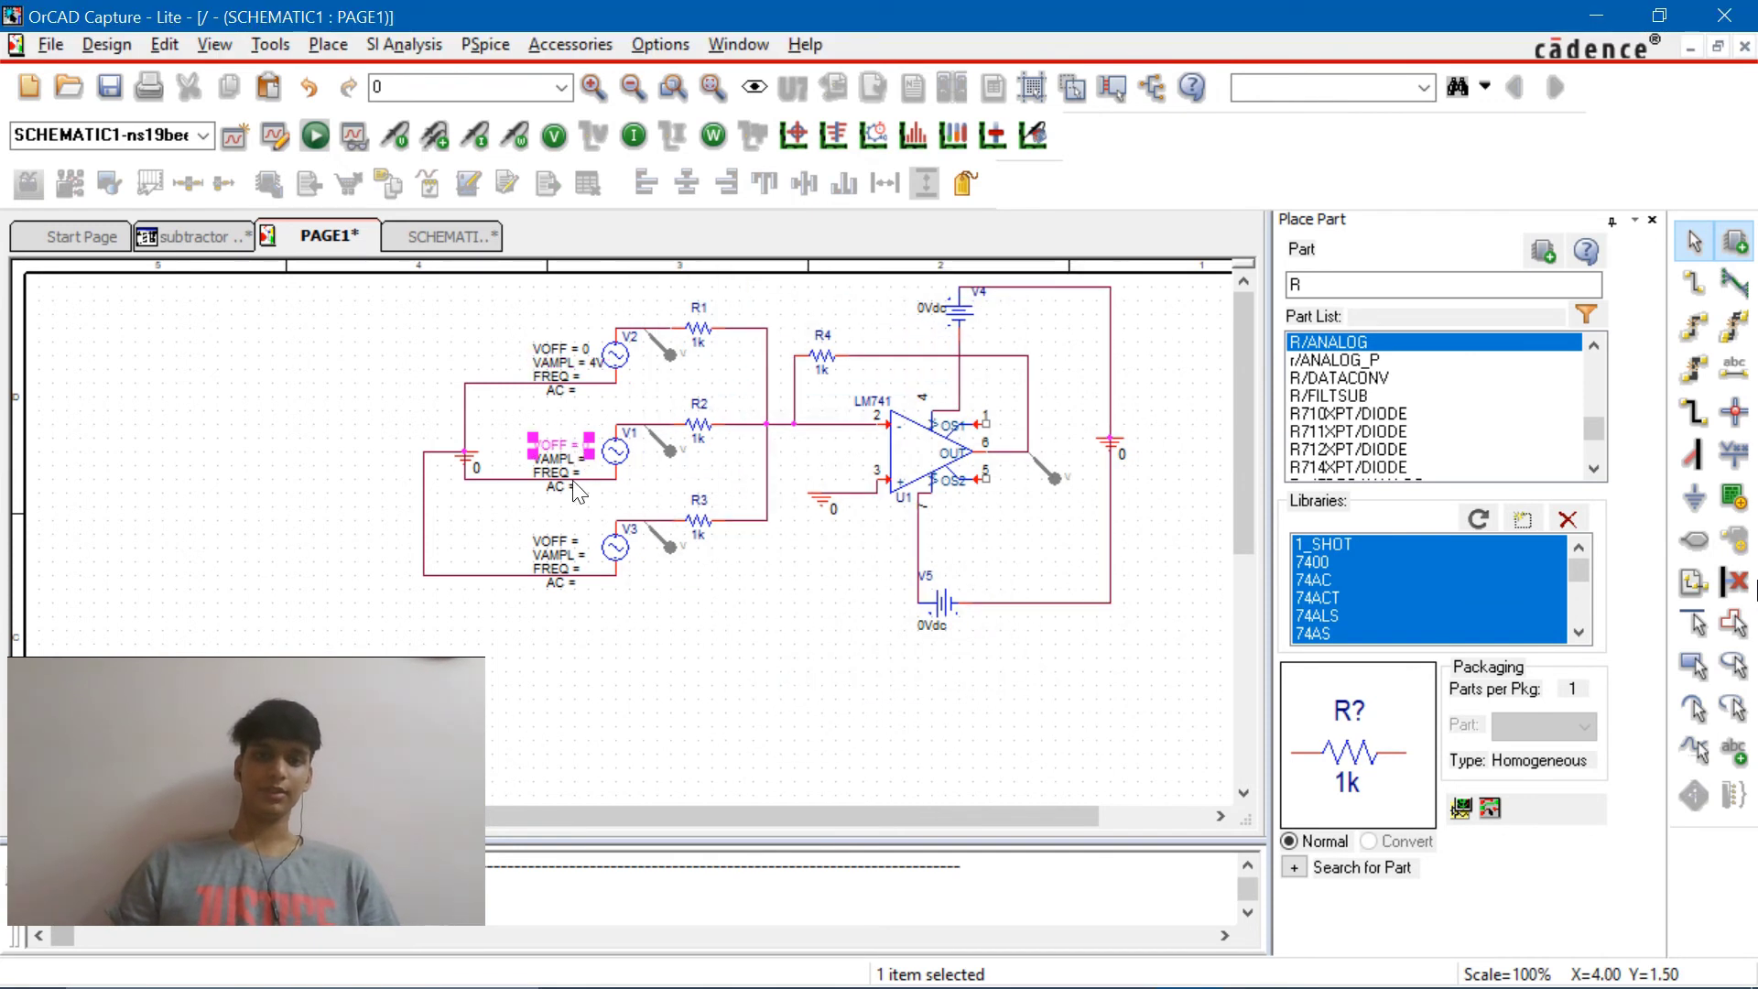
double_click(563, 459)
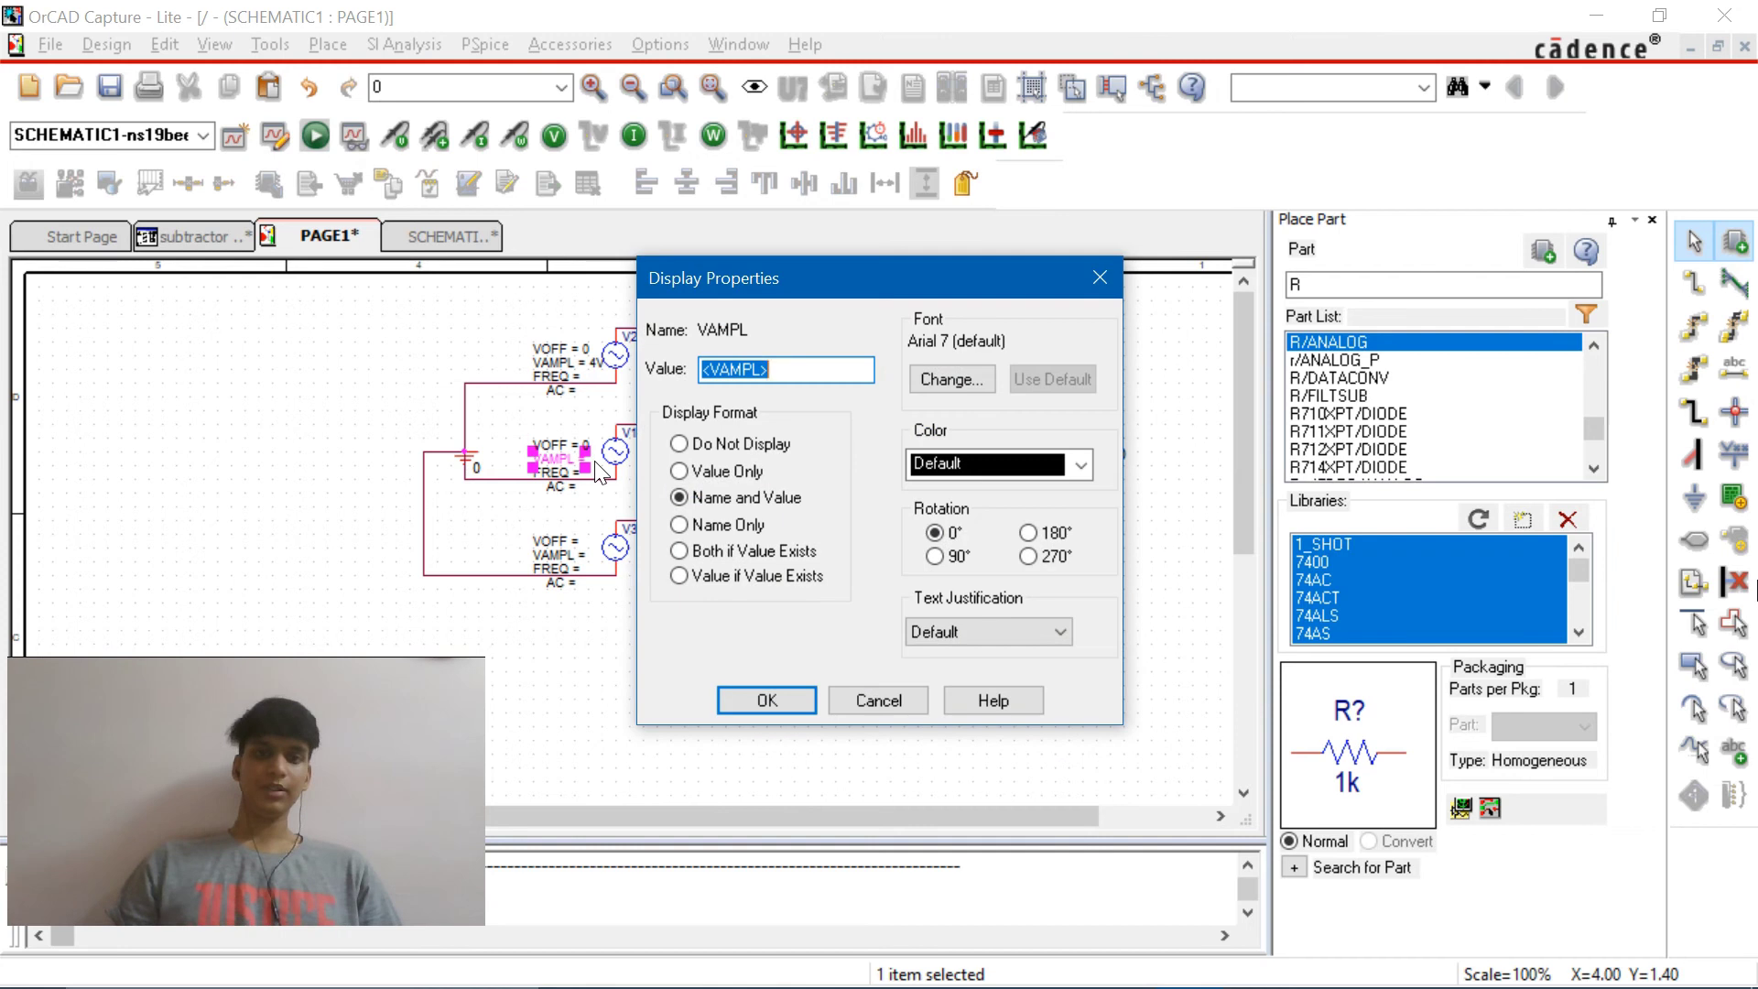
type("3V")
key("Return")
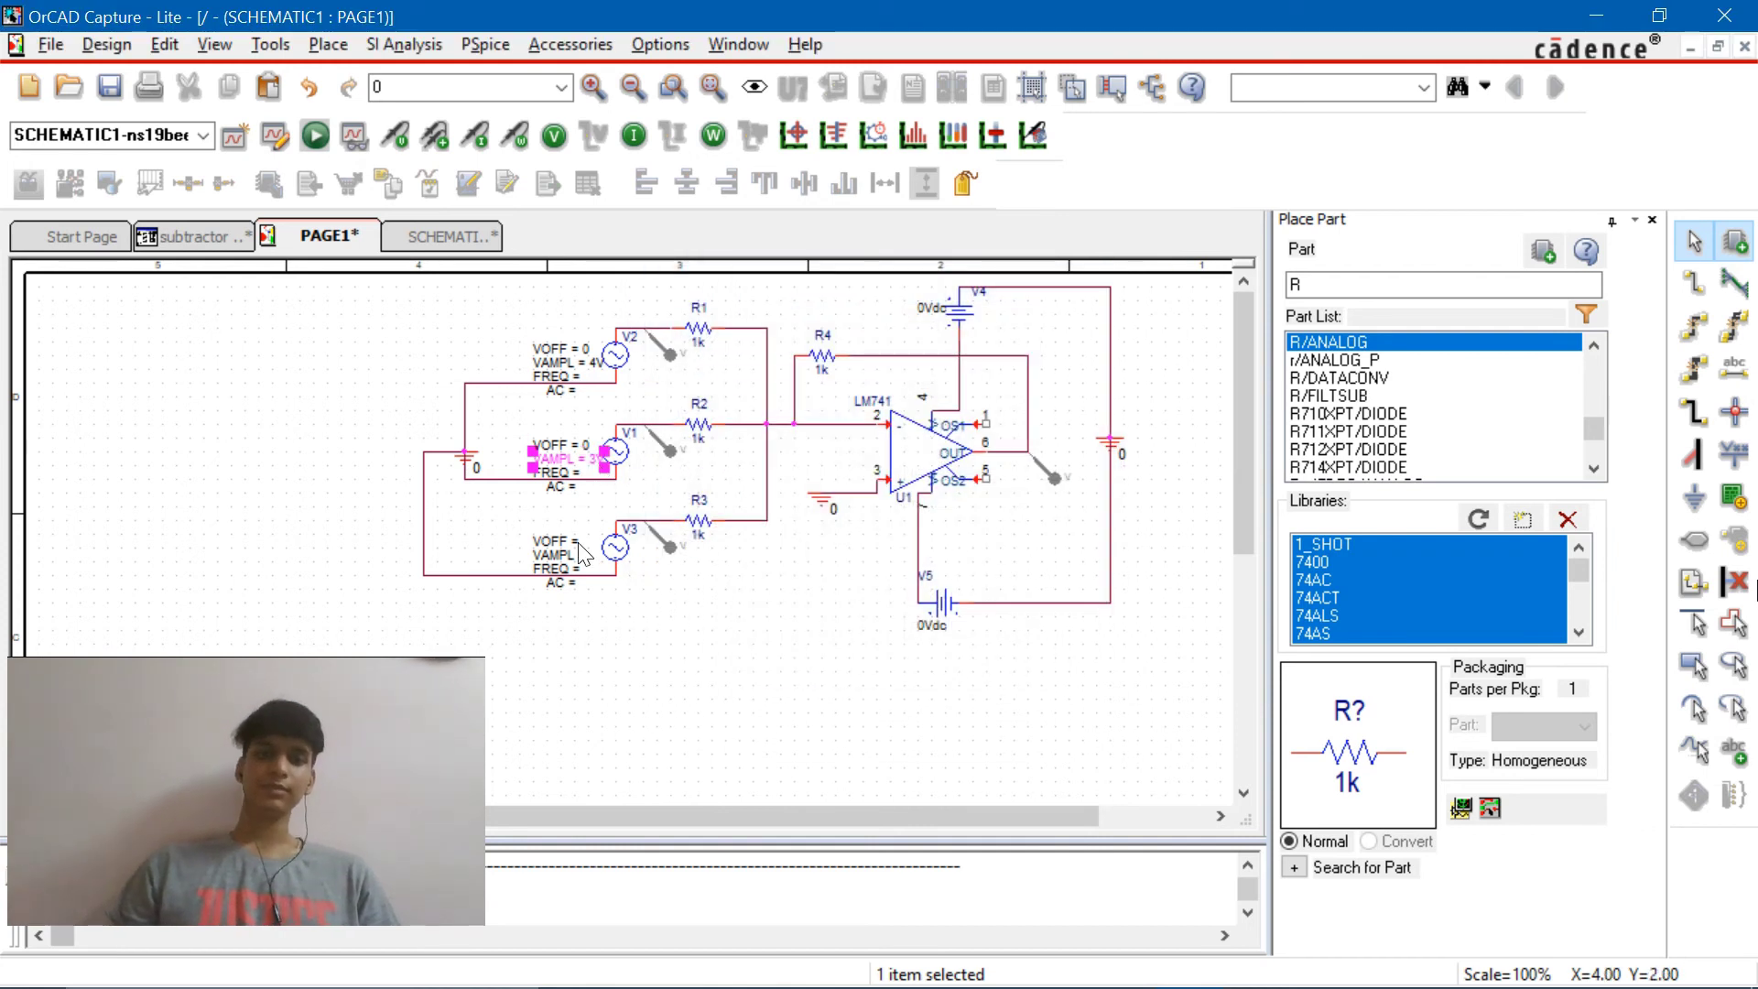
double_click(580, 553)
key("Return")
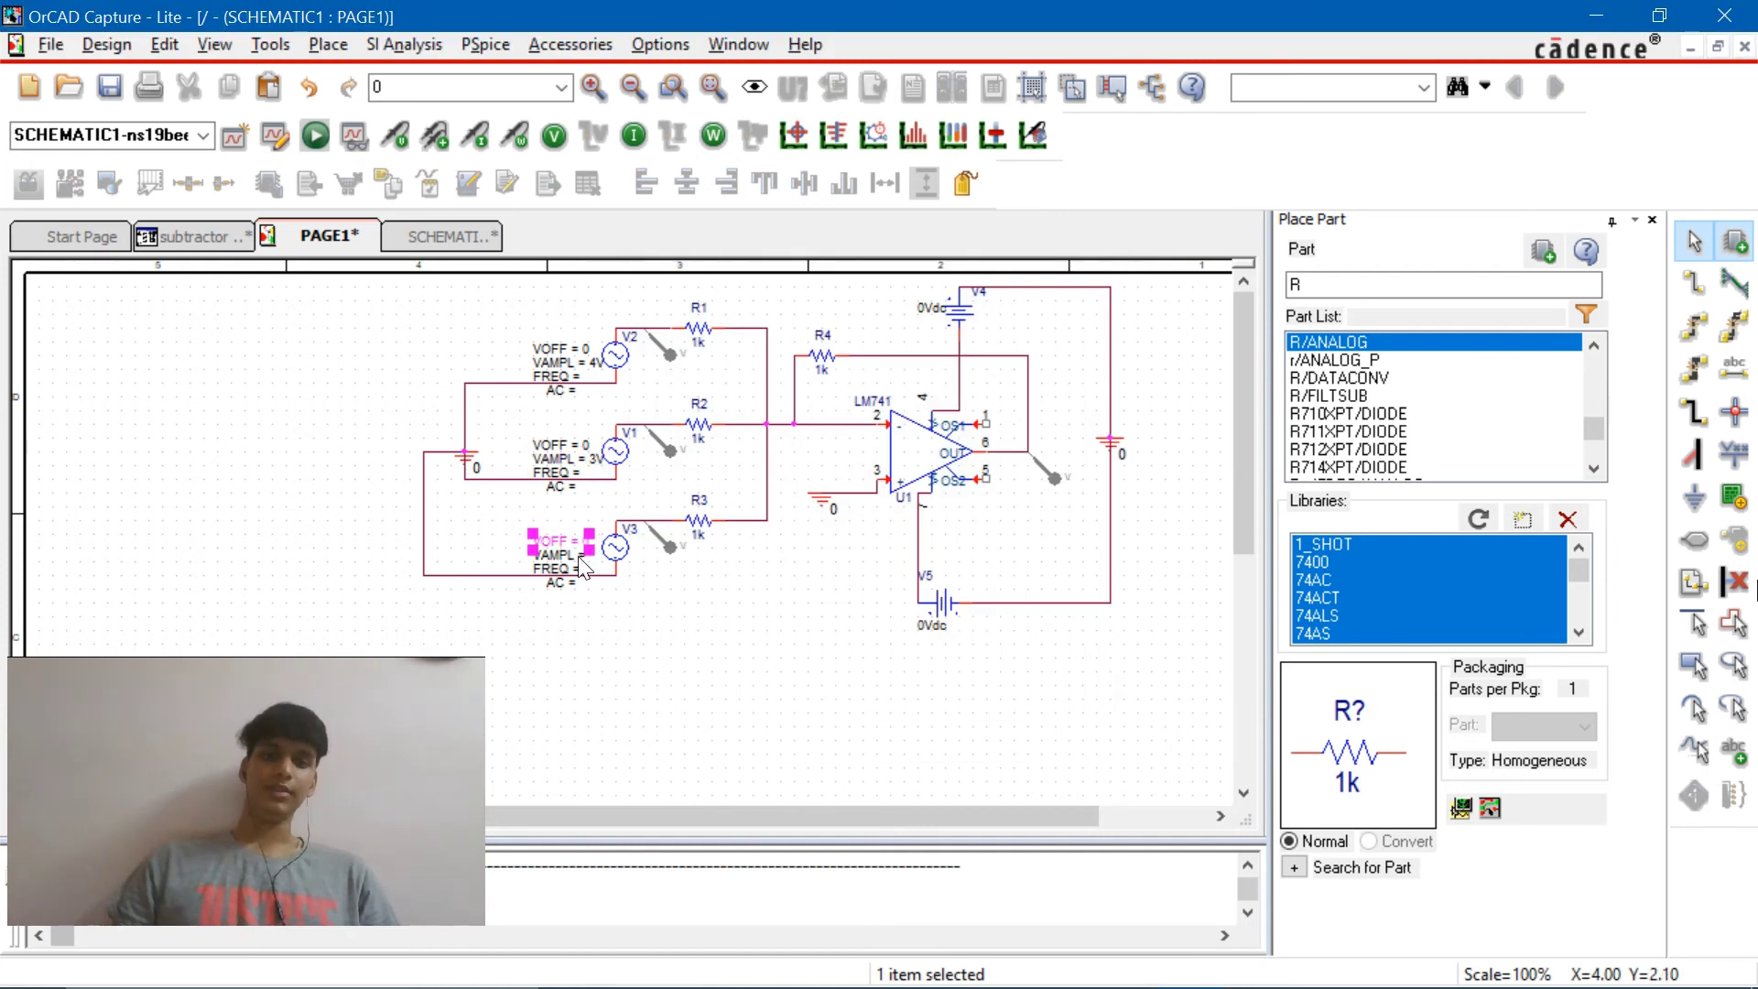
double_click(581, 566)
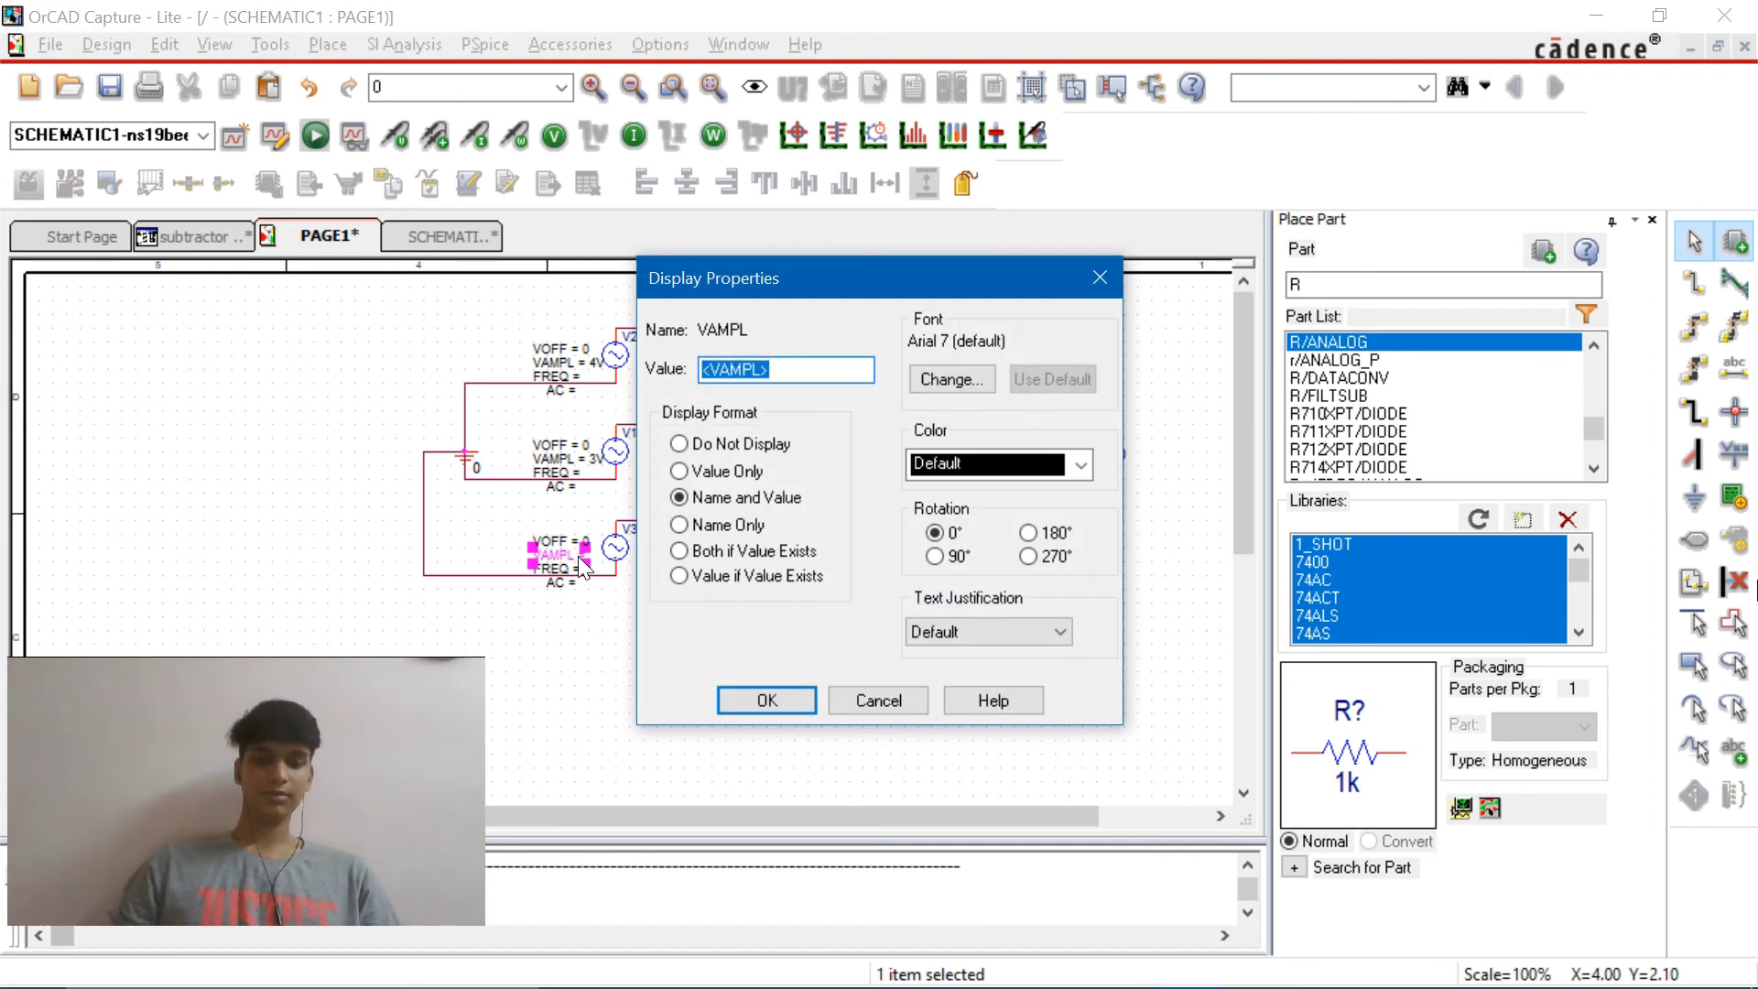
type("2V")
key("Return")
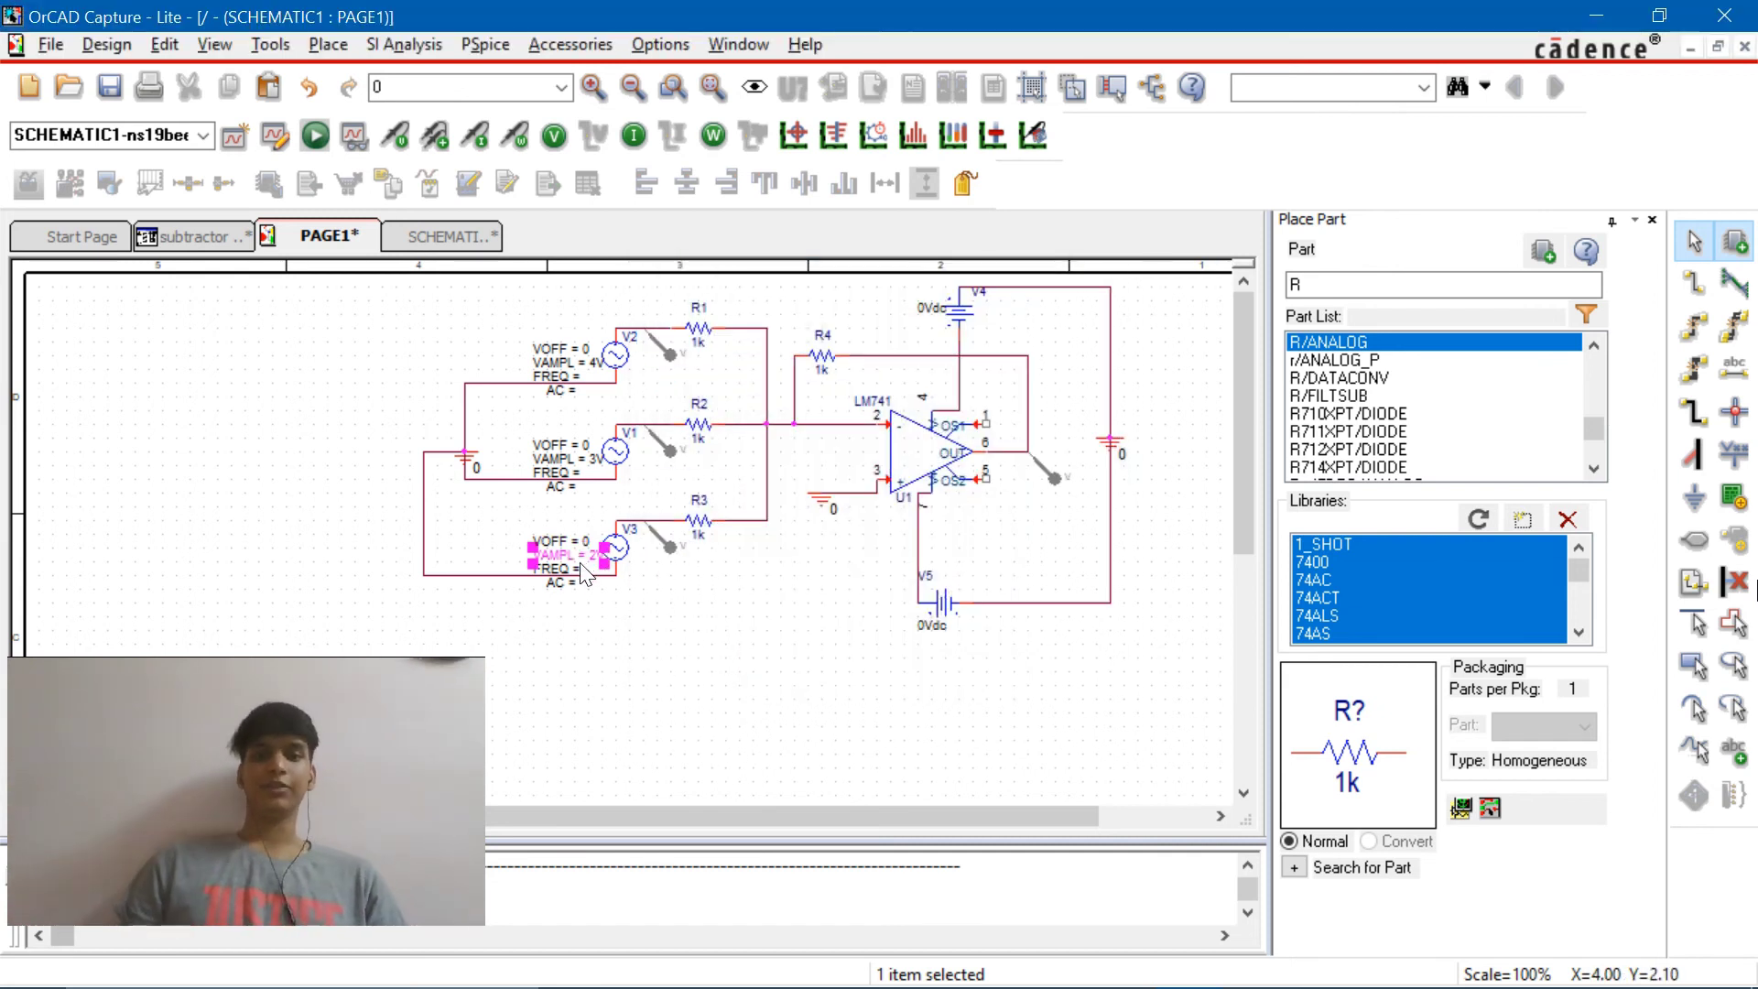
Set the frequency of V3, V1 and V2 to 50
left_click(586, 575)
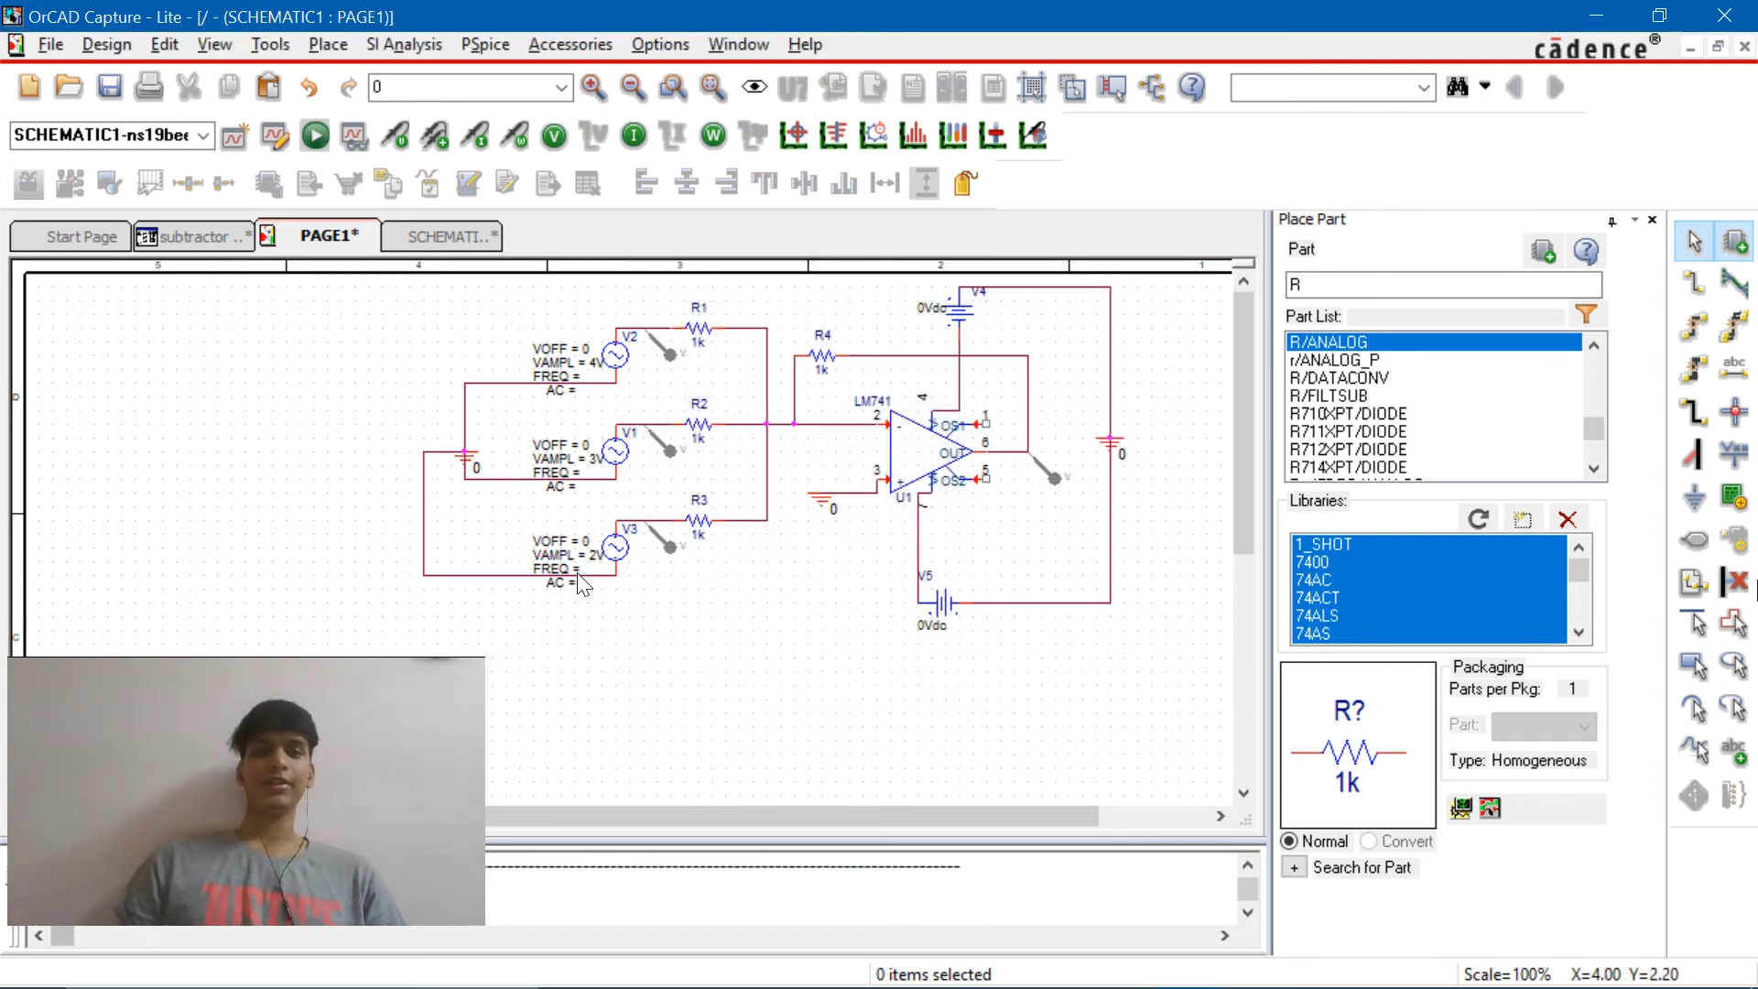
double_click(569, 566)
type("50")
key("Return")
double_click(568, 471)
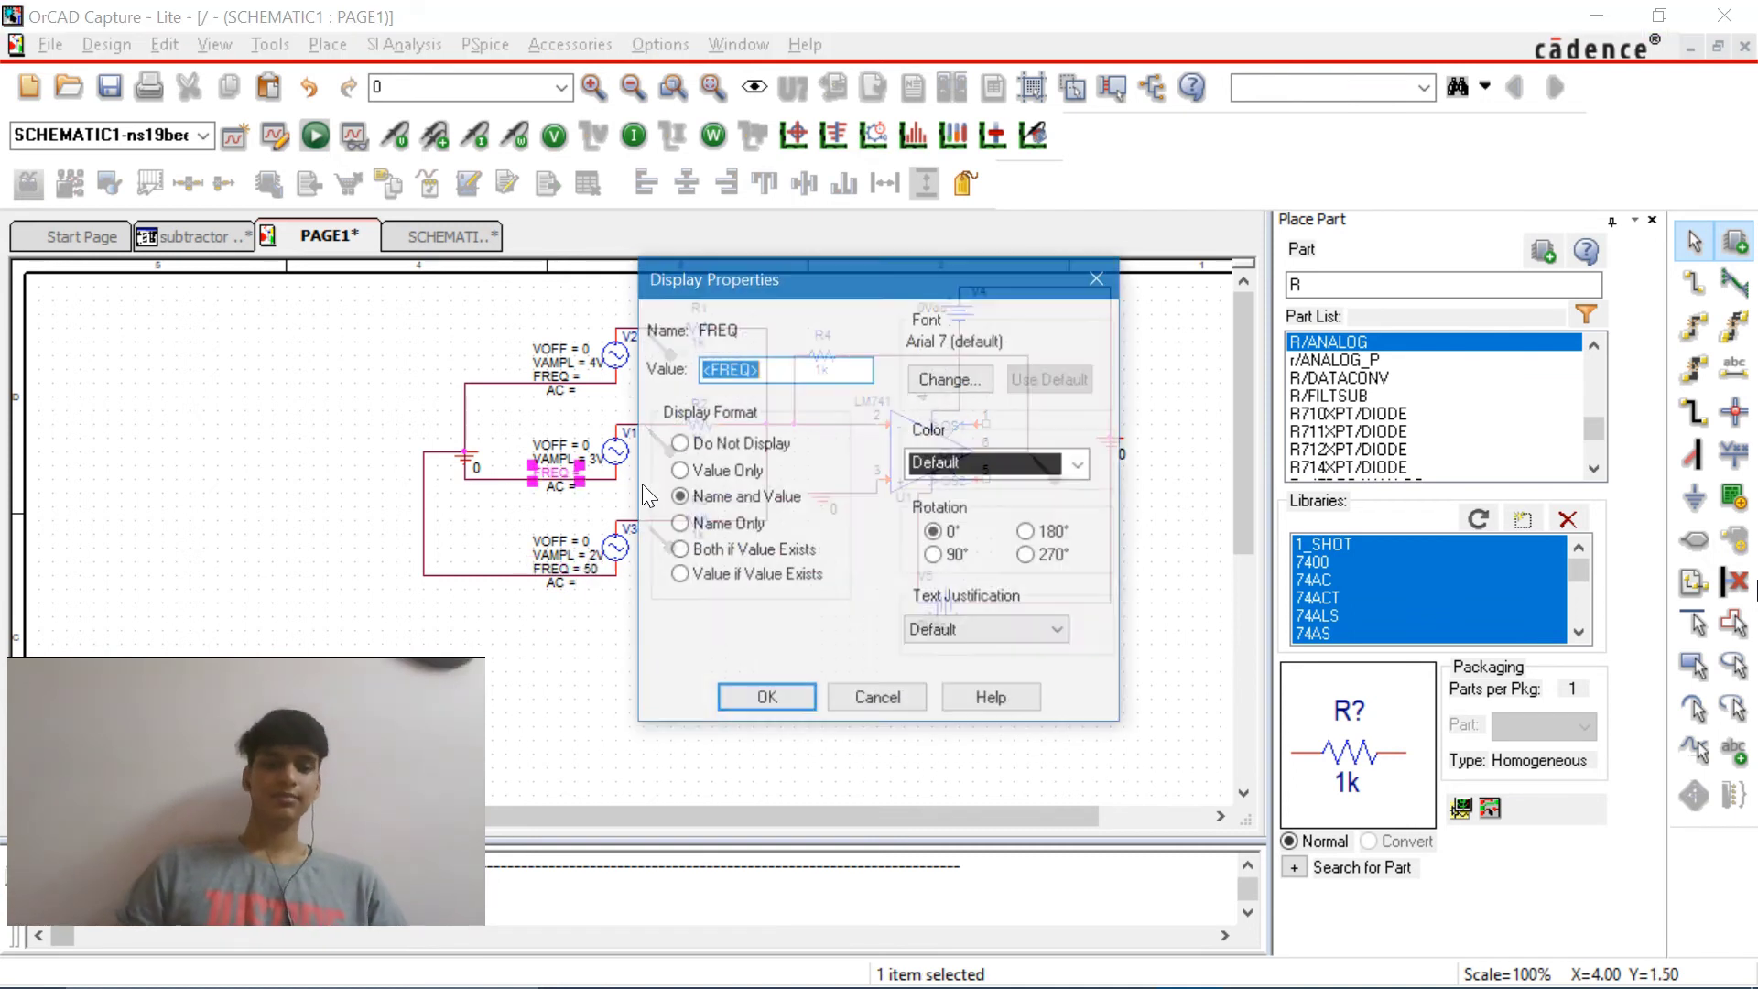
type("50")
key("Return")
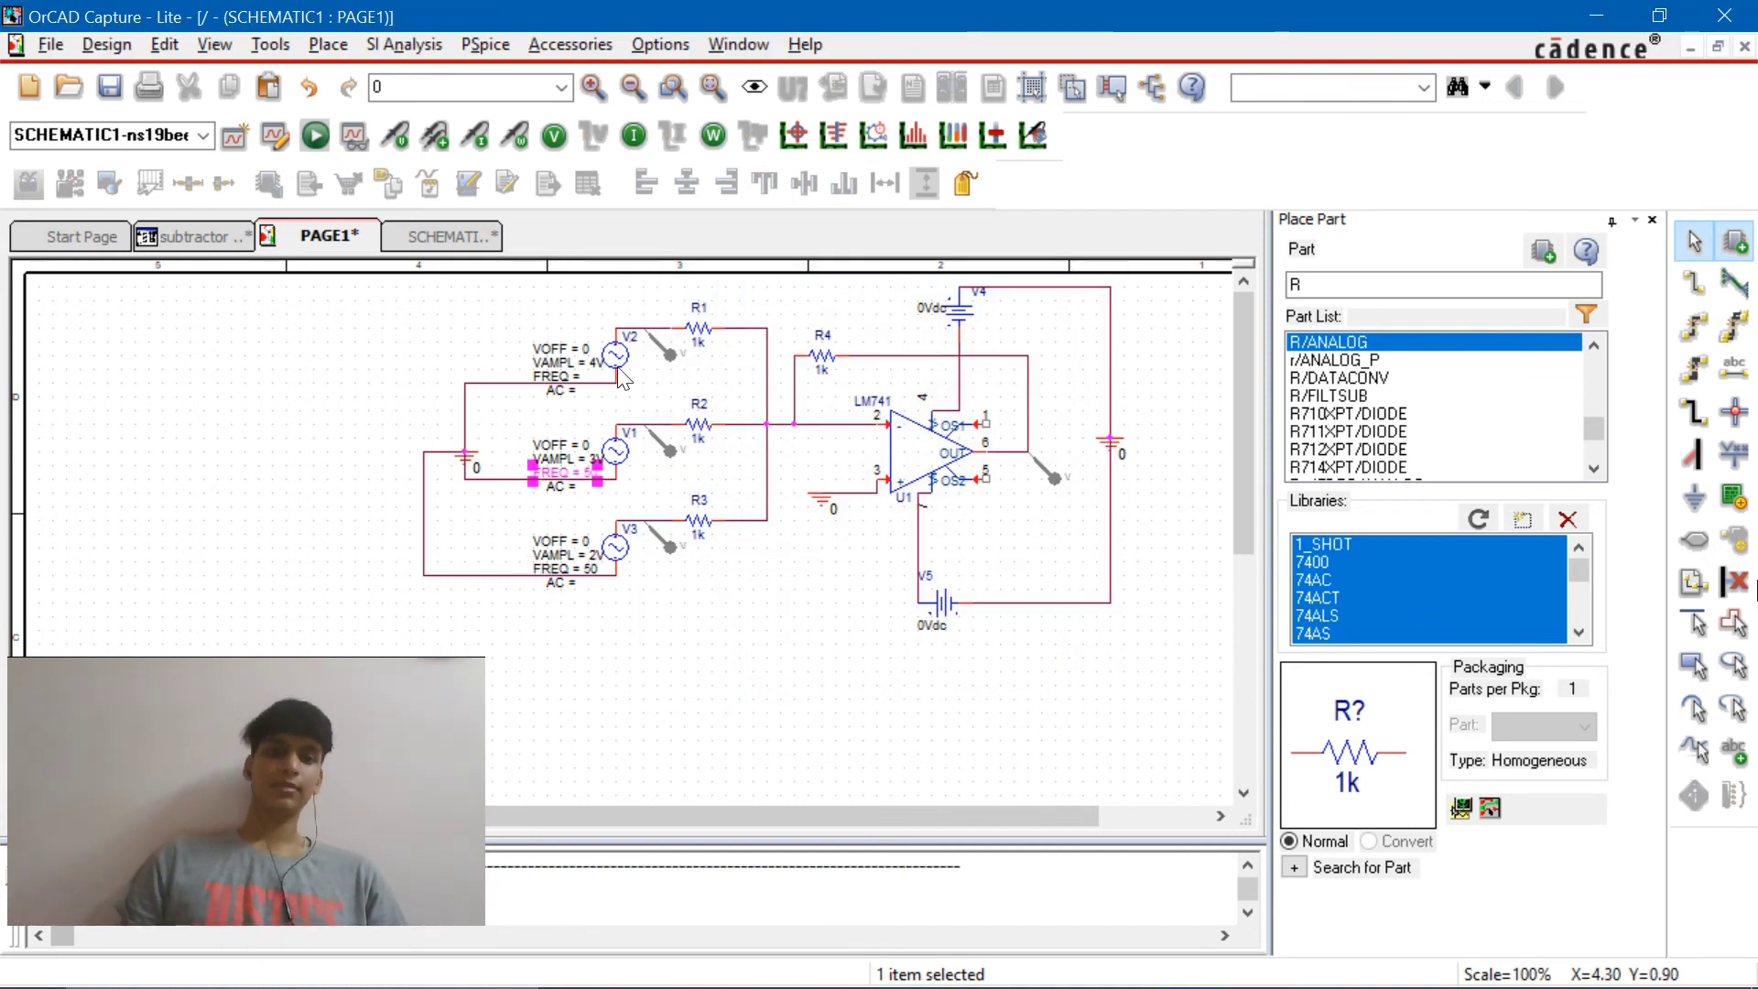
double_click(576, 376)
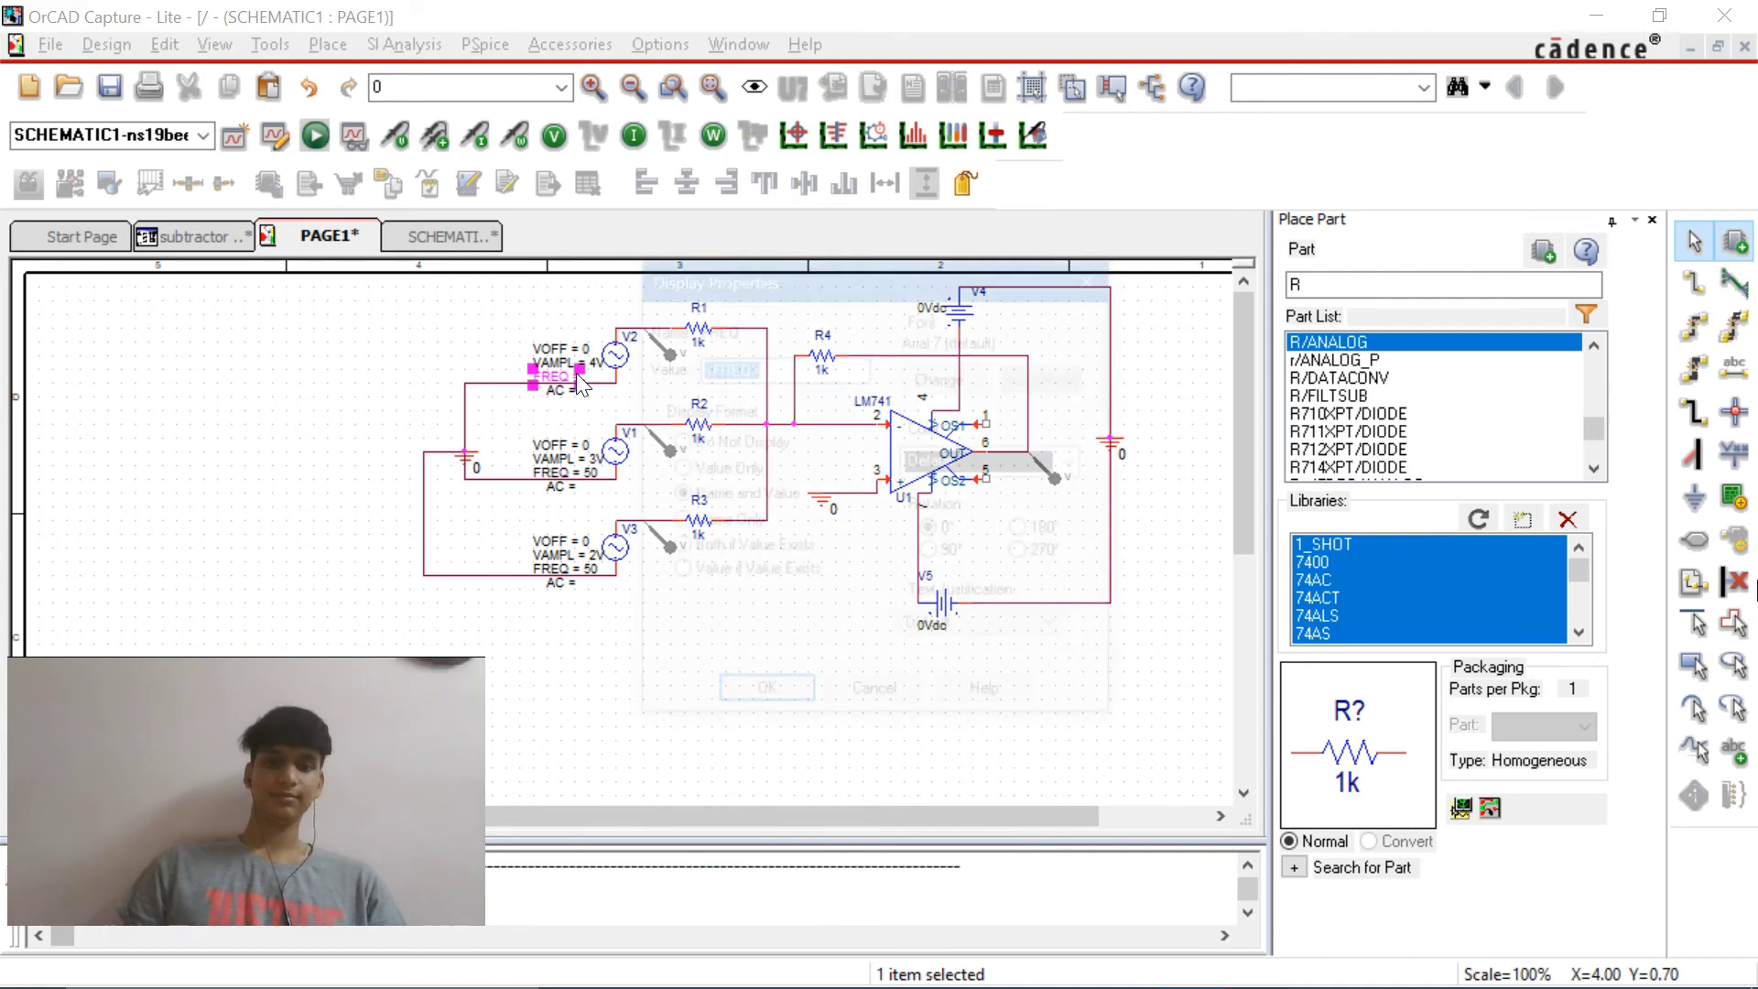
type("50")
key("Return")
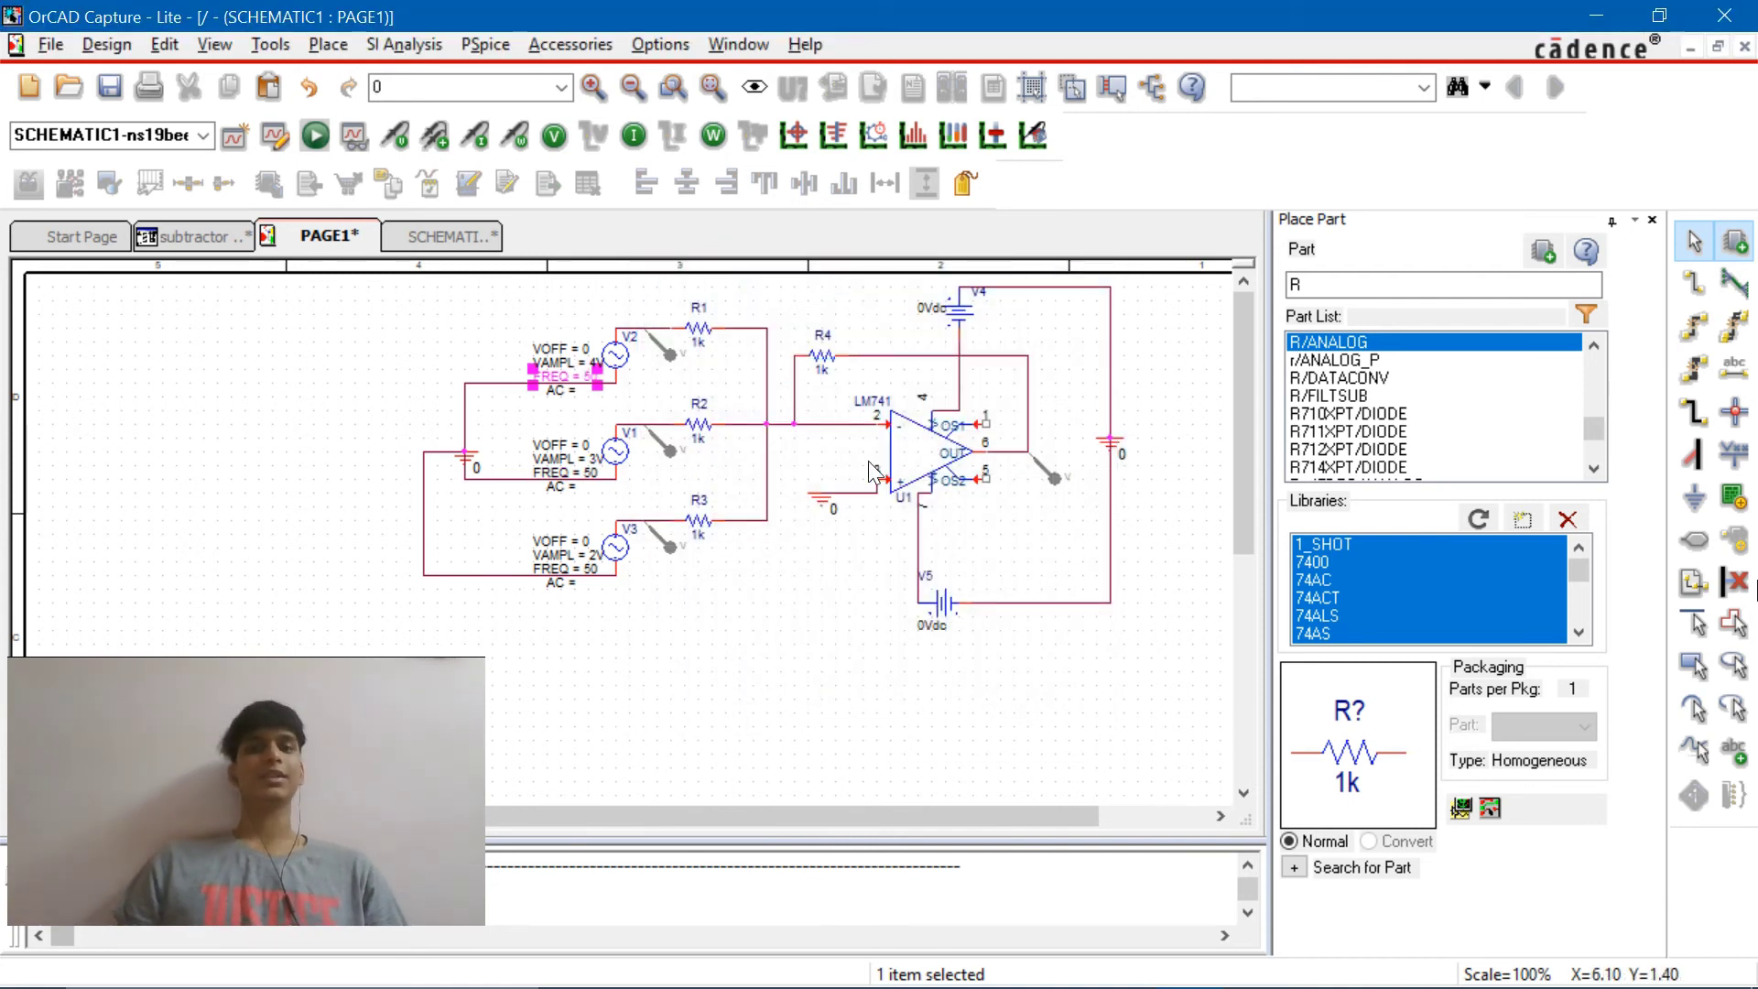
Change the 0Vdc value labels of DC supplies V4 and V5 to 15V
double_click(923, 304)
type("15V")
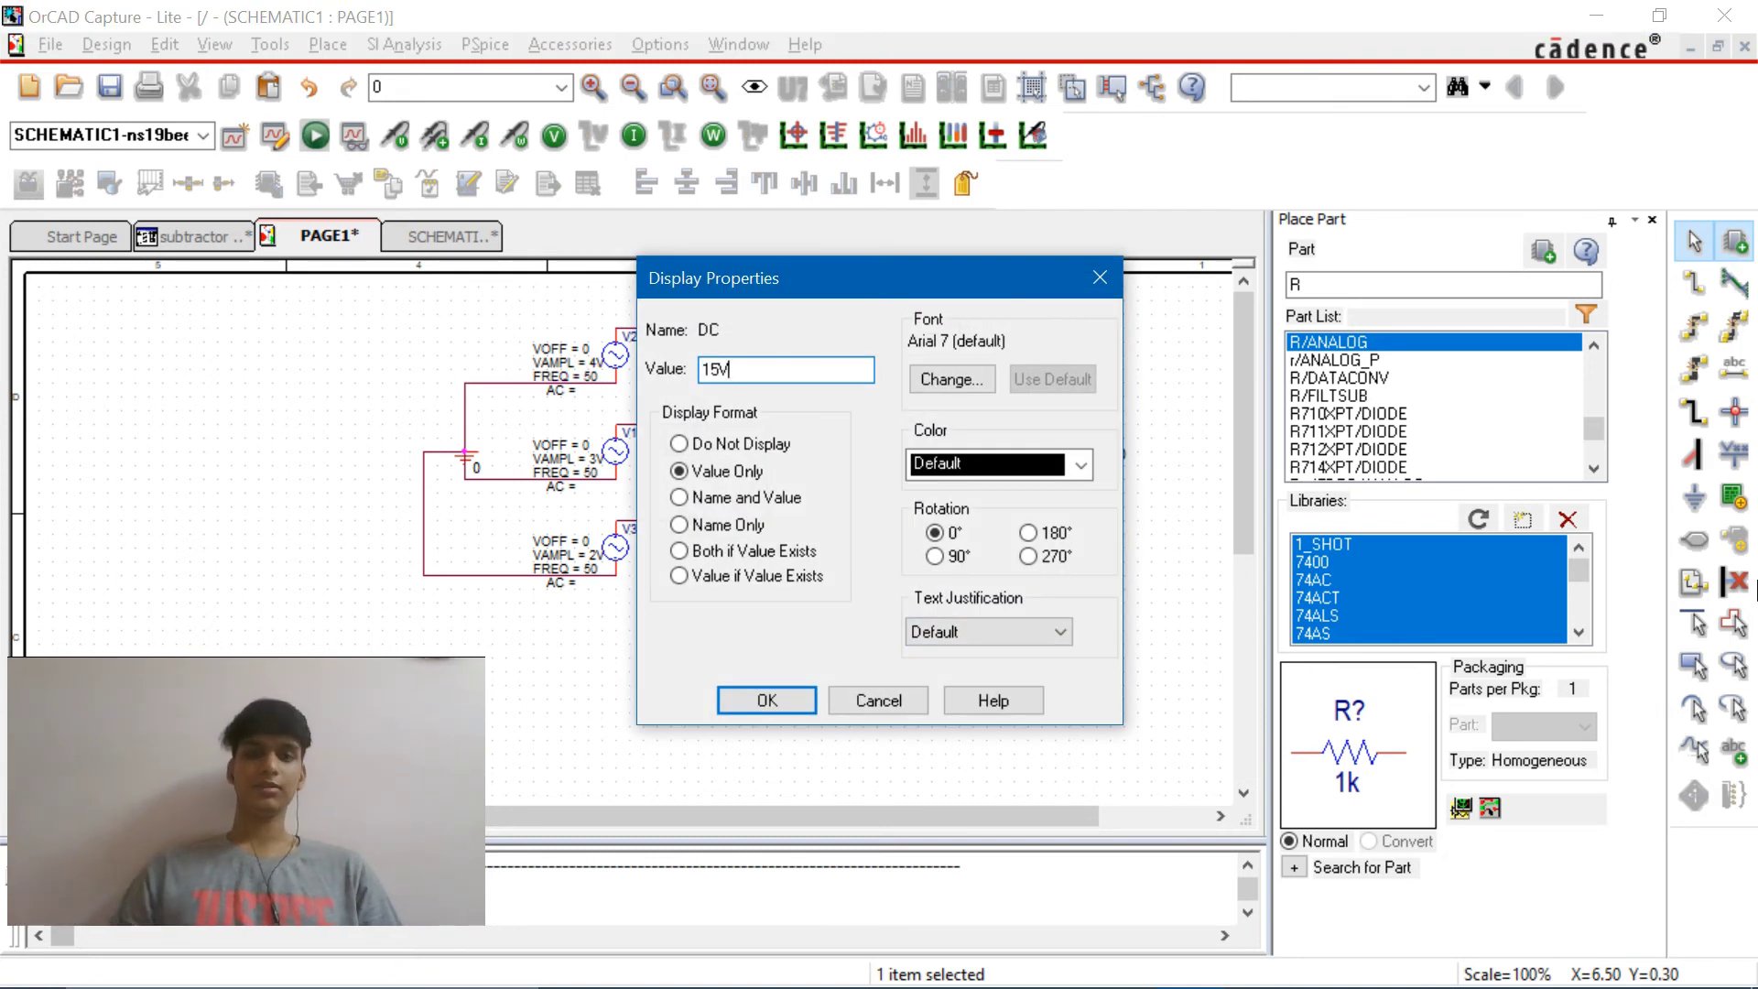
key("Return")
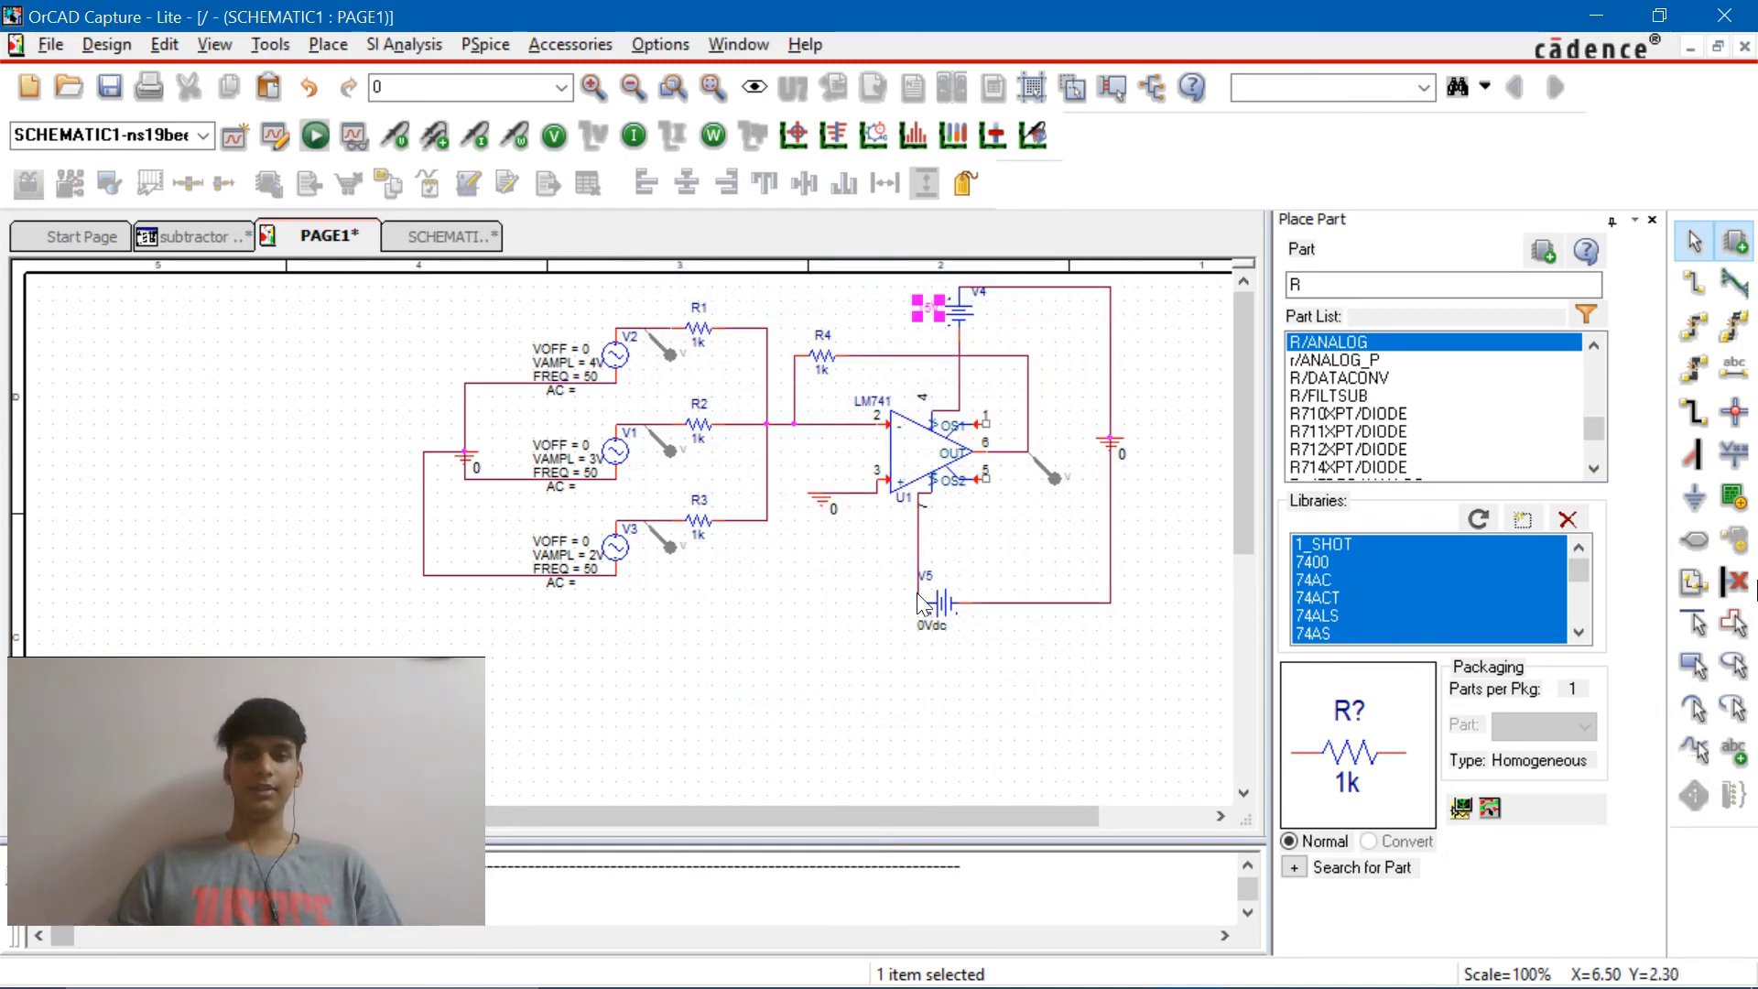
double_click(927, 600)
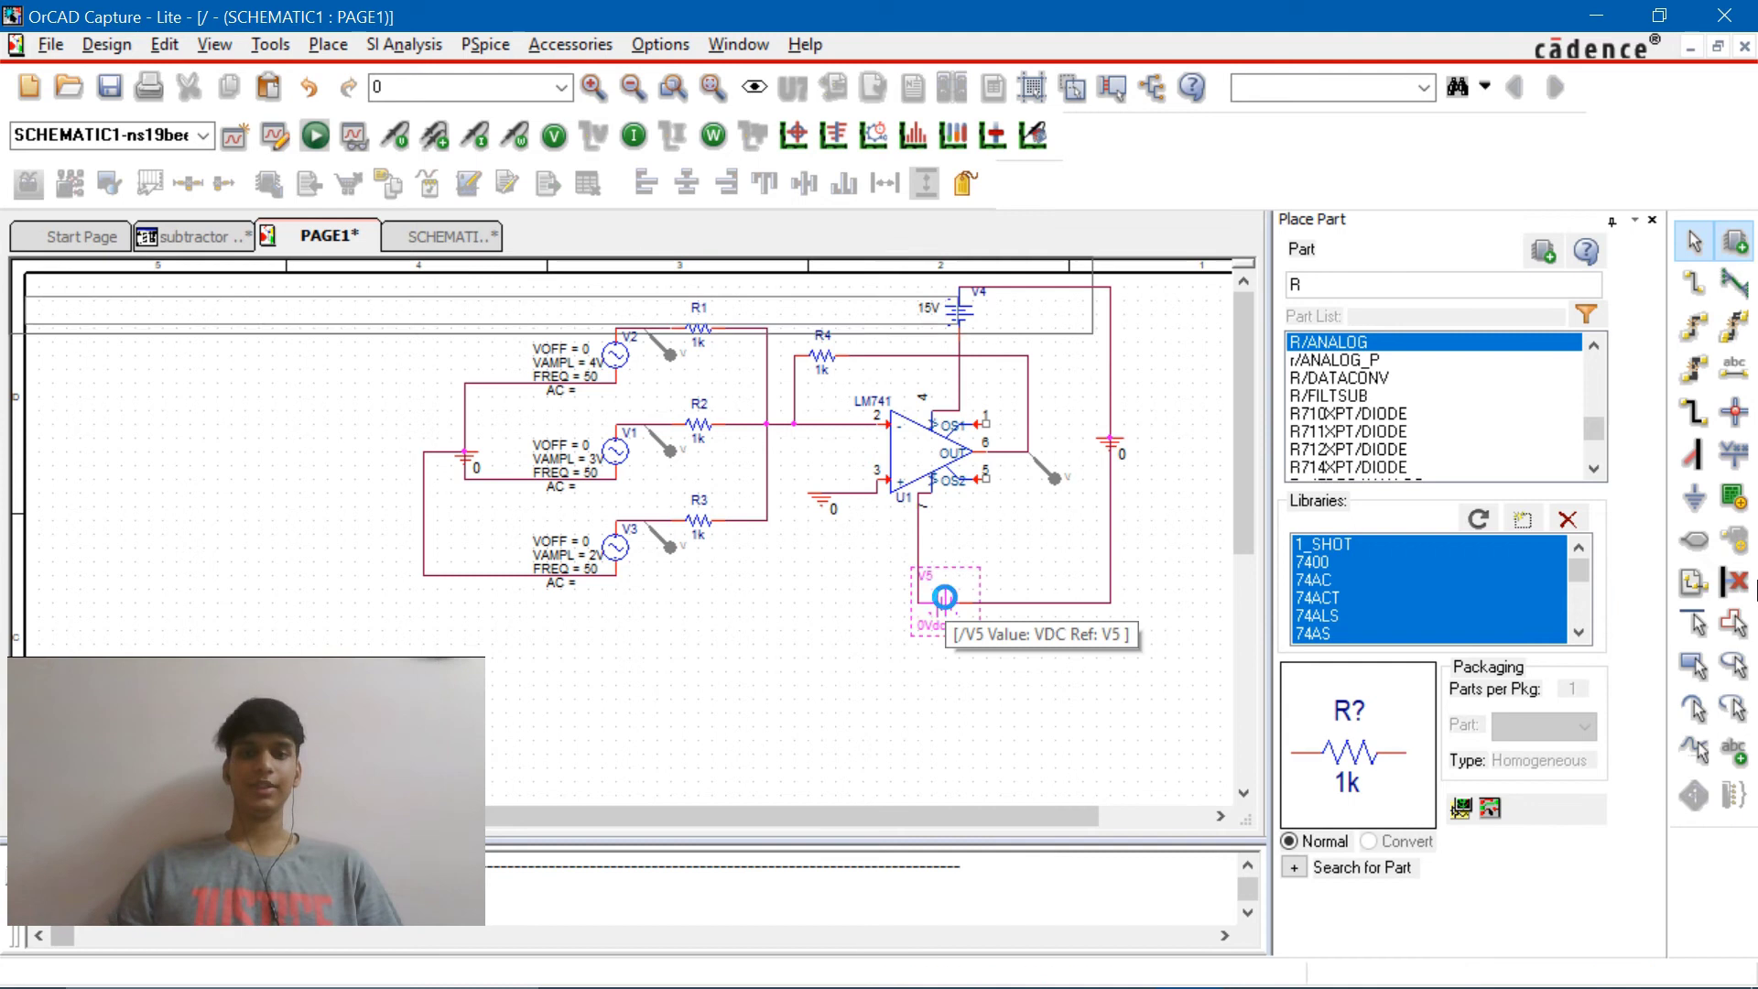
left_click(328, 241)
double_click(975, 670)
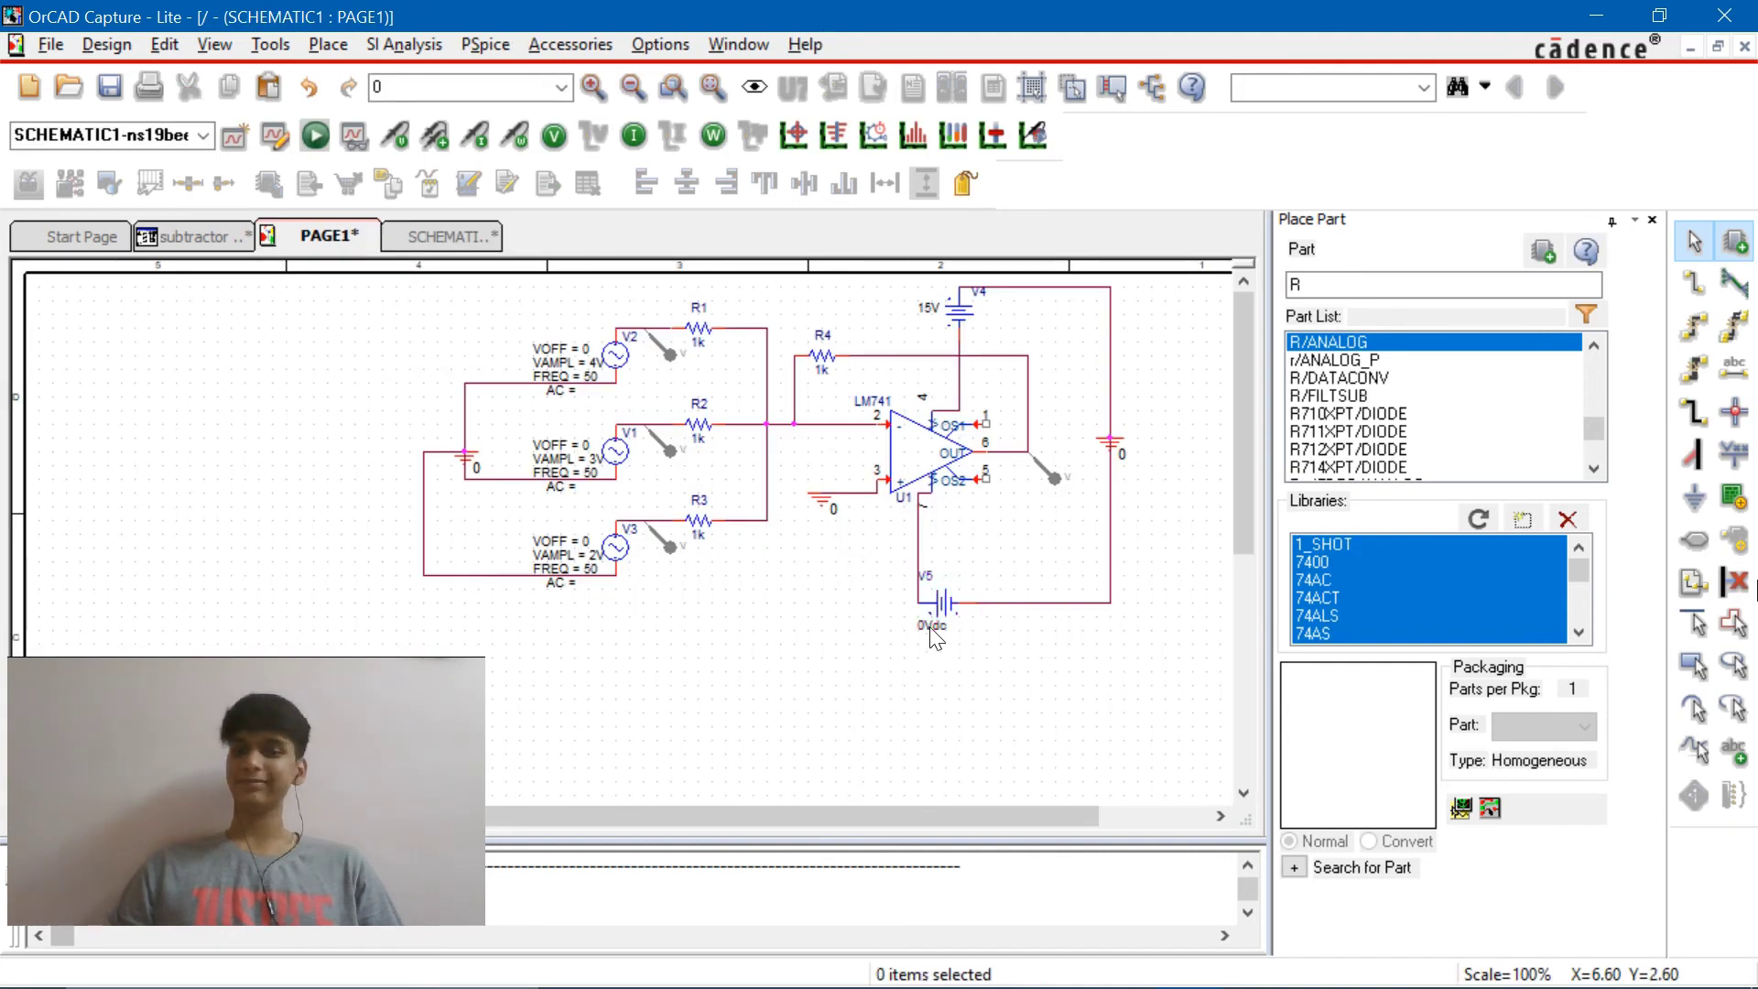
type("15V")
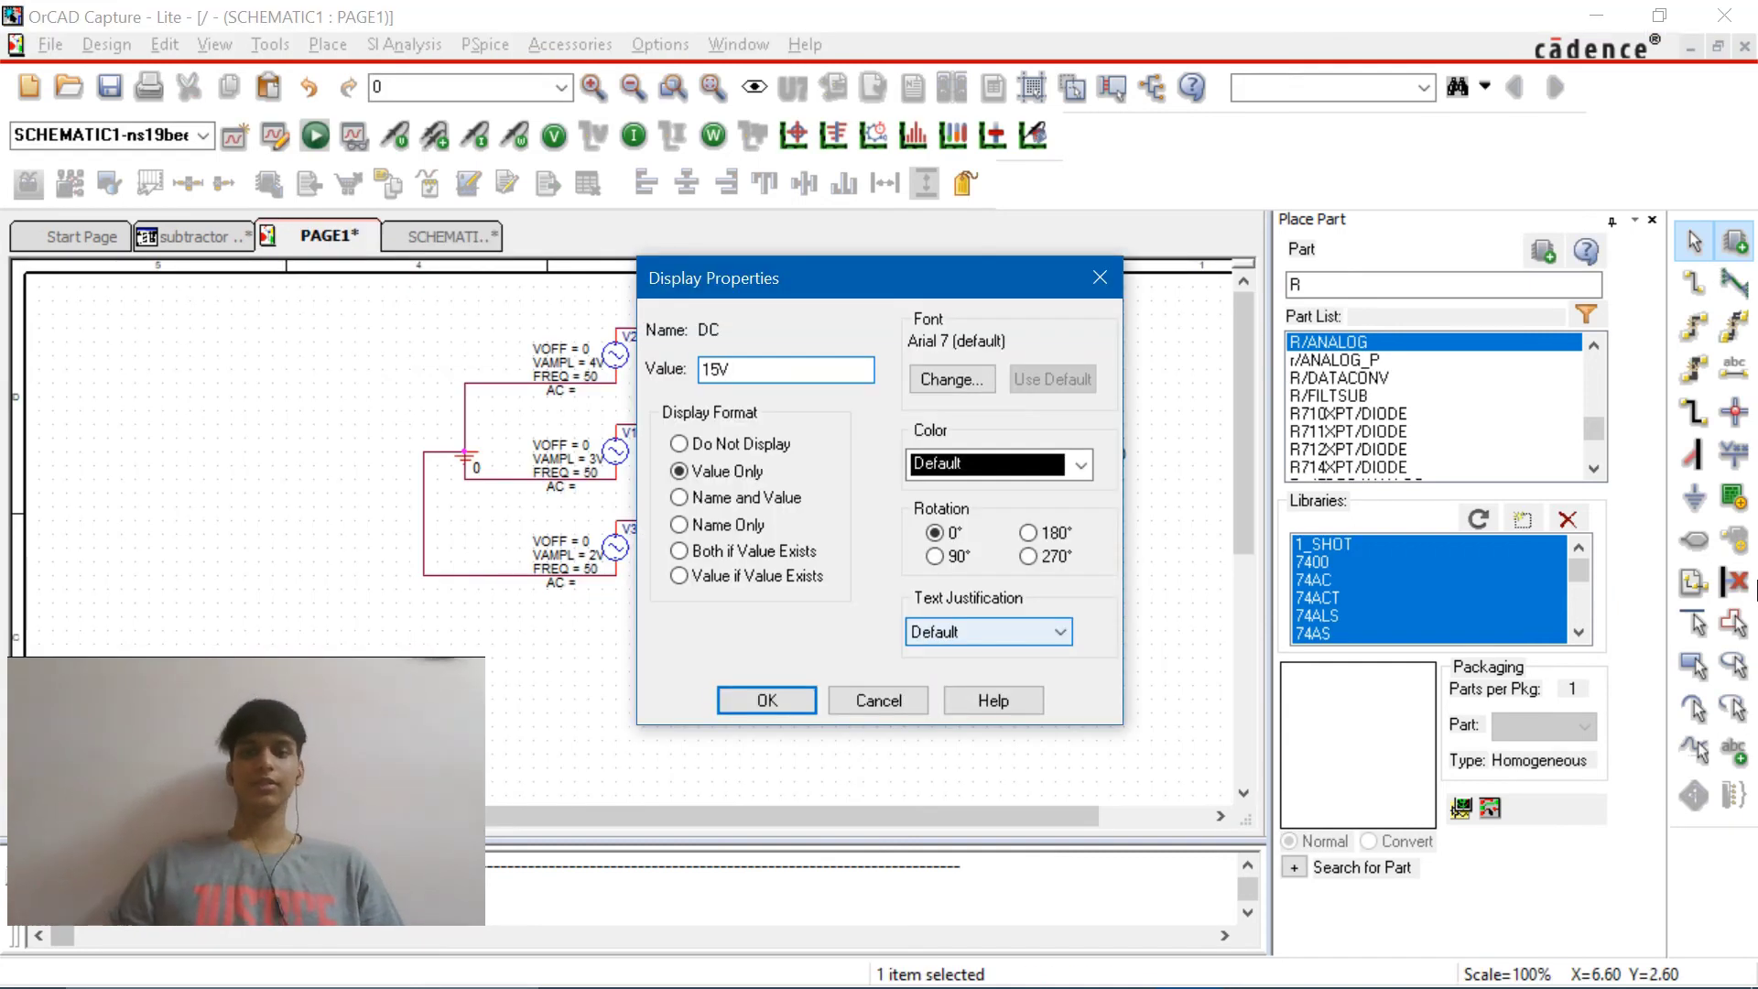
key("Return")
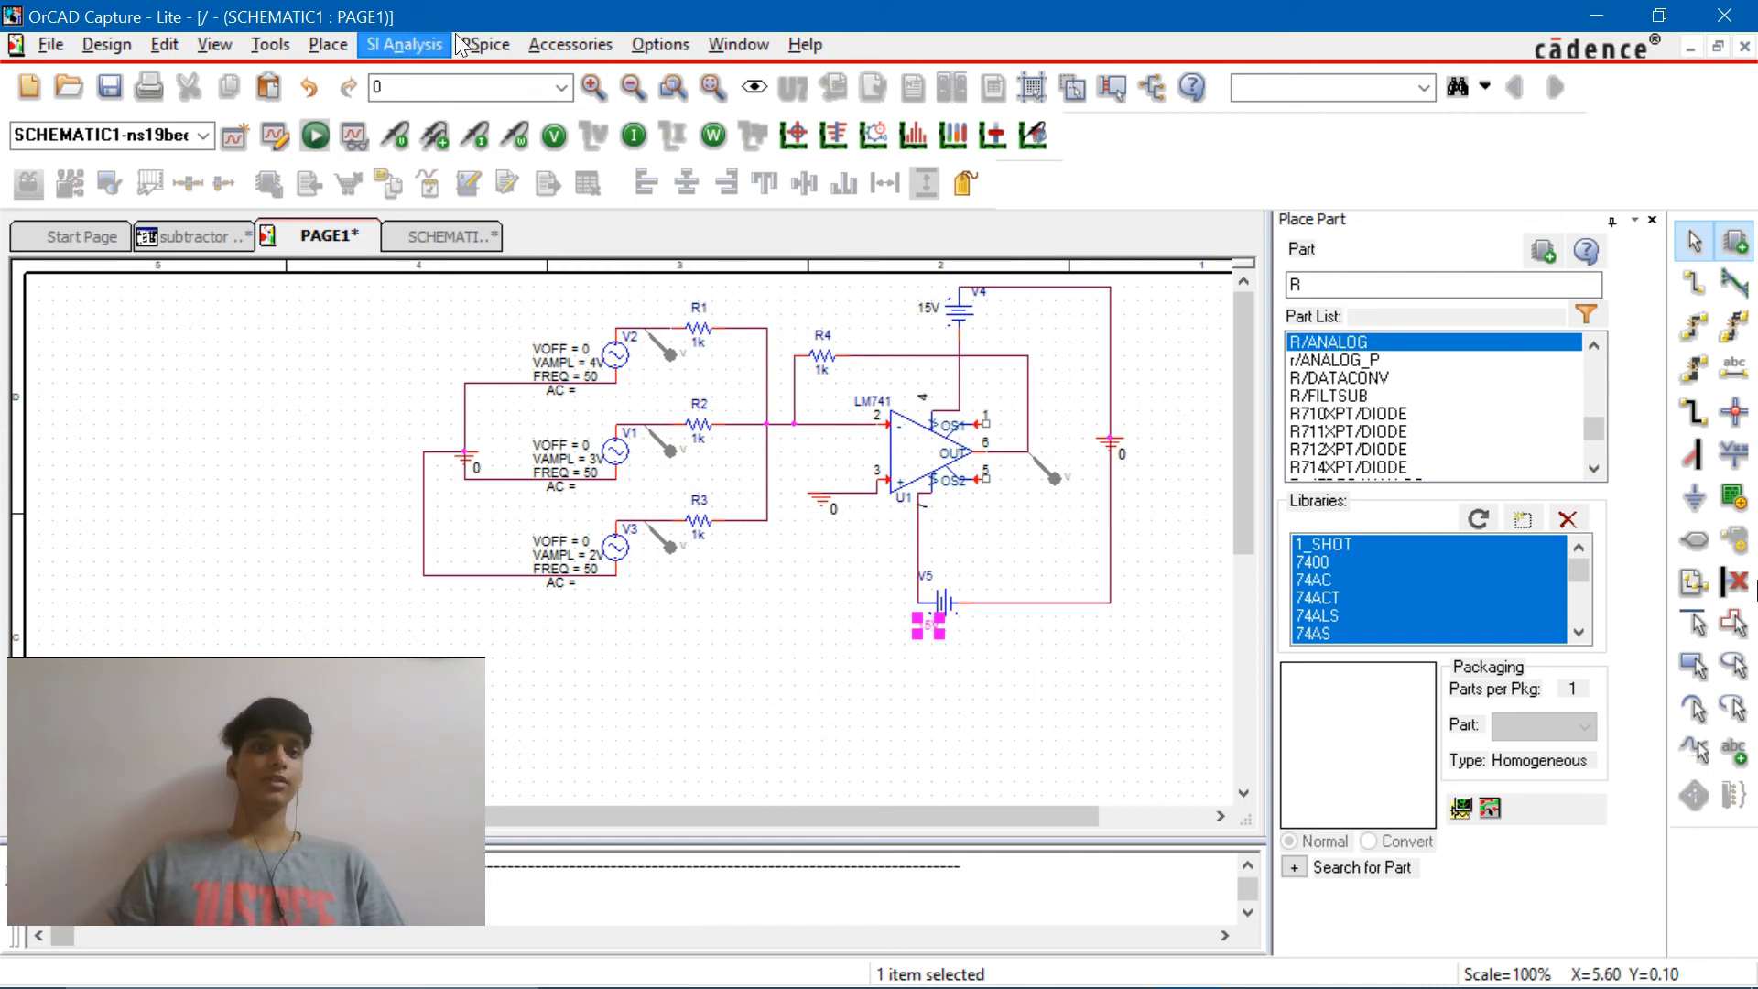
Try creating a simulation profile named 'ns19bee0', then cancel after the duplicate-name error
left_click(516, 44)
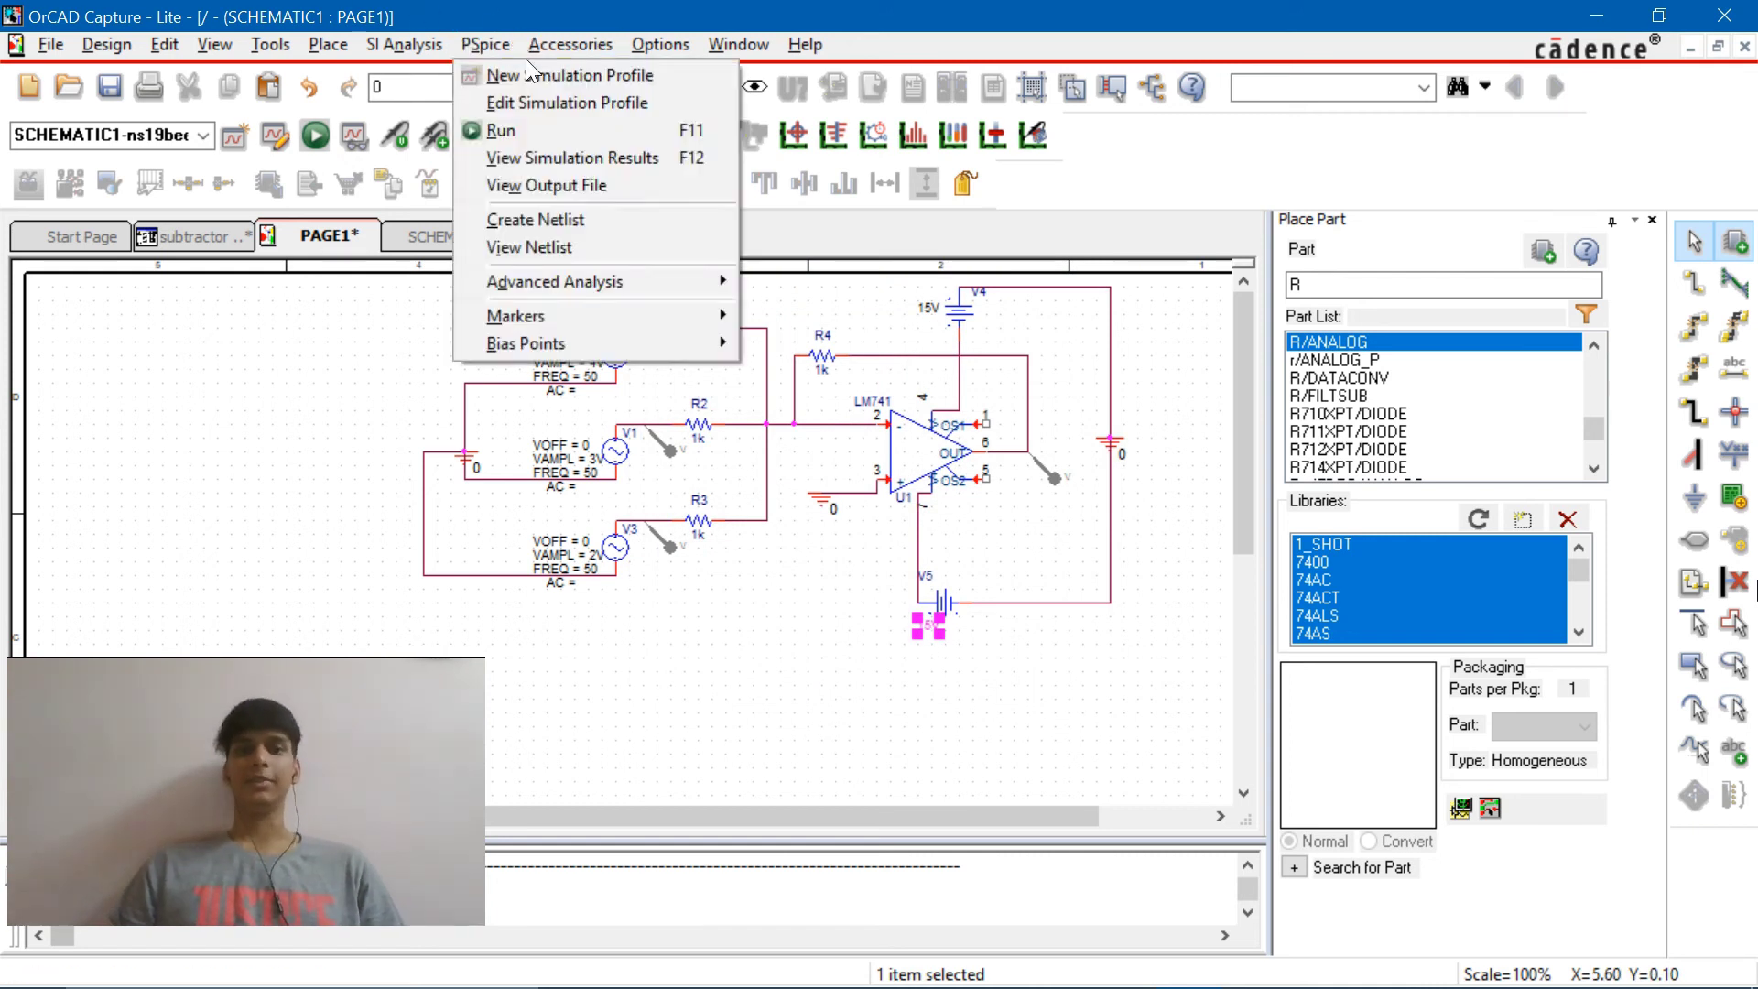
left_click(514, 75)
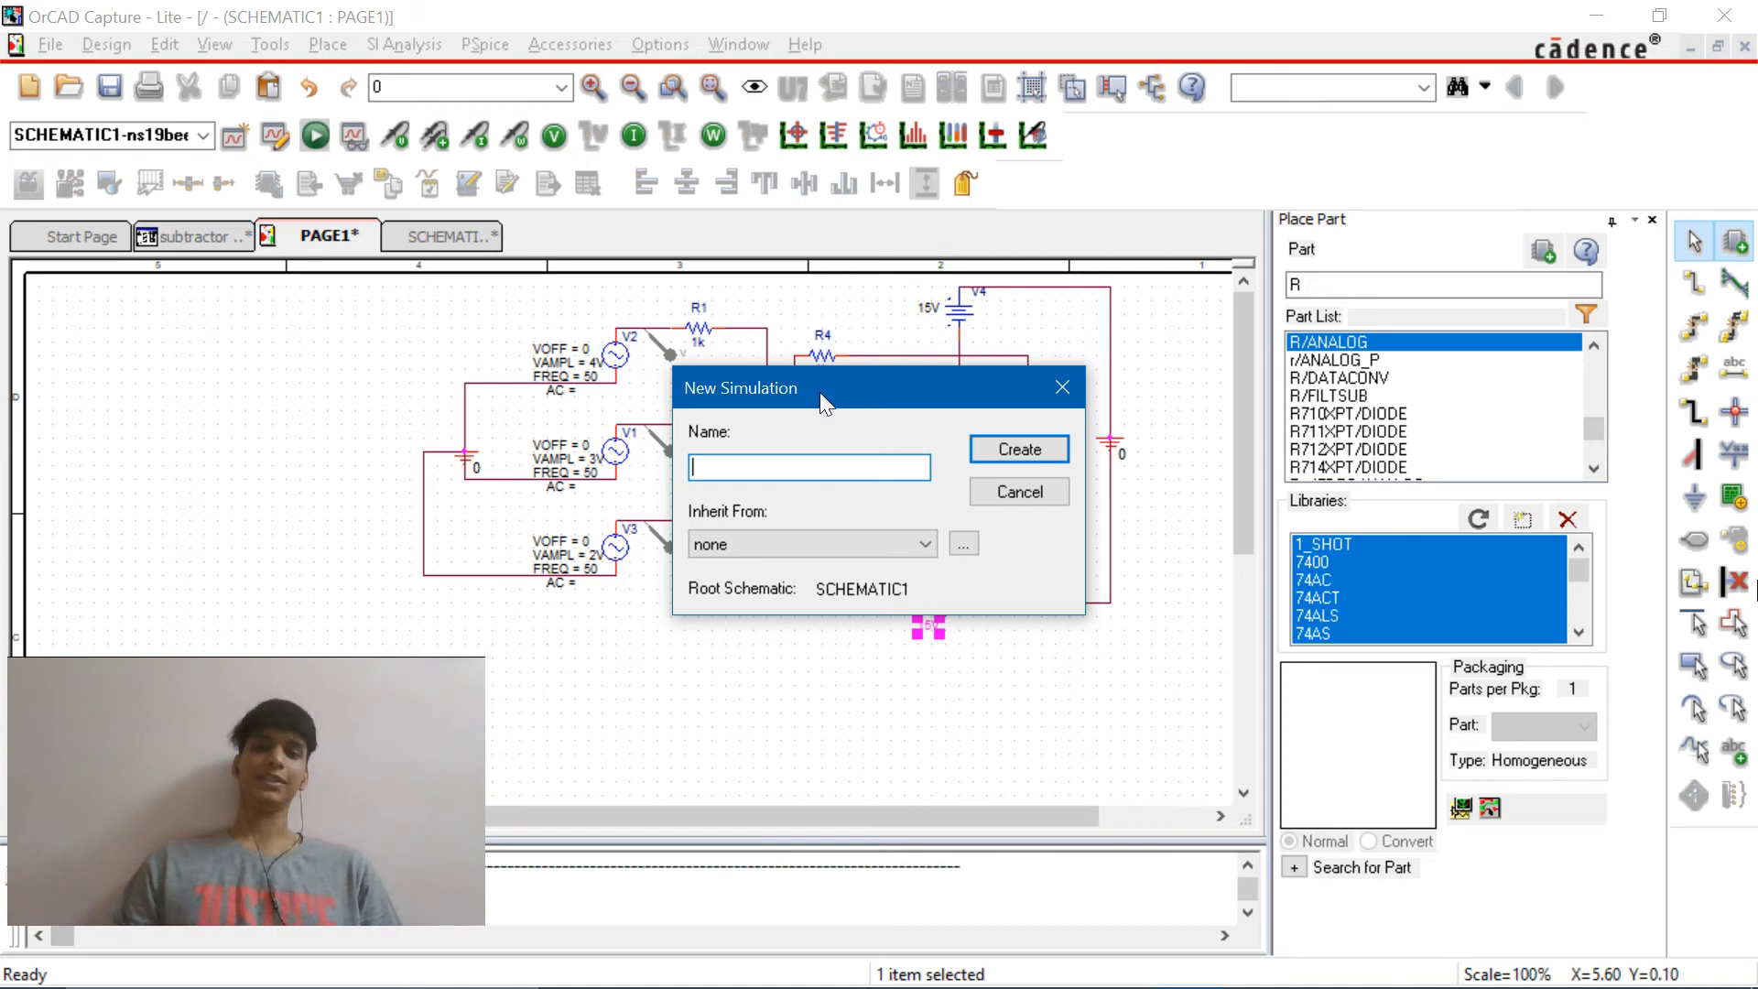
type("ns")
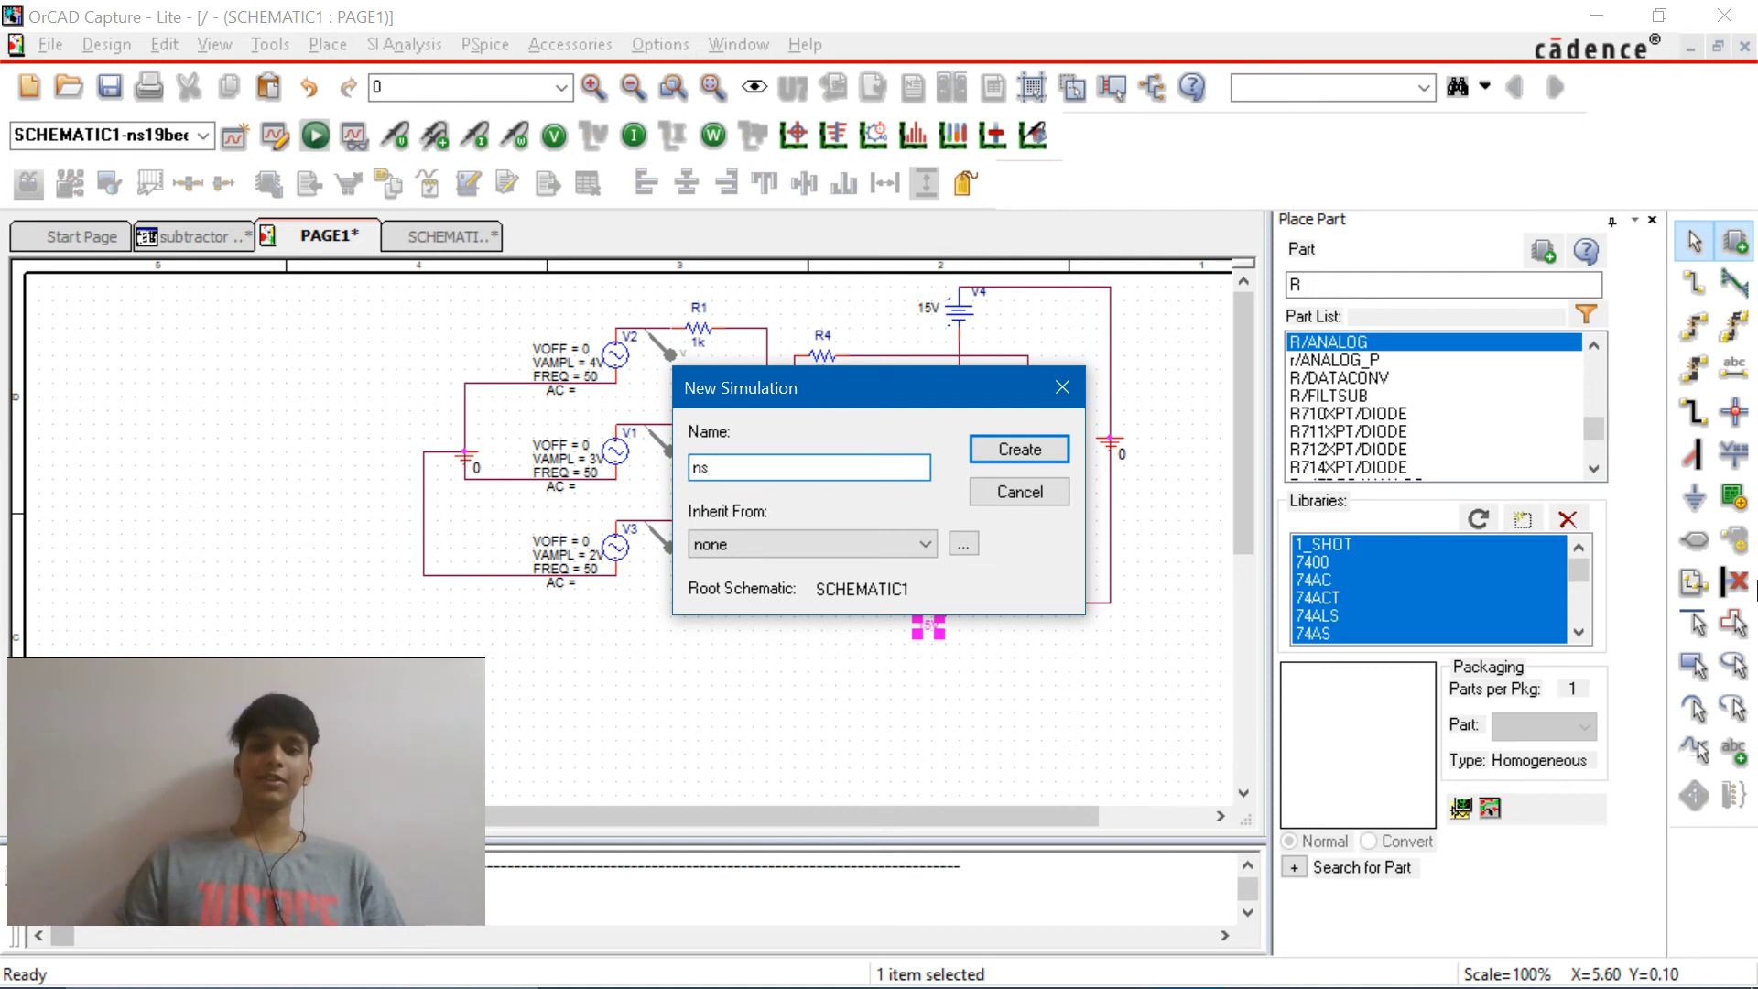
type("19bee0381")
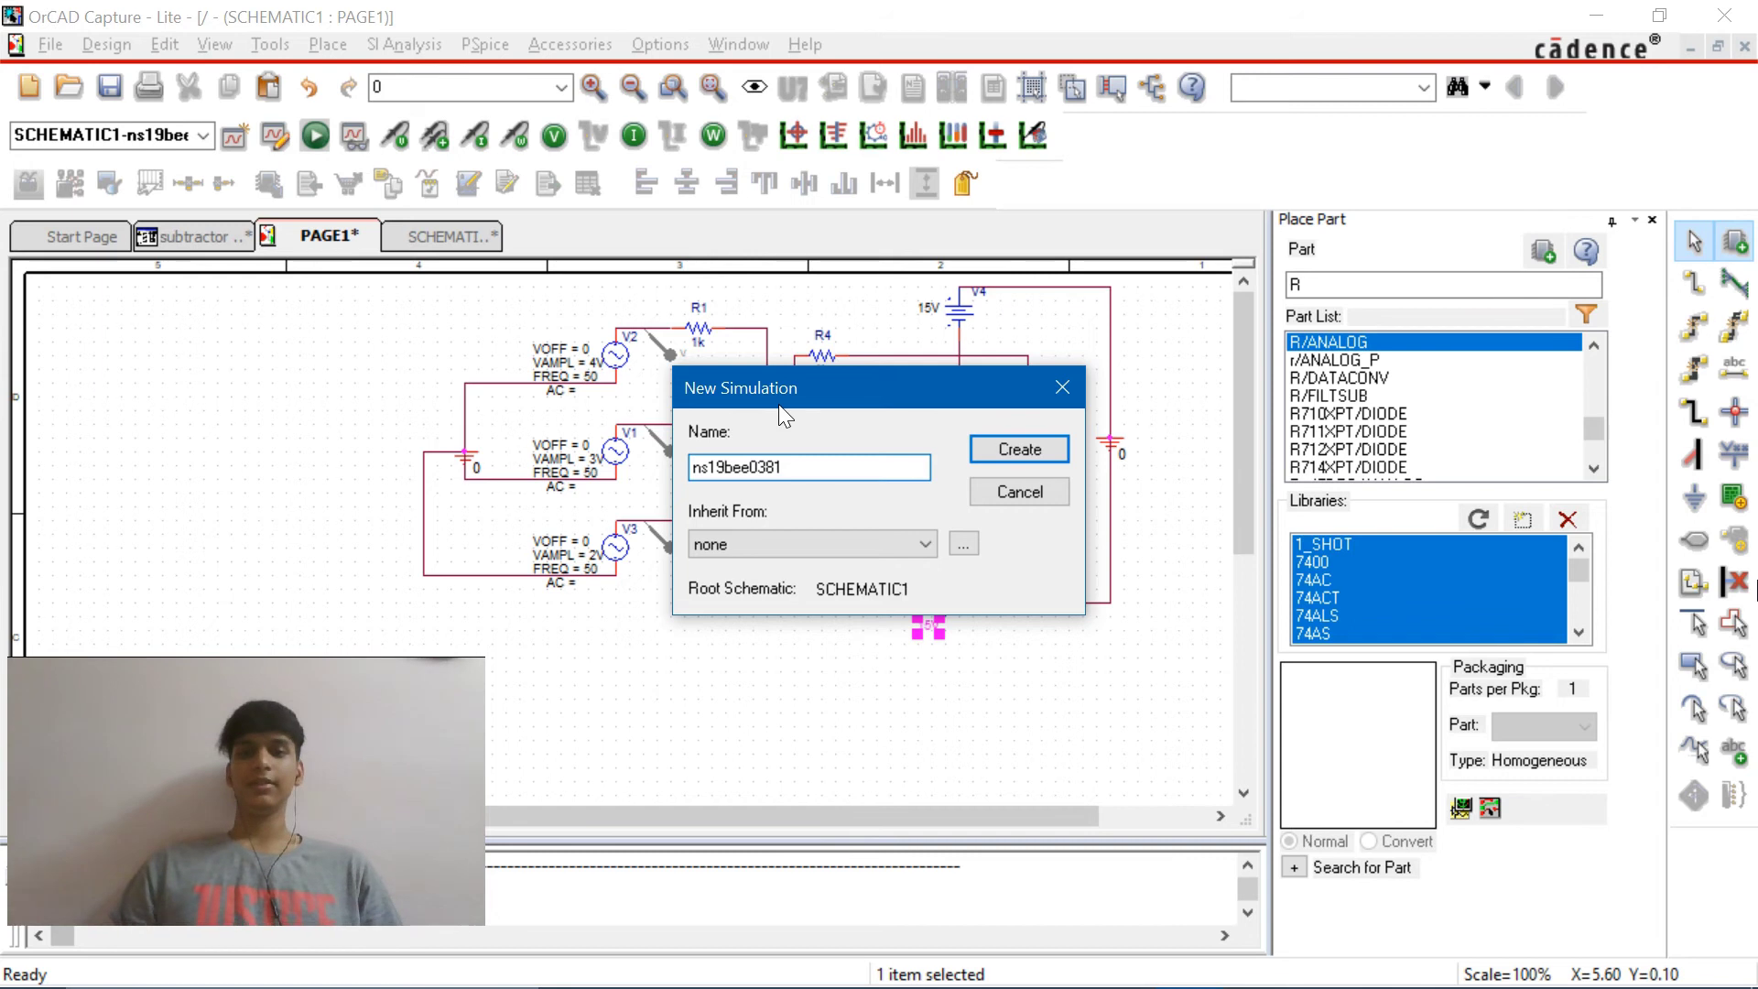
left_click(1024, 450)
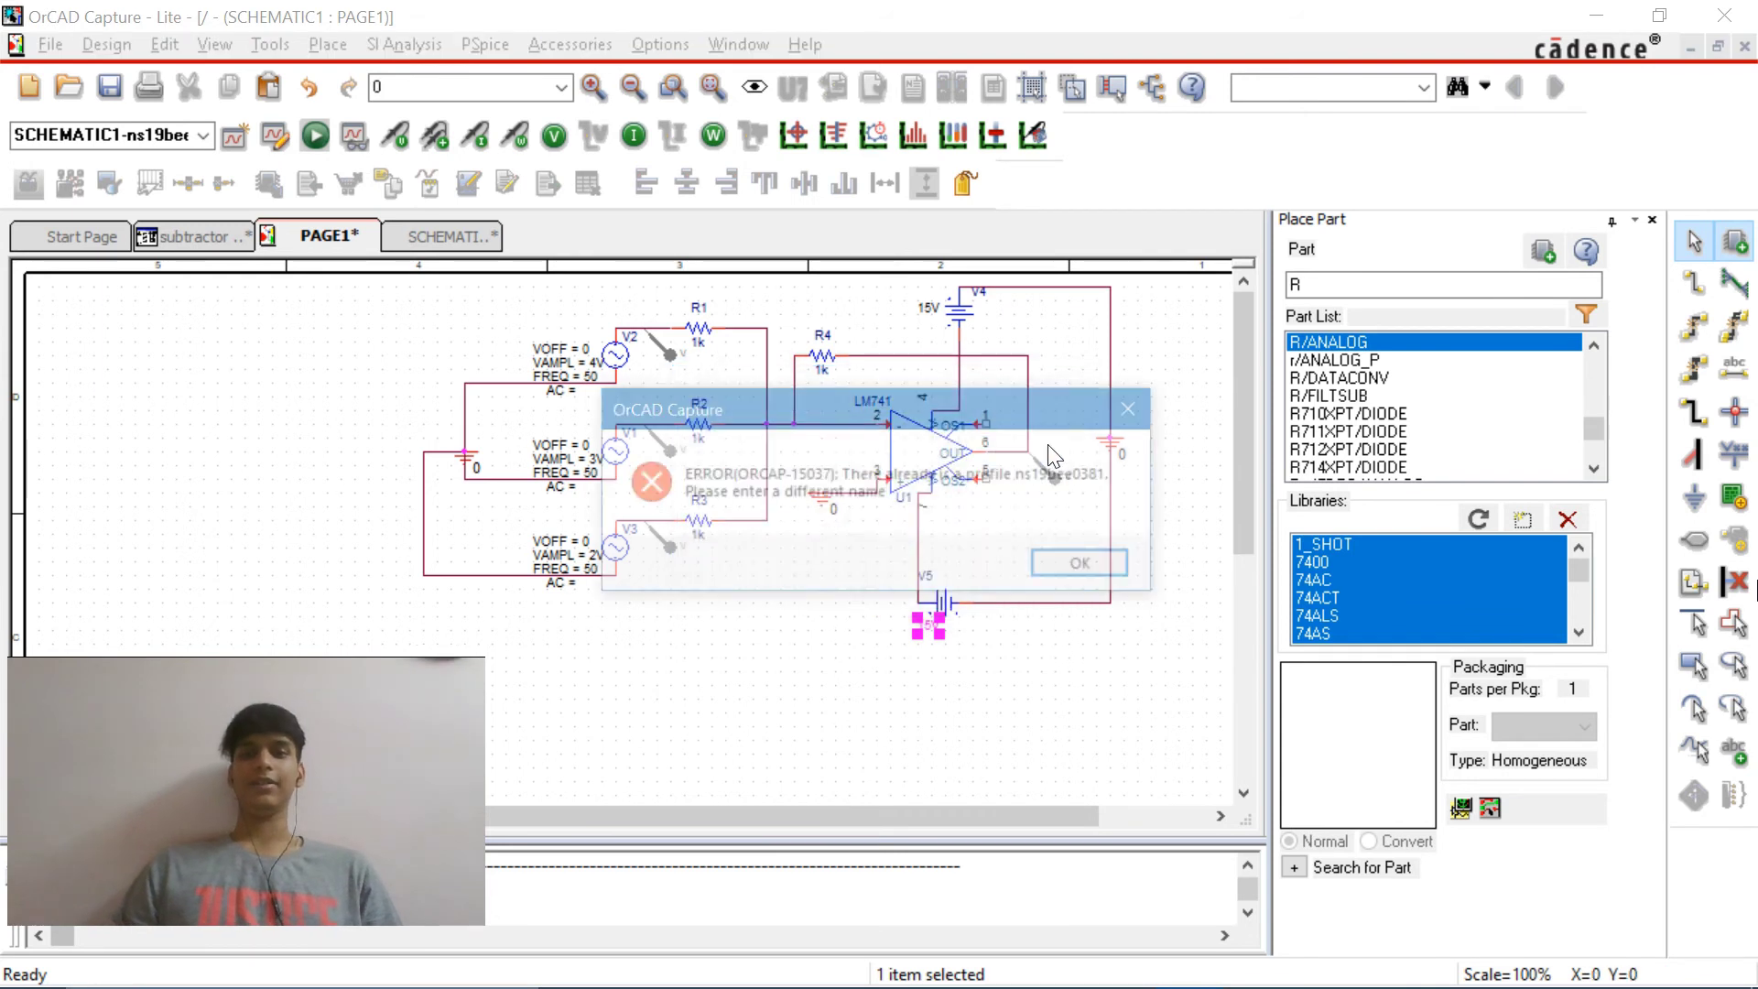
left_click(1099, 564)
left_click(1018, 491)
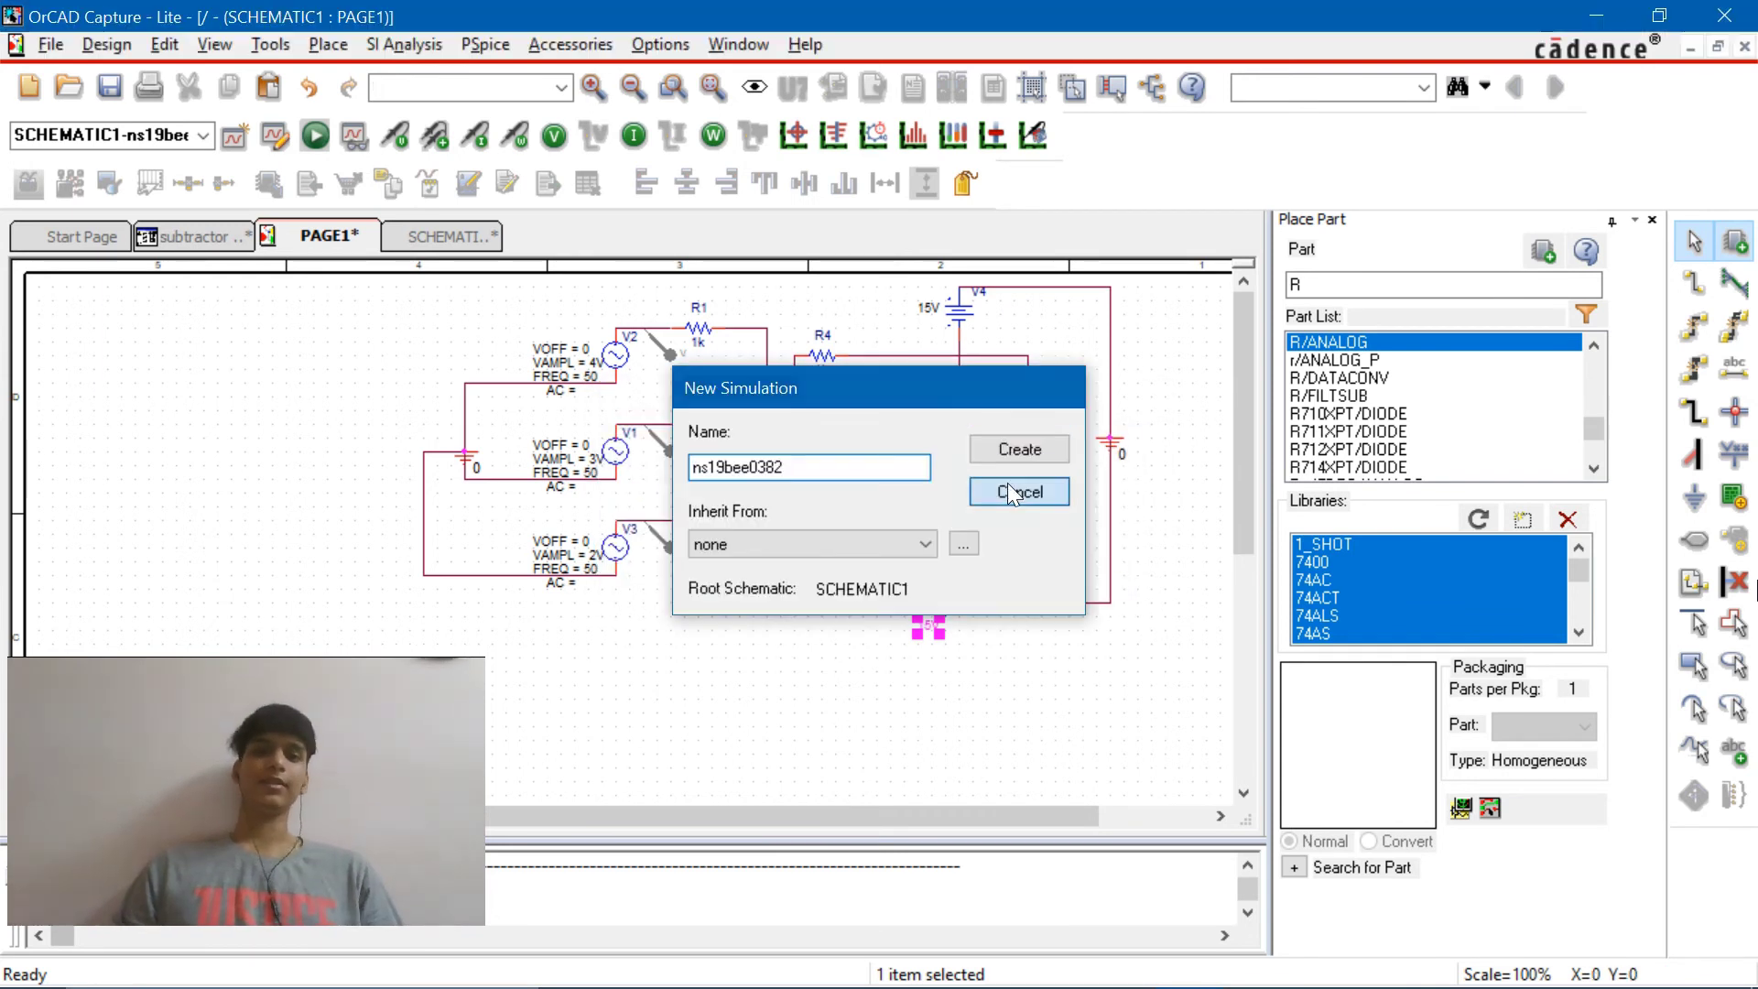
Edit the existing profile to Time Domain (Transient) with Run To Time 100m
left_click(486, 42)
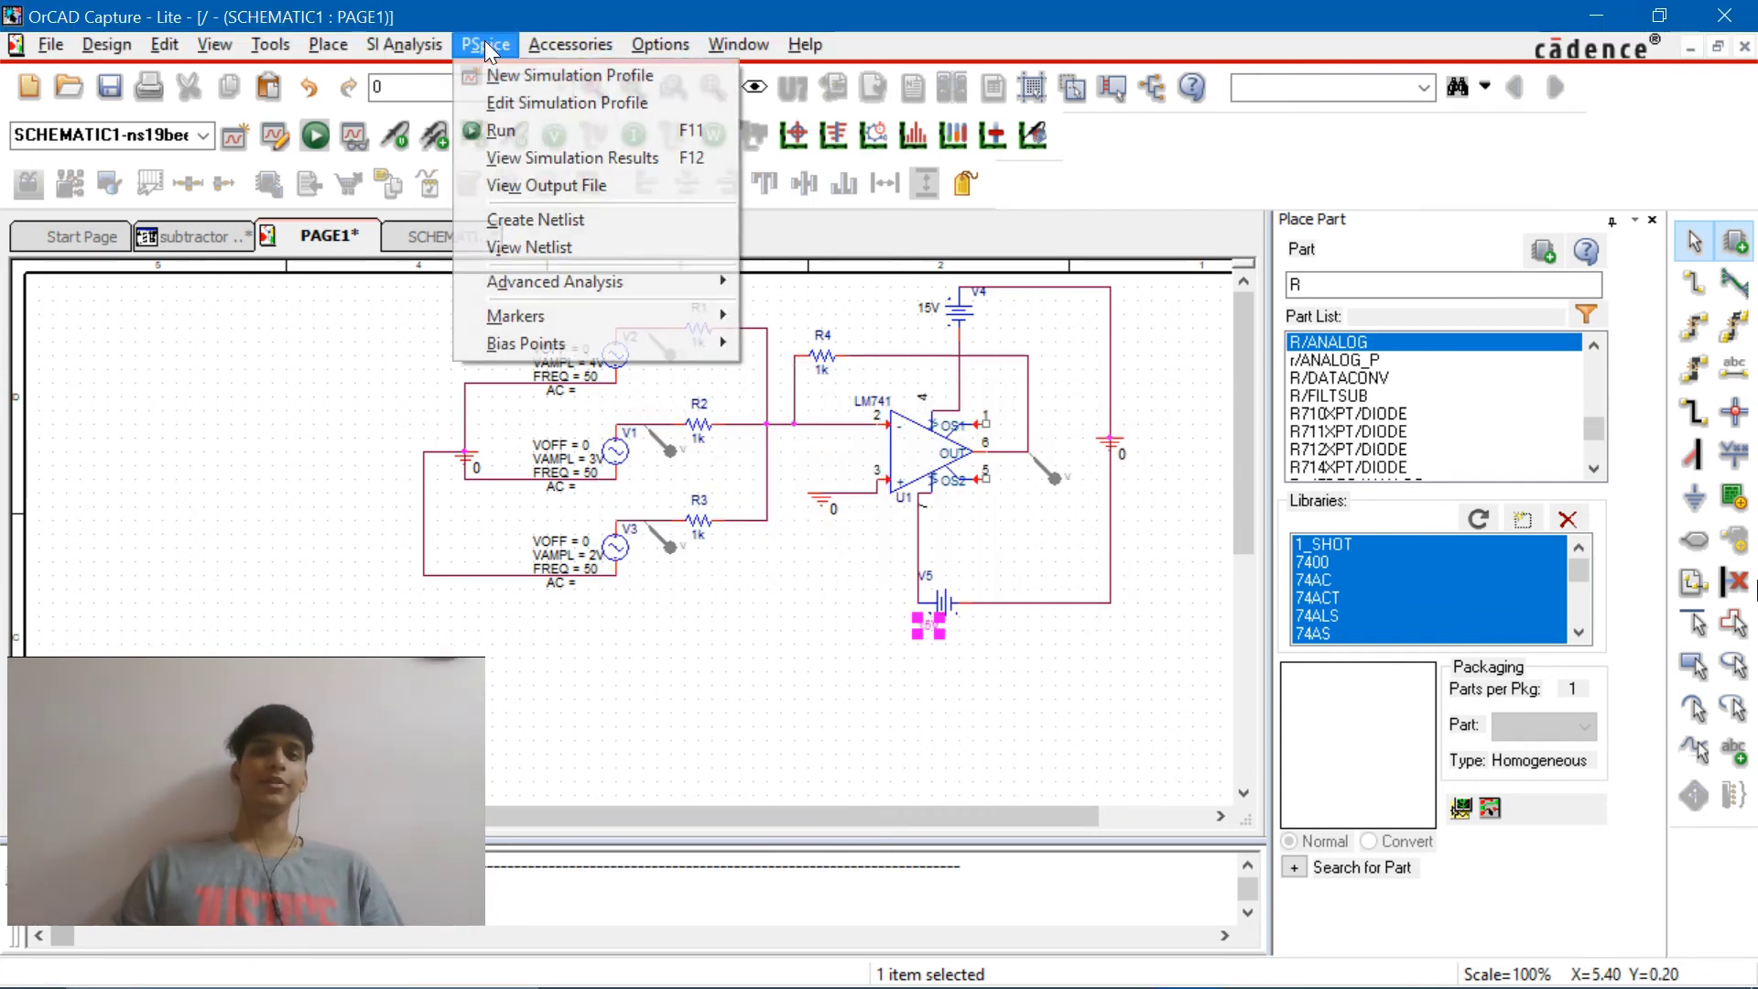
left_click(552, 102)
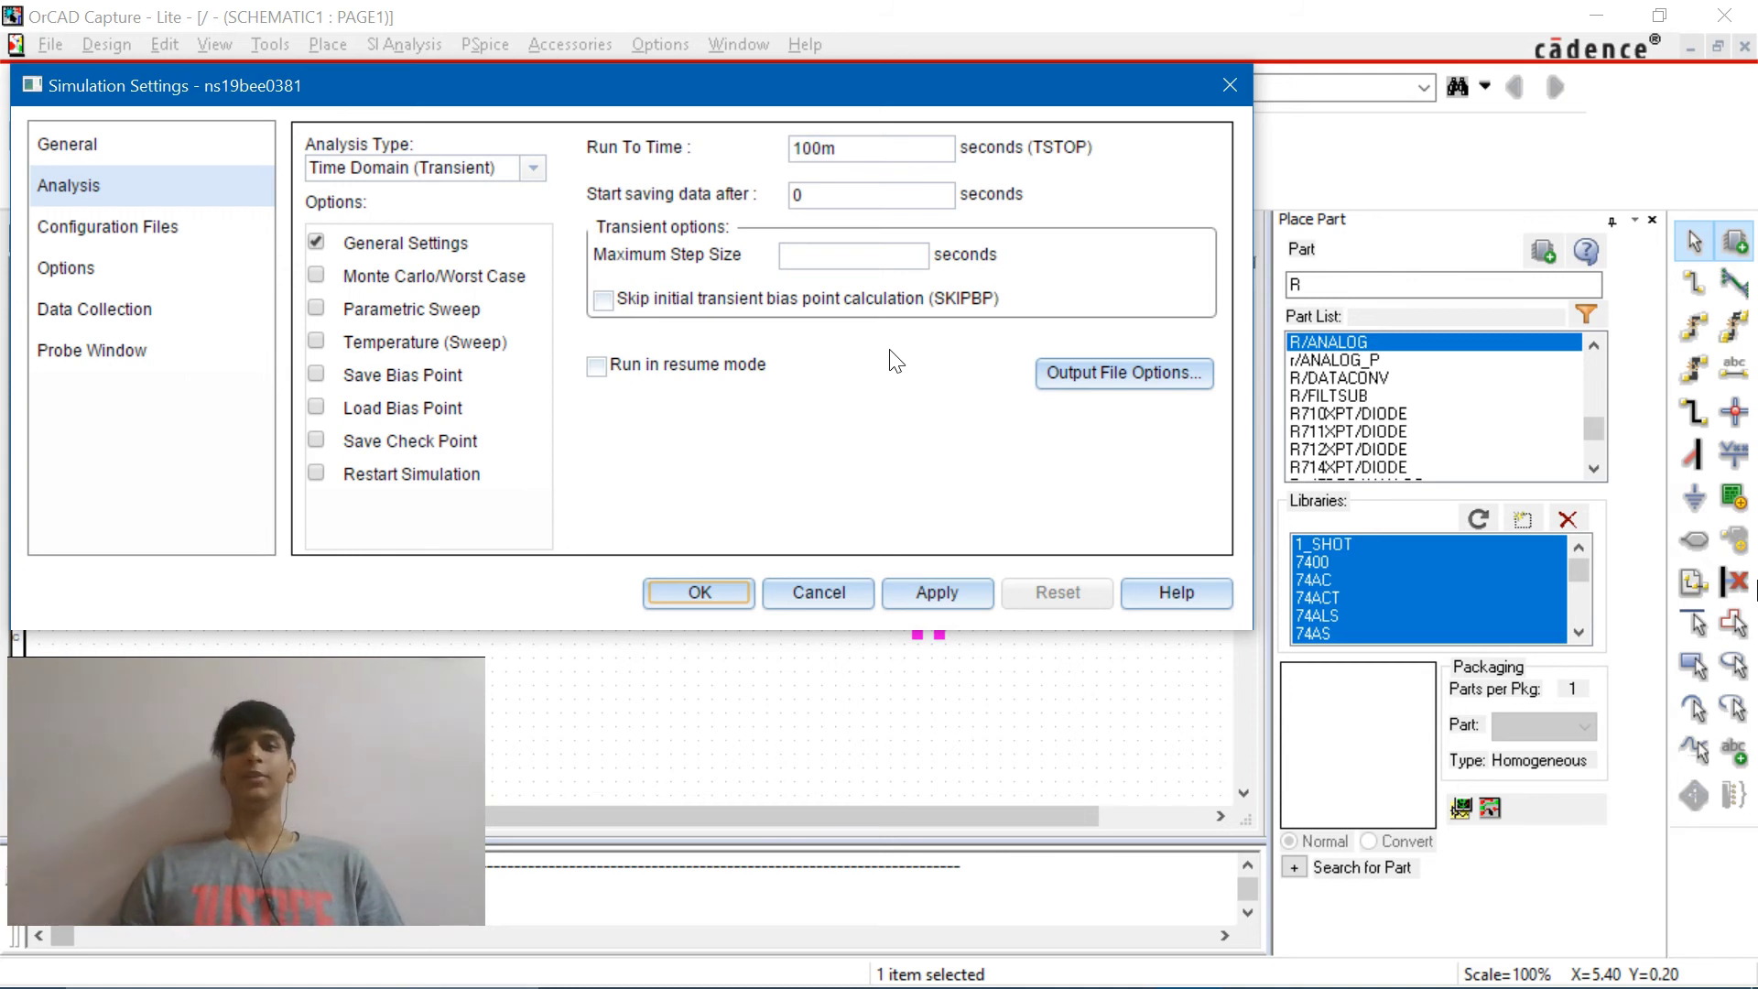
left_click_drag(843, 96, 1156, 62)
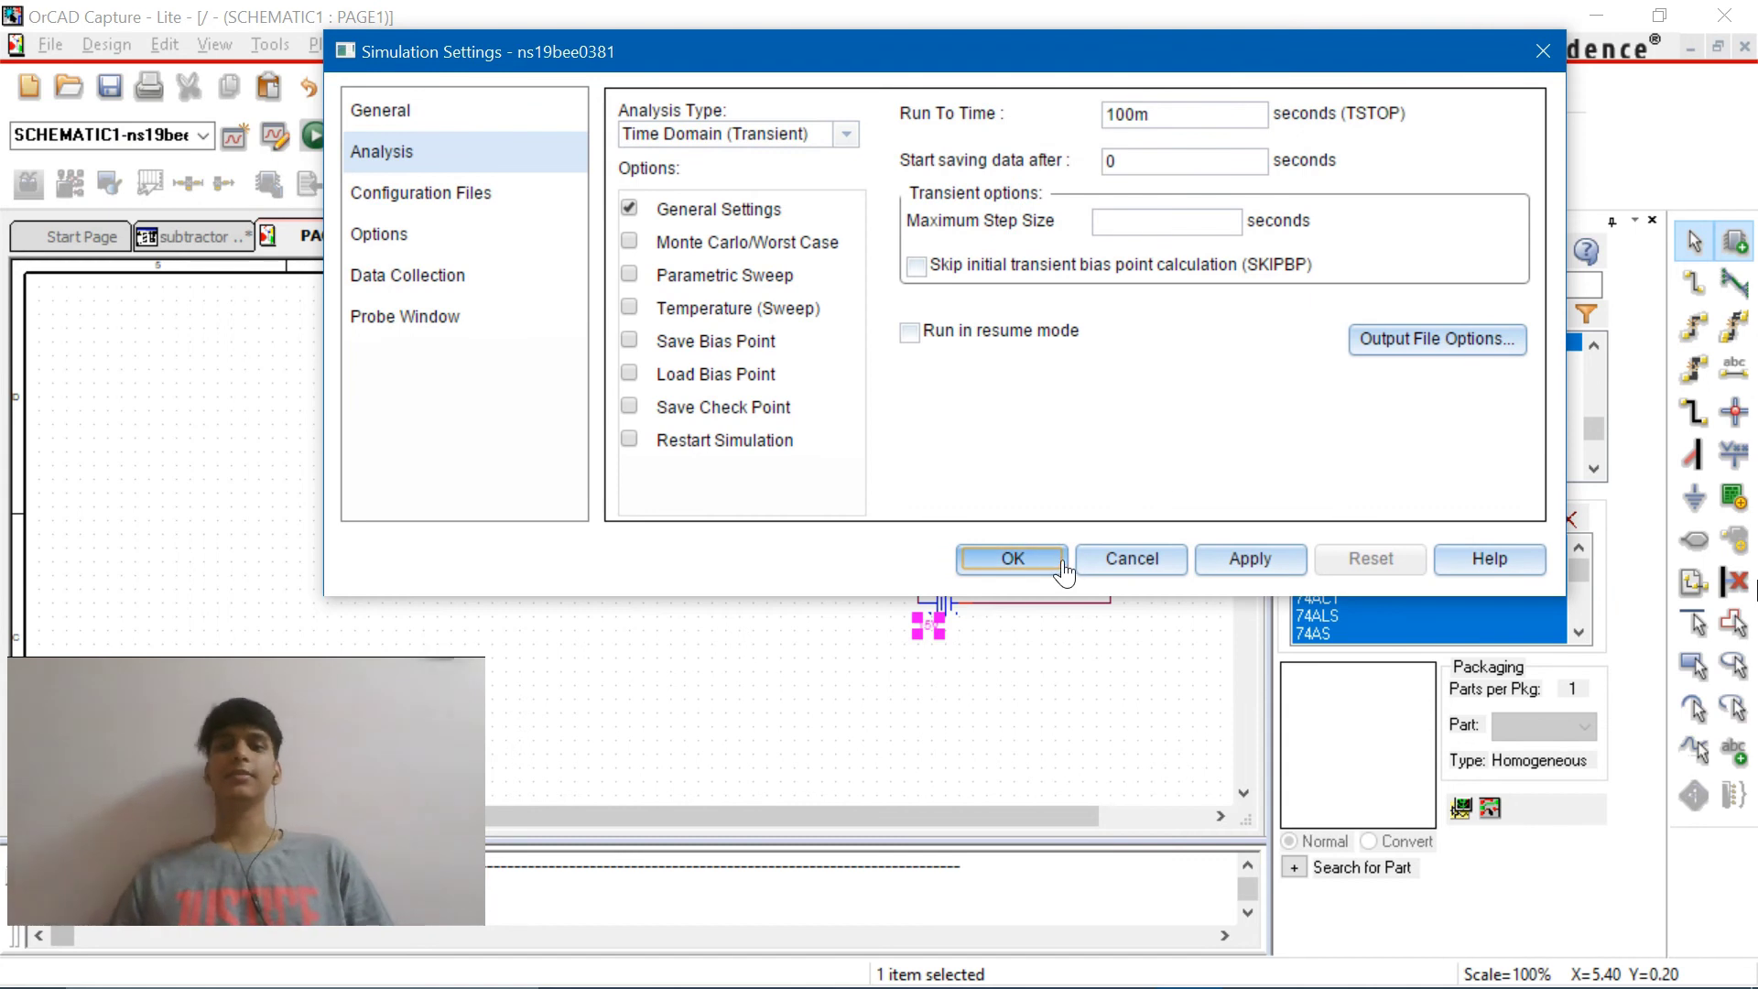
left_click(1014, 558)
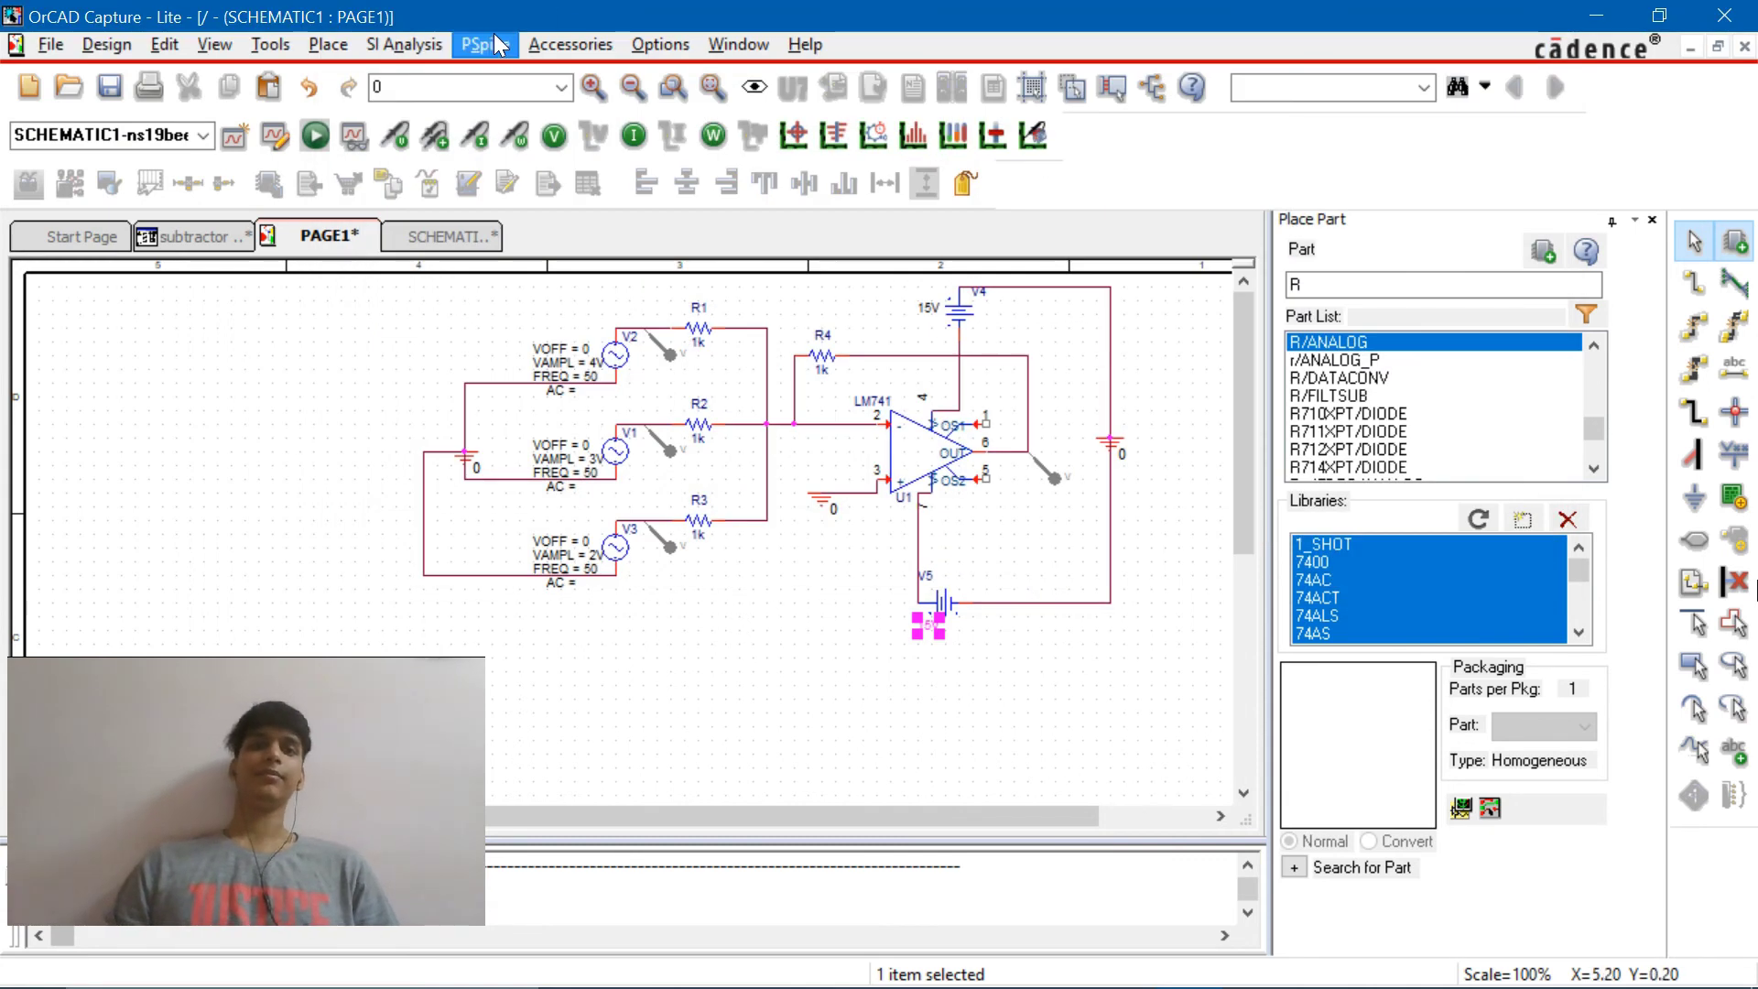
Run the PSpice simulation and maximize the PSpice A/D waveform window
left_click(497, 46)
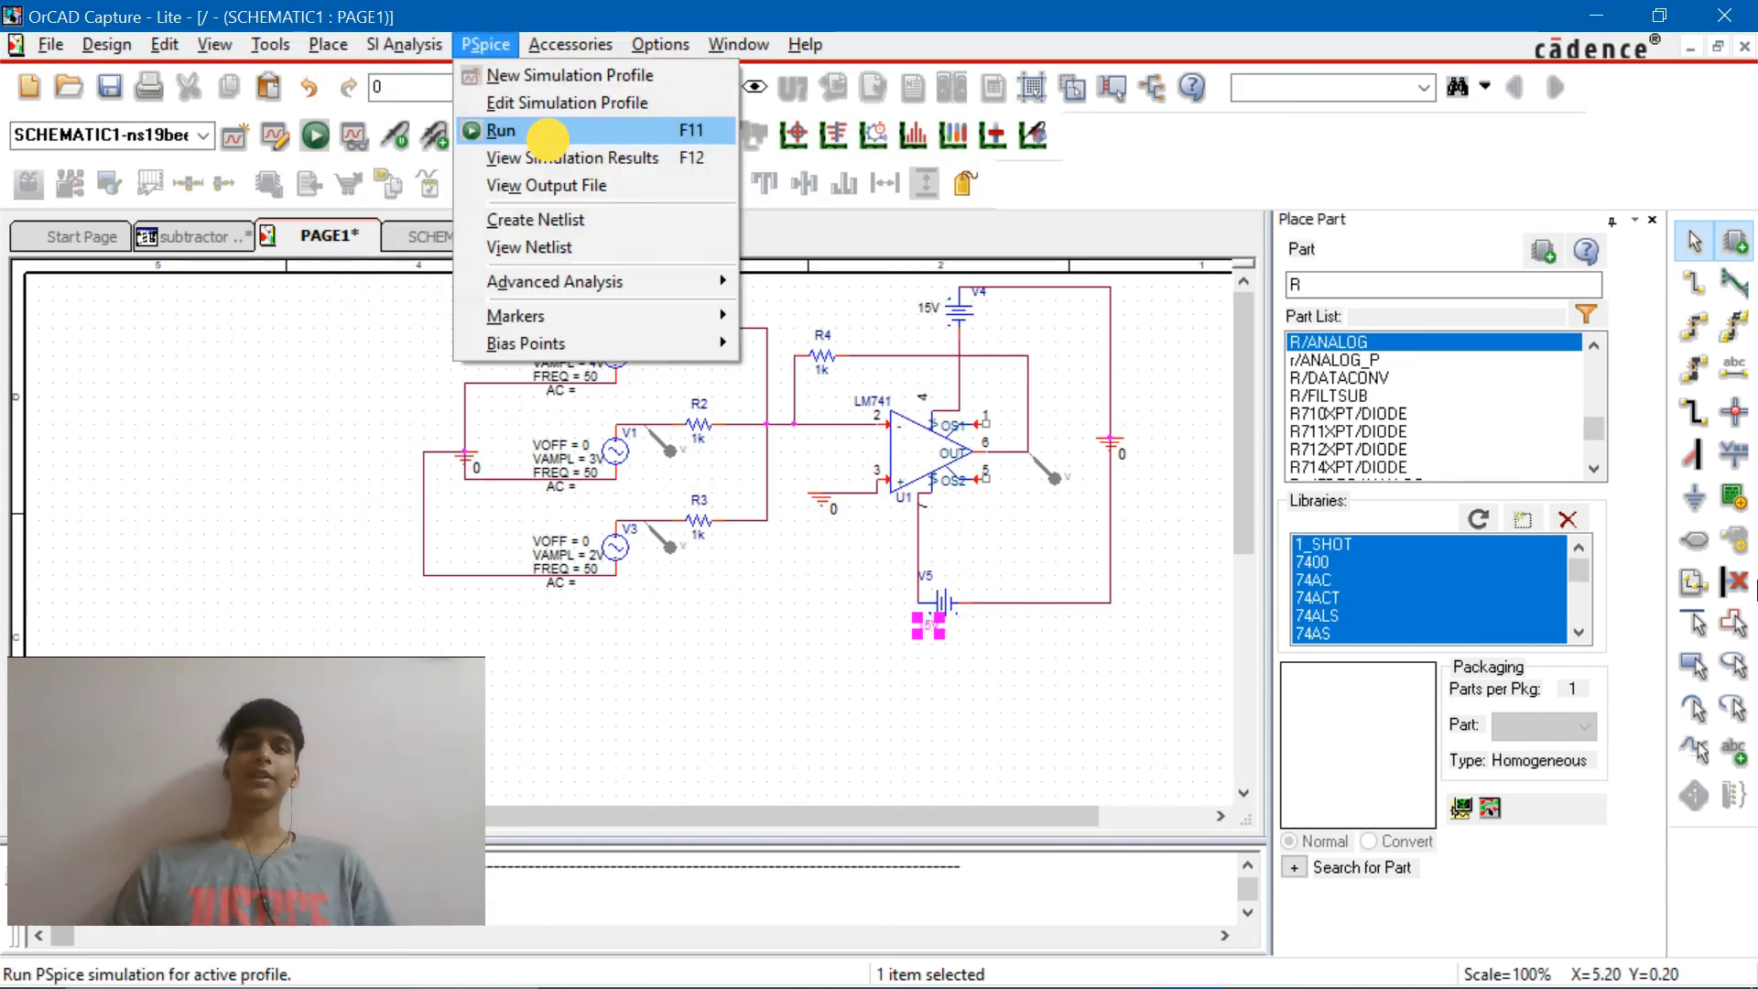
left_click(531, 220)
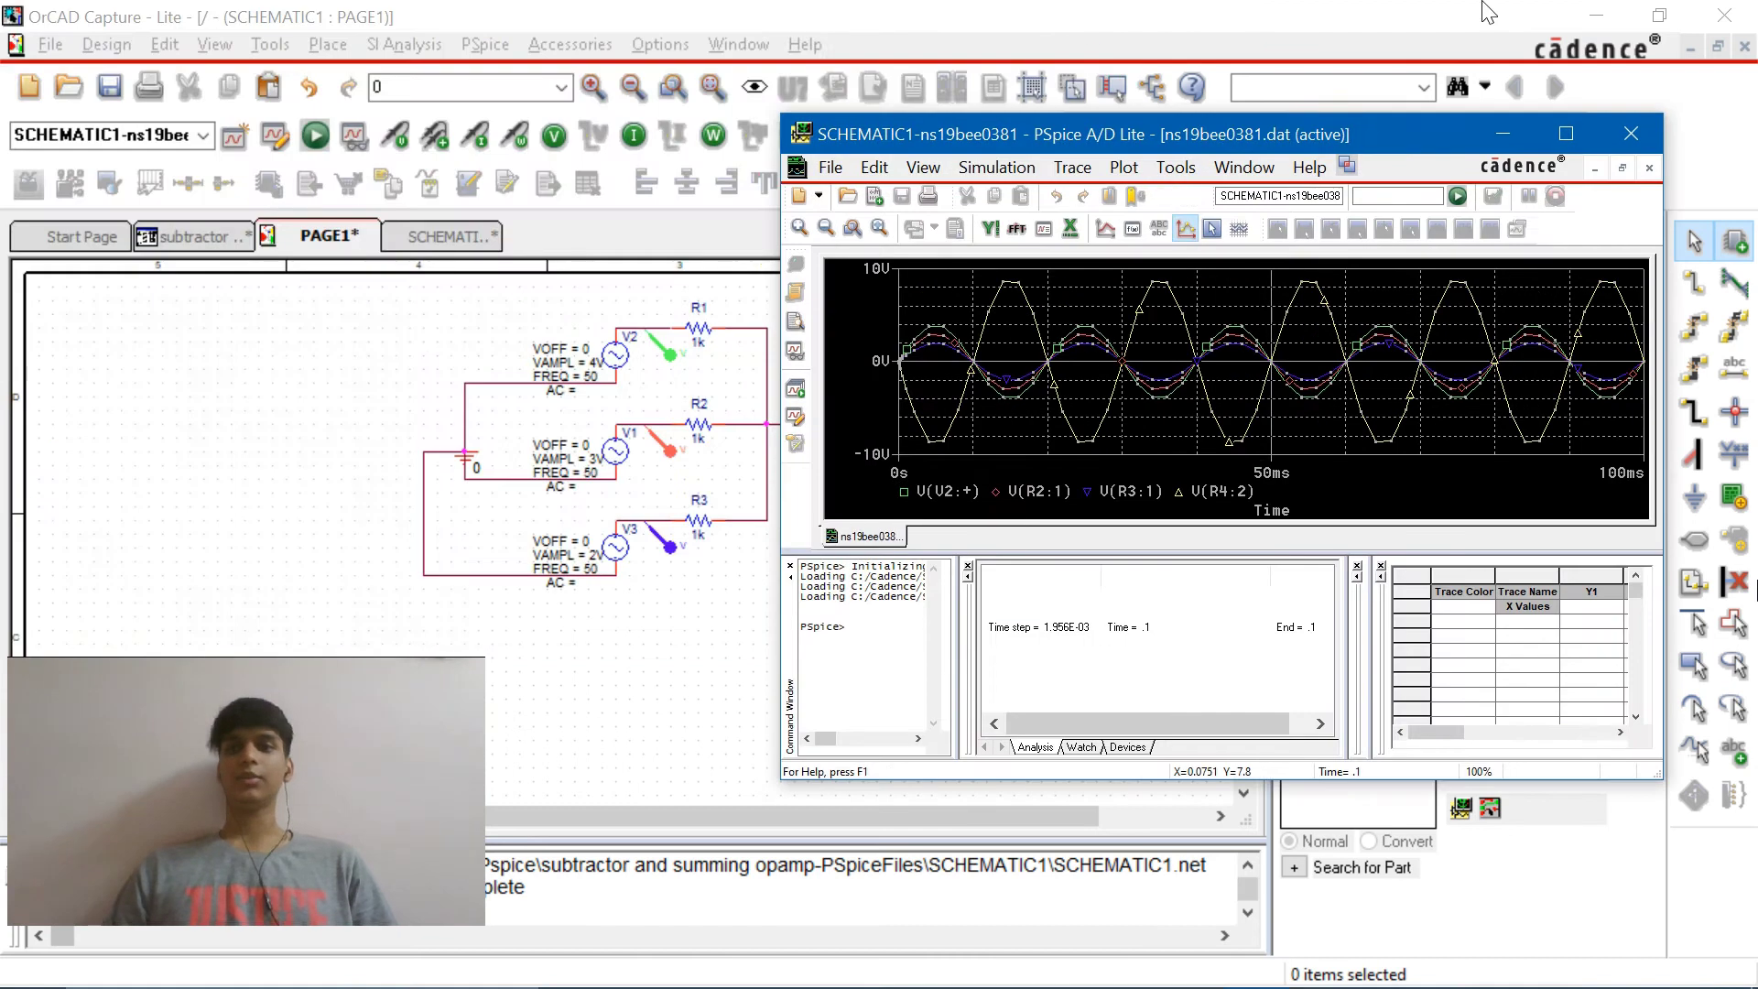
left_click(1568, 128)
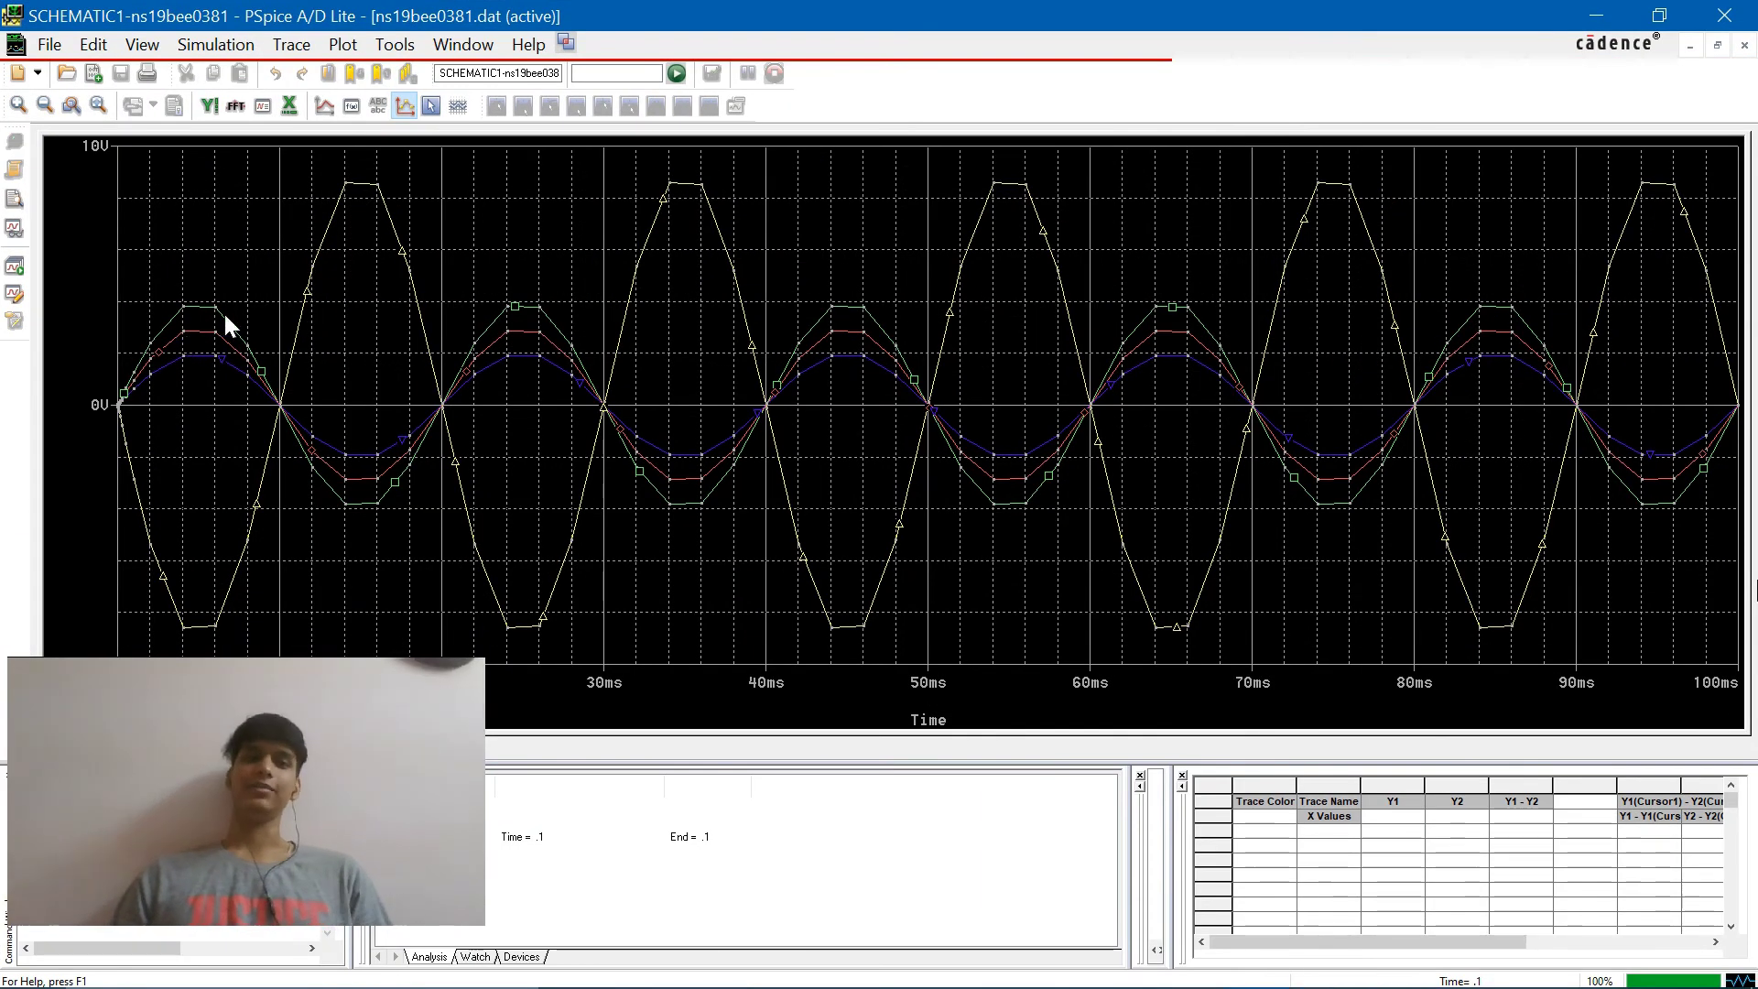
Turn on measurement cursors, place one on a peak, and resize the plot and measurement panes
left_click(432, 106)
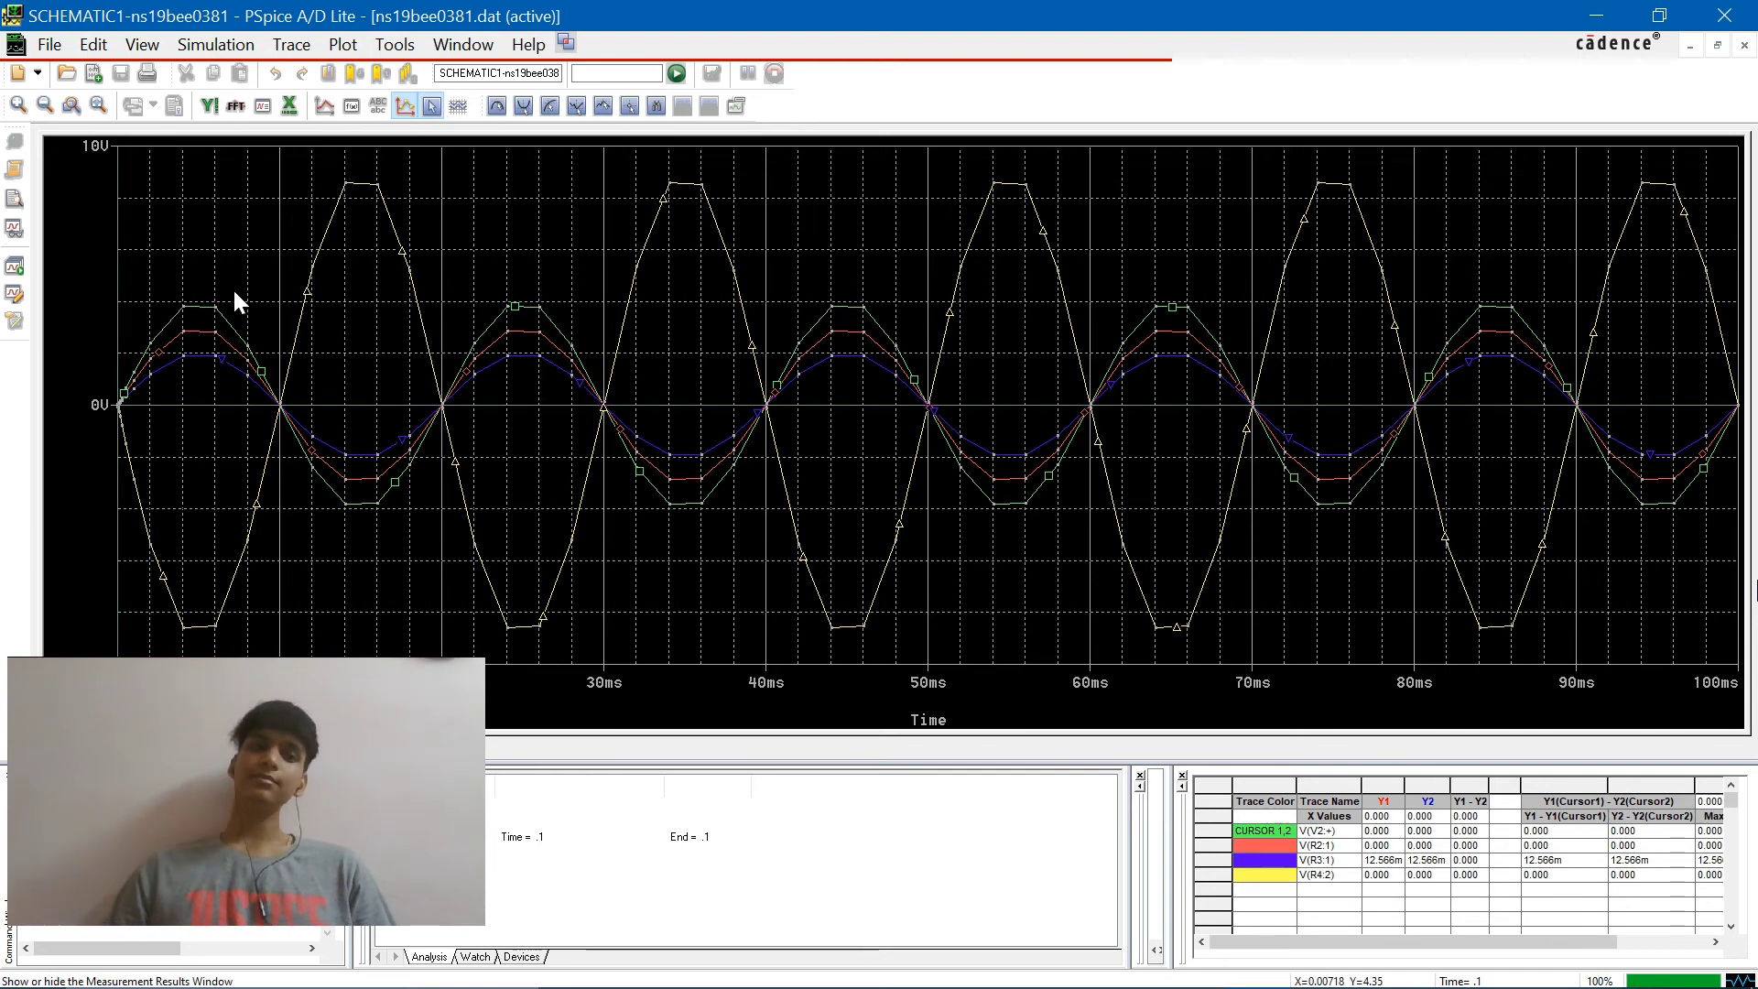
left_click_drag(232, 290, 196, 284)
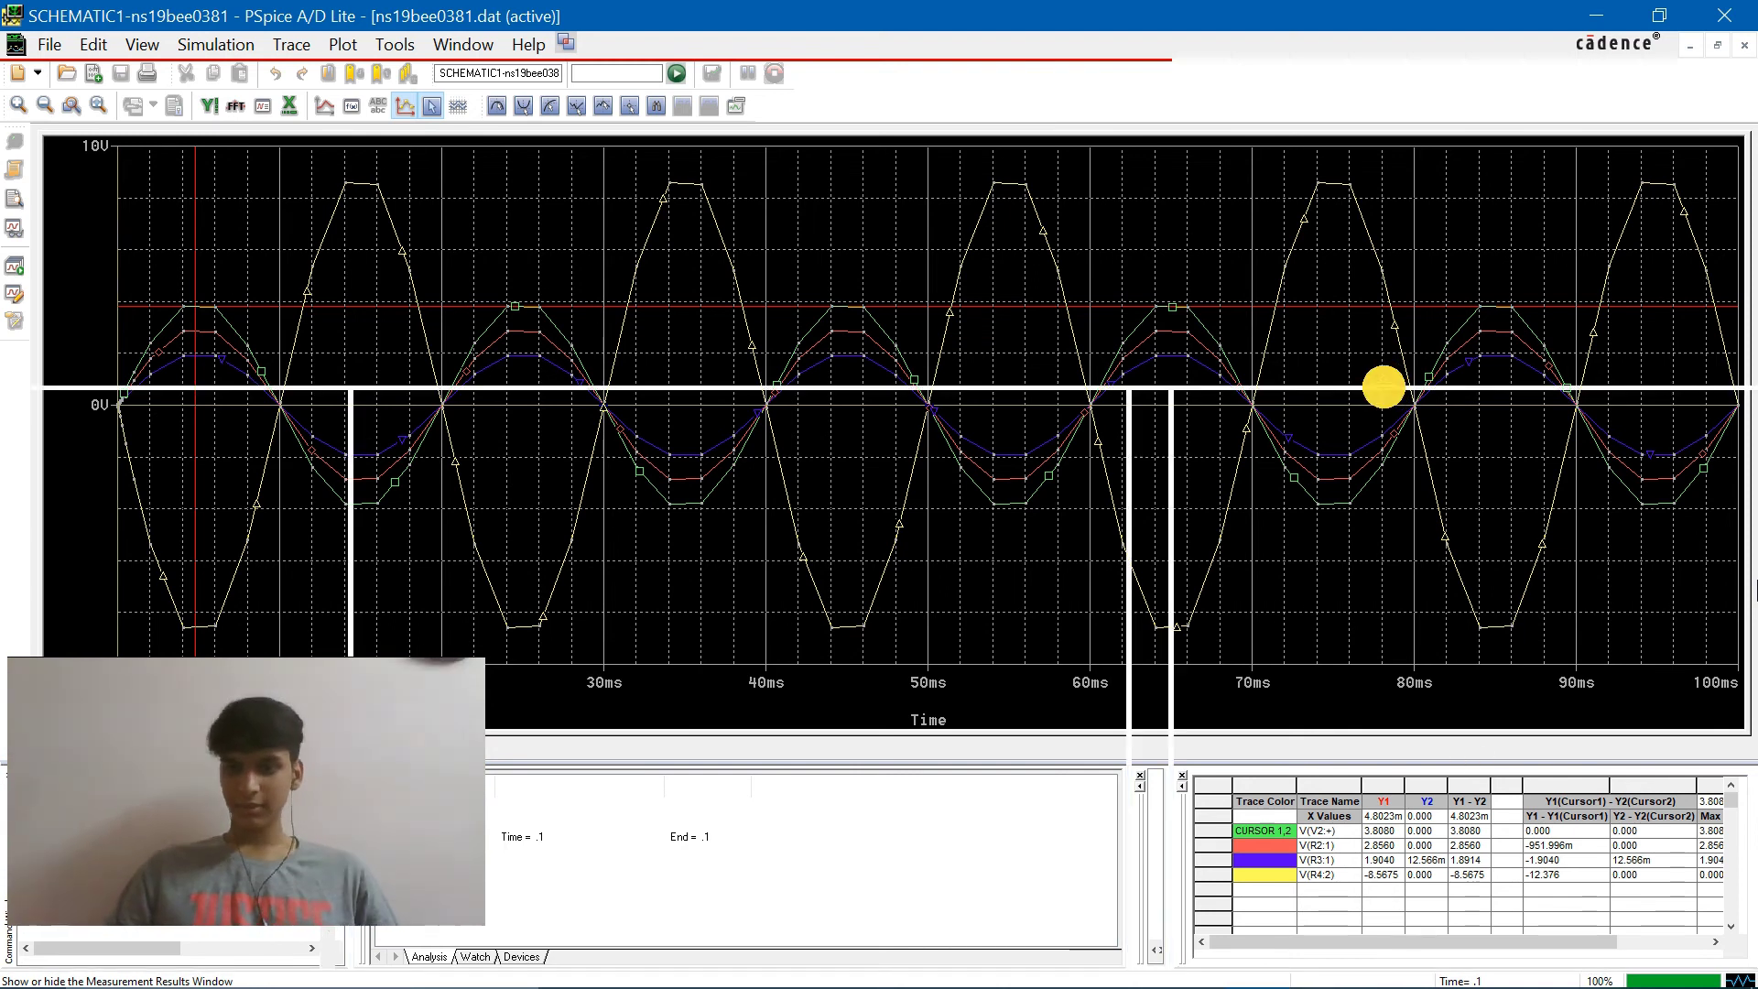
left_click_drag(1463, 761, 1466, 383)
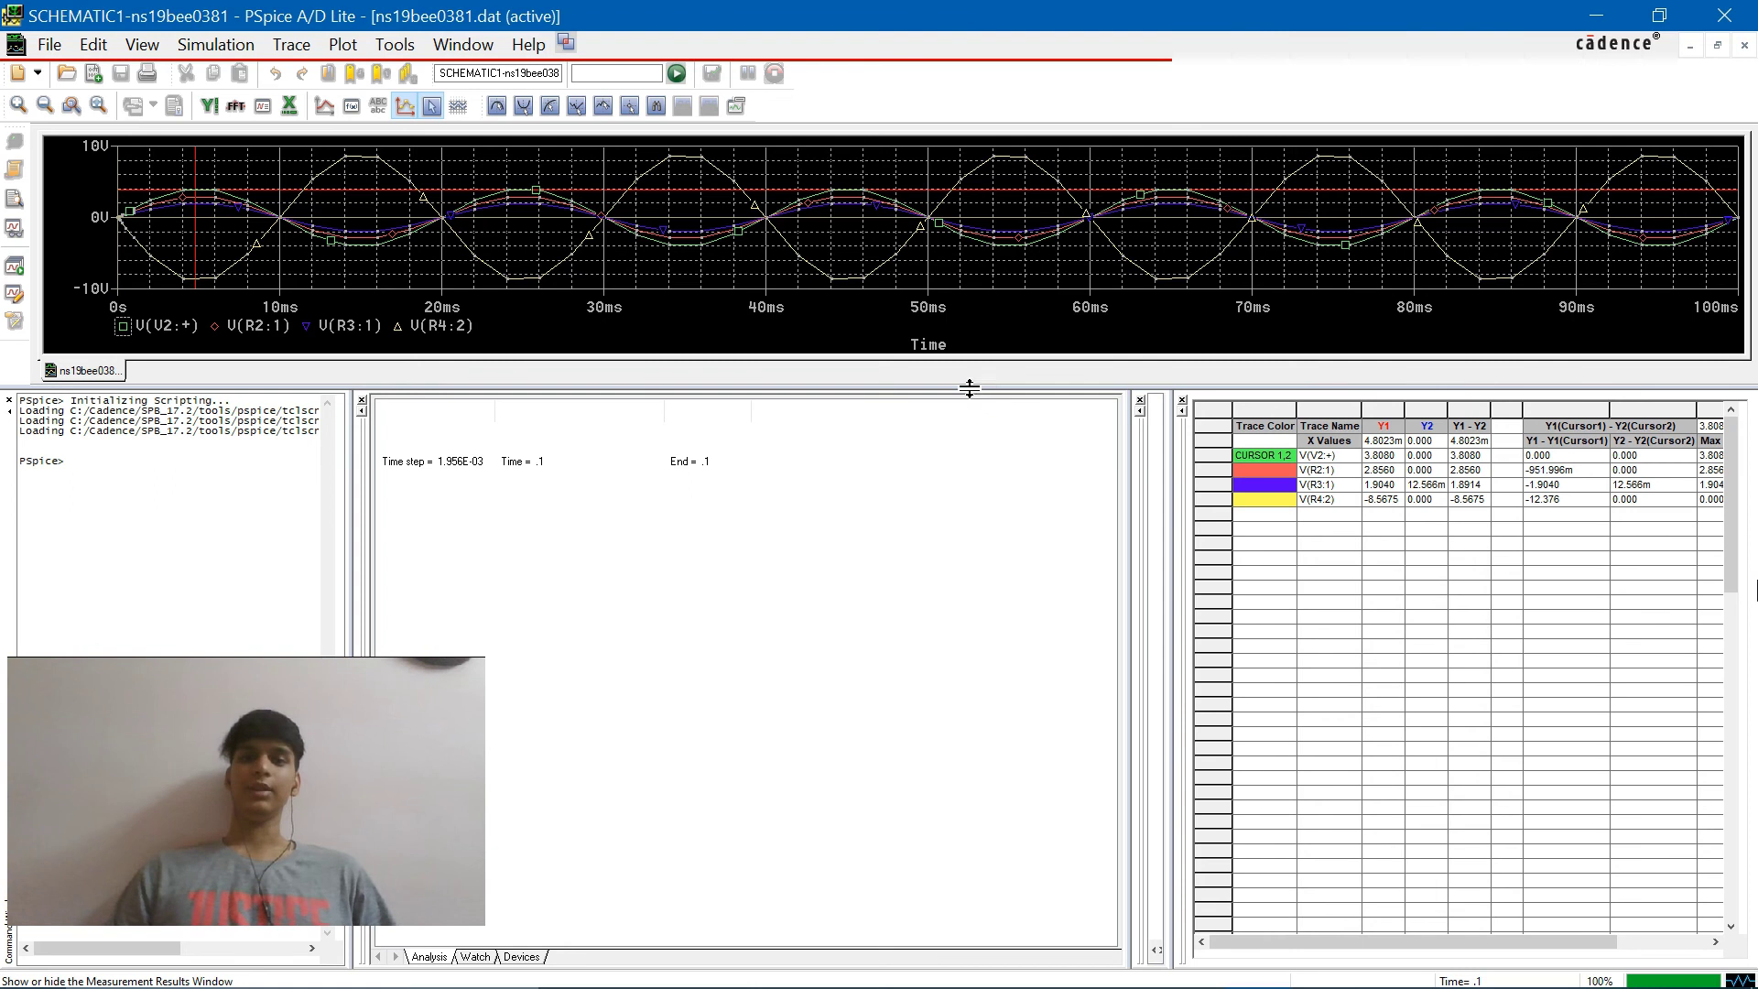
left_click_drag(968, 370, 1070, 802)
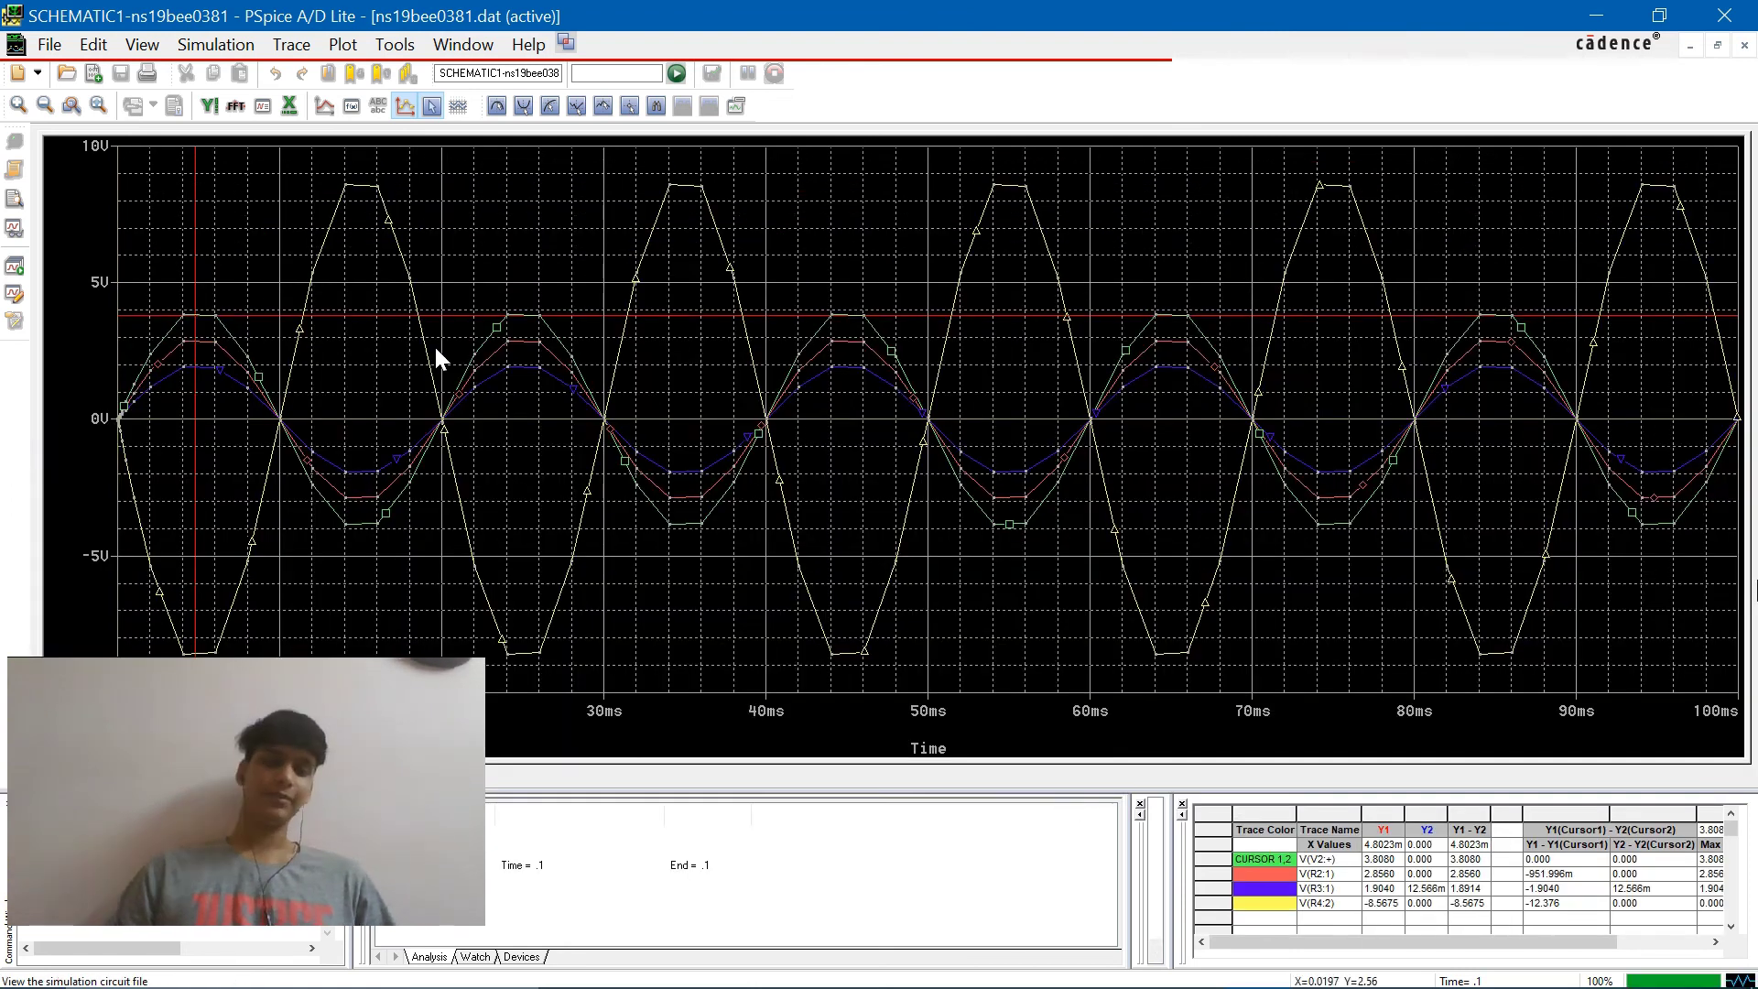
Place the cursor at 4.9718m on the first input trace and mark its 3.8051 value
left_click(198, 315)
left_click_drag(199, 314, 198, 315)
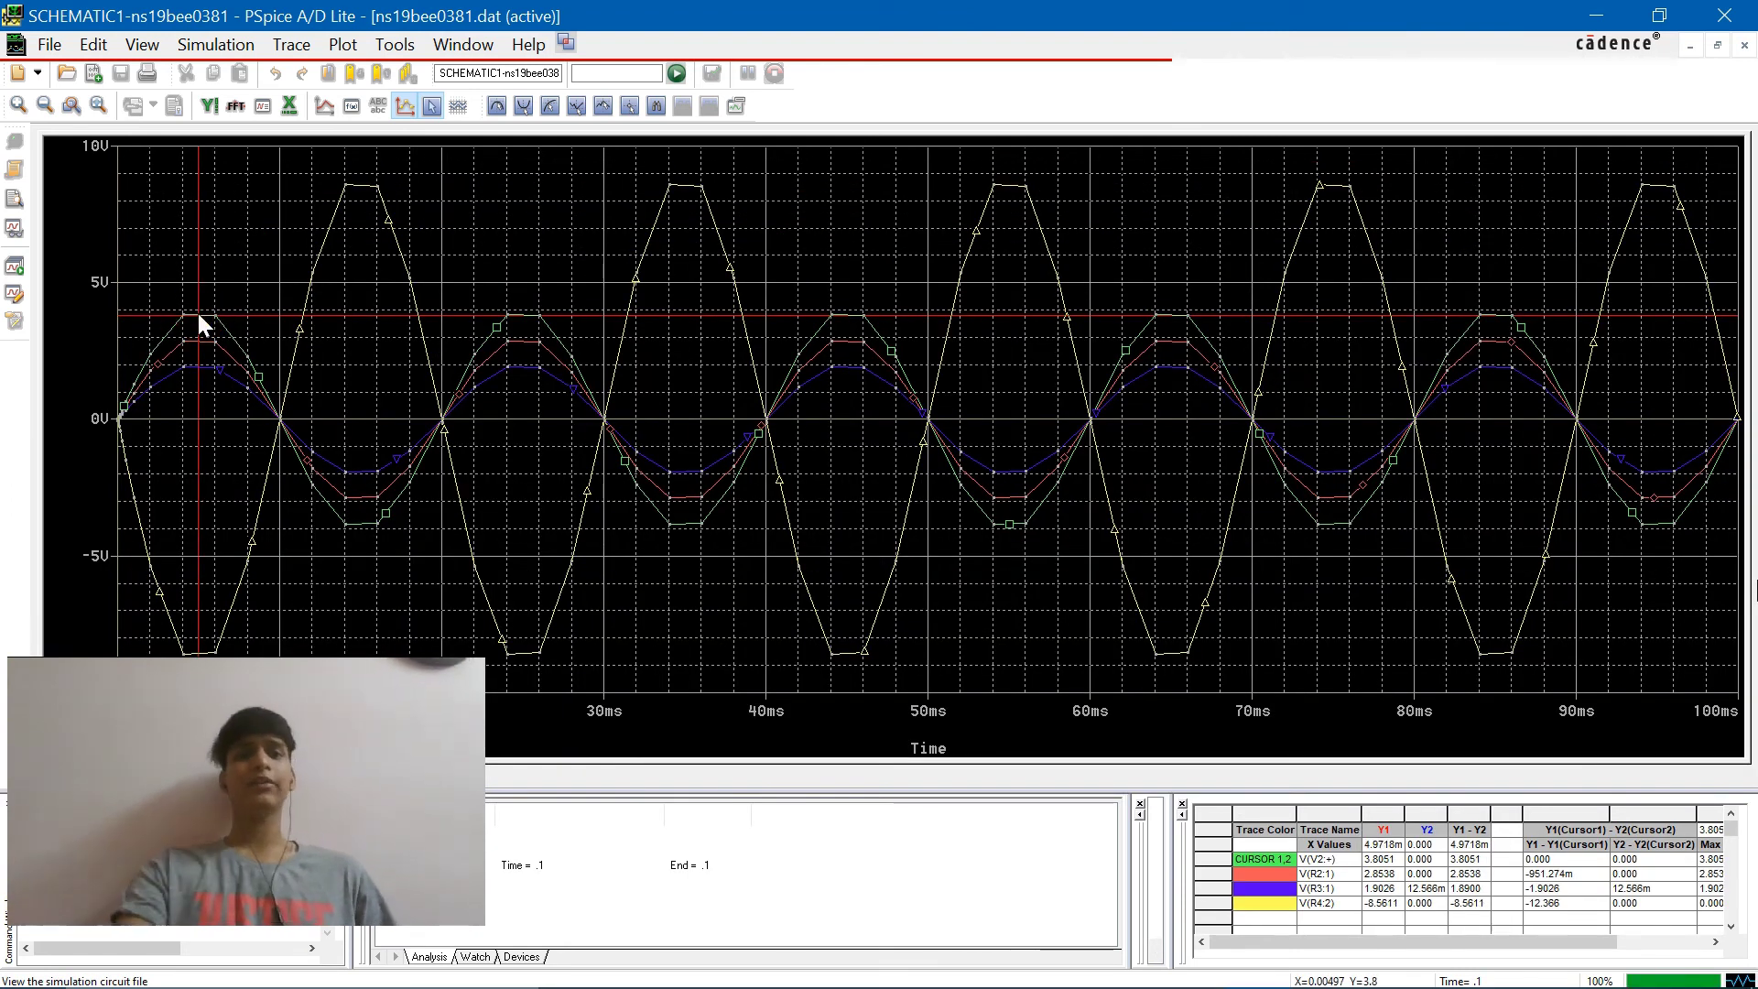
left_click(738, 107)
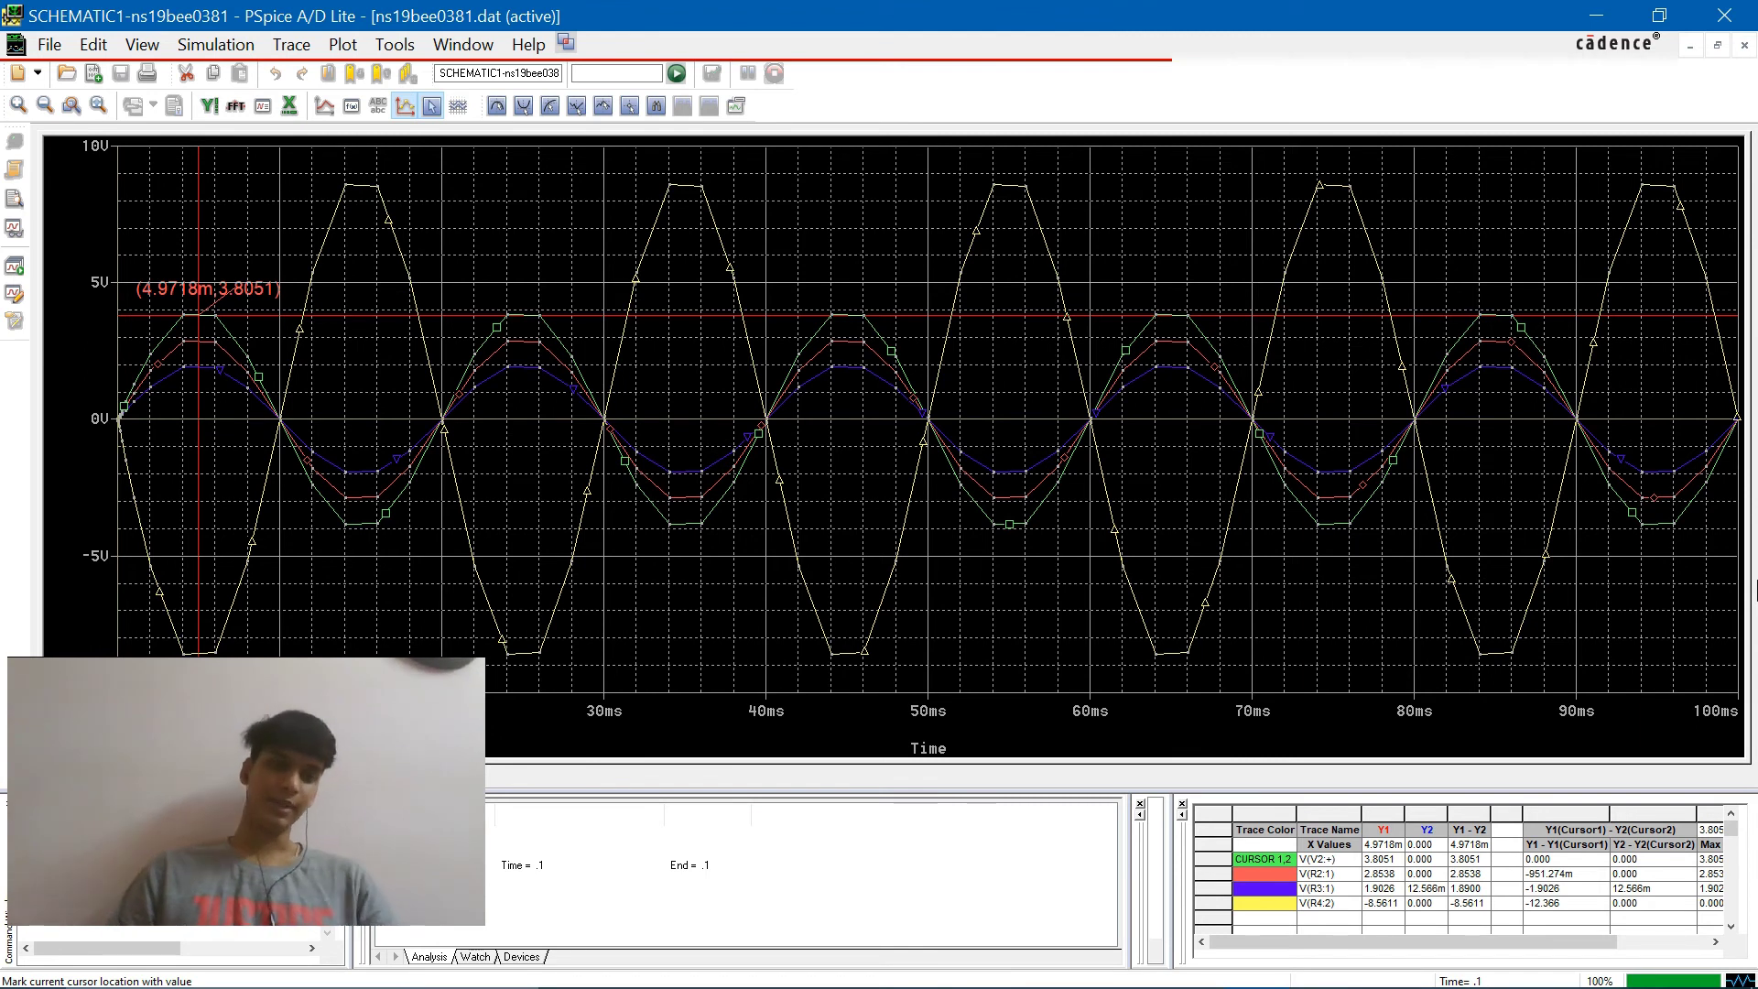
Mark labels on V(R2:1), V(R3:1) and output V(R4:2): 2.8538, 1.9026 and -8.5611
key("ctrl+Right")
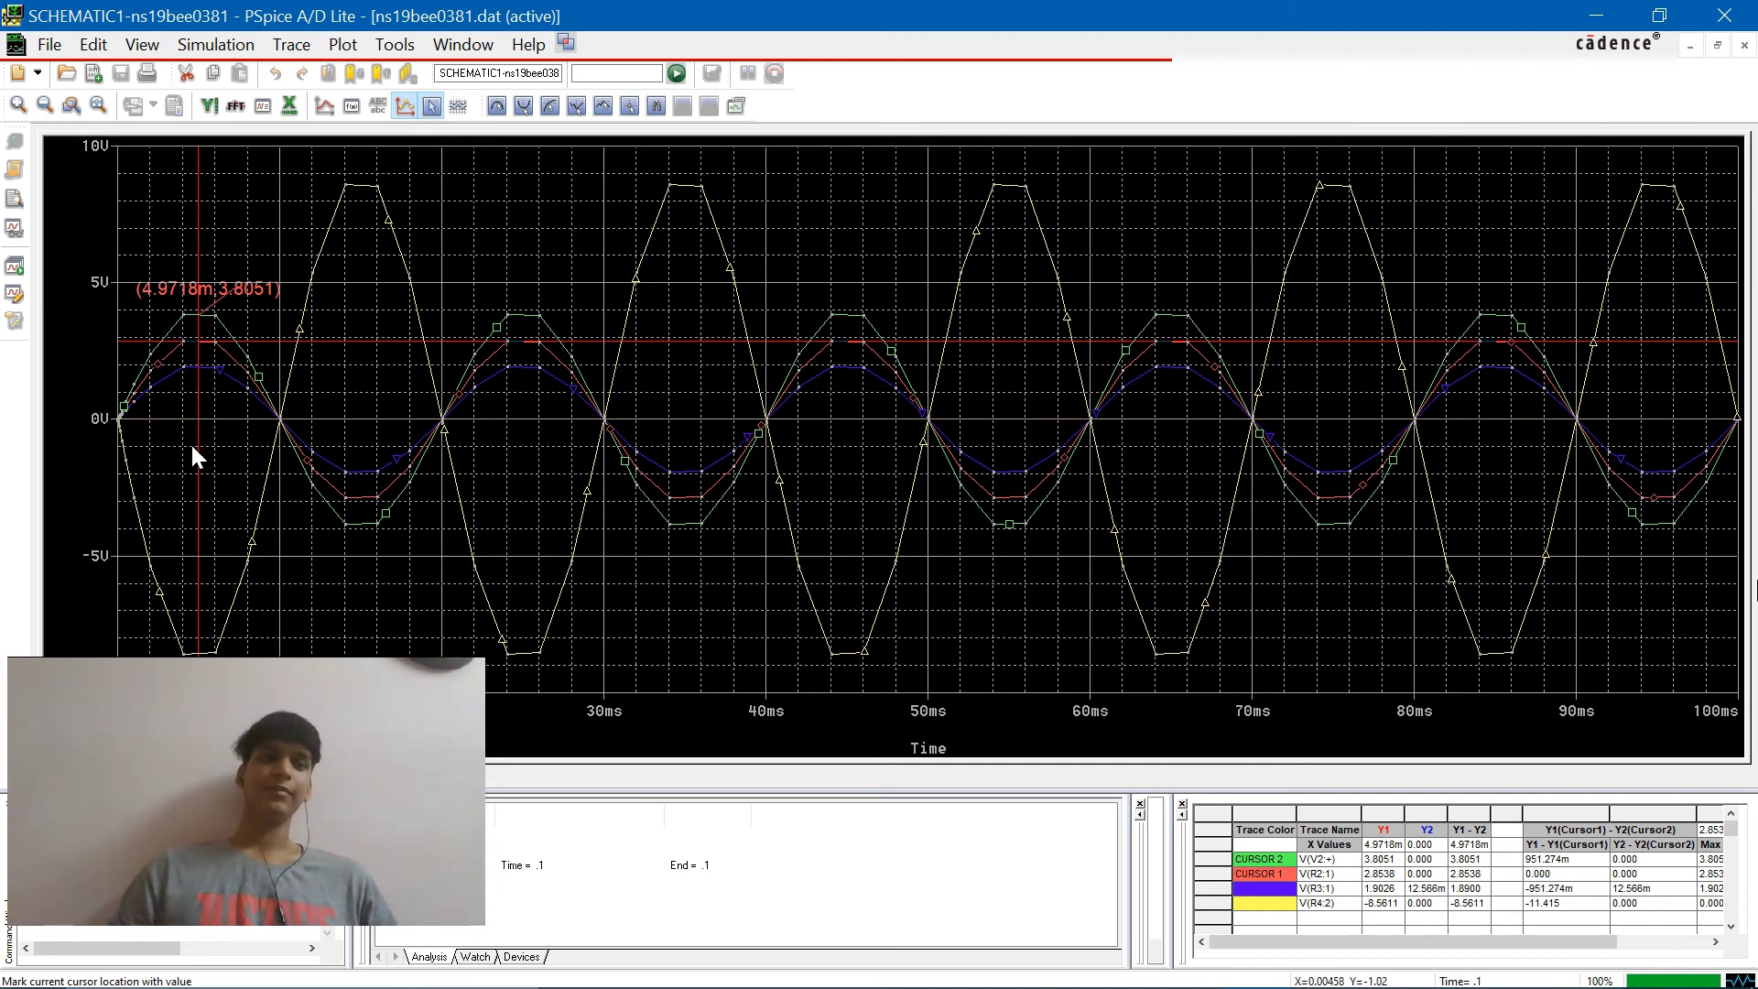
left_click(744, 105)
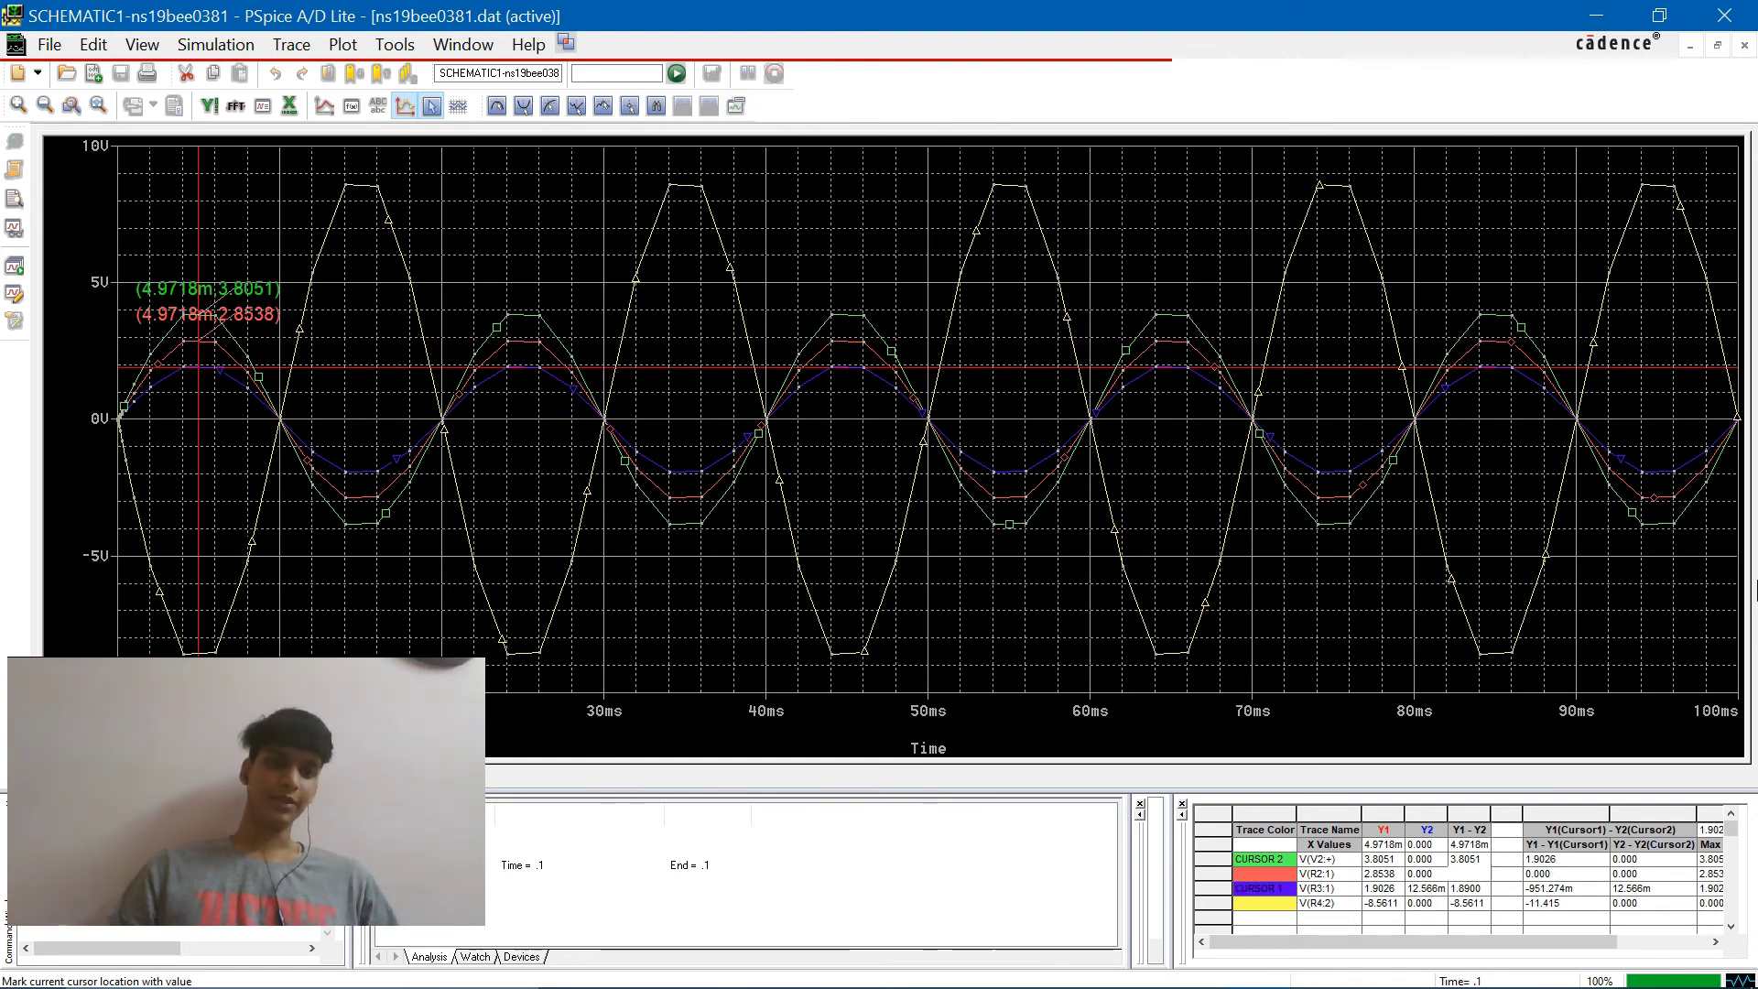
left_click(248, 746)
left_click(739, 104)
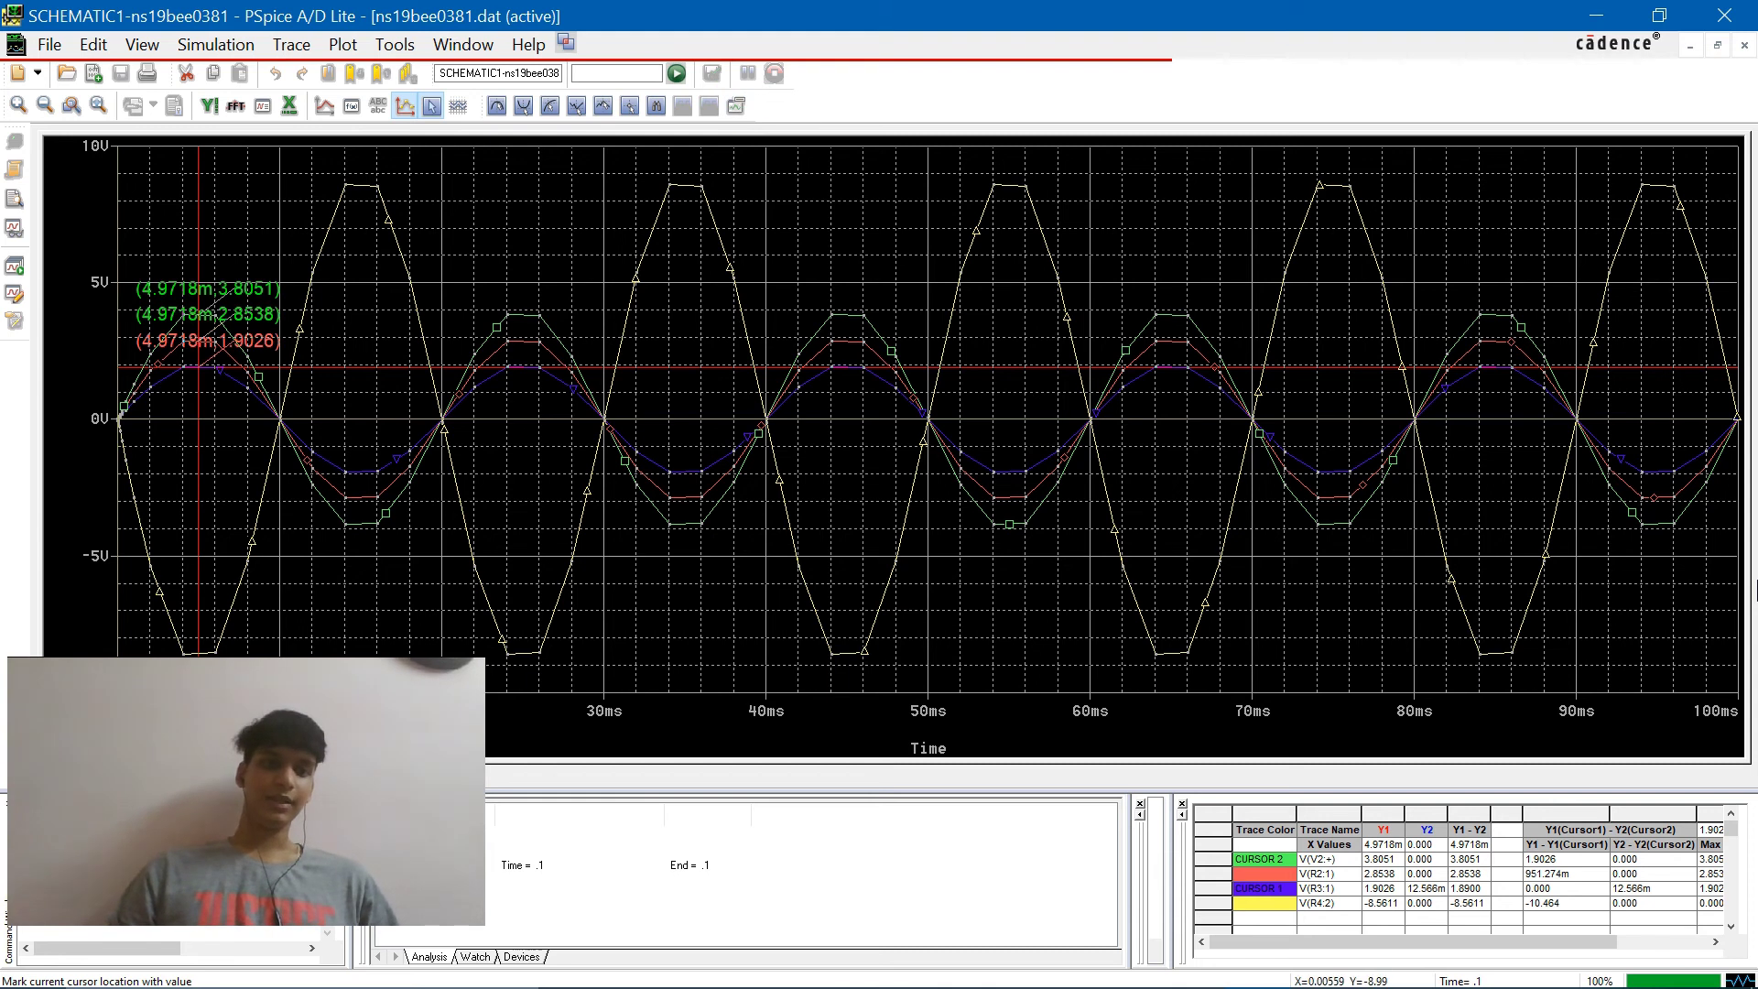
left_click(302, 732)
left_click(735, 105)
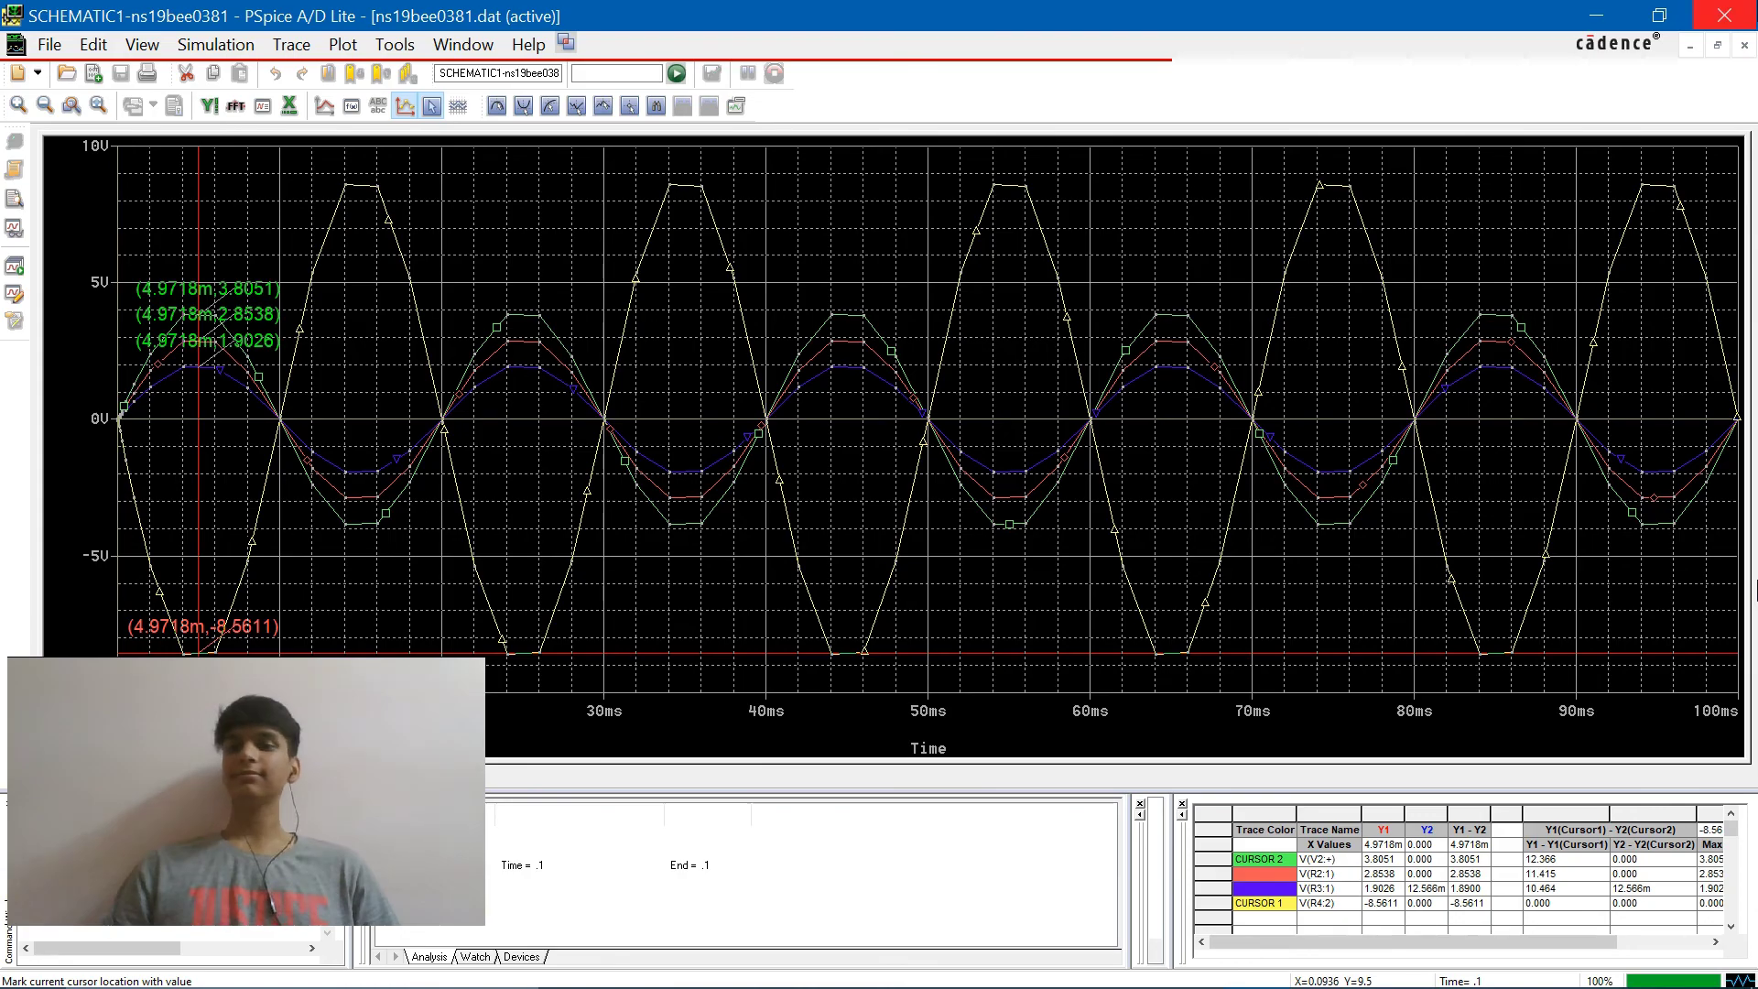
Close the PSpice A/D Lite waveform window
left_click(1724, 15)
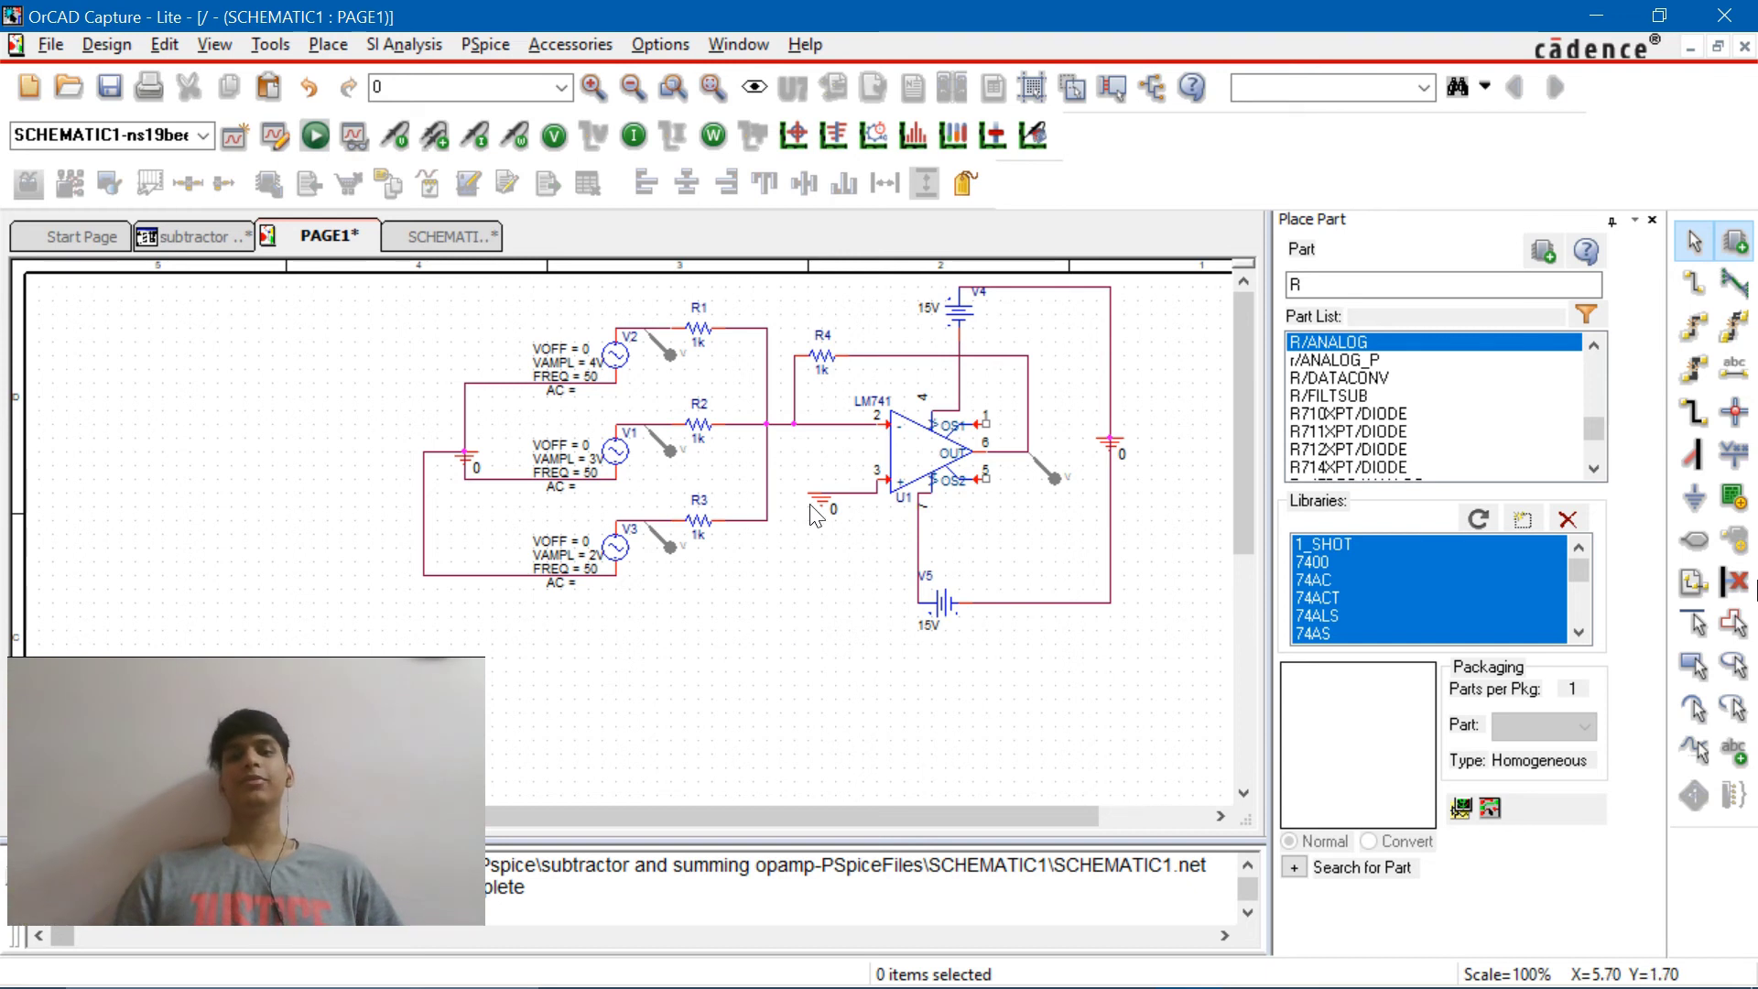
Cancel the stray wire and delete the ground symbol beside U1
key("w")
mouse_move(779, 575)
left_mouse_down()
mouse_move(648, 255)
mouse_move(494, 267)
mouse_move(433, 315)
mouse_move(376, 306)
left_mouse_up()
key("Escape")
key("Delete")
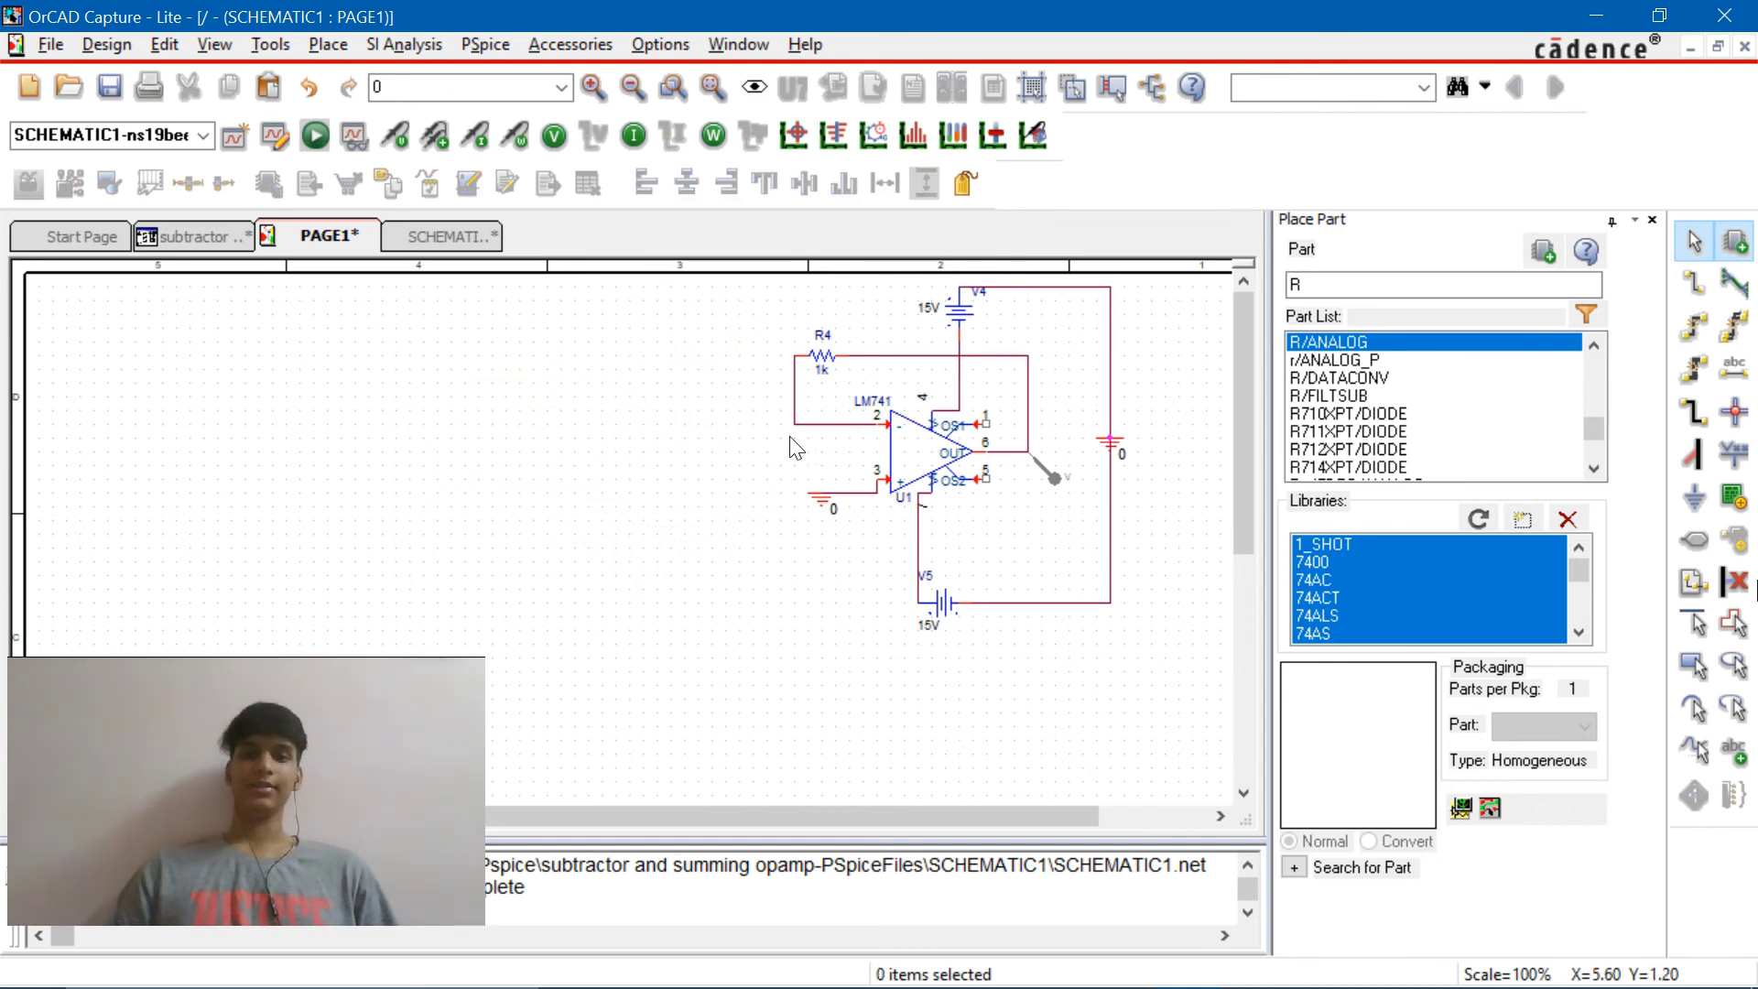
left_click(827, 507)
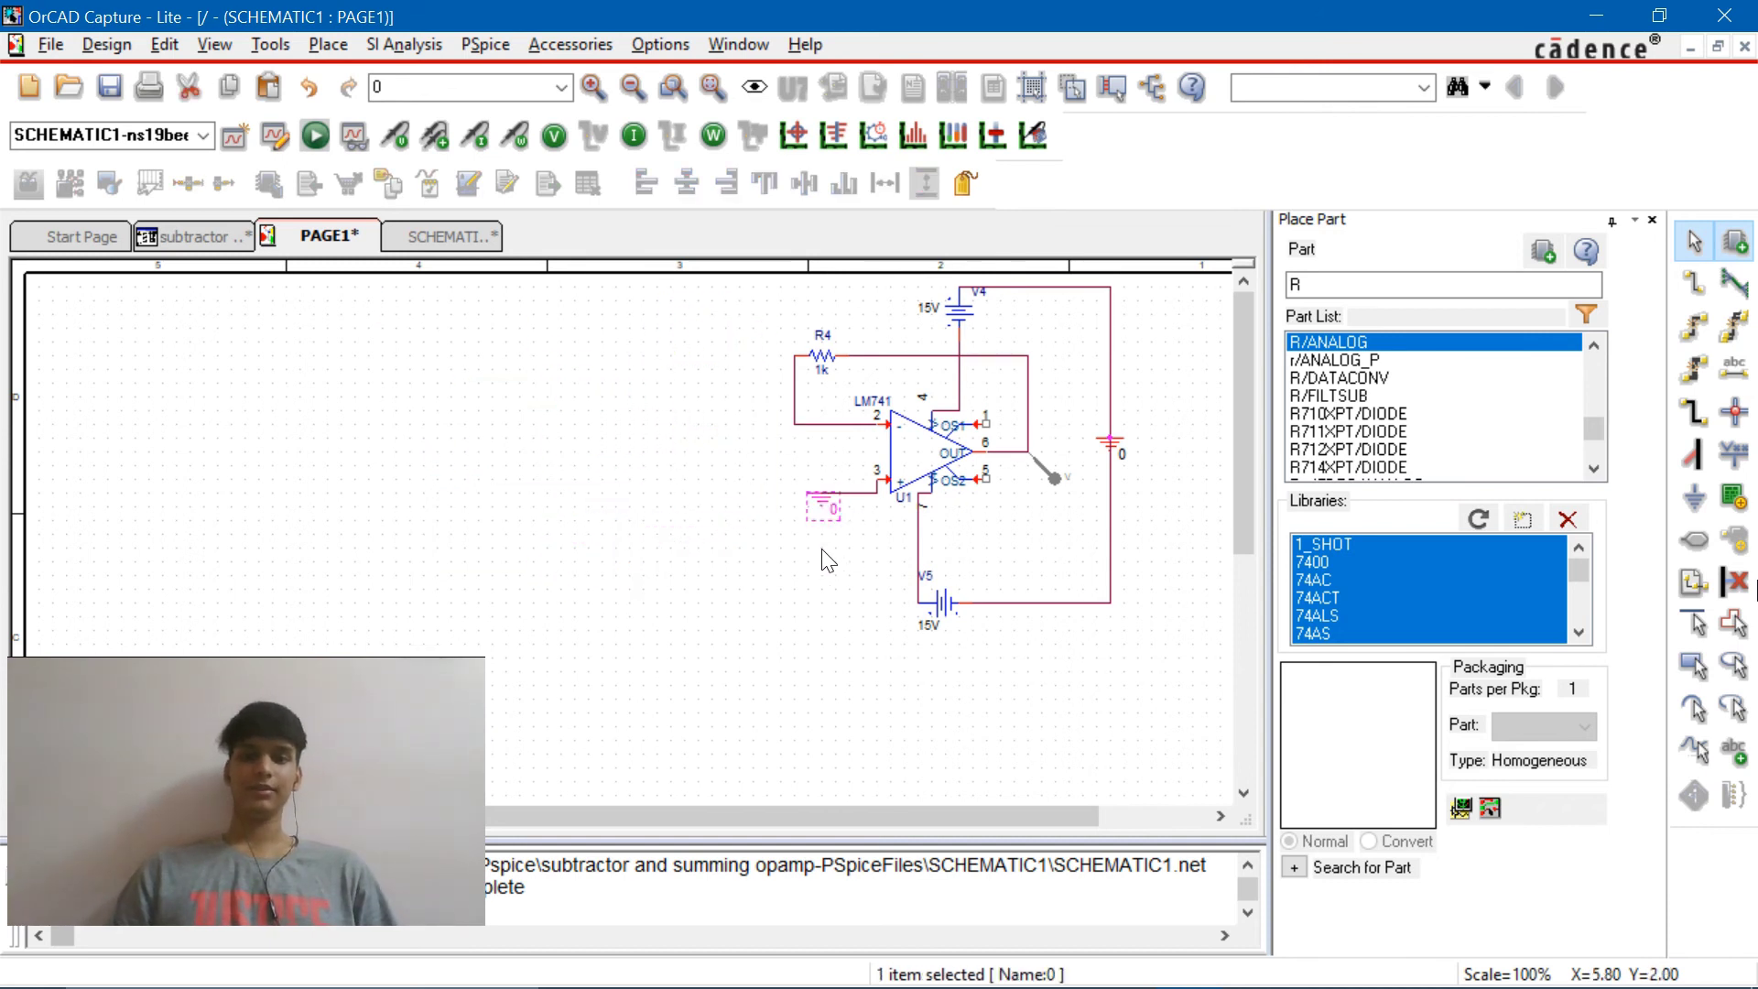
key("Delete")
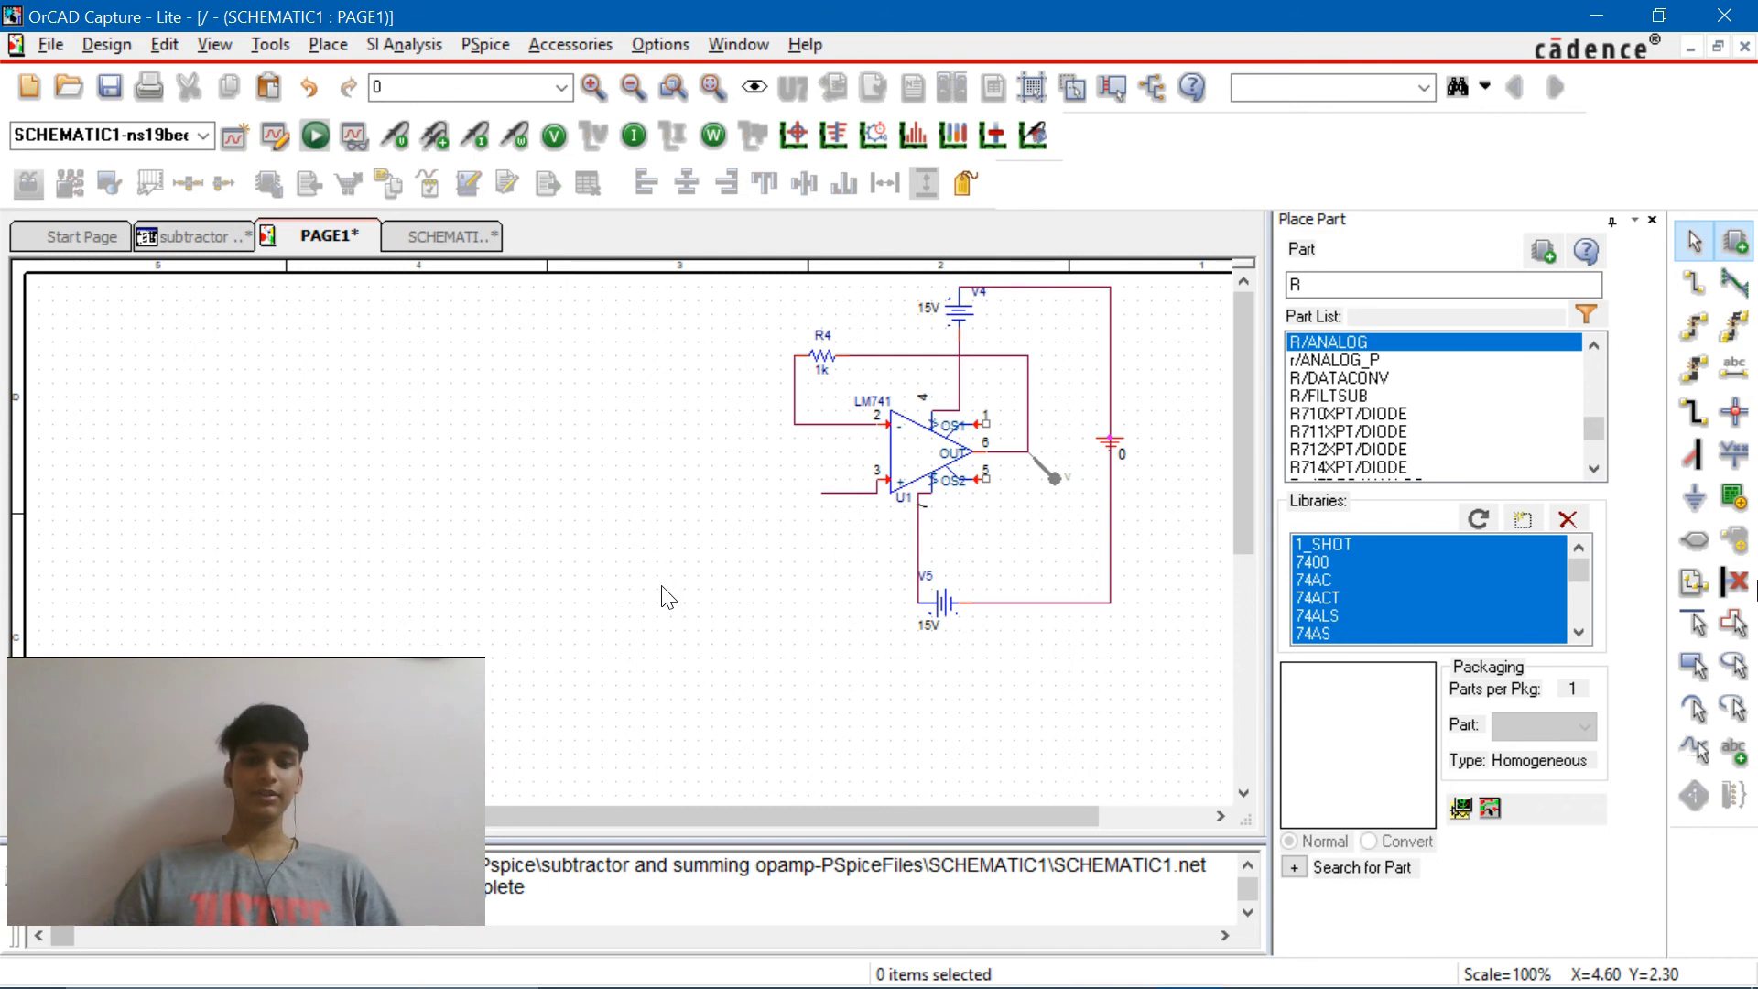
Move the V1–V3/R1–R3 block left of U1 and wire R2's node to pin 3
left_click_drag(666, 597, 444, 376)
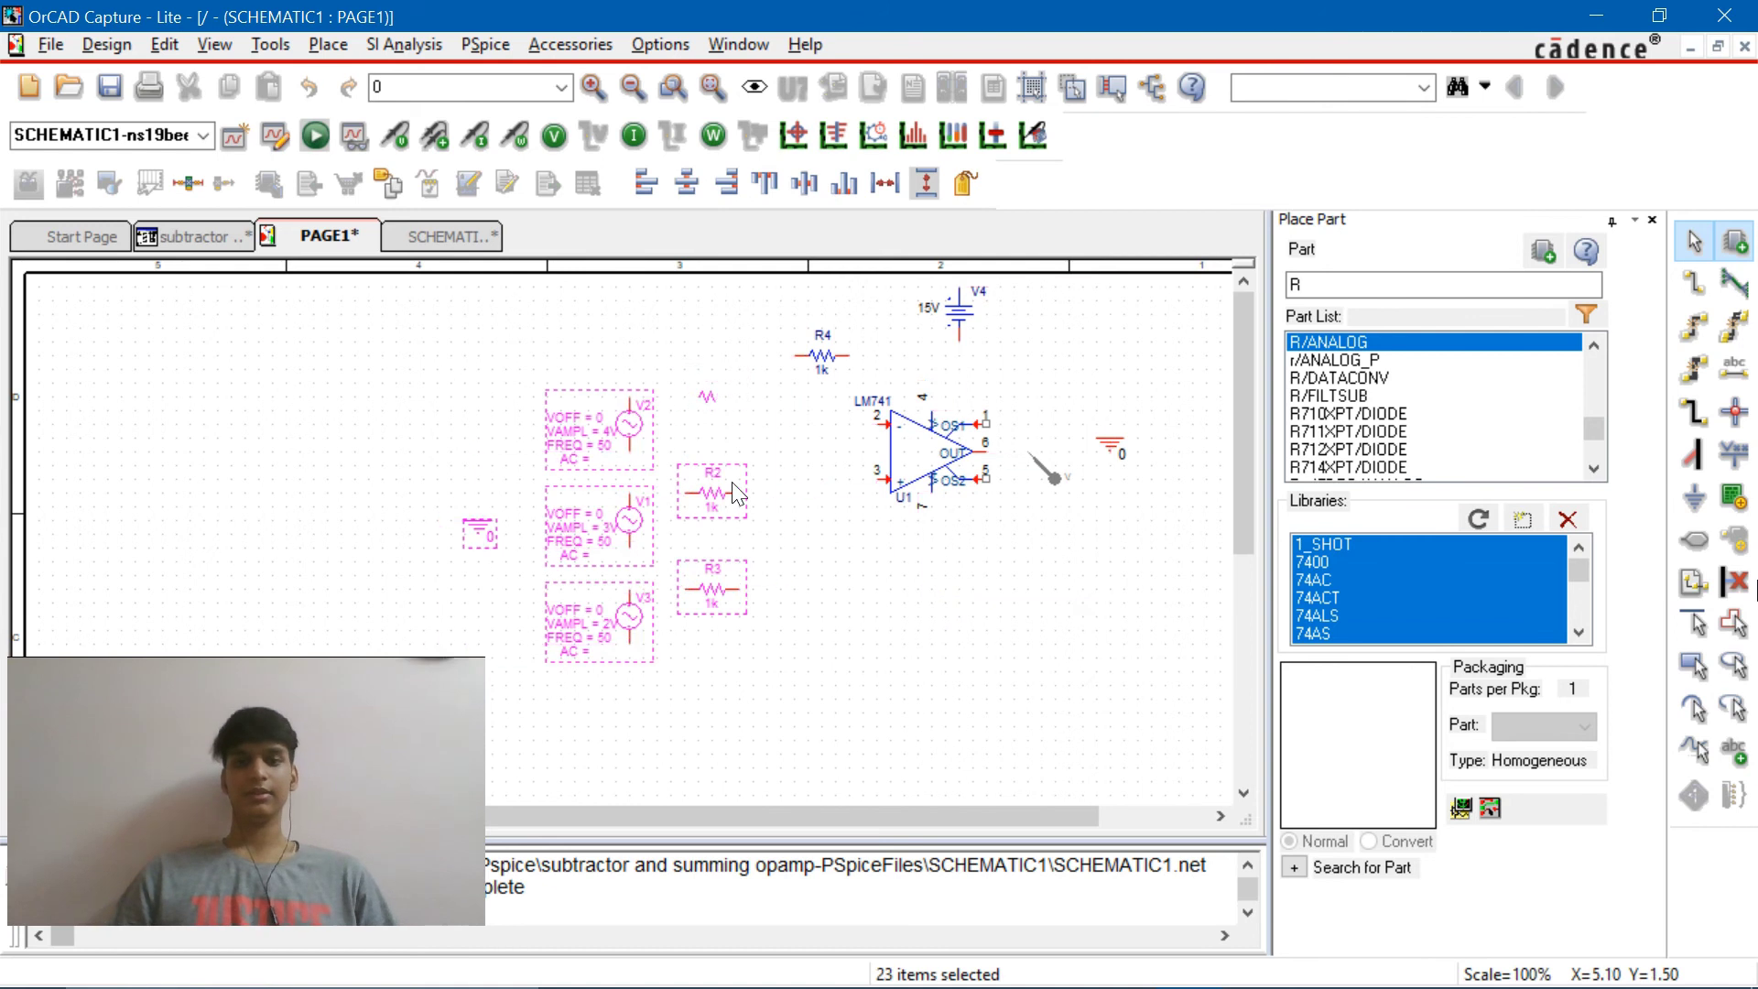
left_click(836, 517)
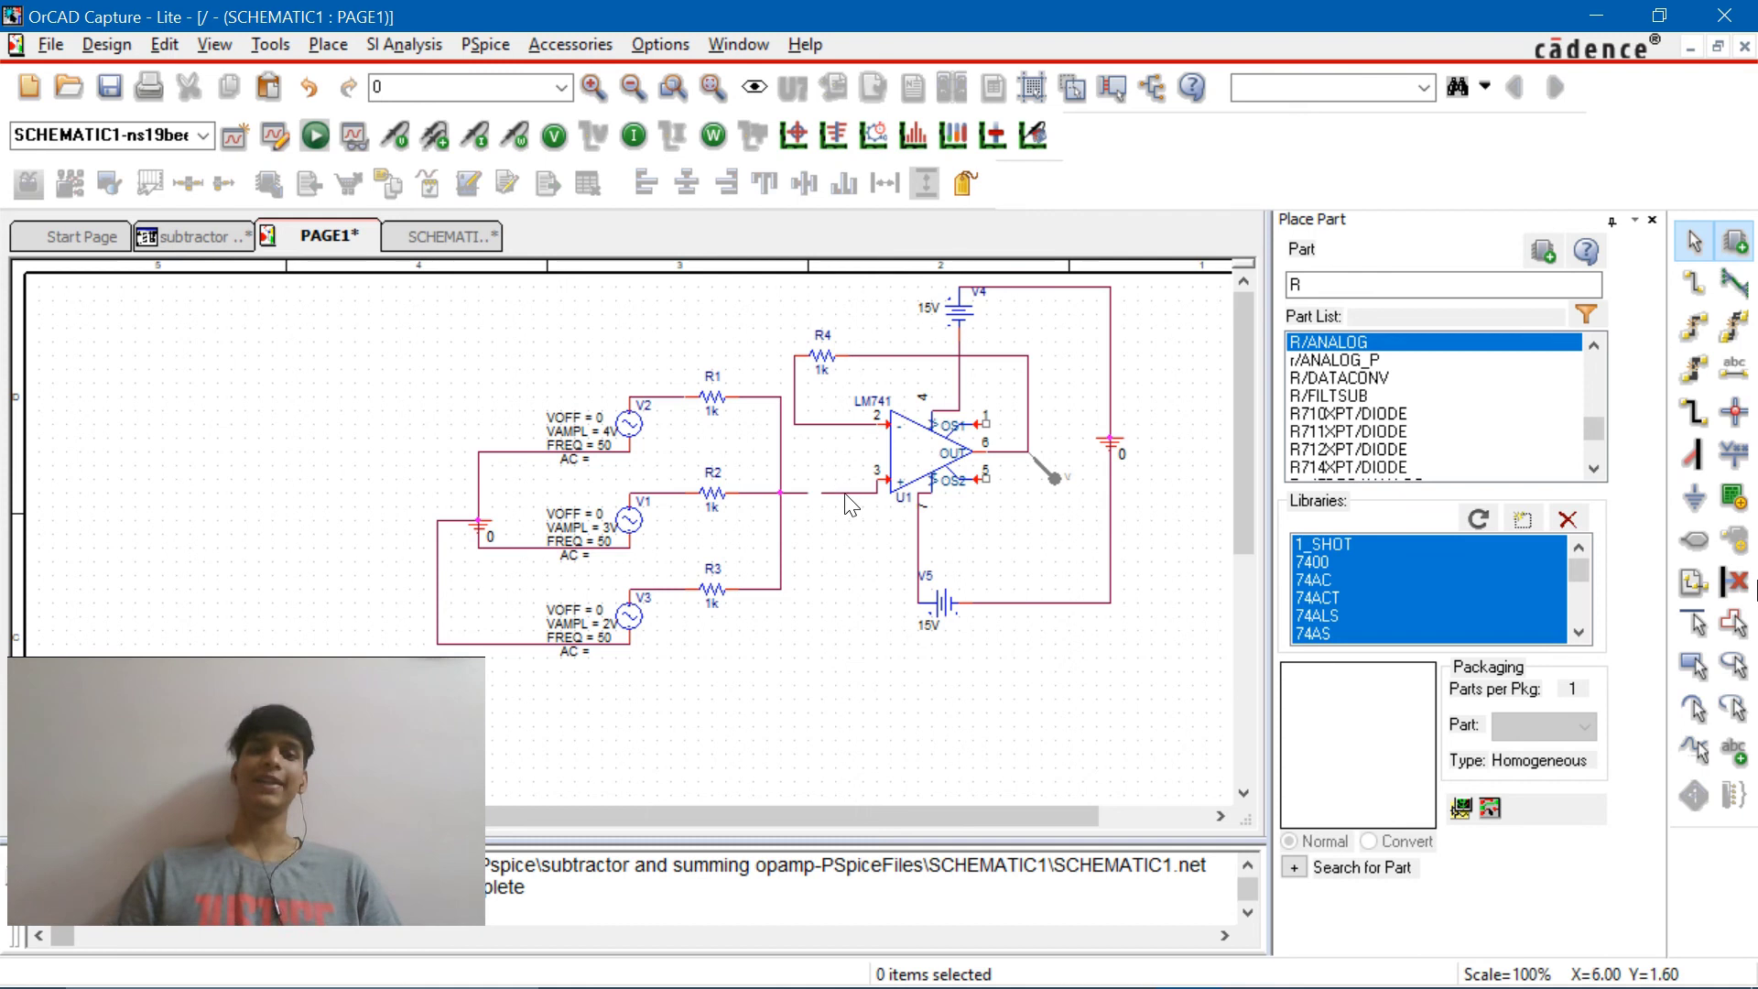
key("w")
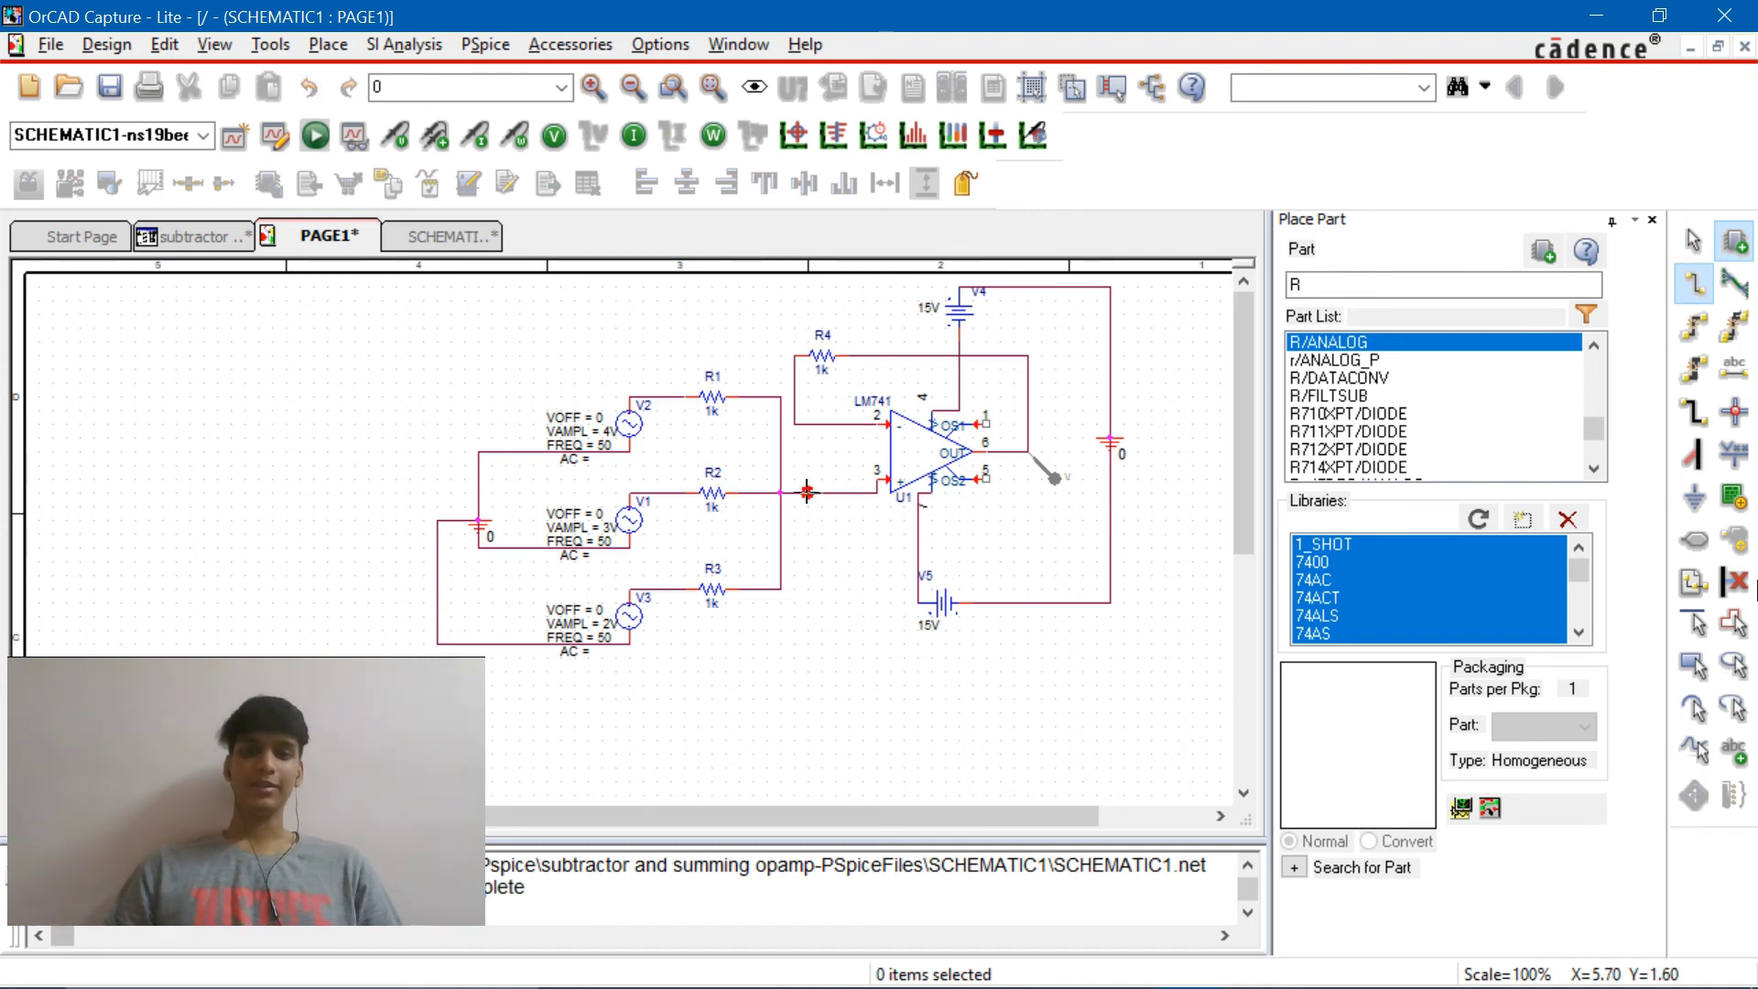
left_click(806, 492)
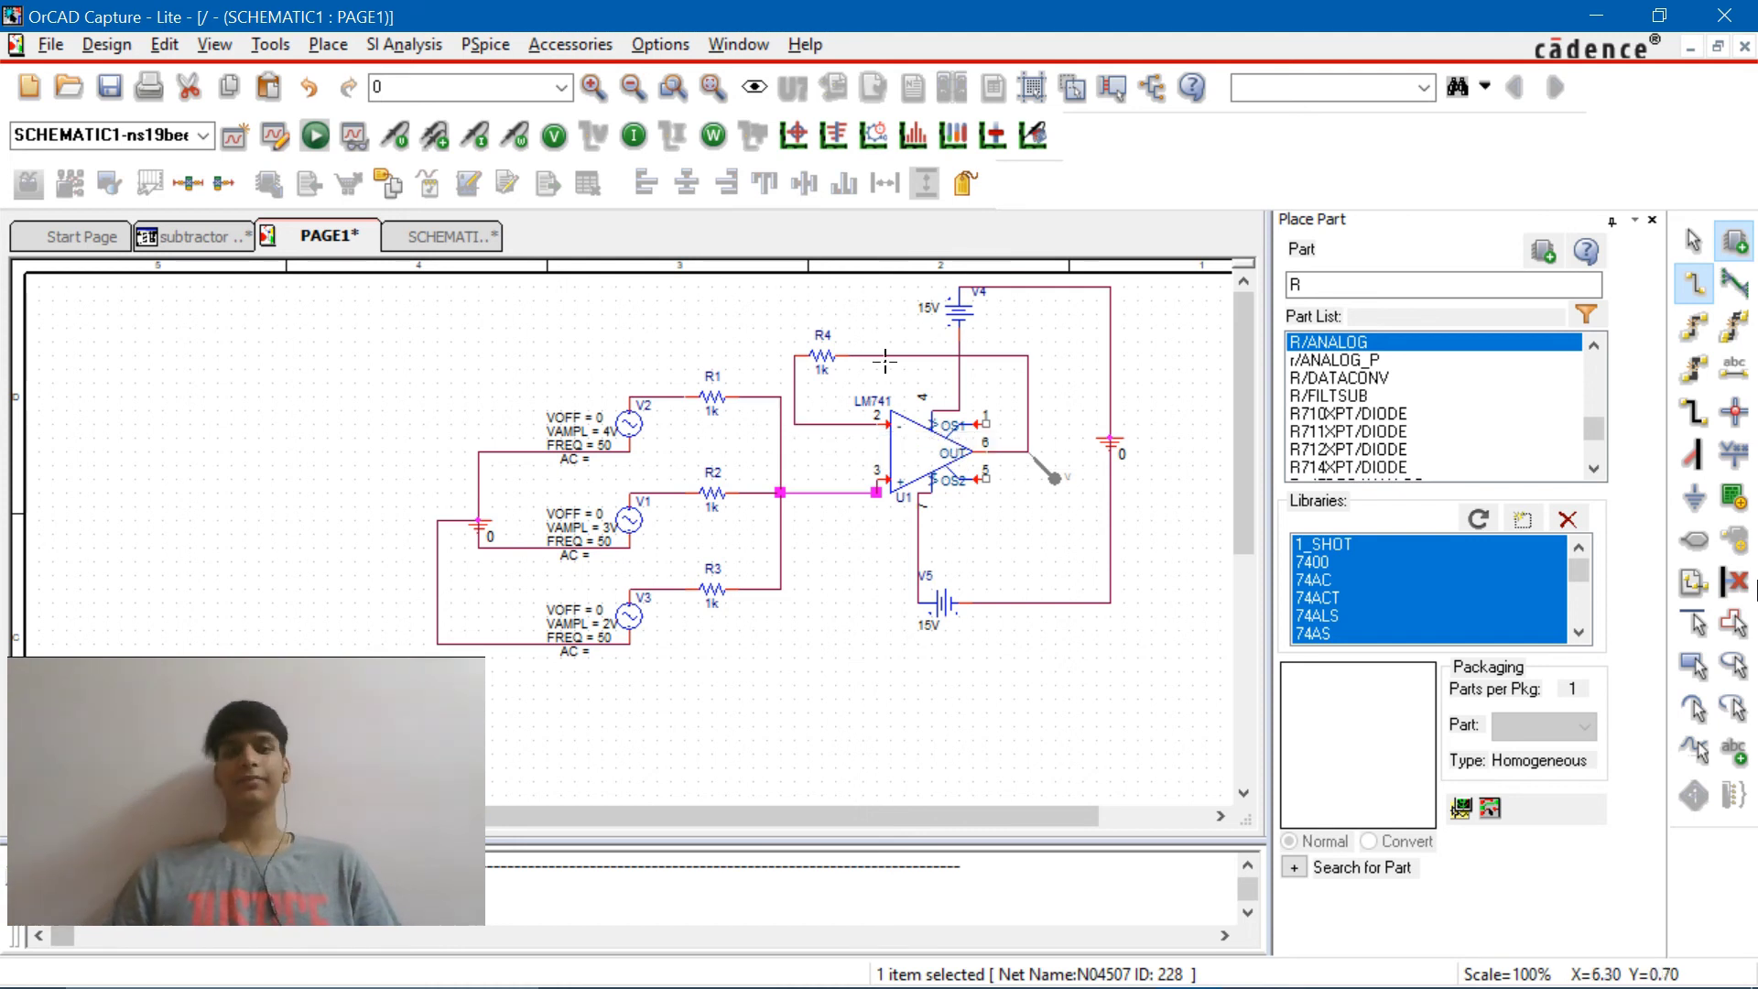
key("Escape")
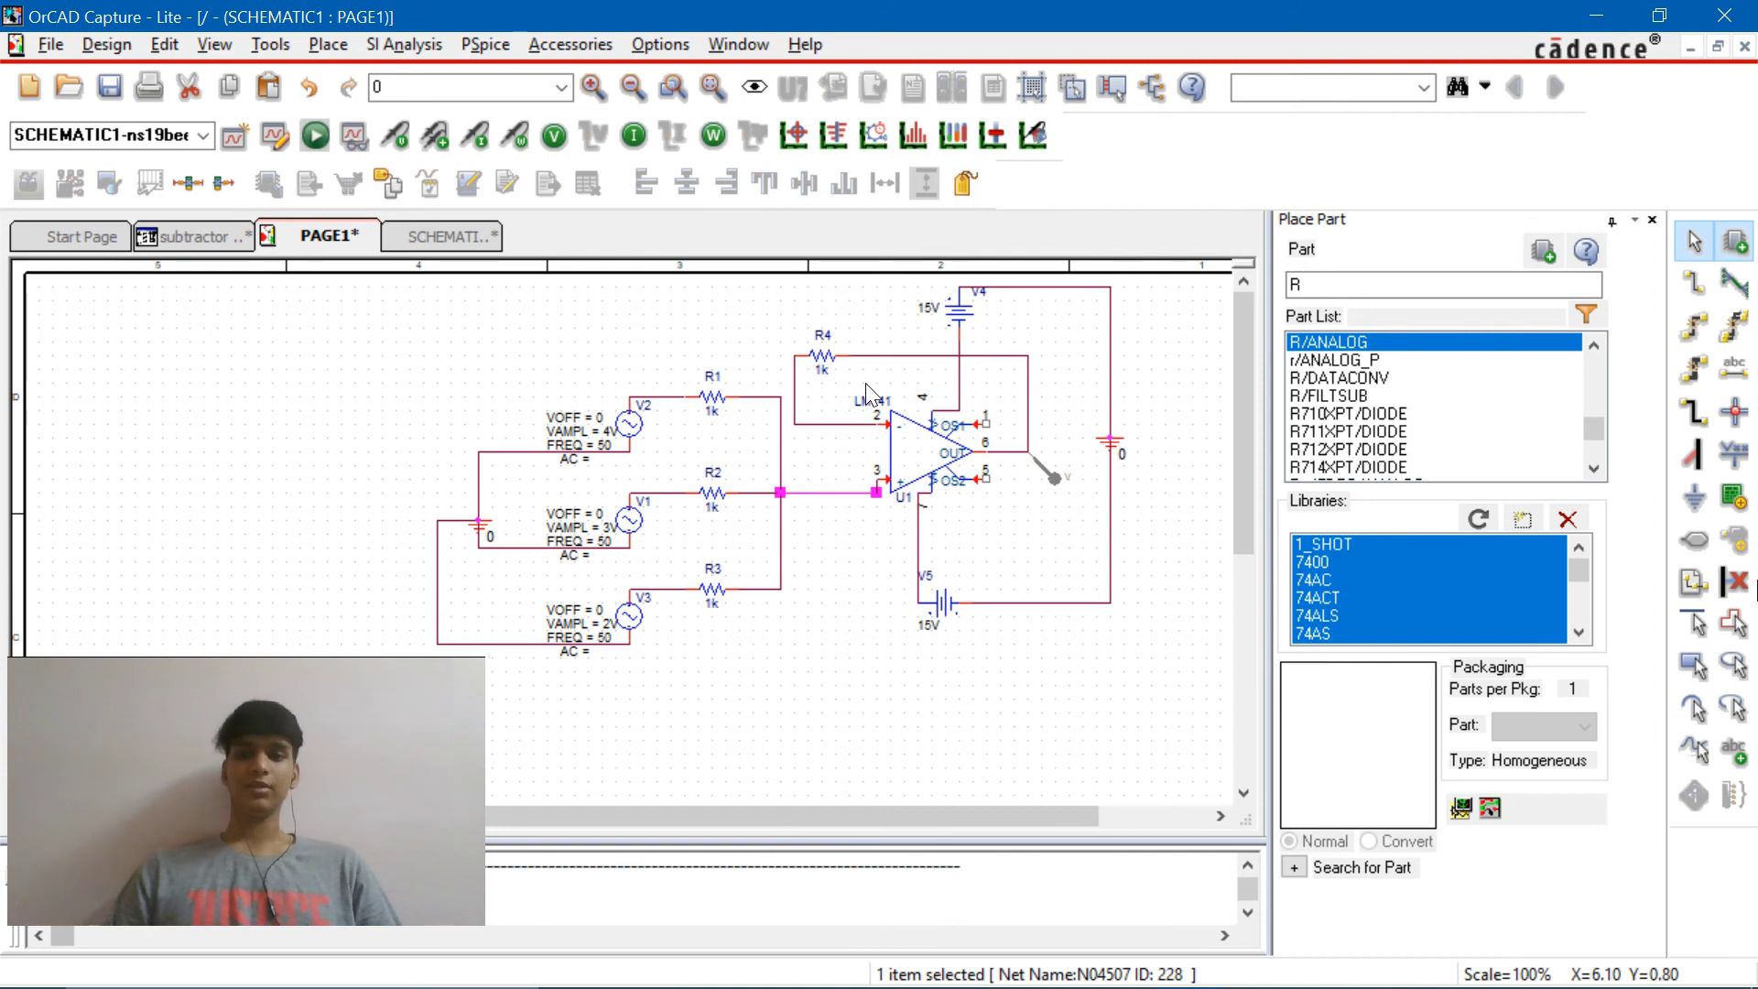
Place a resistor R5 above R1
type("p")
type("r")
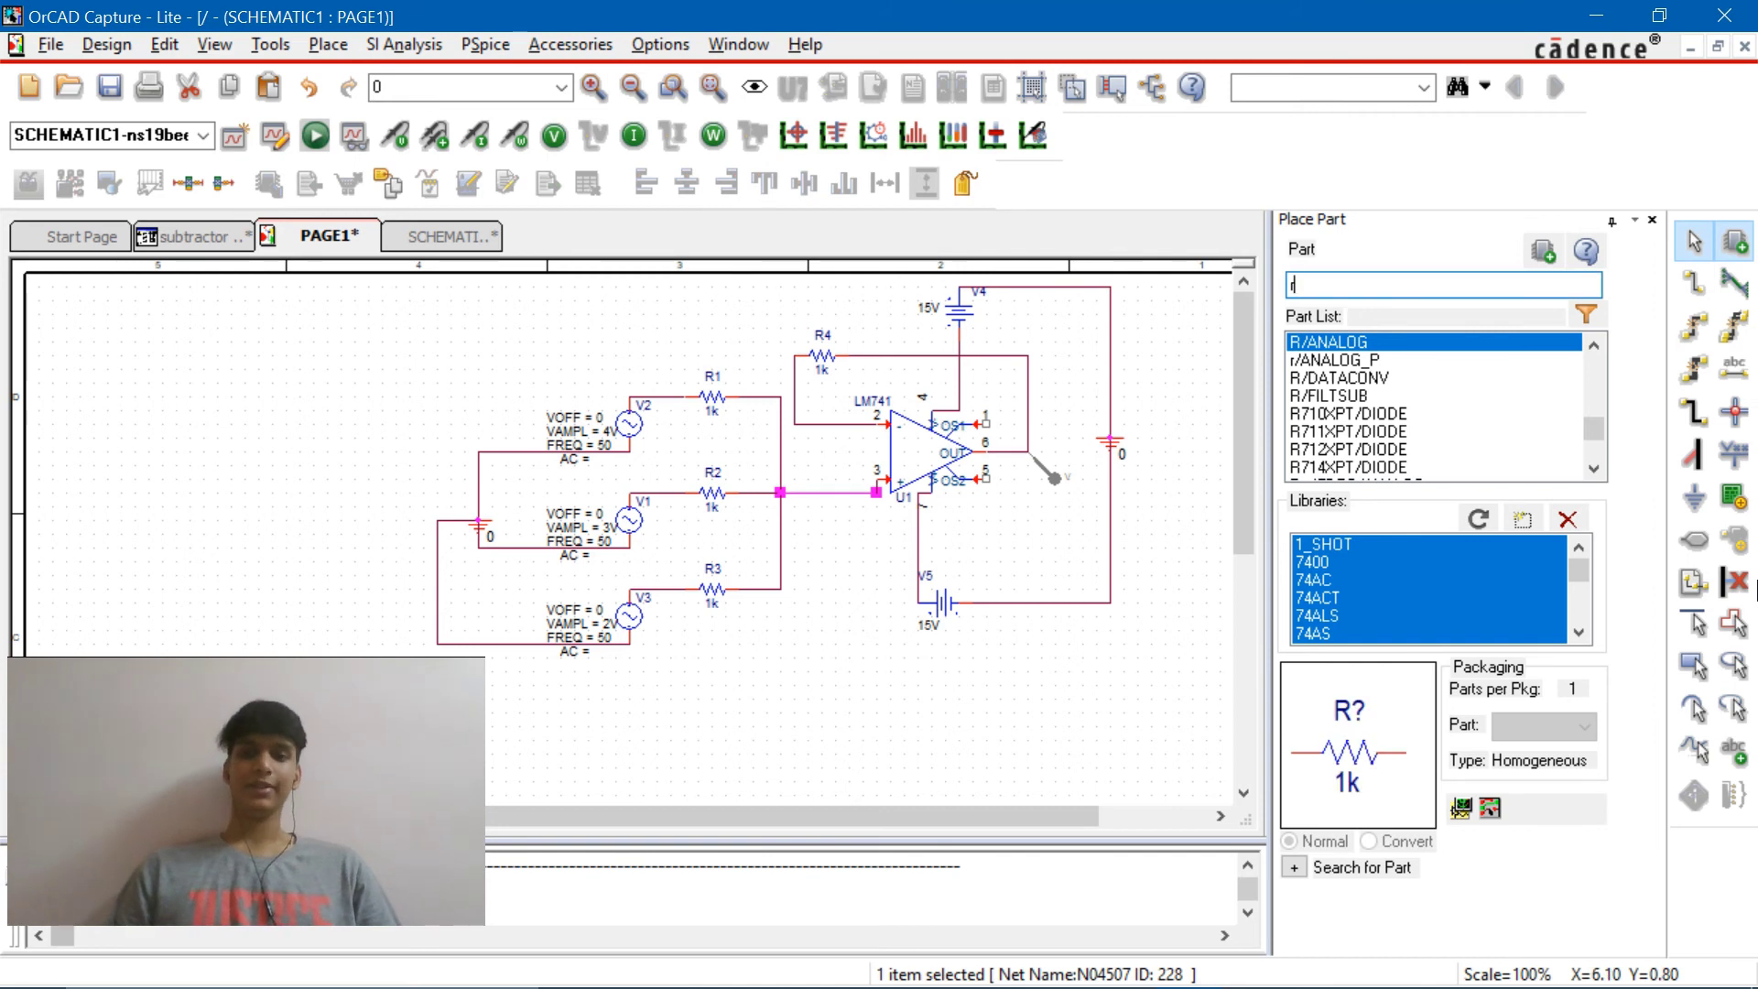
key("Return")
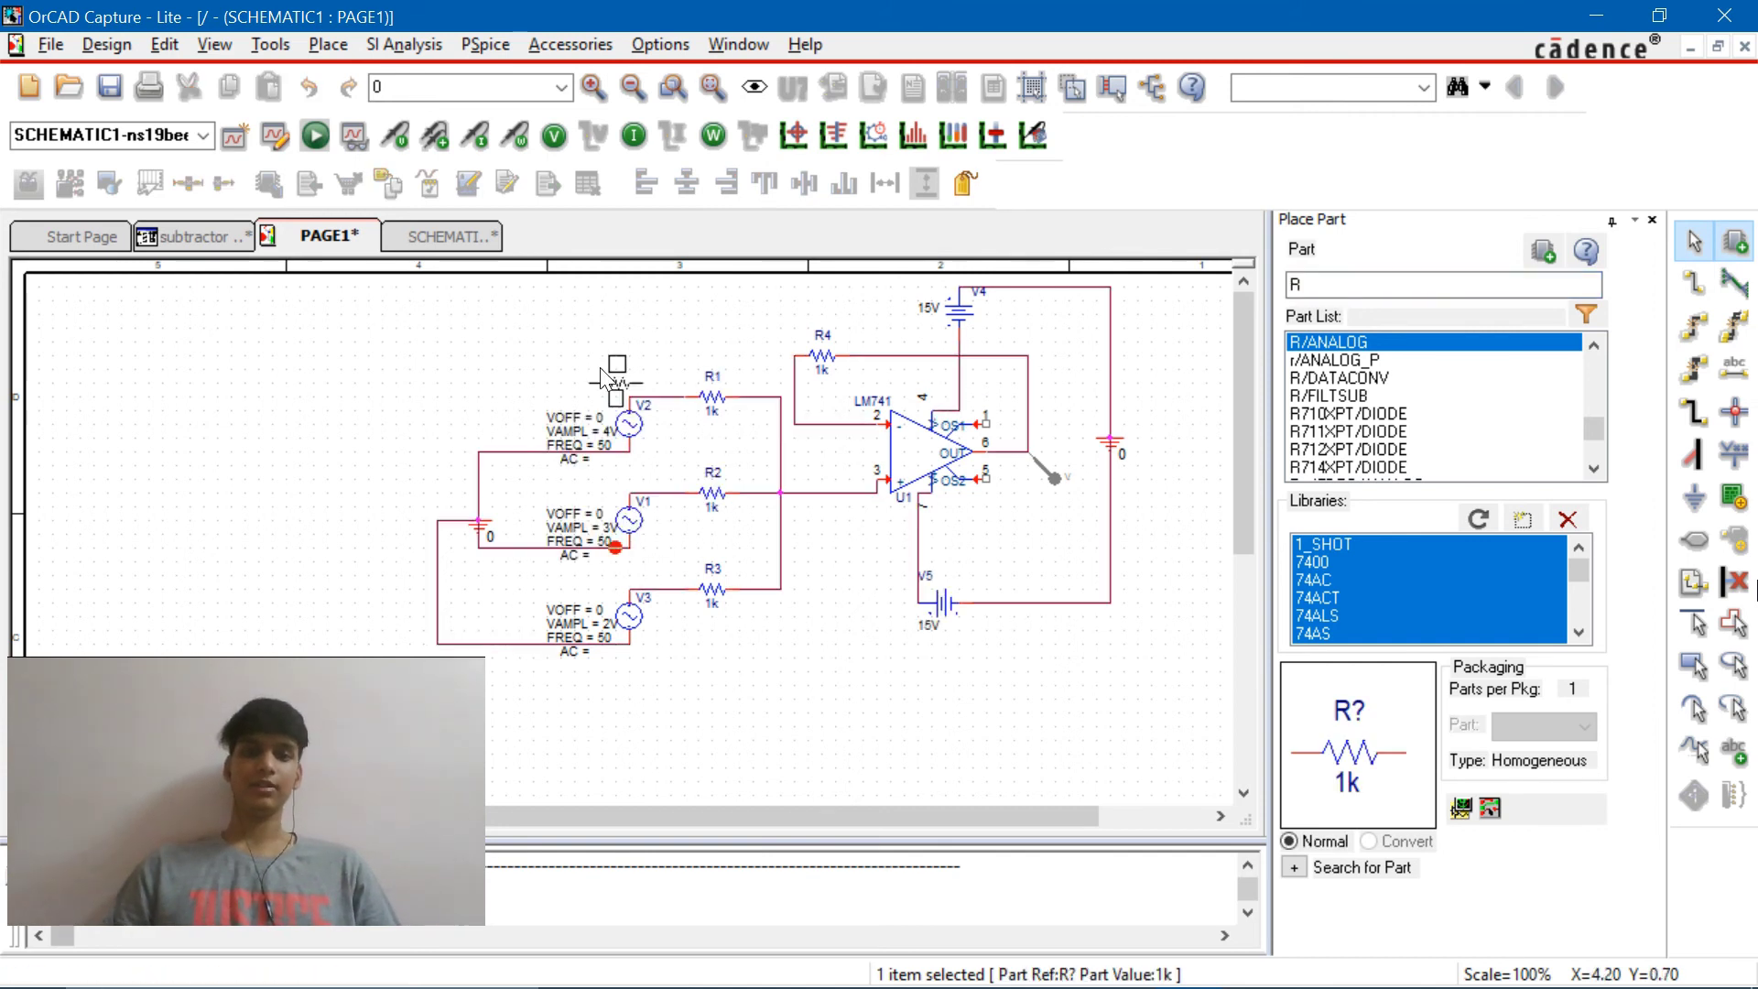
left_click(702, 327)
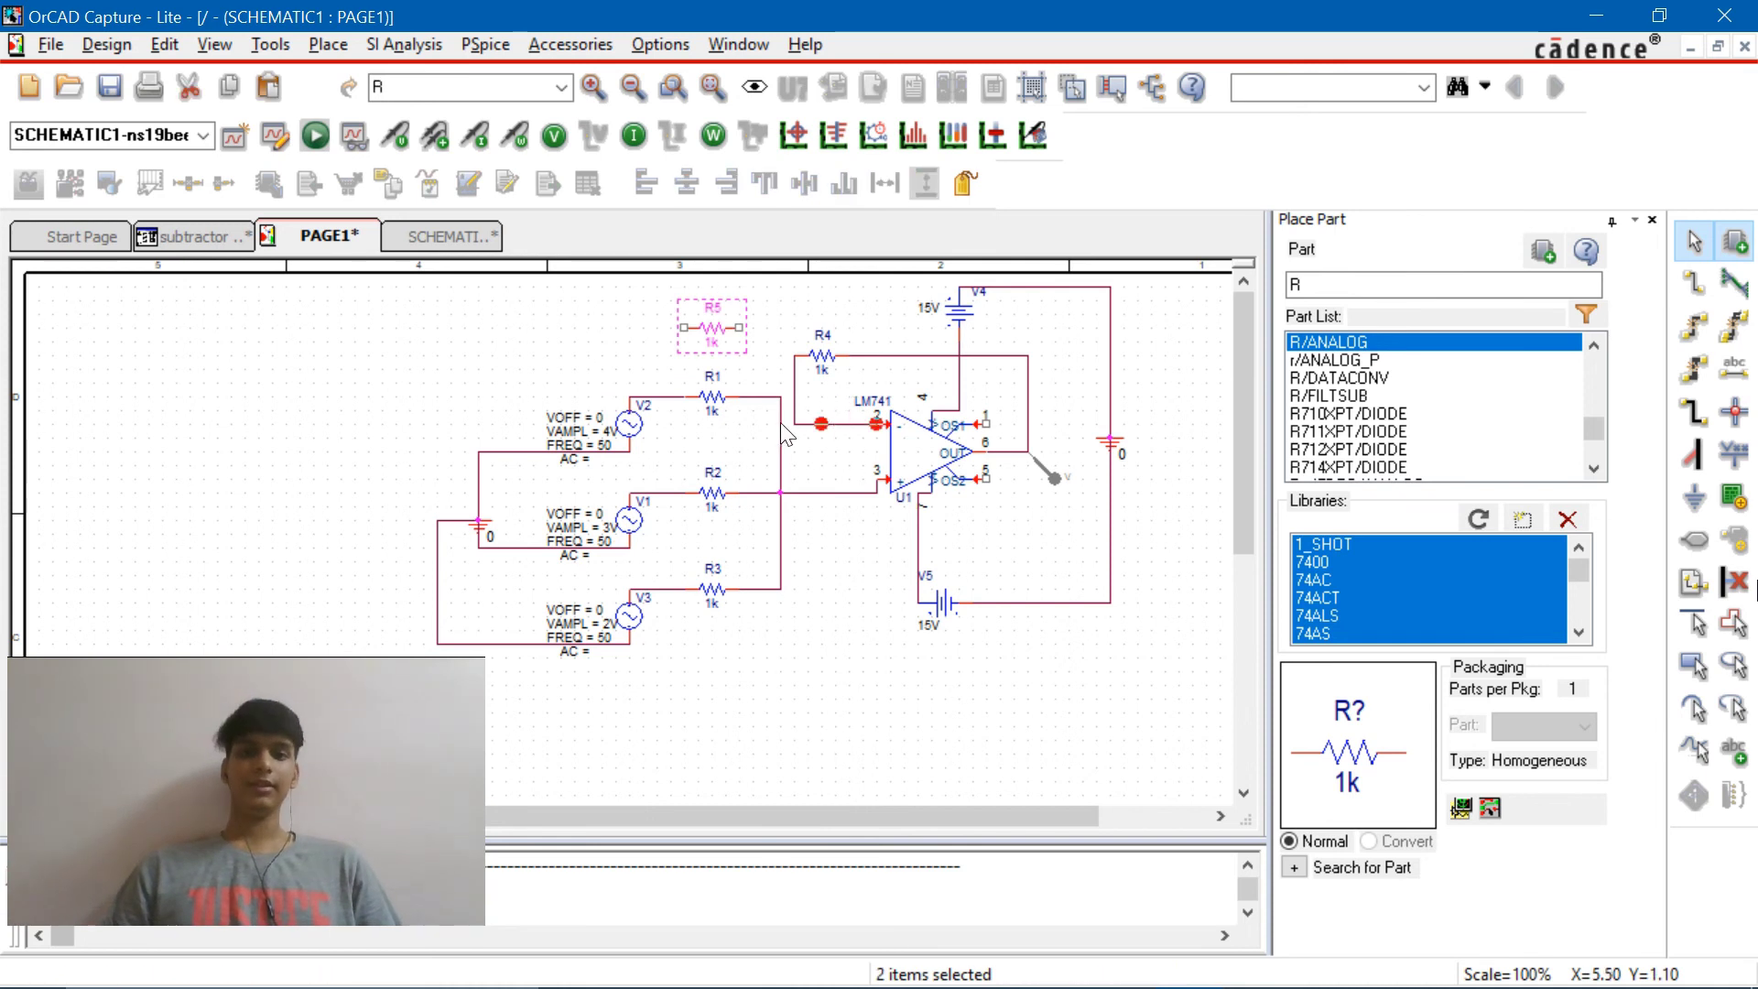
key("Escape")
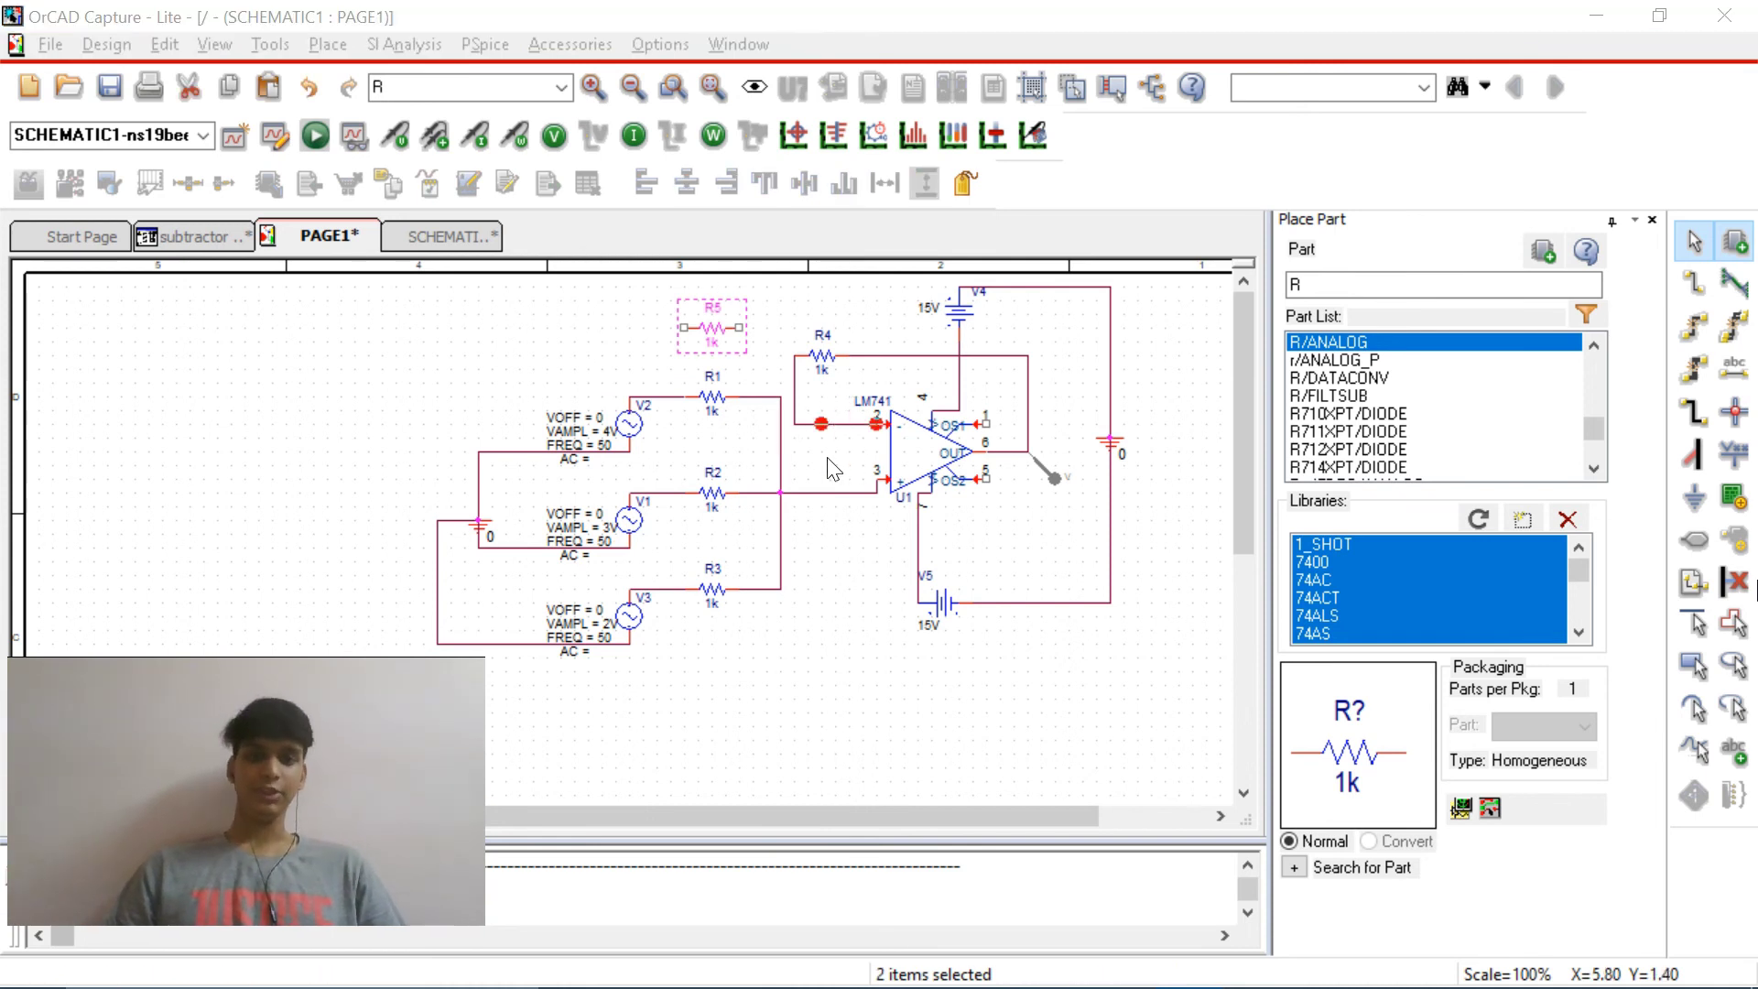
Place a 0 ground symbol to the left of R5
key("g")
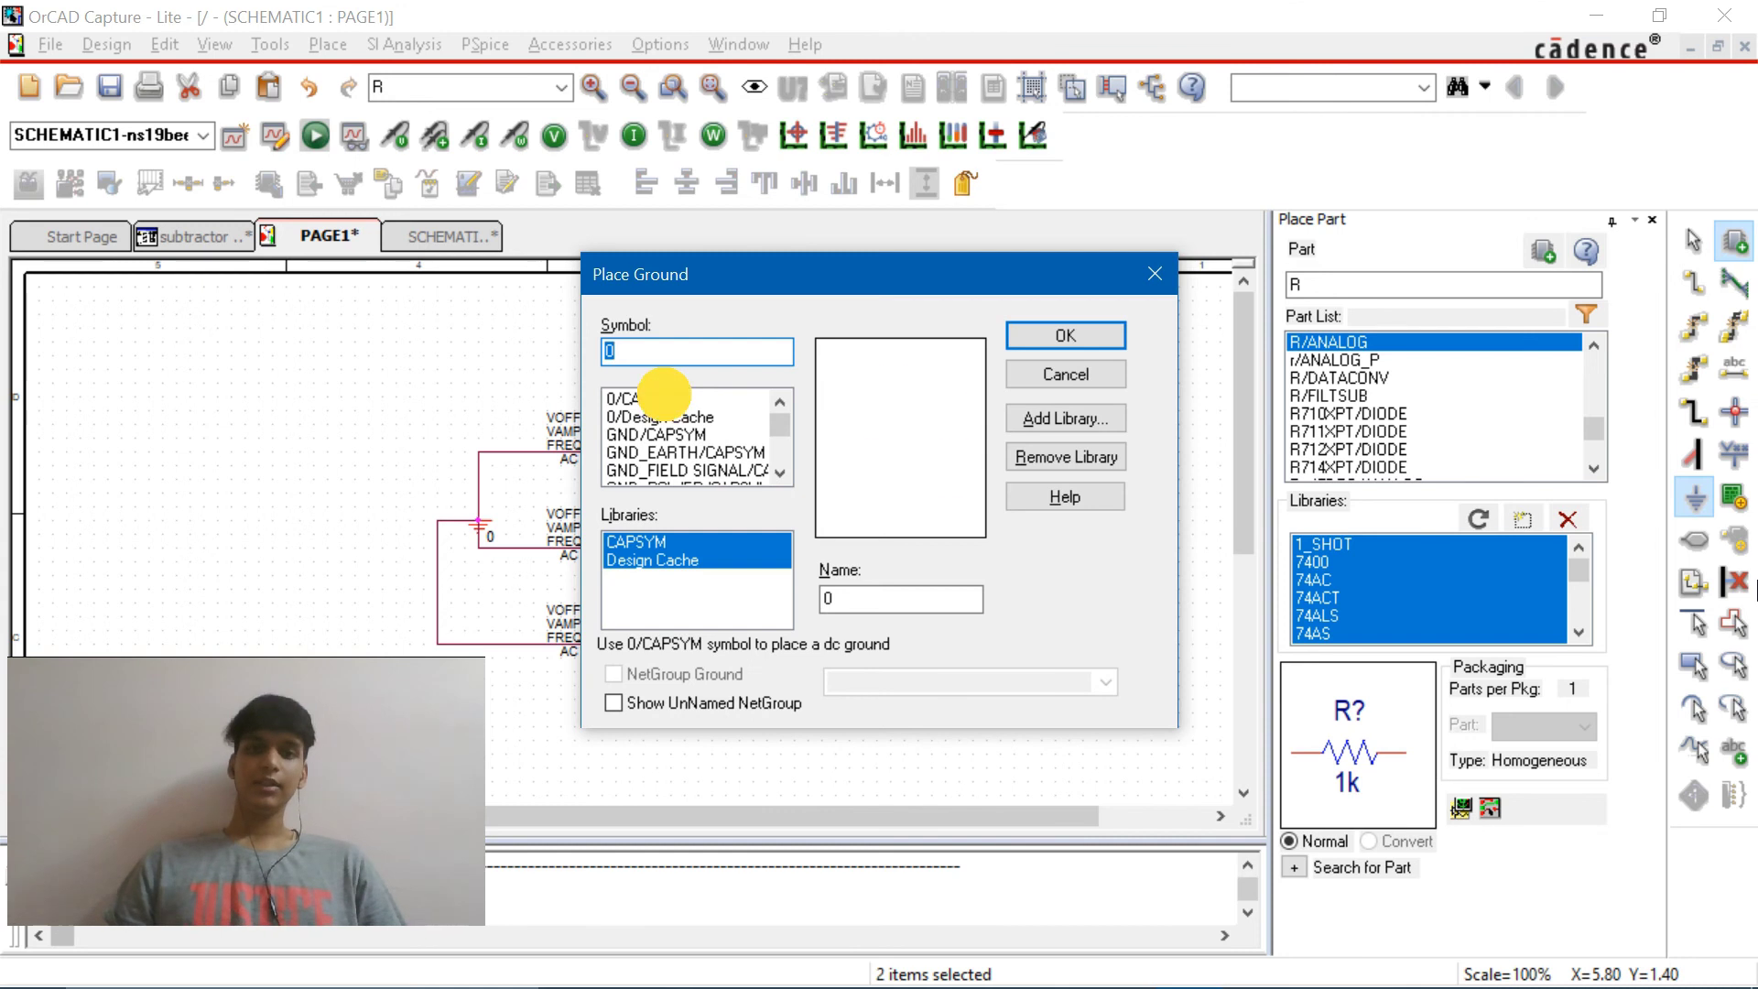
left_click(673, 400)
left_click(1065, 335)
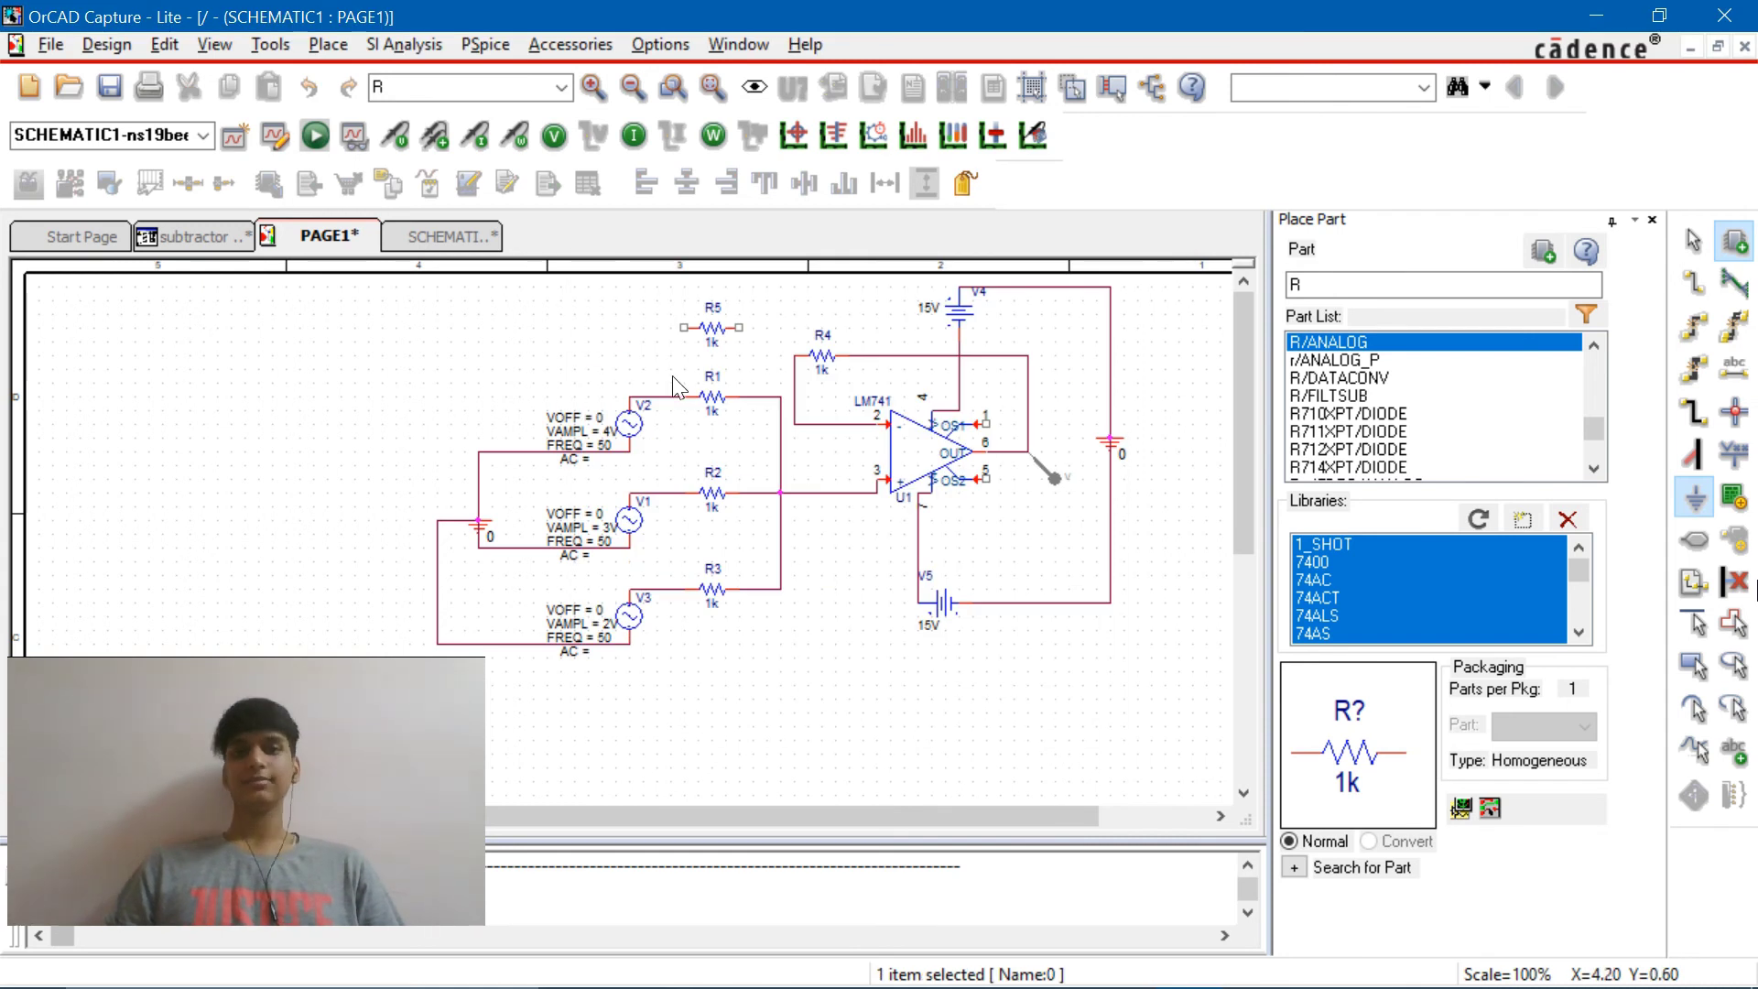
left_click(612, 360)
key("Escape")
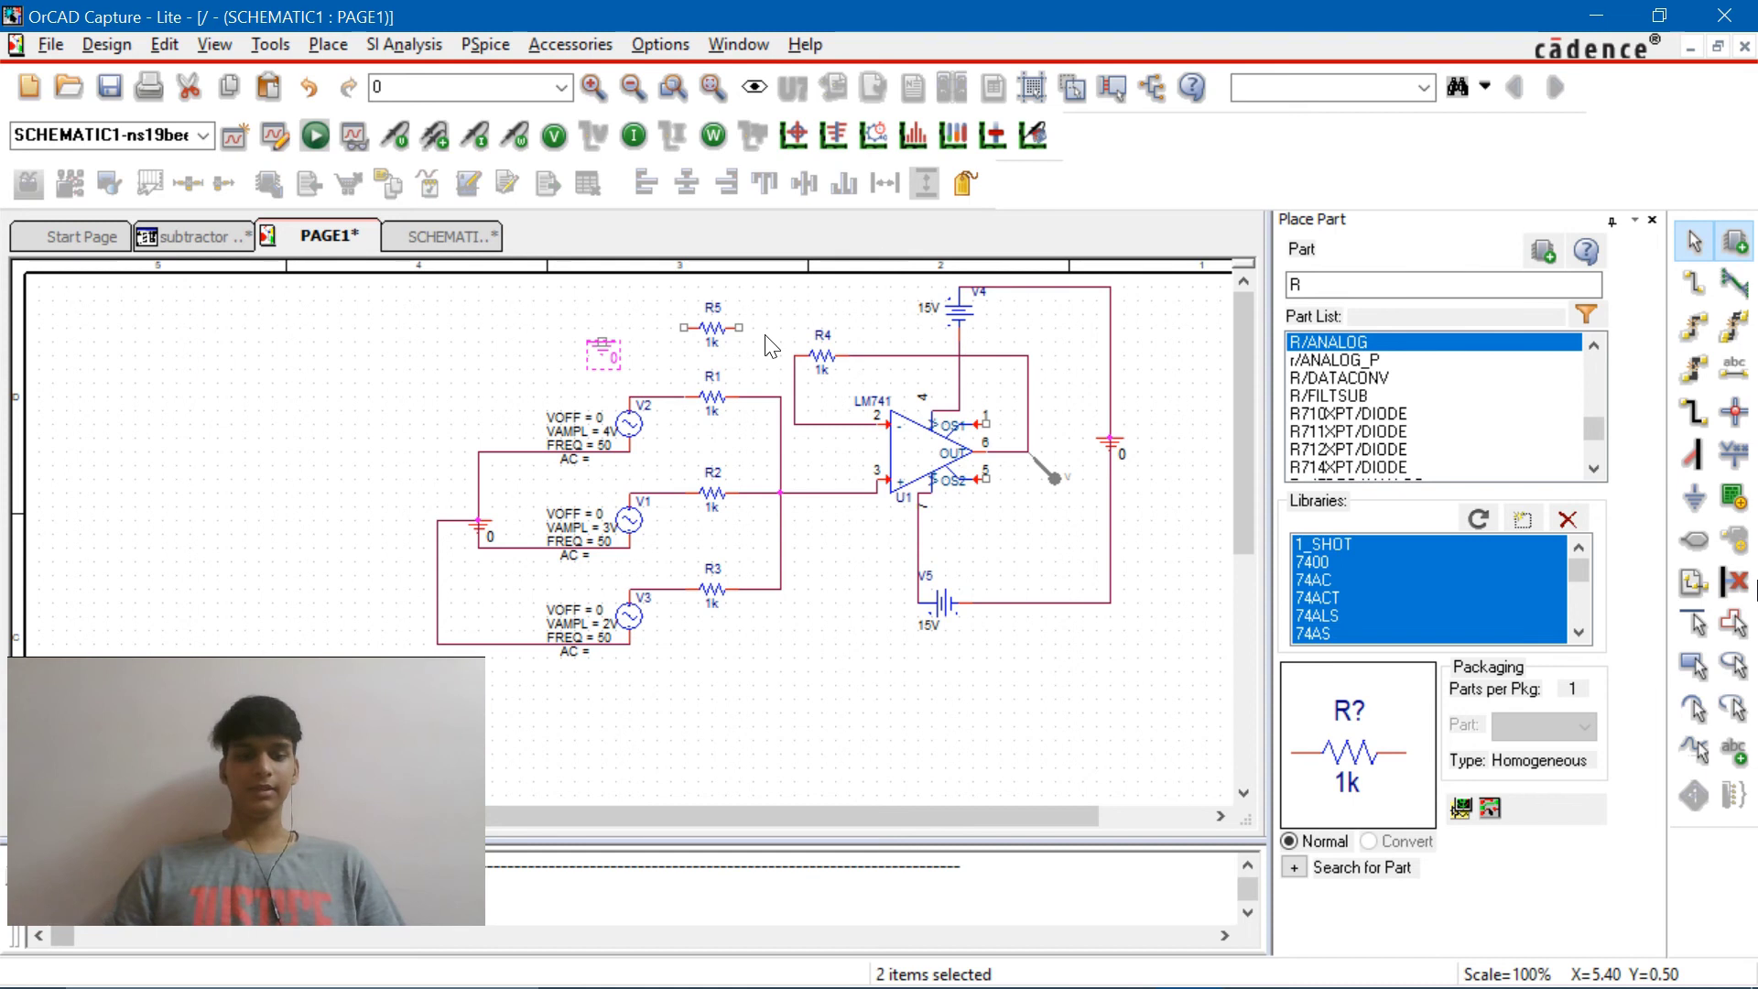
Wire R5's right end to the inverting-input net and its left end to ground
key("w")
left_click(740, 327)
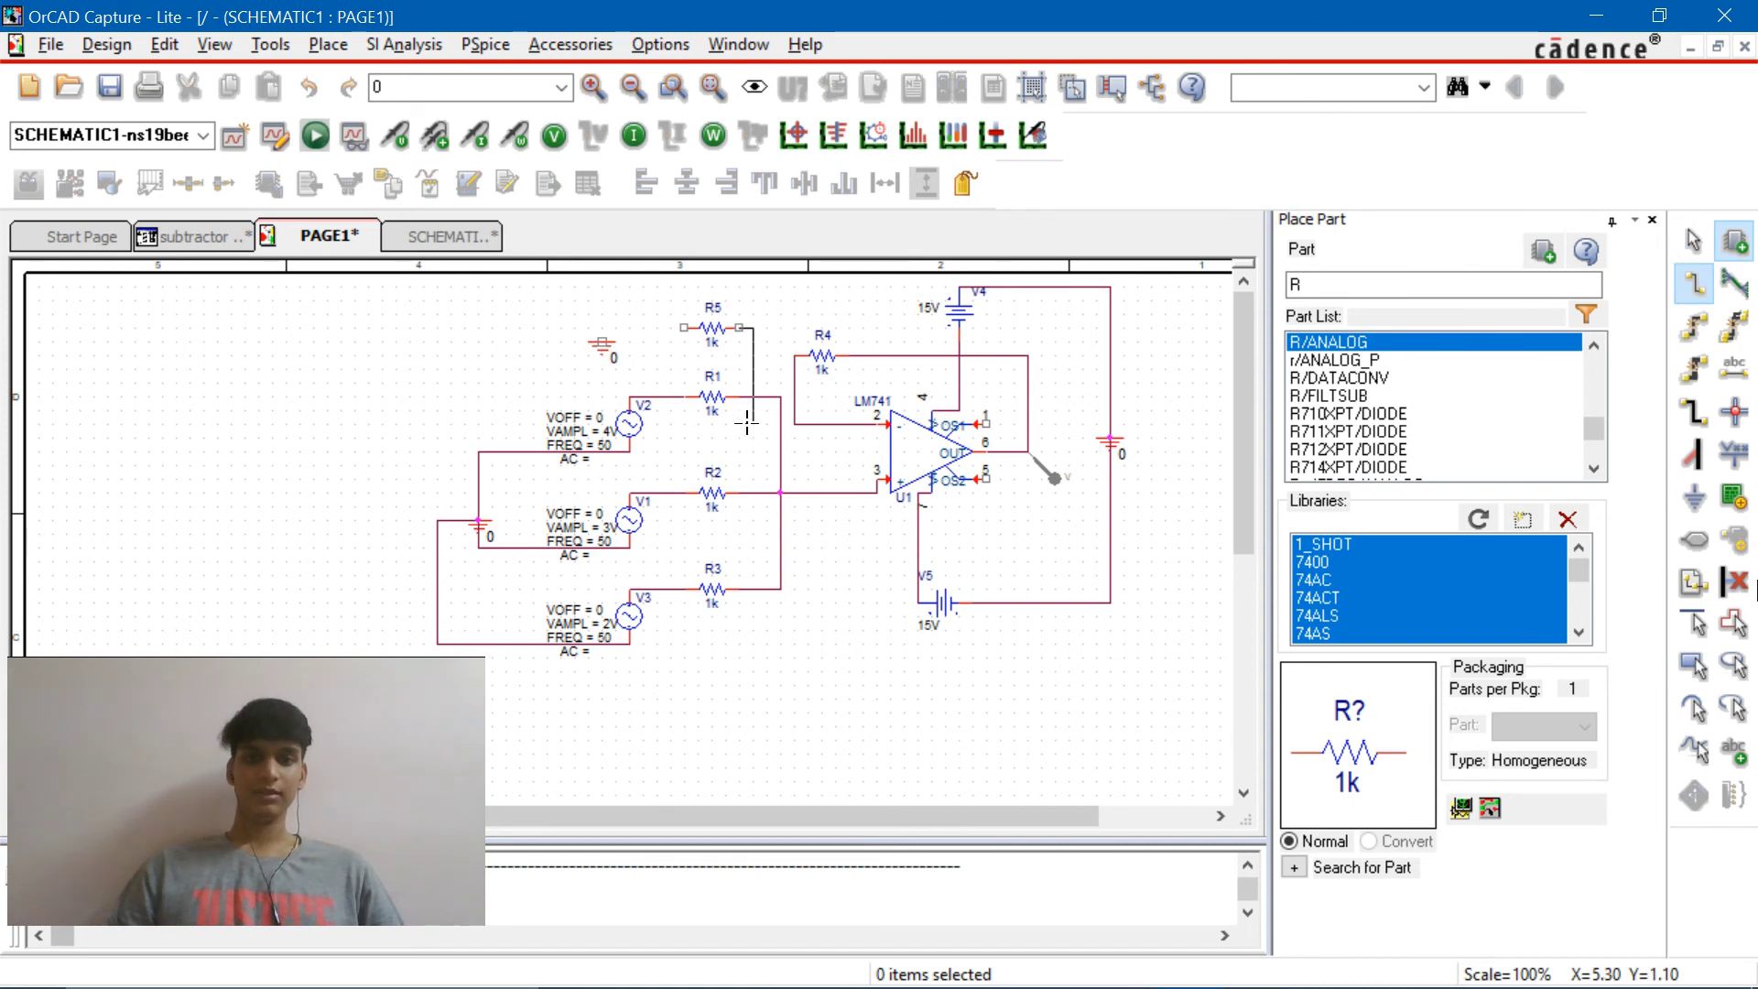
left_click(793, 424)
left_click(794, 424)
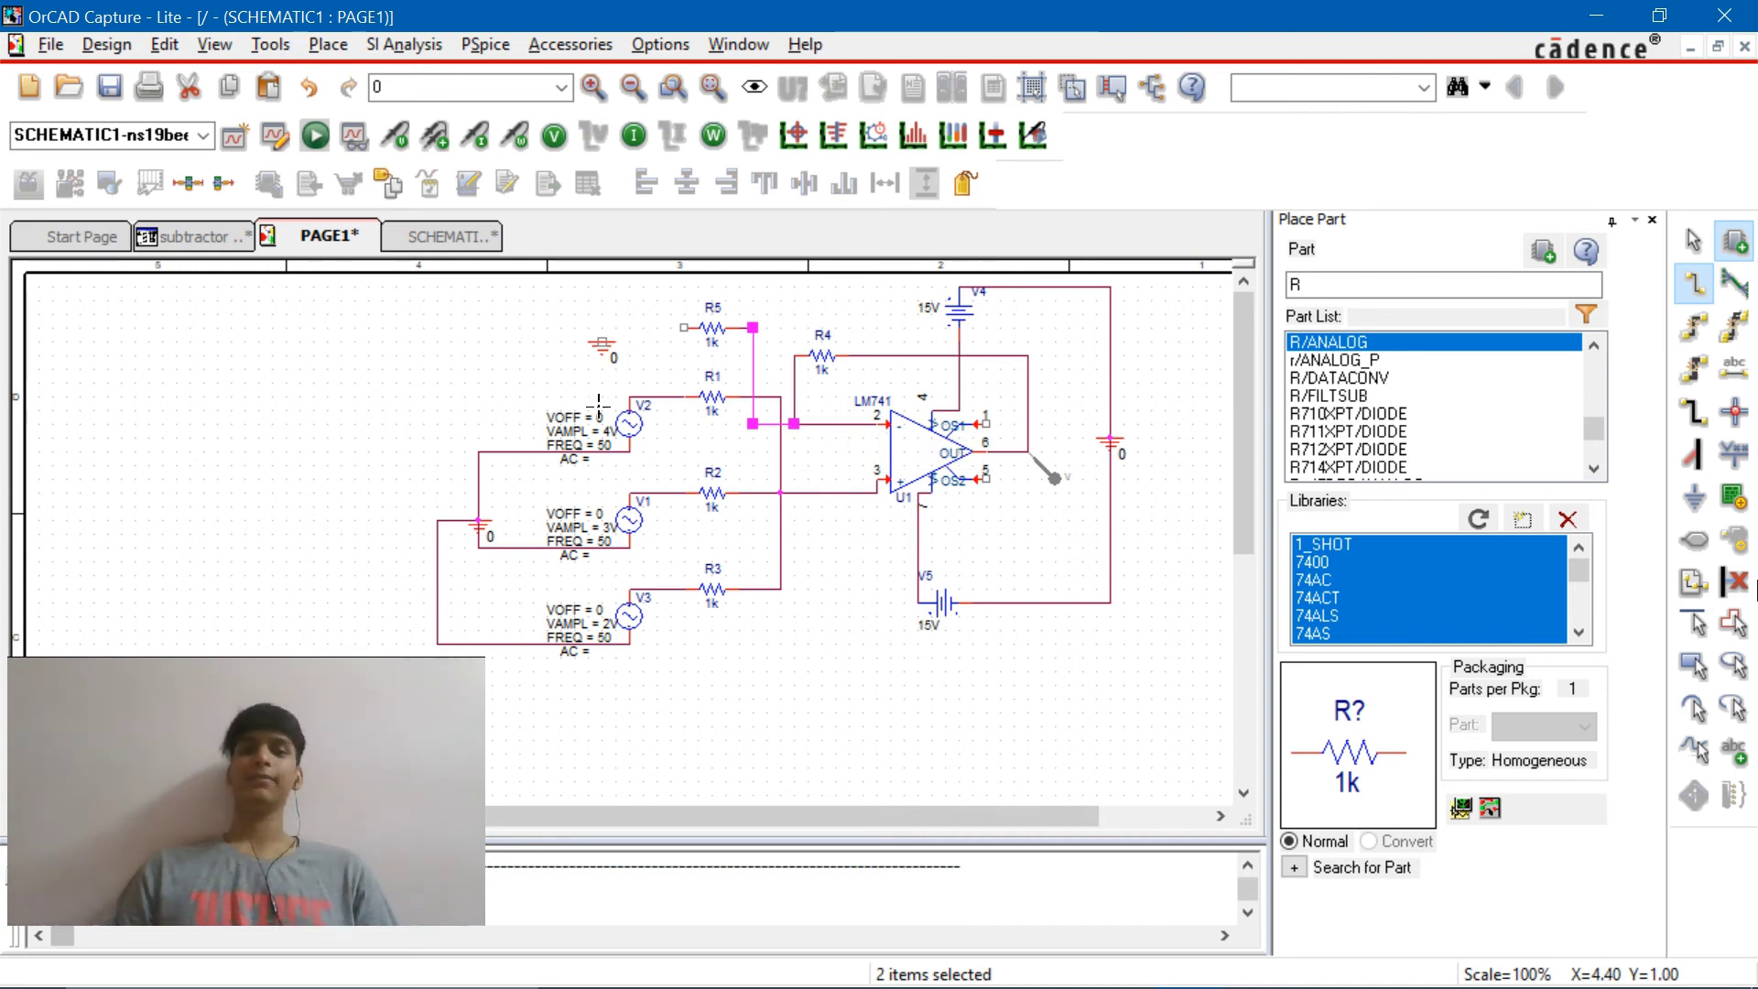
left_click(600, 345)
key("Escape")
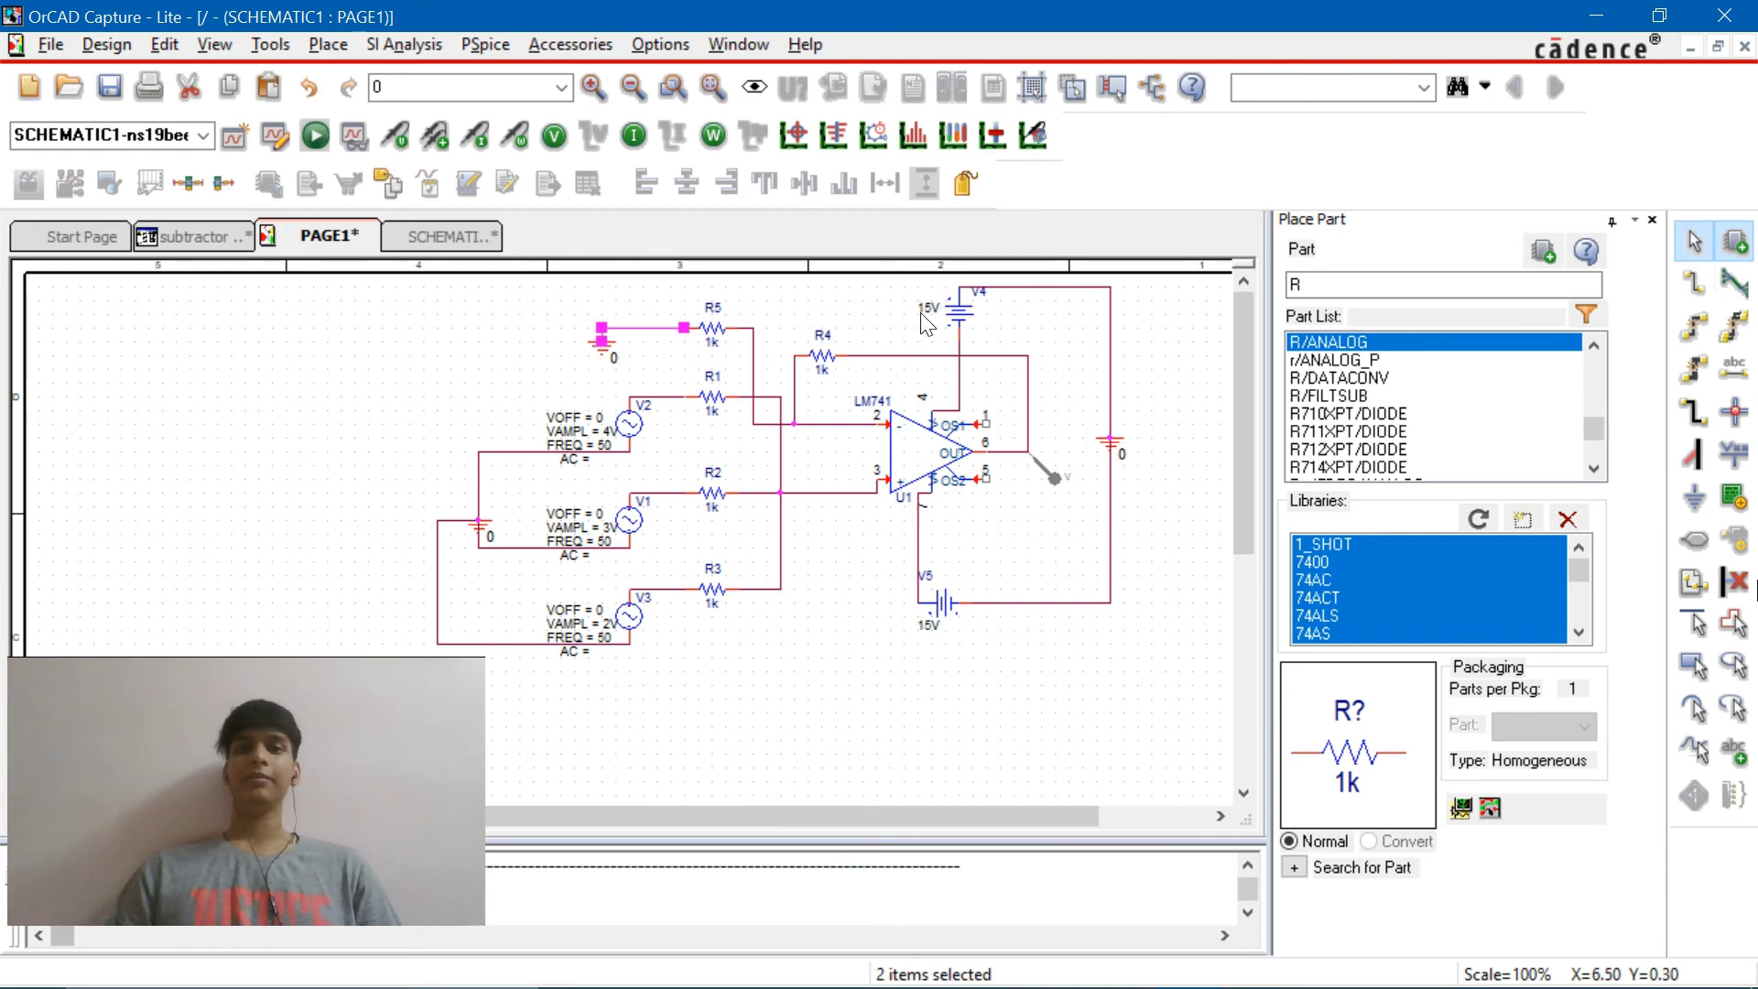
Change feedback resistor R4's value from 1k to 2k
double_click(822, 370)
key("BackSpace")
key("BackSpace")
type("2k")
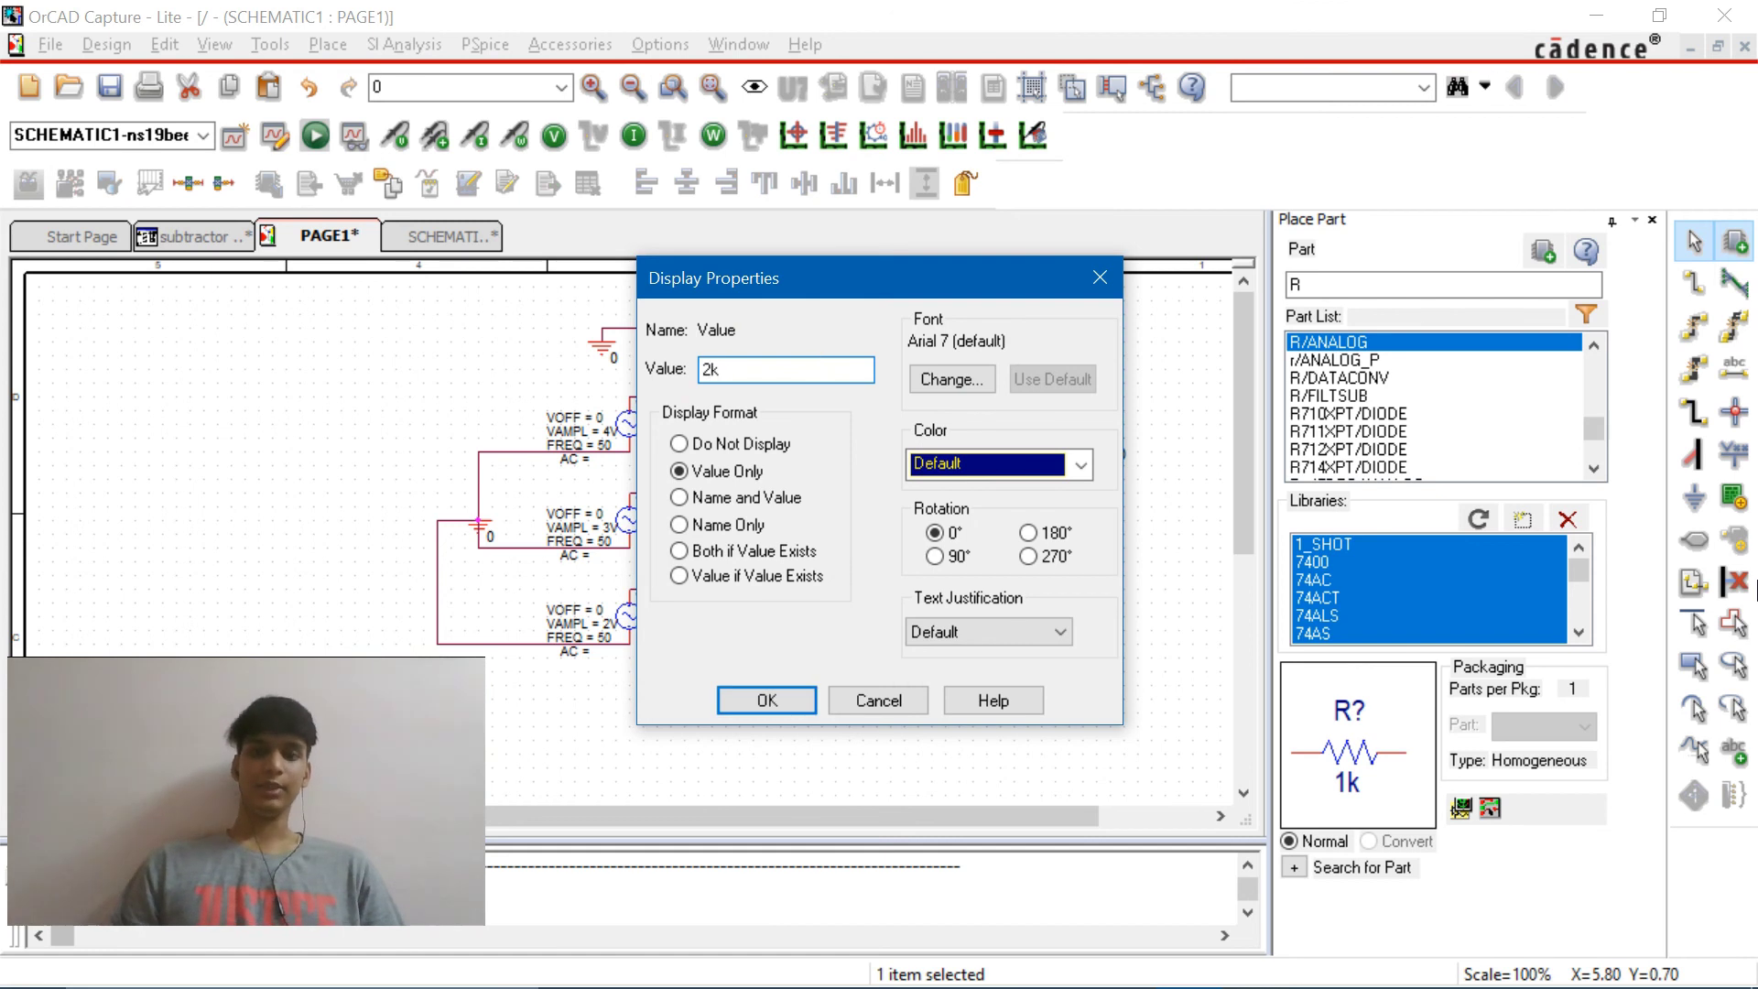
key("Return")
left_click(590, 470)
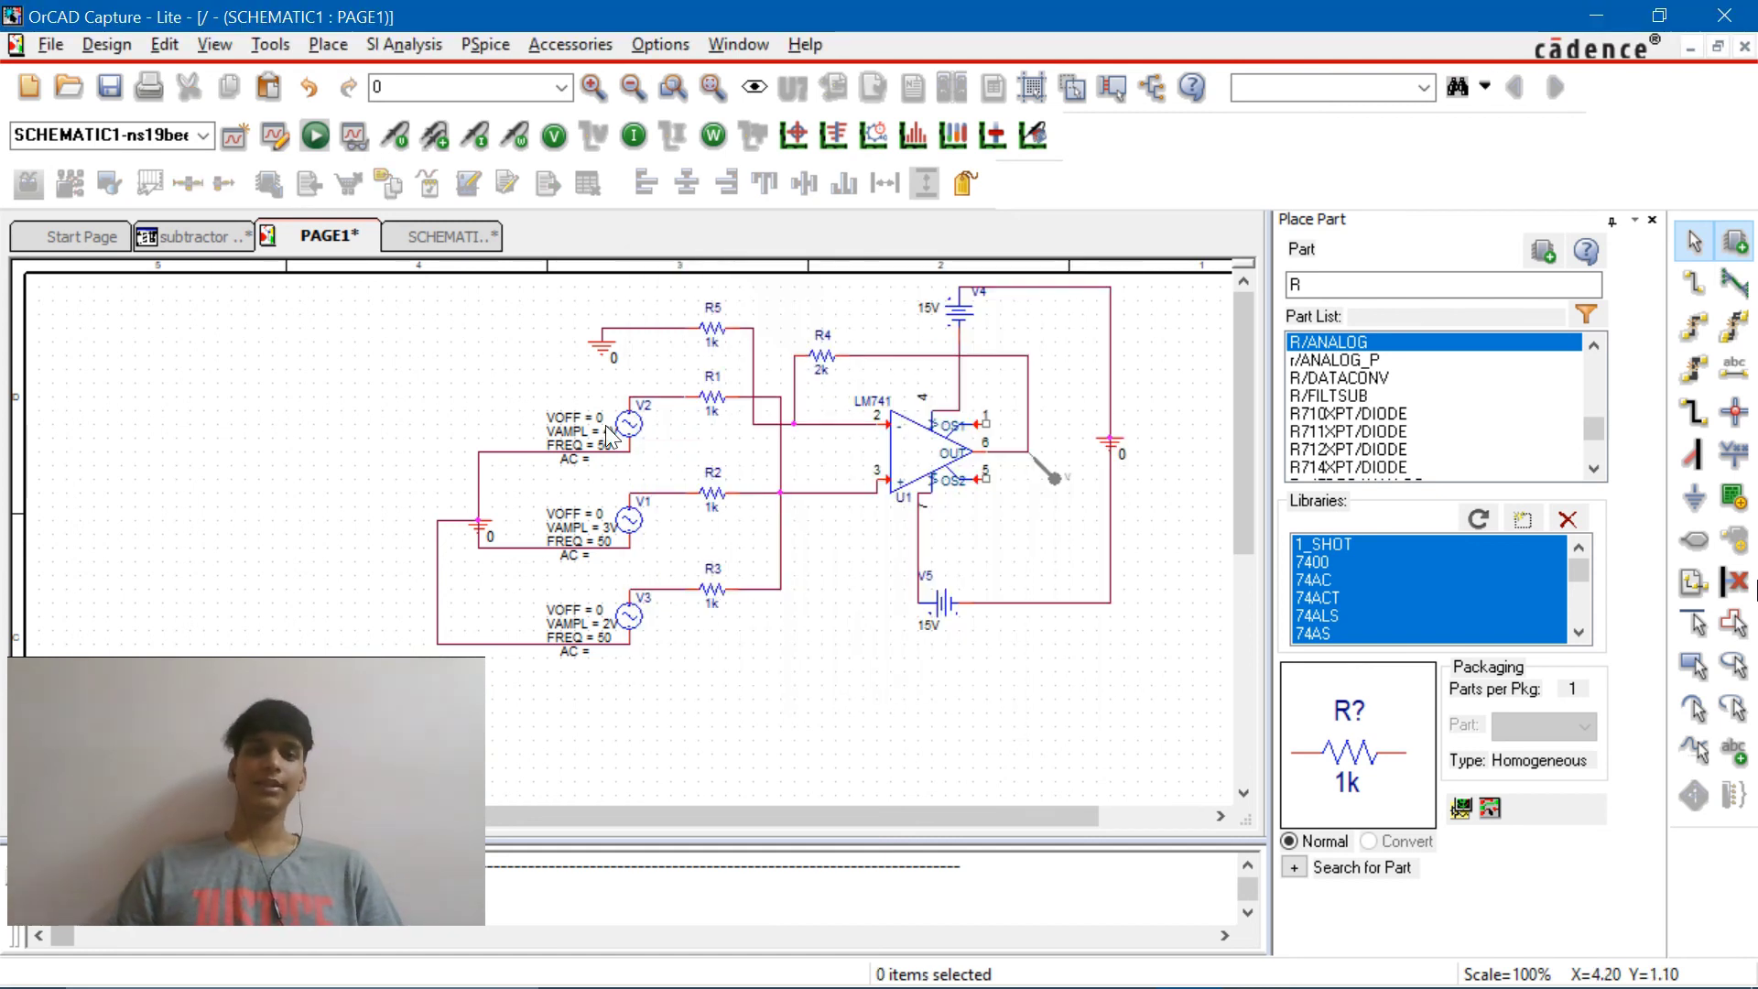
Set the VAMPL amplitudes to 1V on V2, 2V on V1 and 3V on V3
double_click(608, 440)
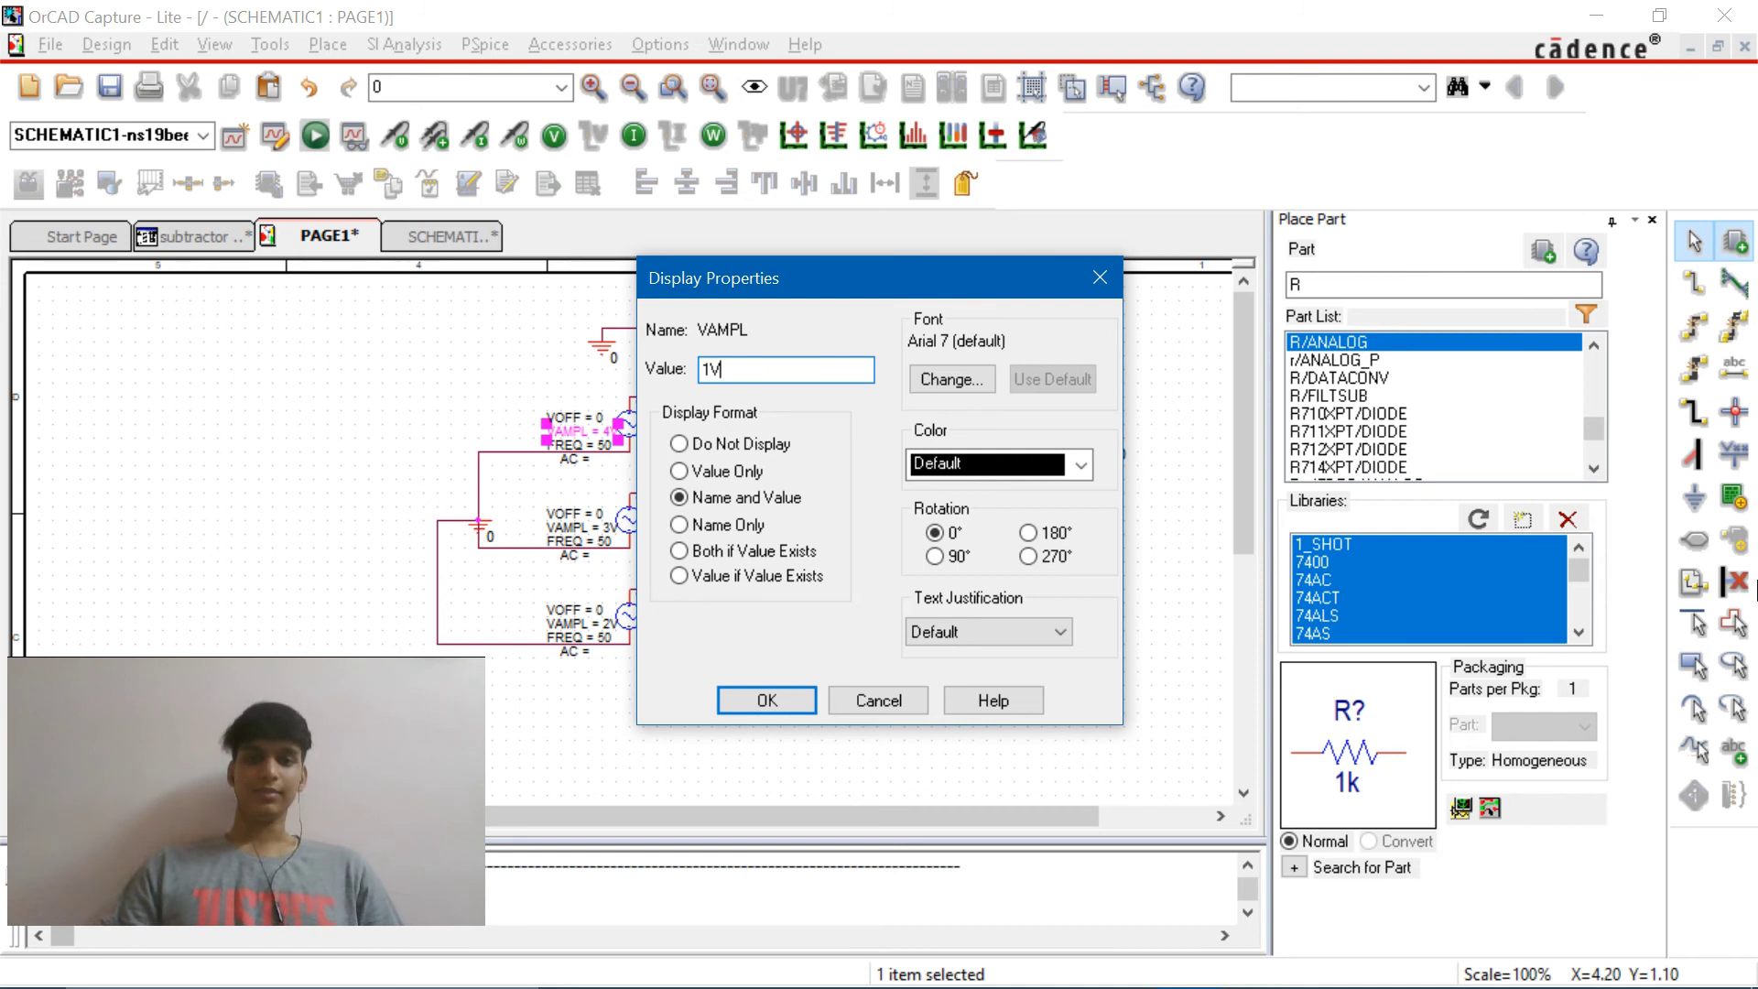
key("Return")
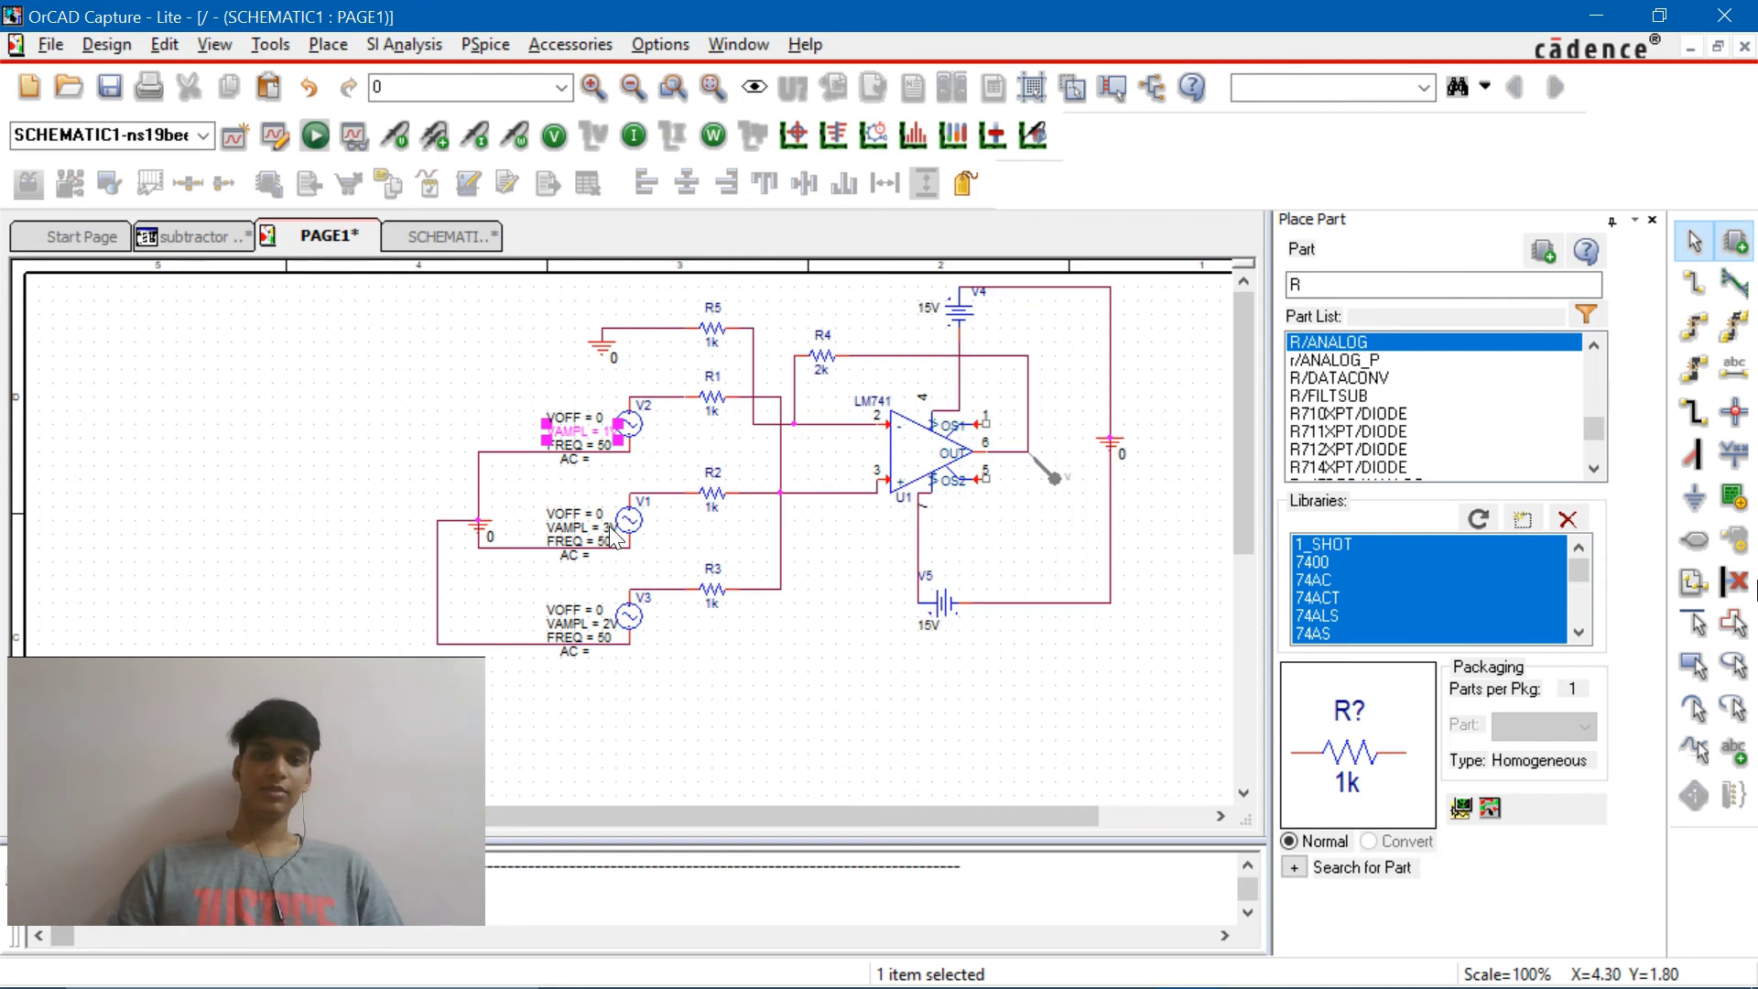
double_click(609, 527)
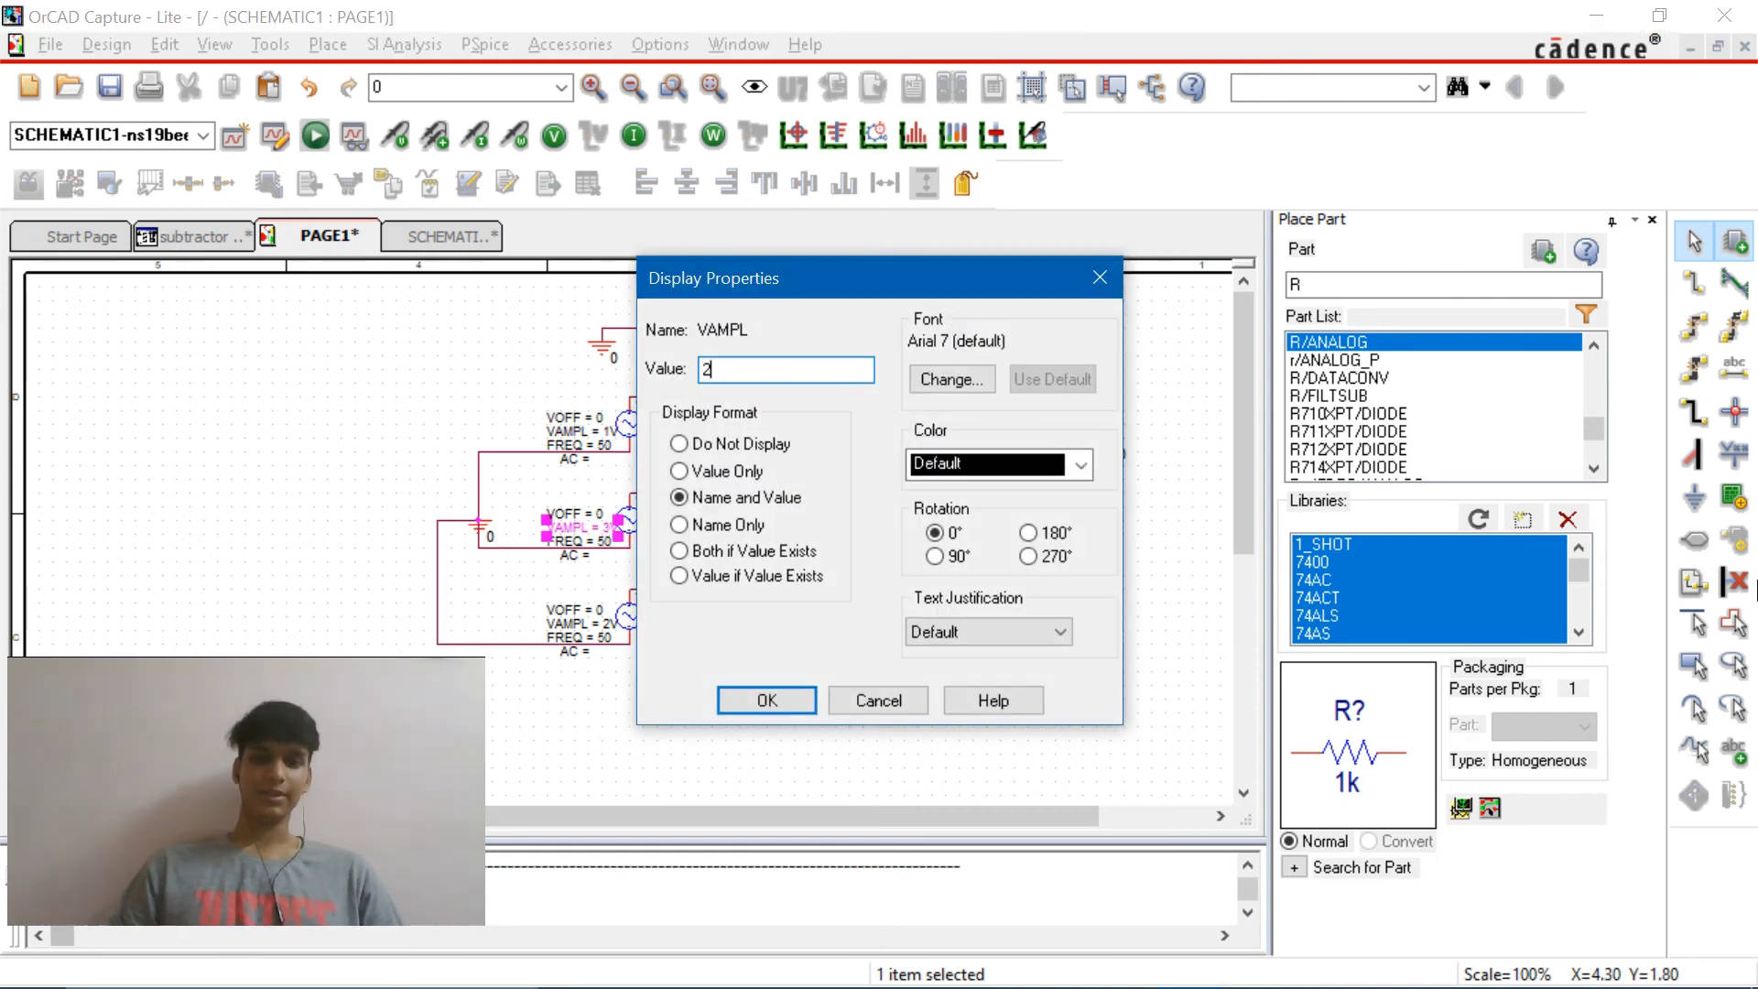
key("Return")
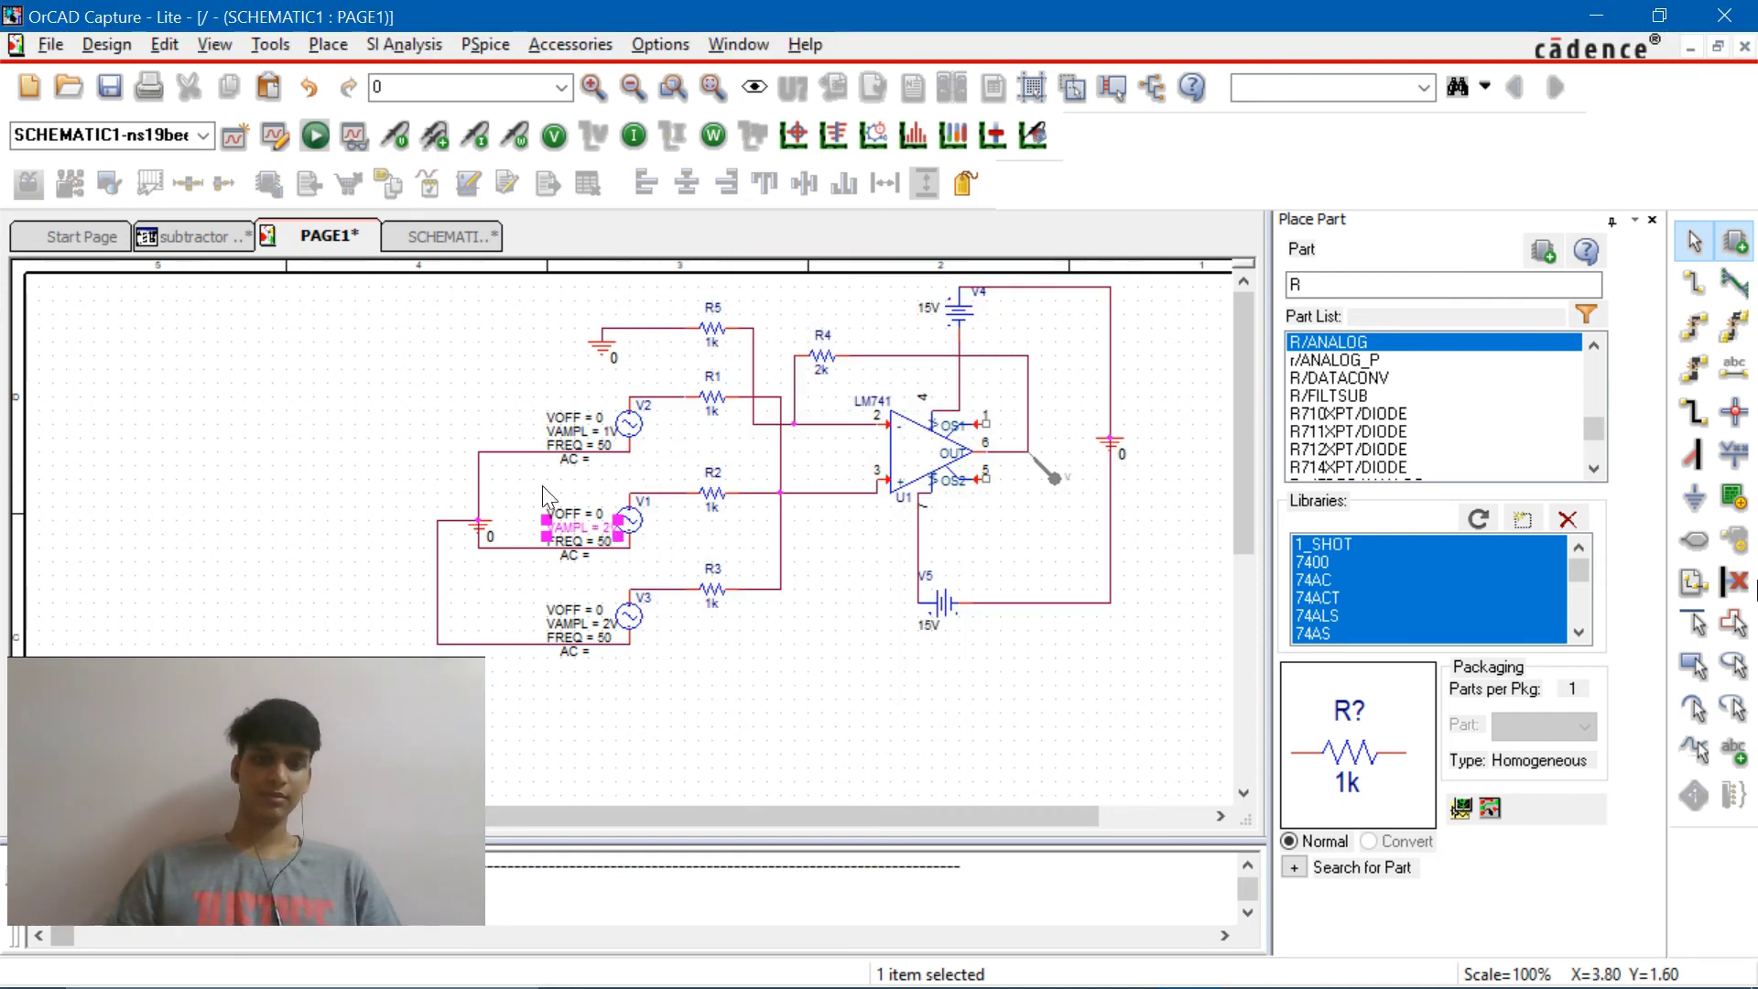
double_click(611, 532)
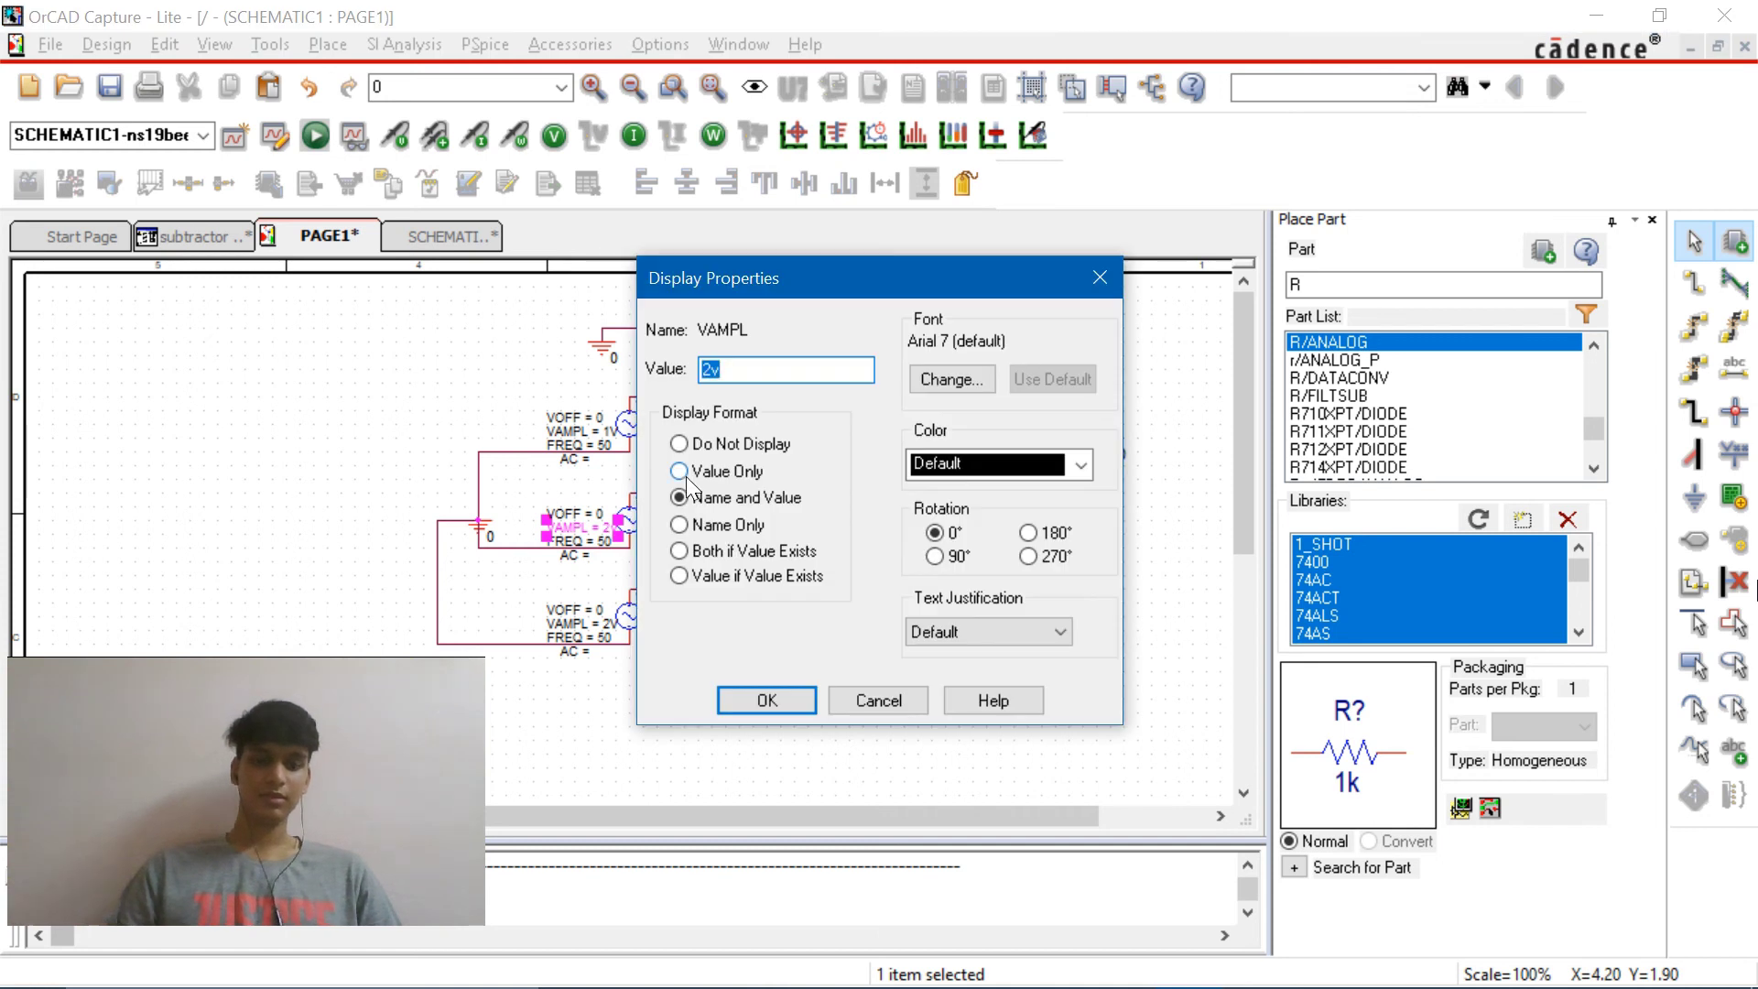
type("2V")
key("Return")
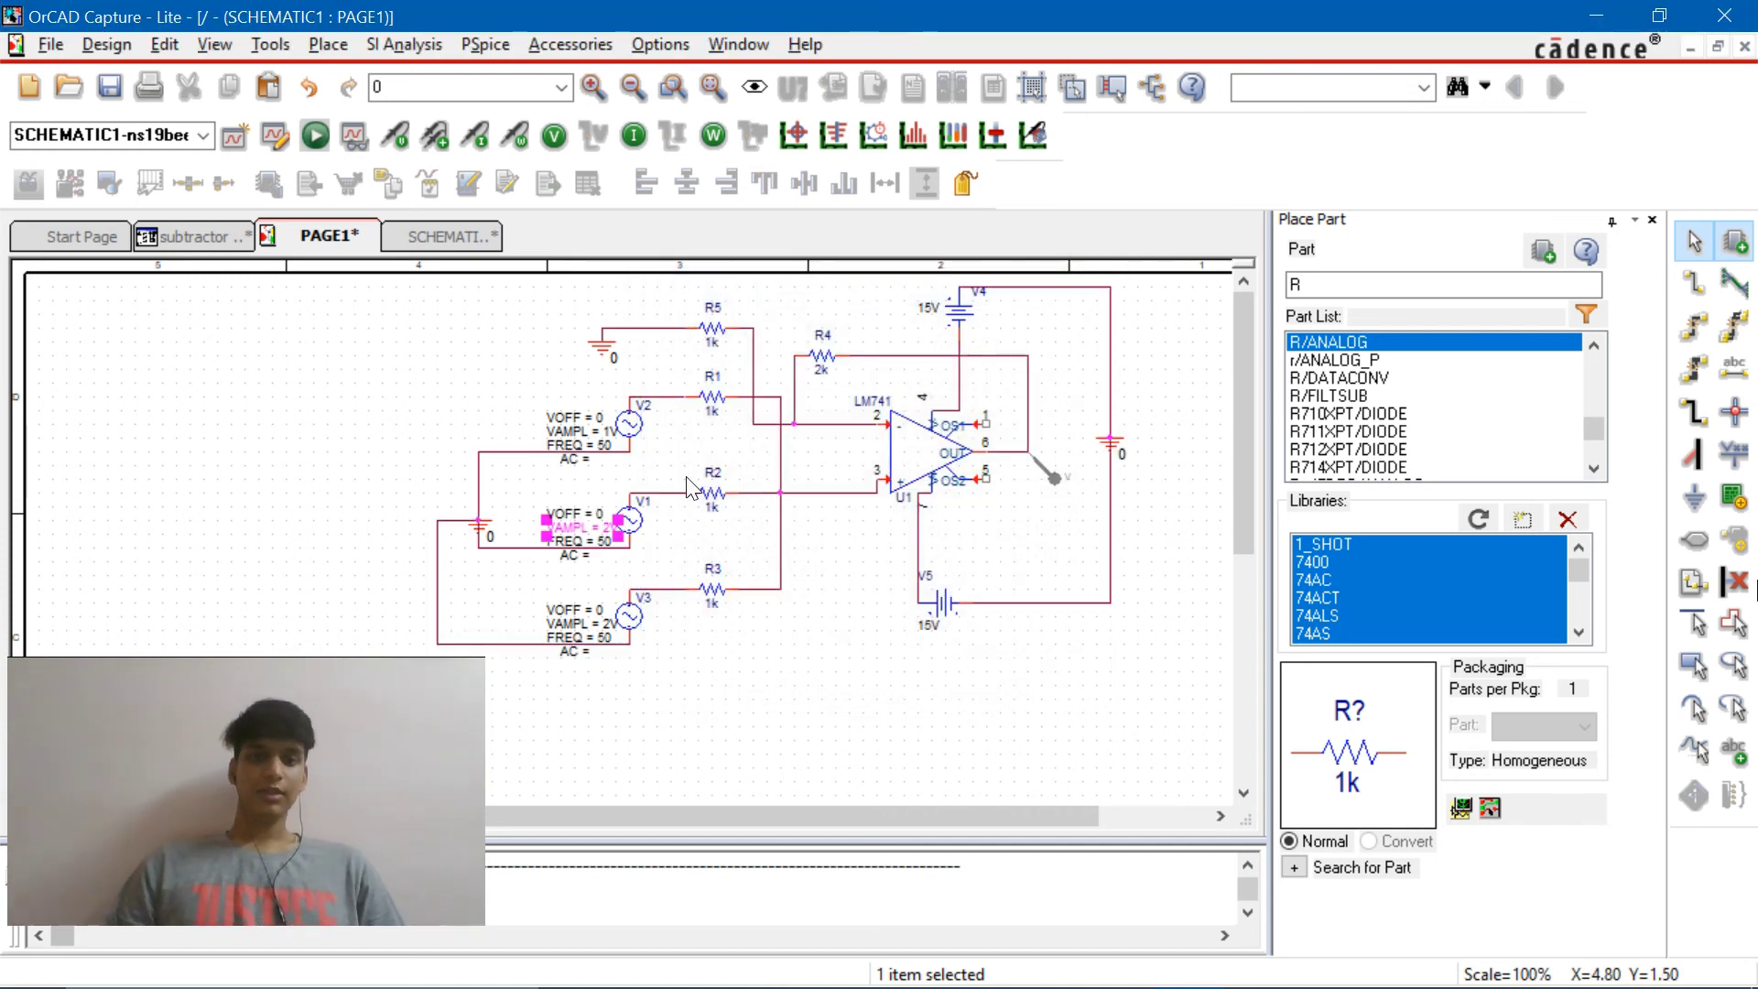
double_click(610, 624)
type("3V")
key("Return")
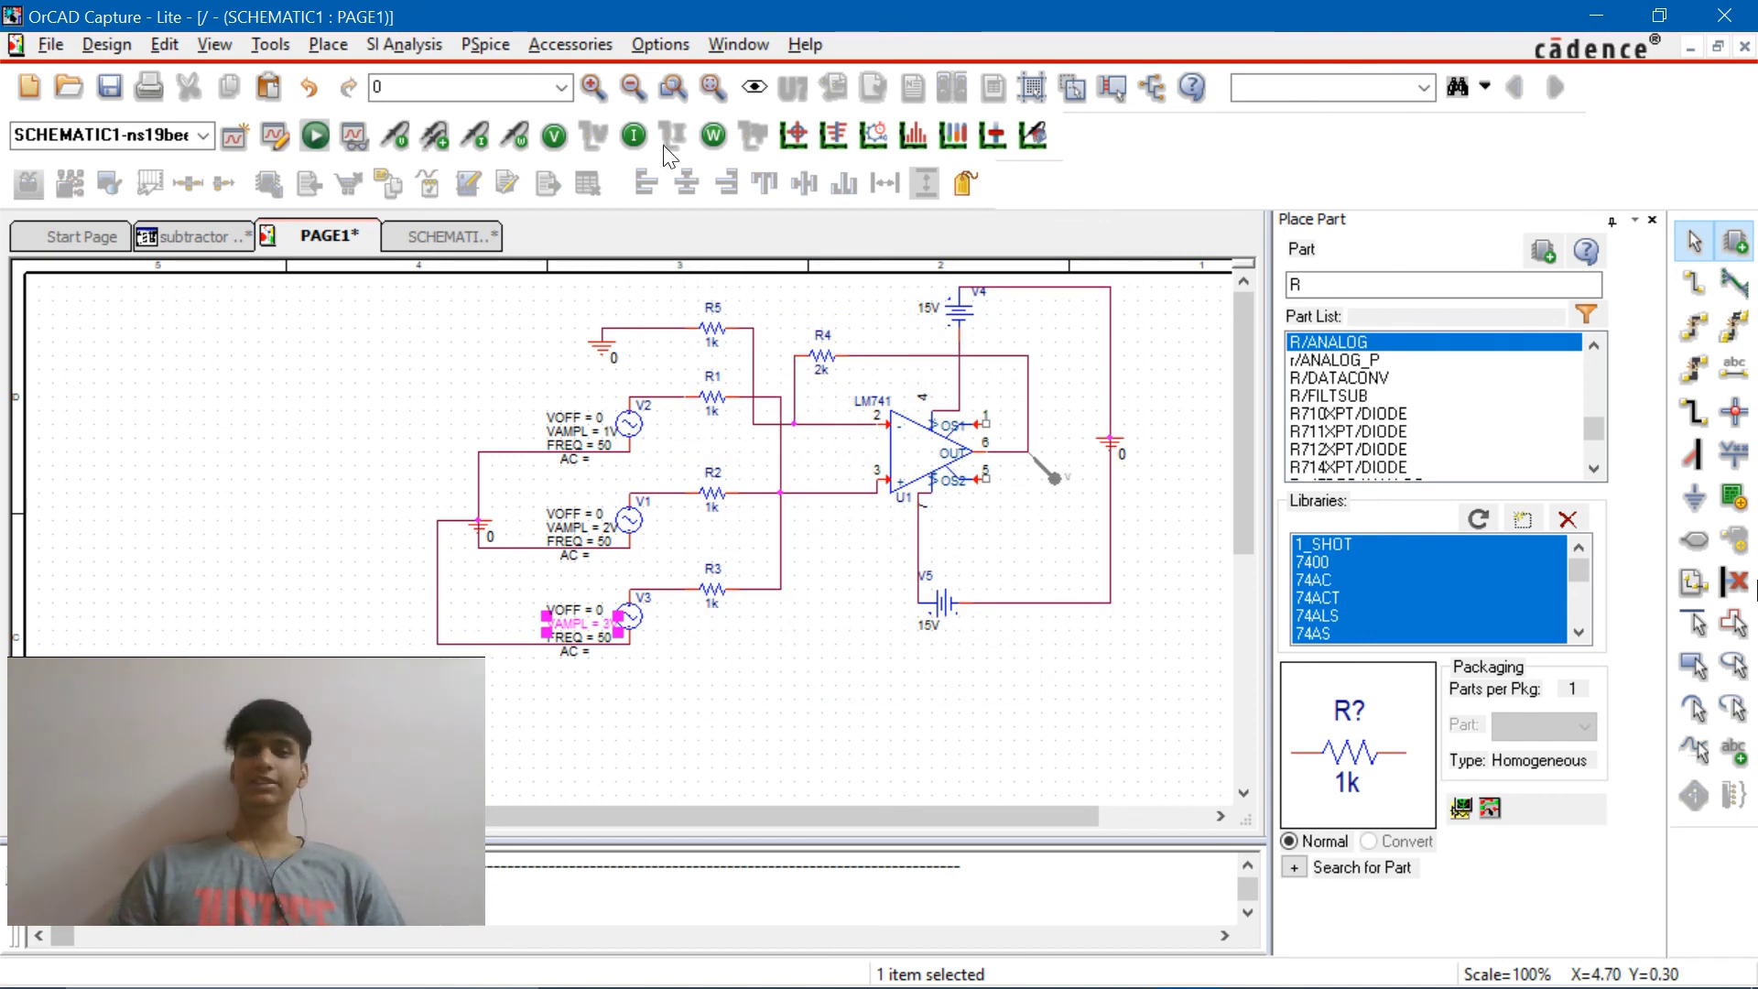
Place voltage probes on the V2–R1, V1–R2 and V3–R3 wires, then run the simulation
left_click(485, 44)
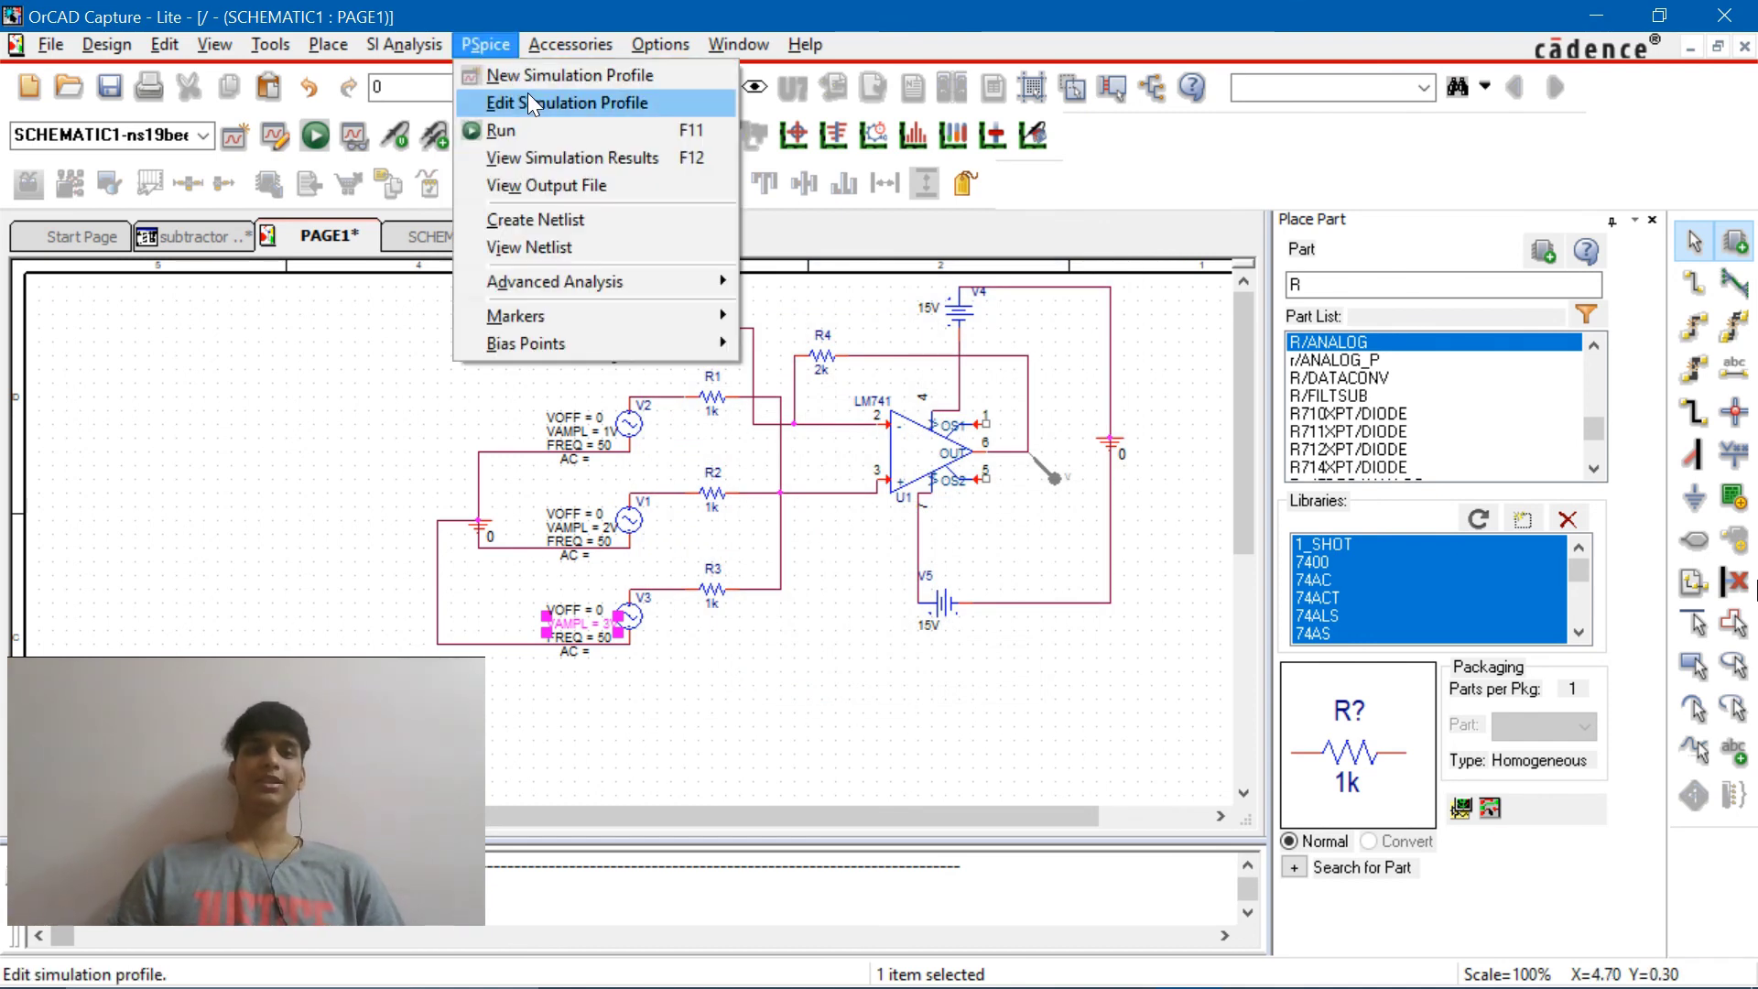
key("Escape")
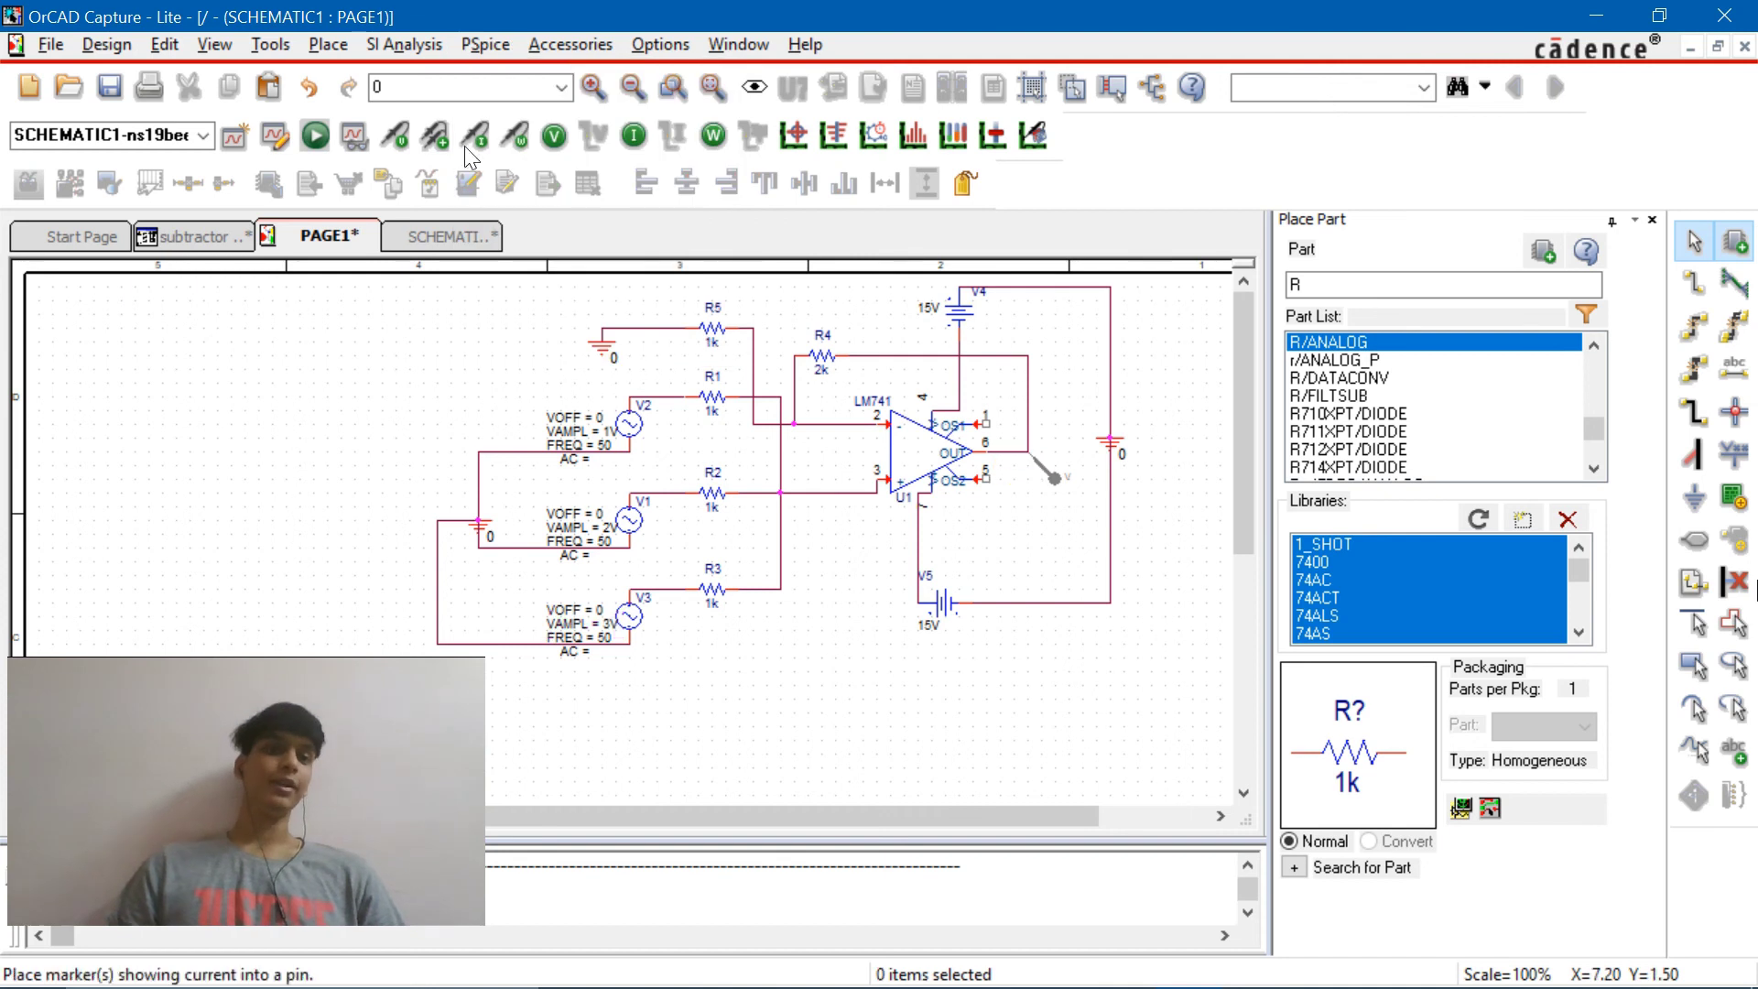
left_click(403, 134)
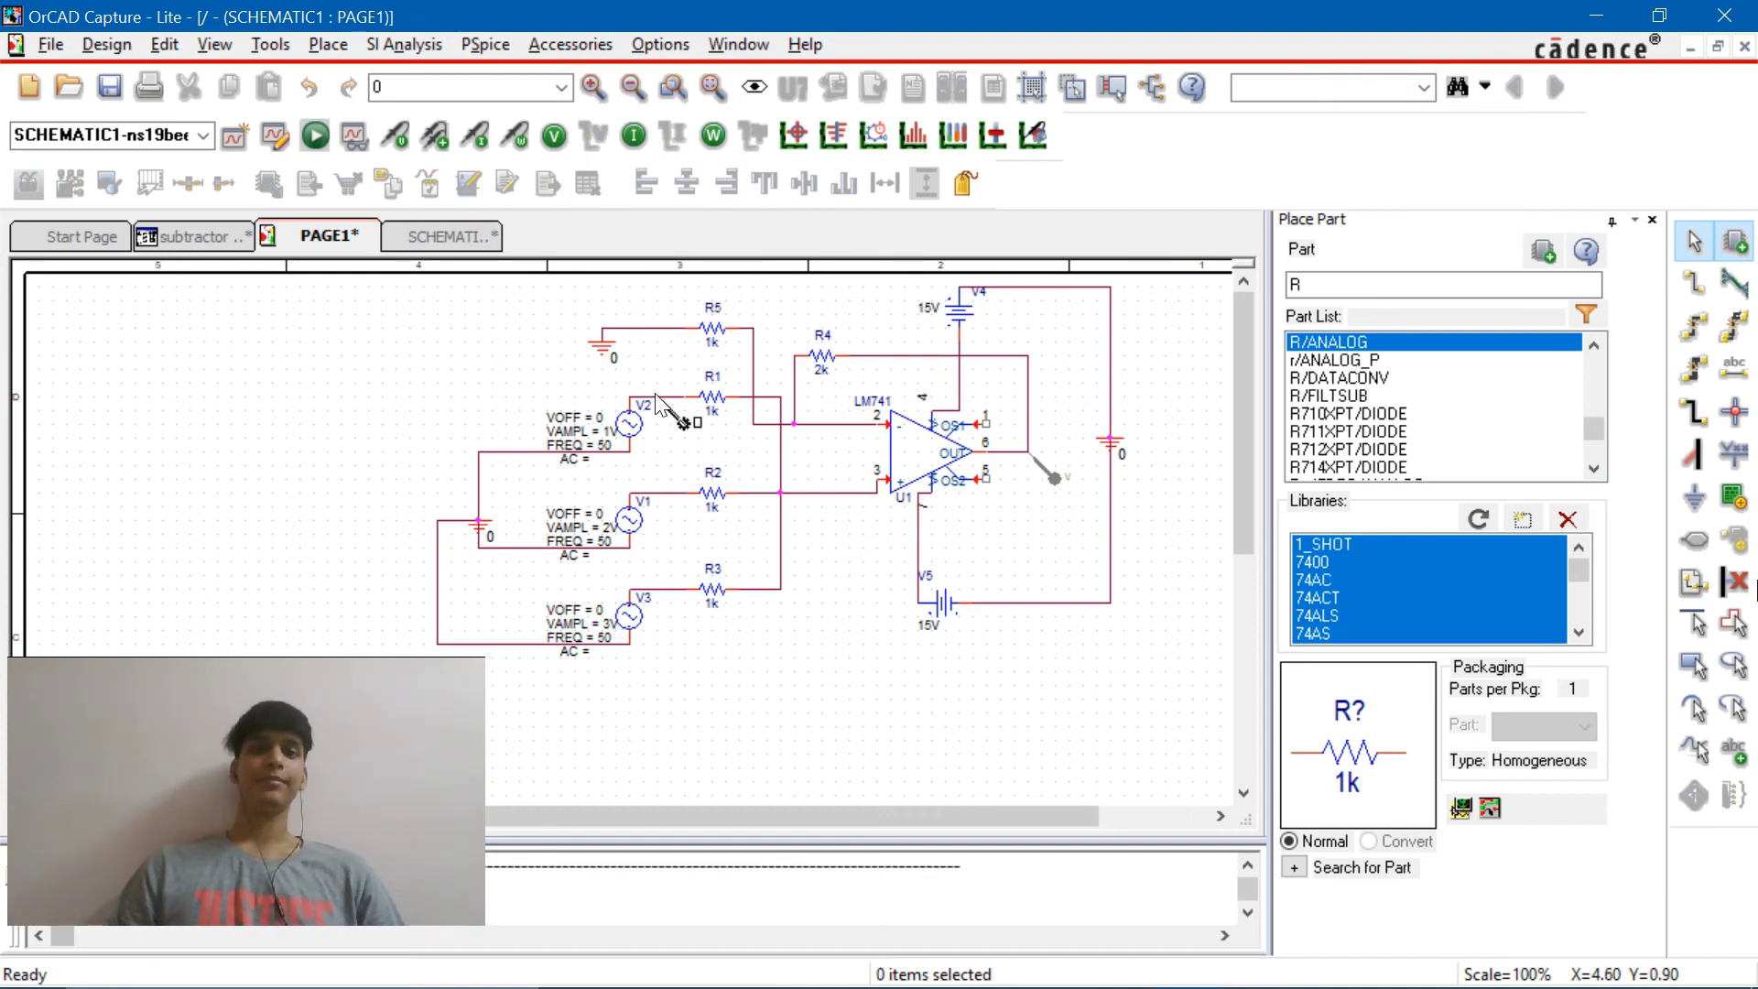
left_click(663, 494)
left_click(663, 398)
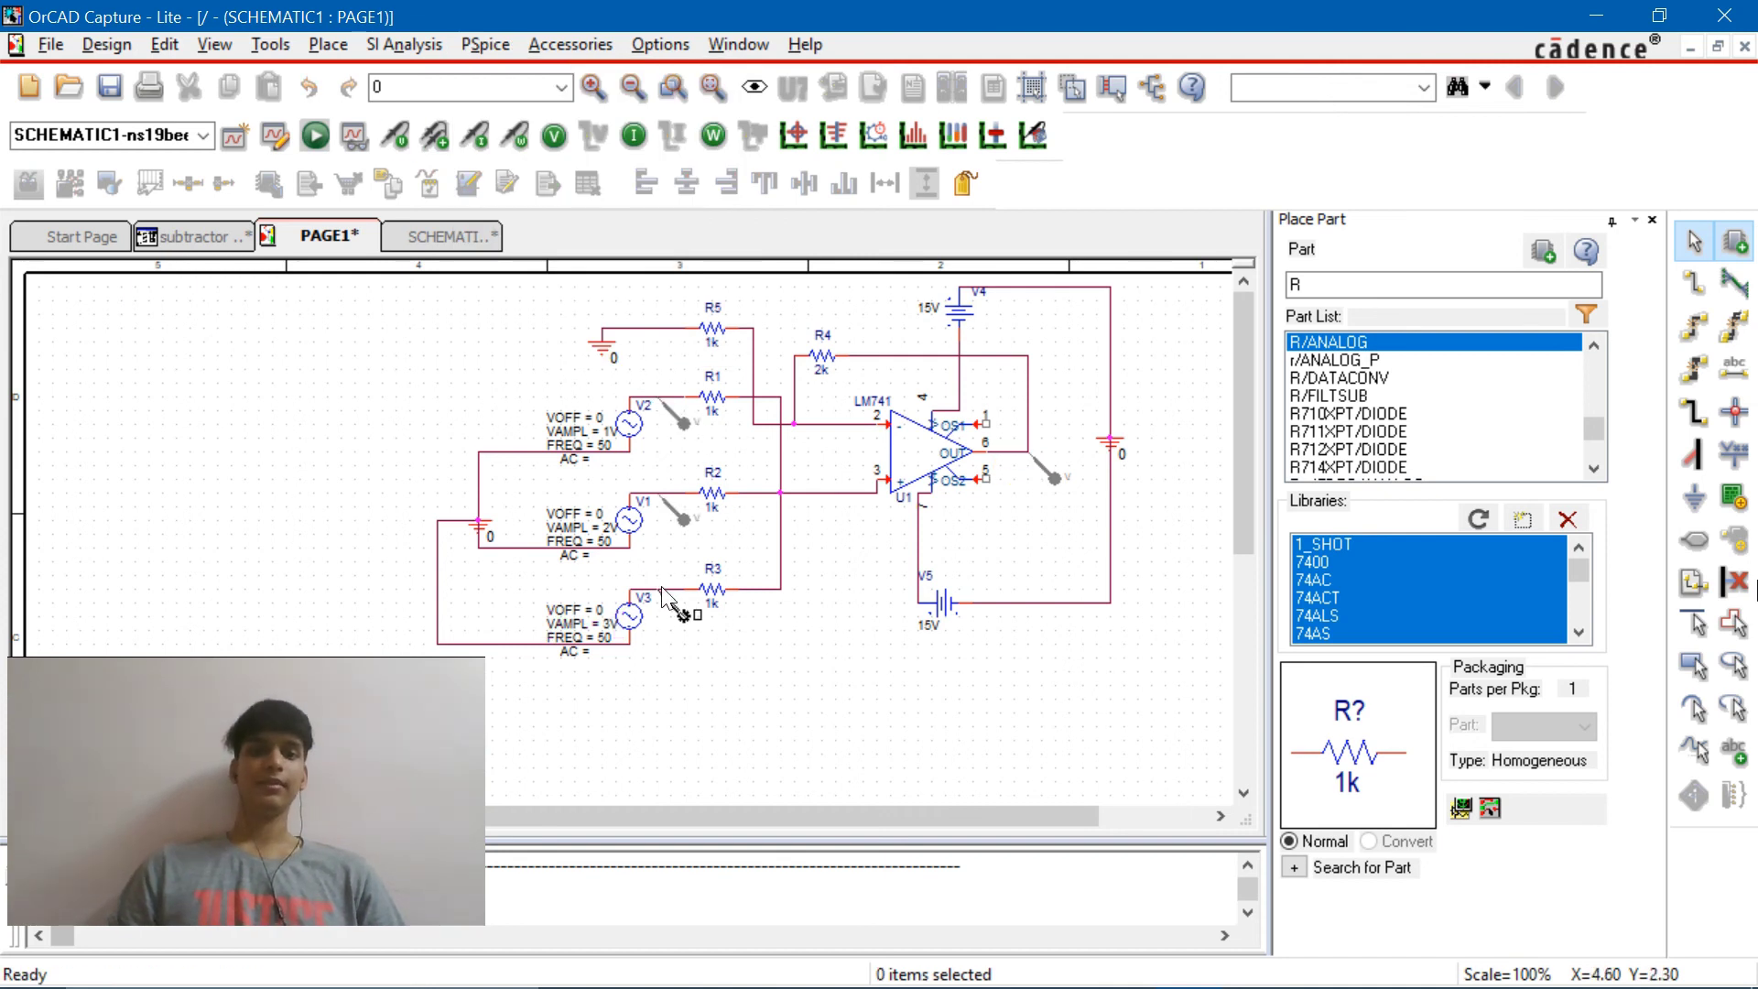
left_click(663, 591)
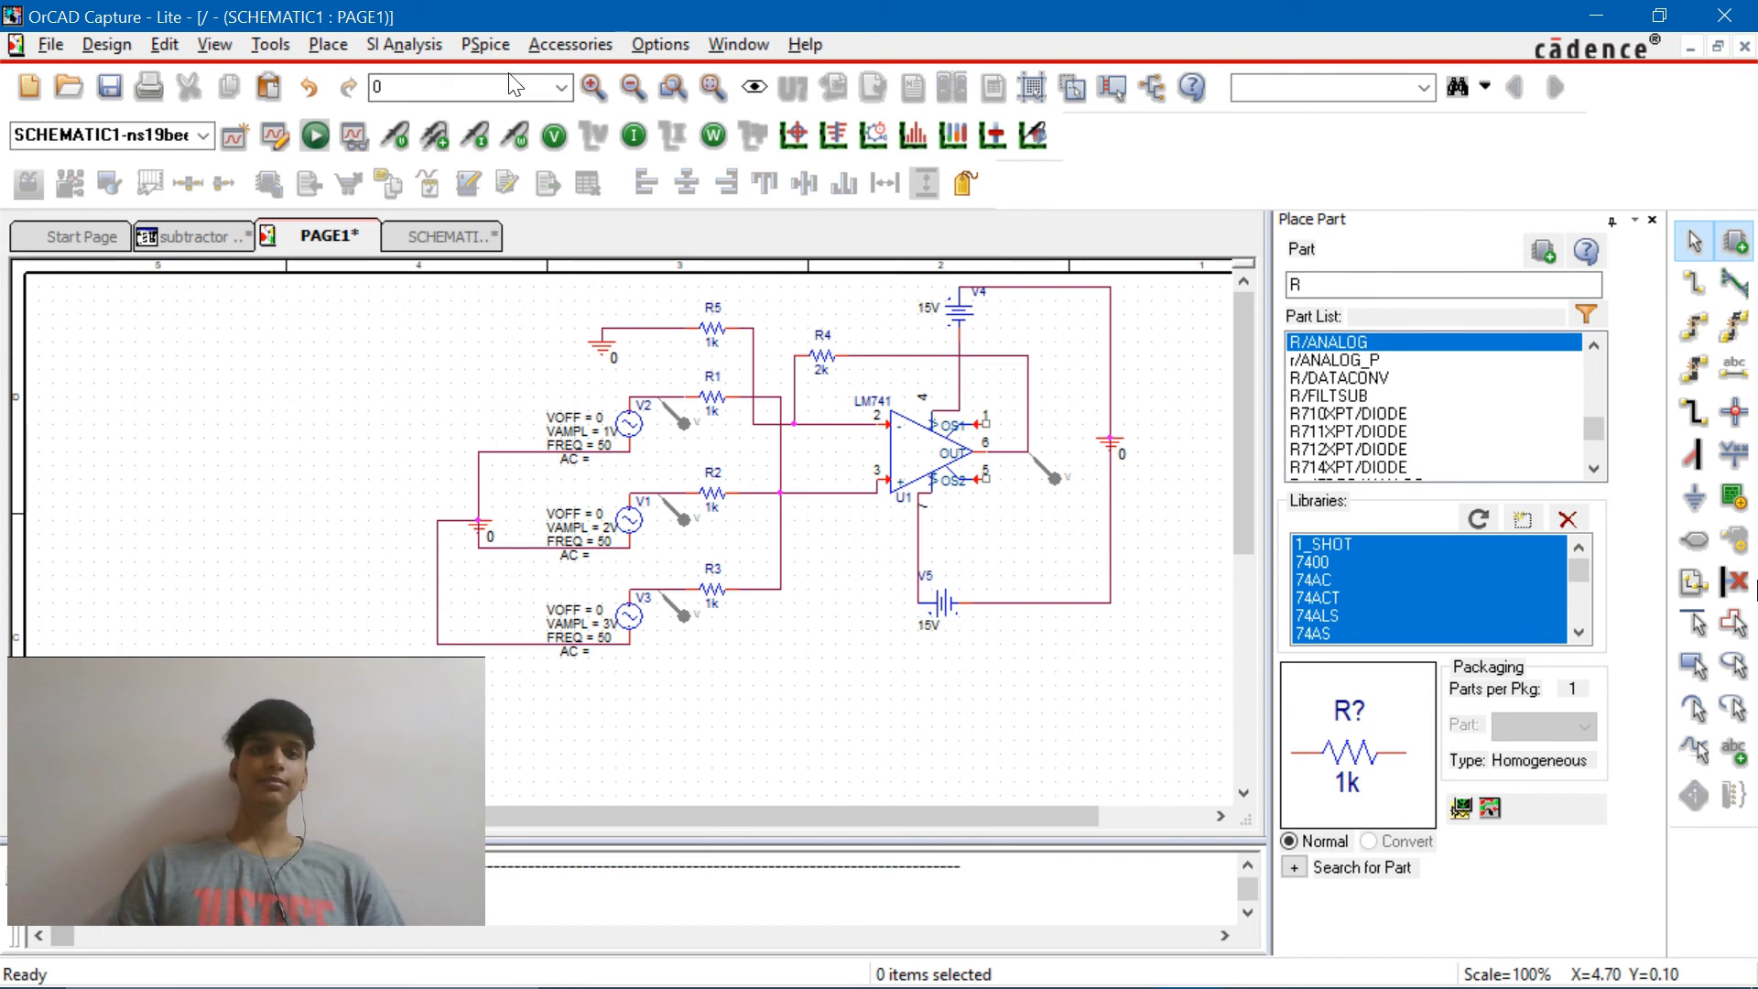
left_click(486, 44)
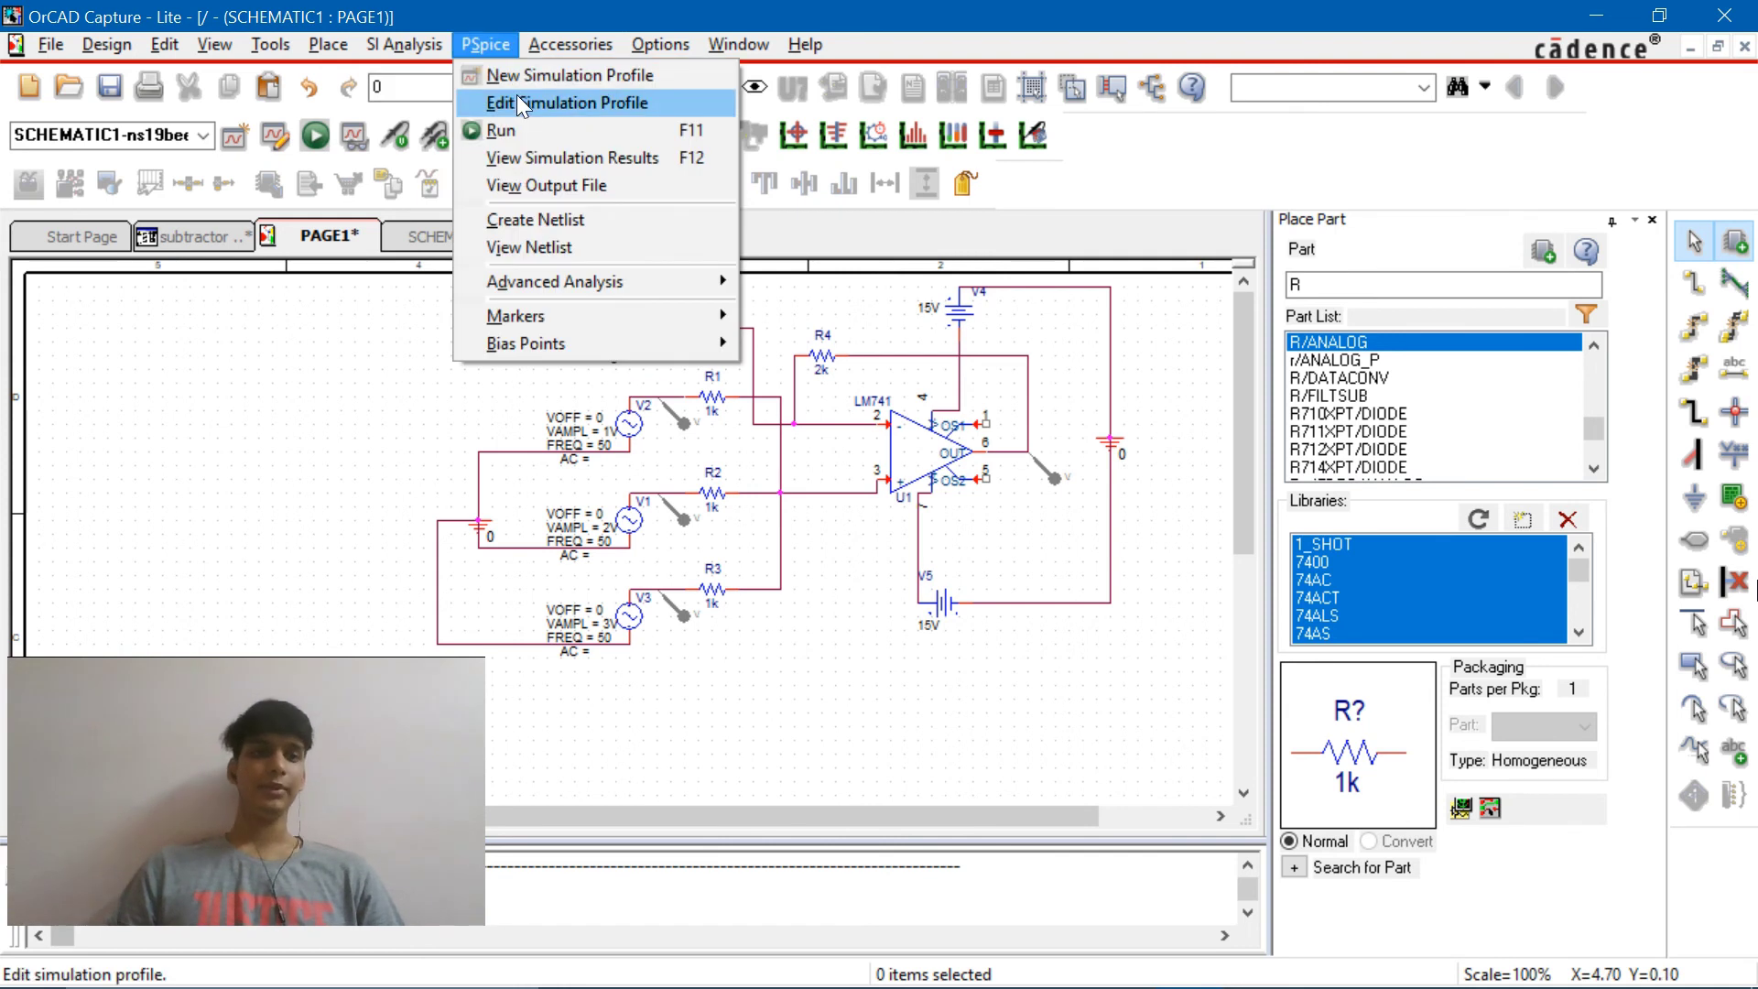
left_click(519, 129)
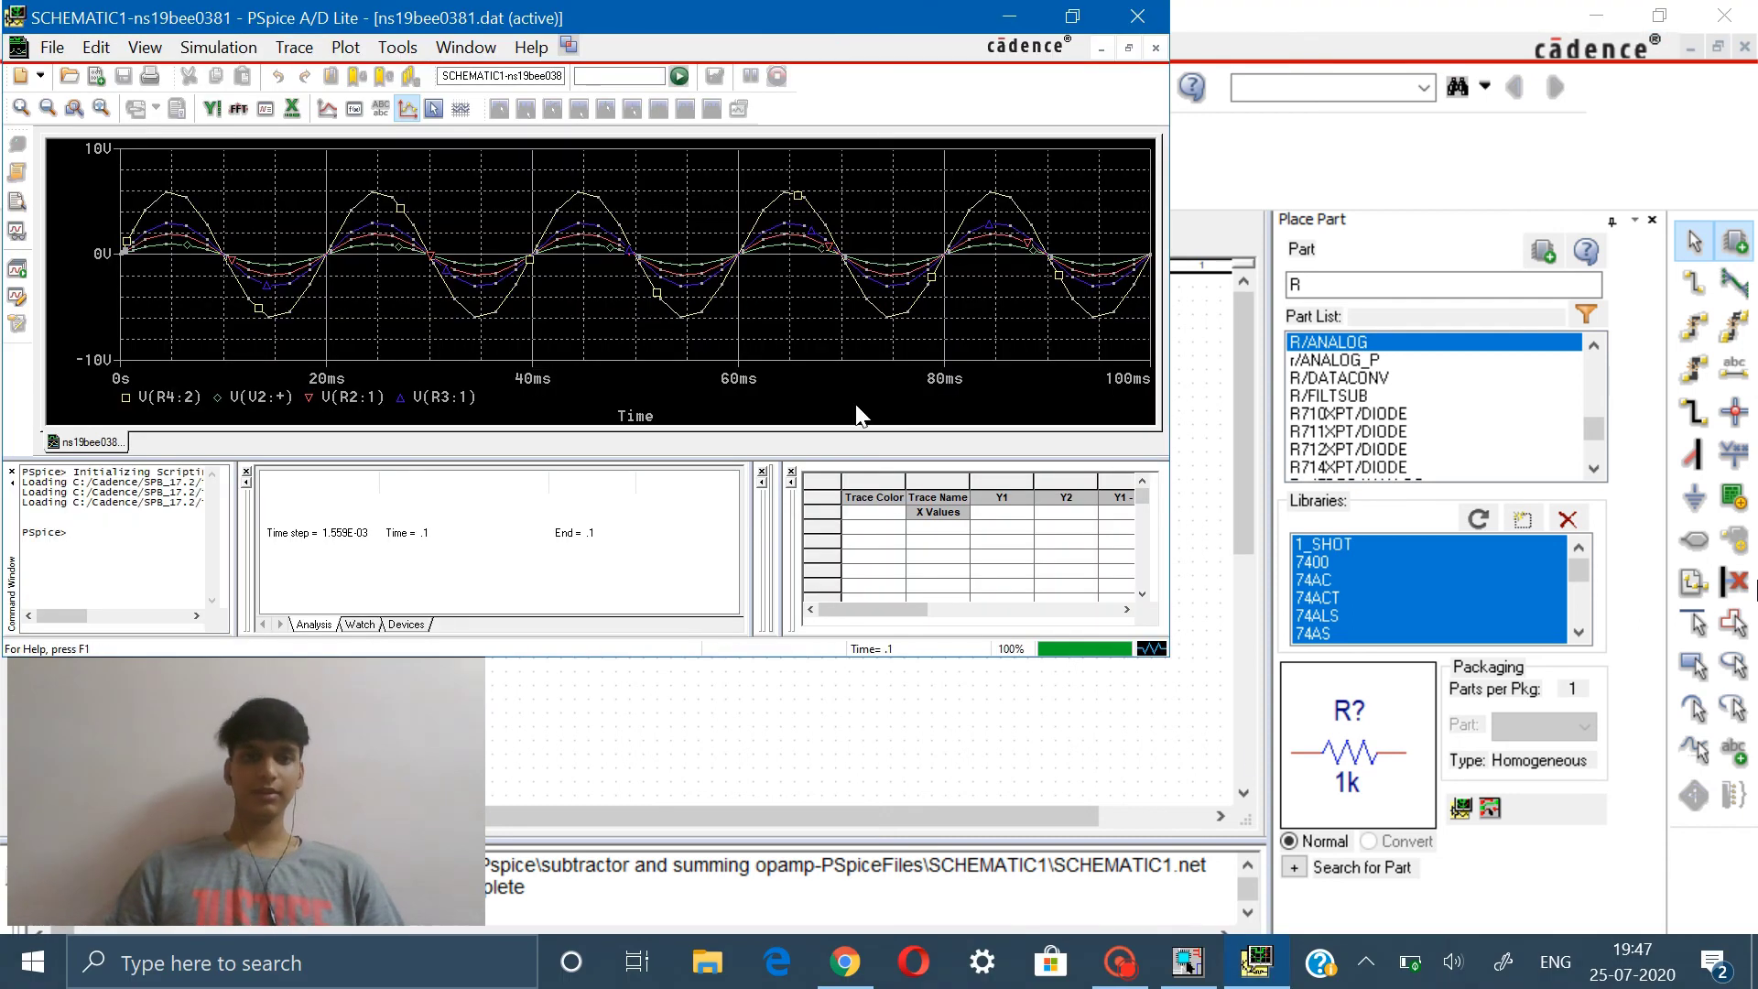
Maximize the viewer, cursor-read the output's first peak (~5.88V at 4.5455m), then close it
left_click(1074, 16)
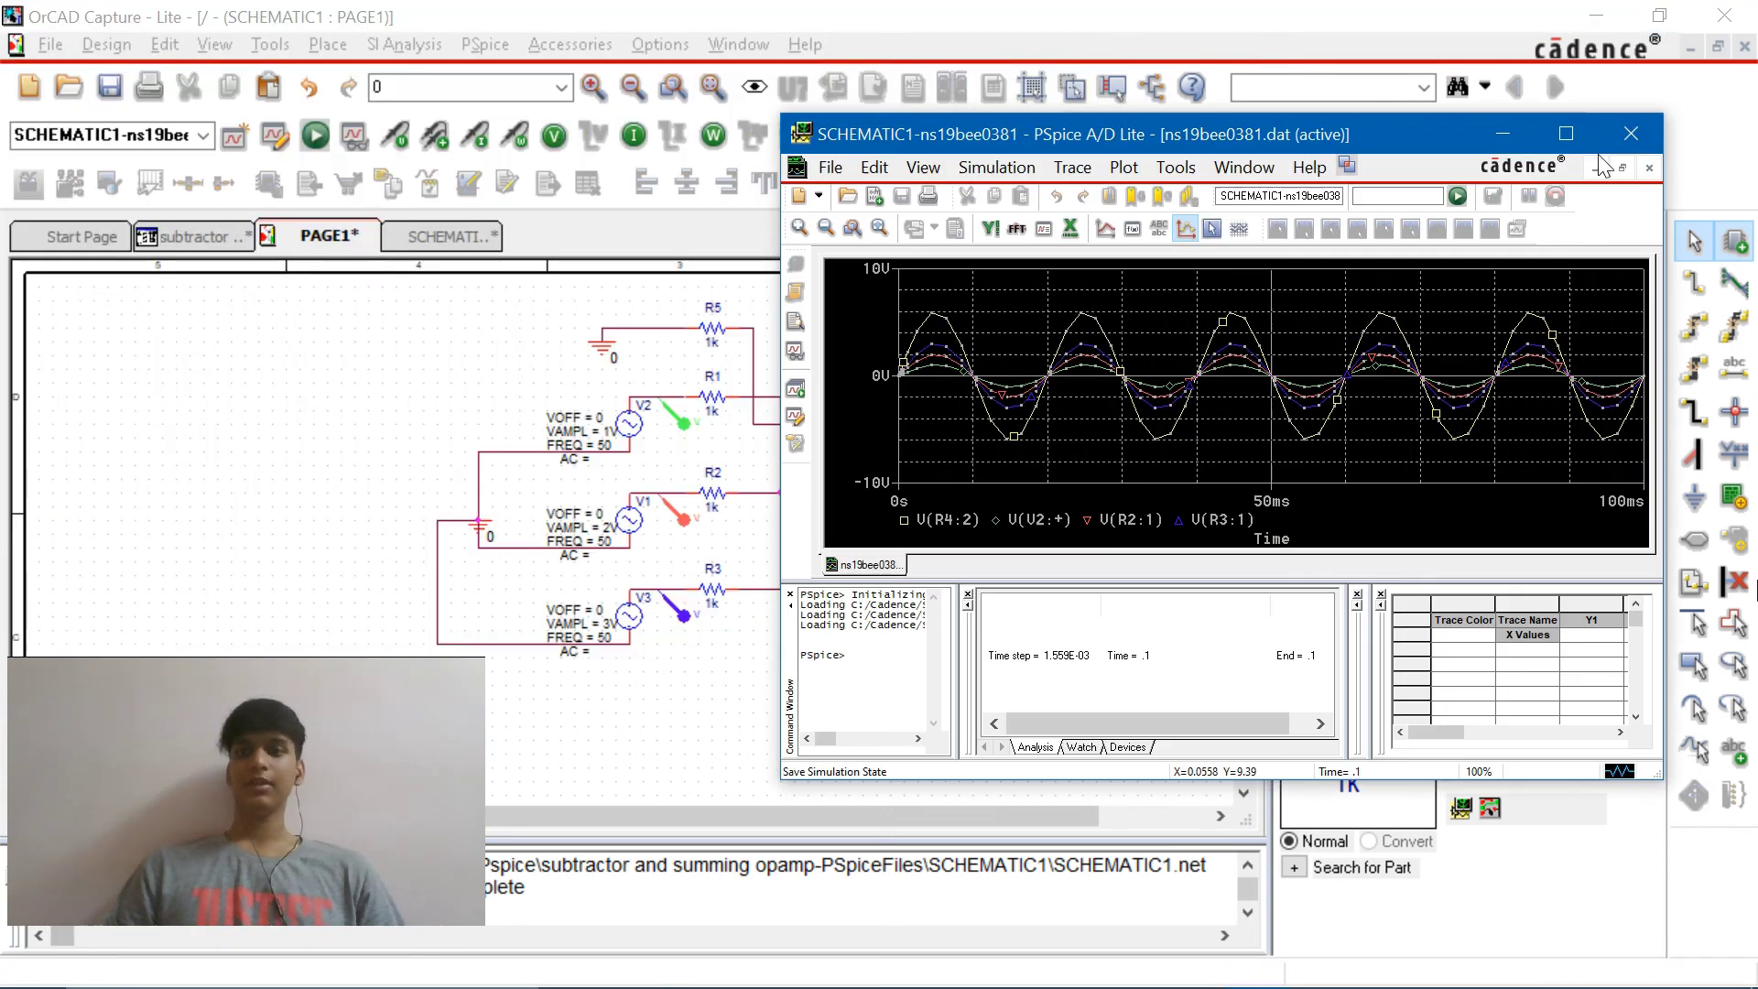
left_click(1567, 134)
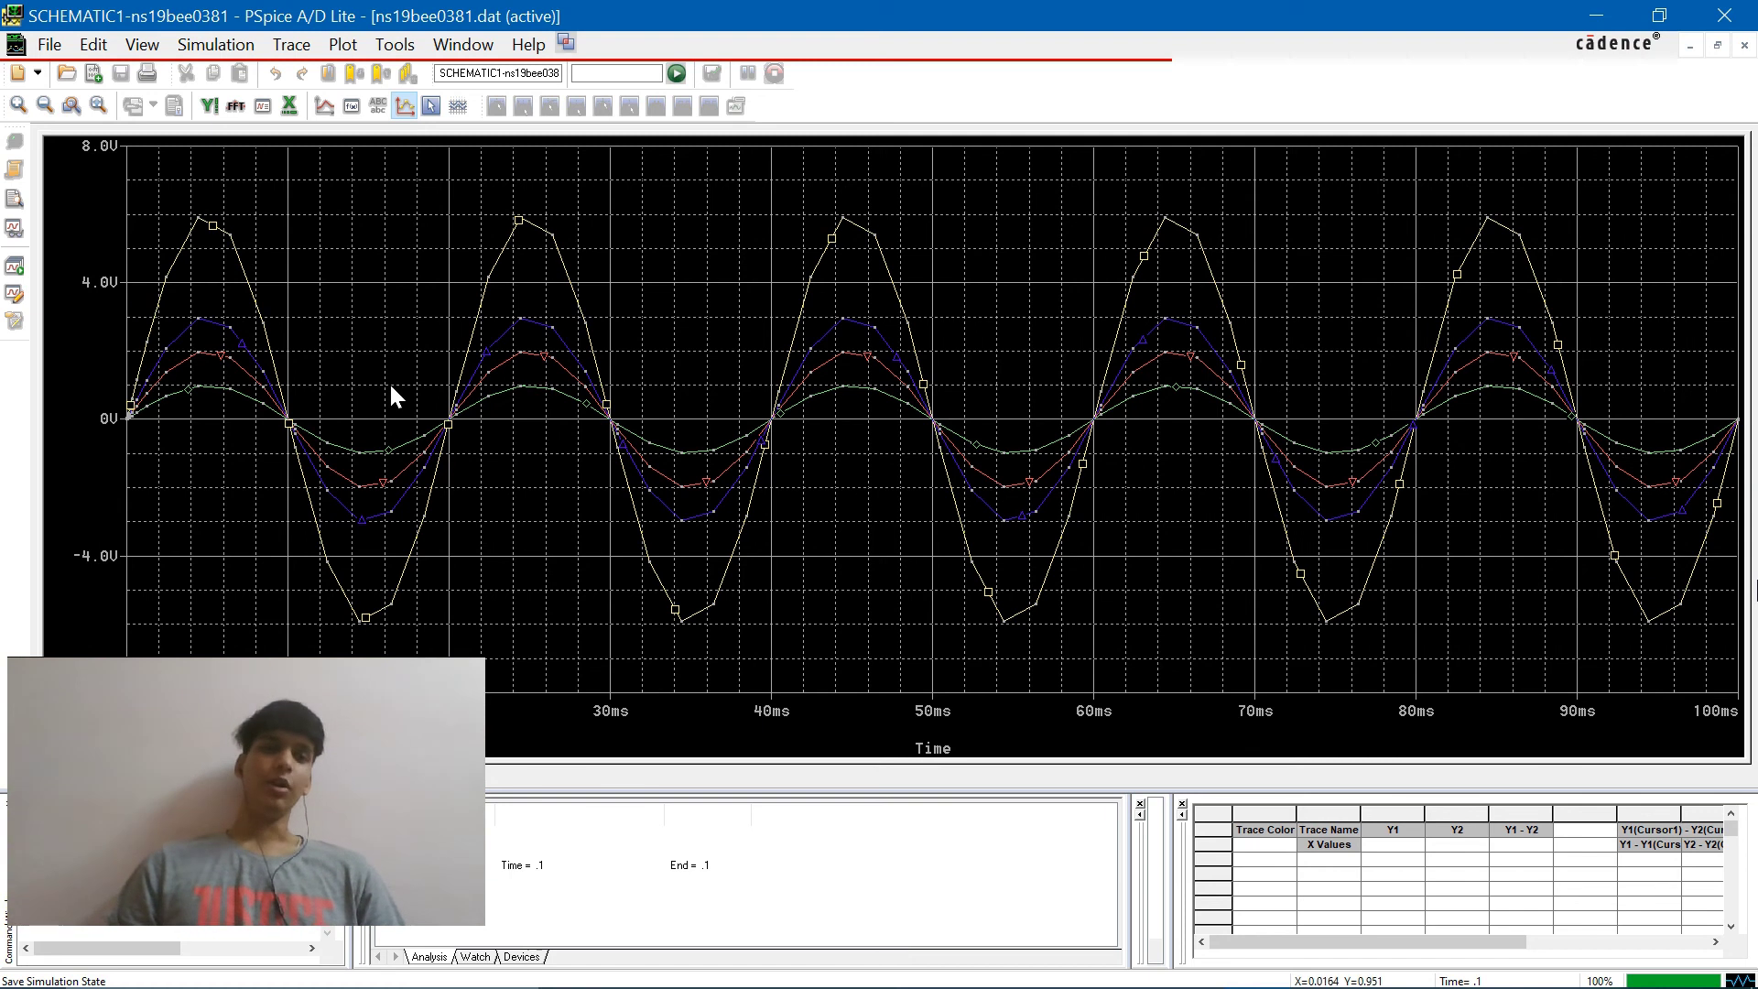
left_click(432, 106)
left_click(196, 261)
left_click(200, 261)
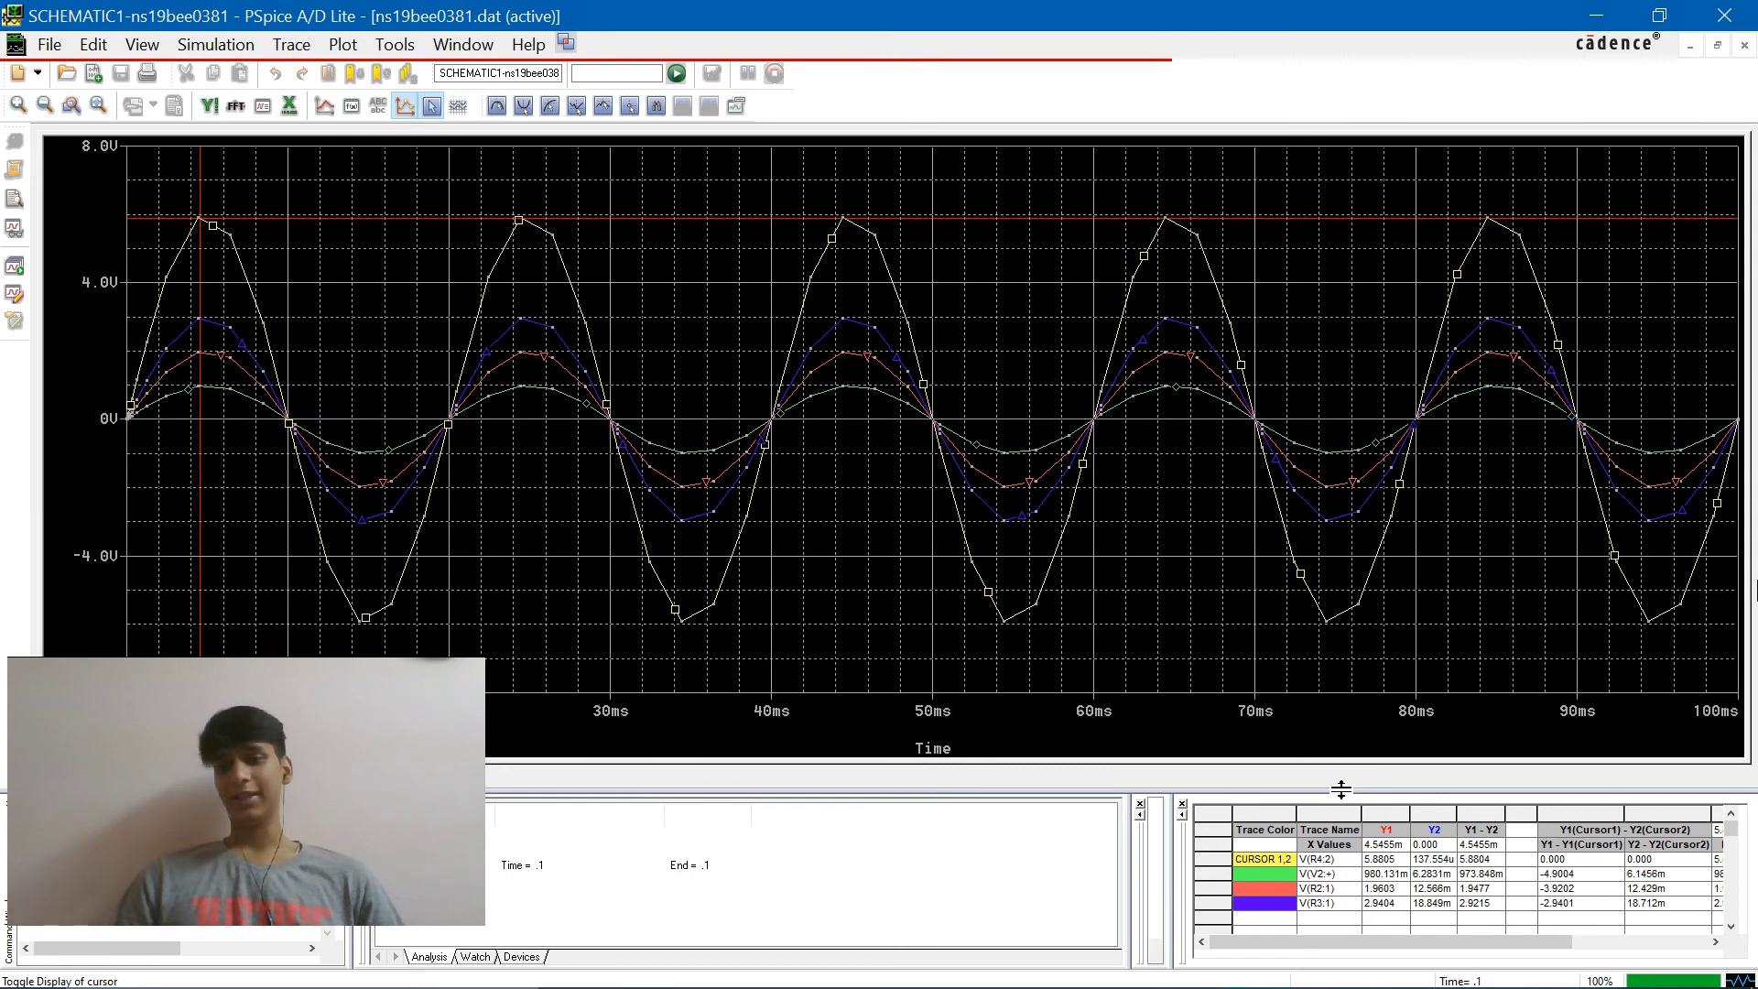
left_click_drag(1339, 785, 1328, 724)
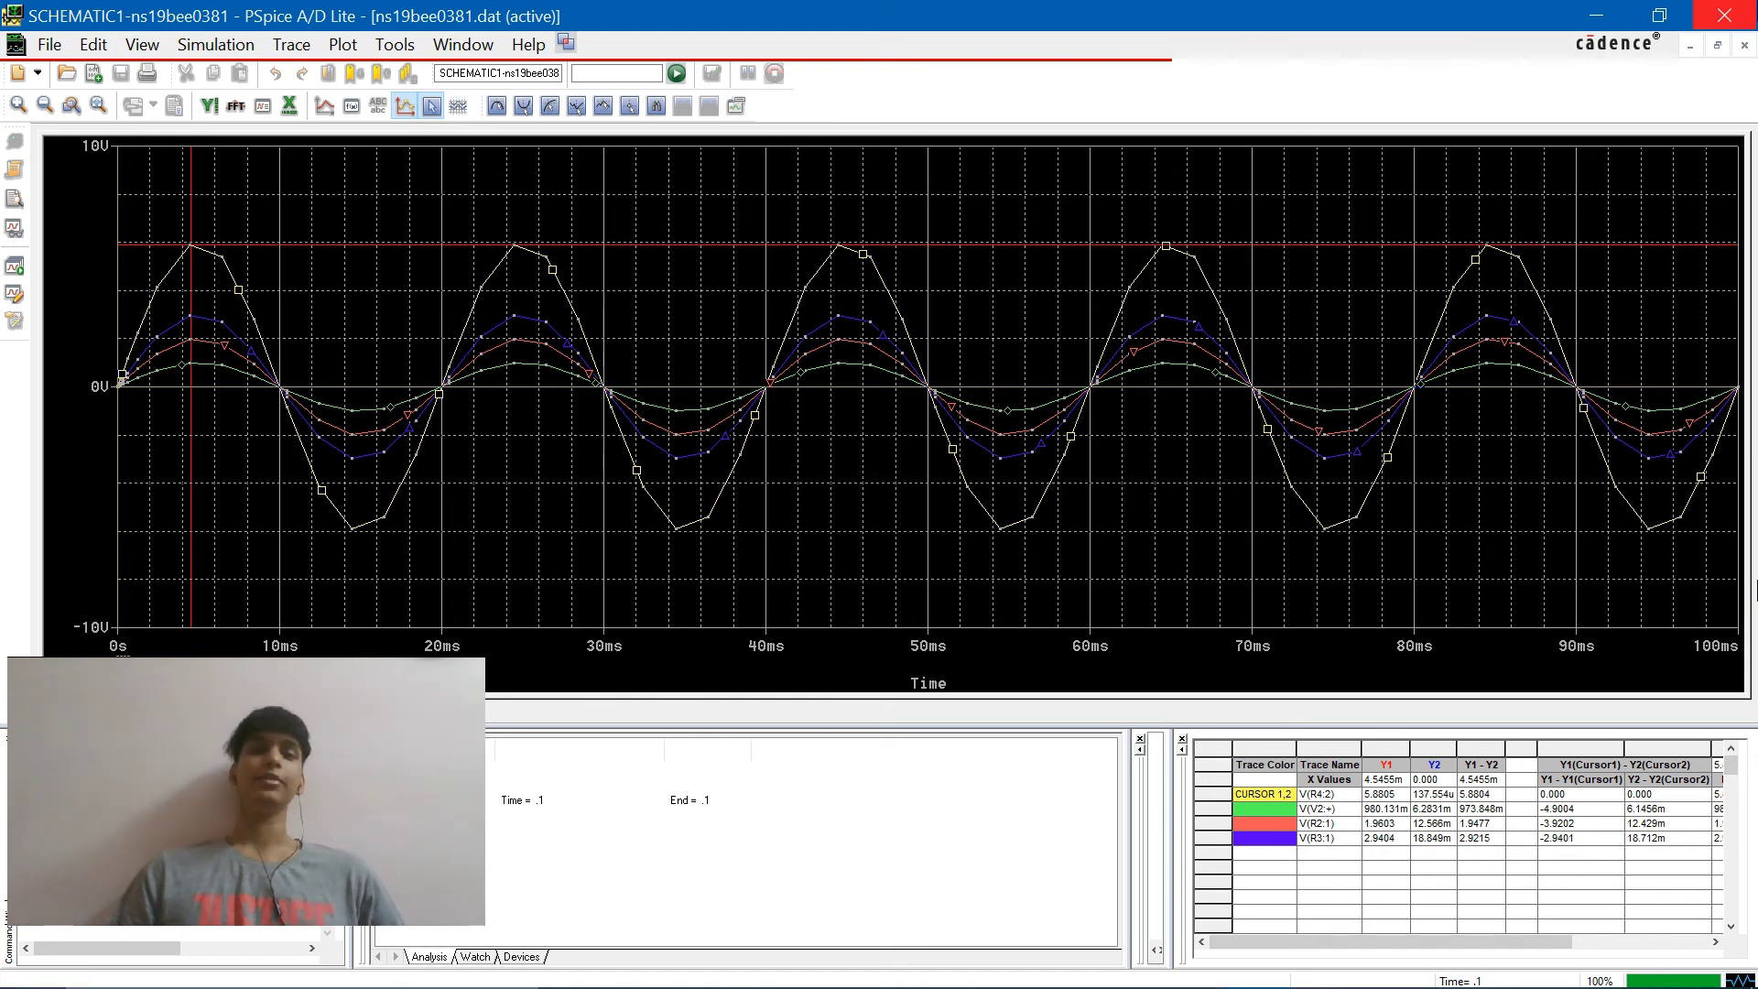
left_click(1724, 15)
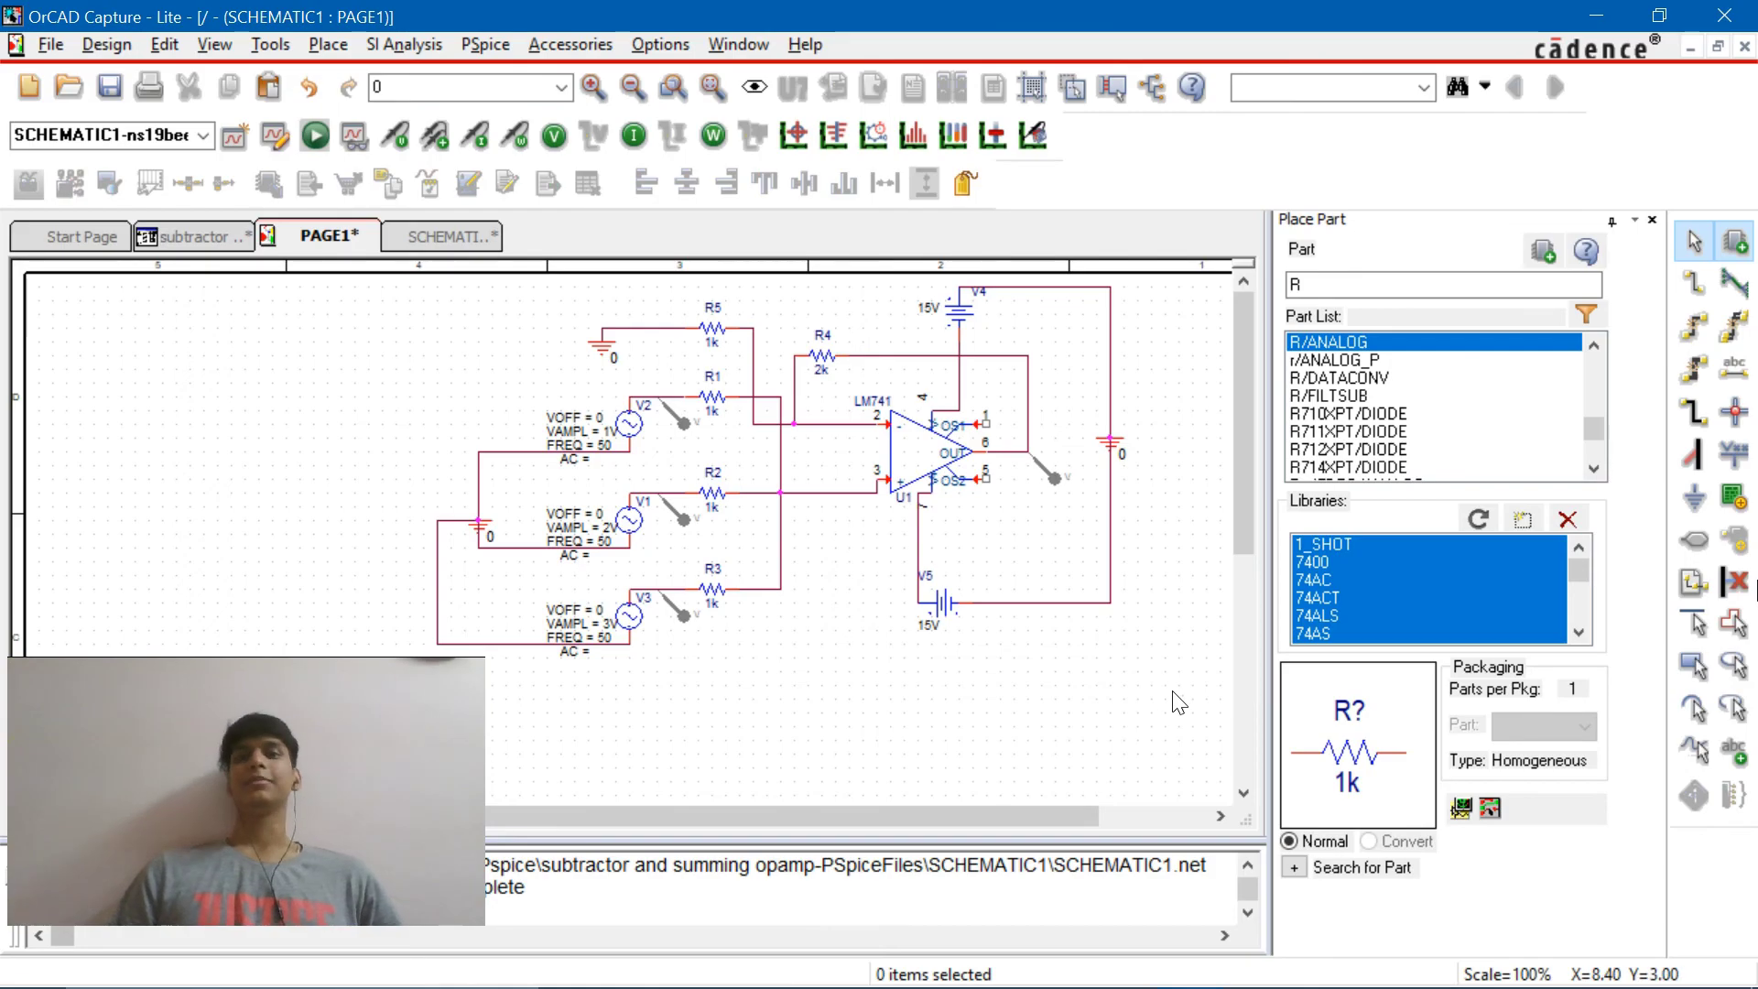
Box-select and delete the old sine sources, input resistors and wires, then select the leftover pin 3 wire
mouse_move(1169, 689)
left_mouse_down()
mouse_move(613, 420)
mouse_move(491, 333)
mouse_move(668, 609)
mouse_move(804, 695)
mouse_move(478, 300)
mouse_move(398, 103)
mouse_move(334, 89)
mouse_move(503, 314)
mouse_move(345, 177)
mouse_move(294, 176)
mouse_move(366, 227)
left_mouse_up()
key("Delete")
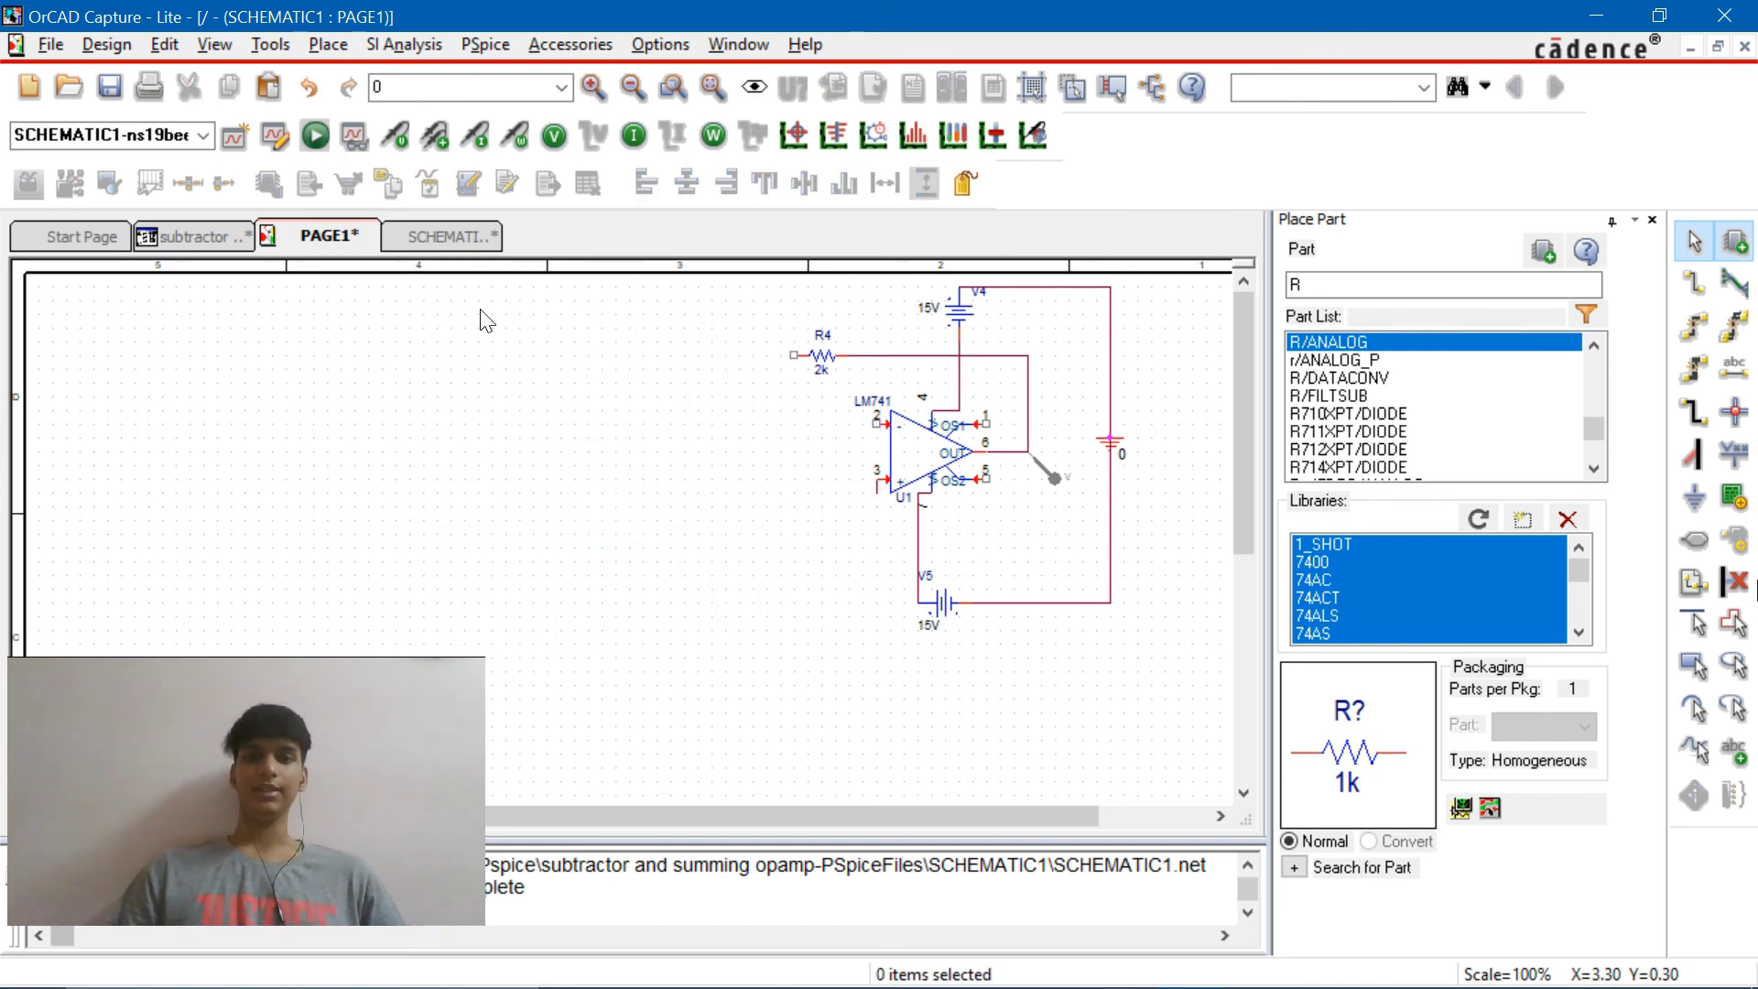
left_click(880, 503)
Delete the leftover pin 3 wire and place VSIN sources V6 and V7 left of the LM741
key("Delete")
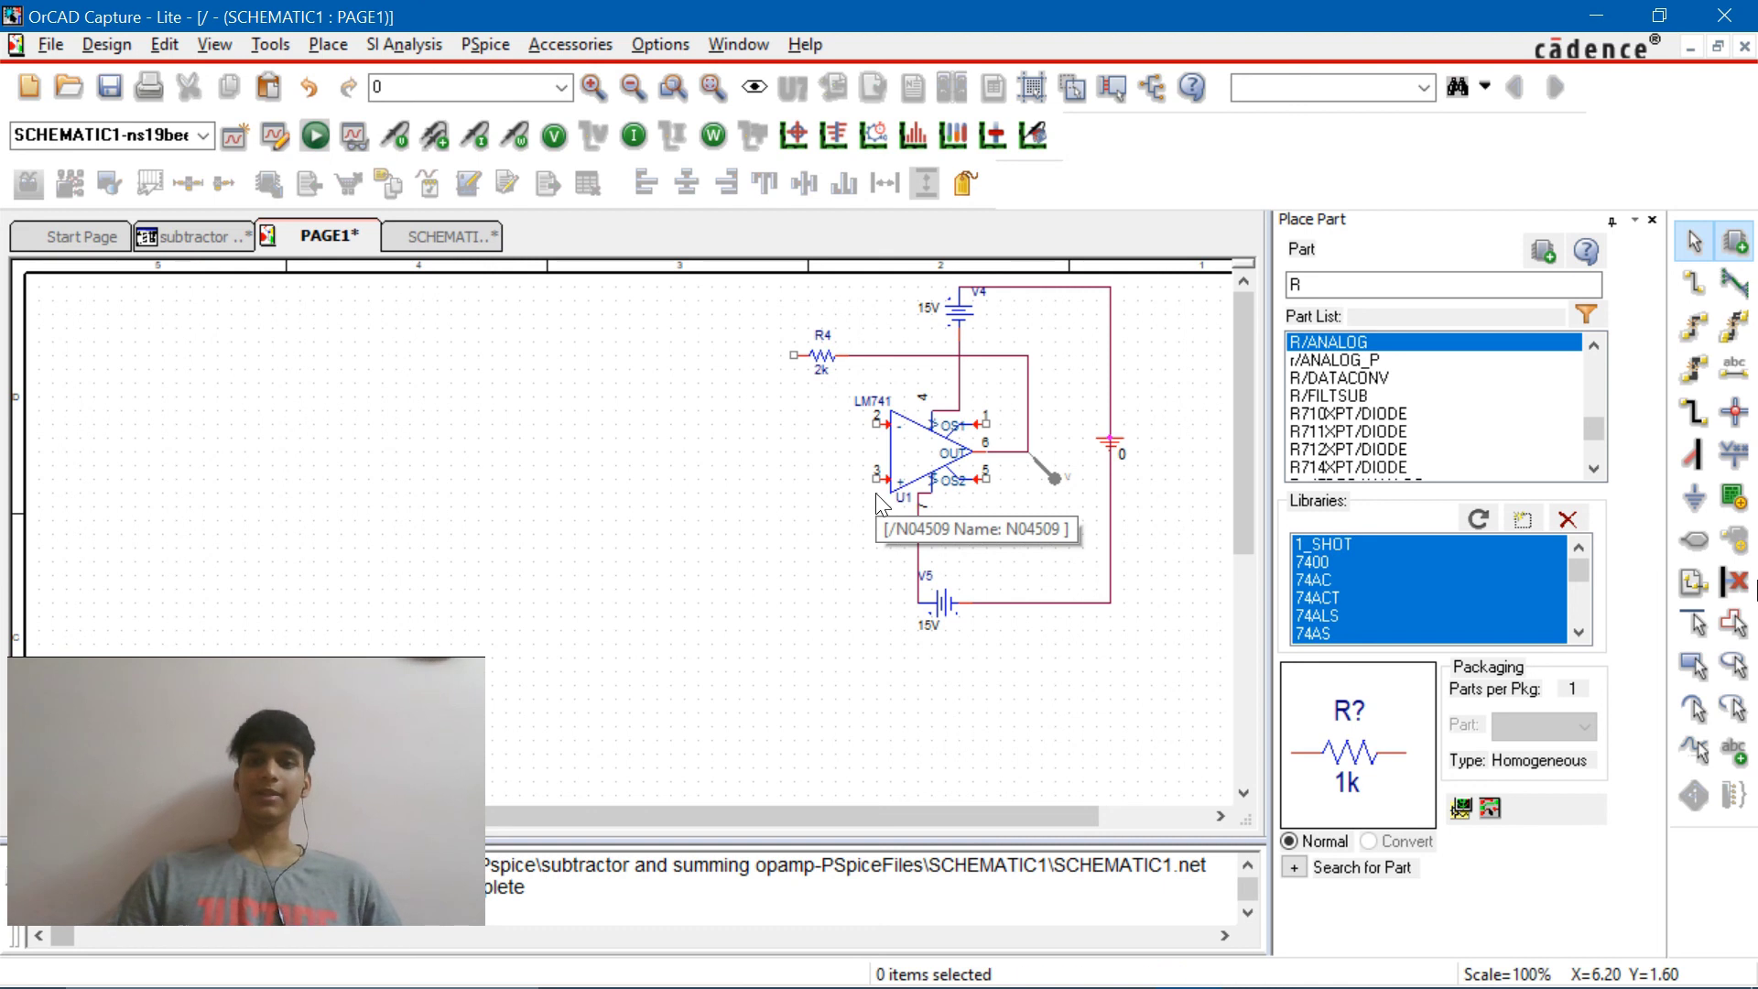
type("p")
type("vs")
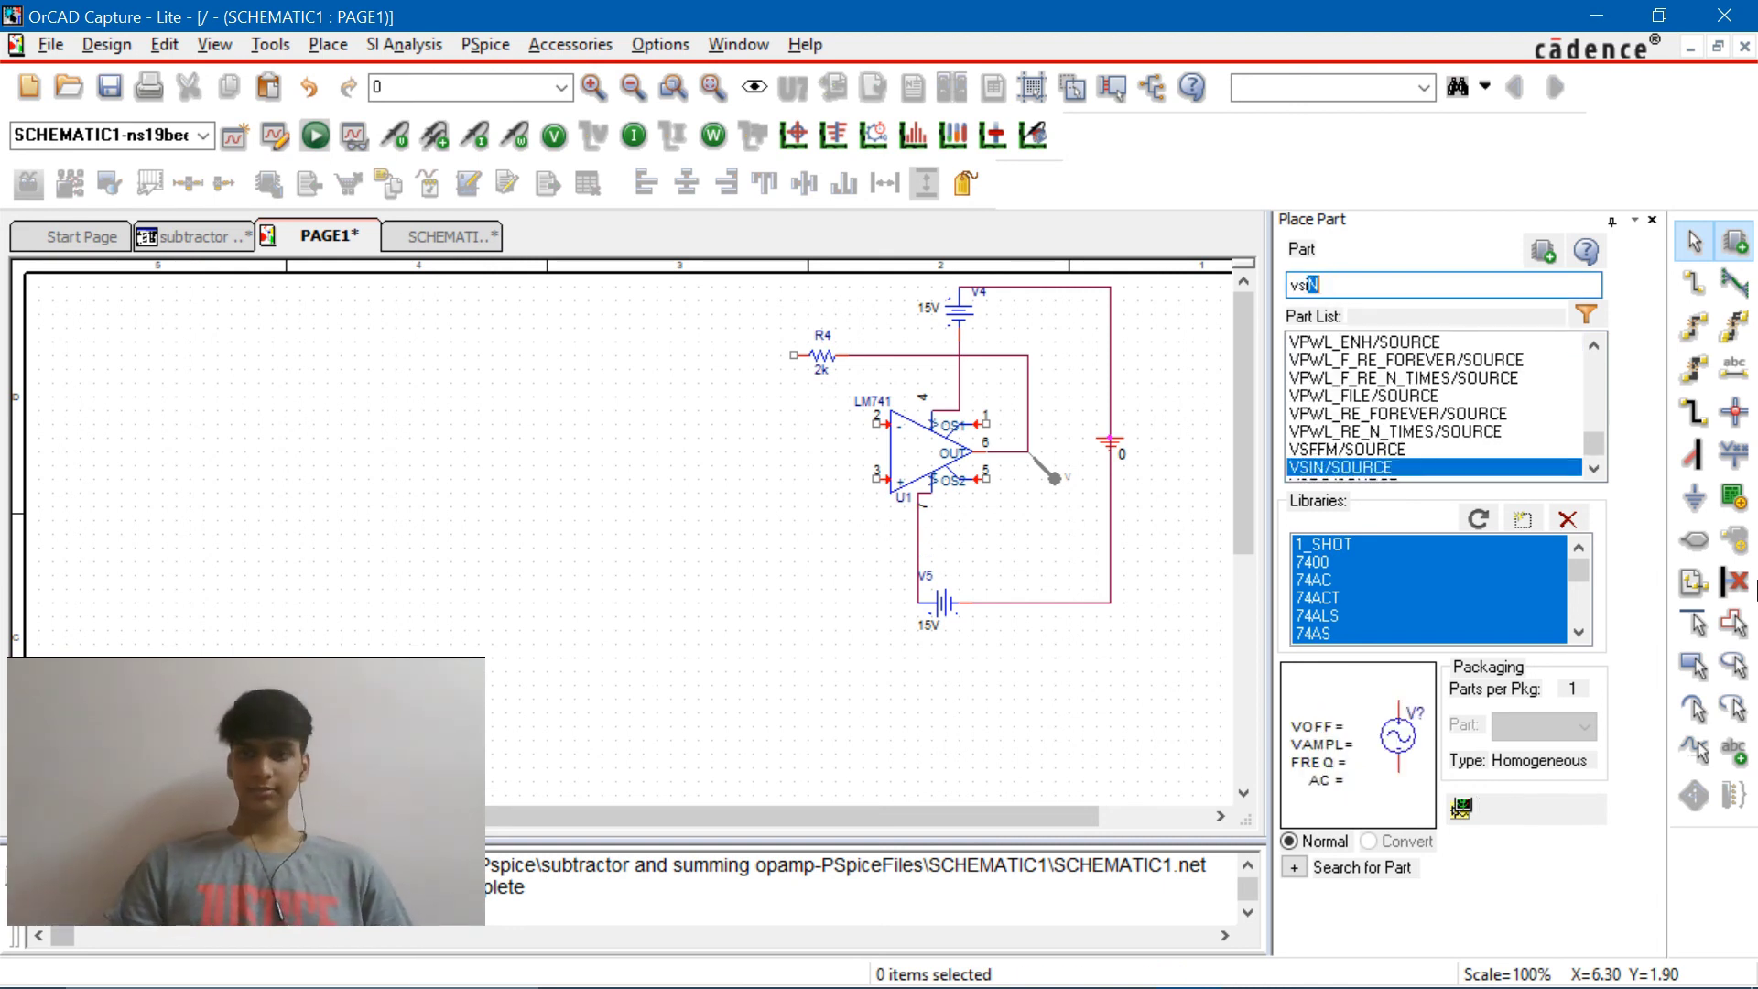
type("iN")
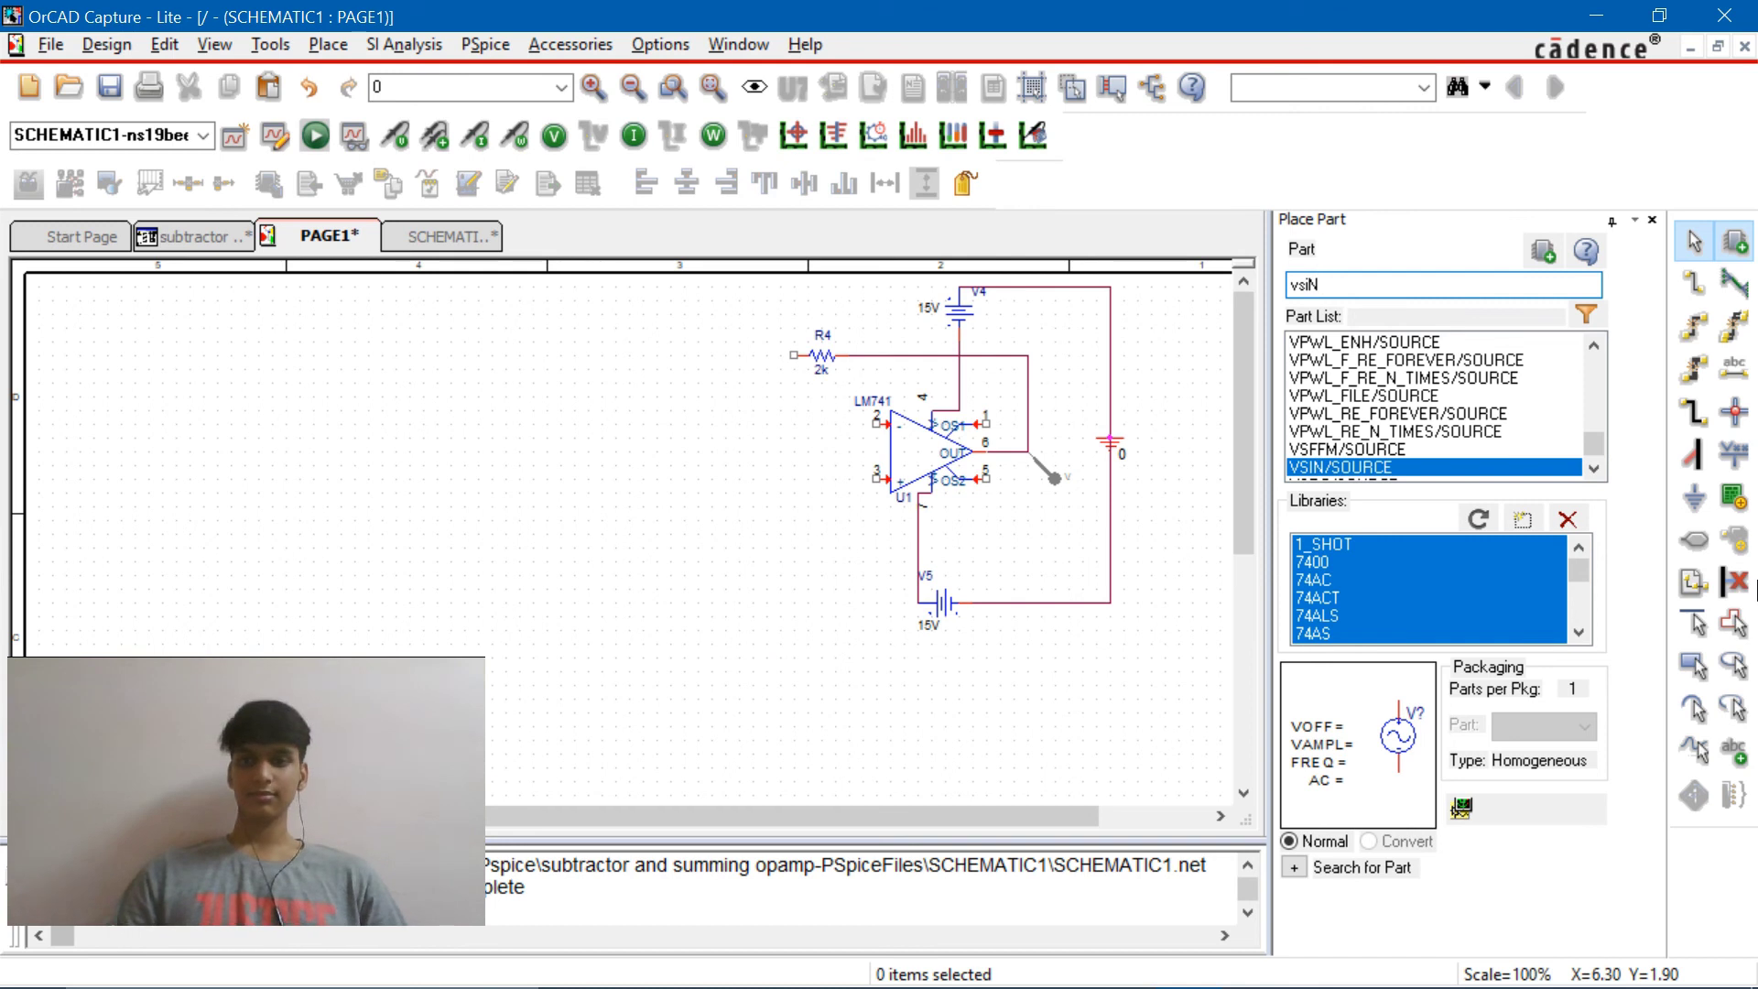
key("BackSpace")
type("n")
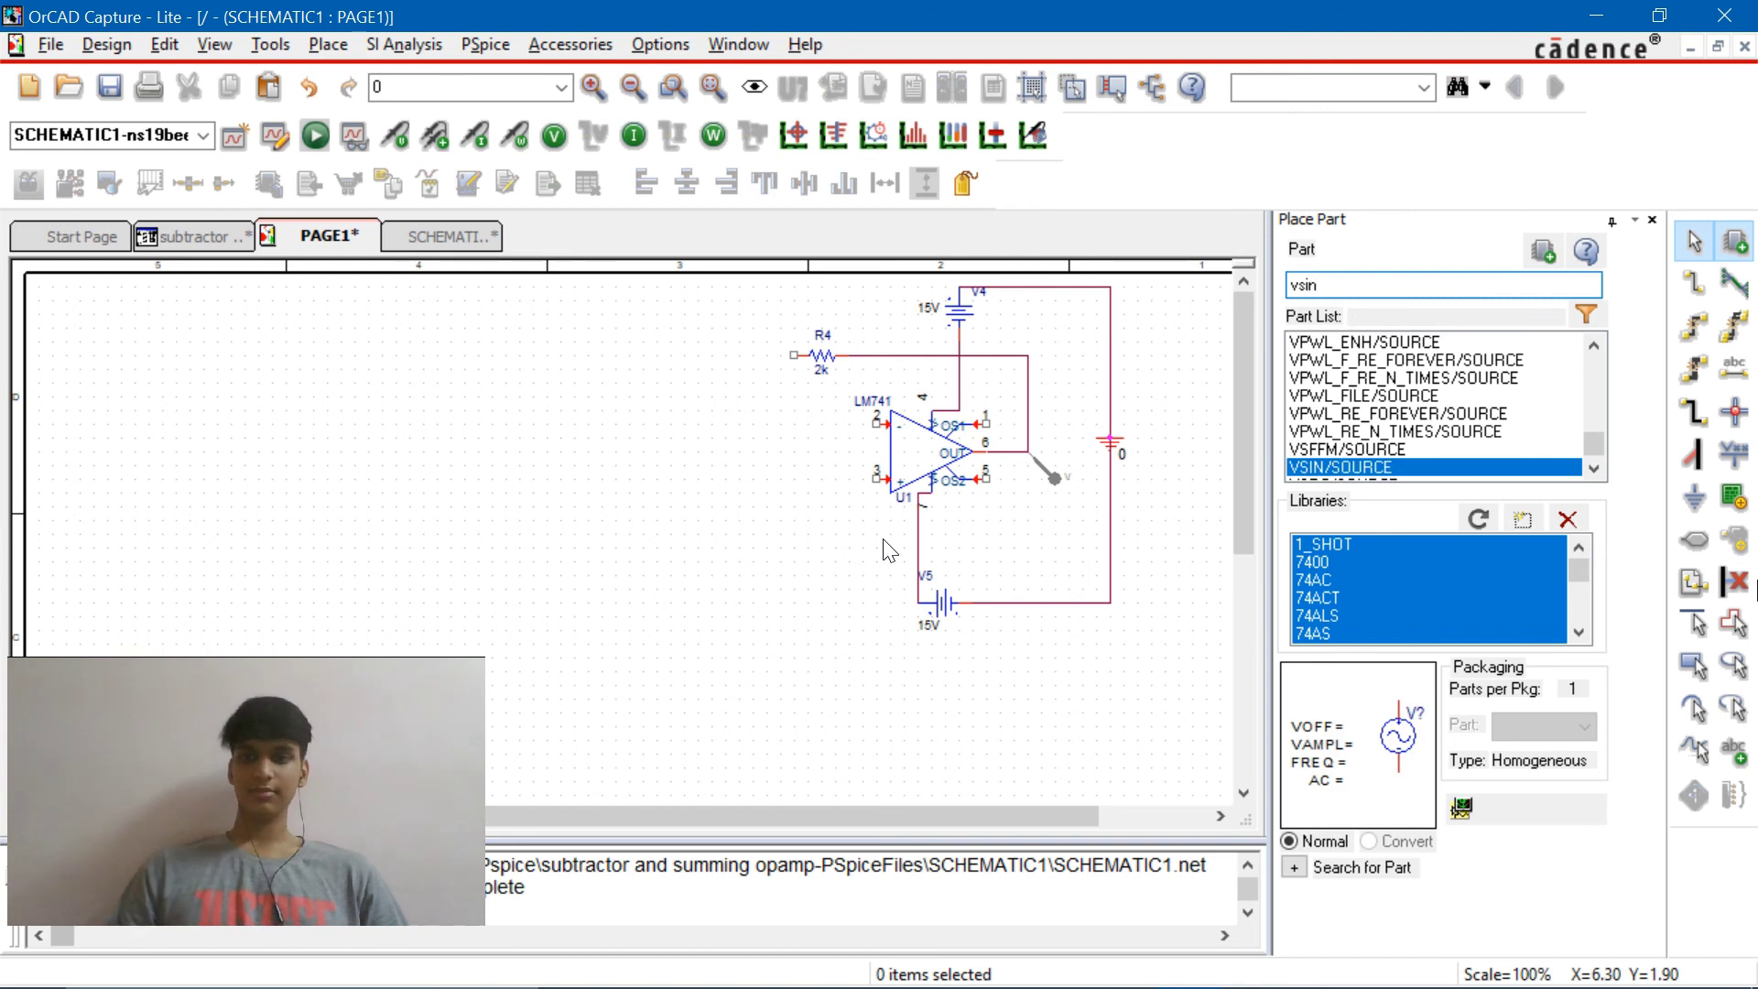
key("Return")
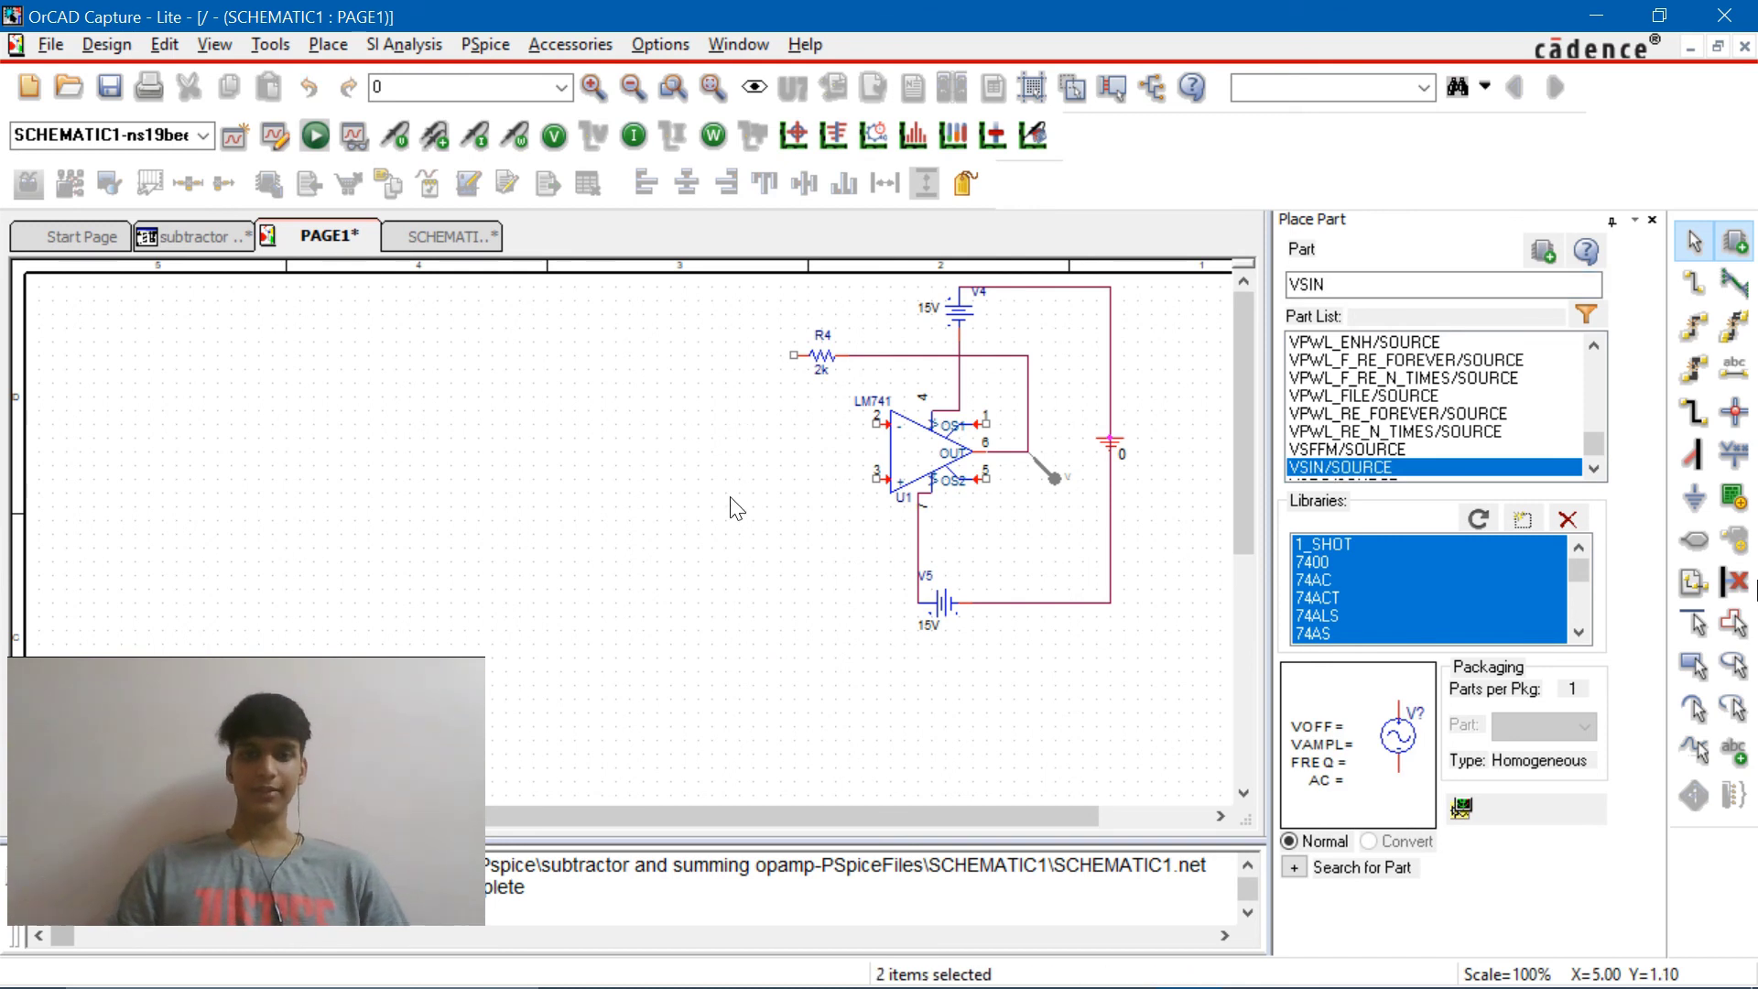
left_click(737, 509)
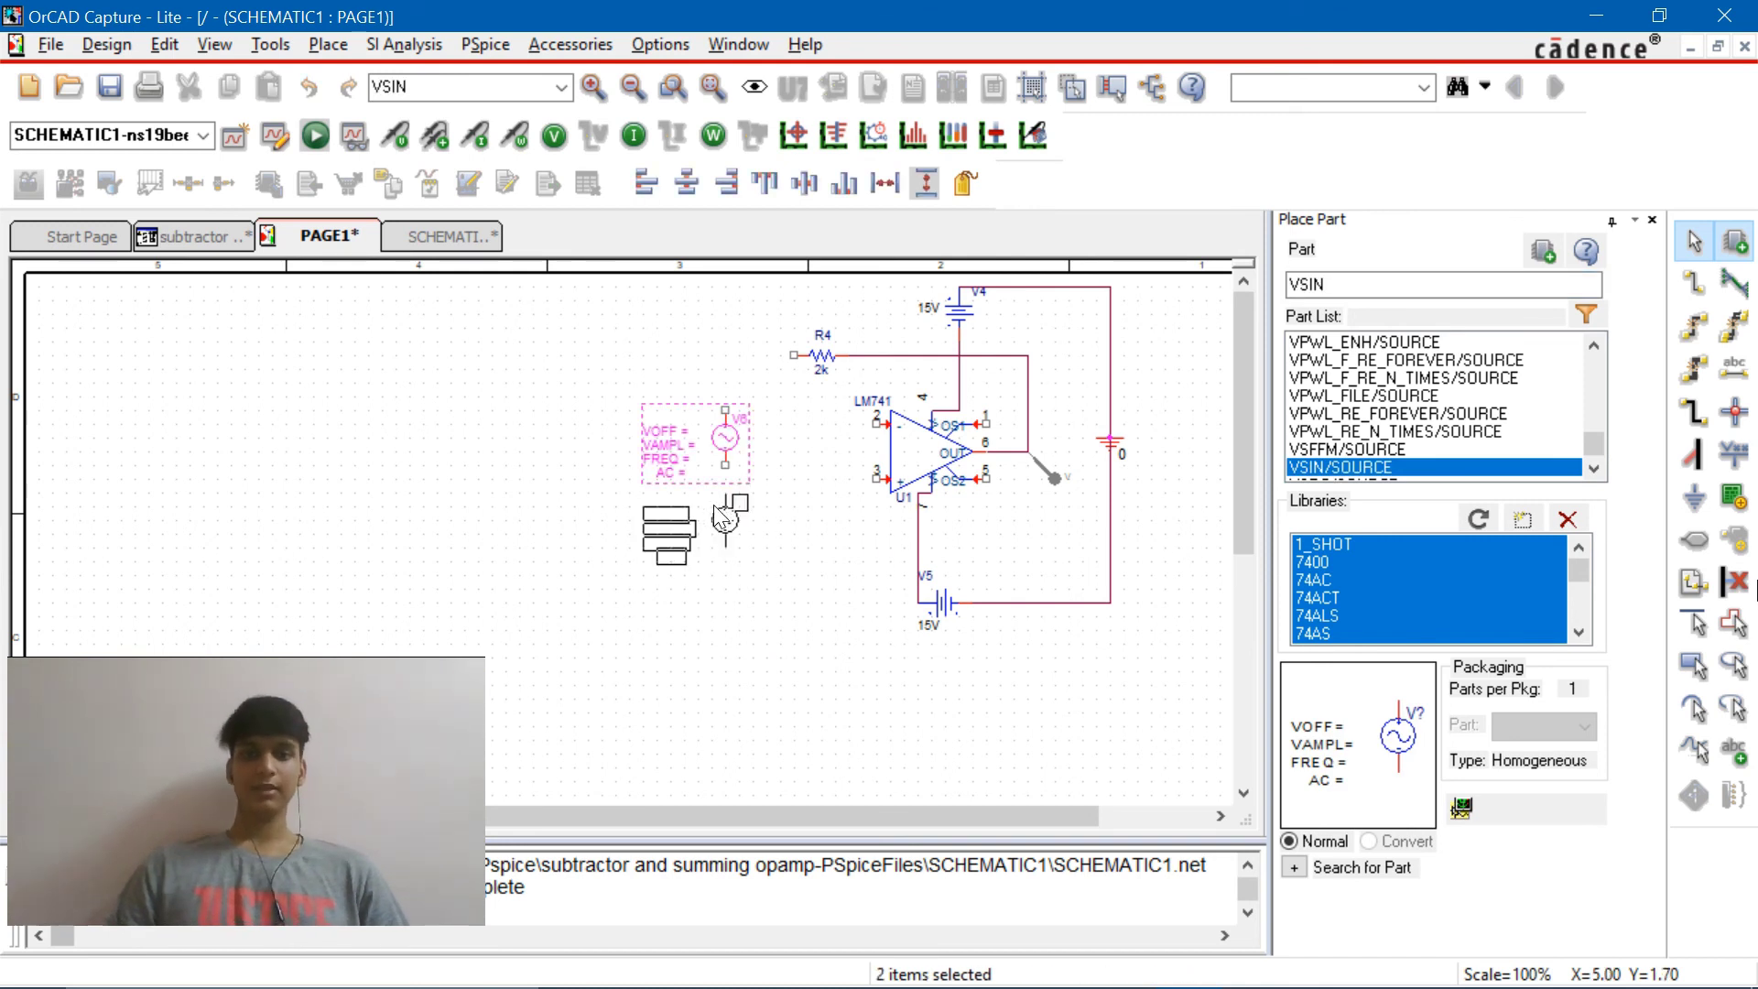
left_click(712, 504)
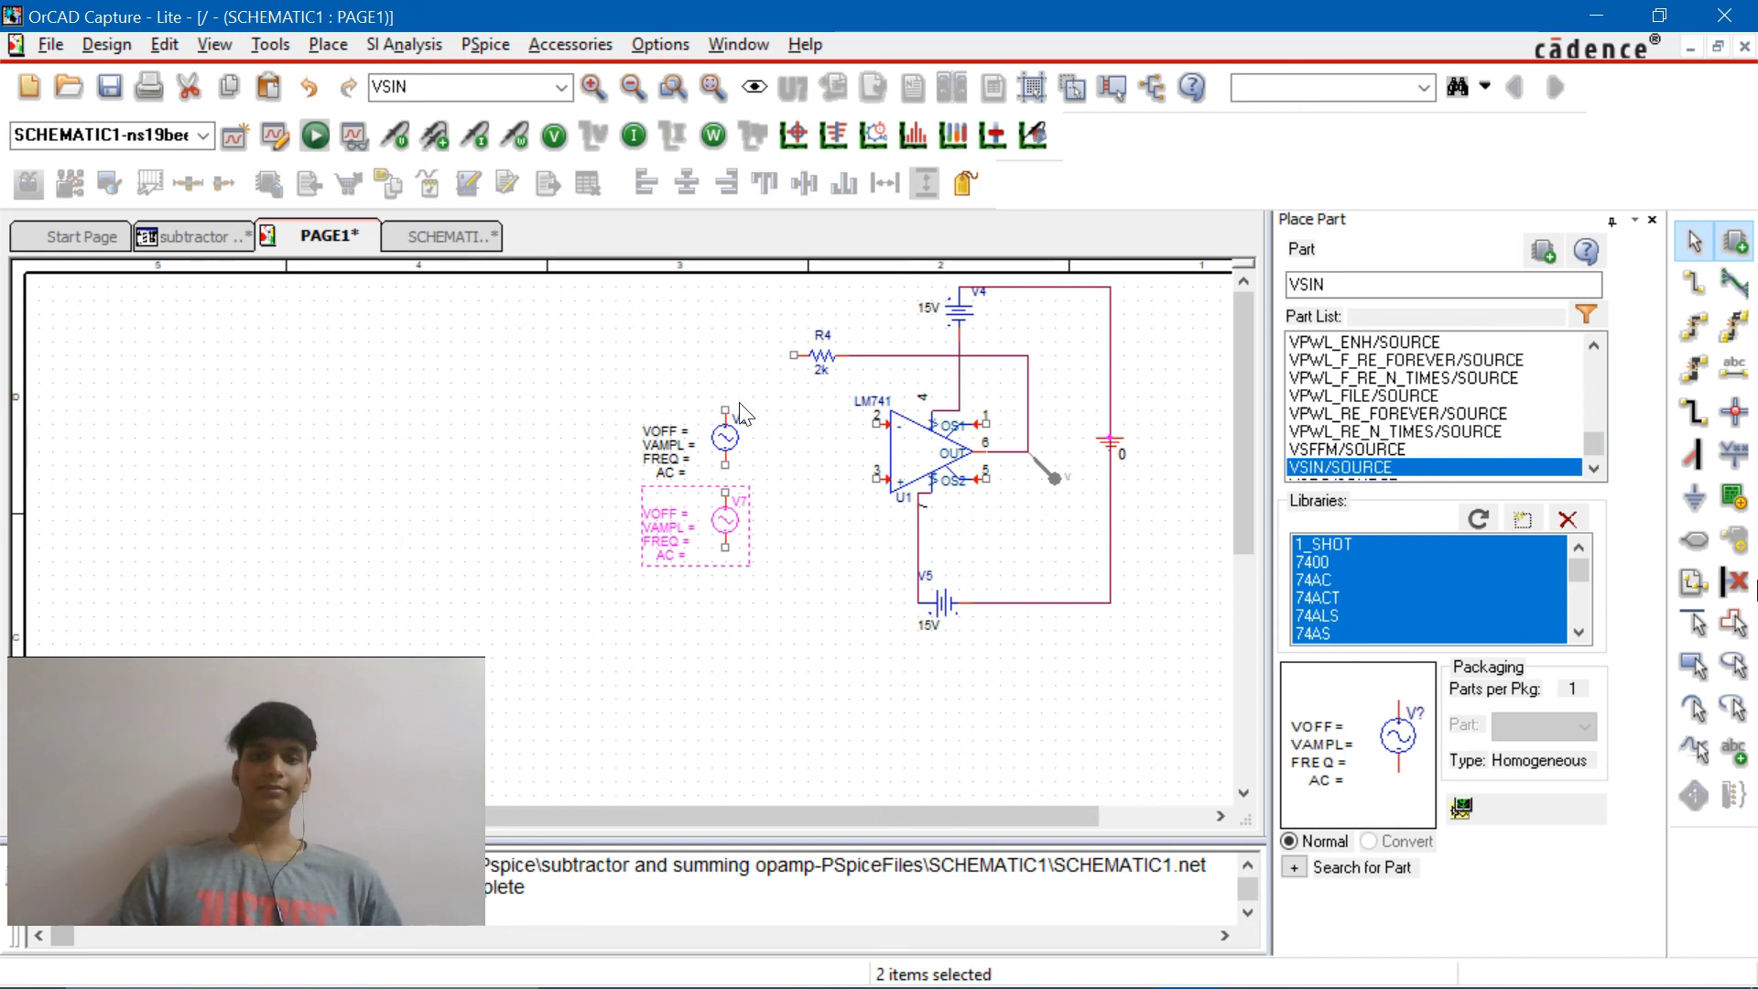
key("w")
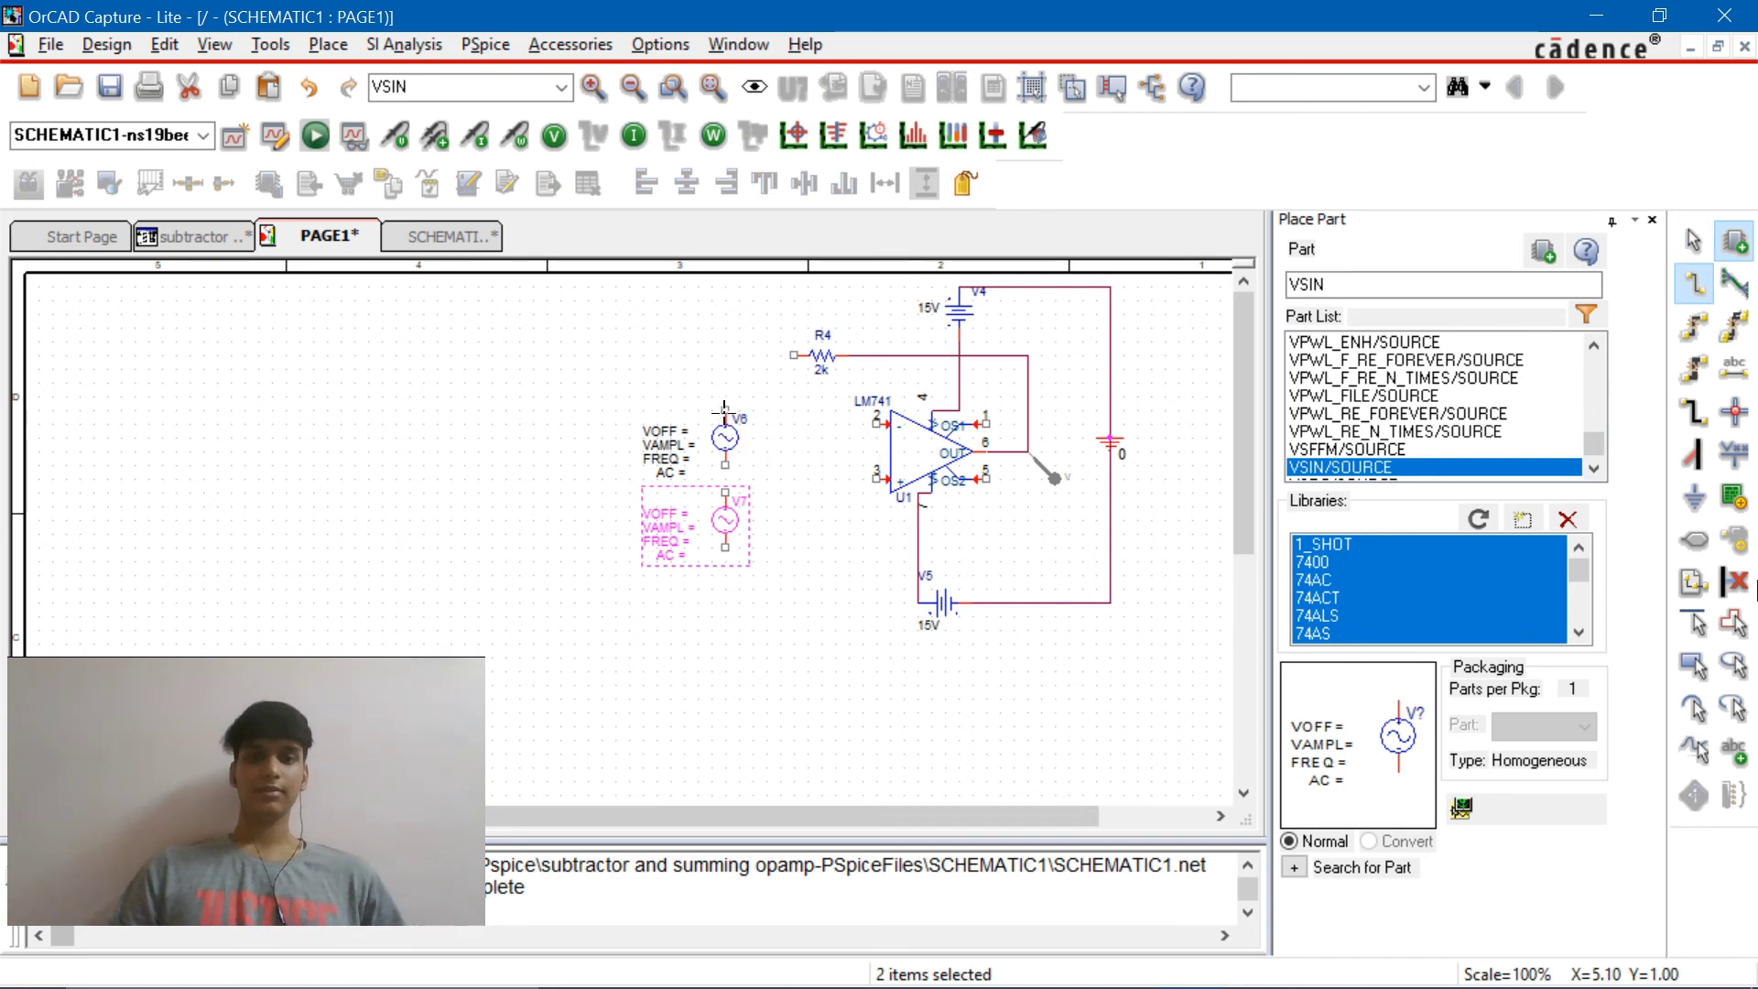
key("Escape")
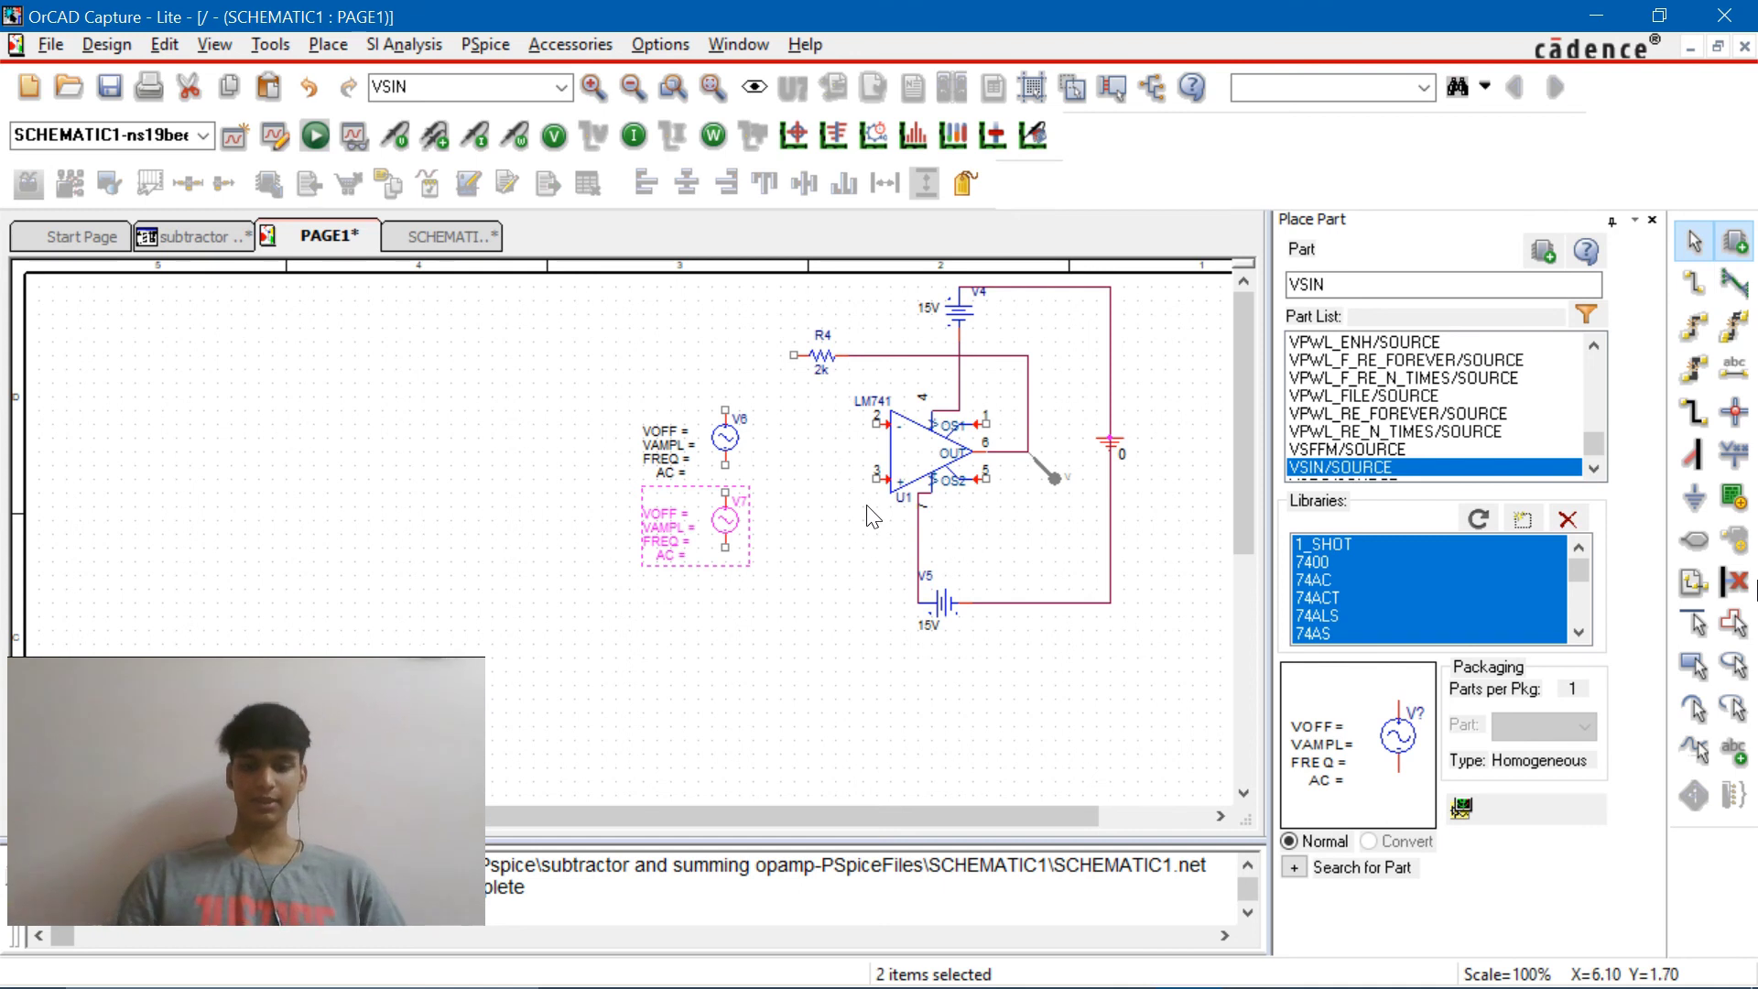
Place 1k resistors R5 and R6 beside V6 and V7, then move all four parts left
type("pr")
key("Return")
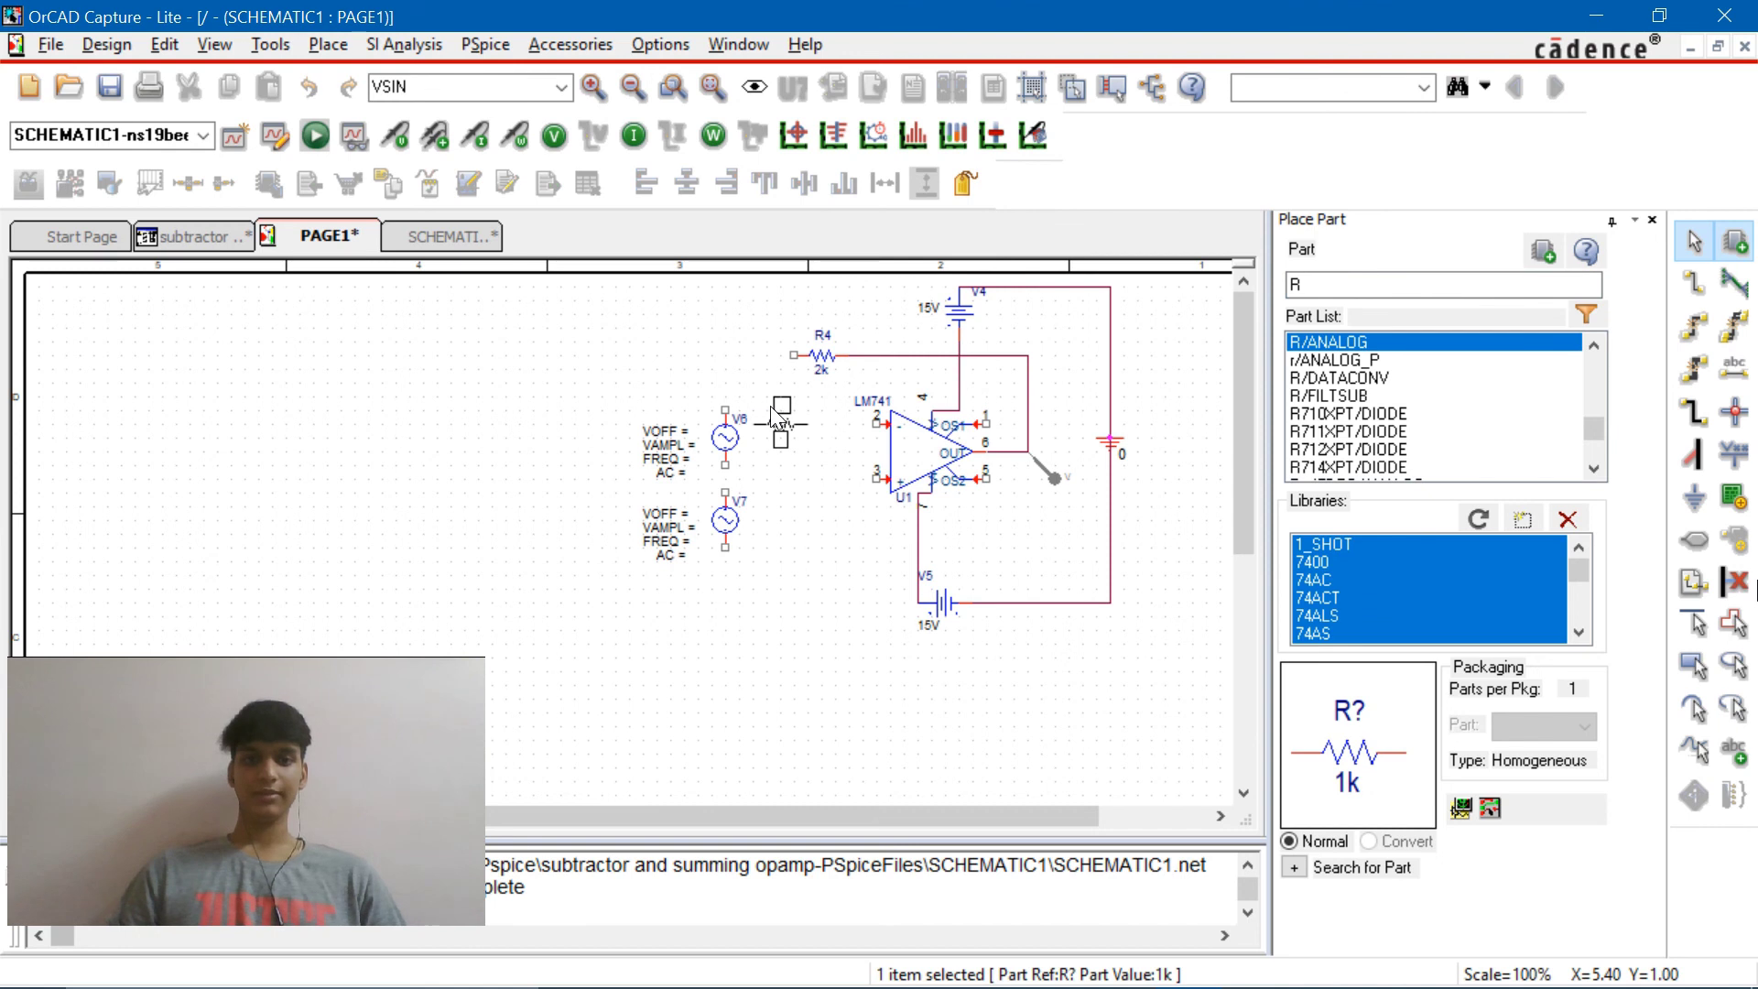
left_click(781, 409)
key("Escape")
key("r")
left_click(768, 480)
key("Escape")
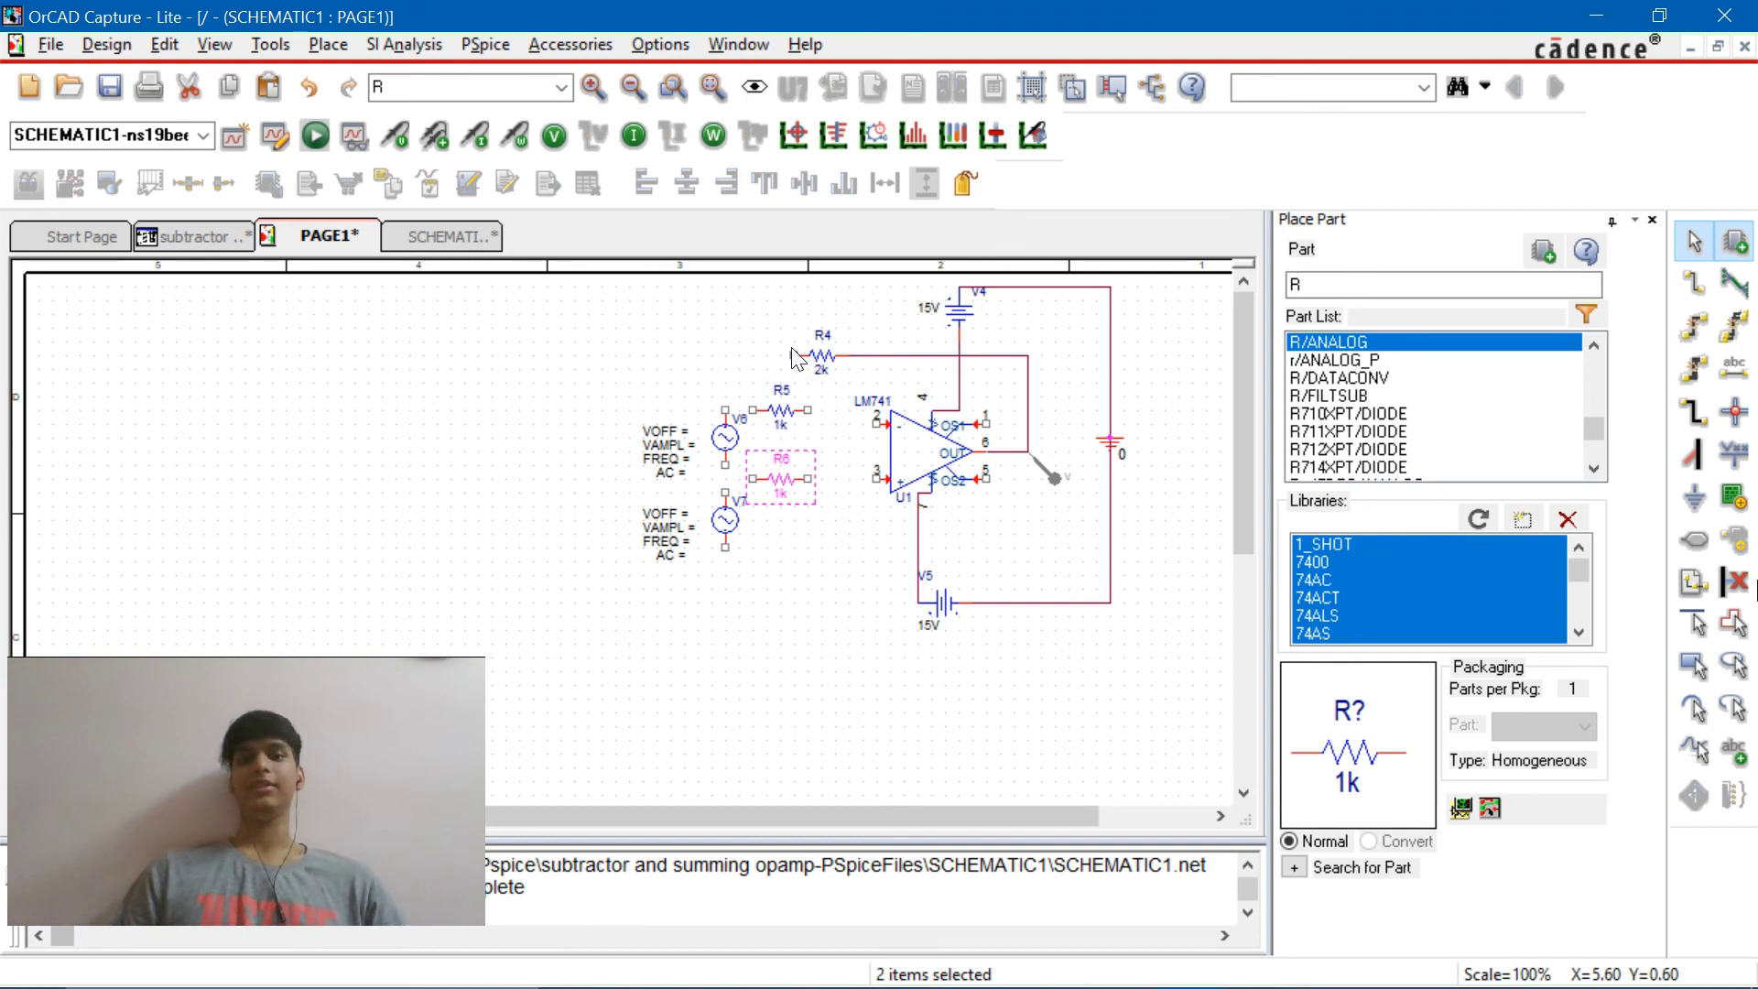
left_click_drag(833, 577, 606, 386)
left_click_drag(723, 440, 686, 444)
Wire V6 through R5 to op-amp pin 2 and join R4 onto that input line
key("w")
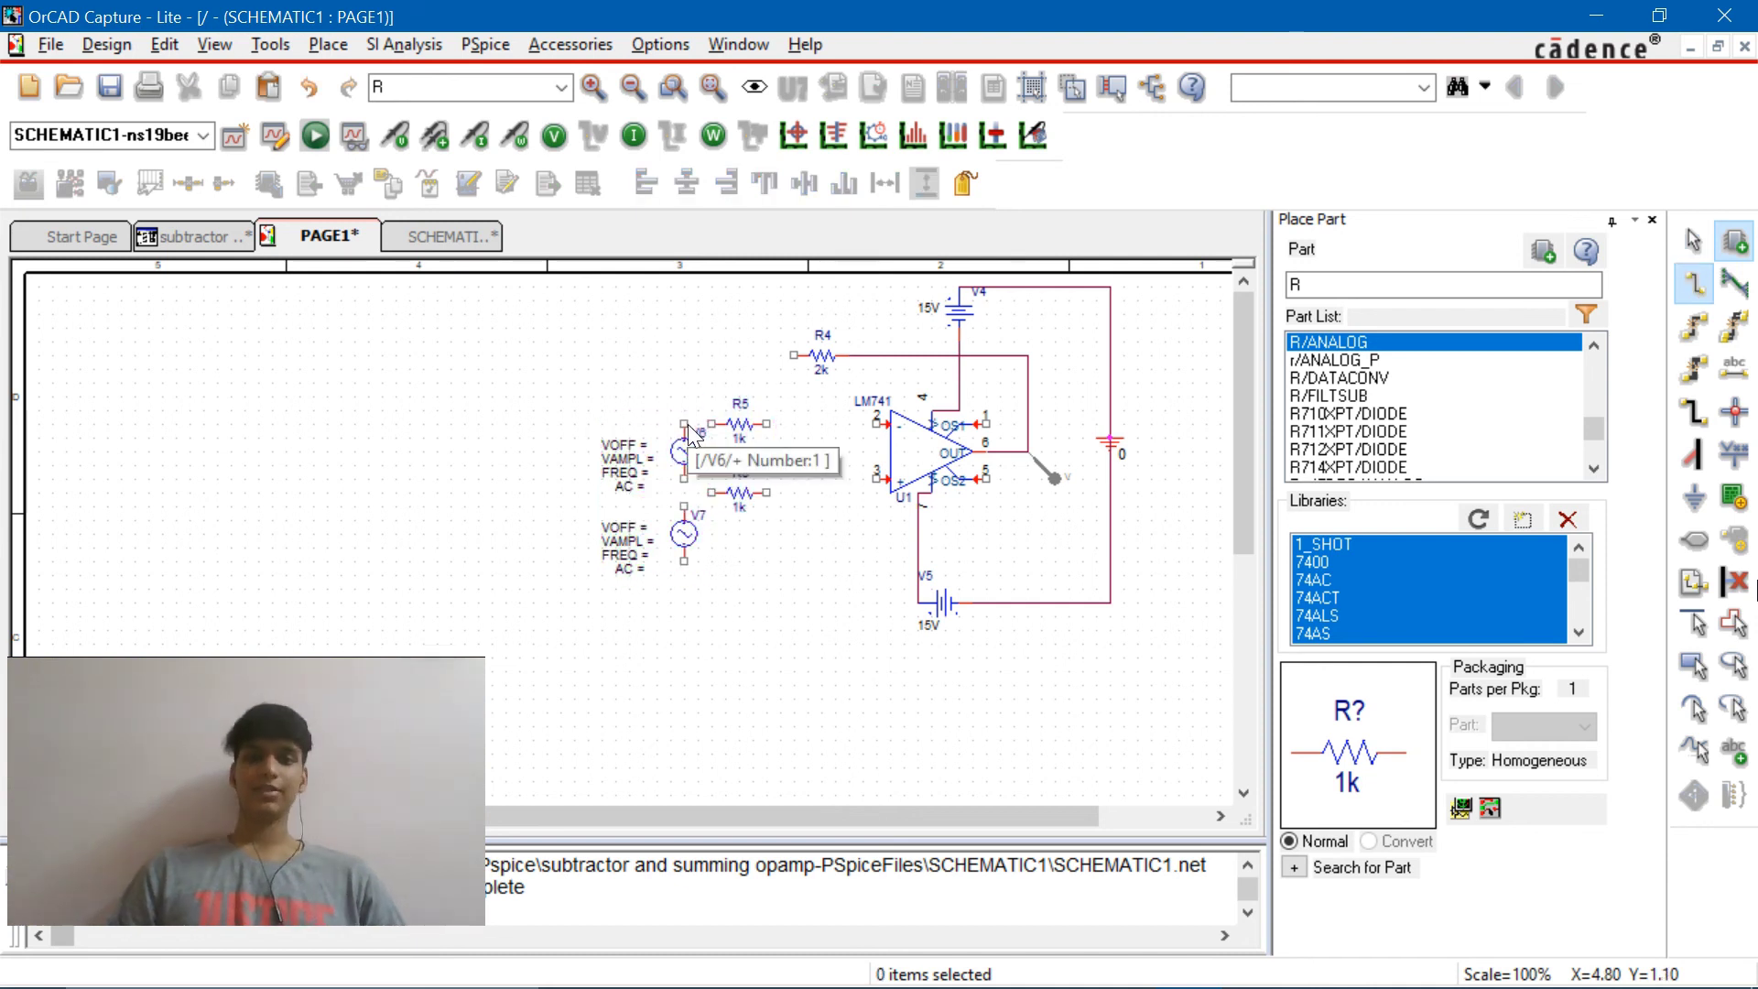
left_click(687, 426)
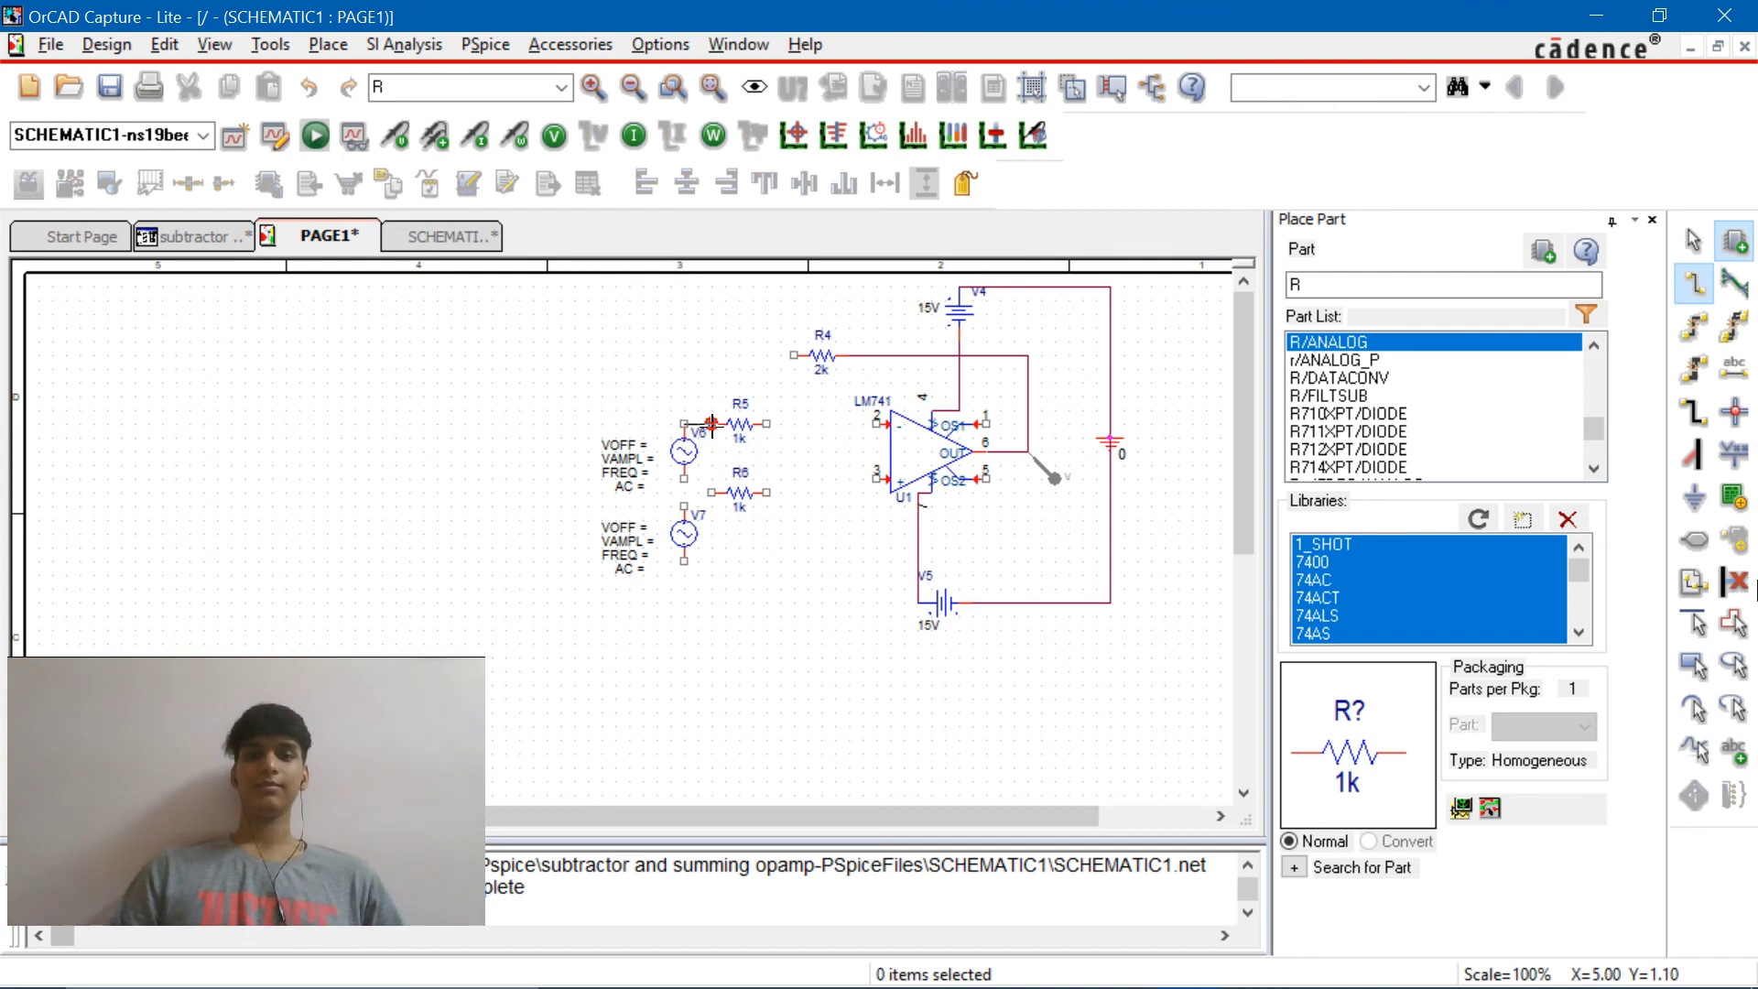
left_click(713, 424)
left_click(766, 424)
left_click(865, 424)
left_click(874, 424)
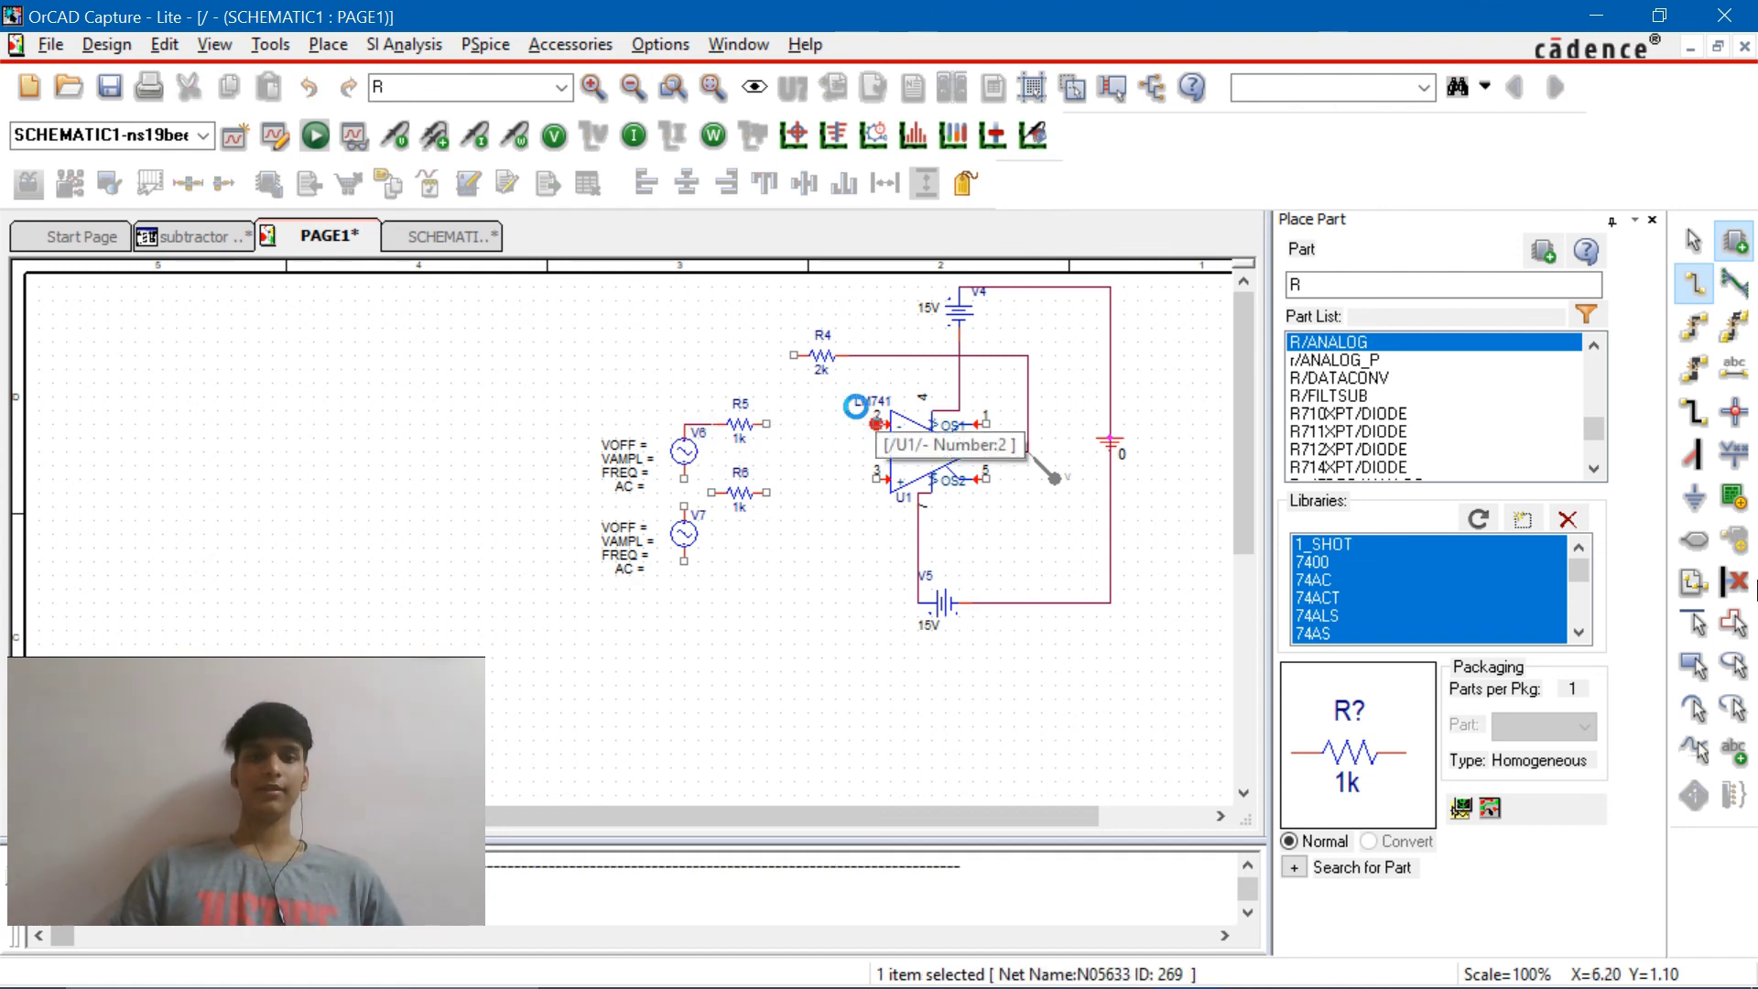
left_click(793, 355)
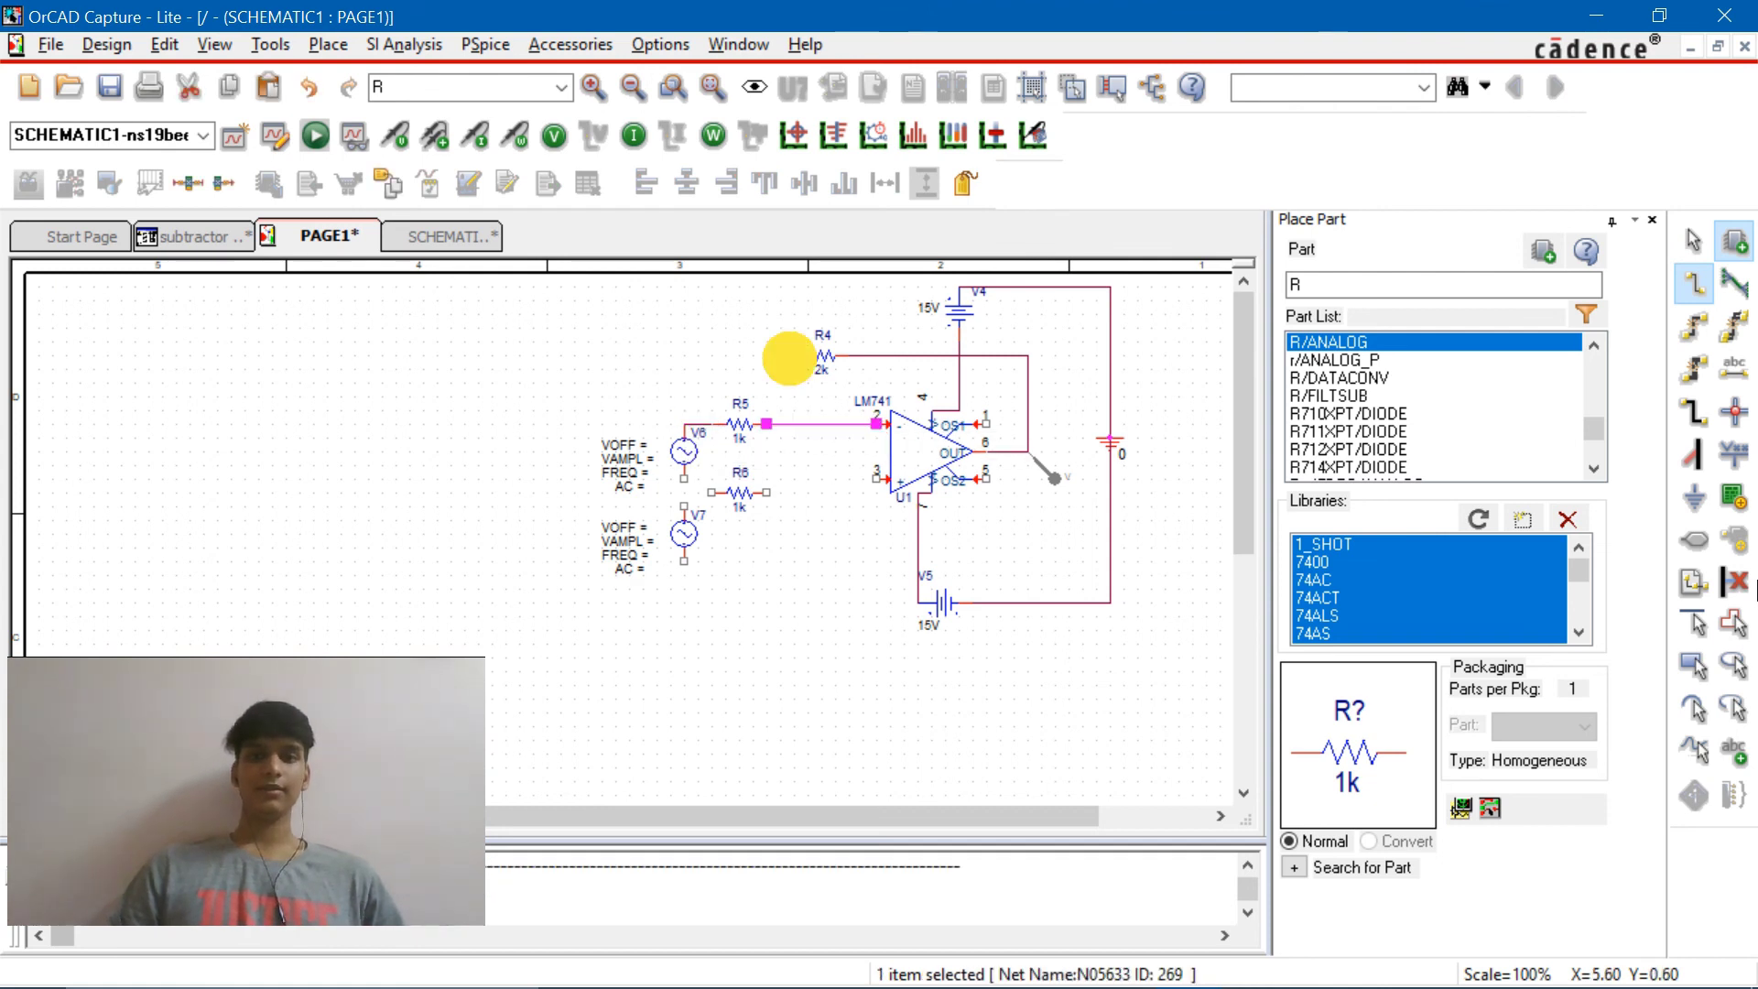
left_click(794, 424)
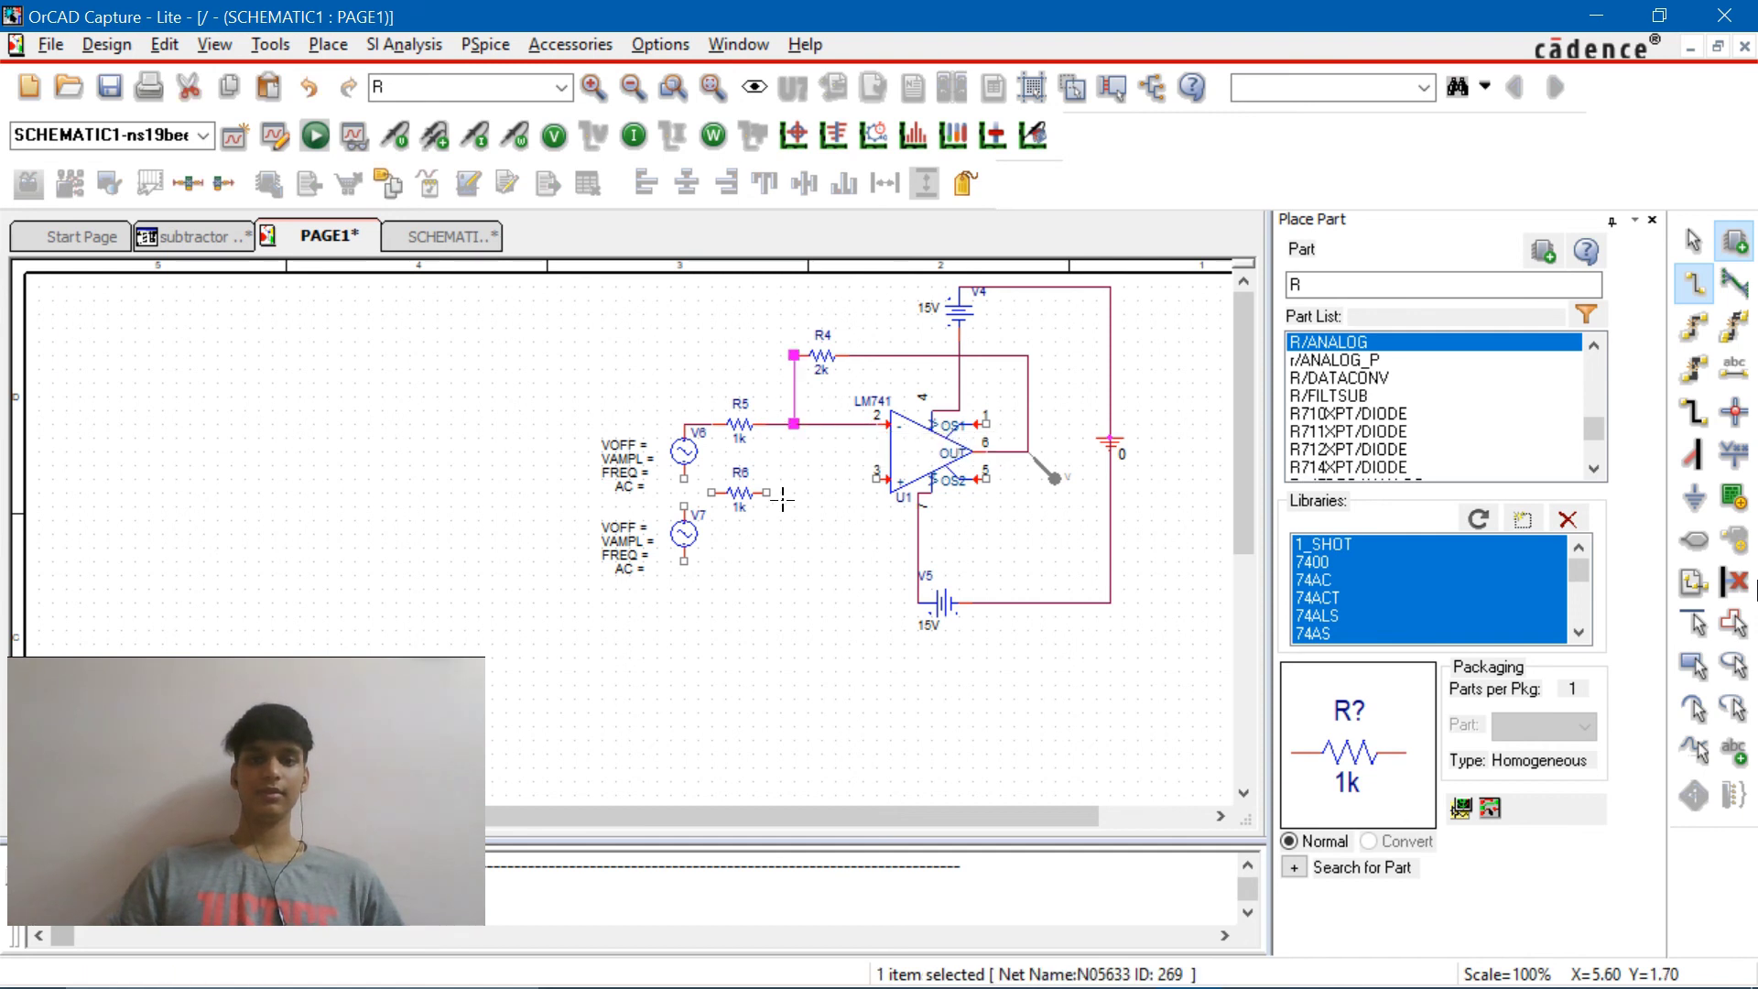
Wire op-amp pin 3 to R6 and R6's left end to V7's top pin
left_click(876, 479)
left_click(767, 492)
left_click(707, 493)
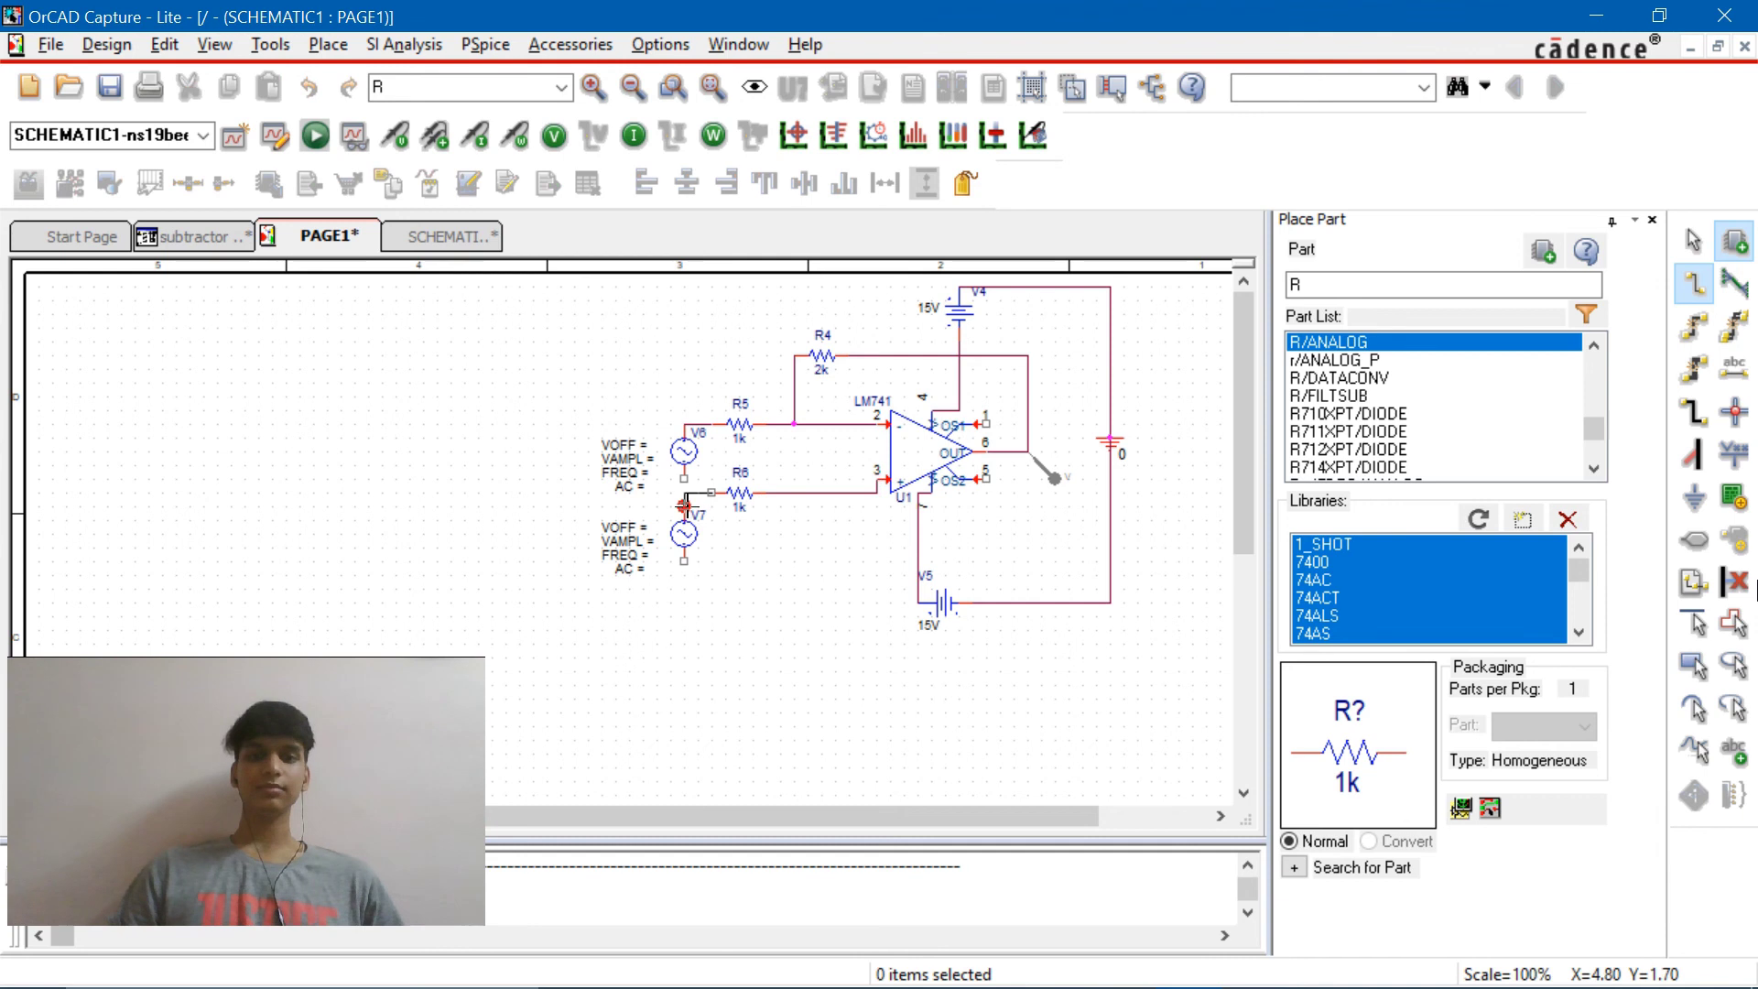
left_click(685, 506)
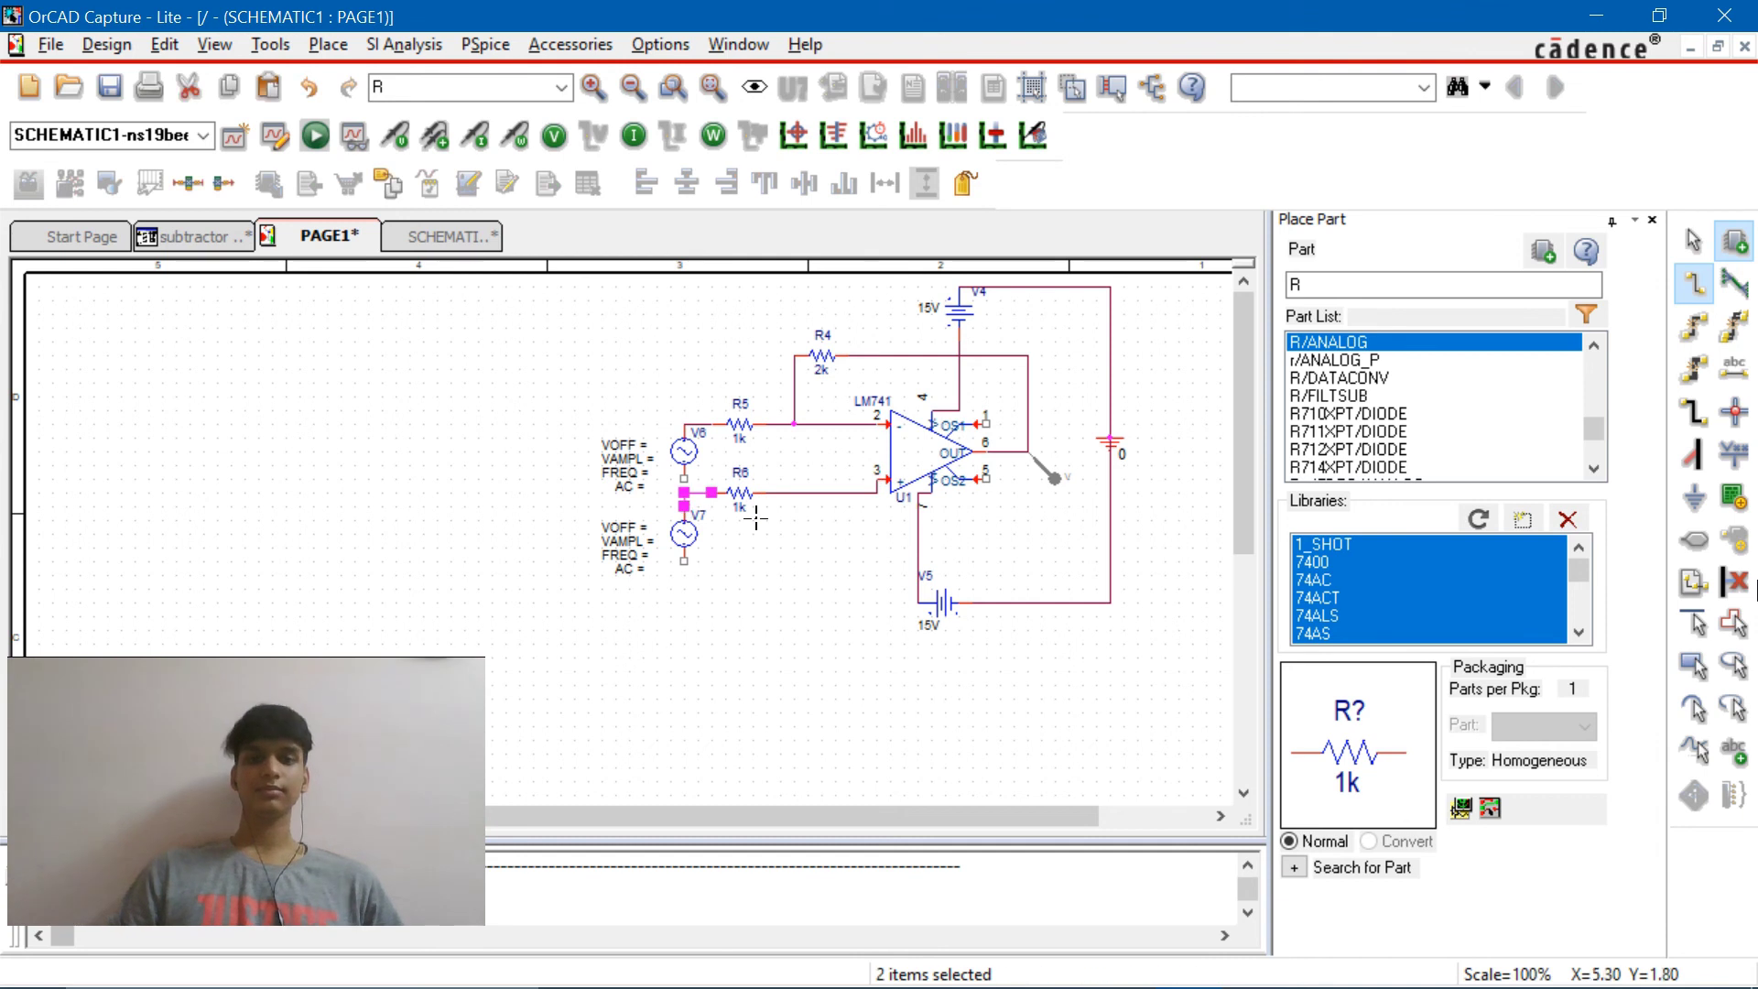
key("Escape")
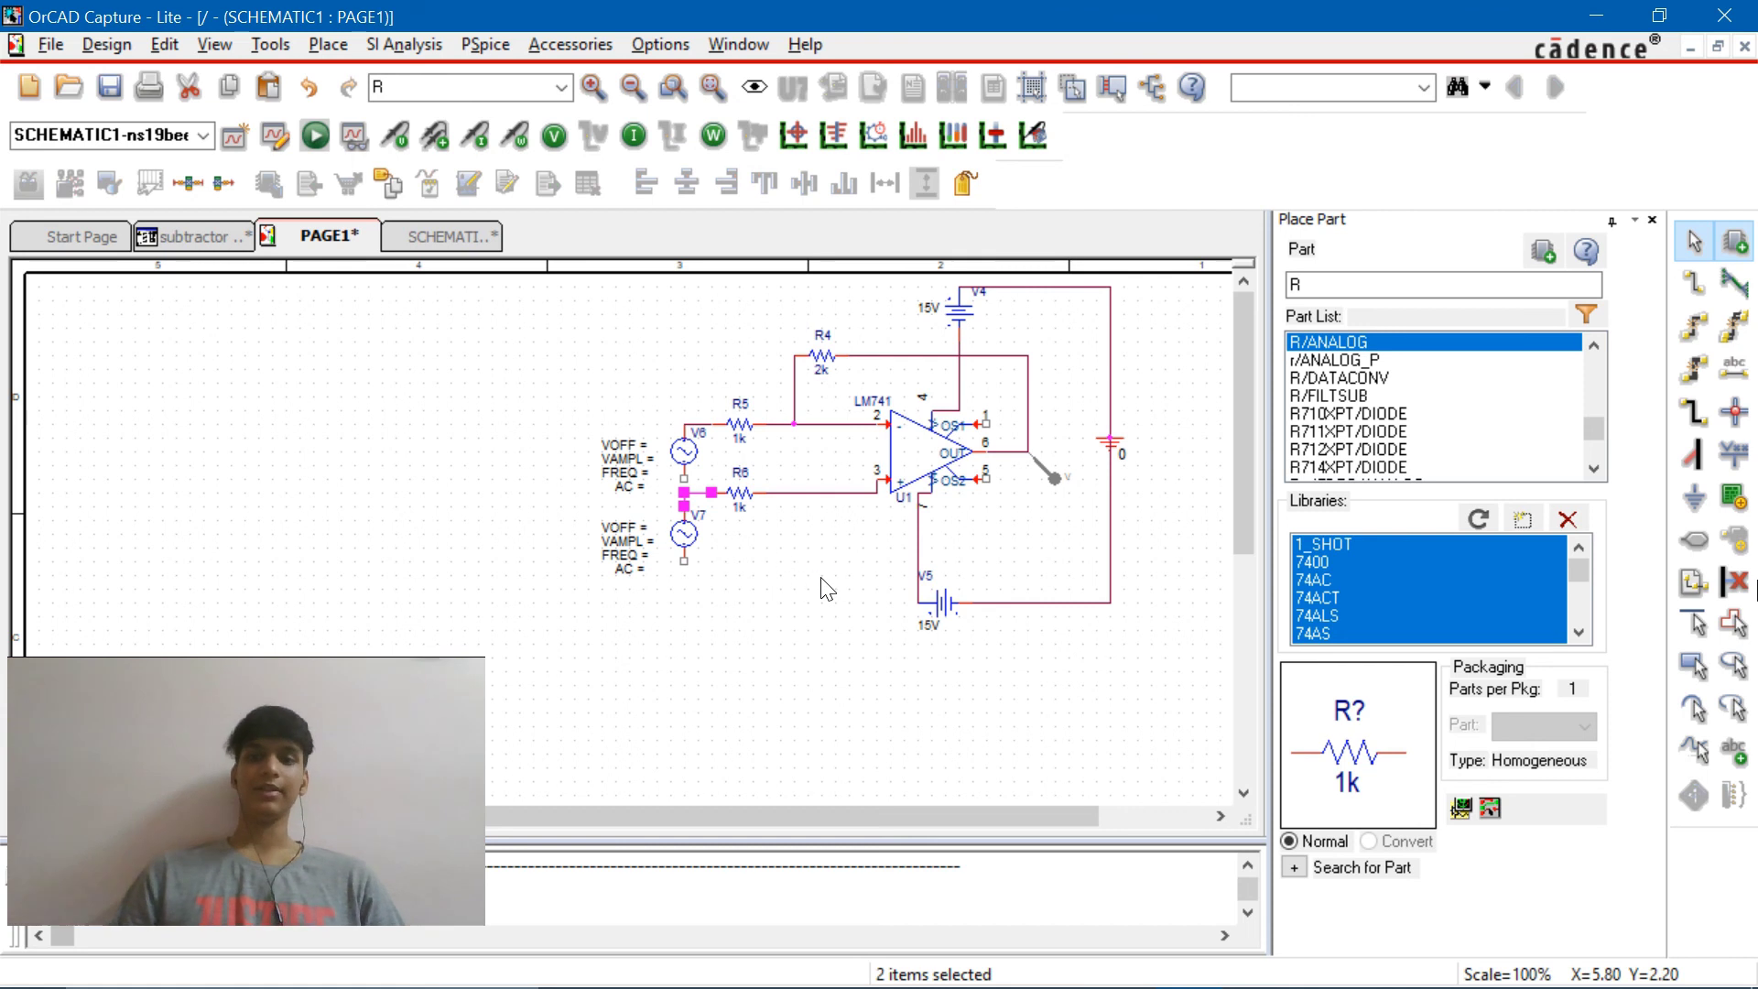
Place a 1k resistor R7 below the input resistors
type("pr")
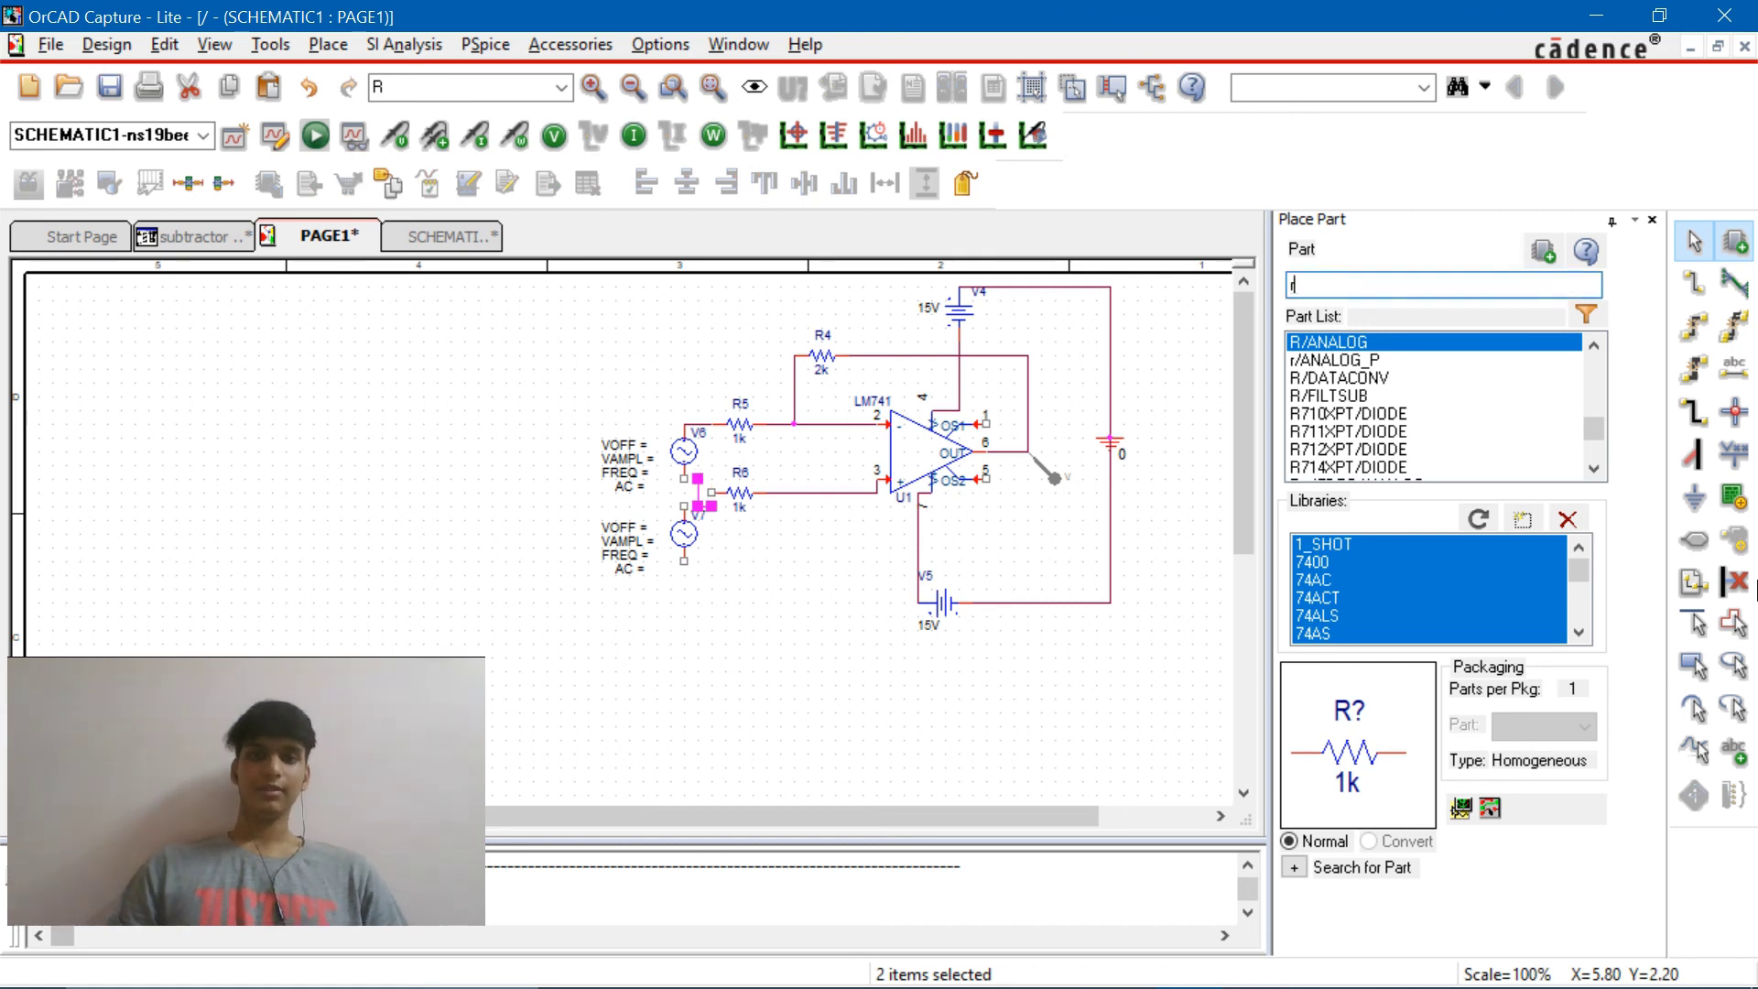
key("Return")
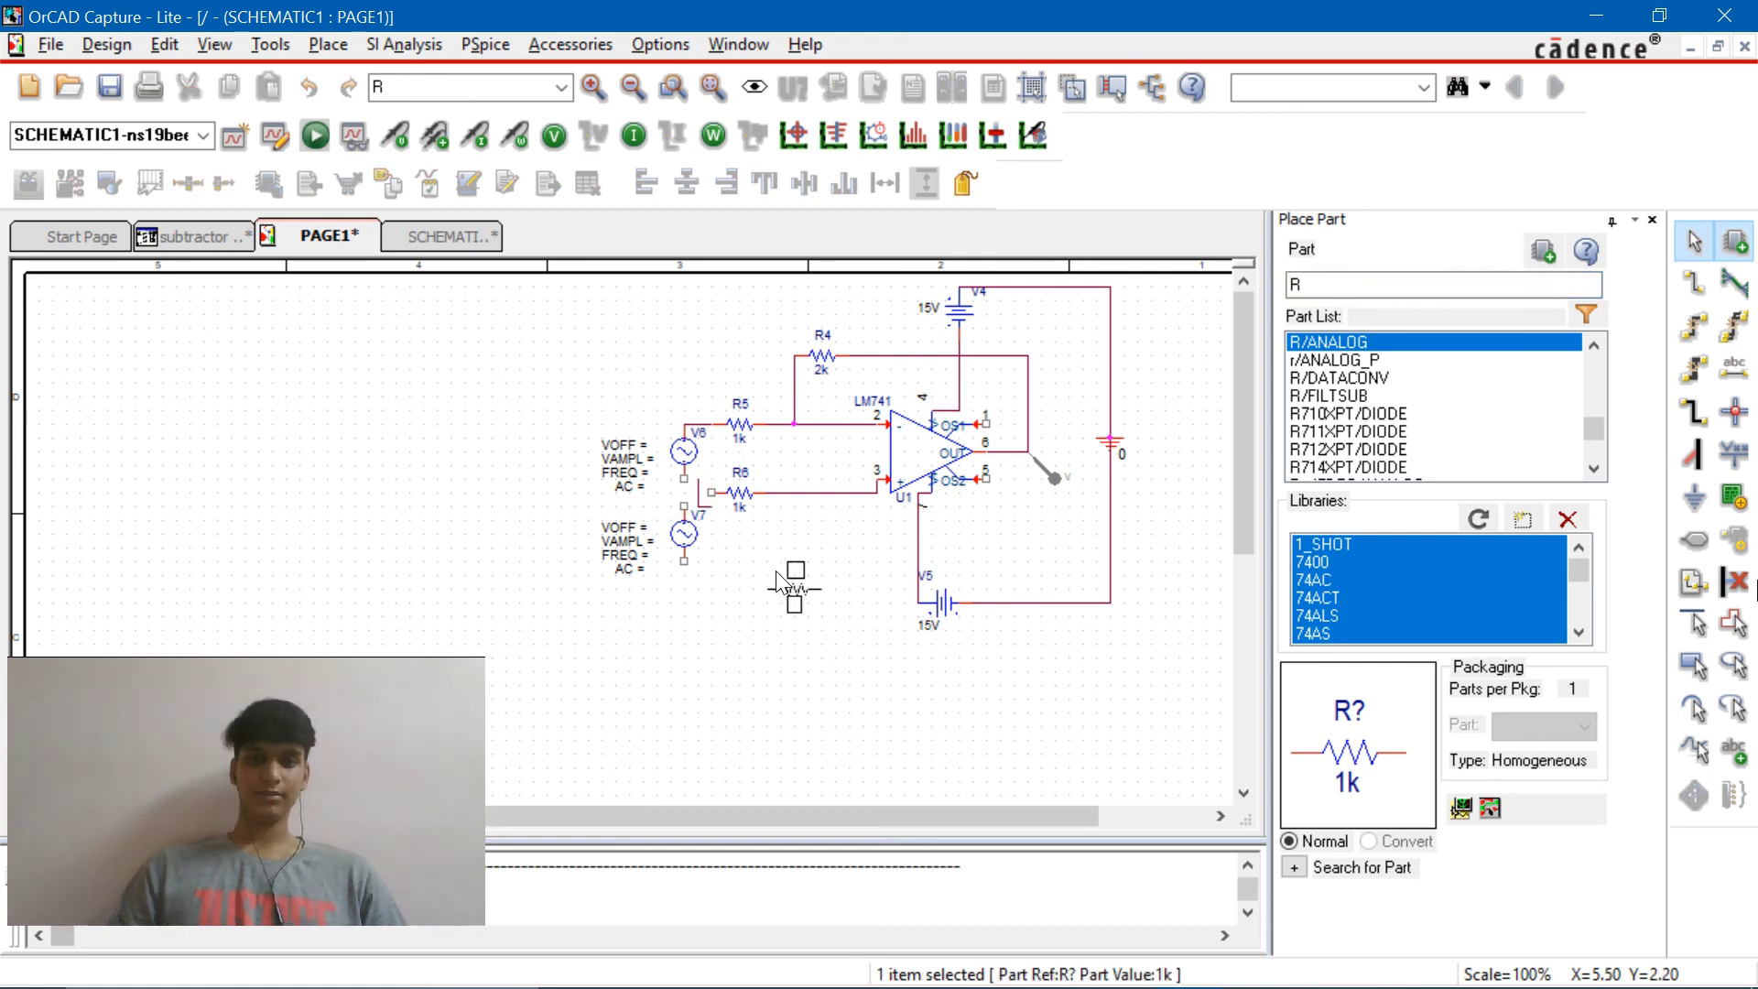
left_click(785, 568)
key("Escape")
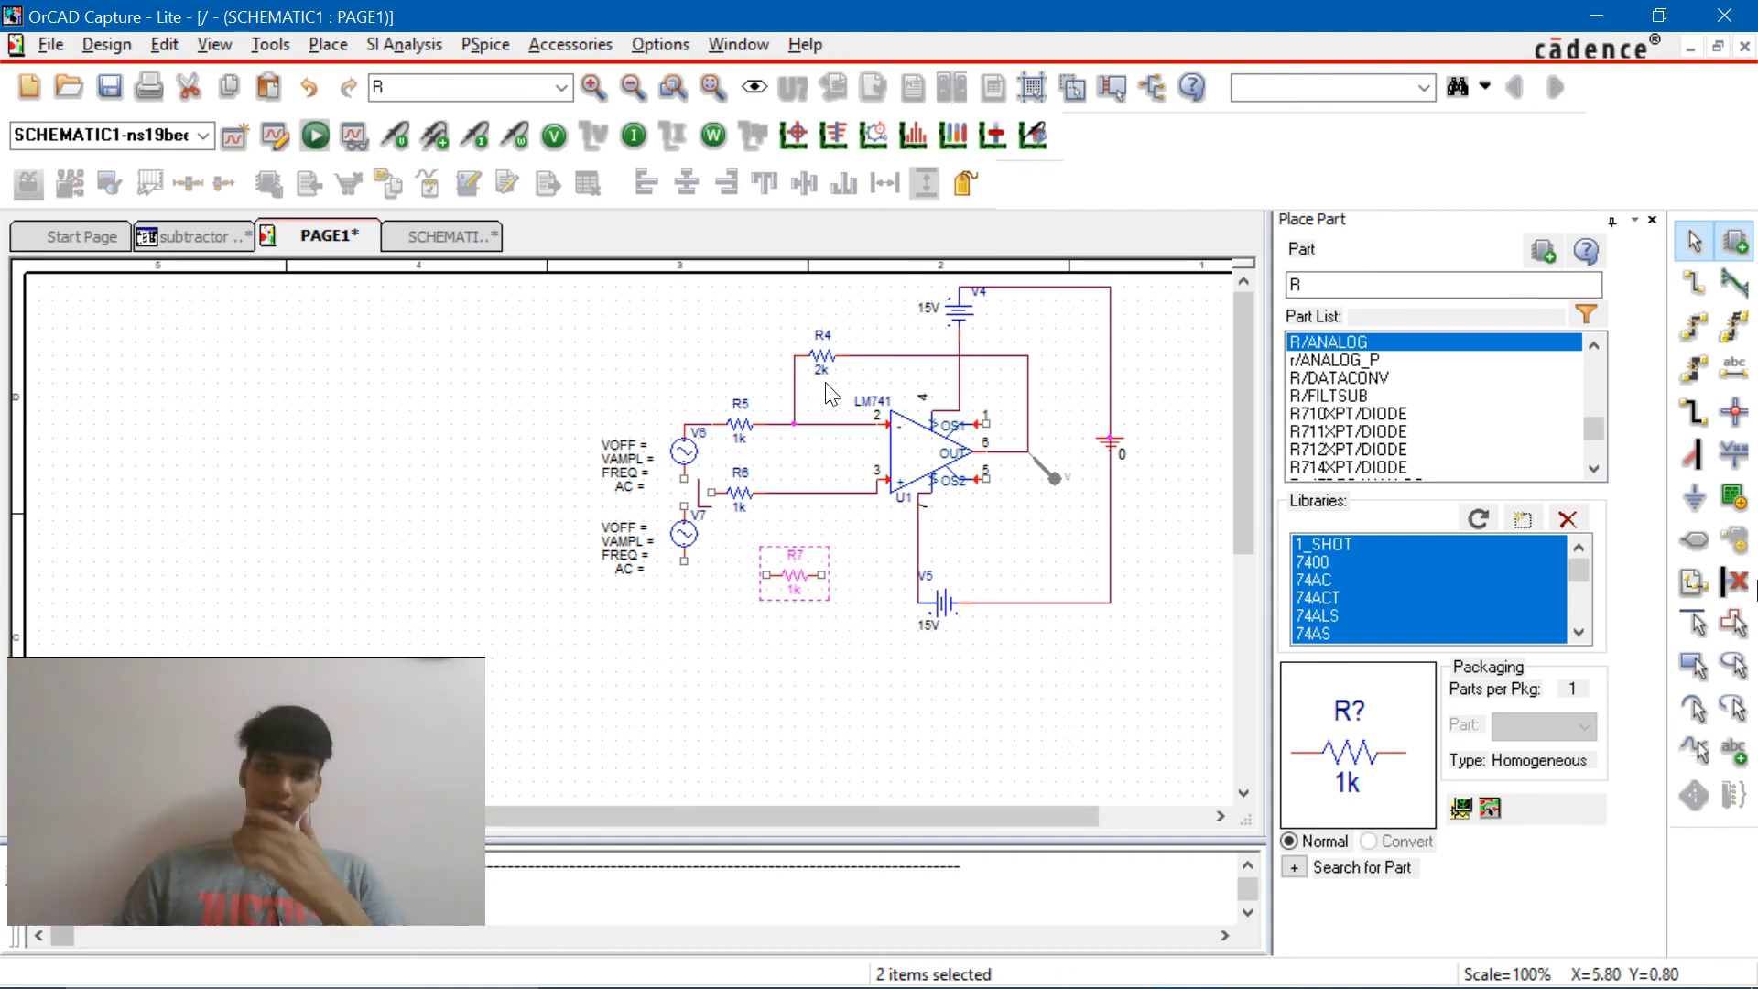
Change R4's value to 1k and delete the wire between V7 and R6
left_click(822, 371)
double_click(821, 371)
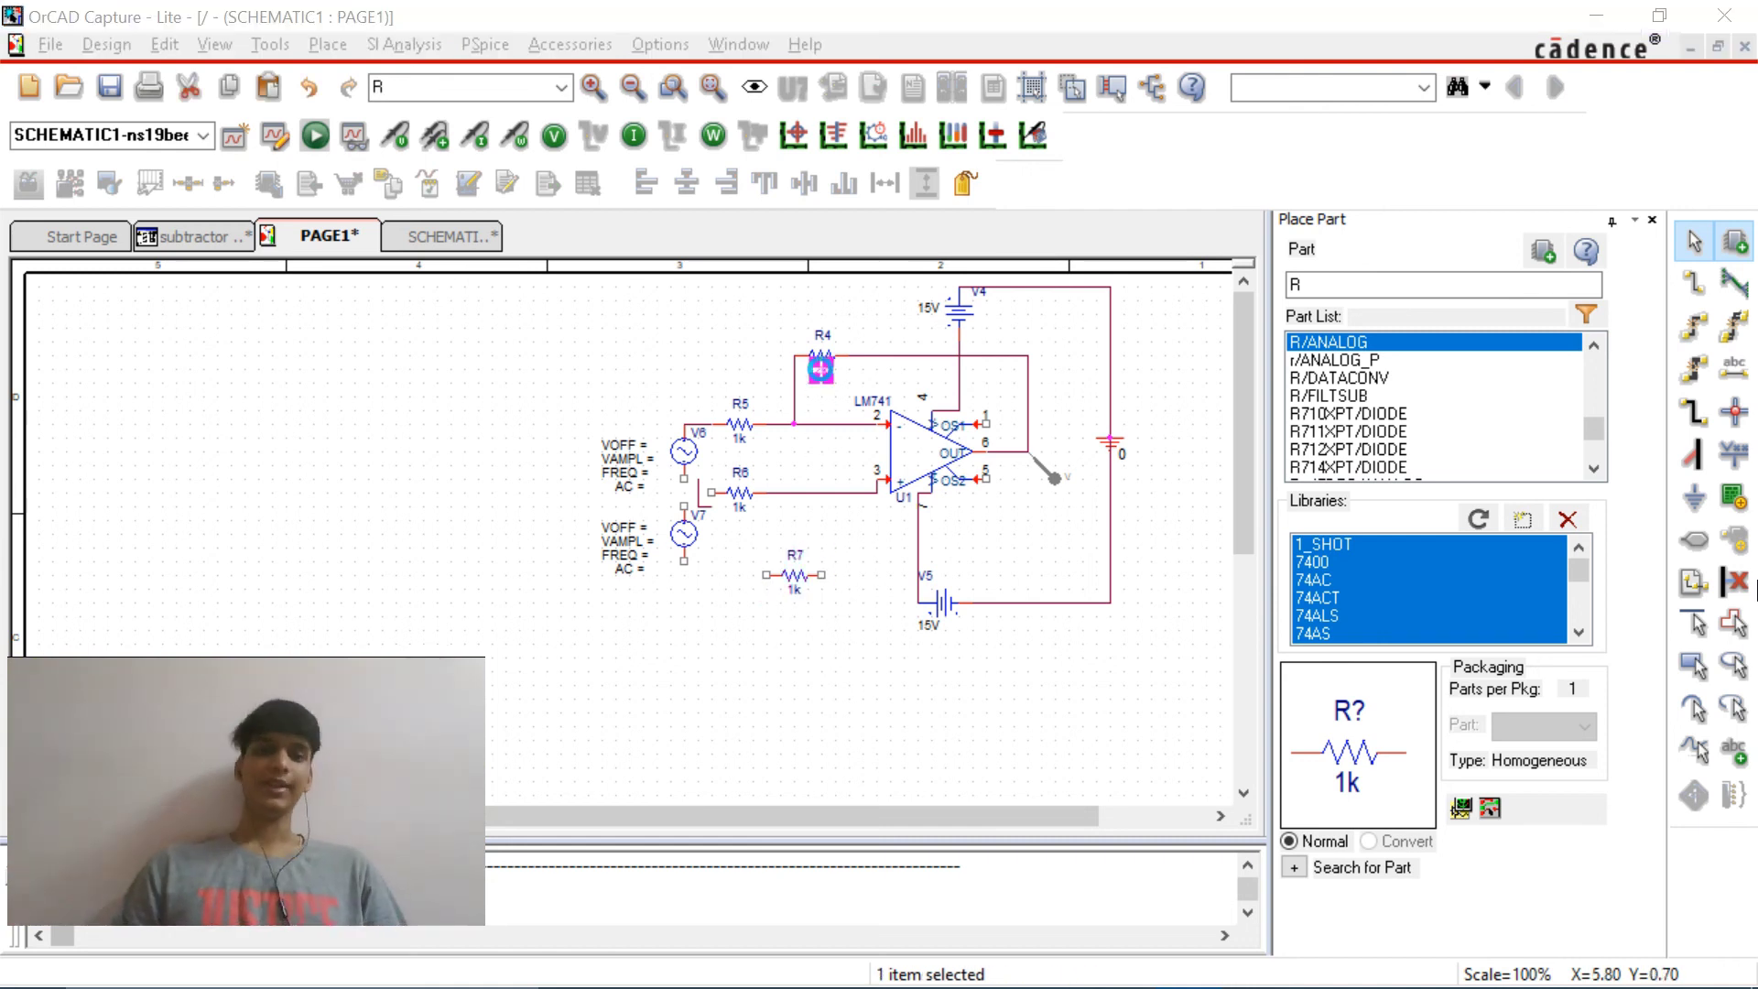
type("1k")
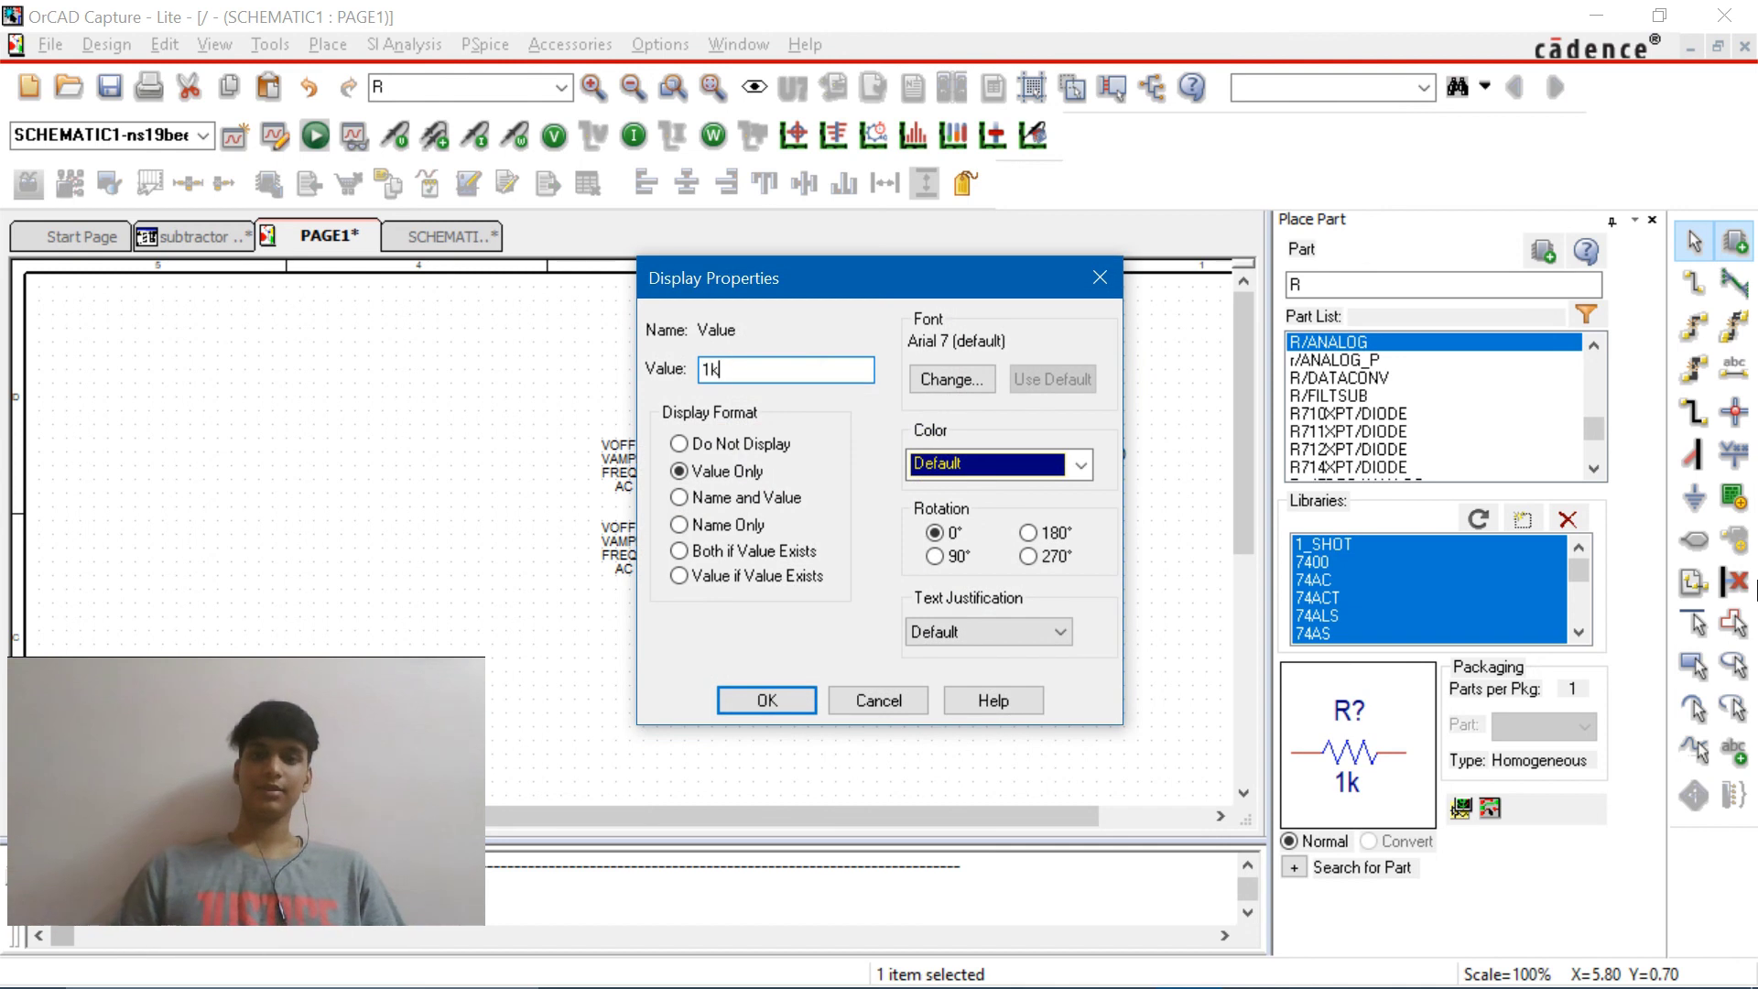
key("Return")
left_click(936, 710)
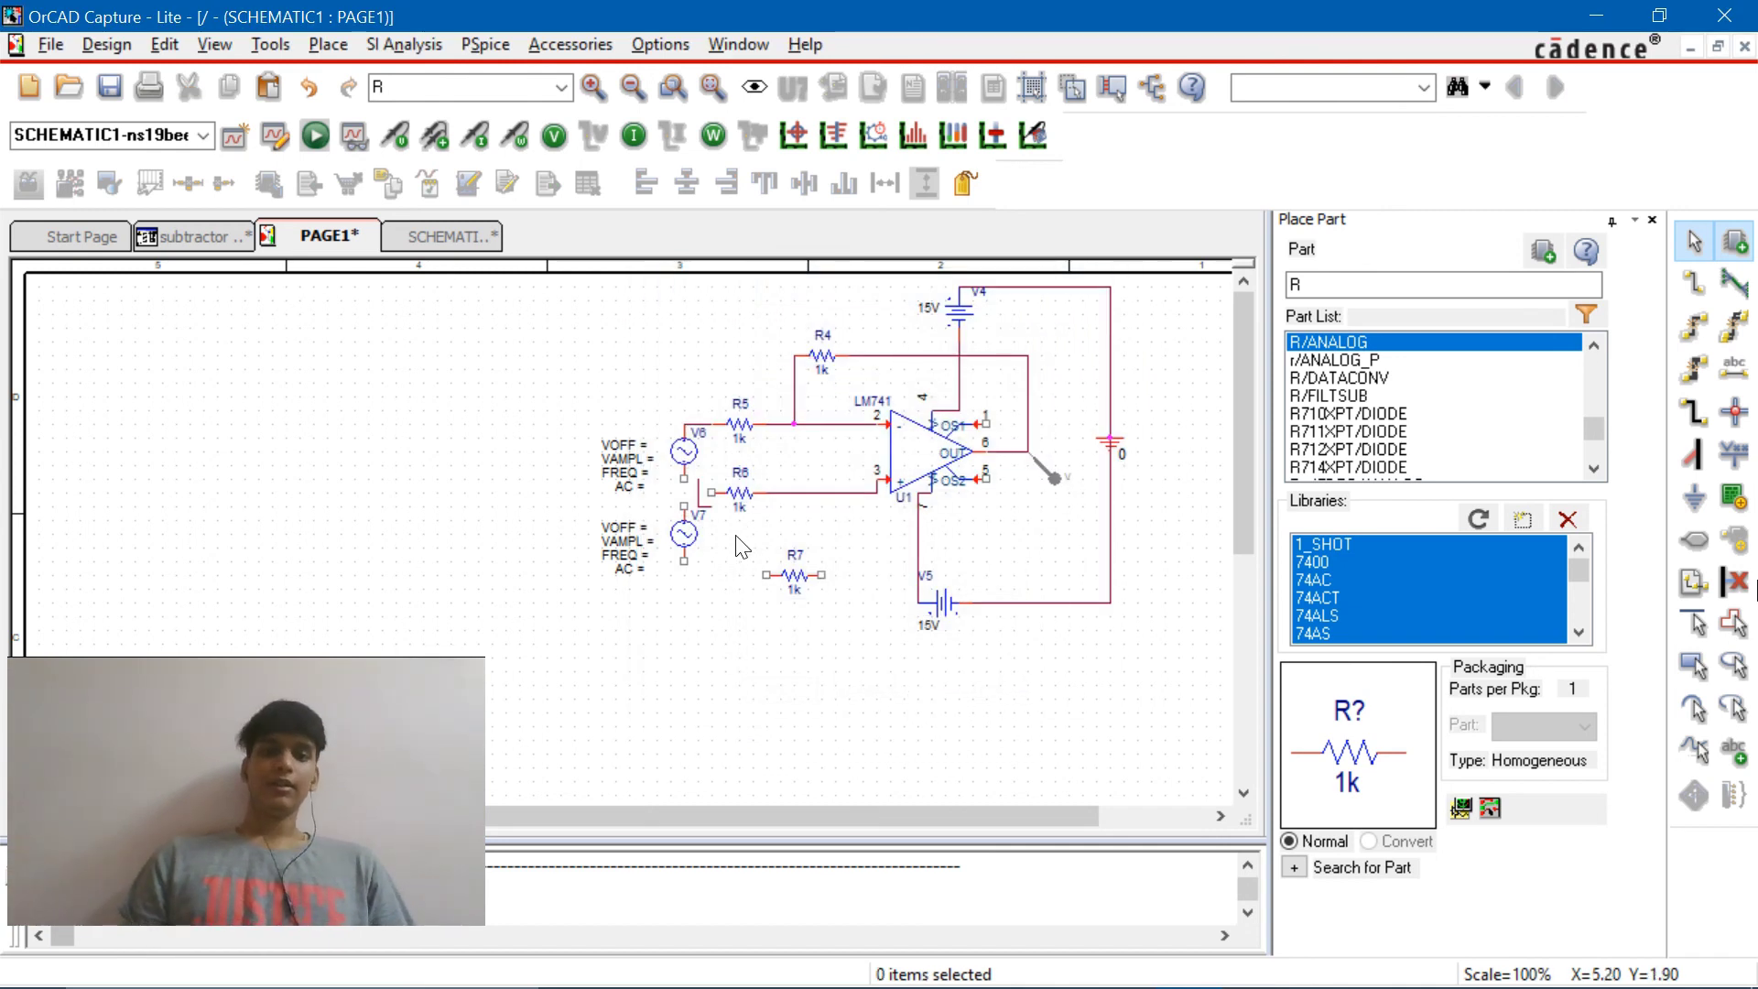
left_click(699, 502)
key("Delete")
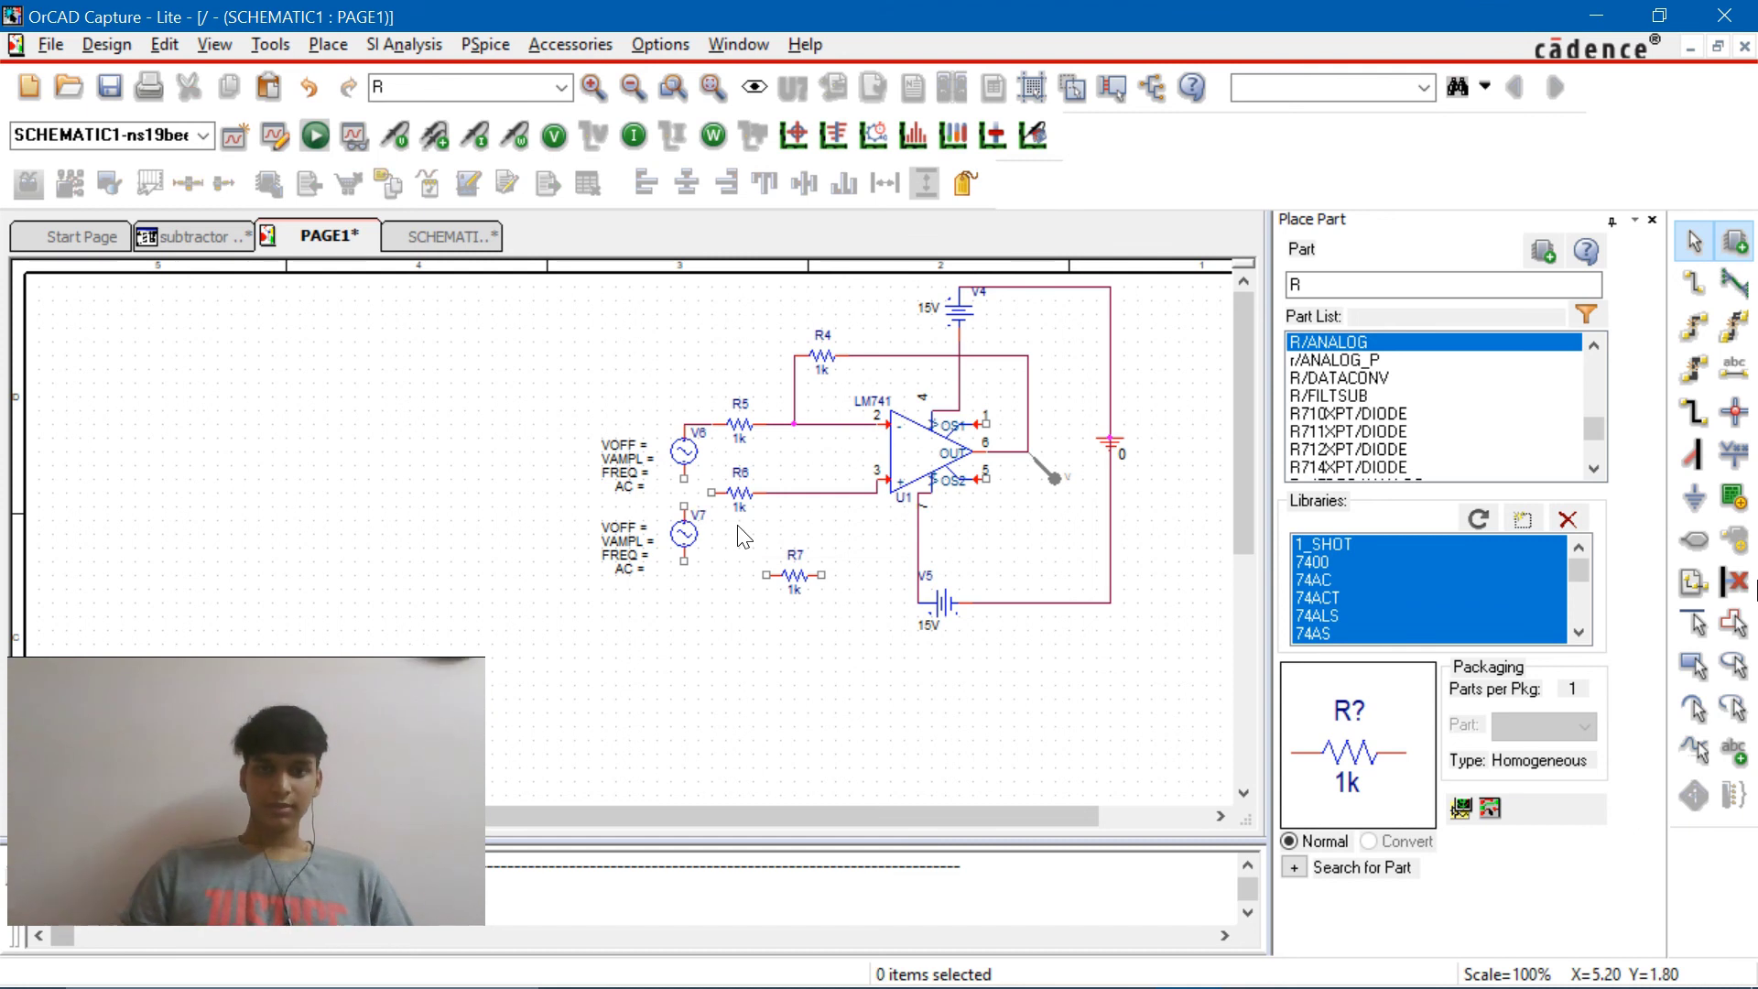
Redraw a wire from V7's top pin to R6's left pin
key("w")
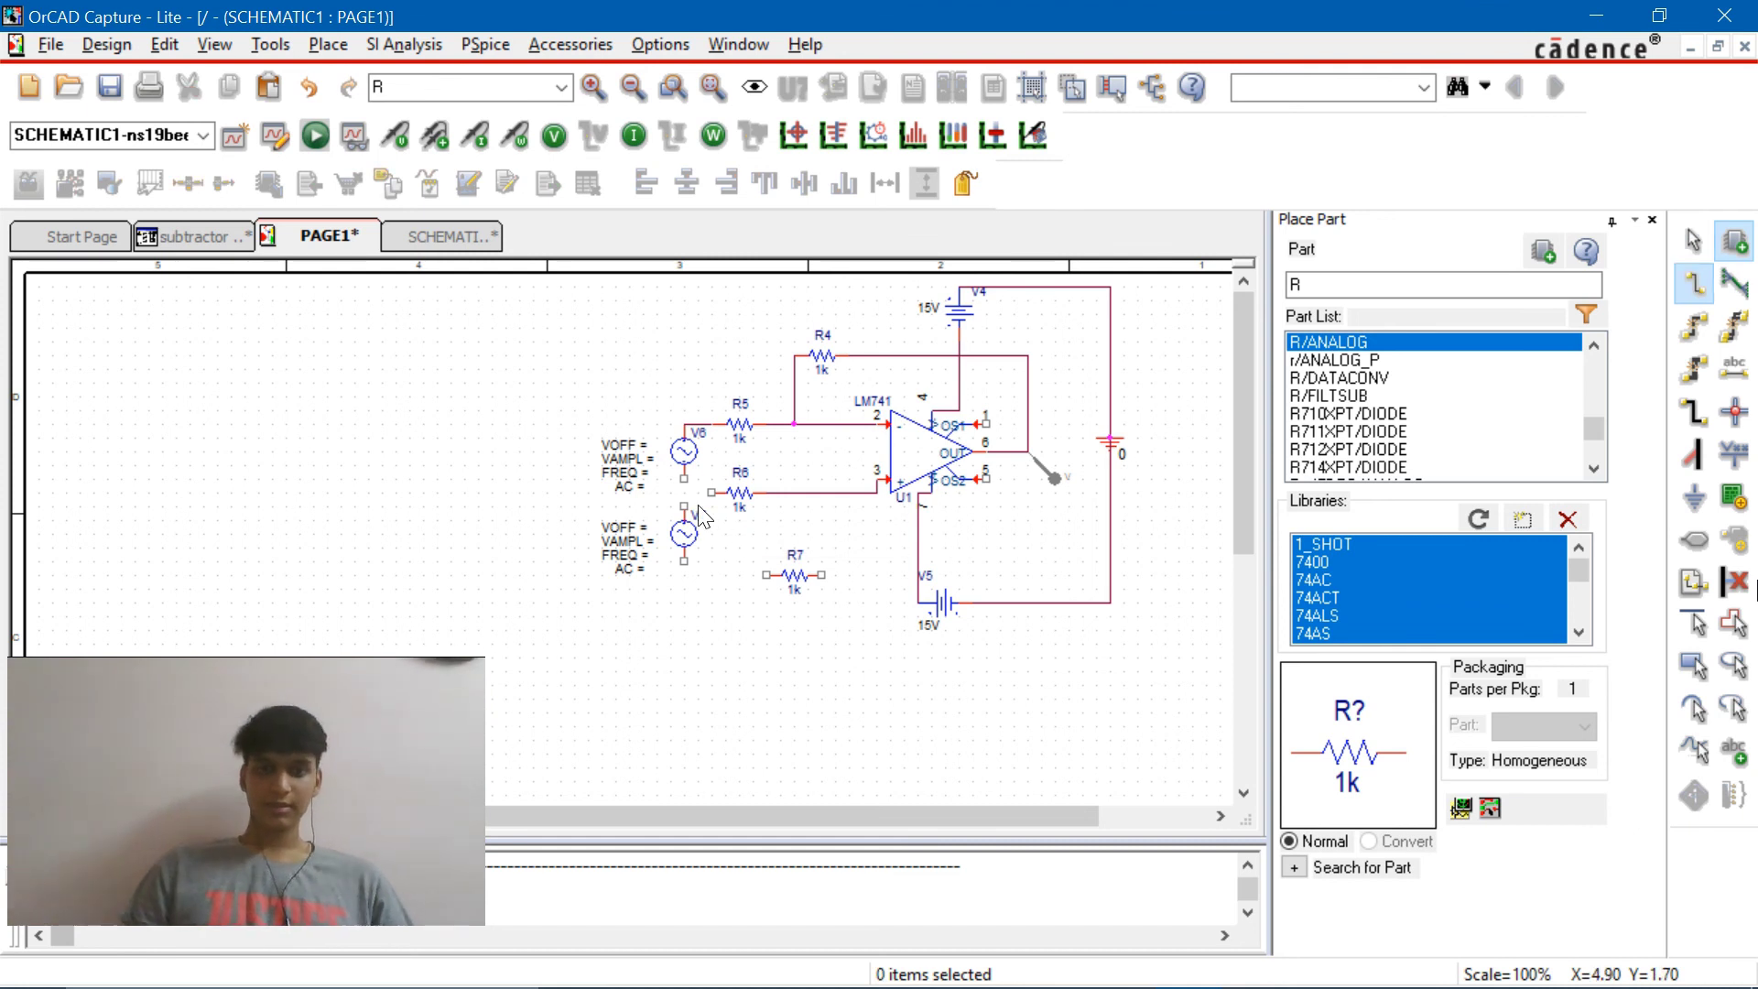
left_click(685, 505)
left_click(712, 493)
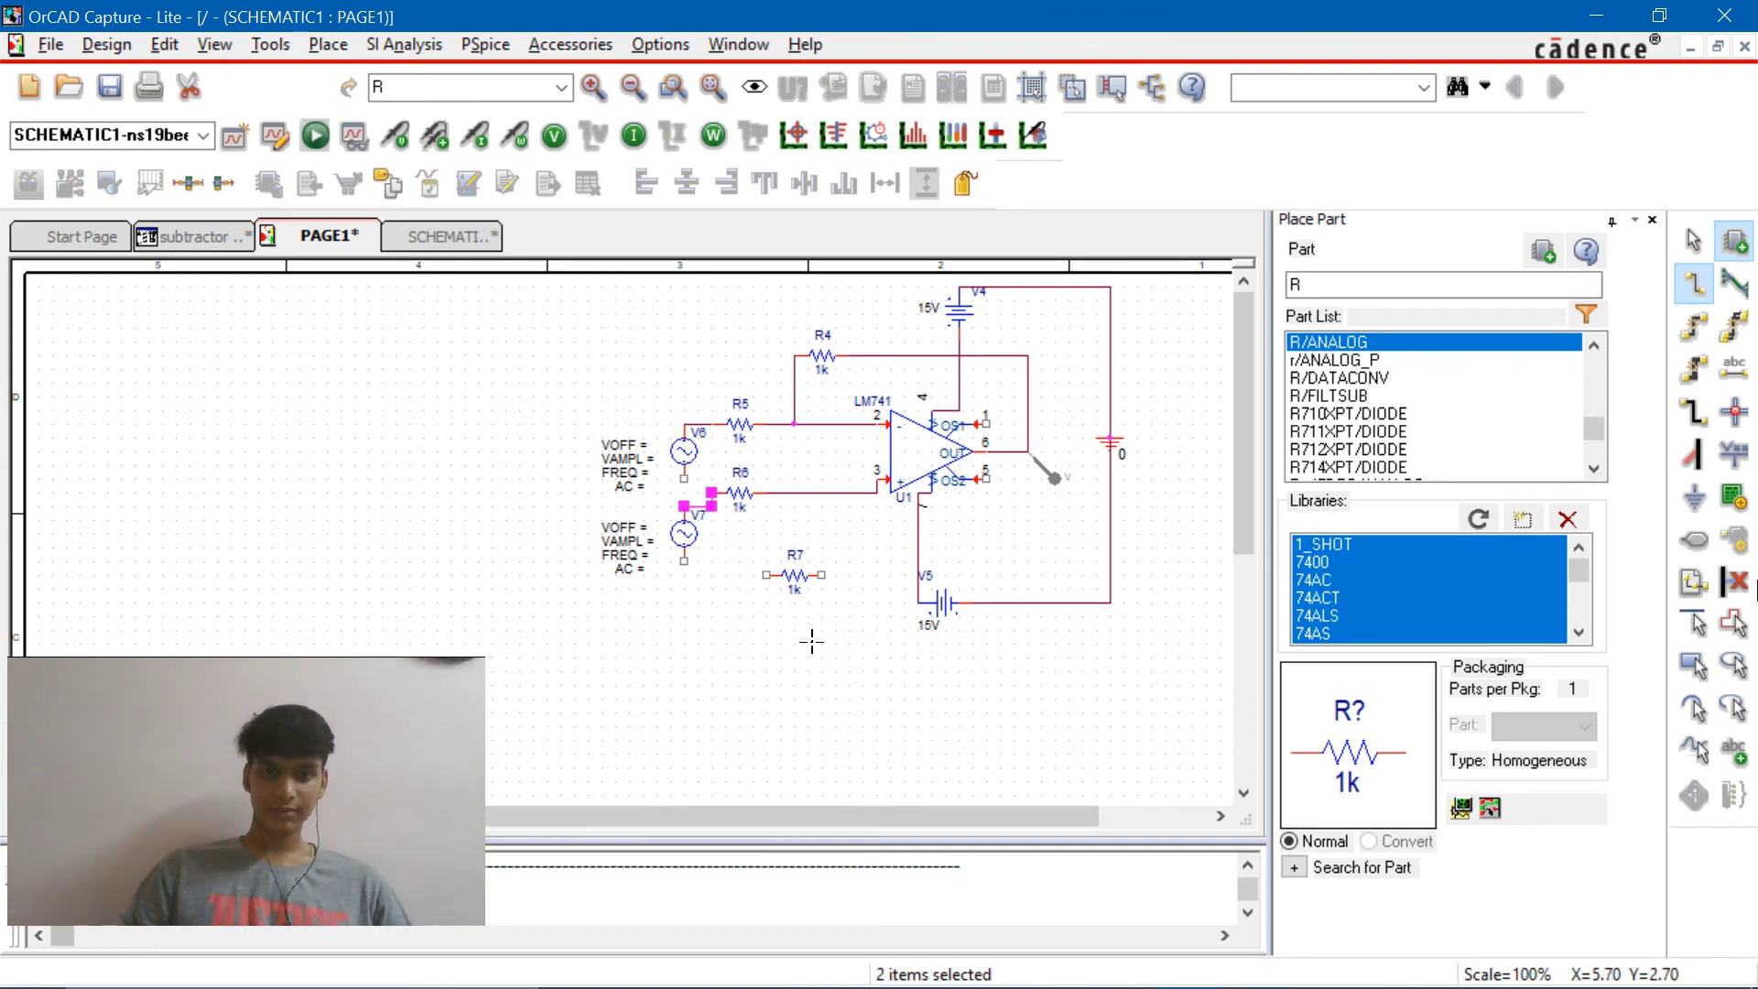
Wire R7's right end onto the R6–pin 3 input line
mouse_move(822, 576)
left_mouse_down()
mouse_move(838, 504)
mouse_move(785, 533)
mouse_move(851, 572)
mouse_move(838, 503)
left_mouse_up()
key("Escape")
left_click(835, 582)
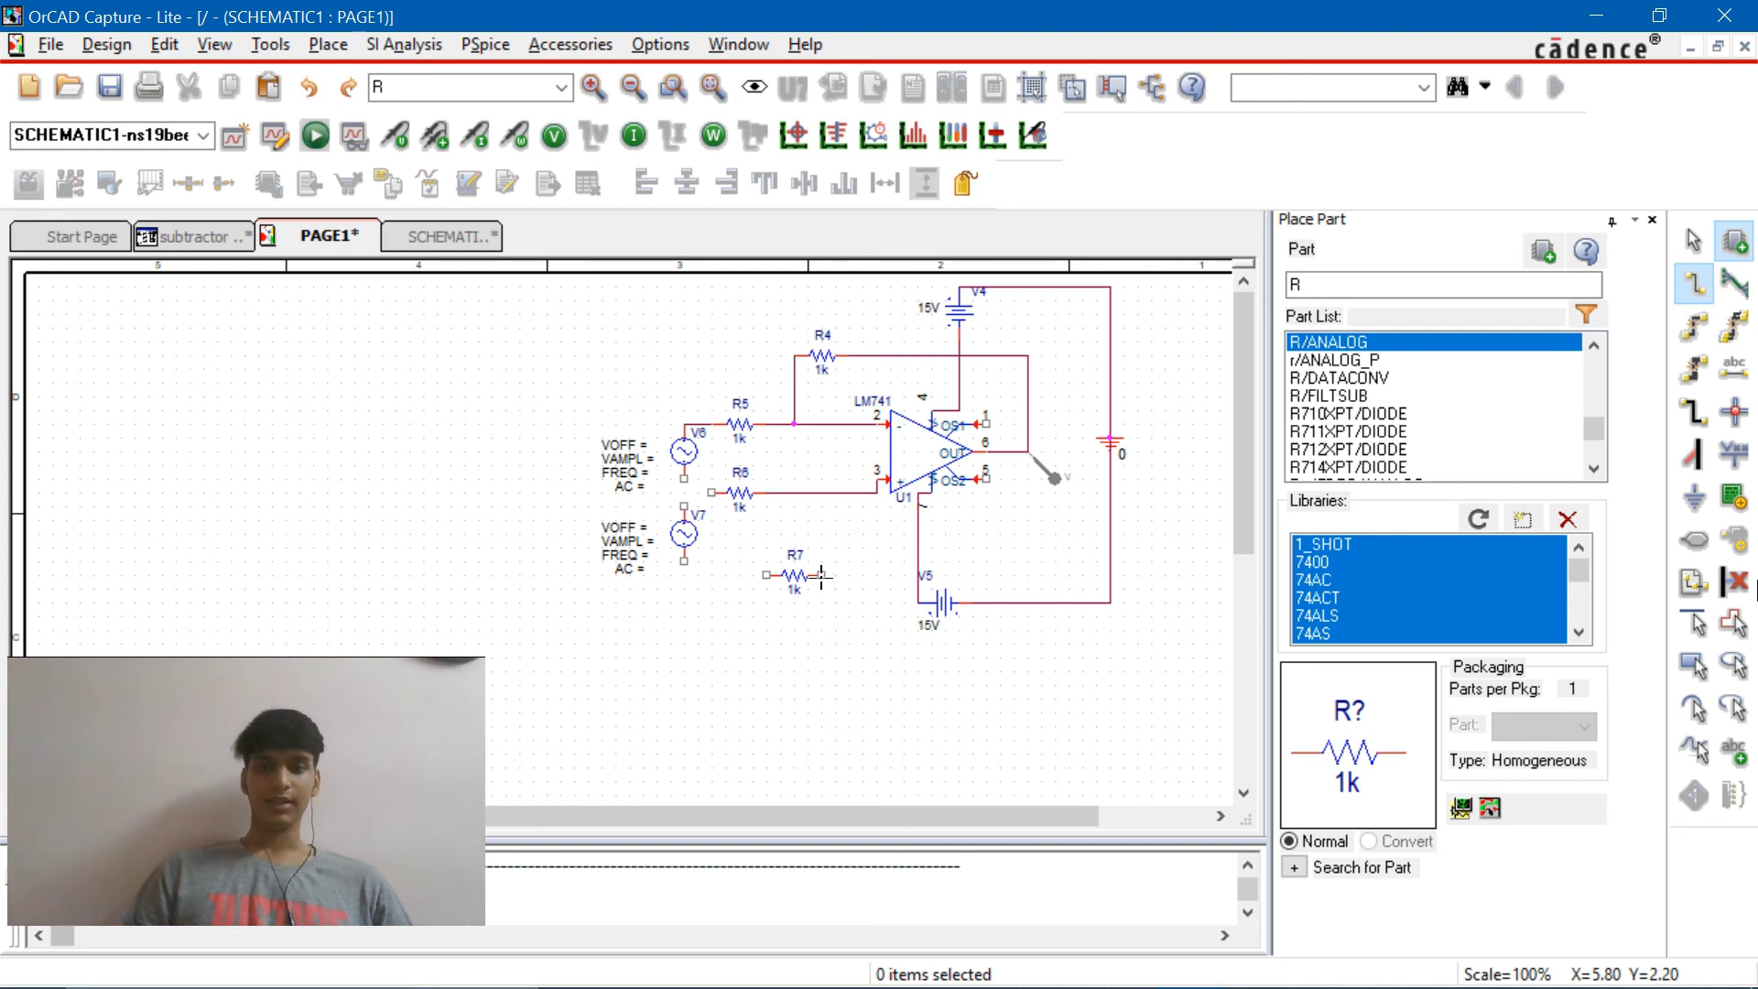
left_click(821, 575)
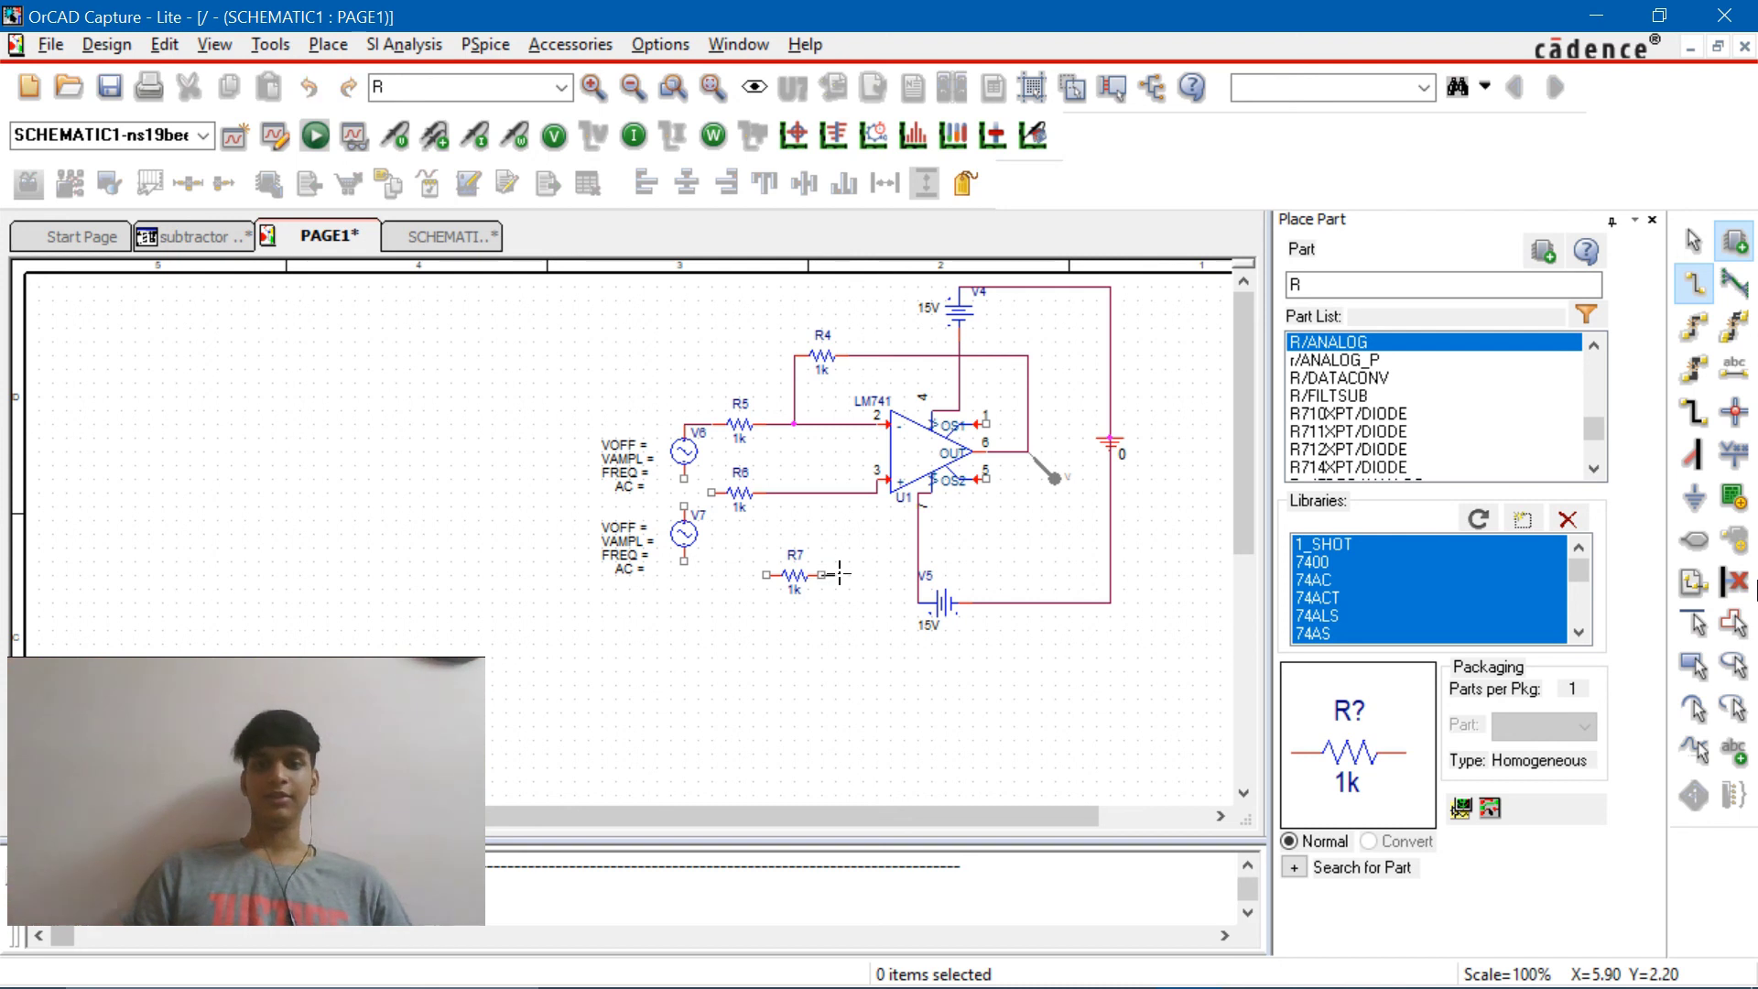
left_click(848, 492)
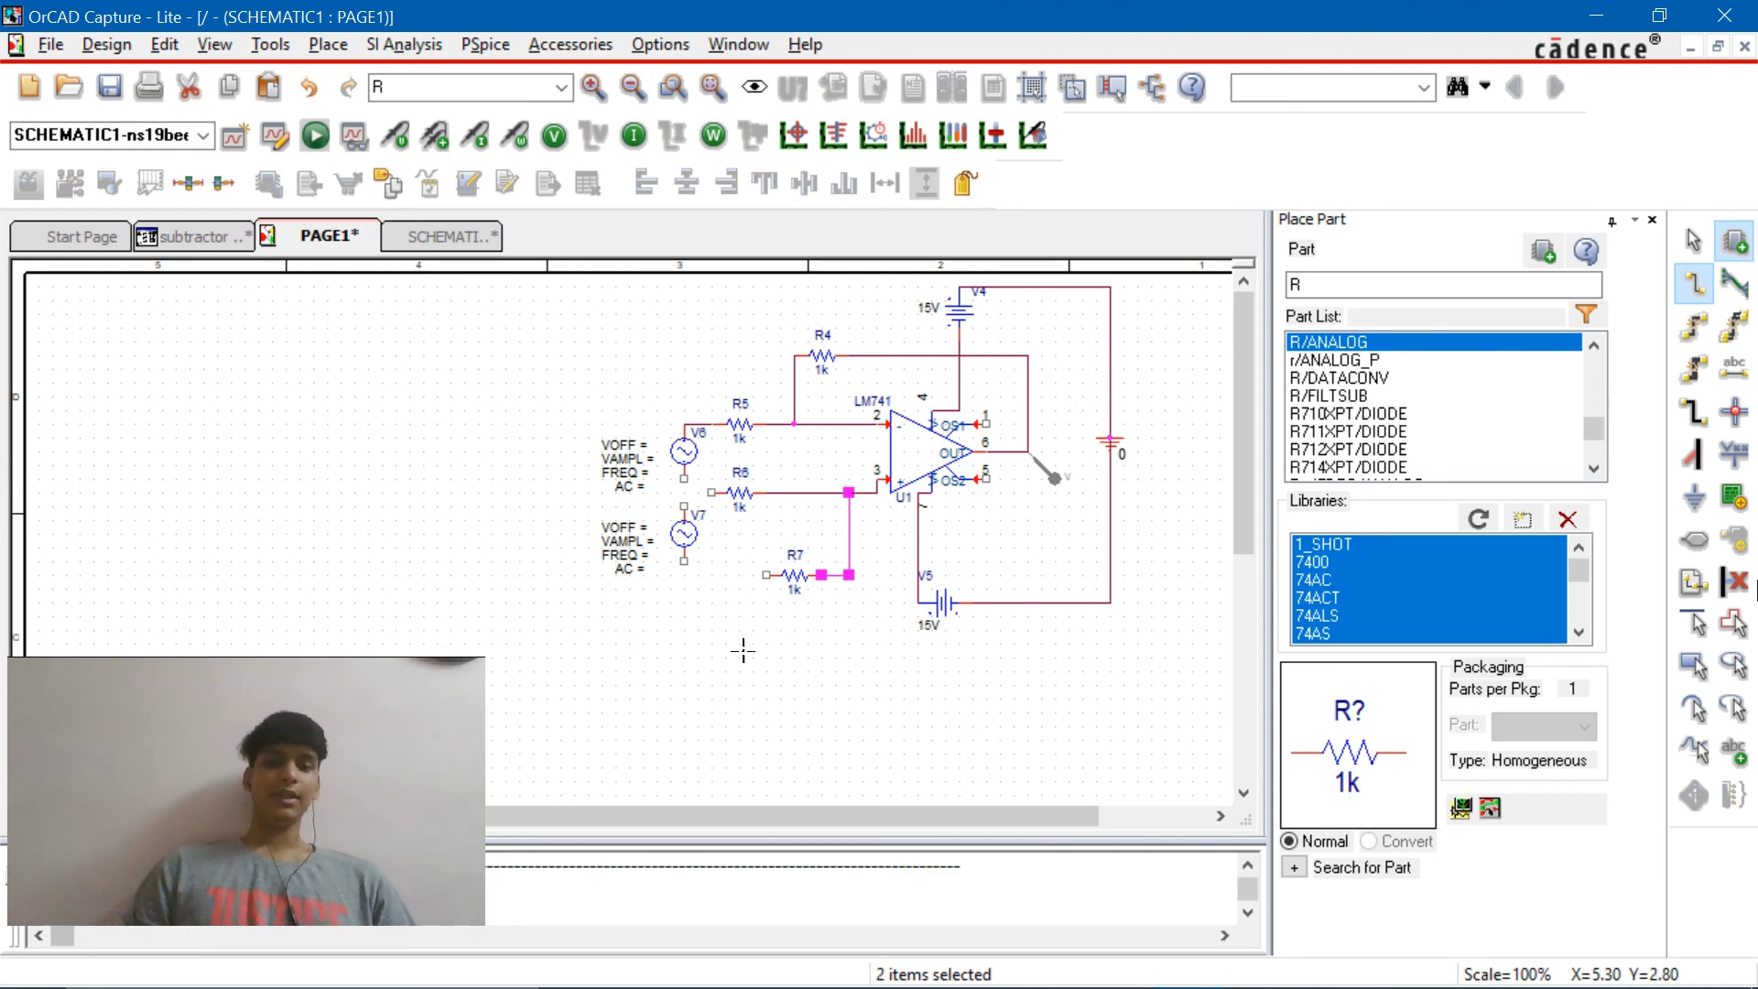
Place a 0 ground symbol below R7
type("g0")
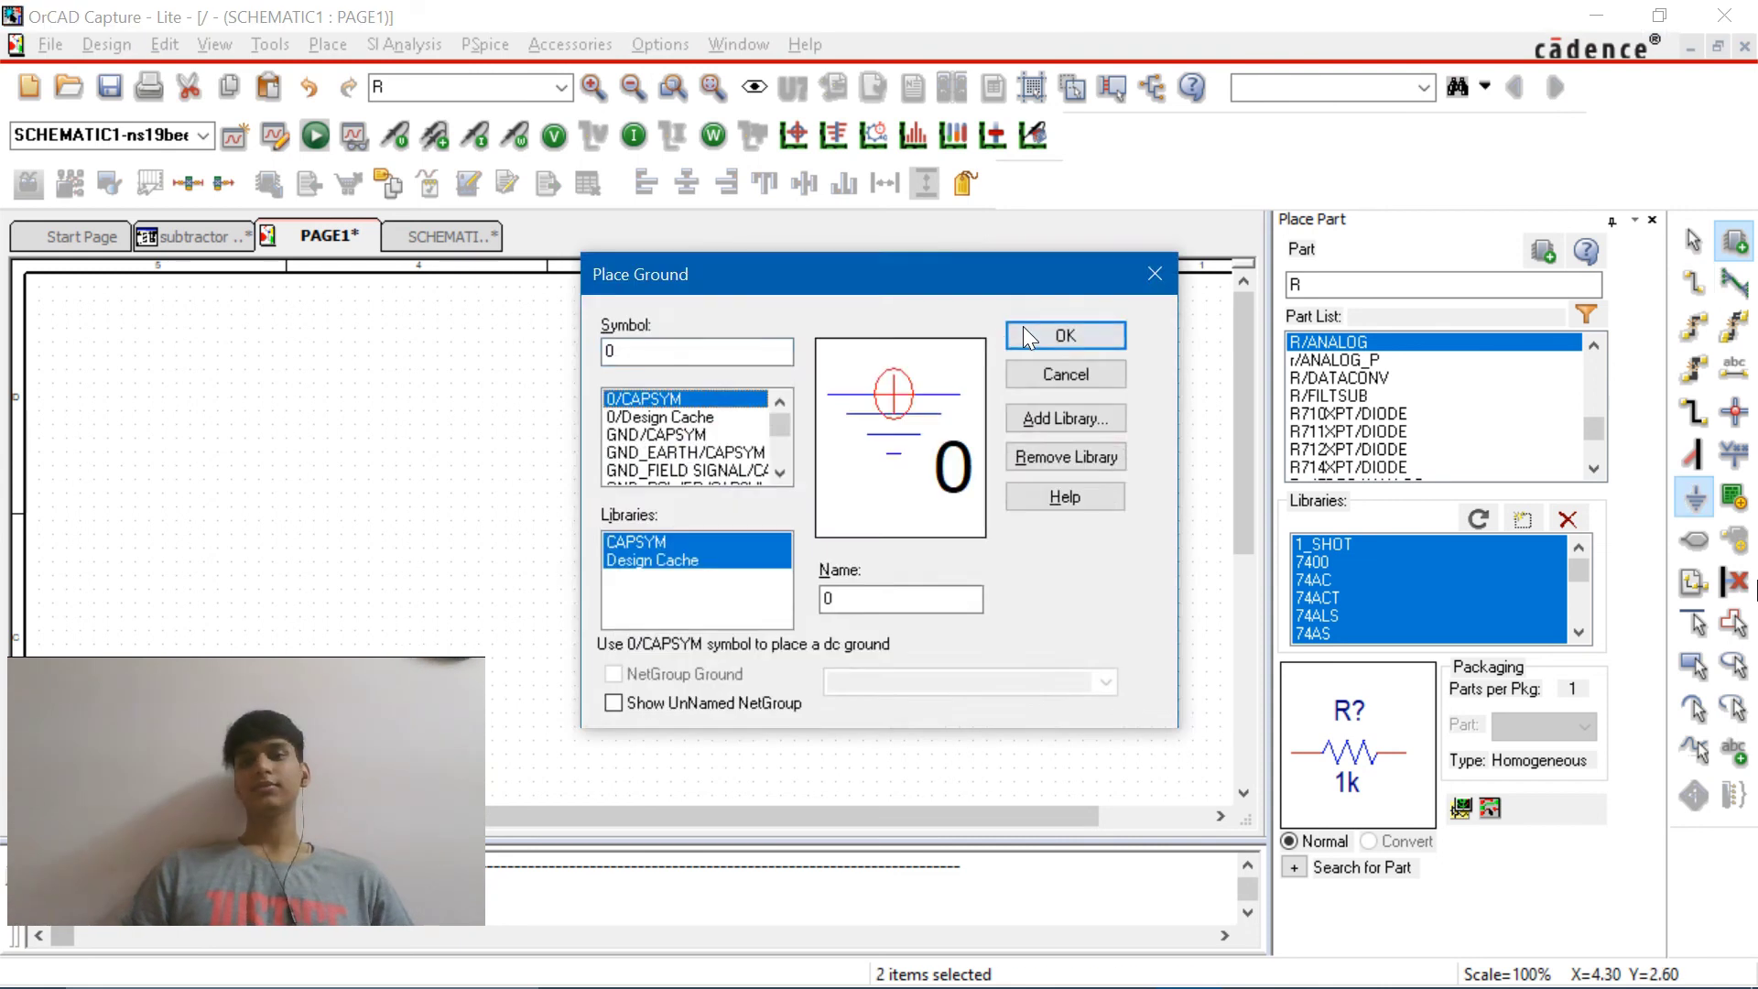
left_click(1024, 330)
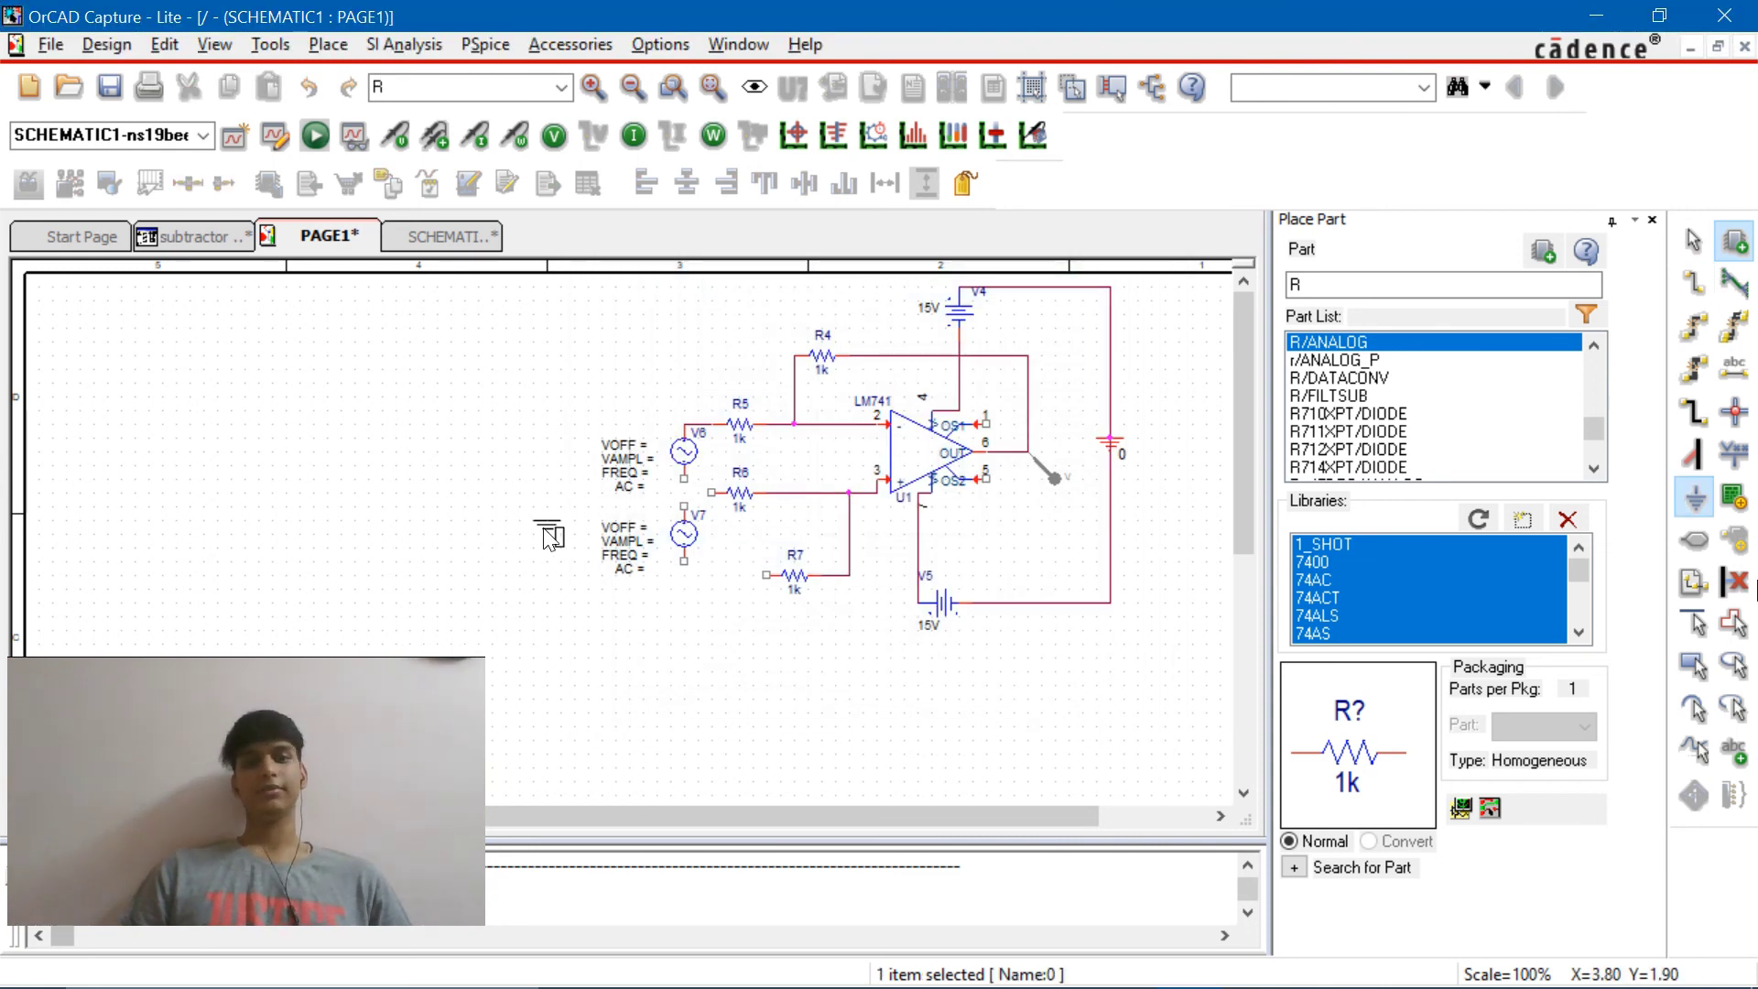
left_click(743, 615)
key("Escape")
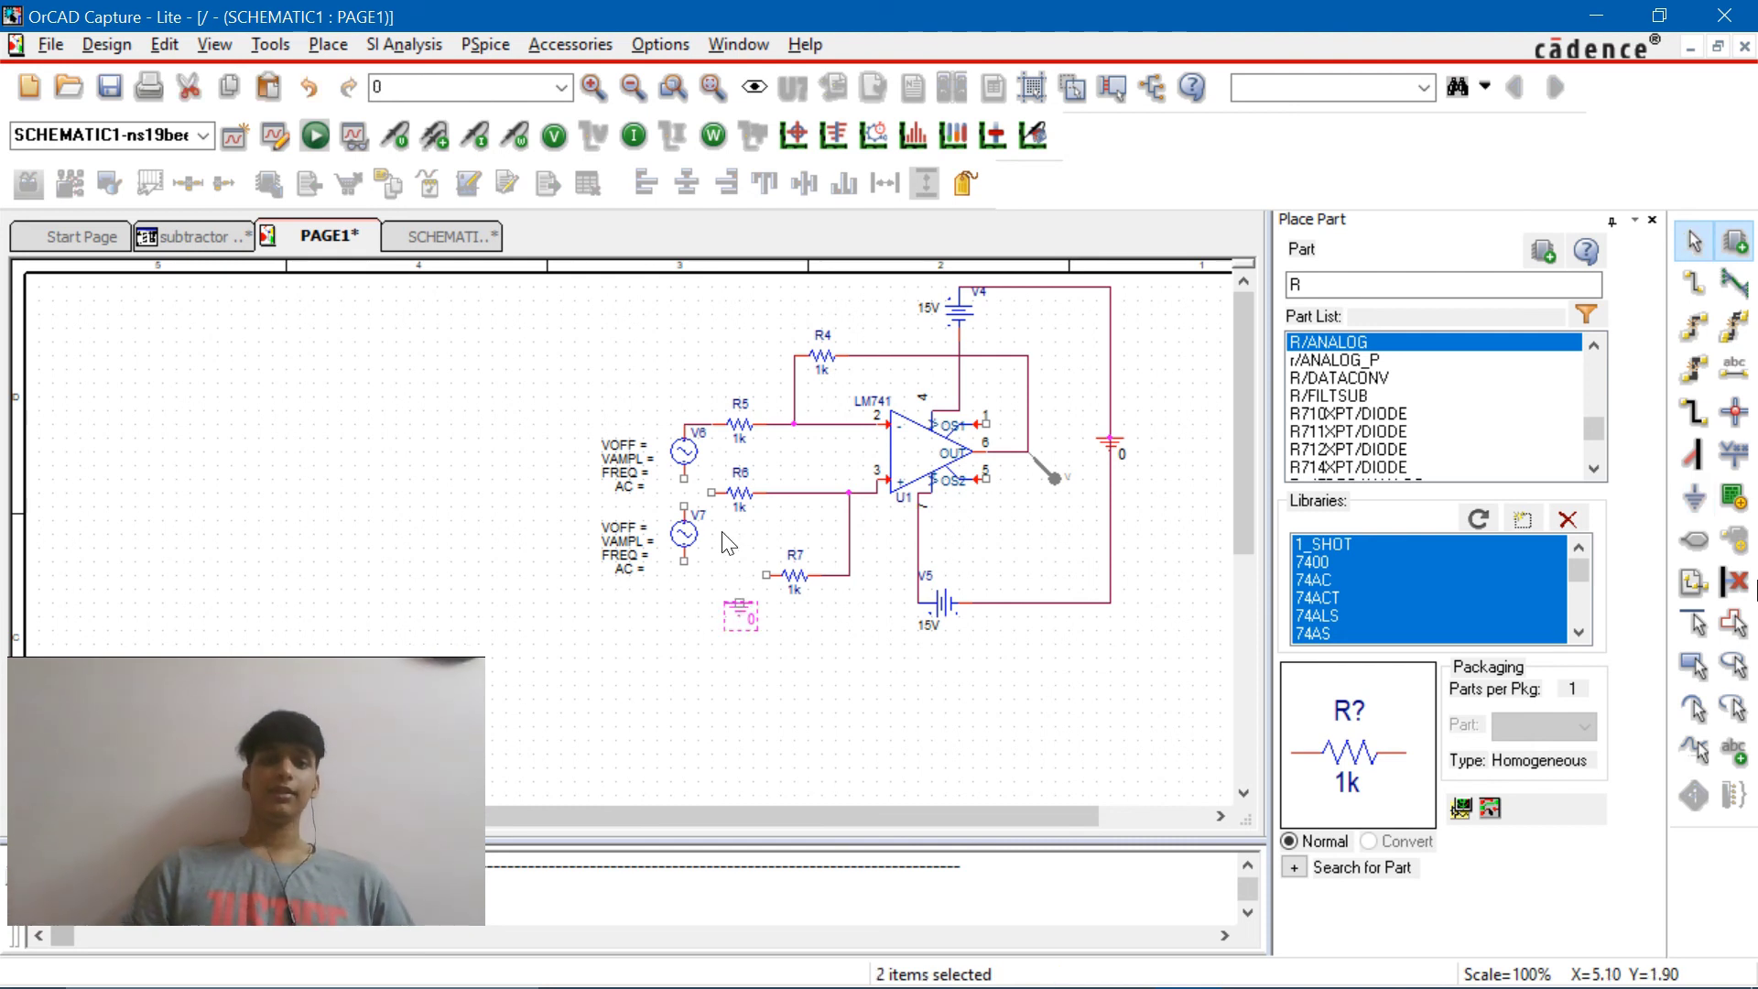
Reconnect V7's top pin to R6 with a wire
key("w")
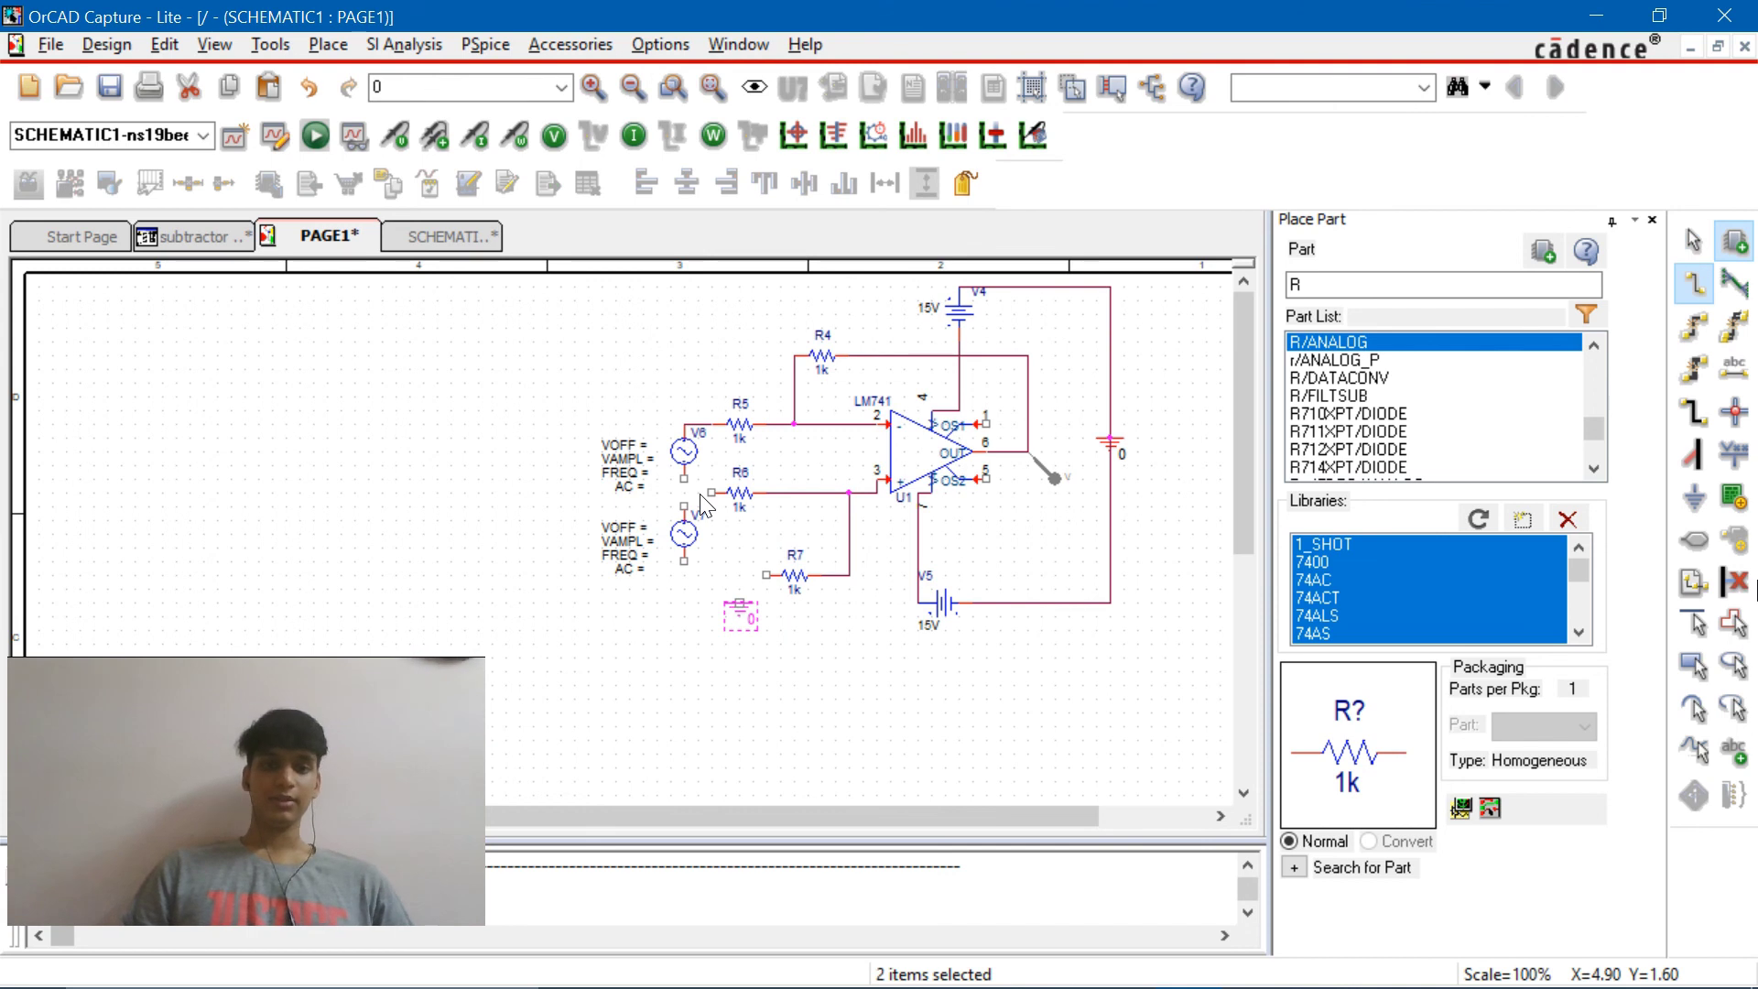
left_click(684, 507)
left_click(711, 492)
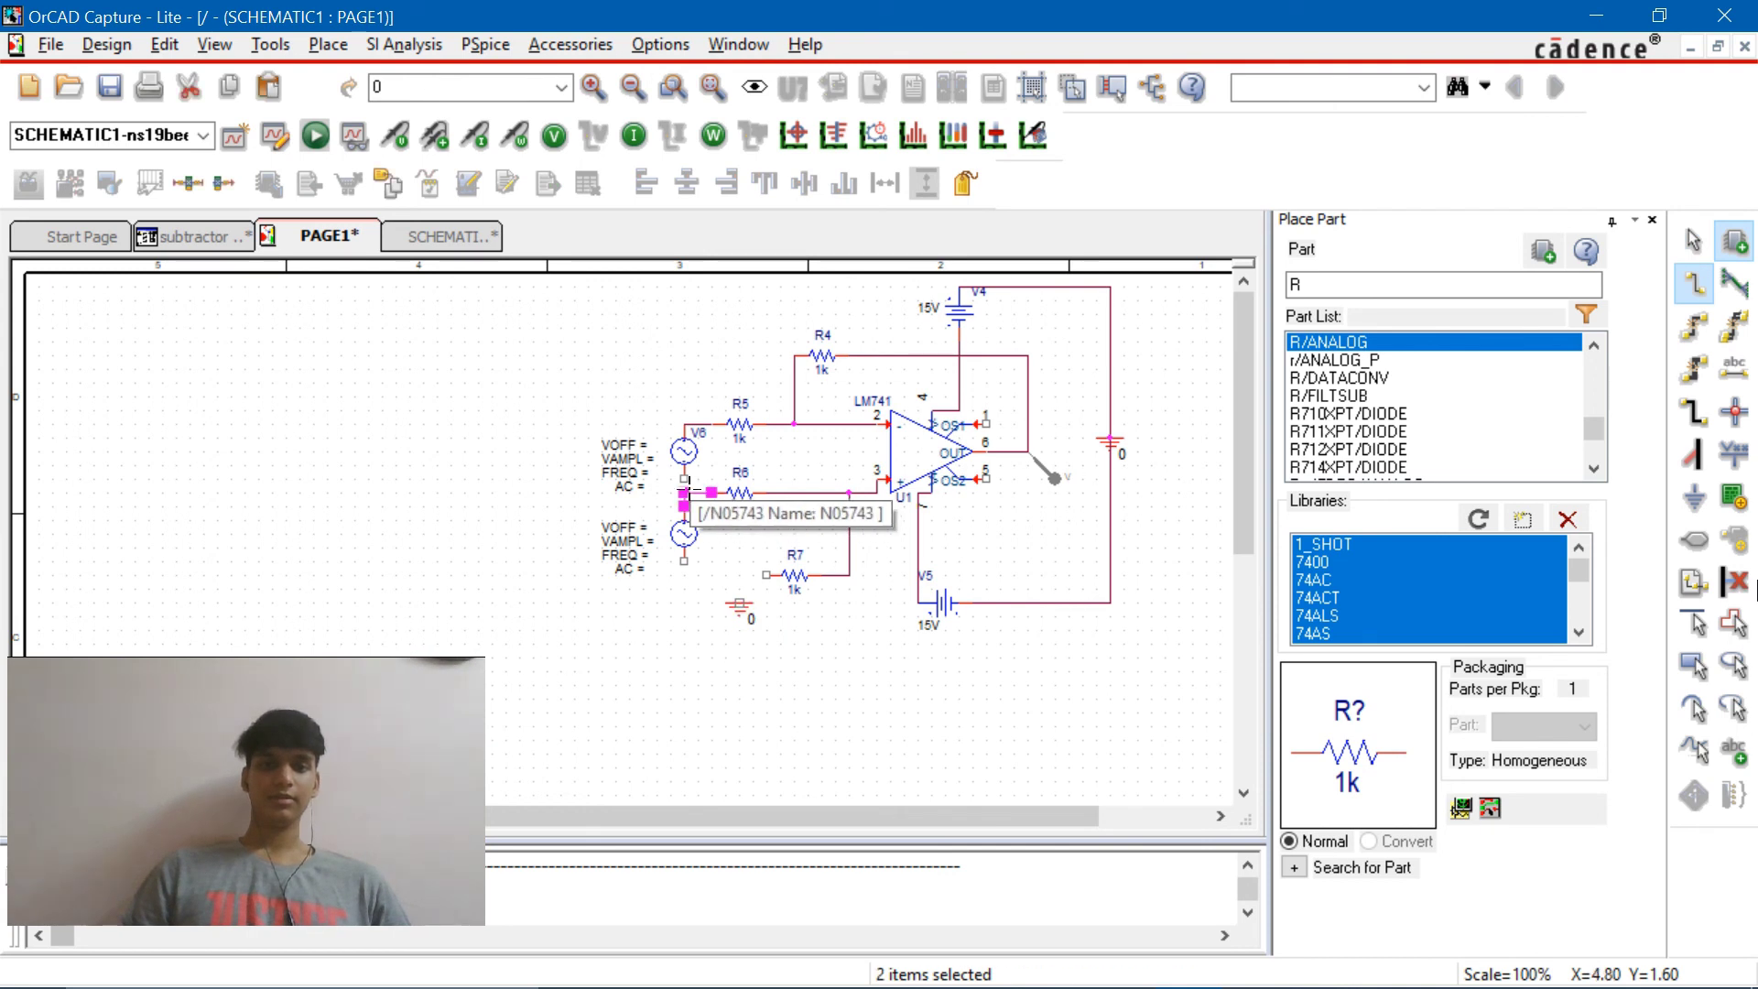
Wire V6's bottom pin, R7's left pin and V7's bottom pin to the ground
left_click(684, 478)
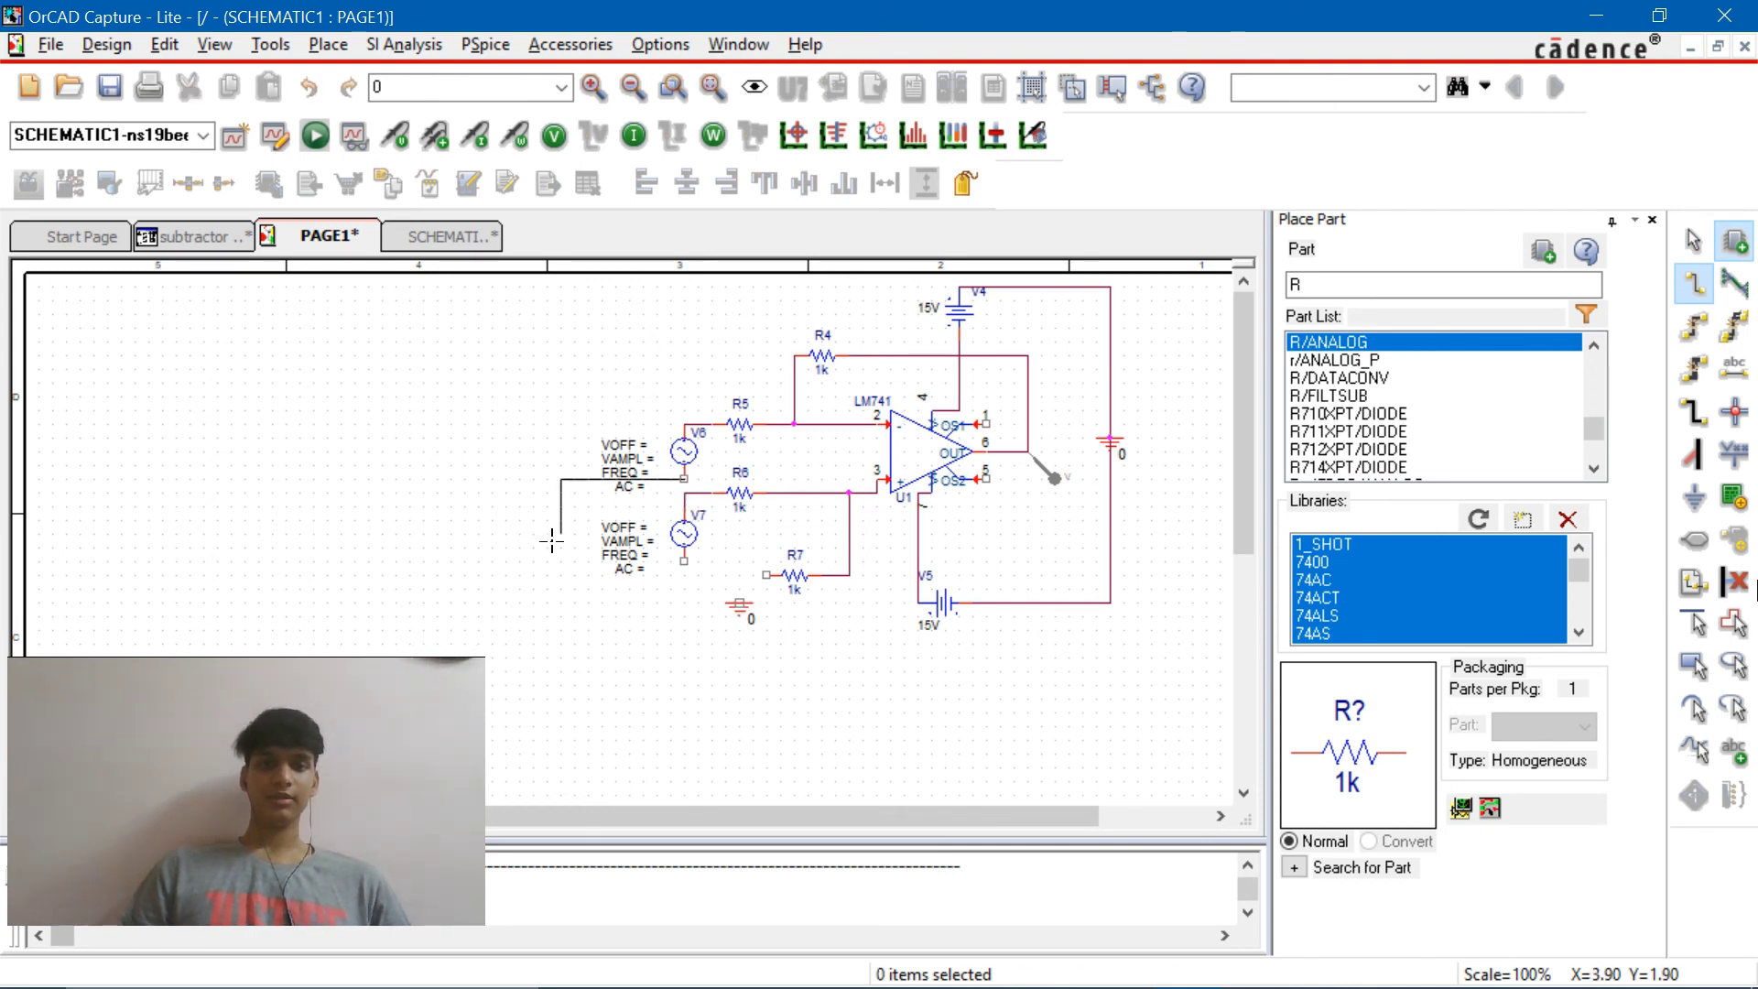
left_click(602, 631)
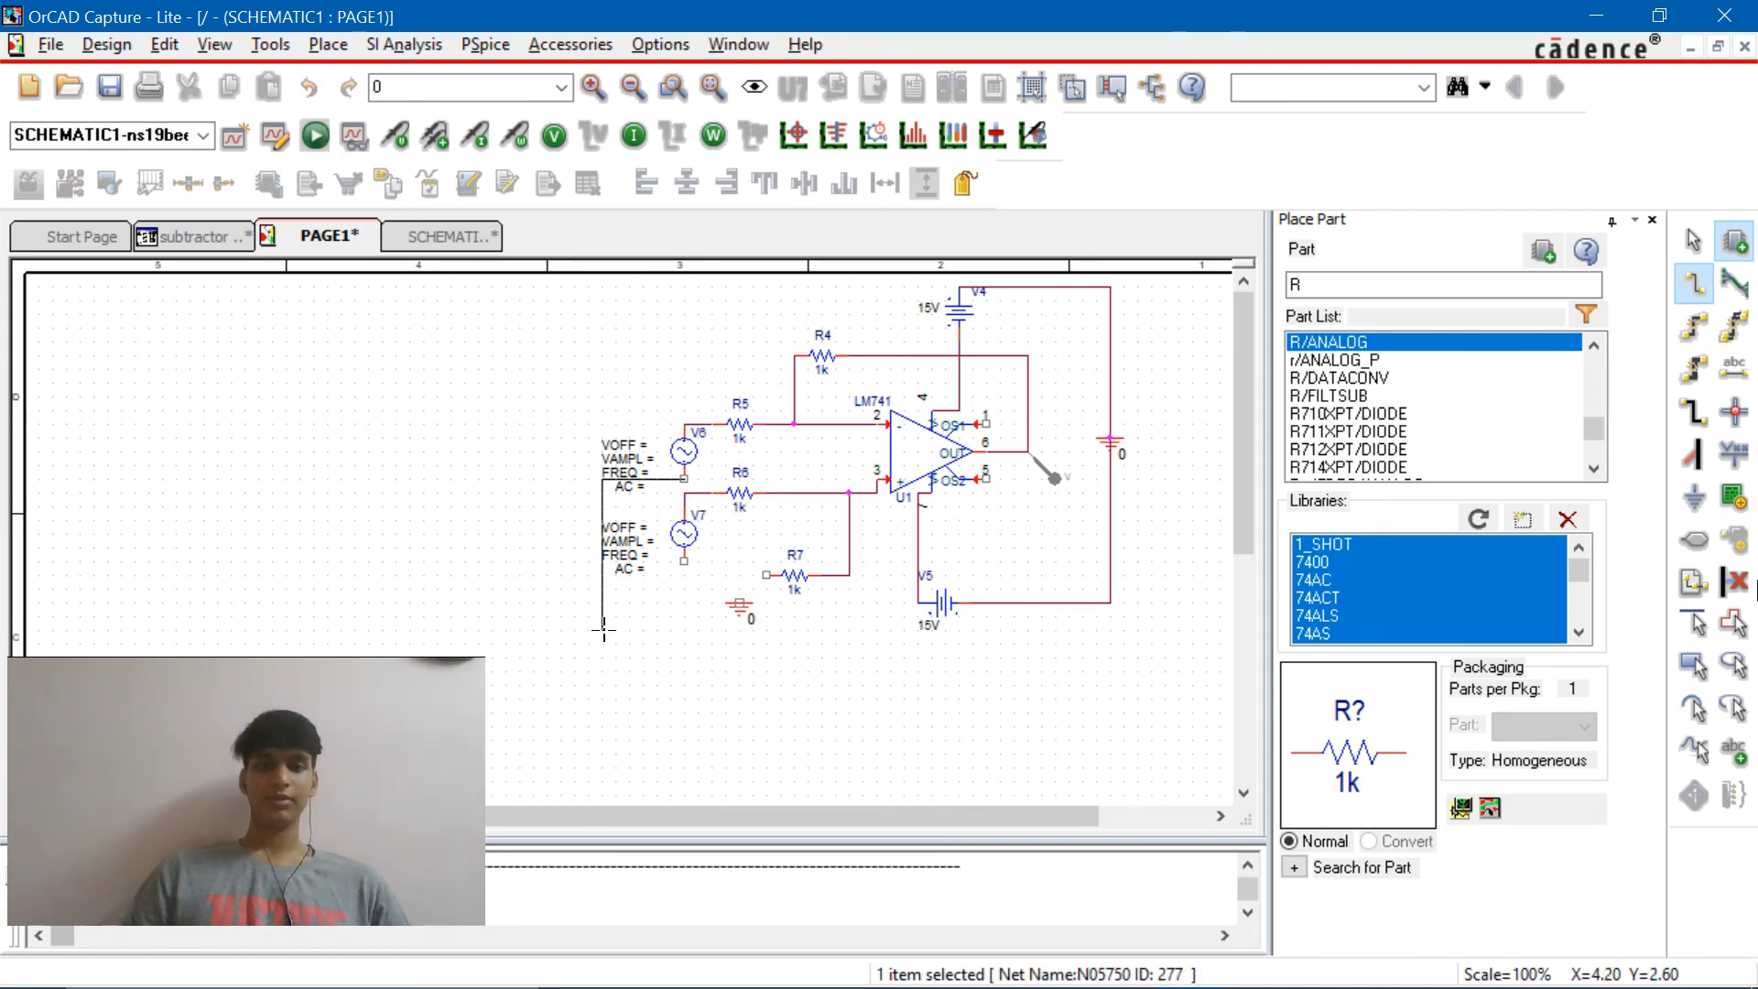
left_click(738, 598)
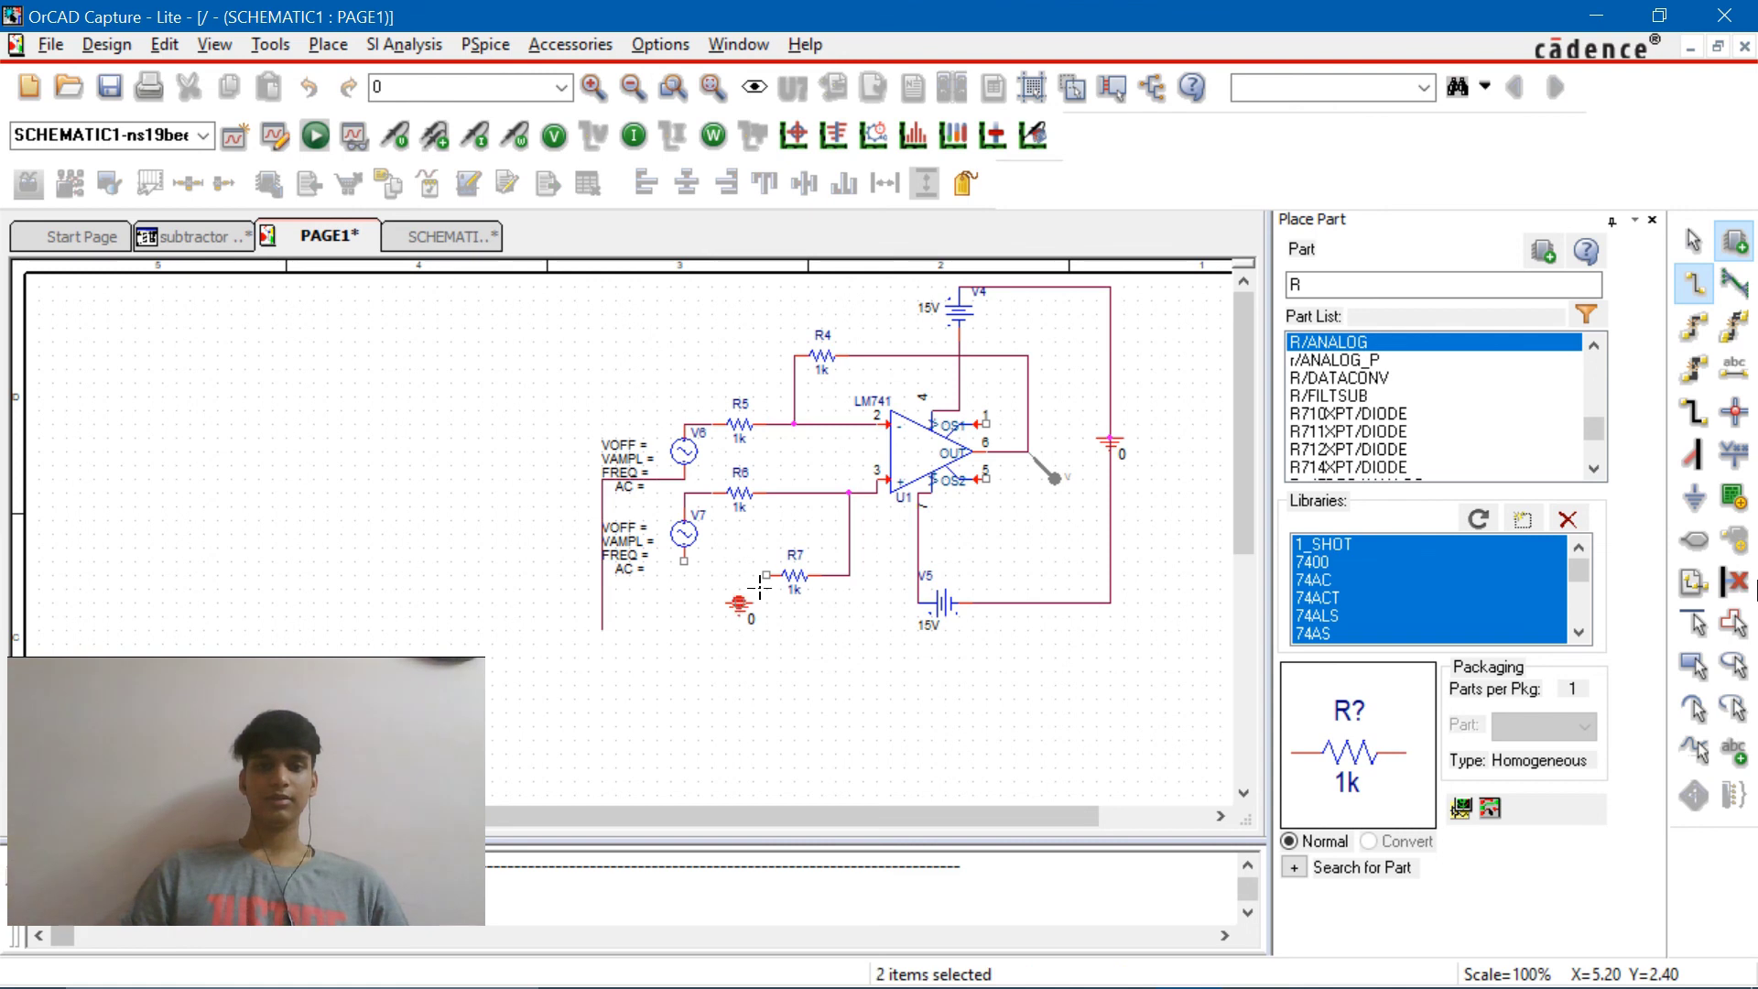
left_click(741, 574)
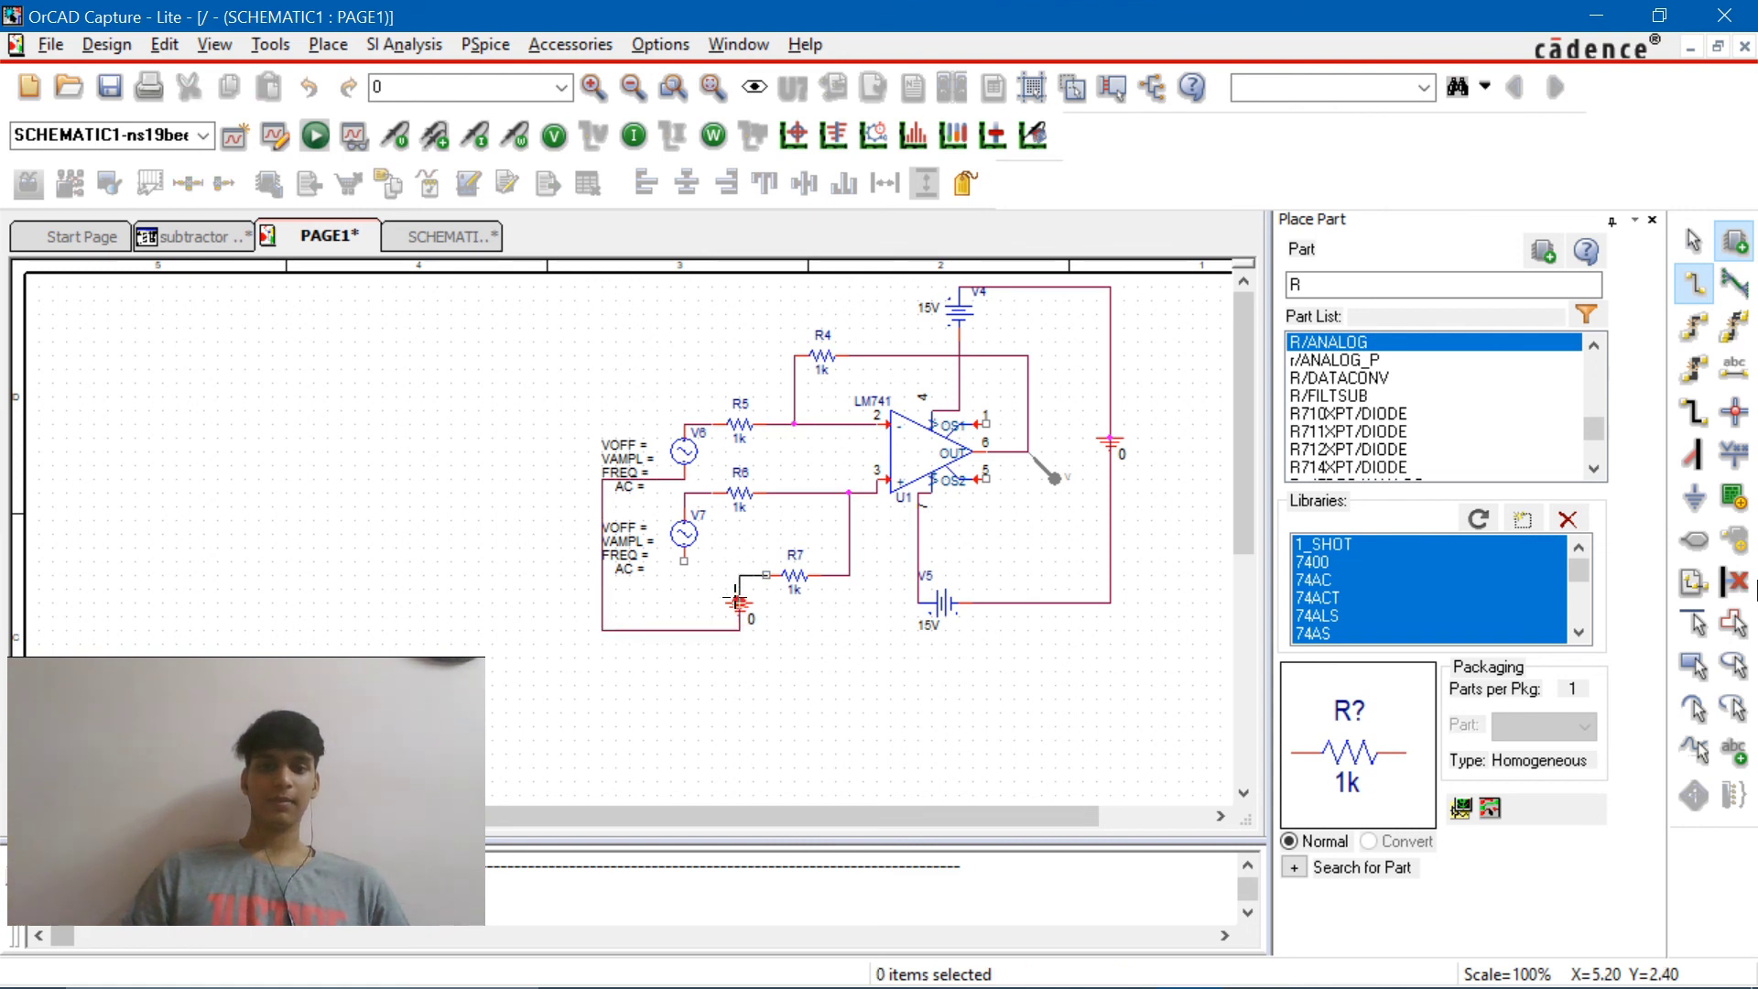
left_click(737, 597)
left_click(684, 560)
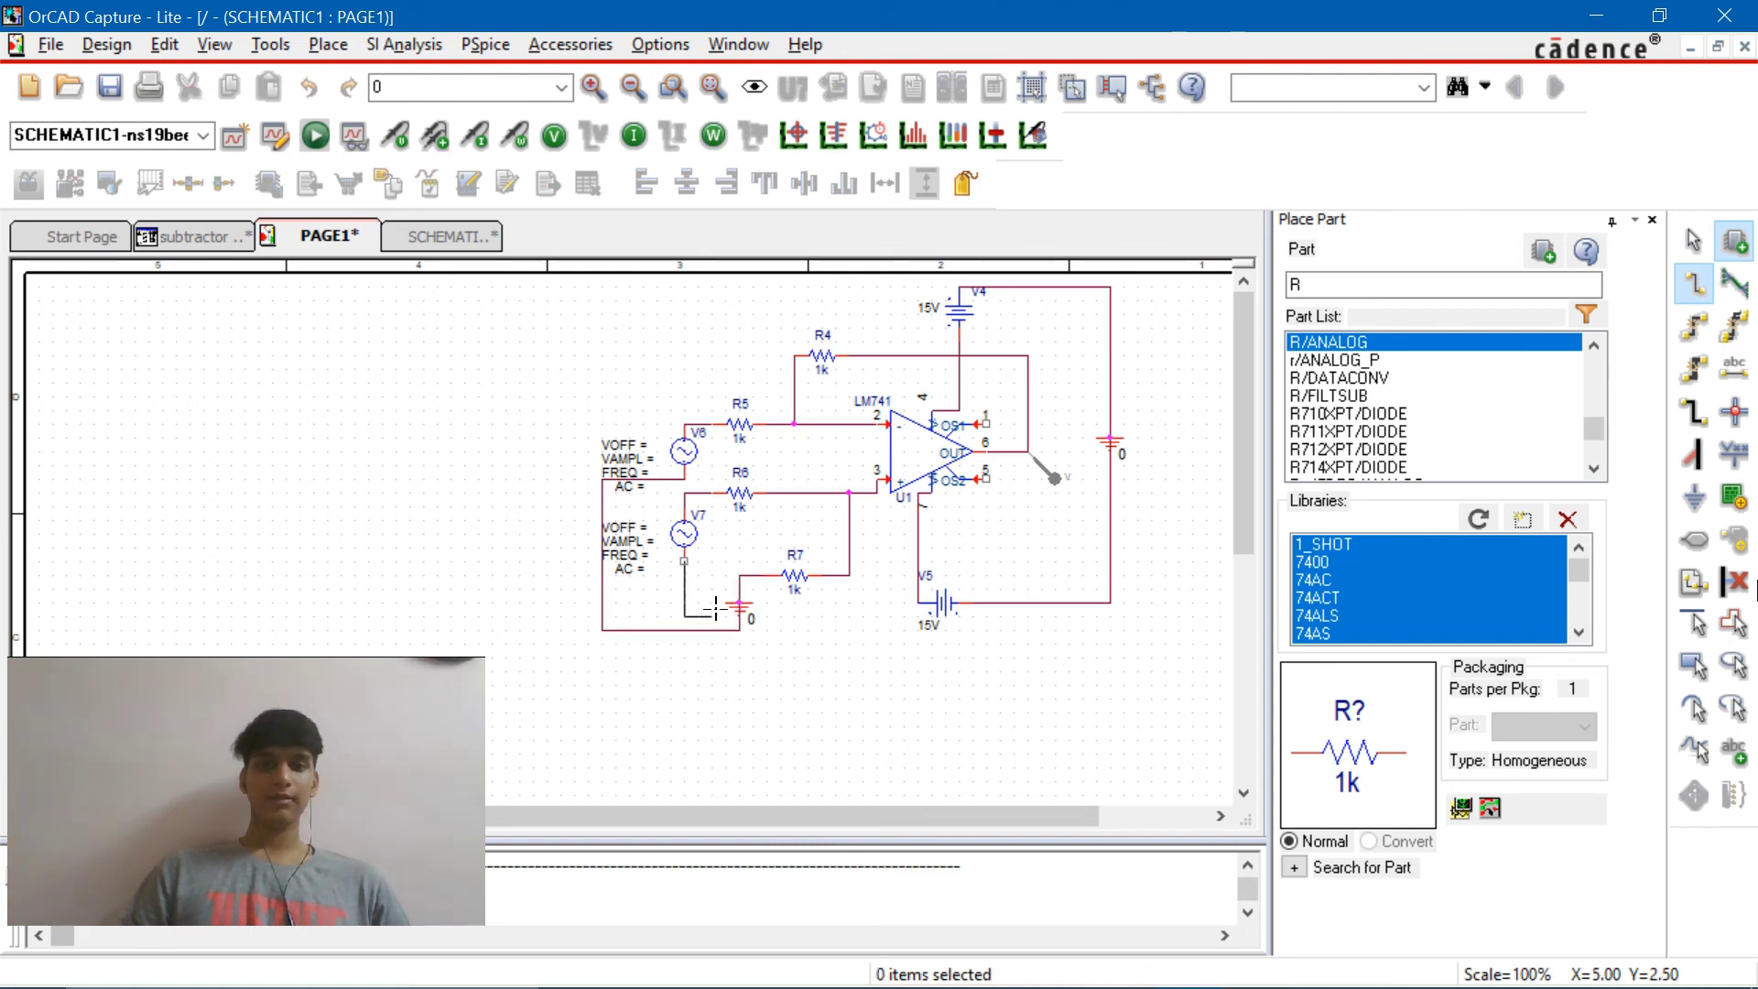
left_click(739, 602)
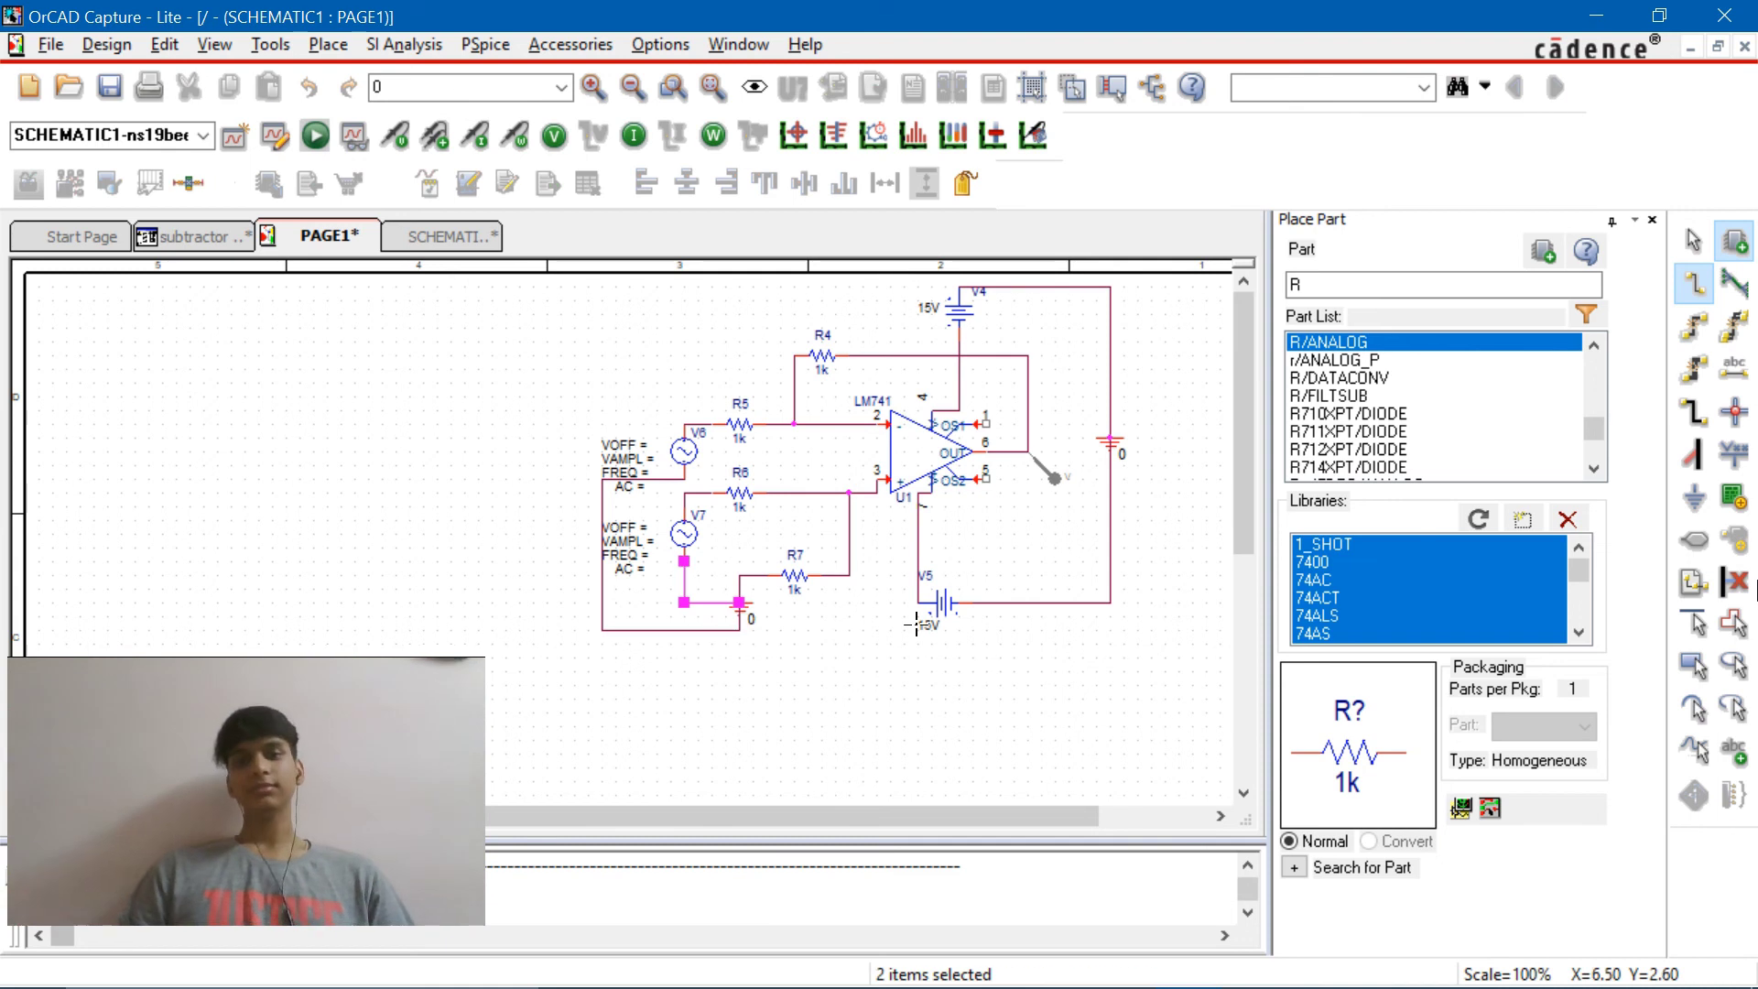
key("Escape")
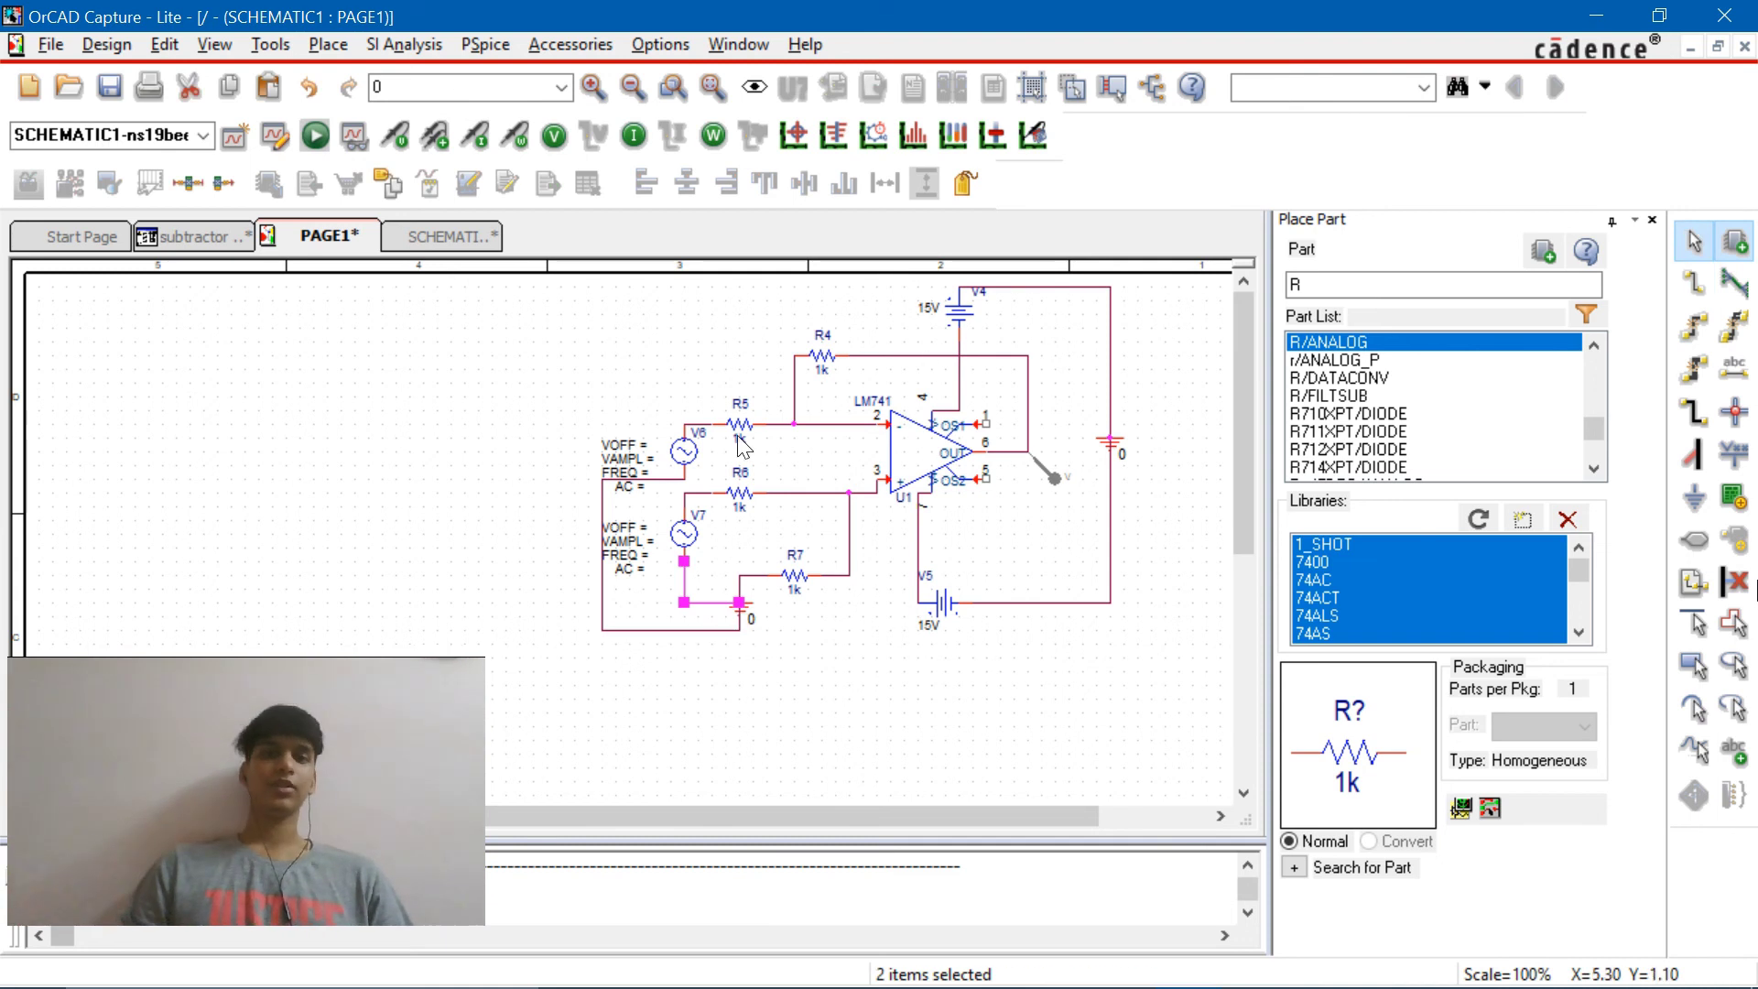
Set sine source V6 to VOFF 0, VAMPL 2V and FREQ 50
double_click(632, 447)
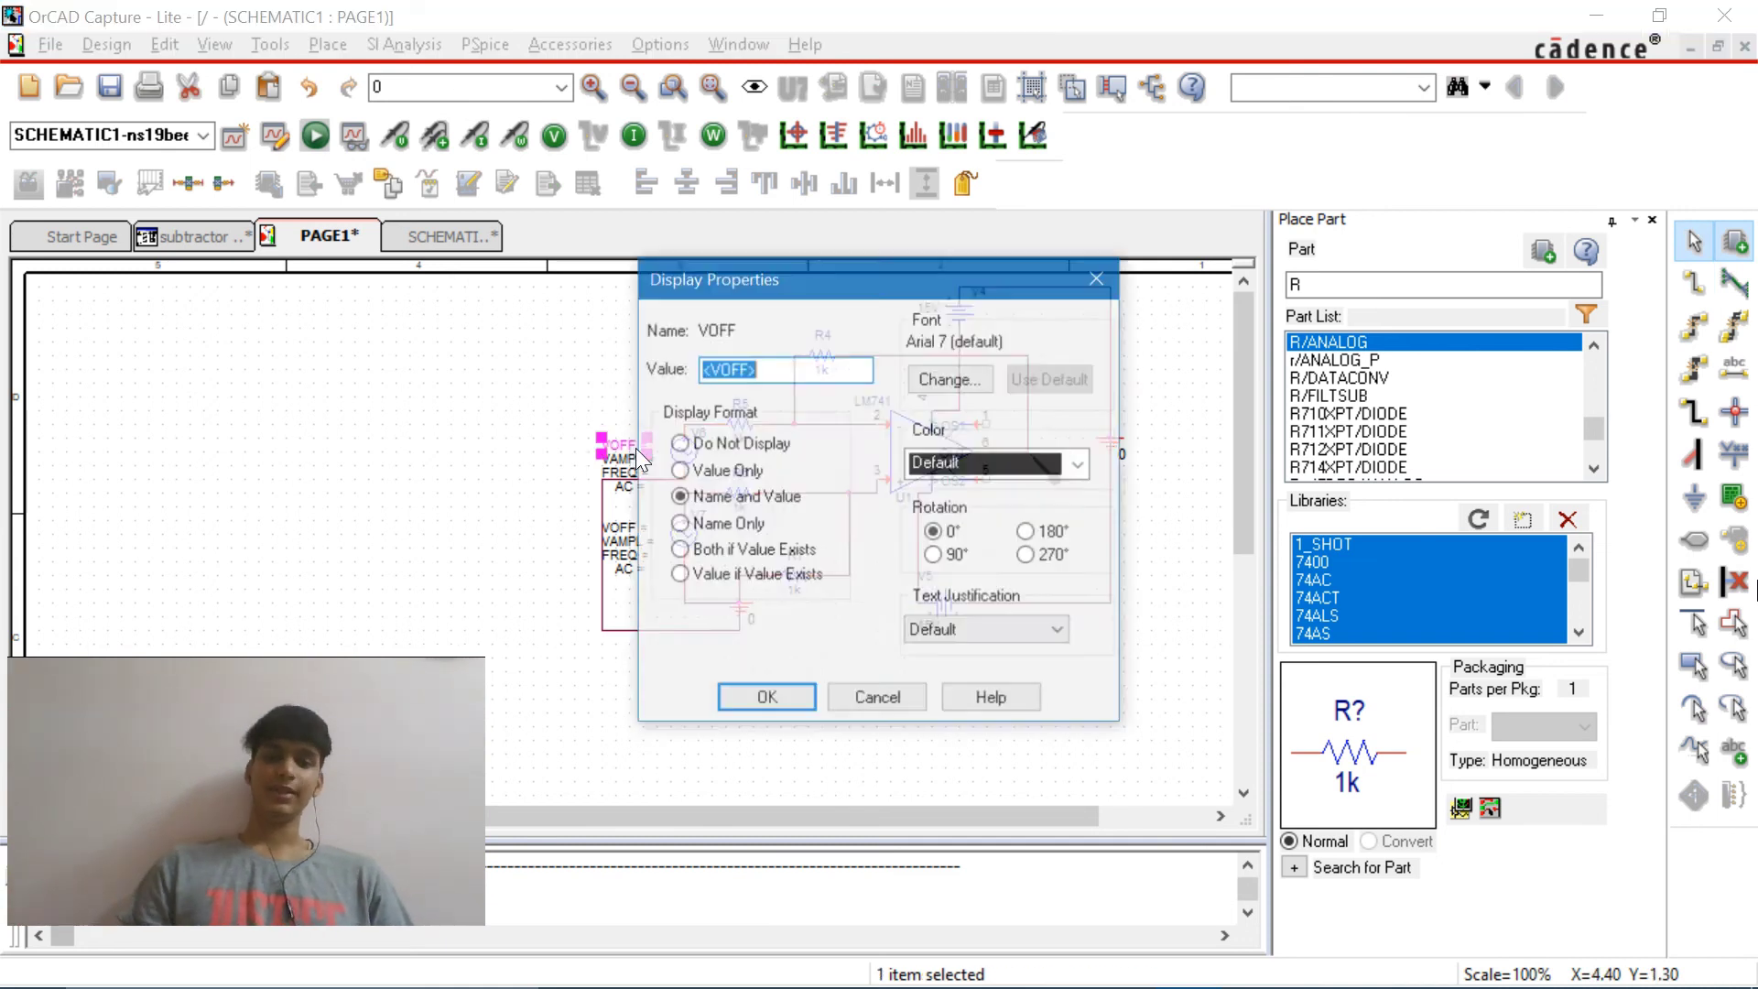
key("Escape")
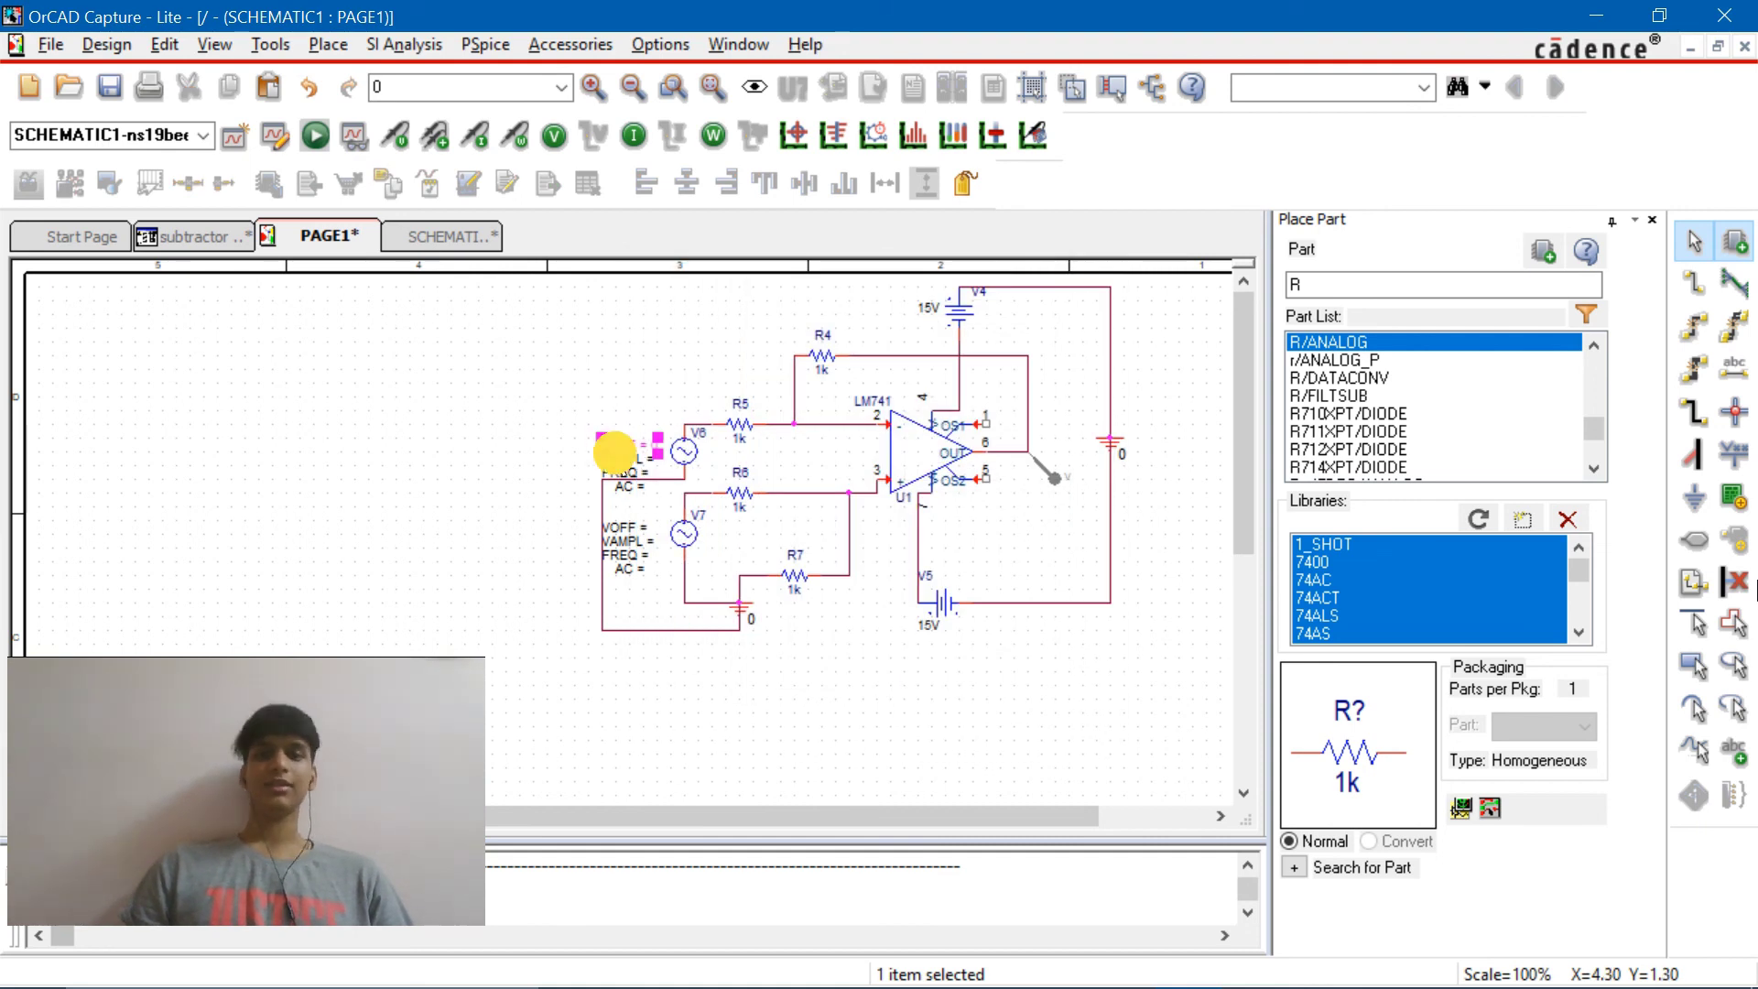
double_click(627, 458)
type("2V")
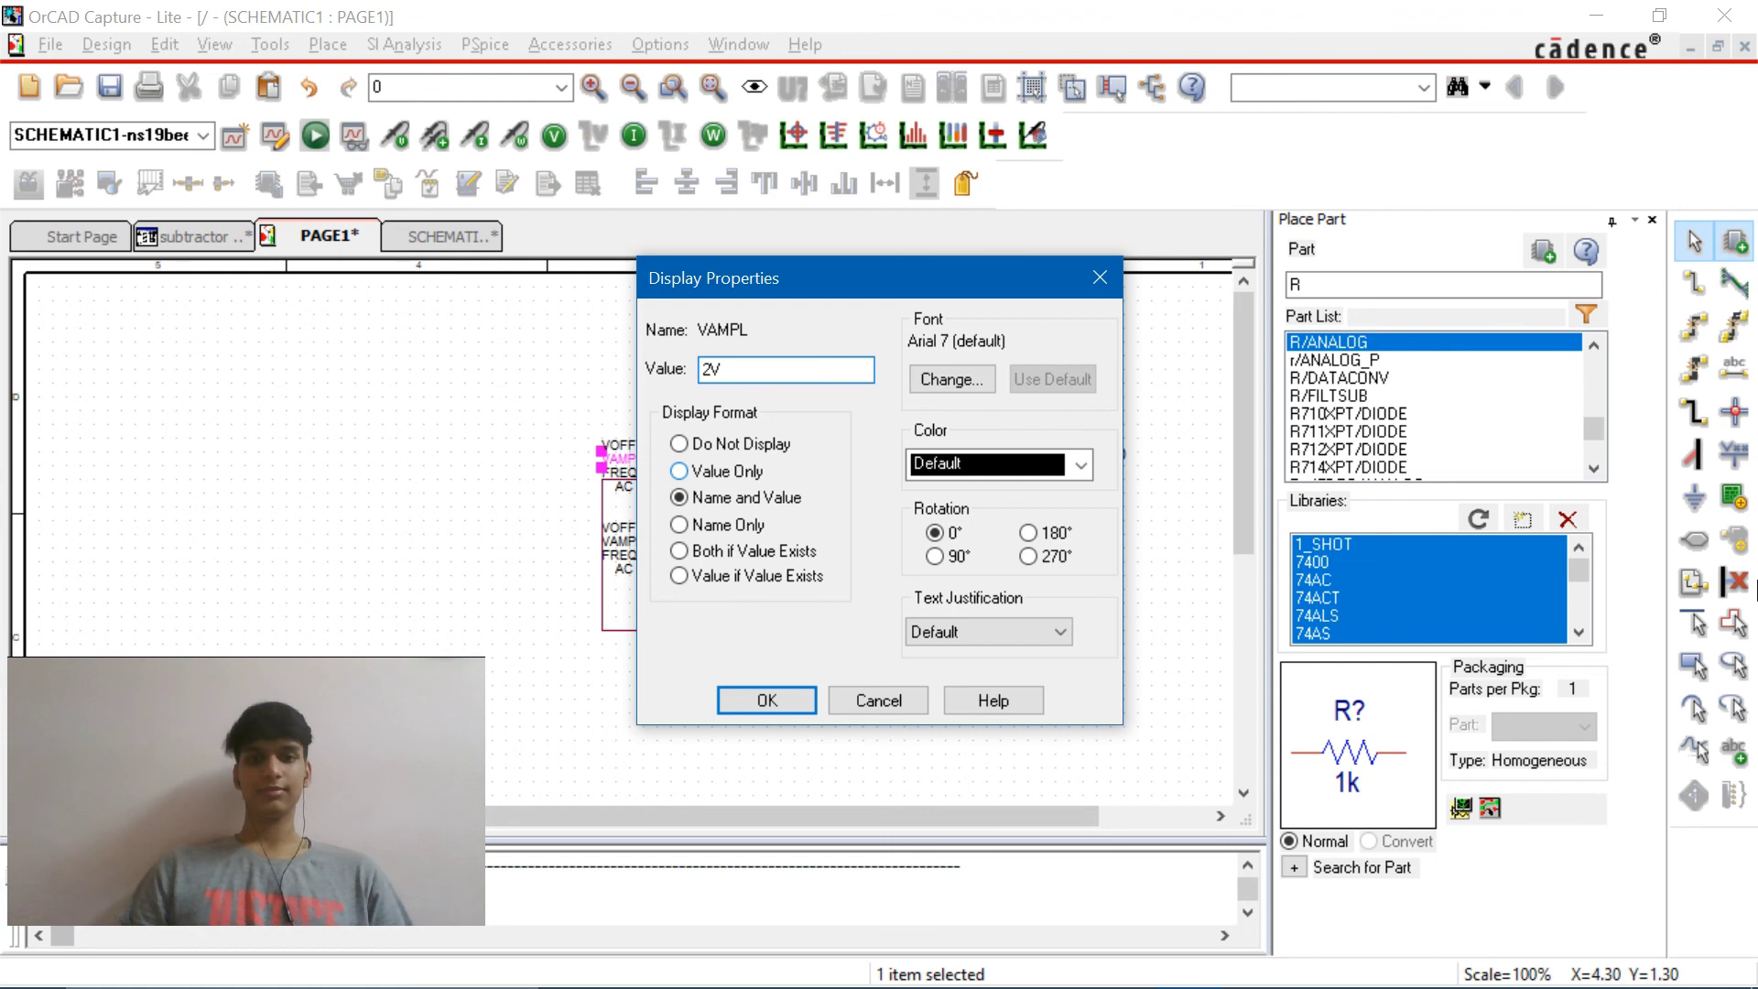
key("Return")
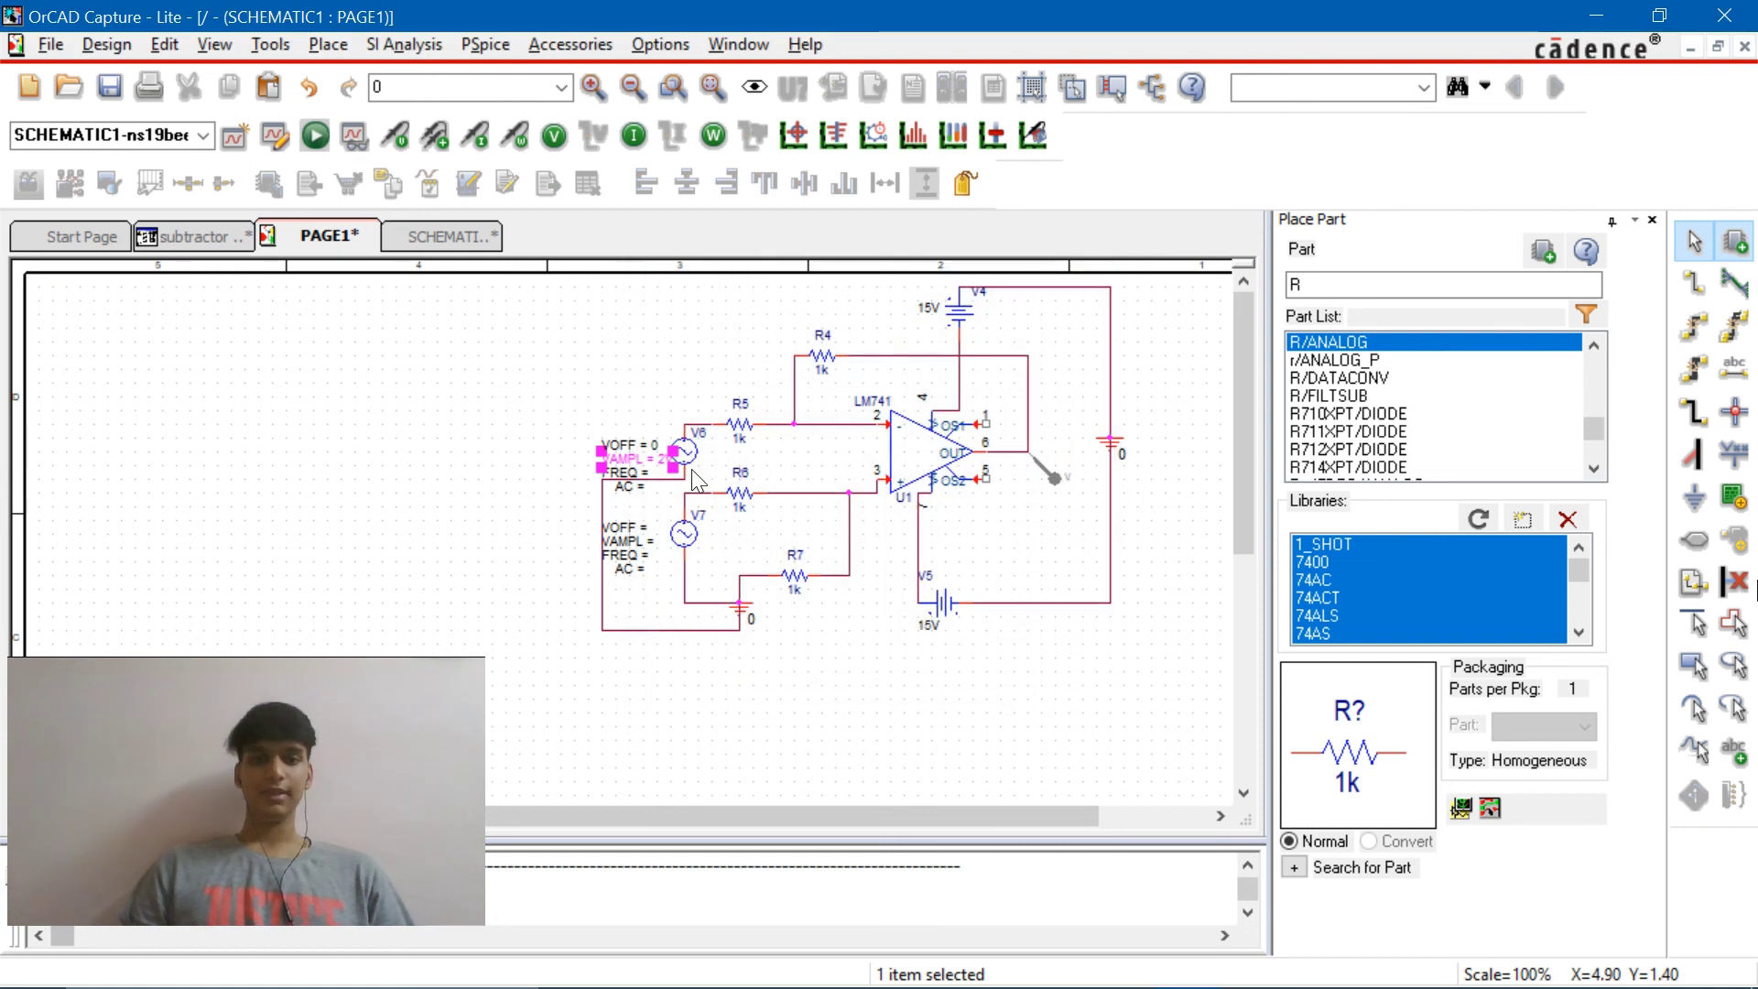
double_click(625, 474)
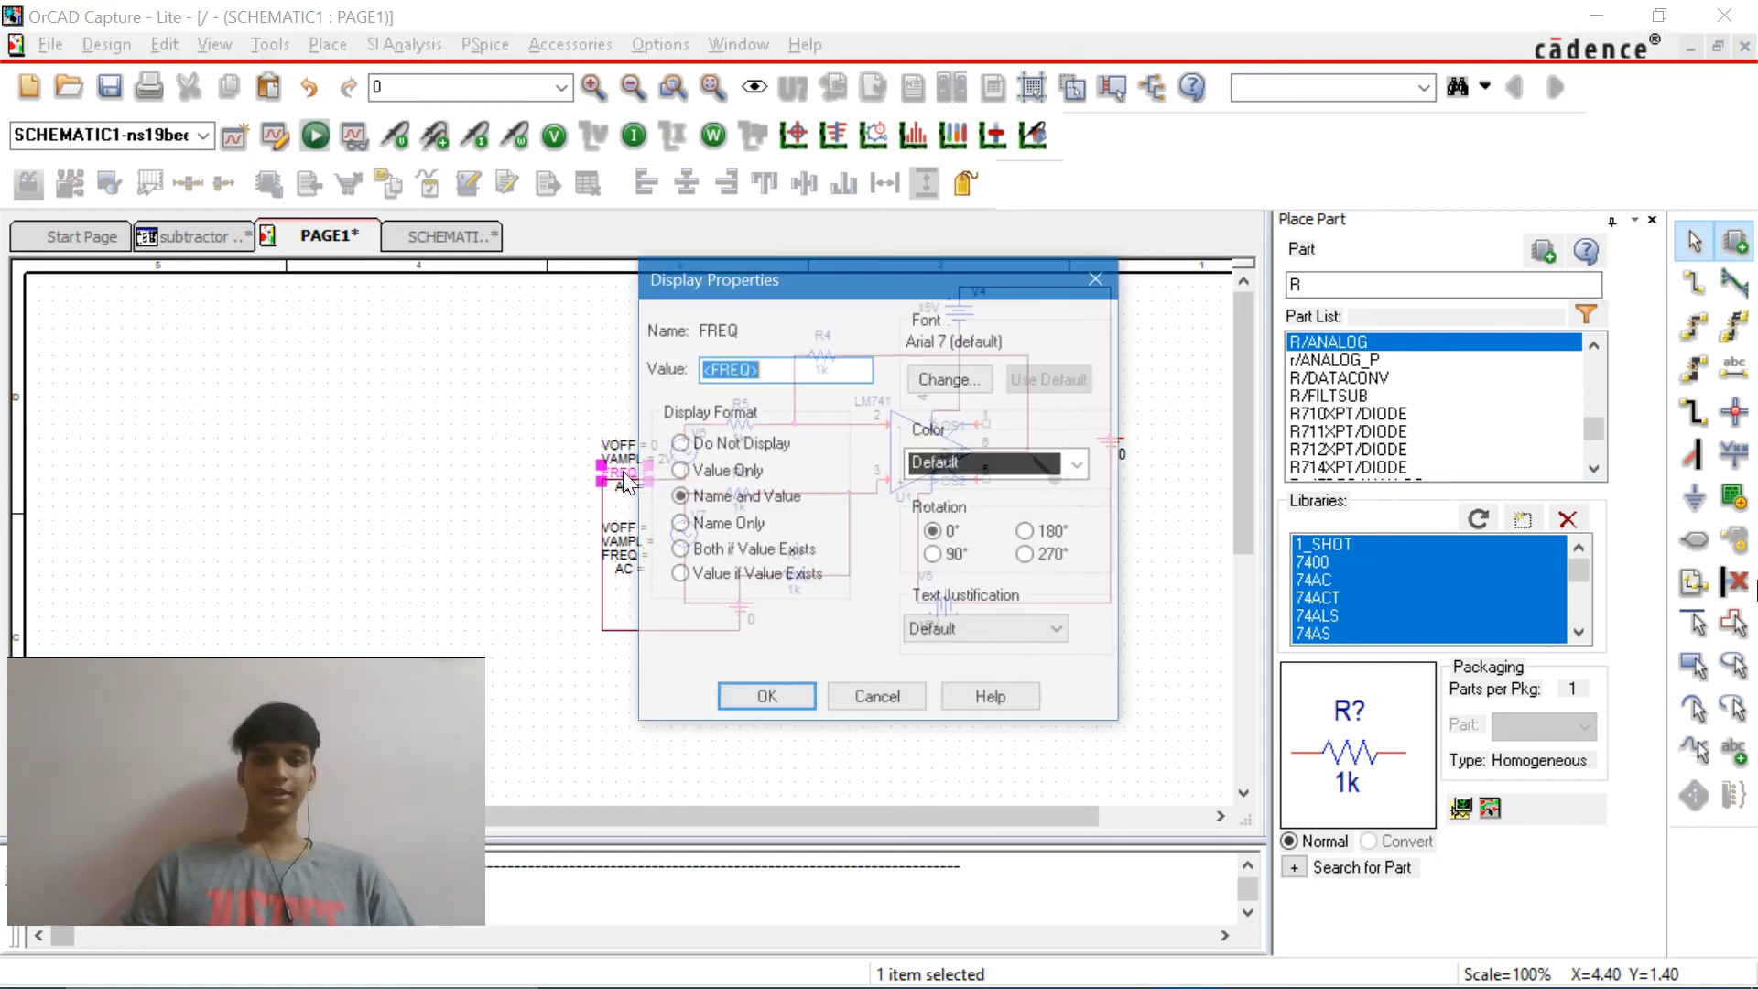
type("5k")
key("Return")
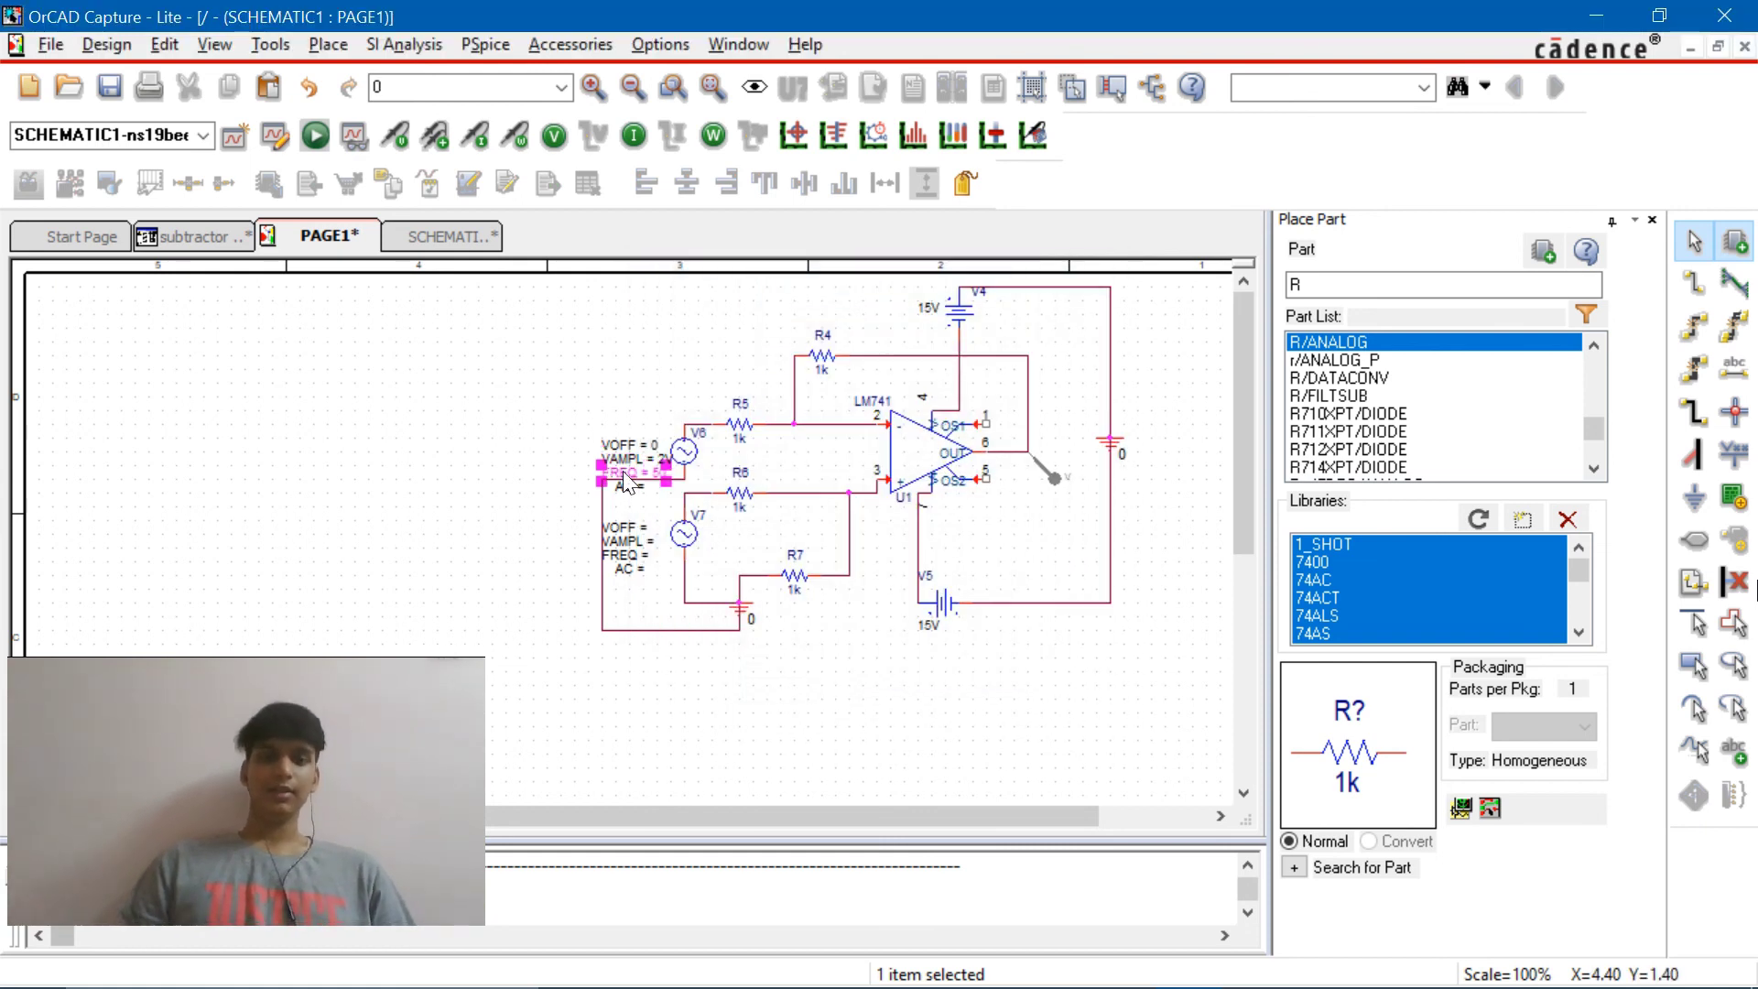
Set sine source V7 to VOFF 0, VAMPL 4V and FREQ 50
double_click(644, 537)
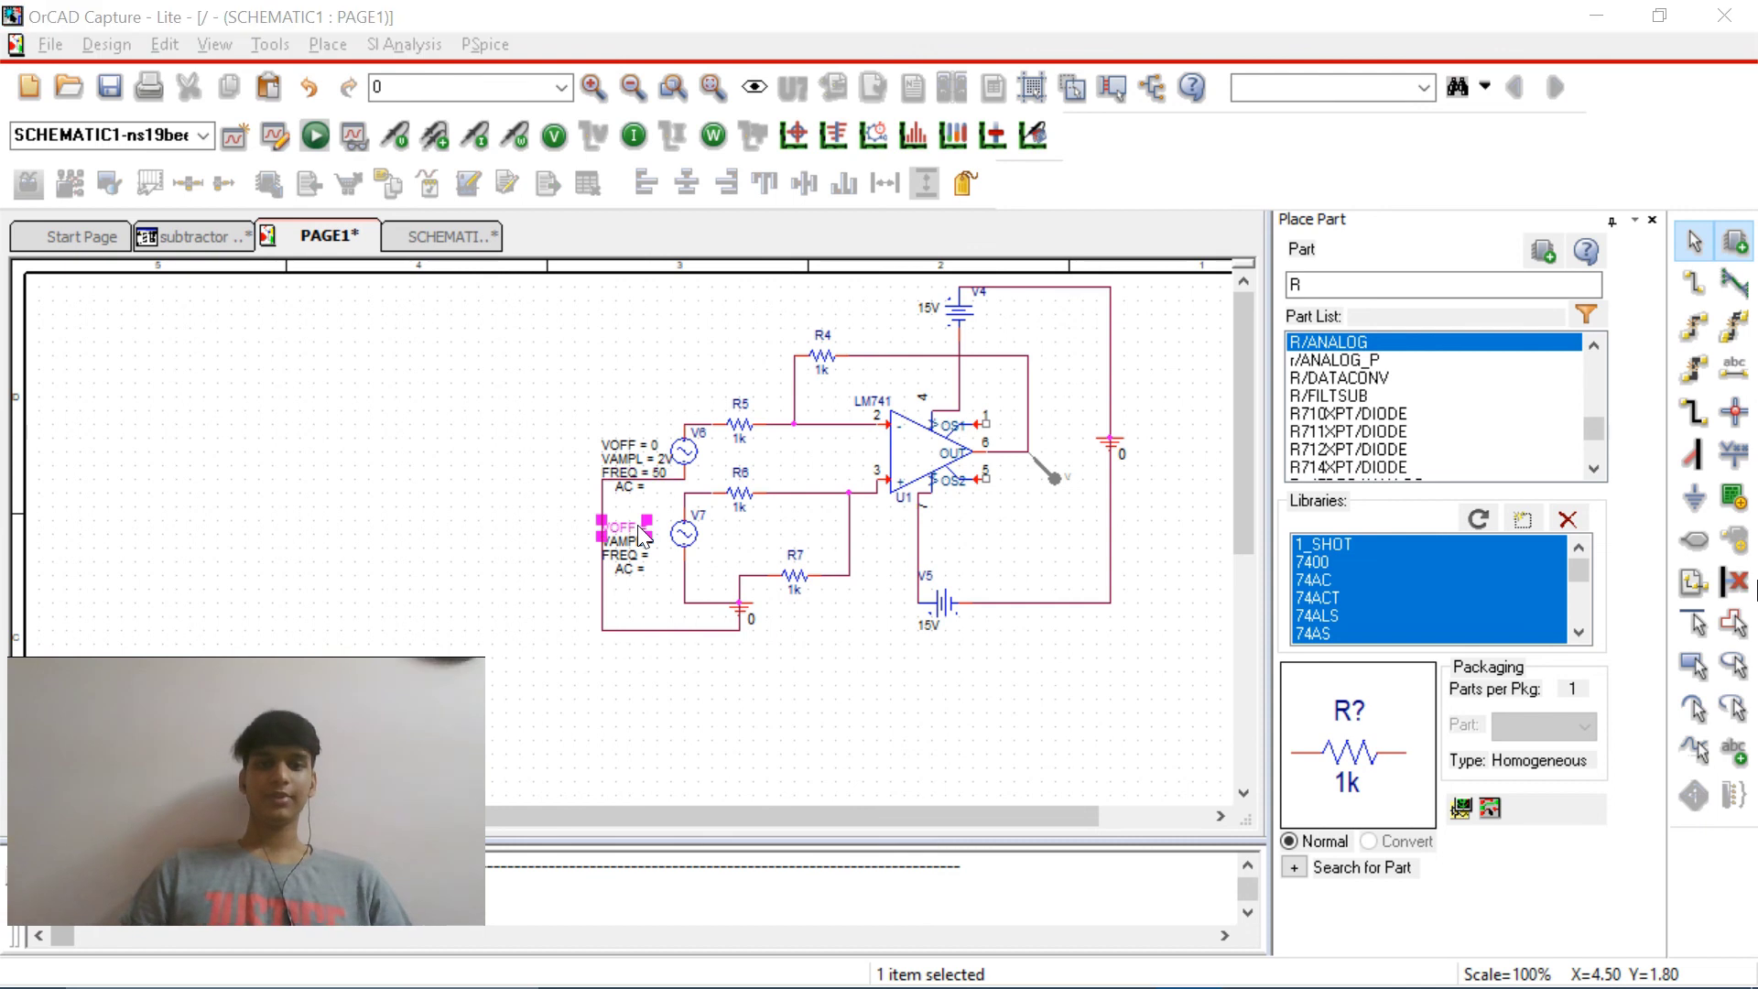
key("Escape")
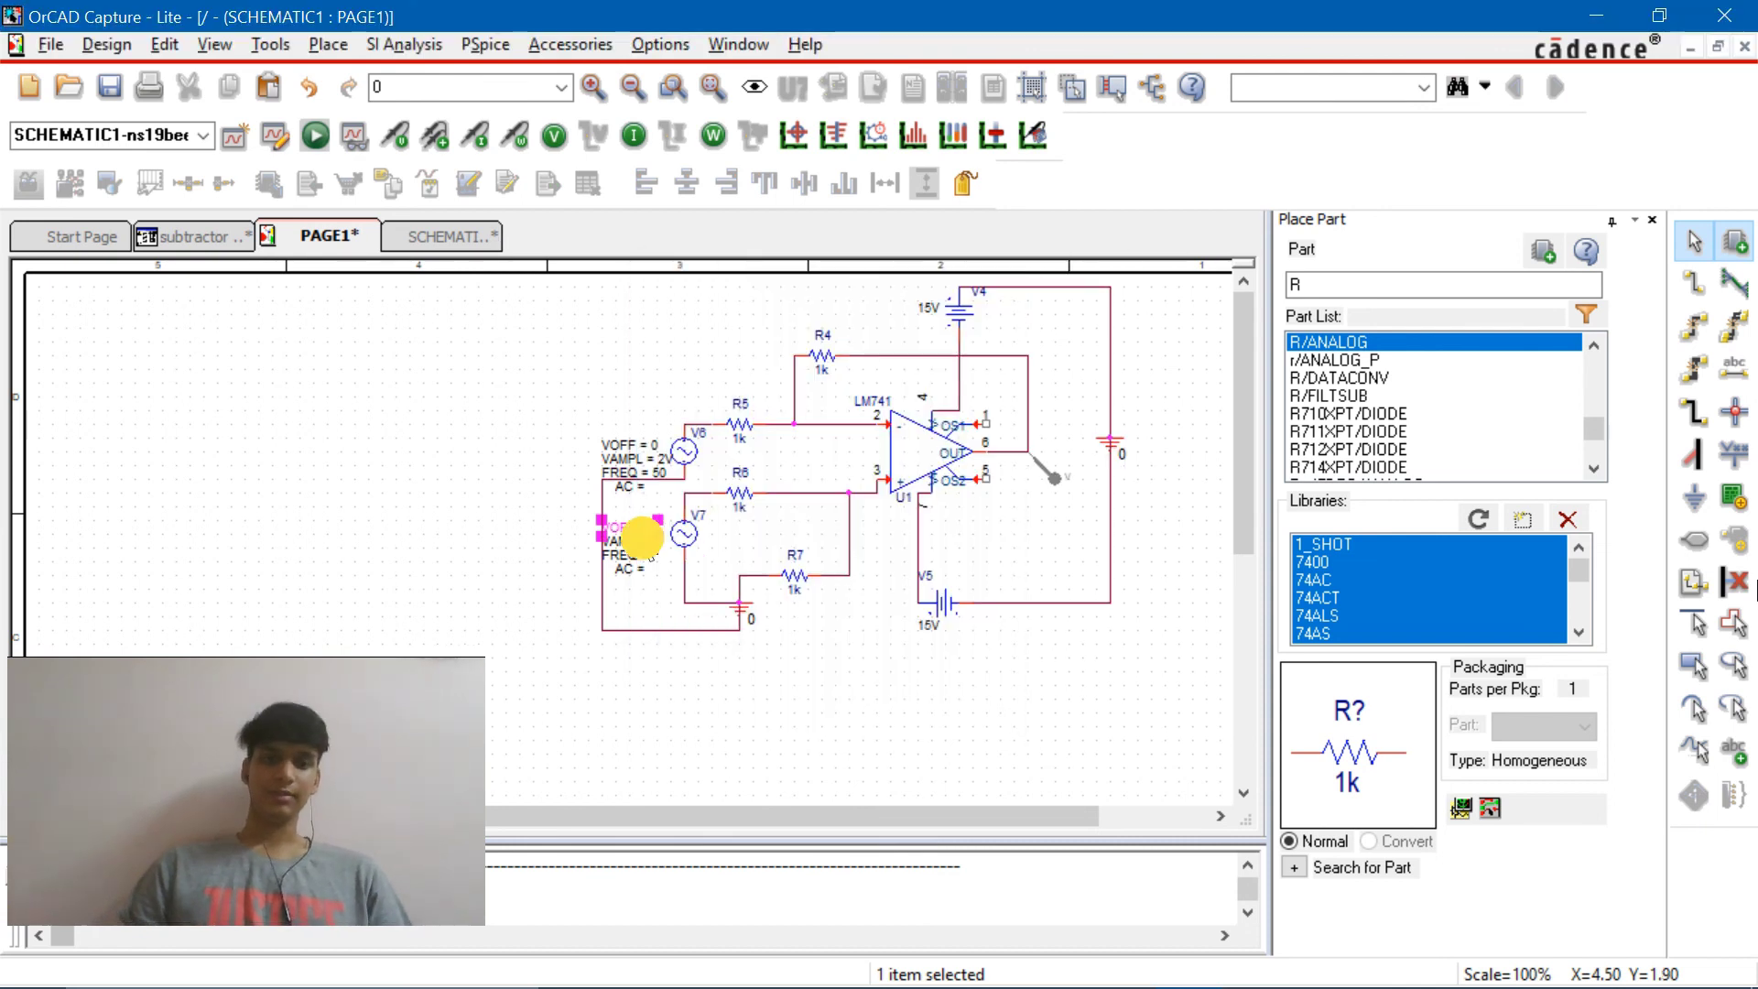
double_click(640, 544)
type("4V")
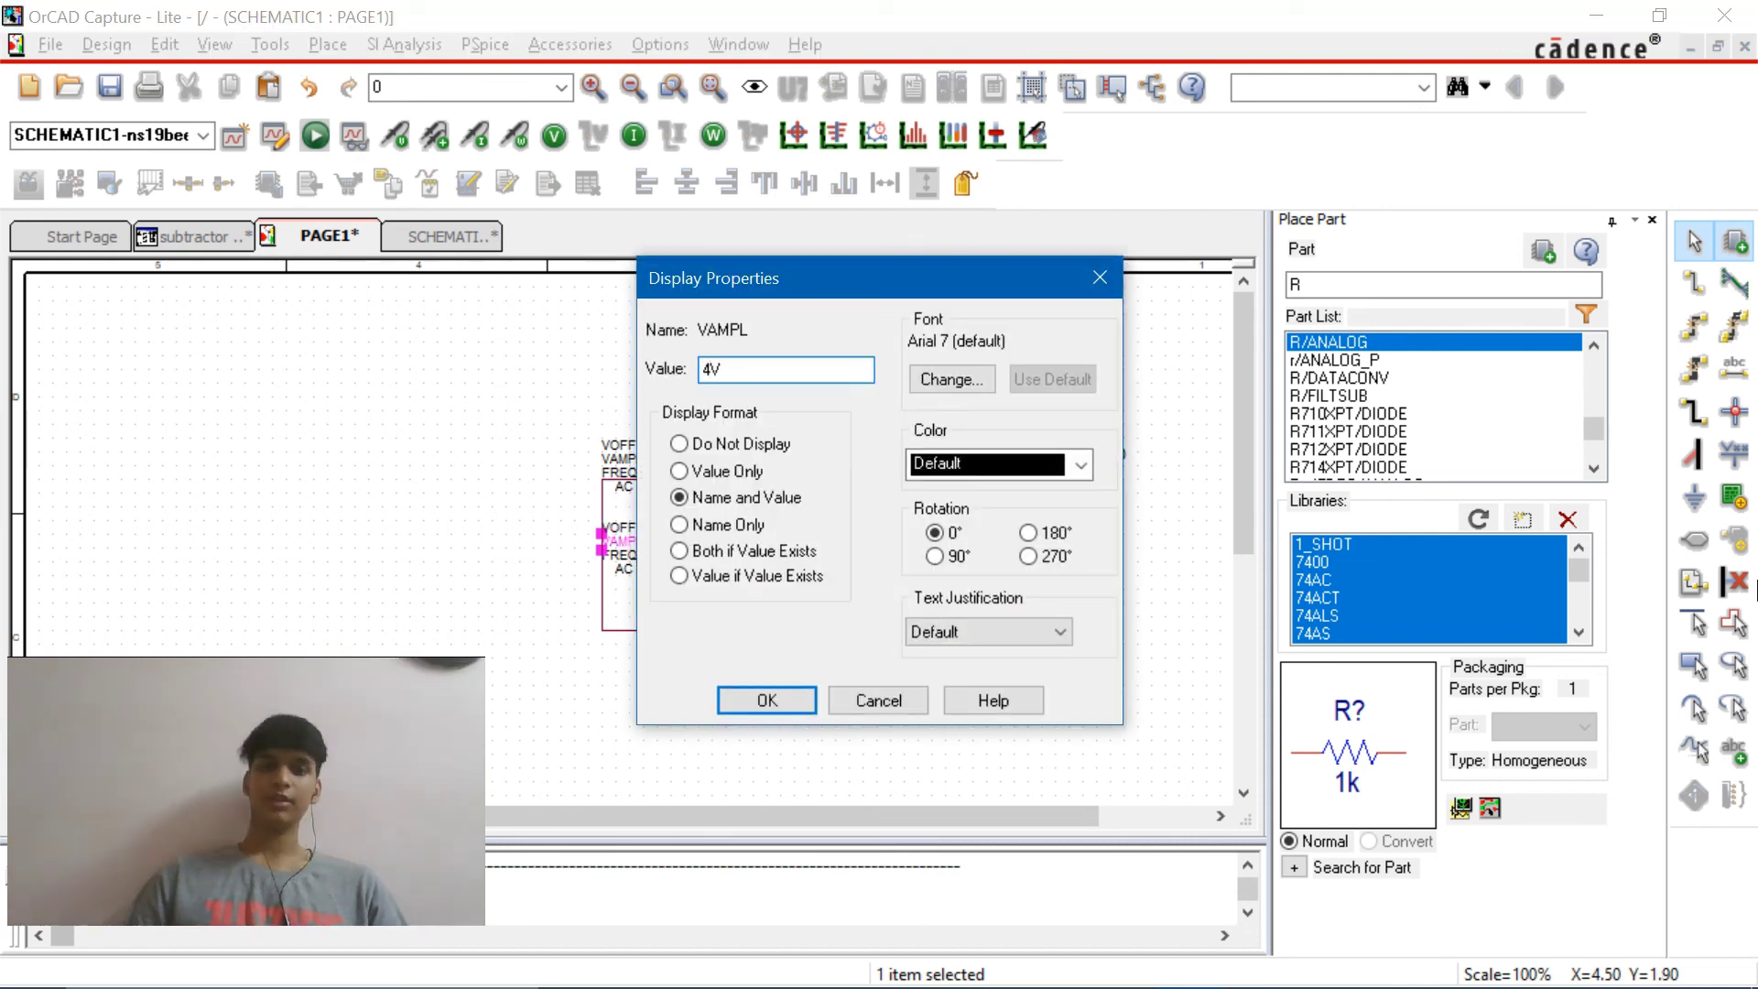
key("Return")
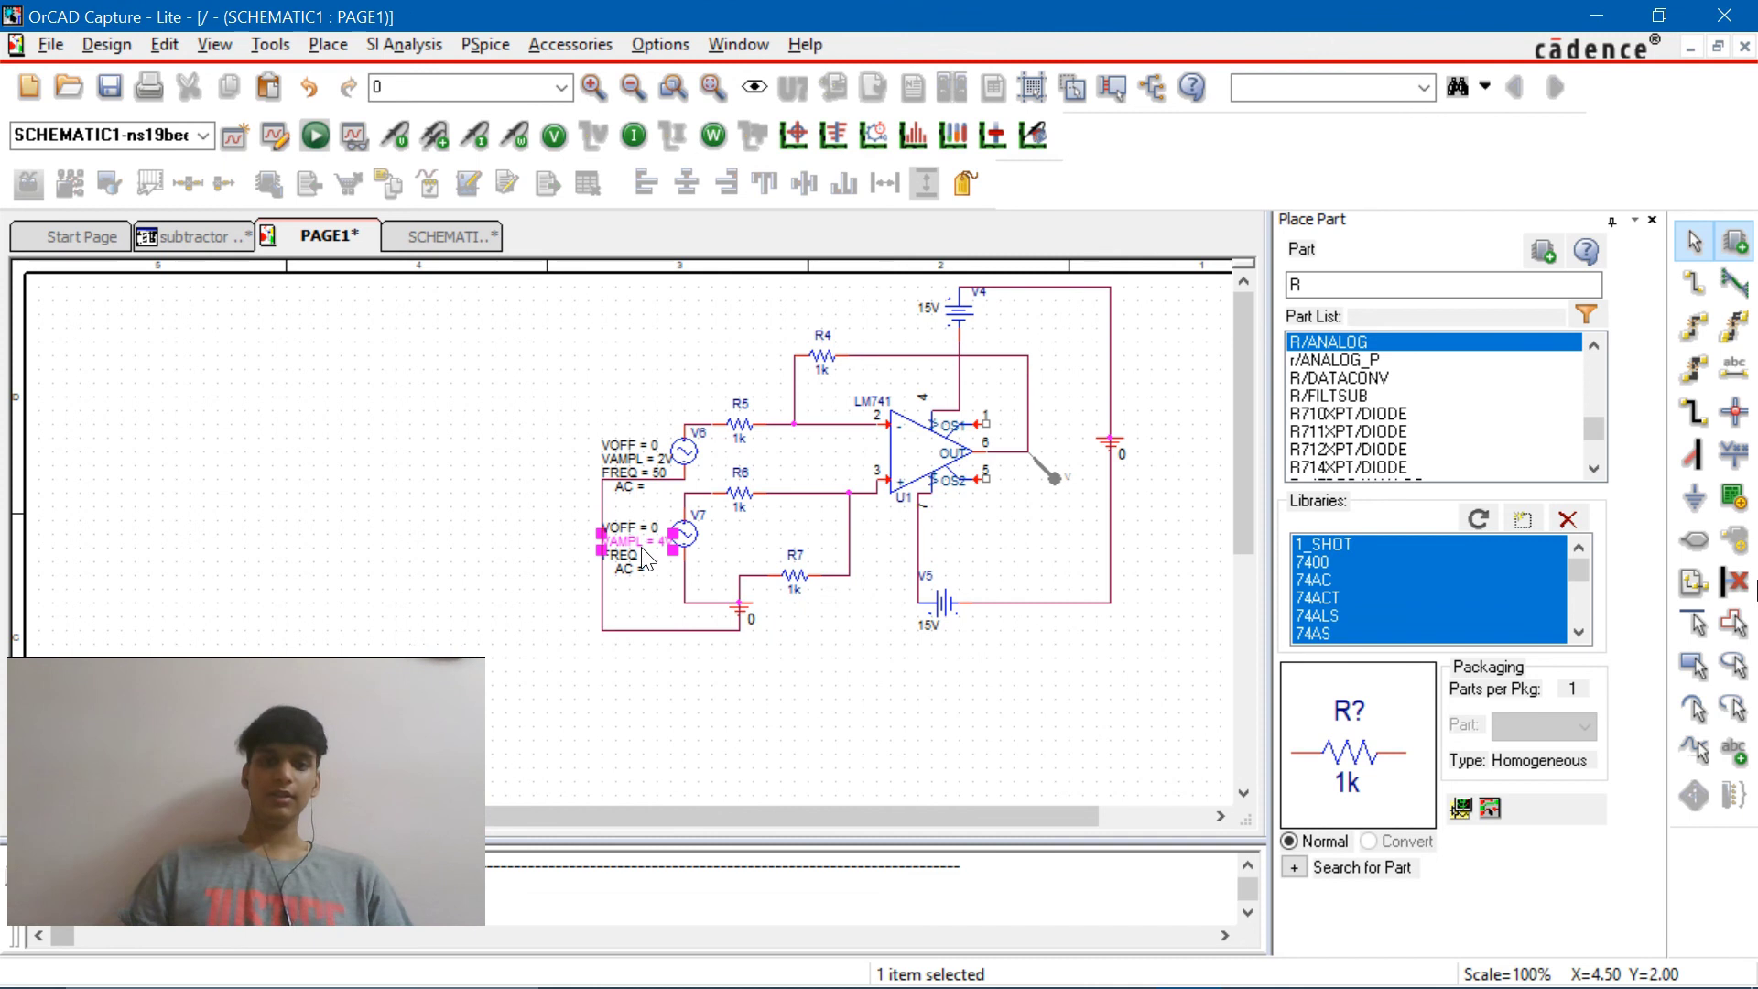
double_click(640, 552)
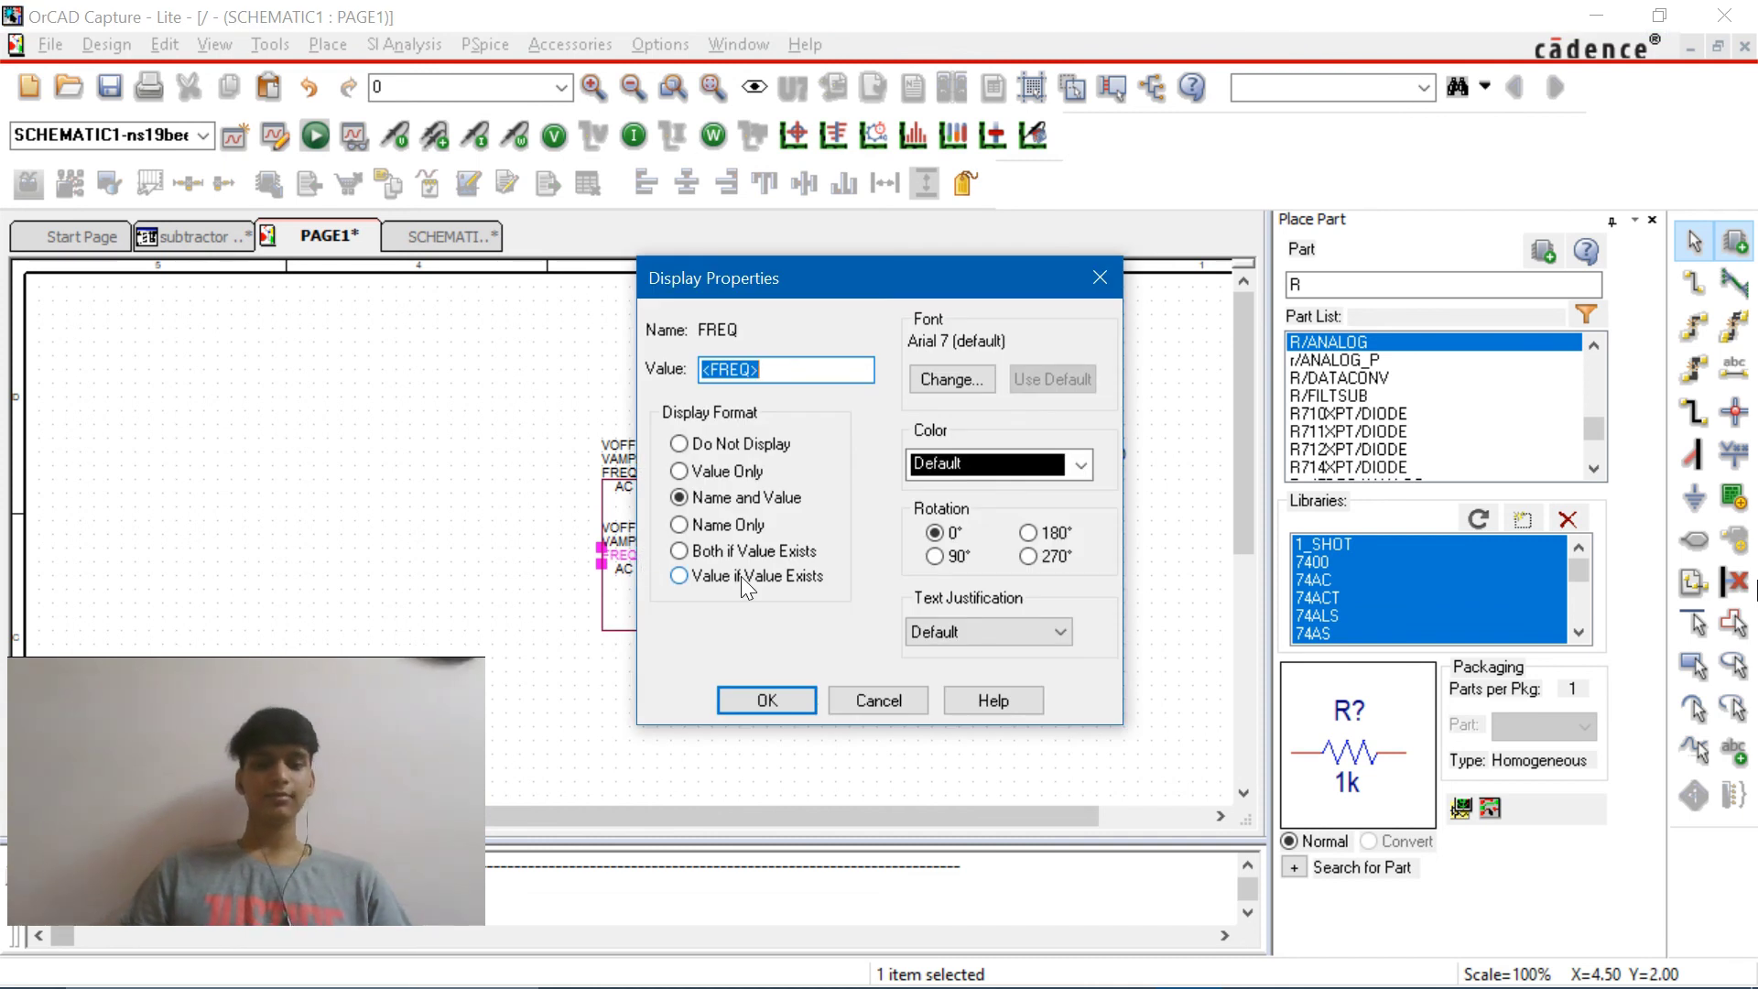
type("50")
key("Return")
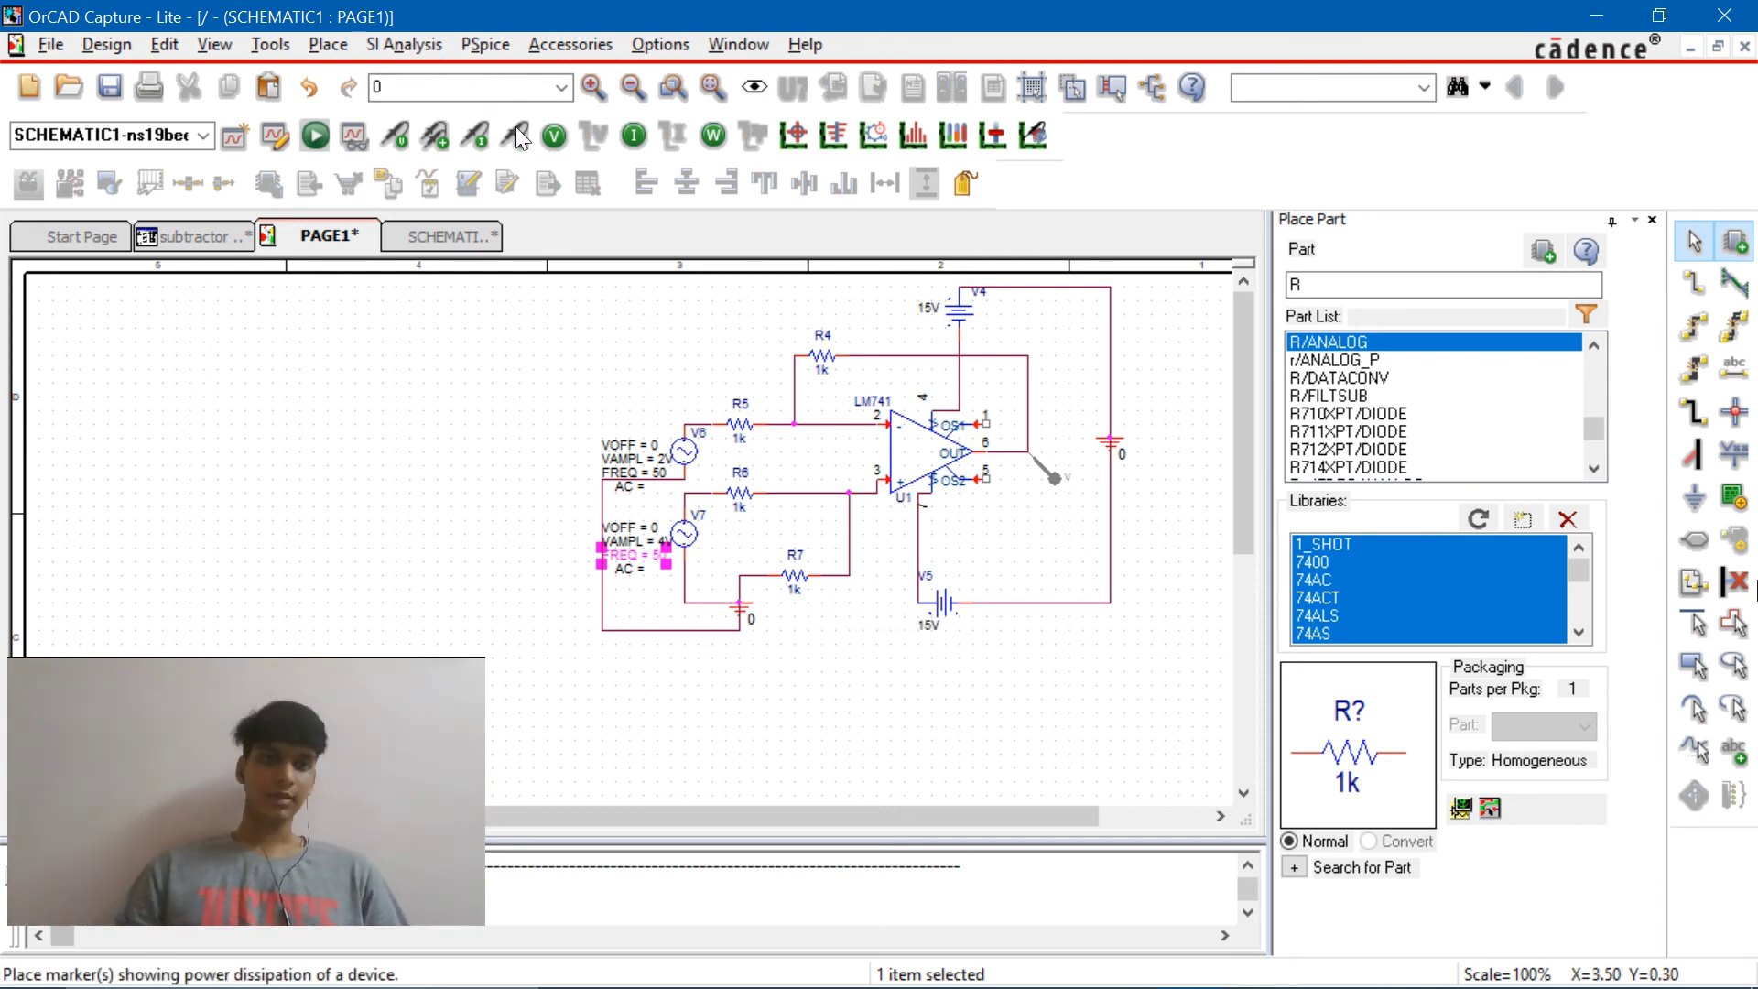
Place voltage probes on the V6–R5 net and the V7–R6 net
left_click(678, 368)
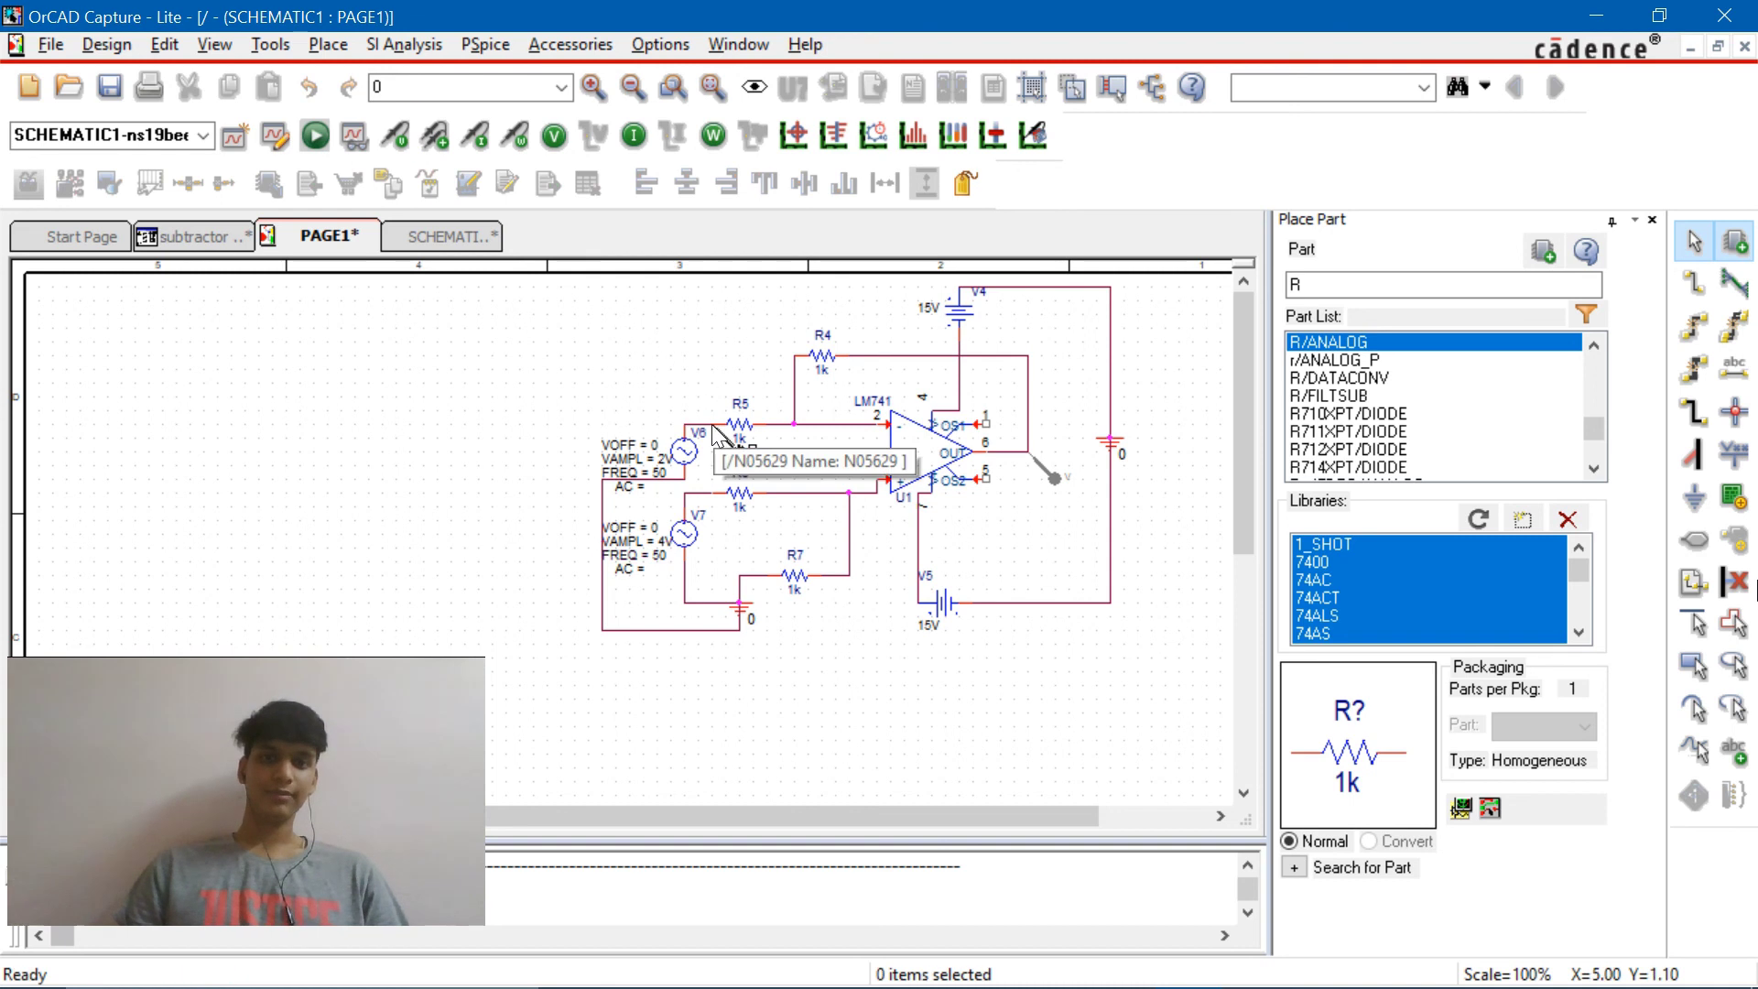
left_click(713, 428)
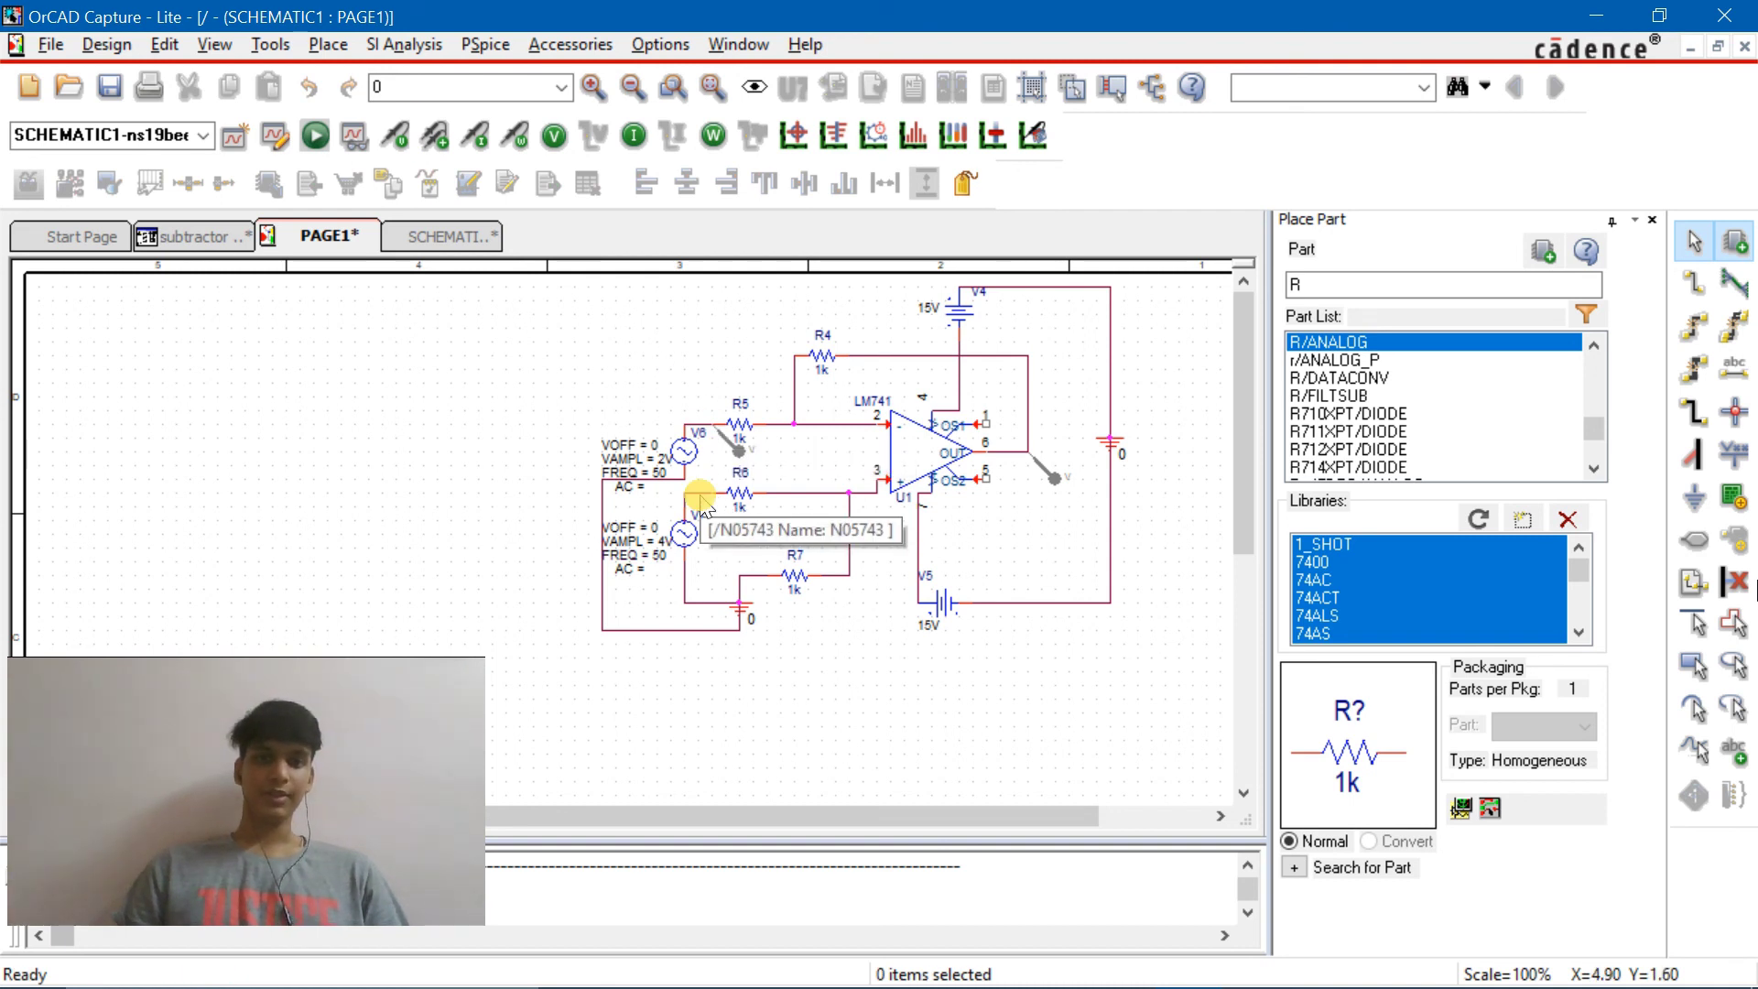
left_click(705, 497)
left_click(733, 447)
left_click(720, 446)
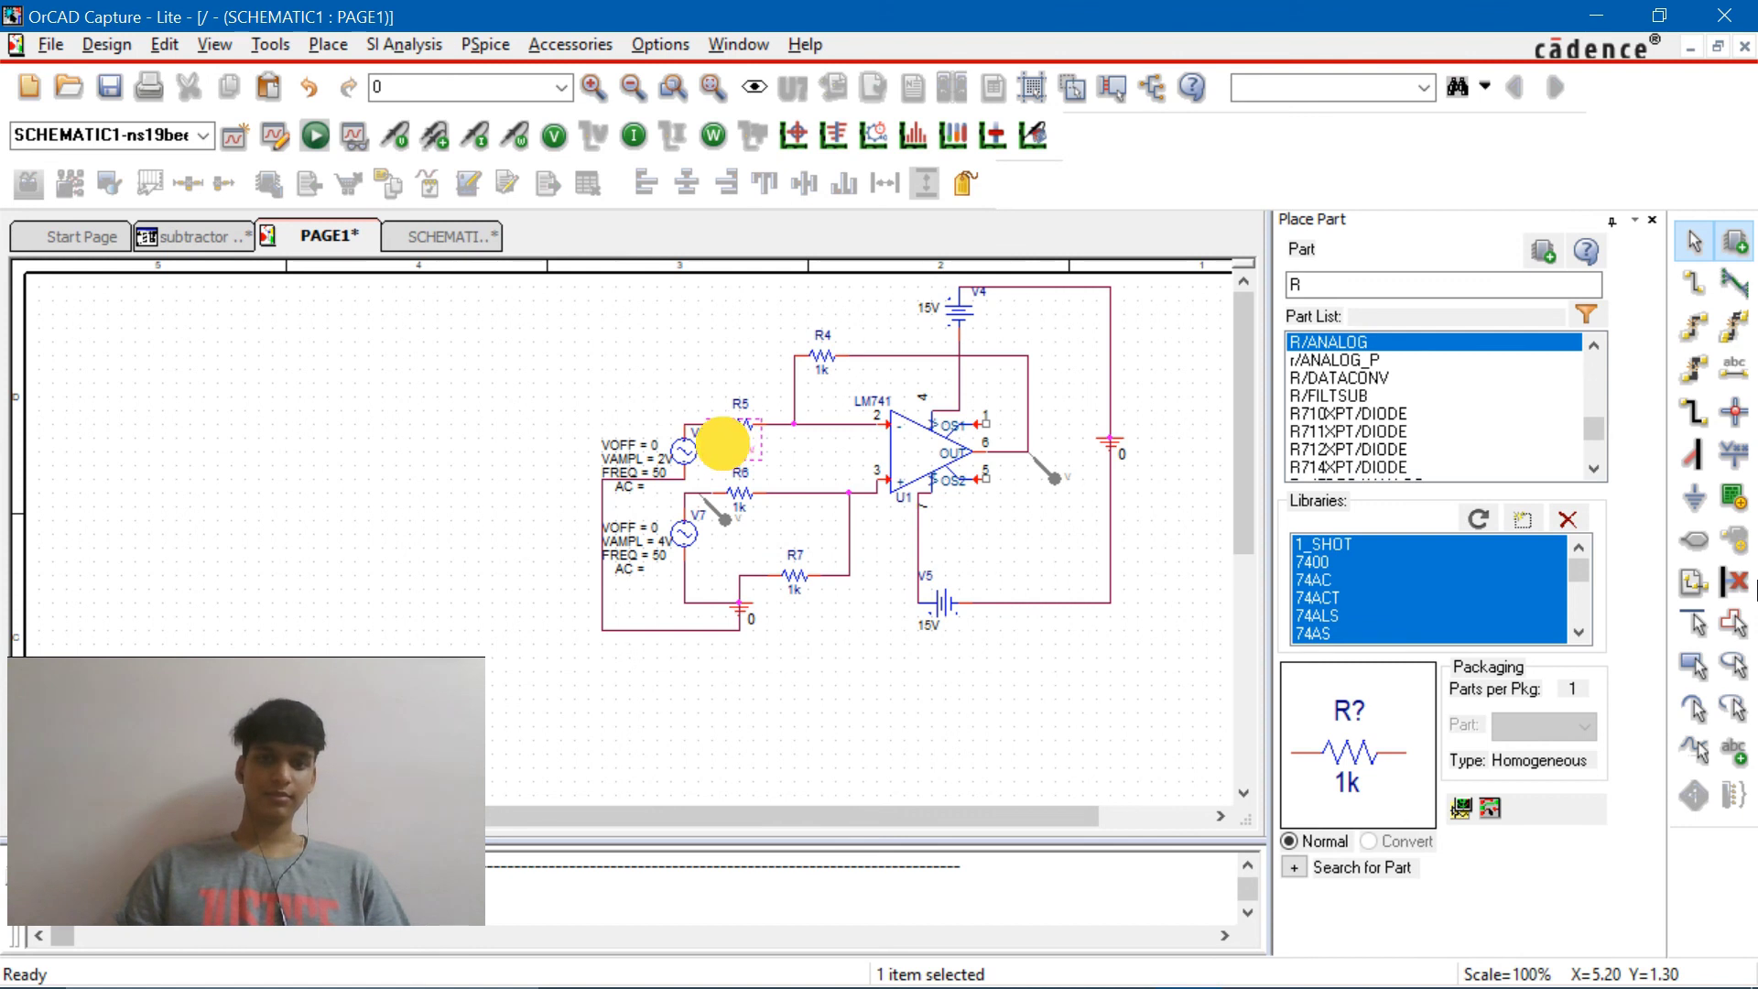
left_click(721, 449)
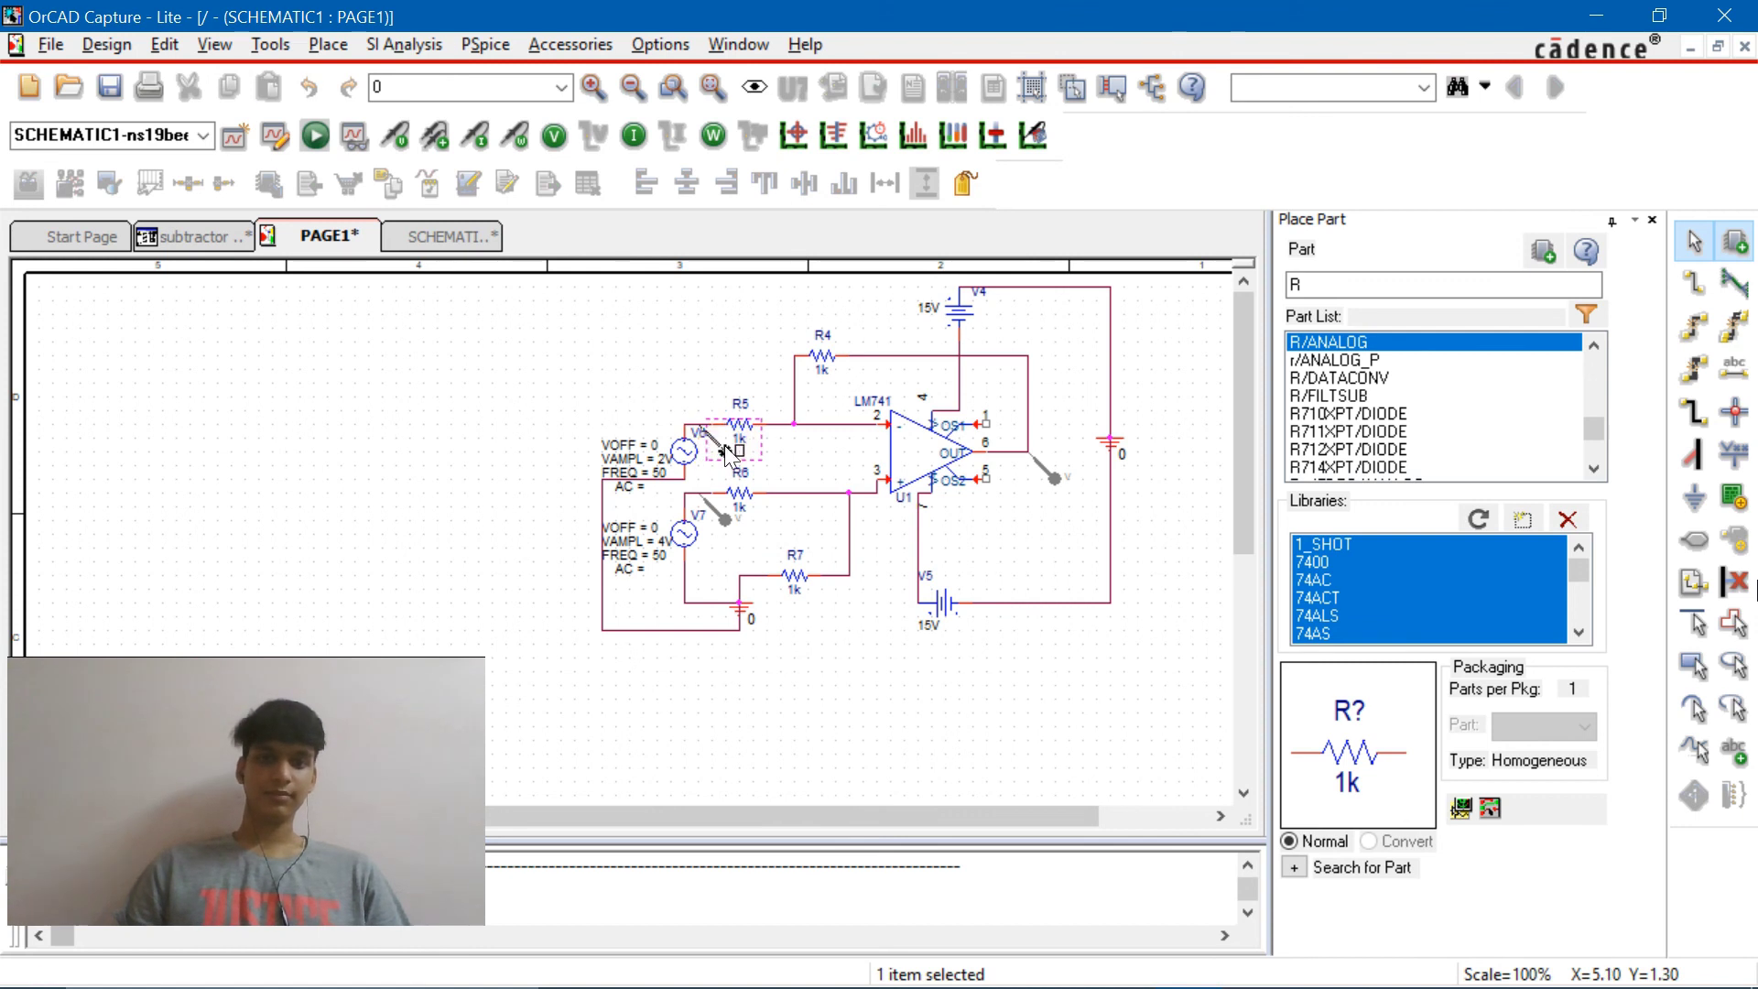
Run the PSpice simulation from the PSpice menu
left_click(882, 591)
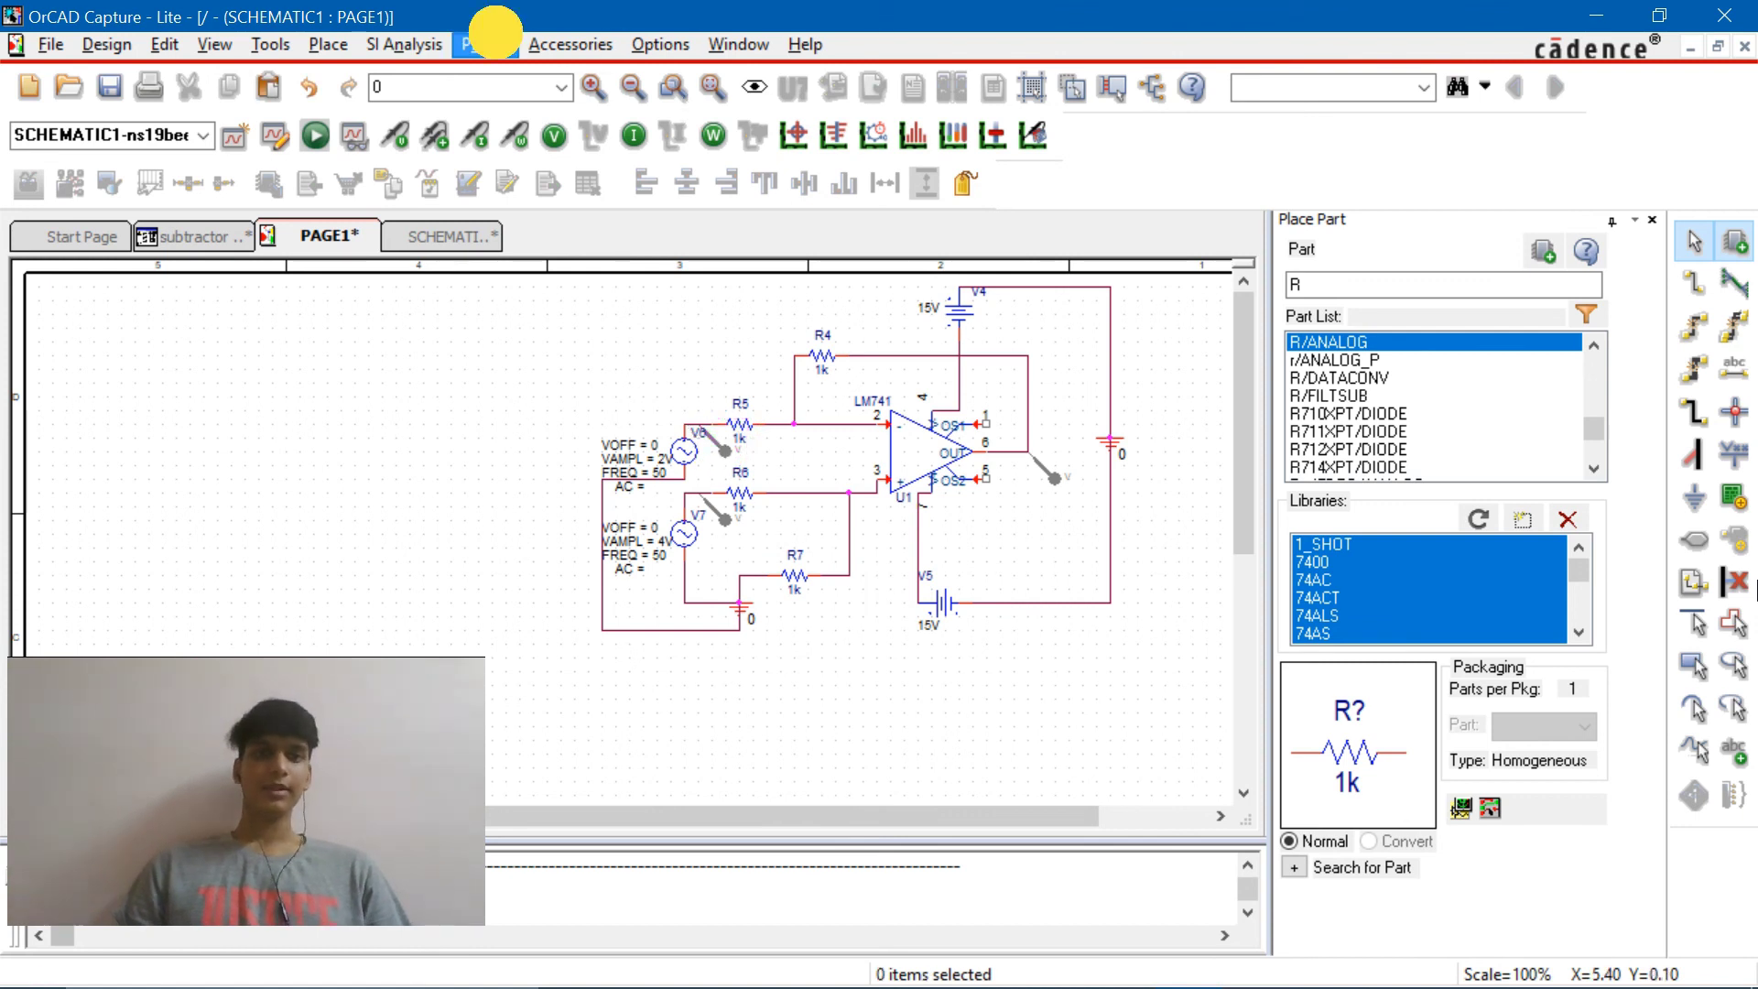
left_click(485, 44)
left_click(504, 130)
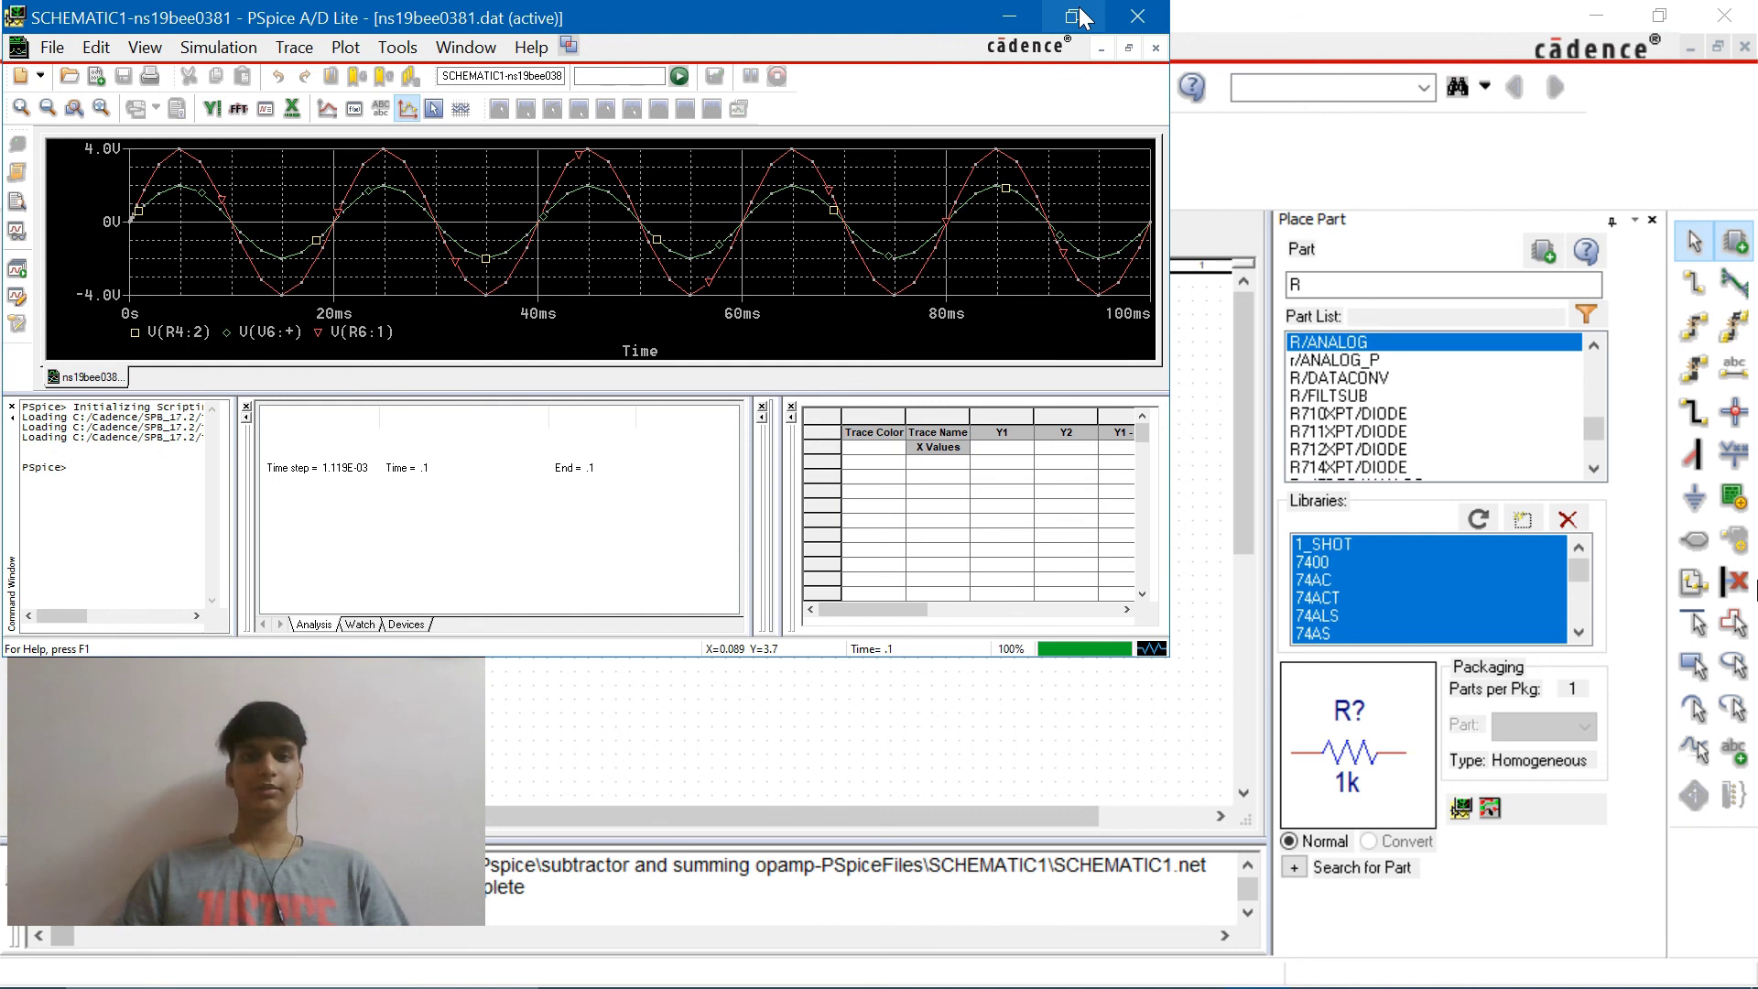
Resize, move and re-maximize the PSpice plot to review the three sine waveforms, then close it
left_click(1082, 16)
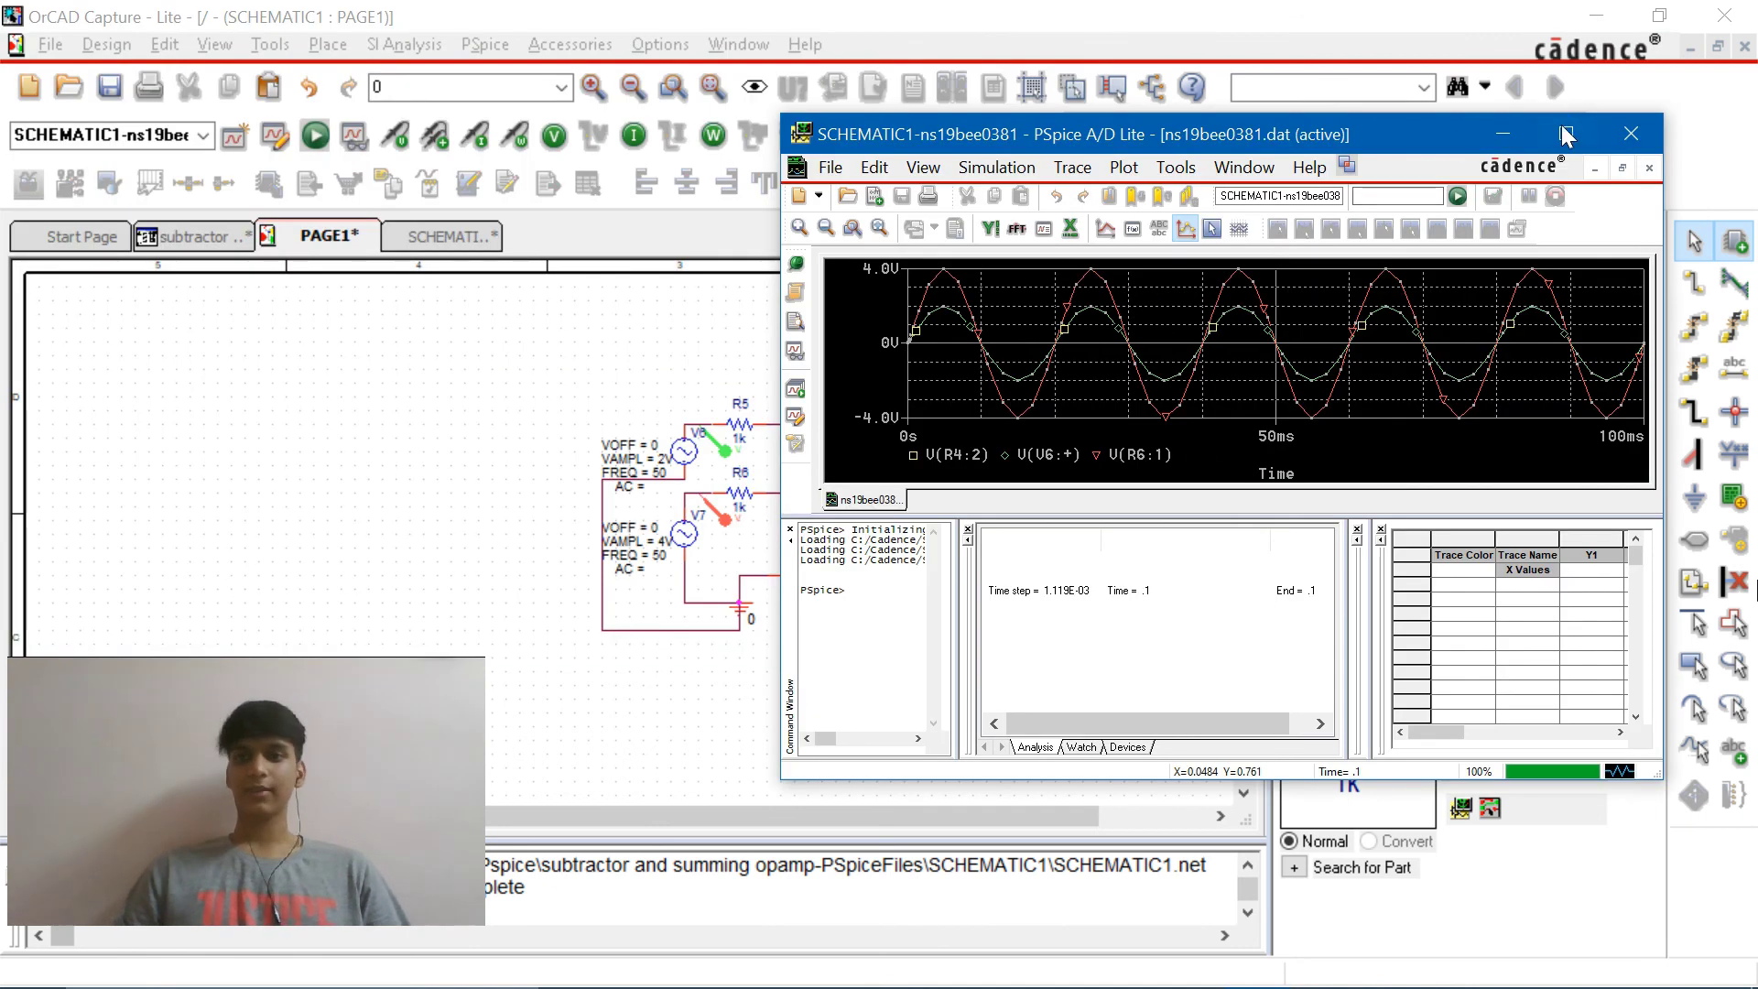
left_click_drag(1405, 135, 1279, 106)
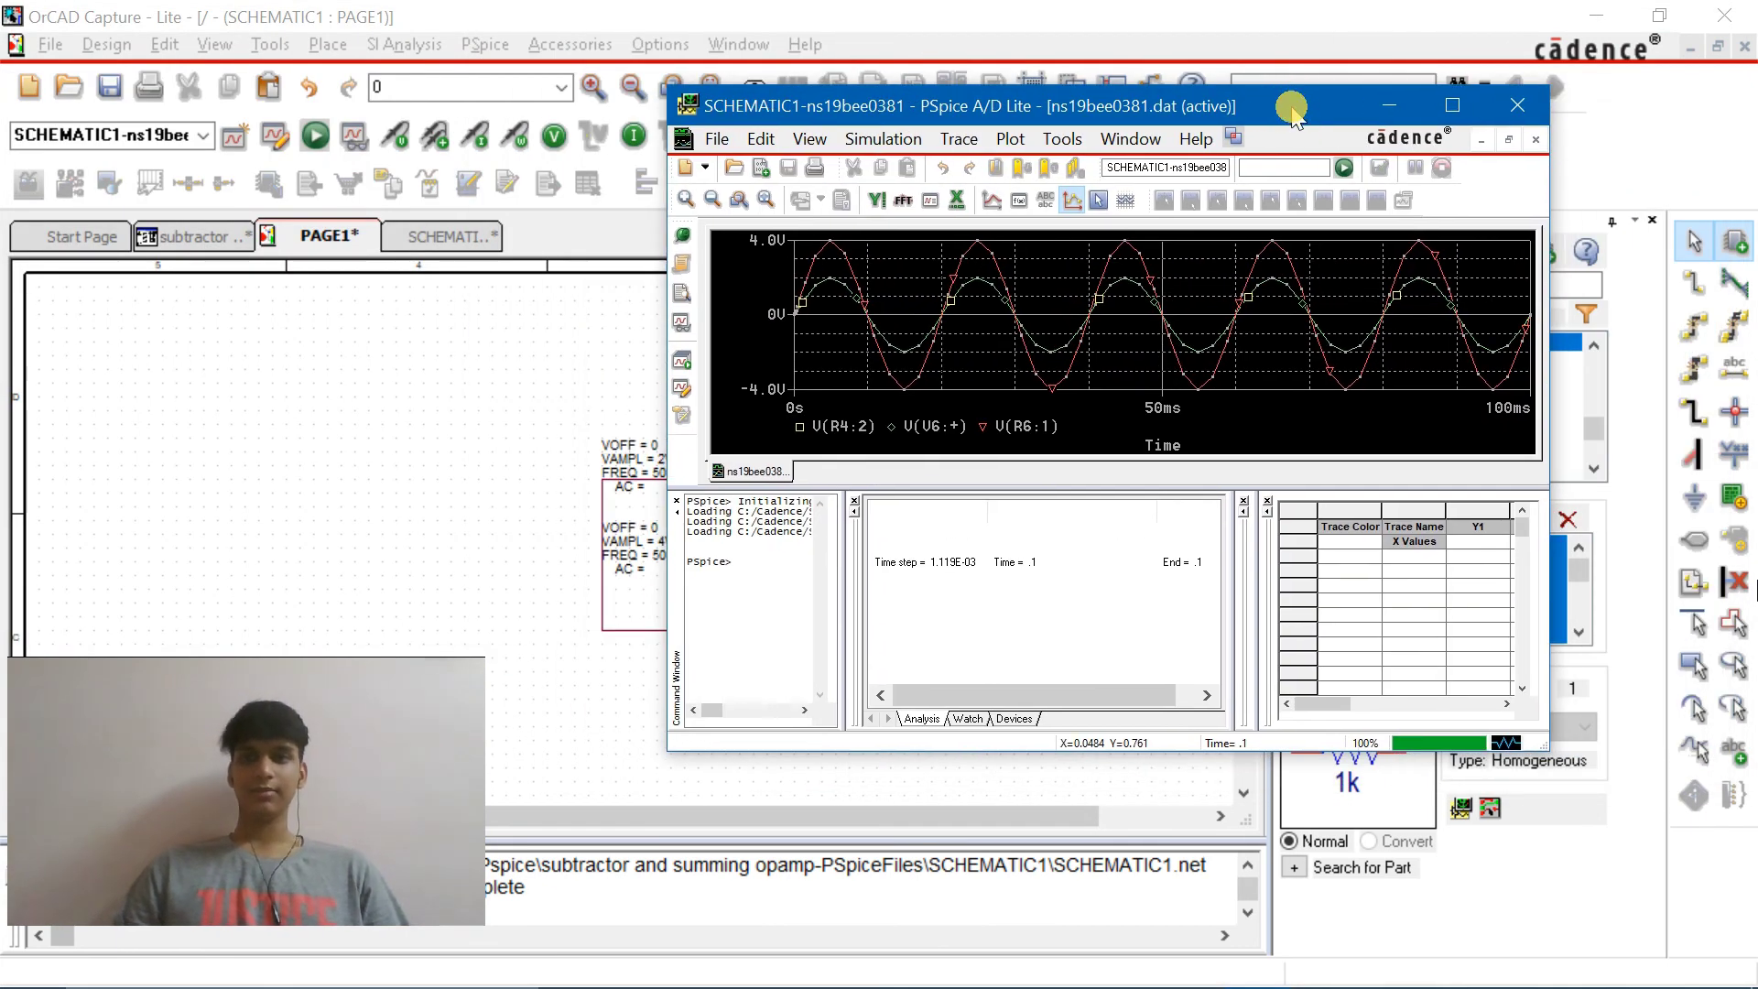
left_click(1388, 107)
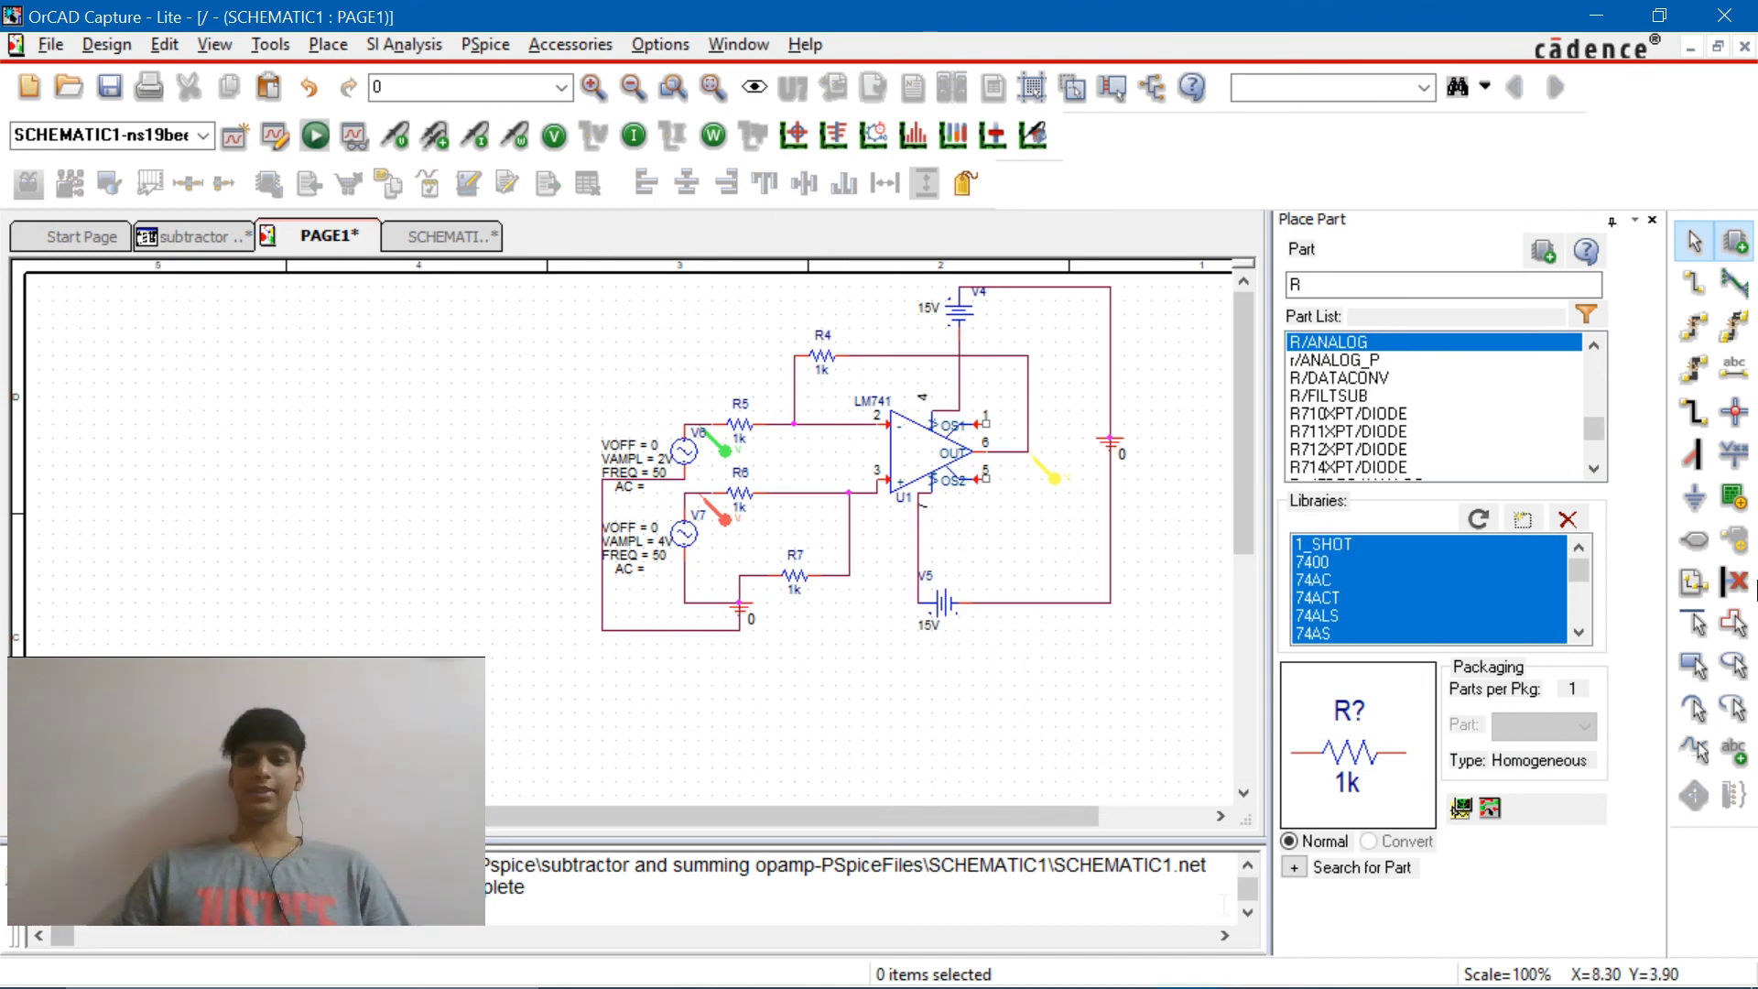
left_click(1256, 978)
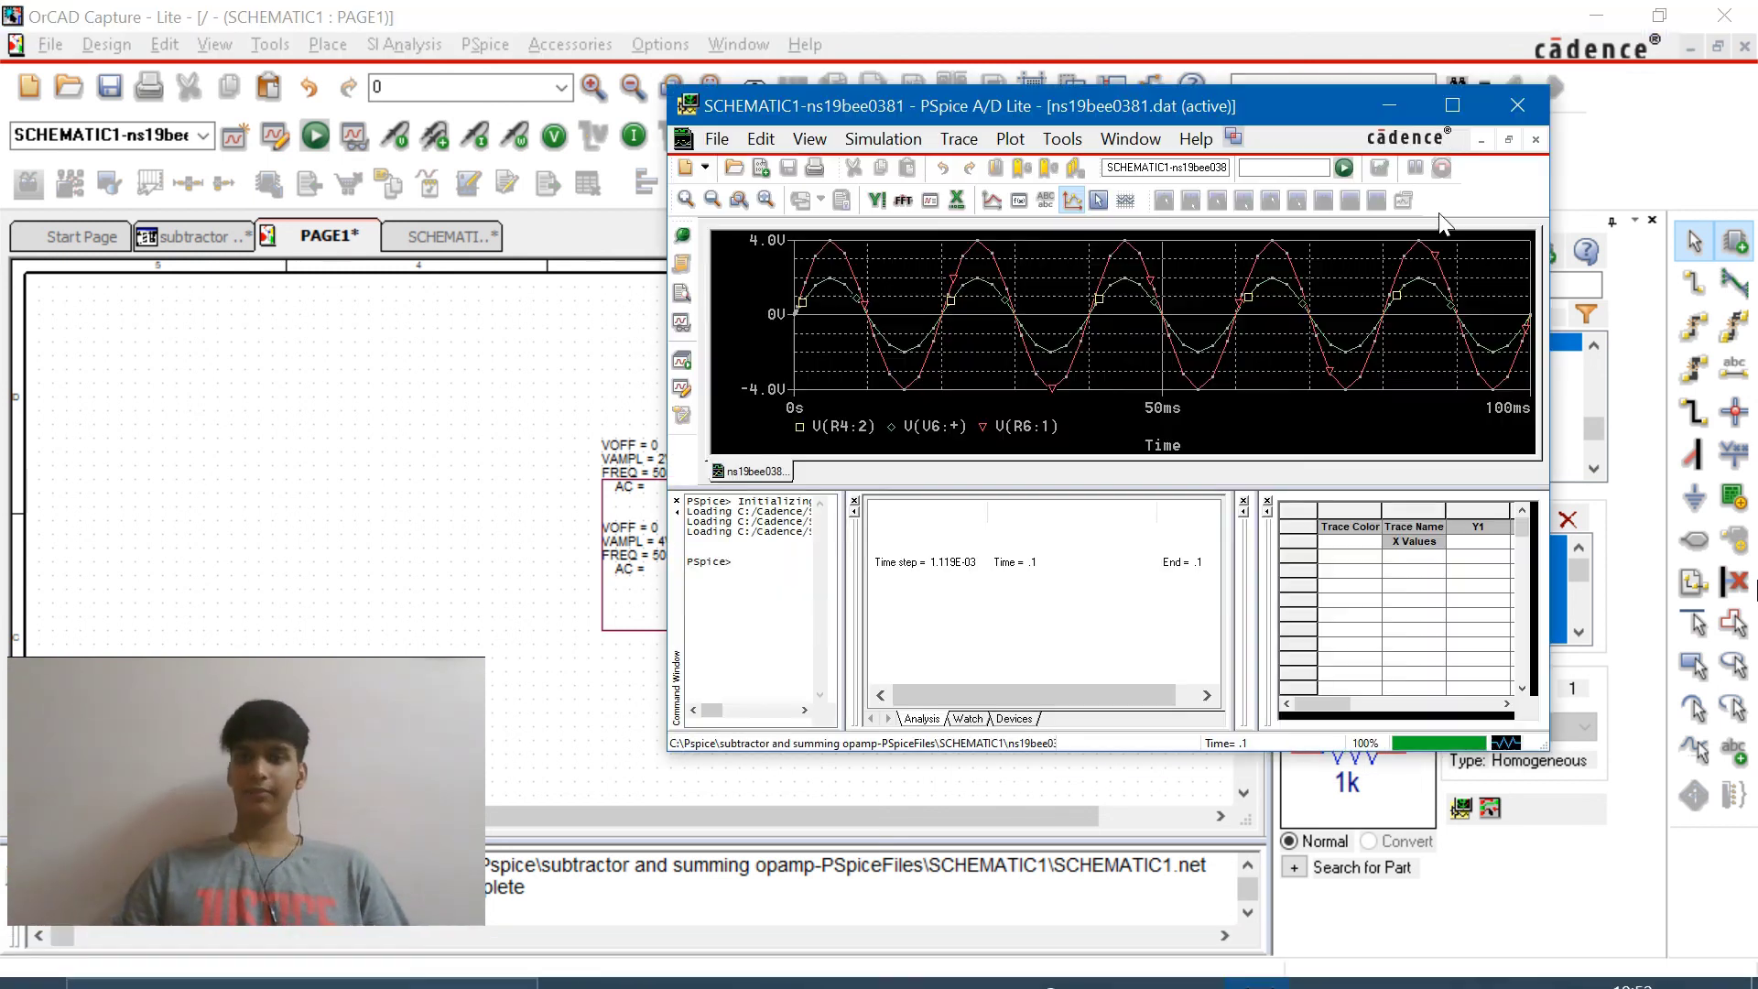
left_click(1447, 115)
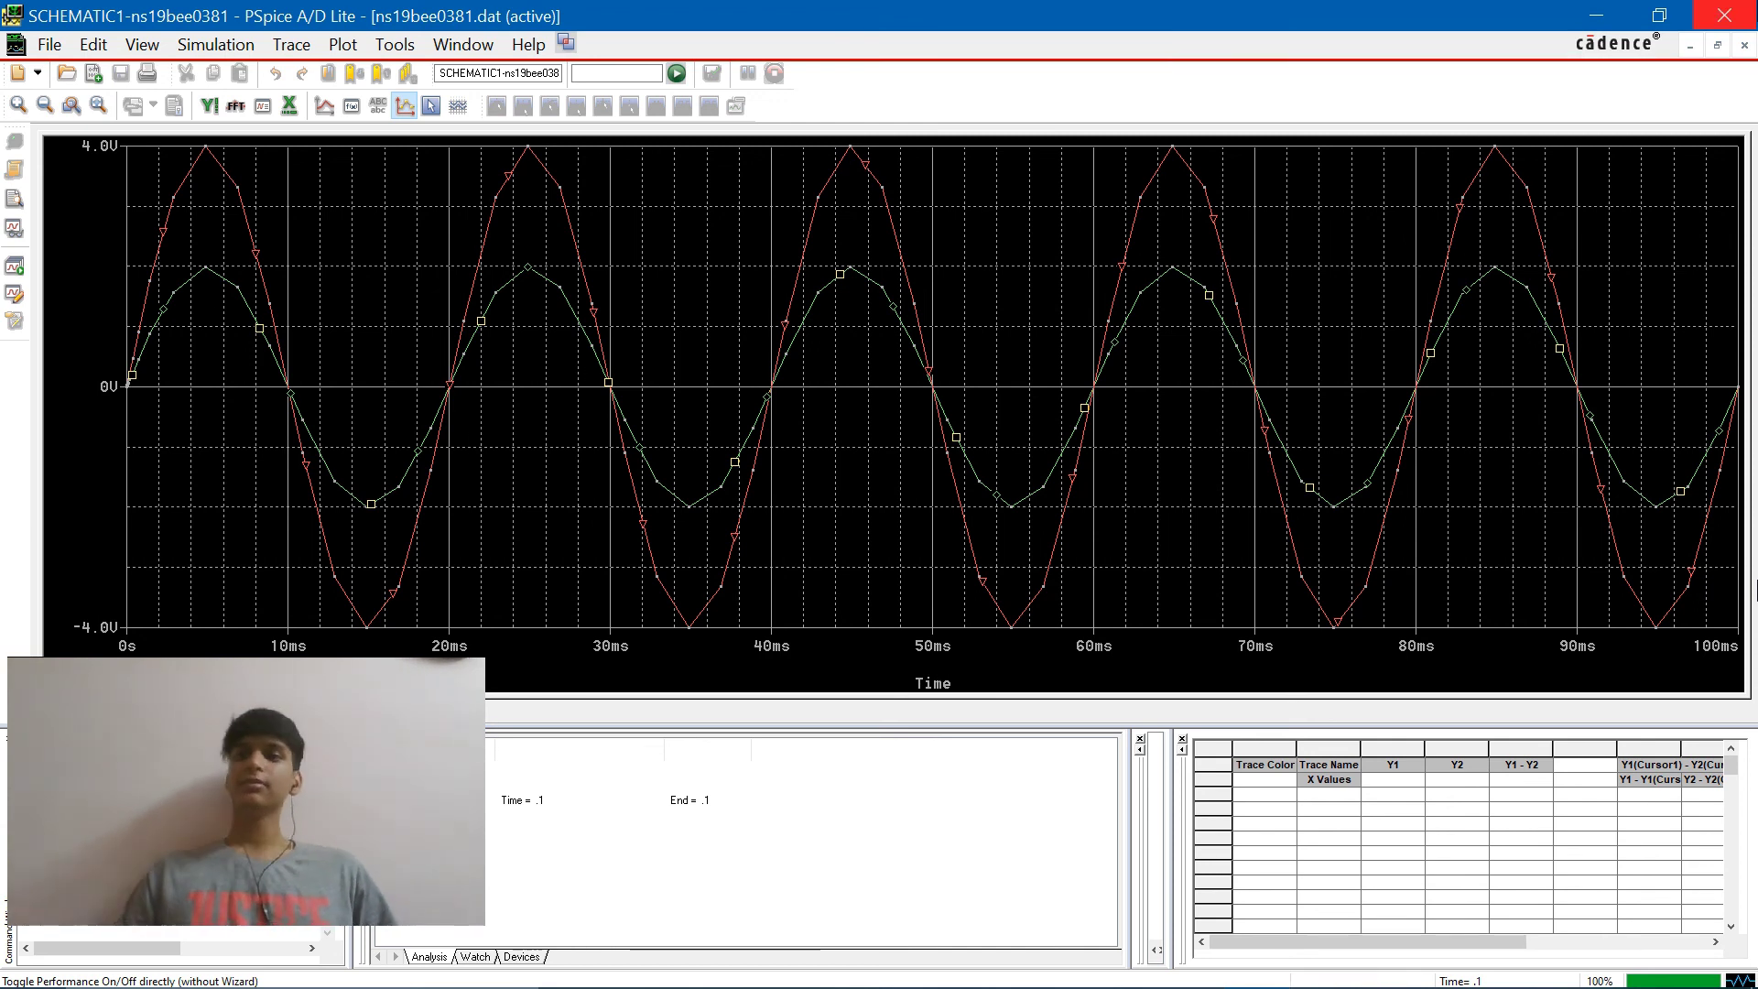
left_click(1752, 14)
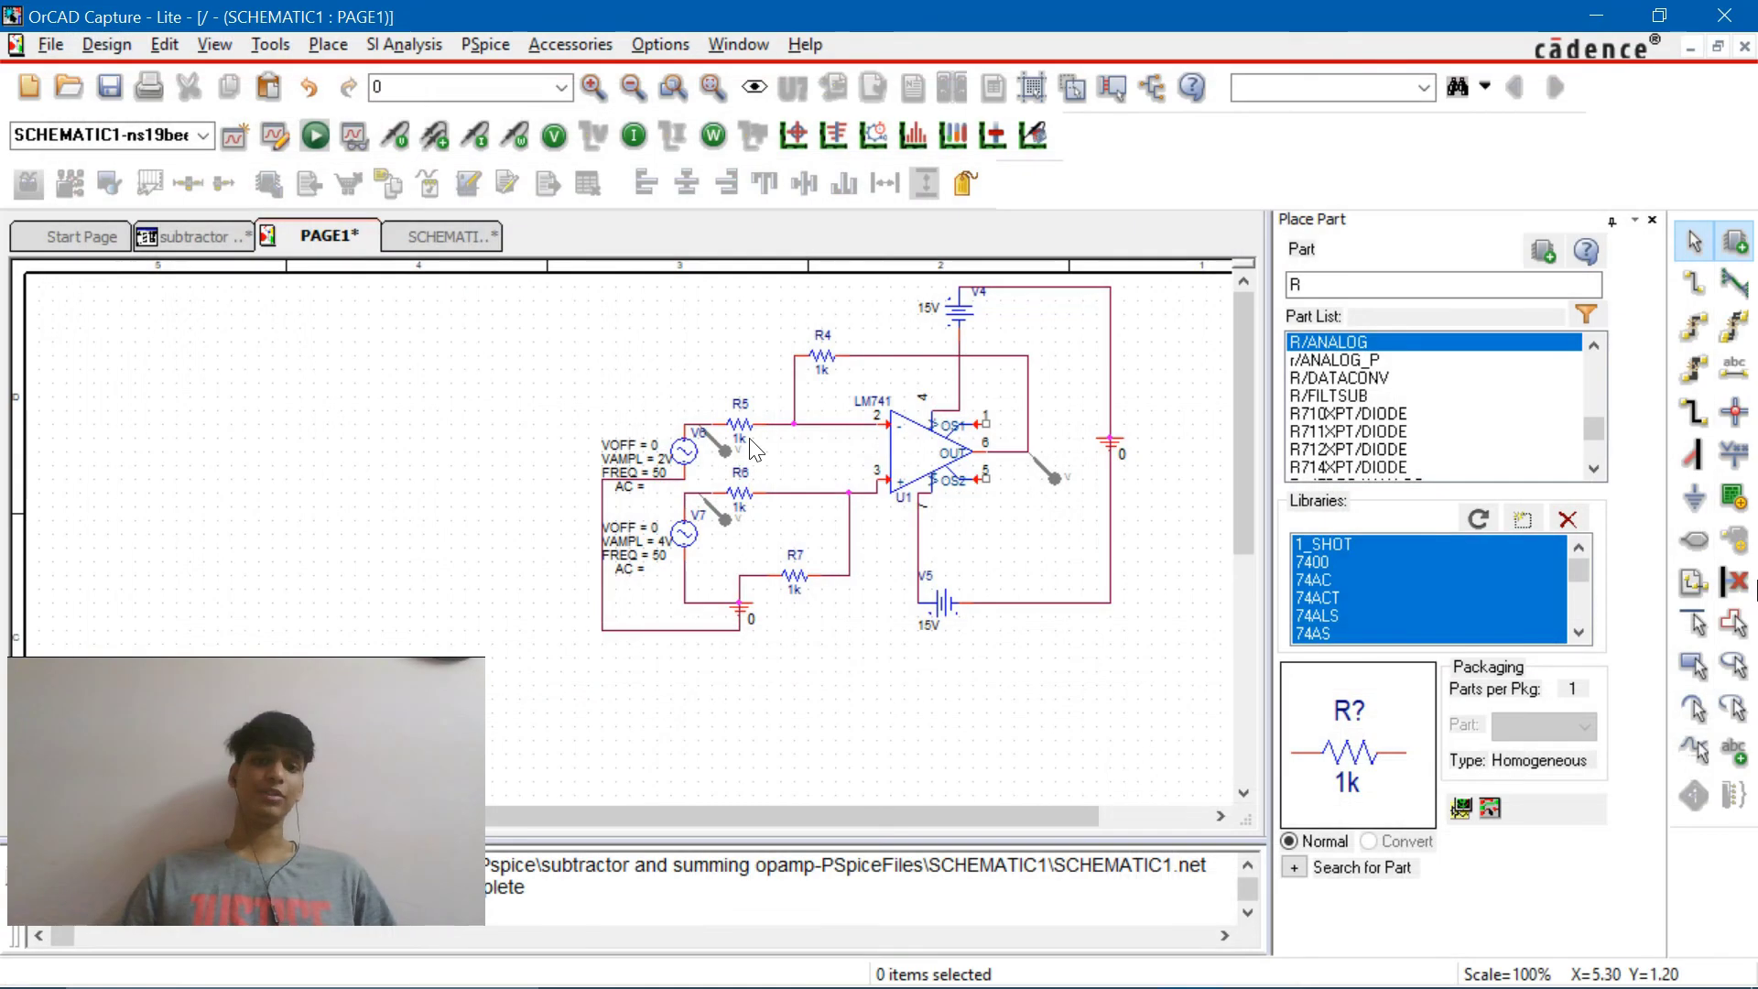
Change source V7's VAMPL from 4V to 5V and rerun the PSpice simulation
double_click(663, 538)
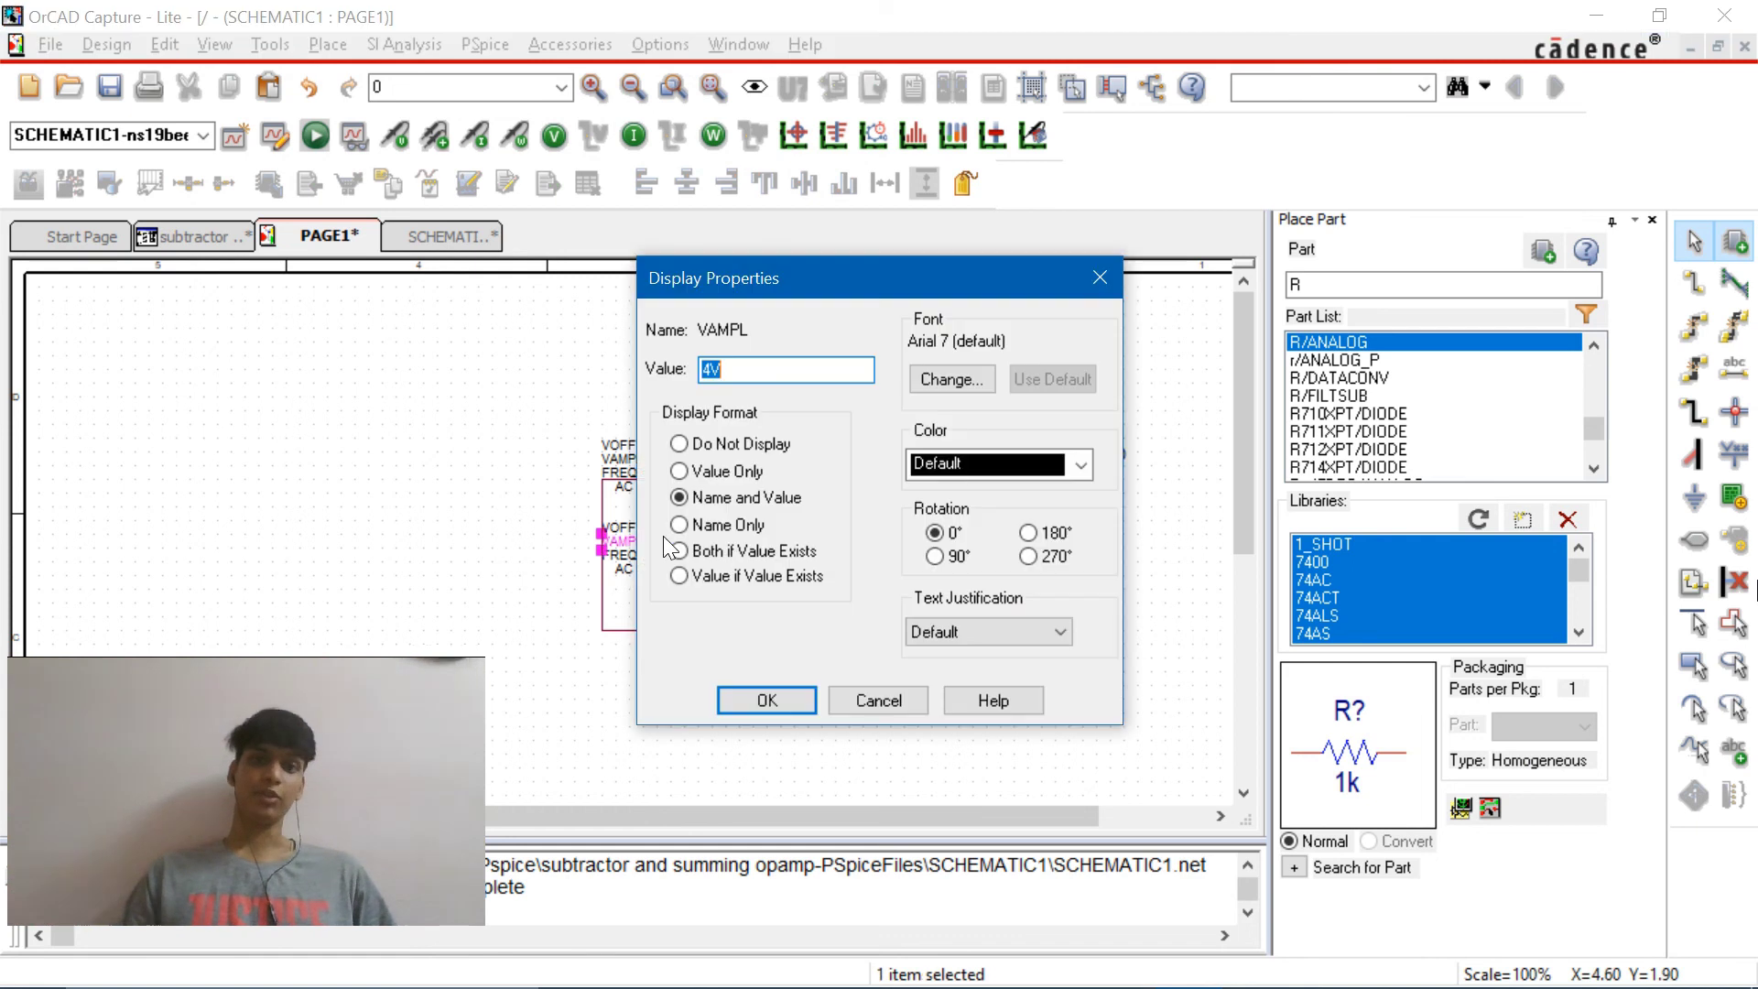
type("5V")
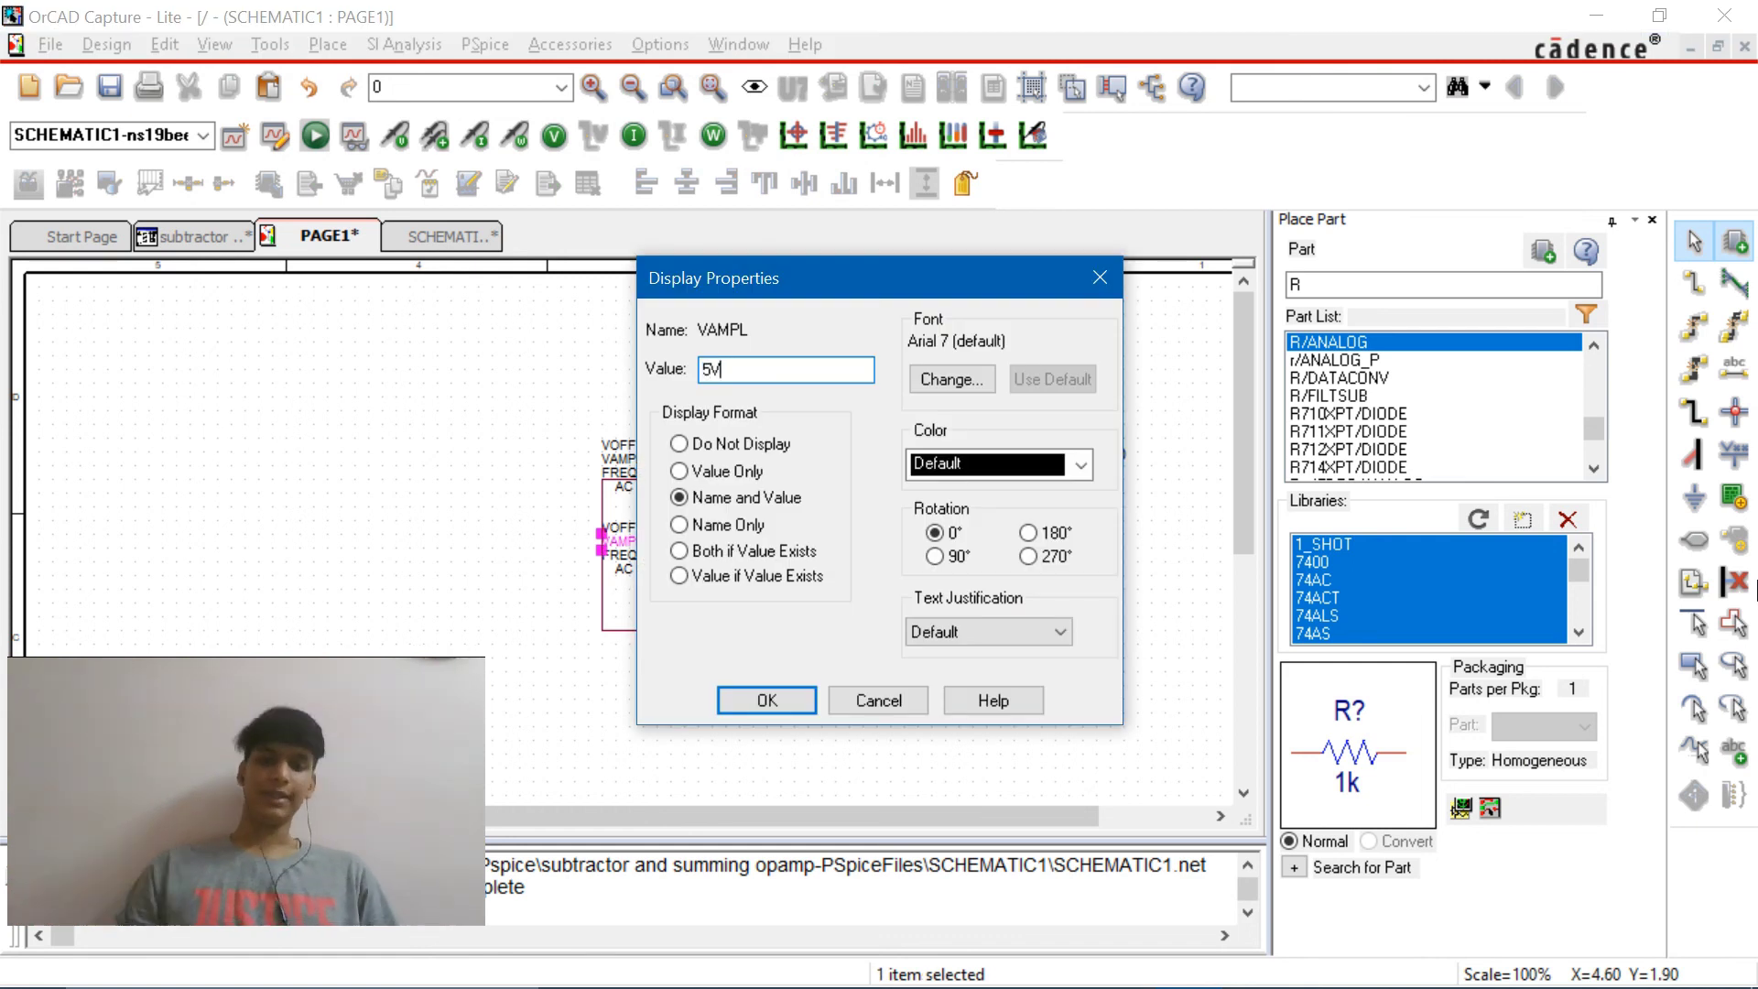
key("Return")
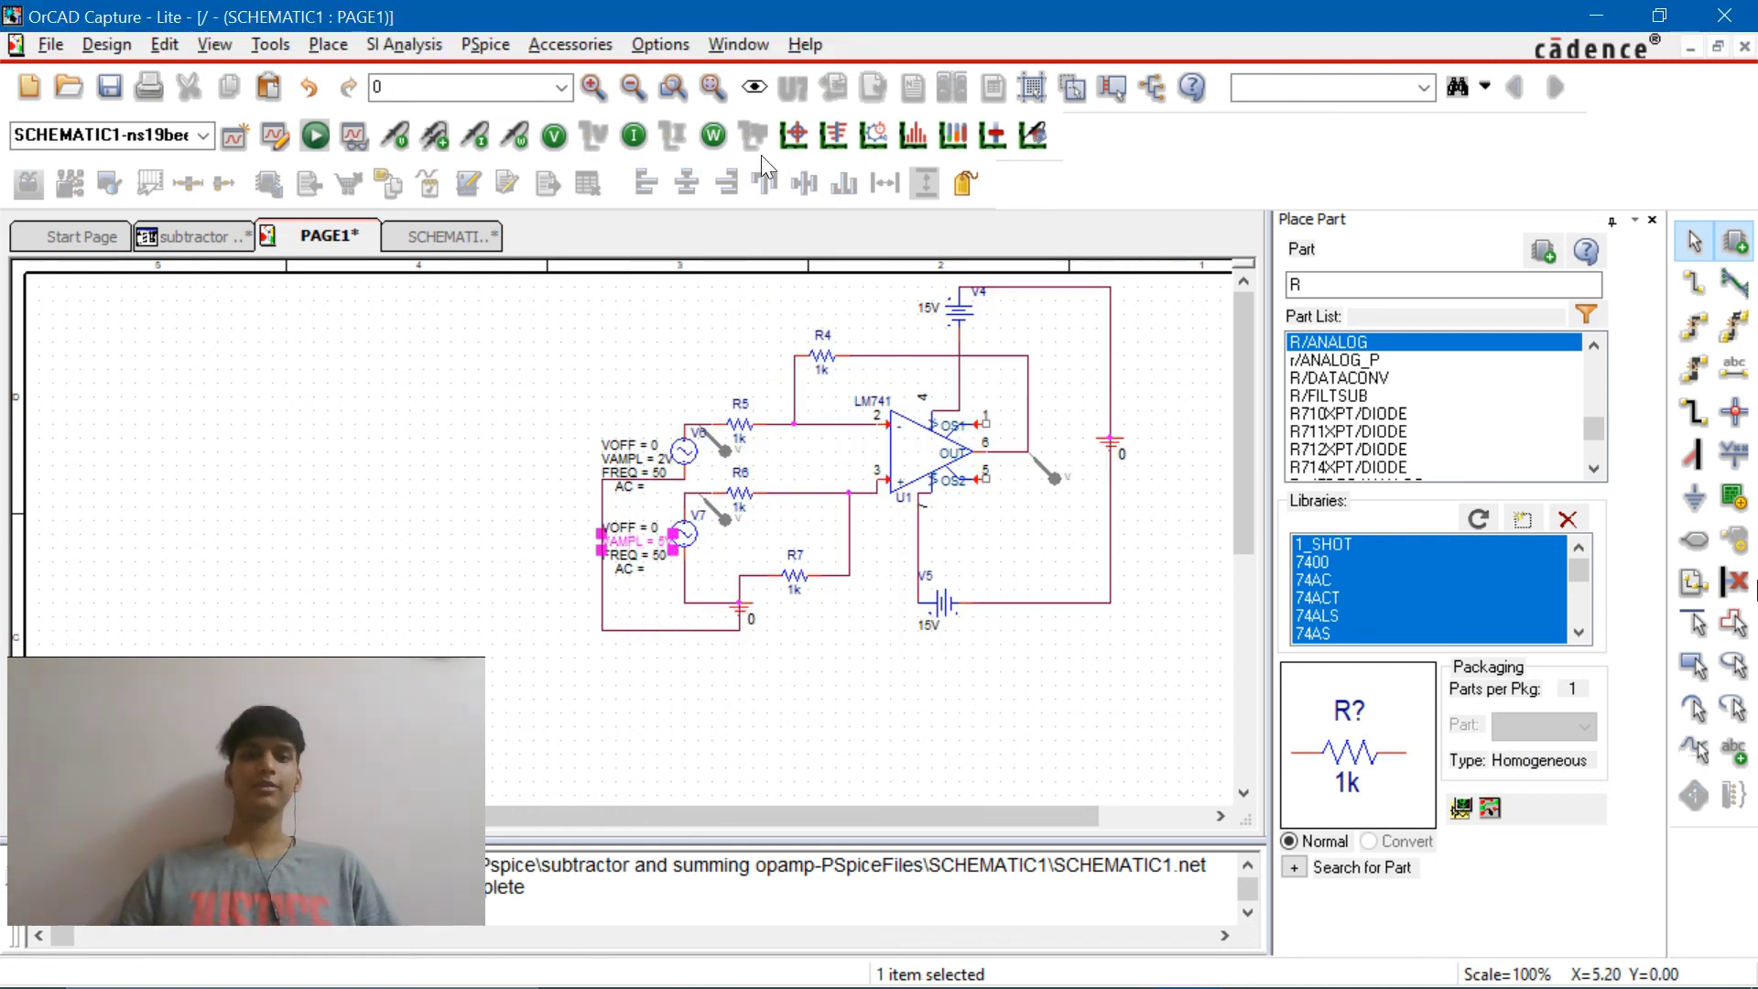
left_click(471, 384)
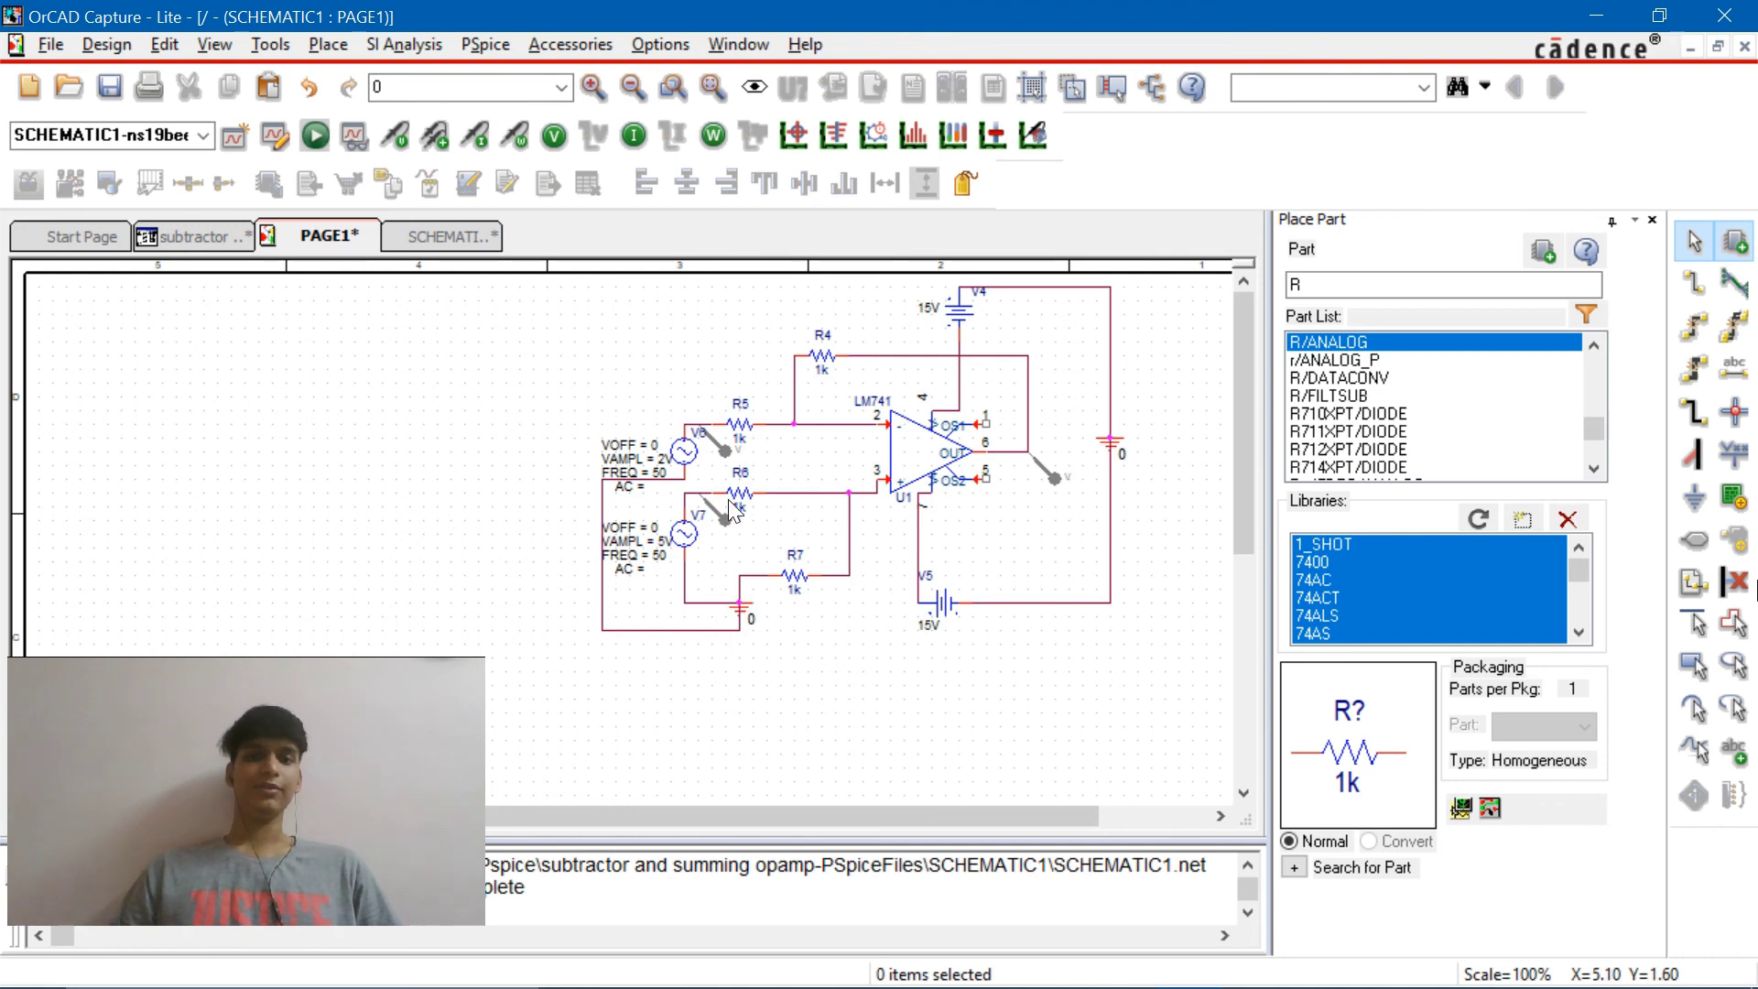
left_click(492, 46)
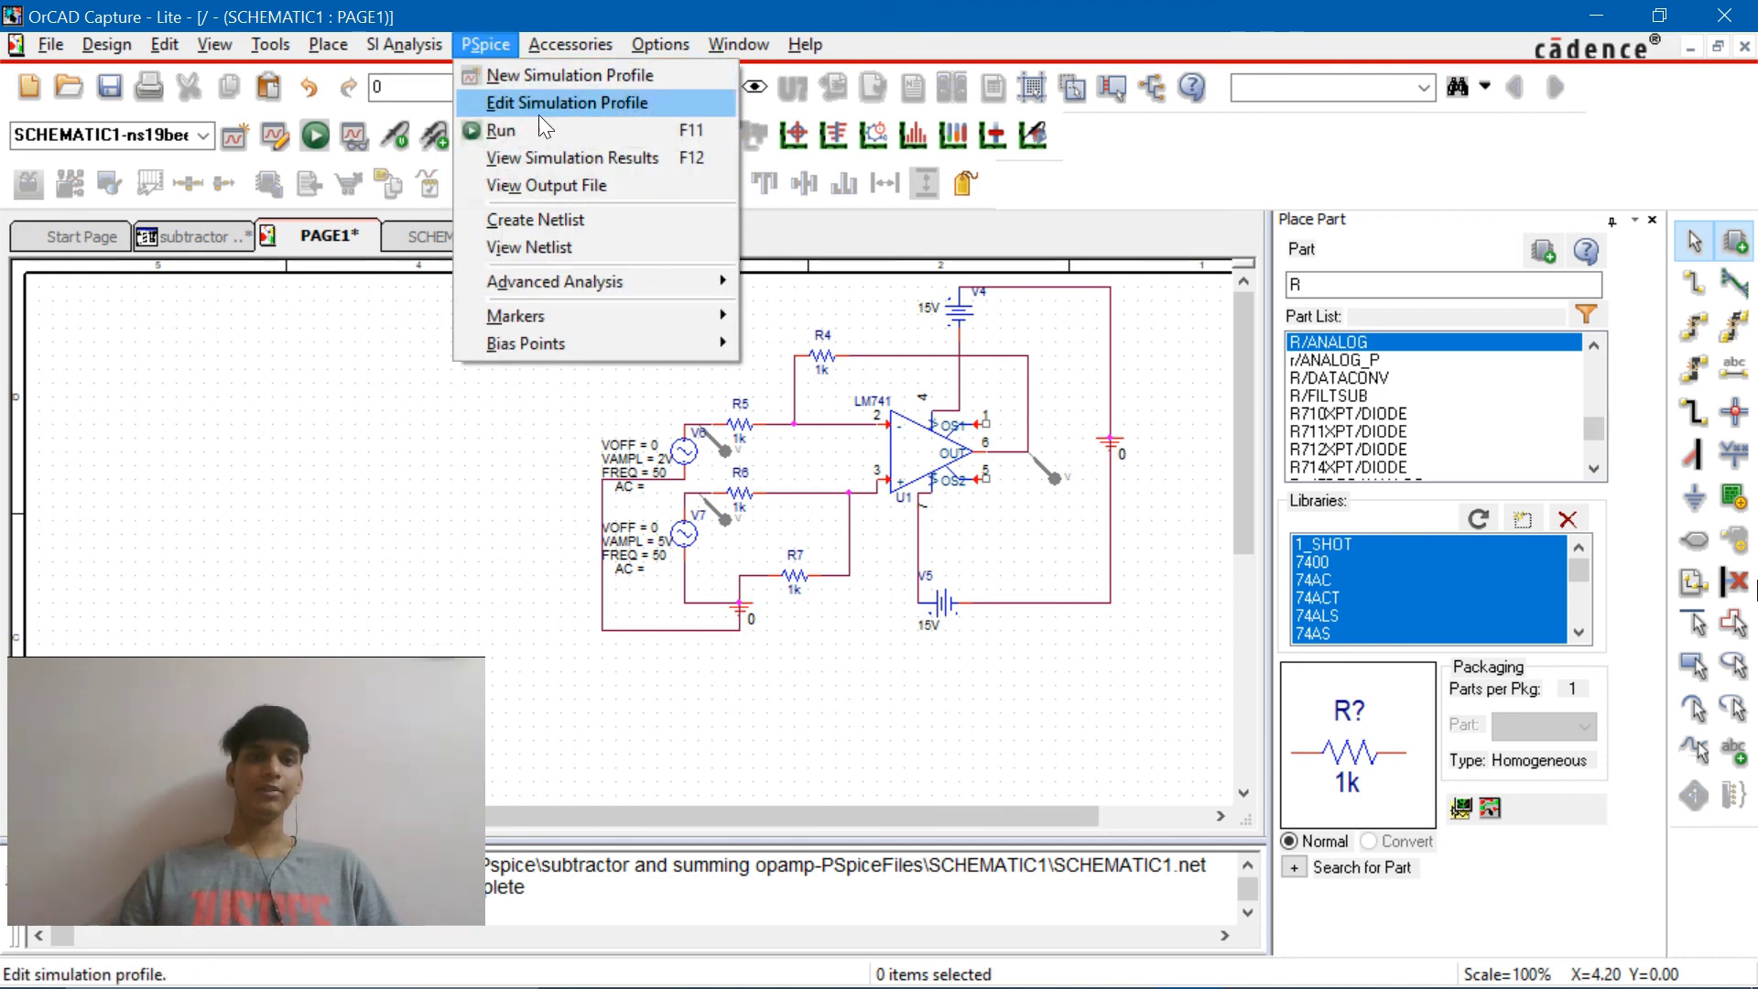
left_click(540, 129)
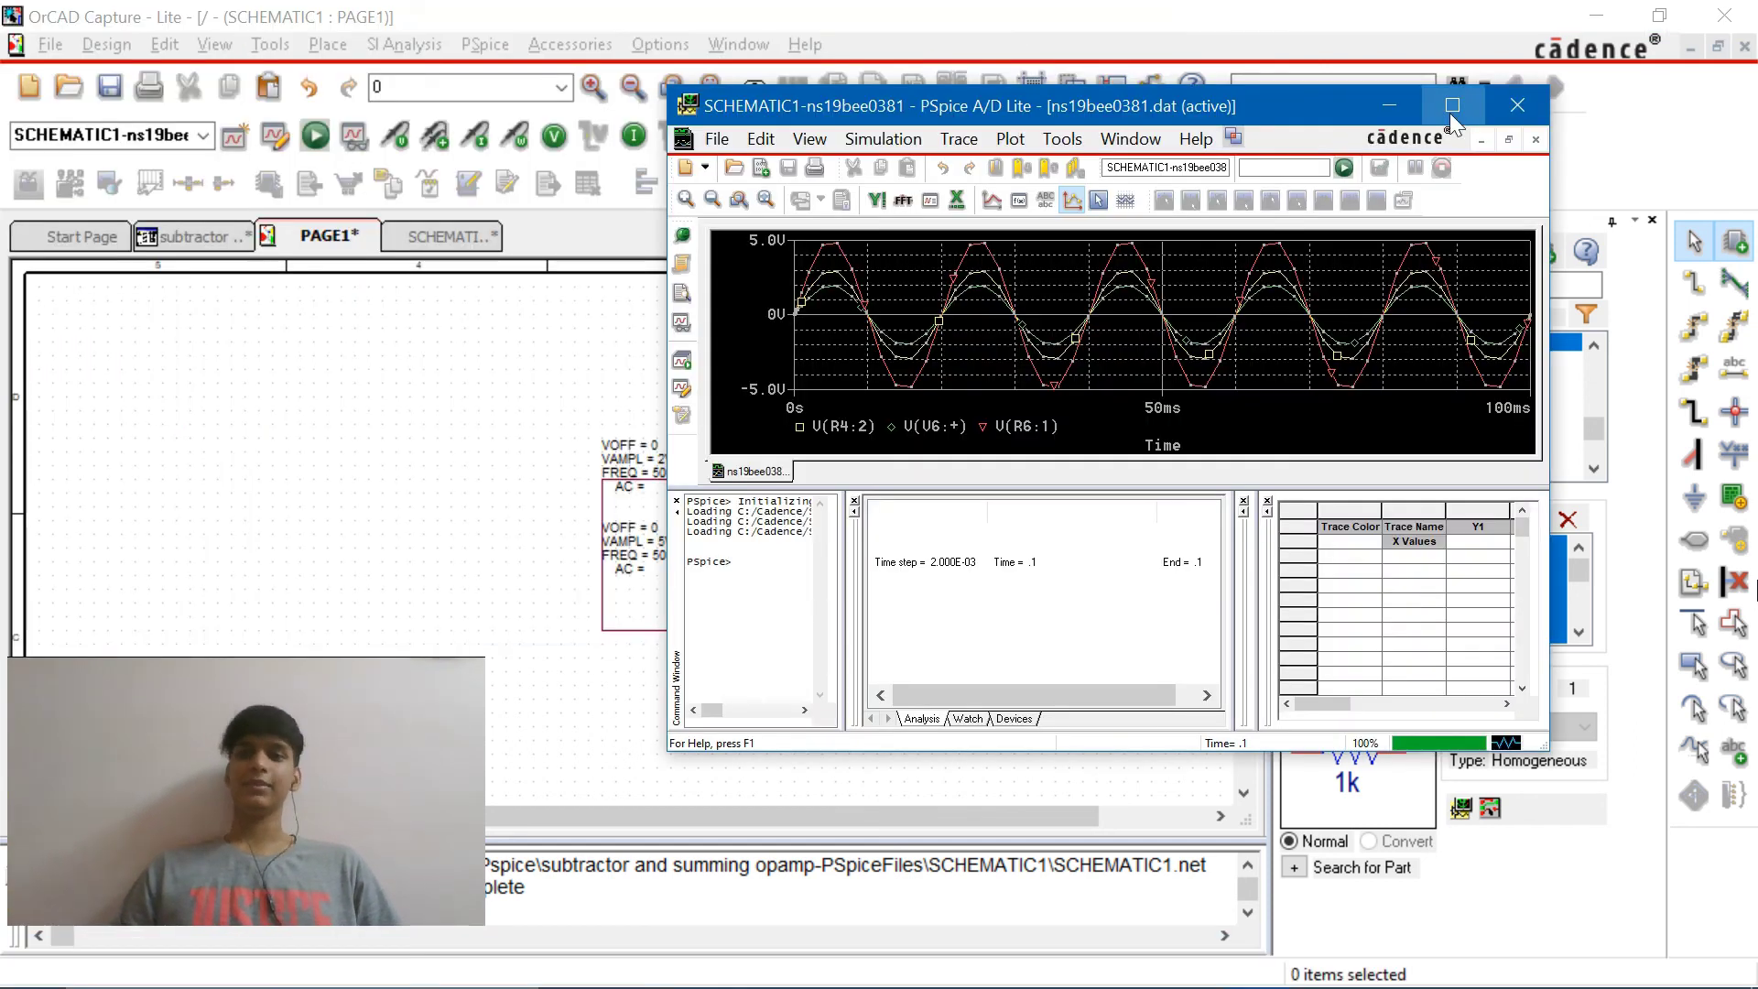
Maximize the PSpice results window and turn on the measurement cursors
double_click(1448, 108)
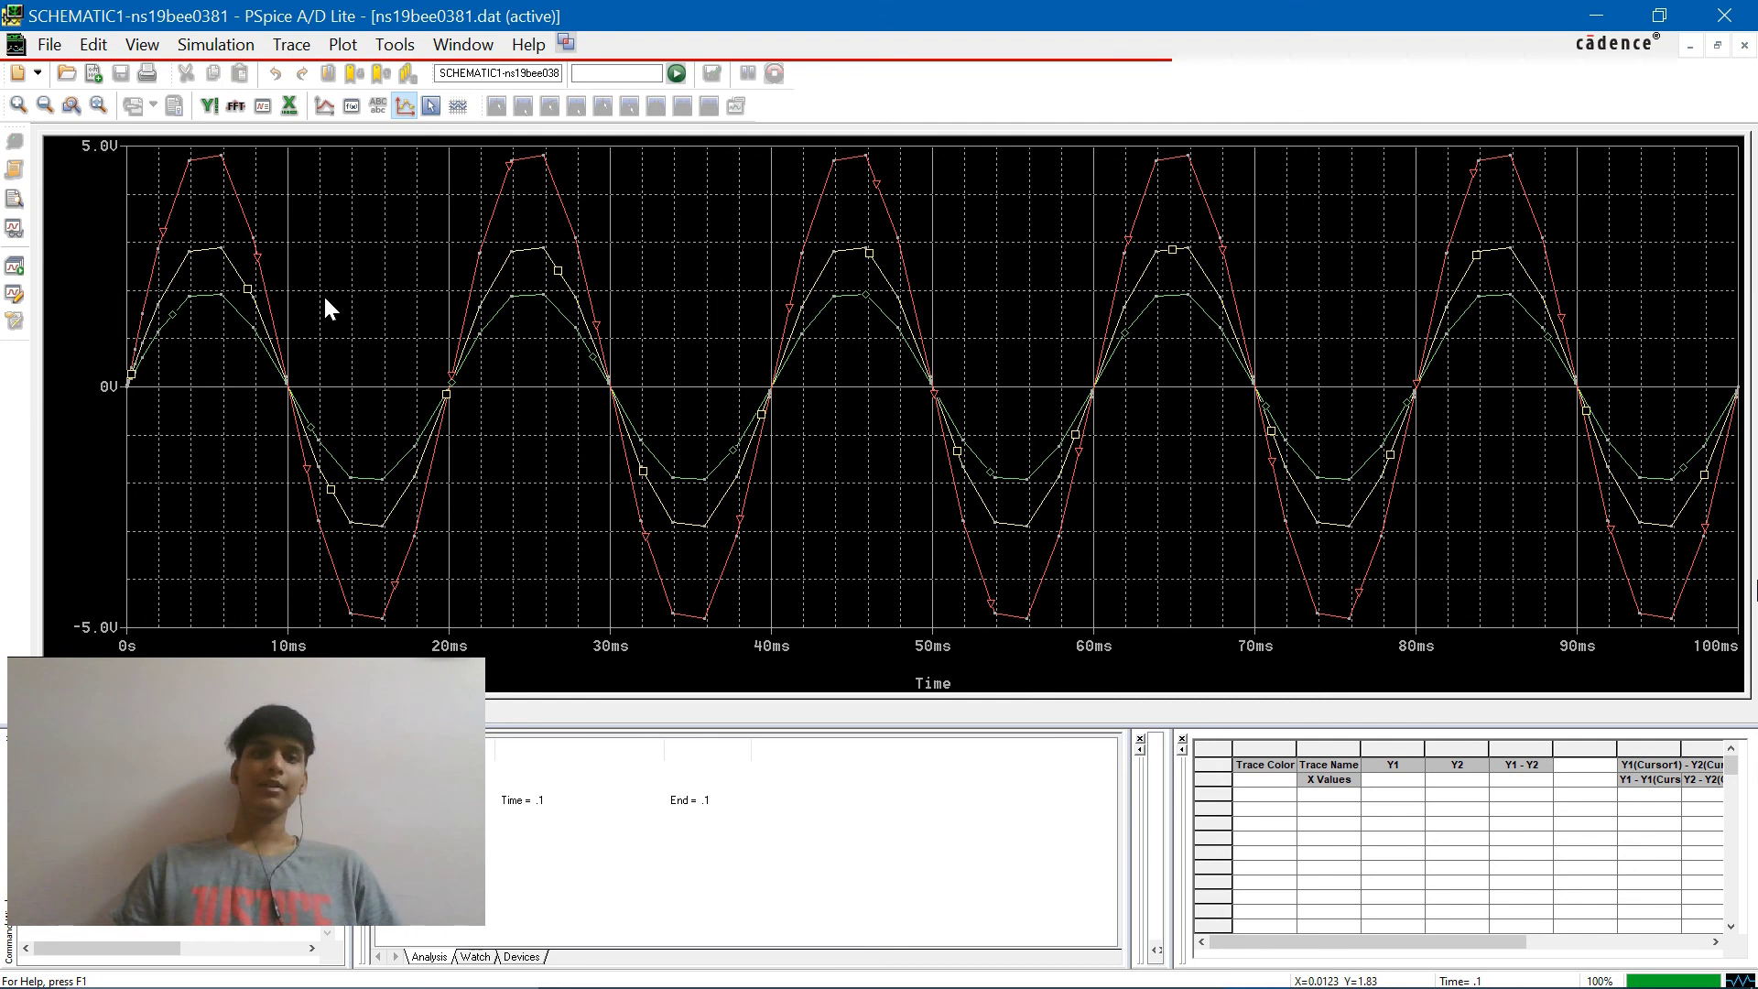
left_click(417, 107)
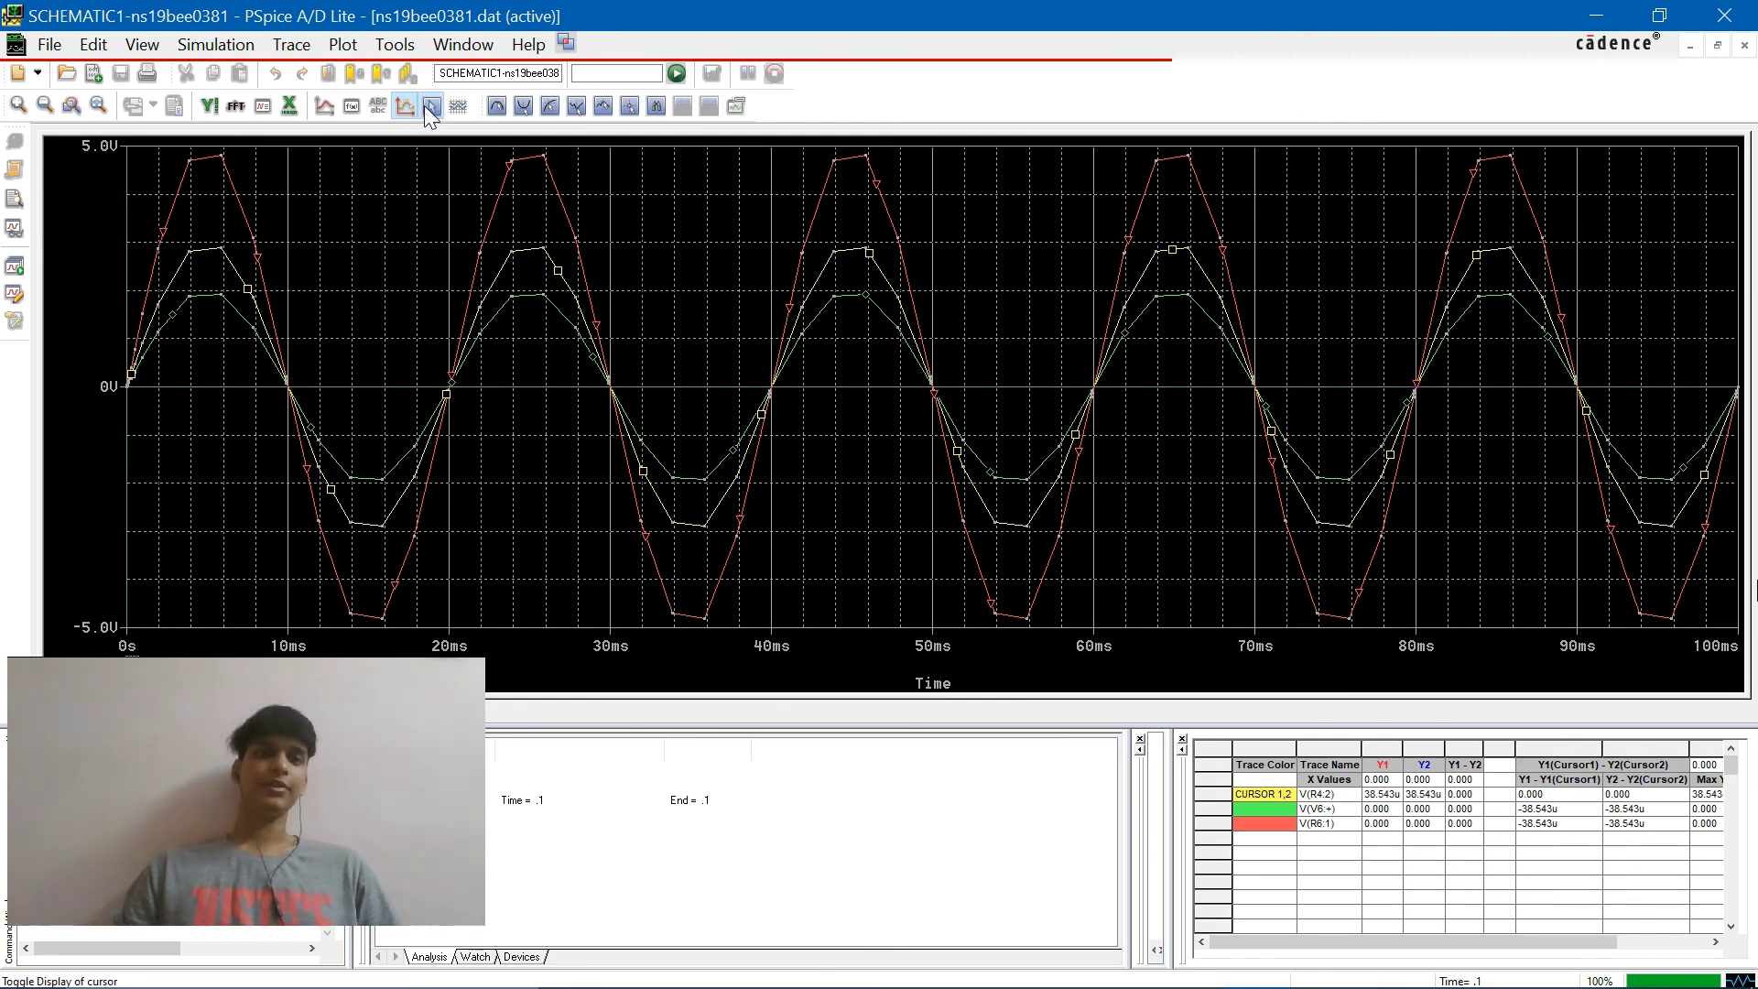
left_click(427, 108)
left_click(214, 164)
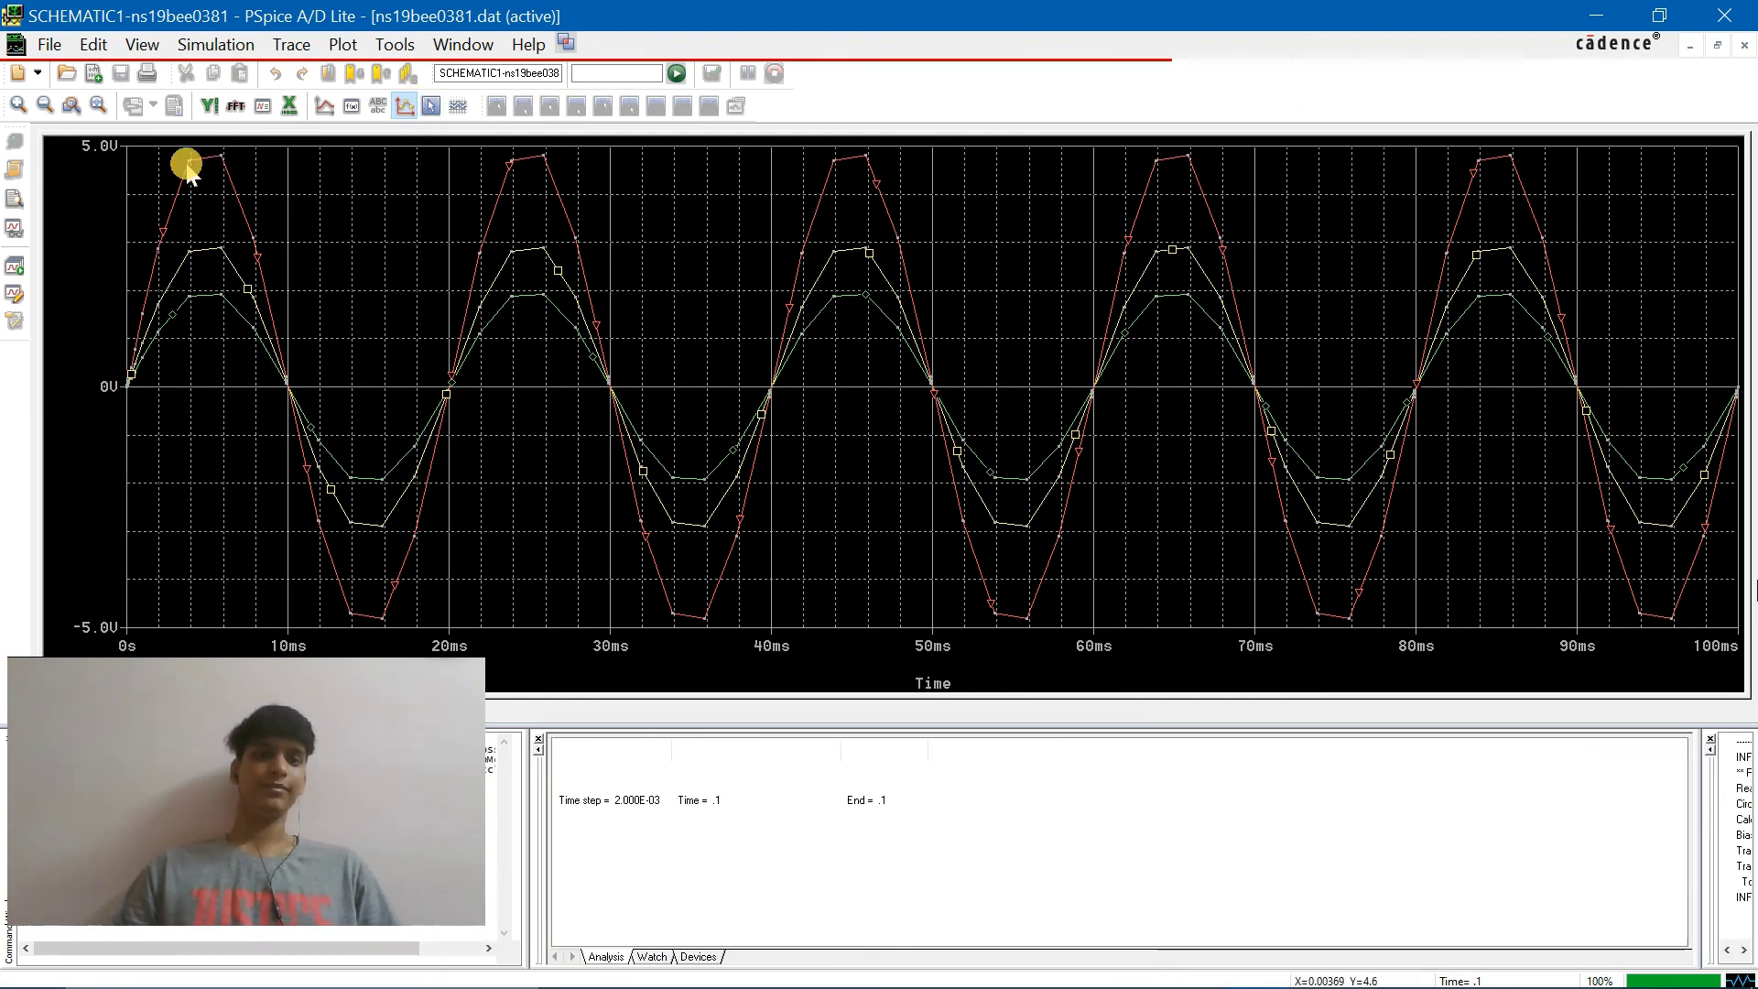
left_click(431, 106)
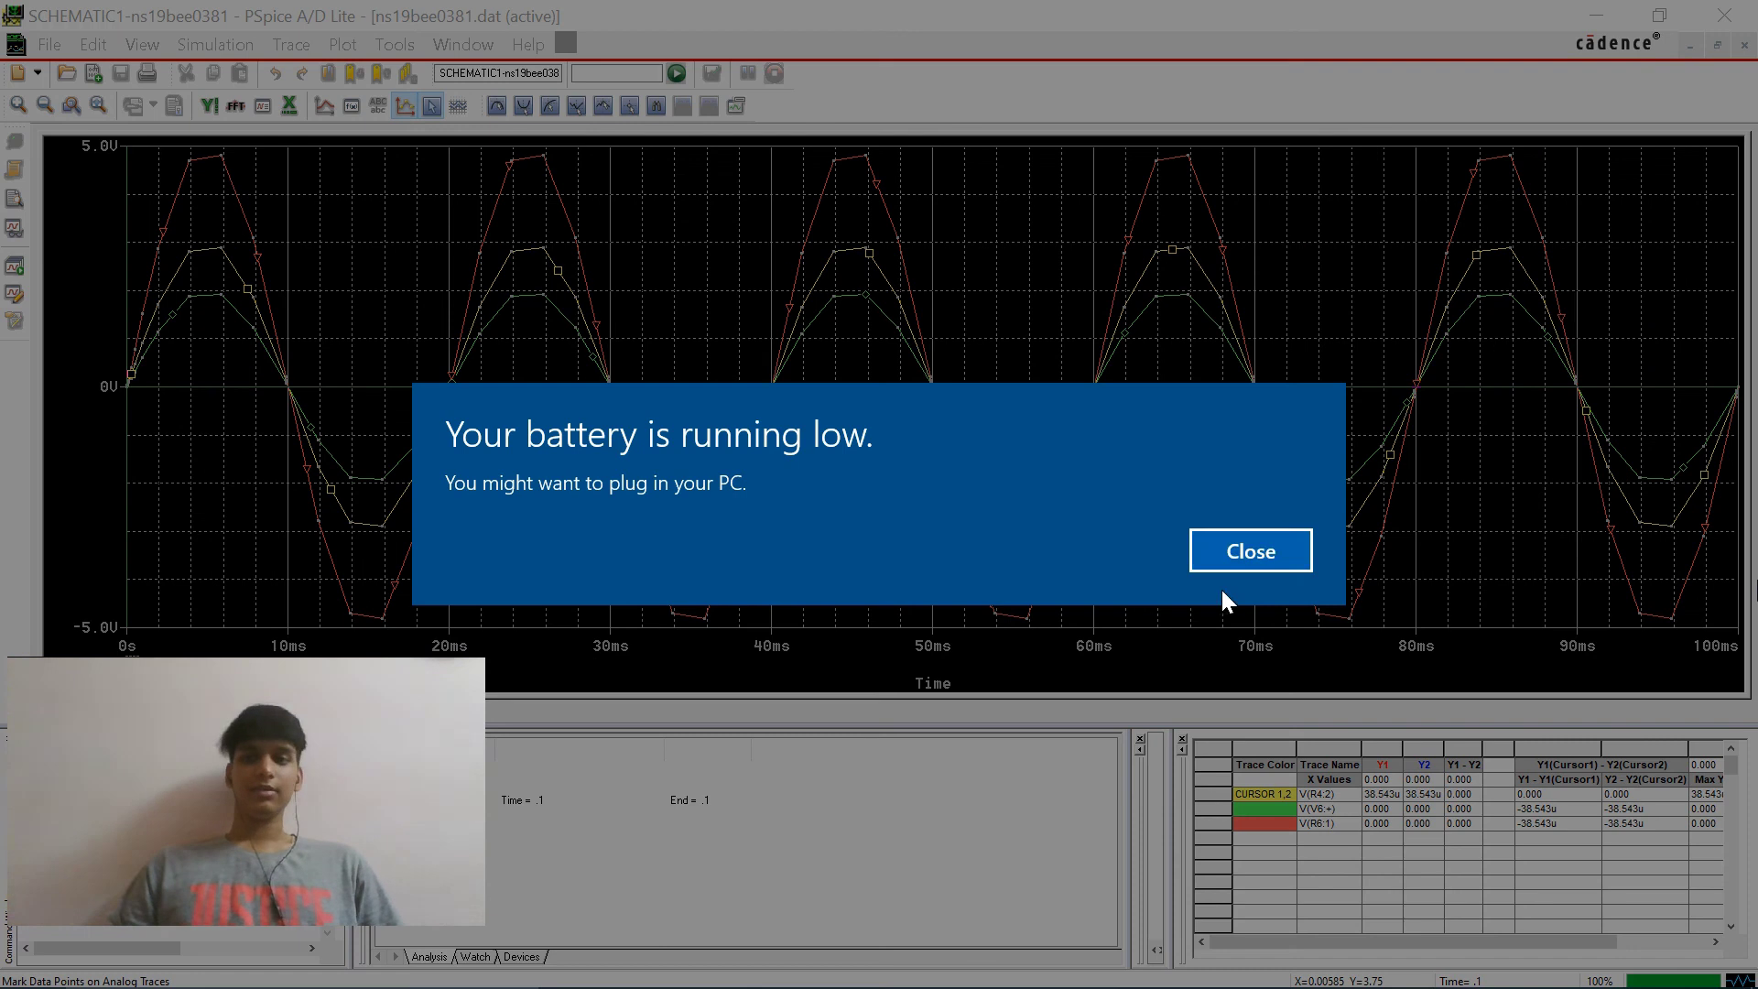
left_click(1225, 542)
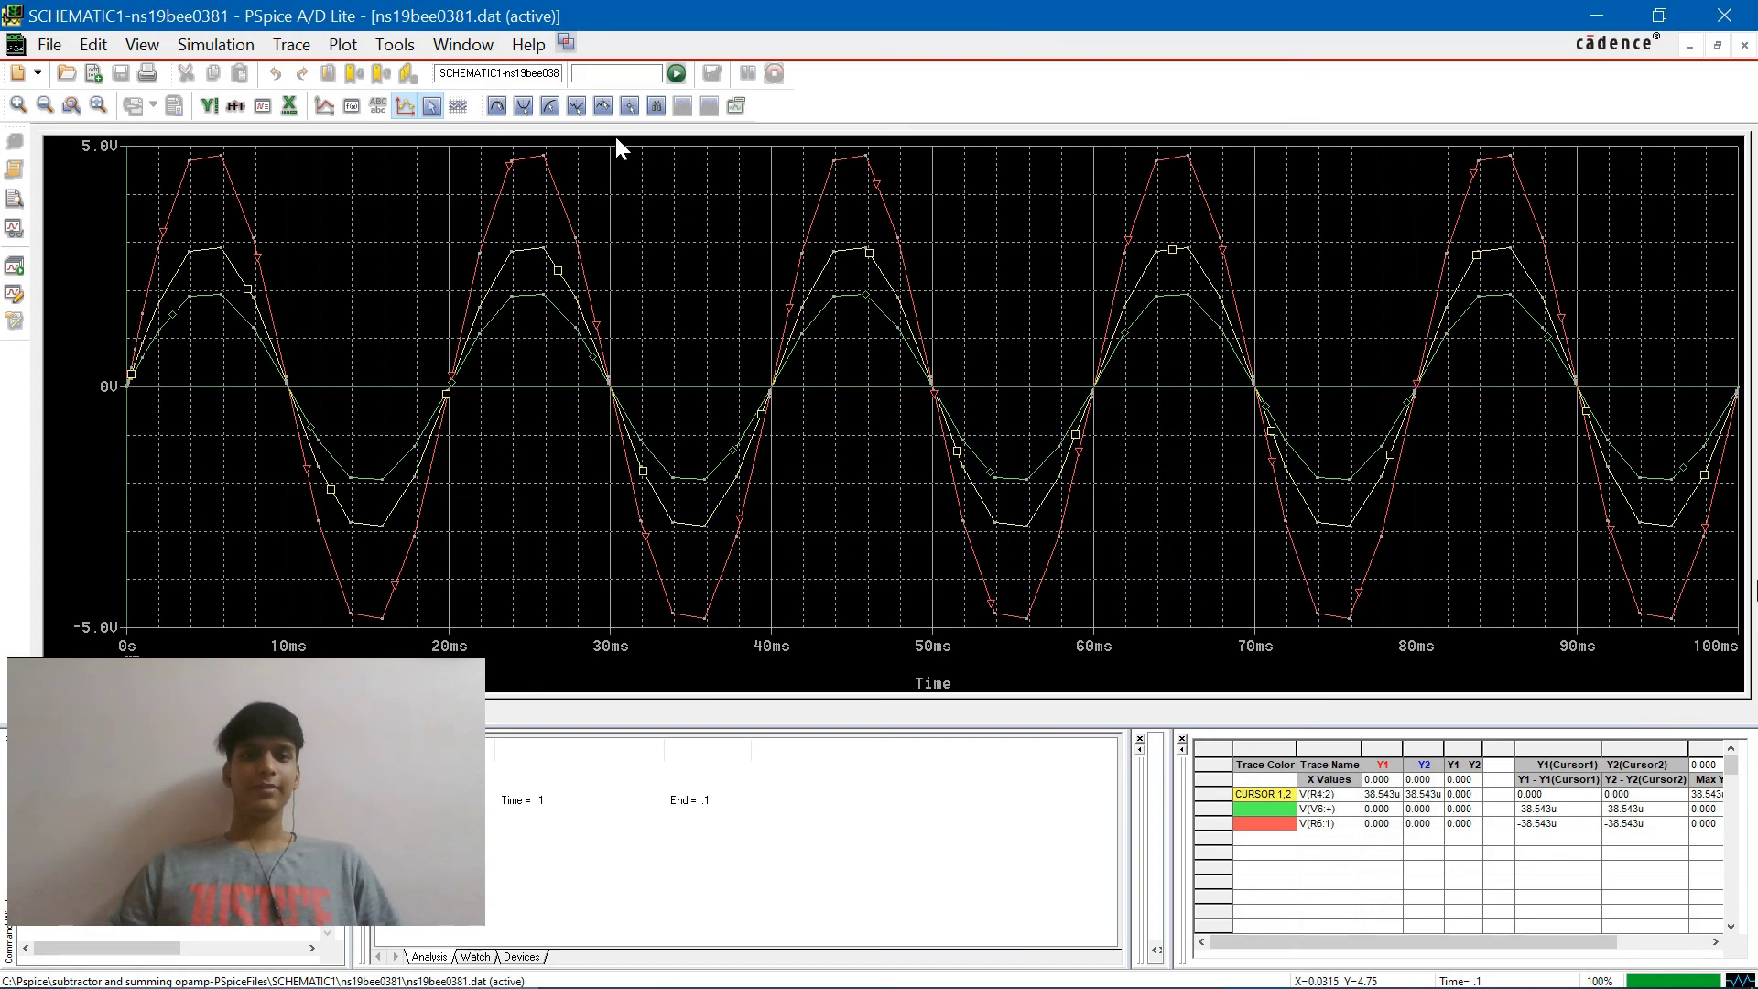
Drag cursor 1 to the peaks at 4.9432 ms: V(R4:2) 2.8535, V(V6:+) 1.9024, V(R6:1) 4.7560
left_click(431, 107)
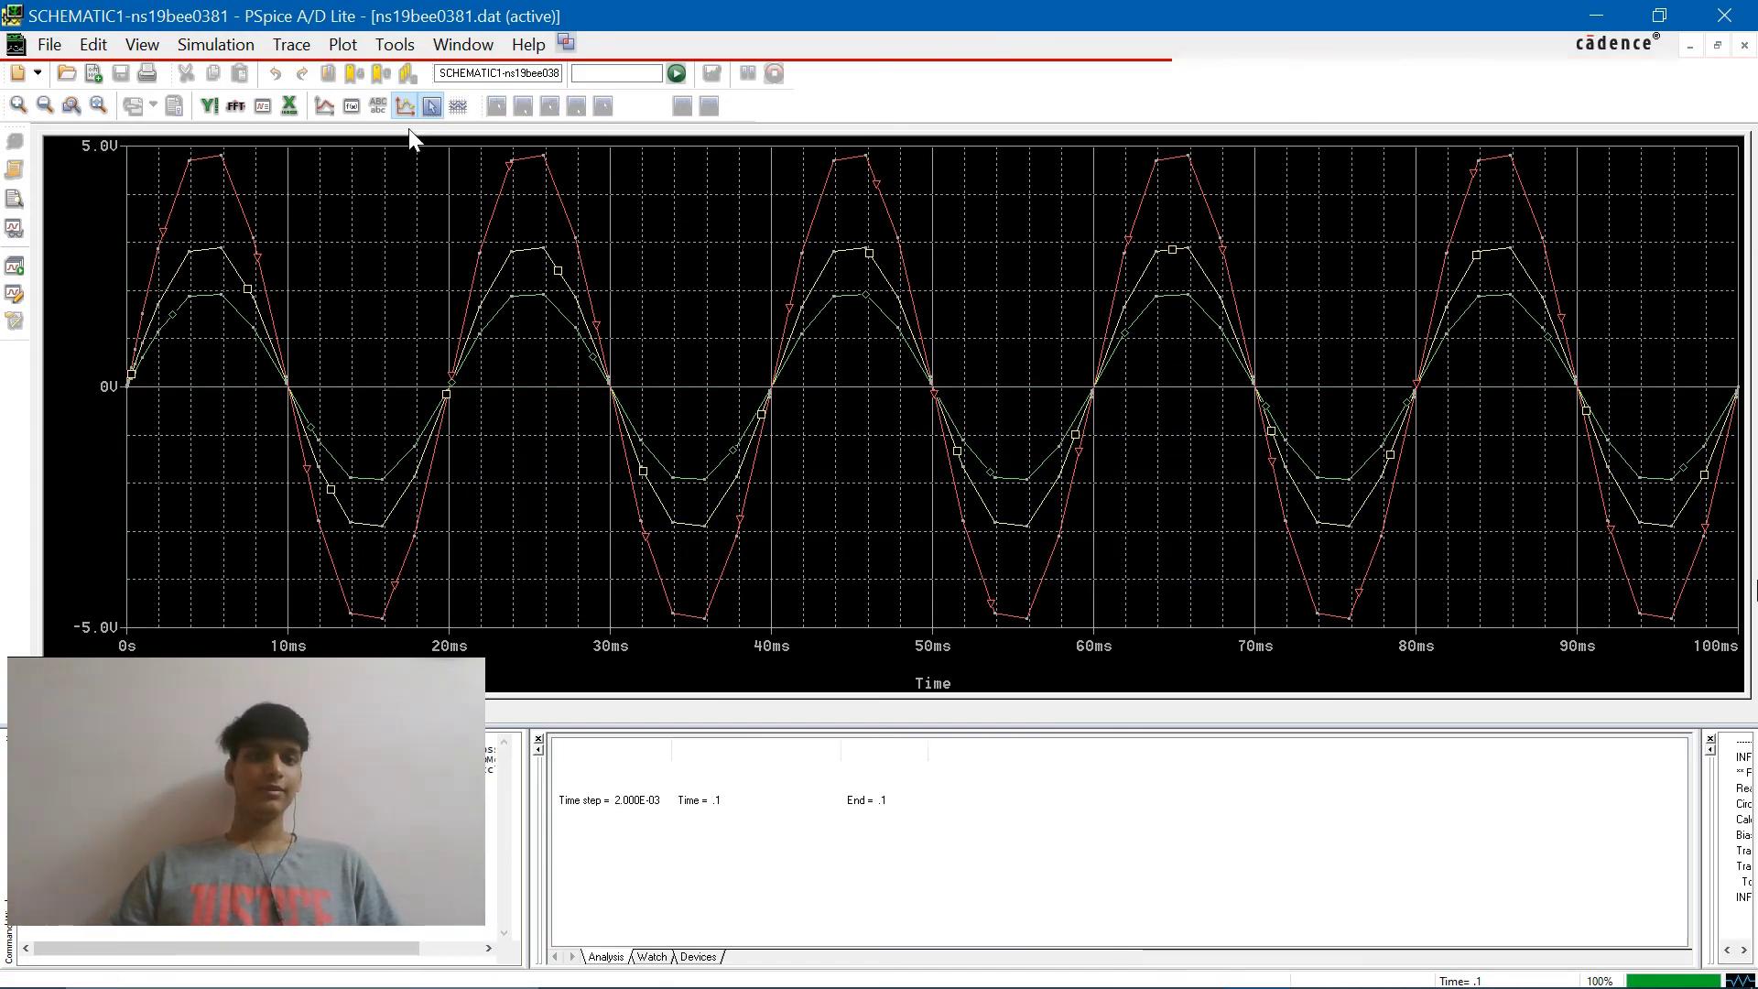
left_click(166, 182)
left_click_drag(166, 182, 225, 178)
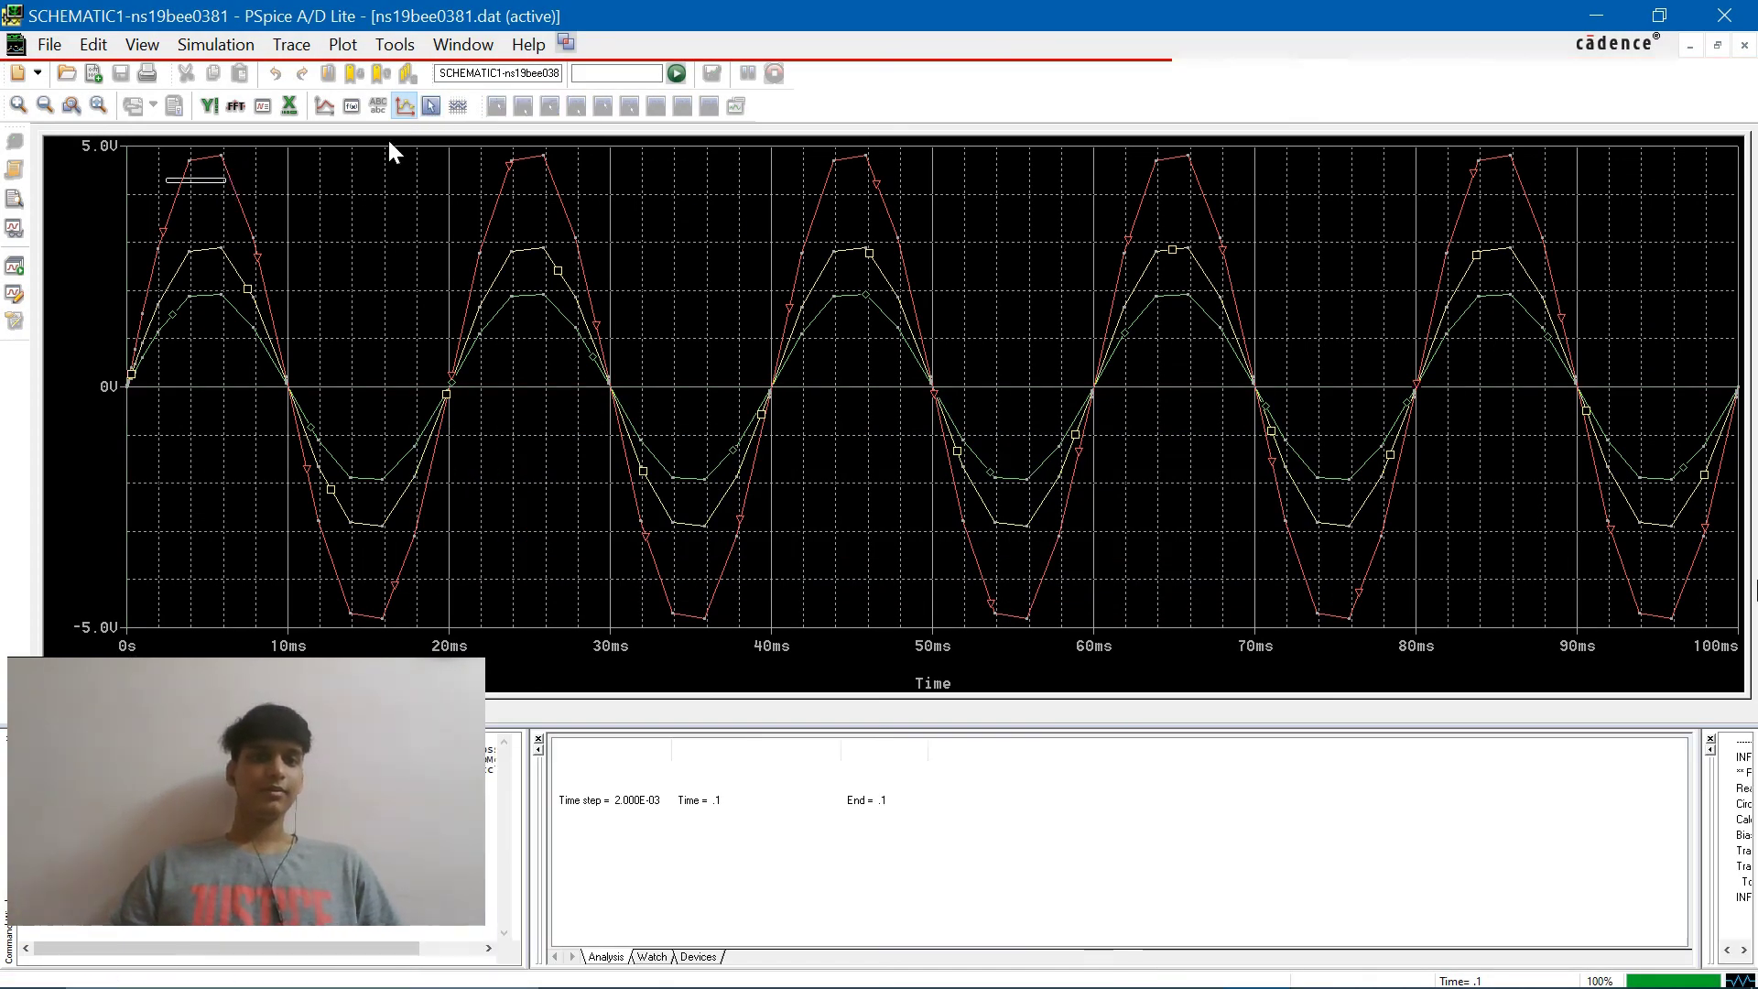
left_click(432, 107)
left_click_drag(254, 202, 221, 169)
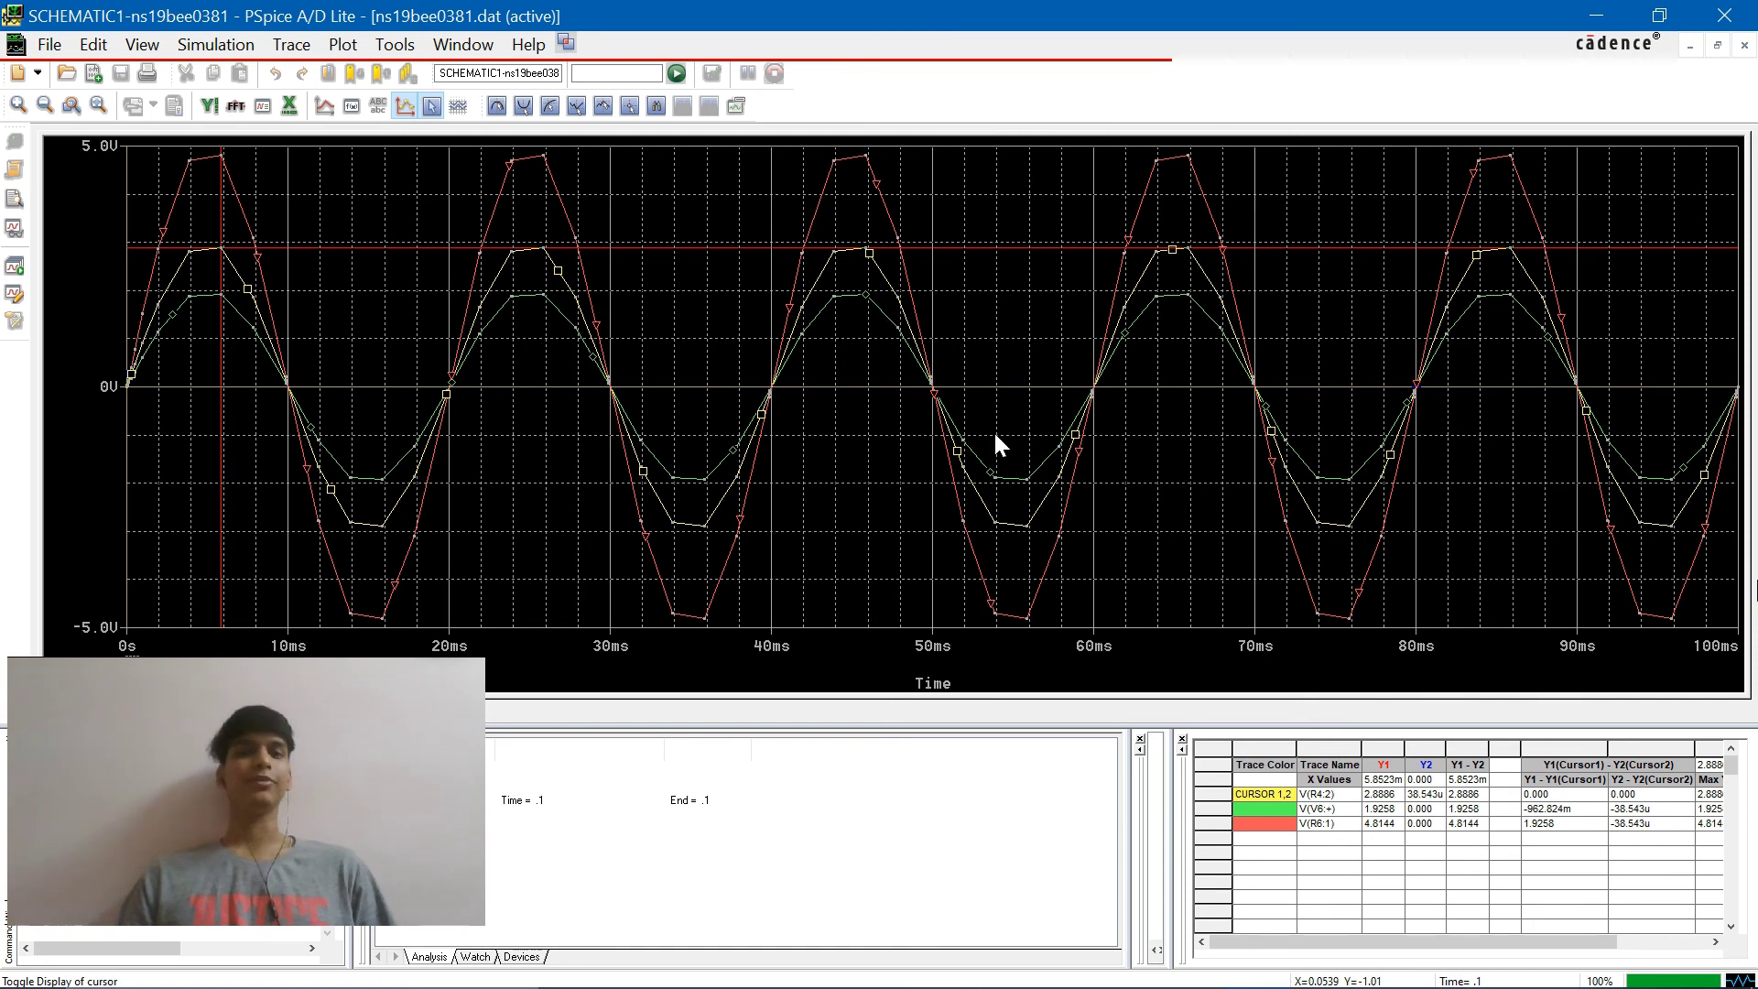
left_click_drag(272, 247, 205, 224)
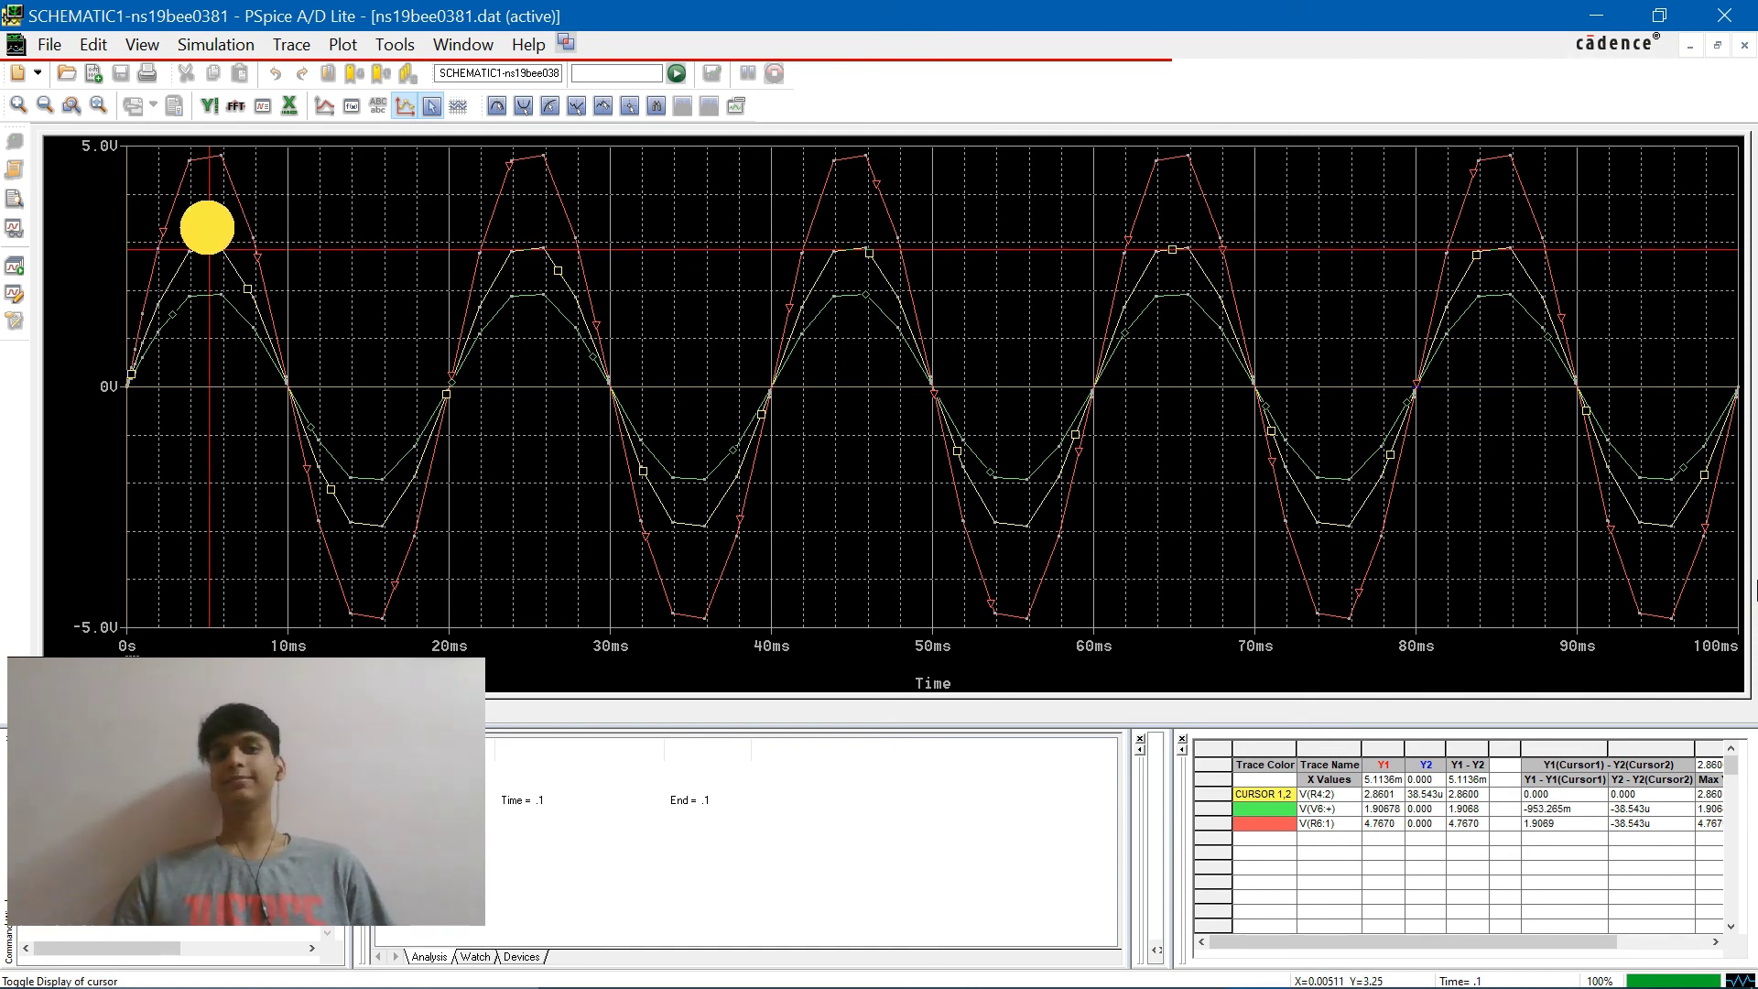
left_click(1727, 19)
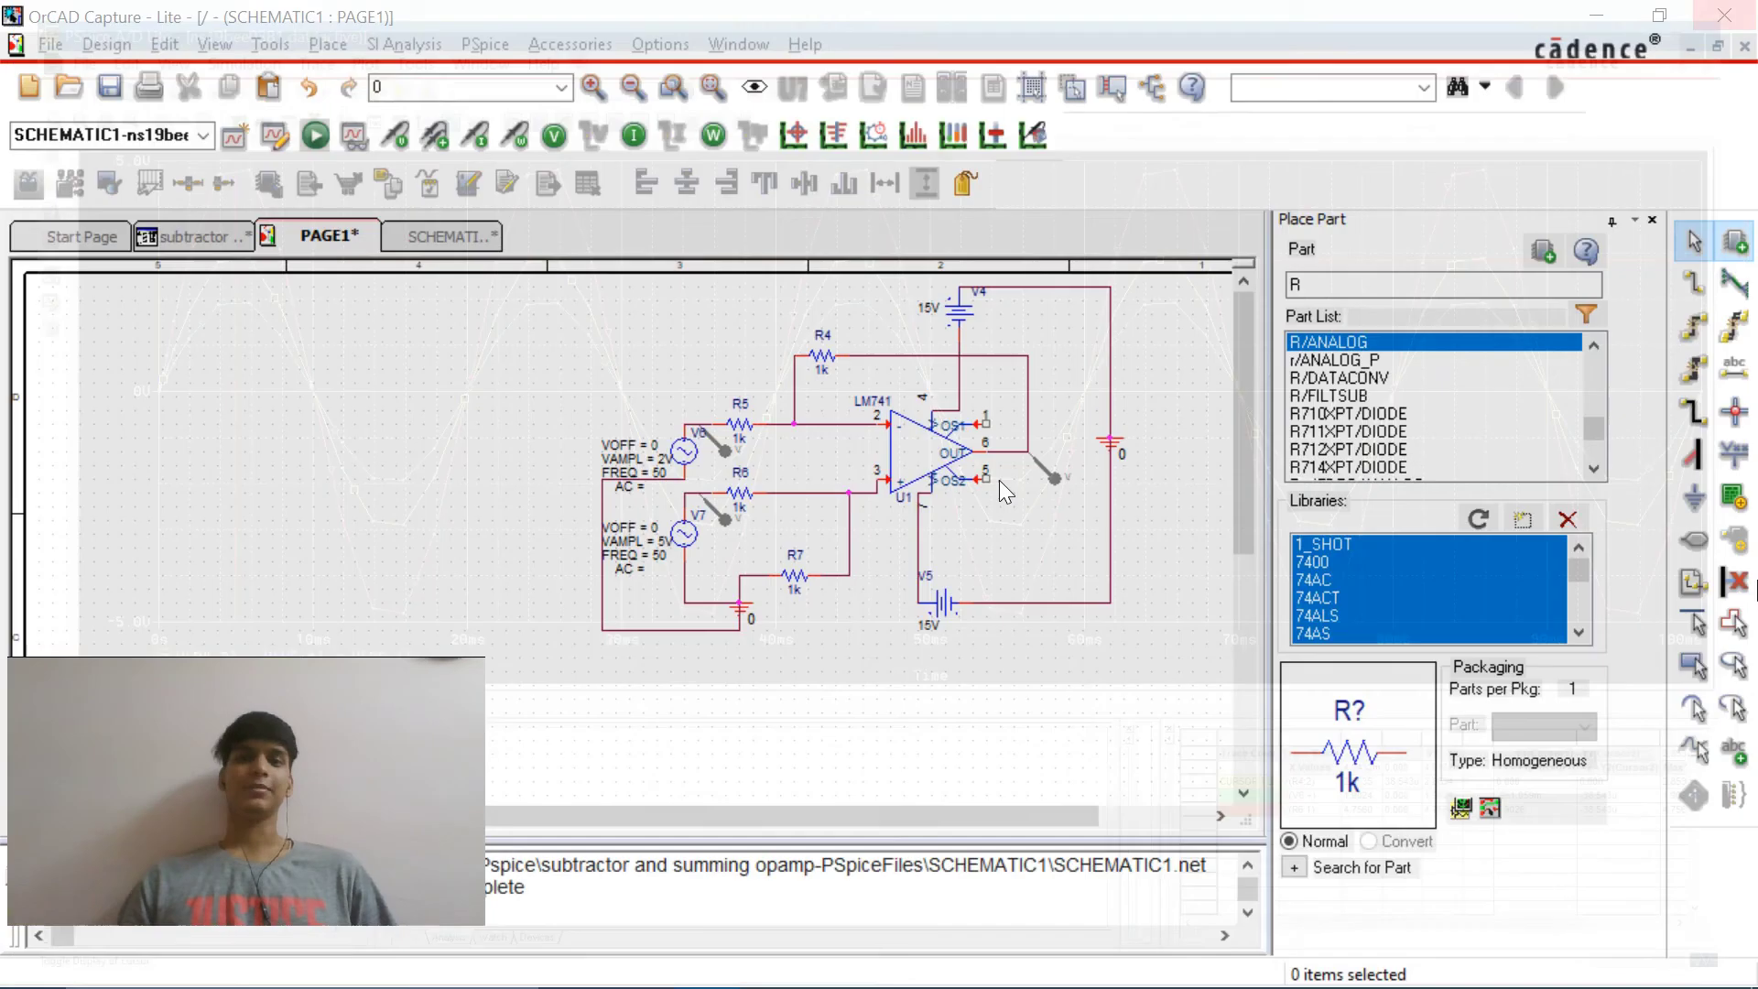